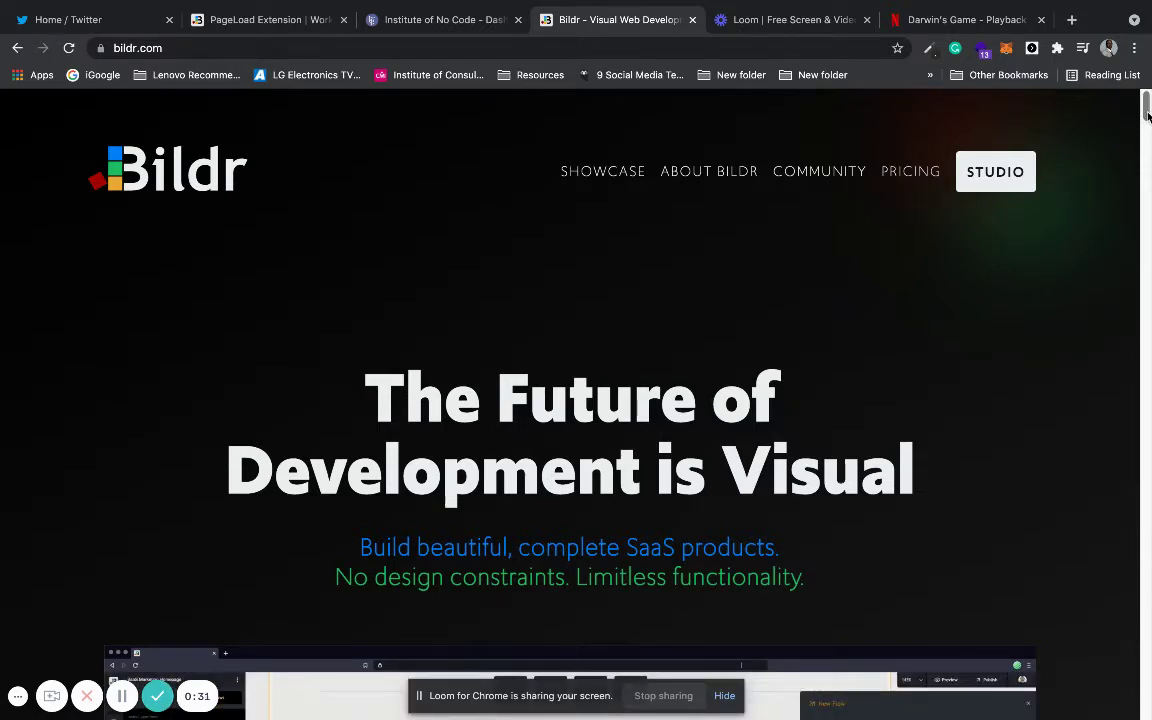
# - Open the Bildr pricing page and review what the Free, Launch and Pro plans include
pyautogui.moveTo(1147, 116)
pyautogui.mouseDown()
pyautogui.moveTo(1147, 162)
pyautogui.moveTo(1147, 99)
pyautogui.mouseUp()
pyautogui.click(917, 176)
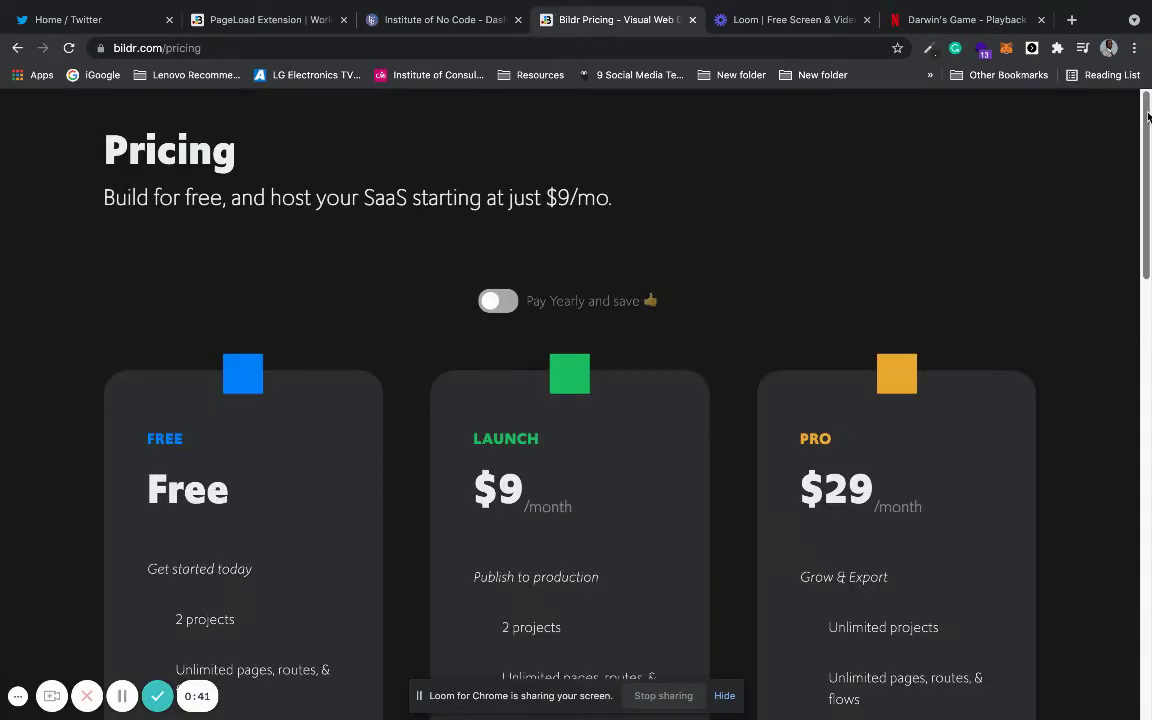
pyautogui.moveTo(1147, 117); pyautogui.dragTo(1144, 207)
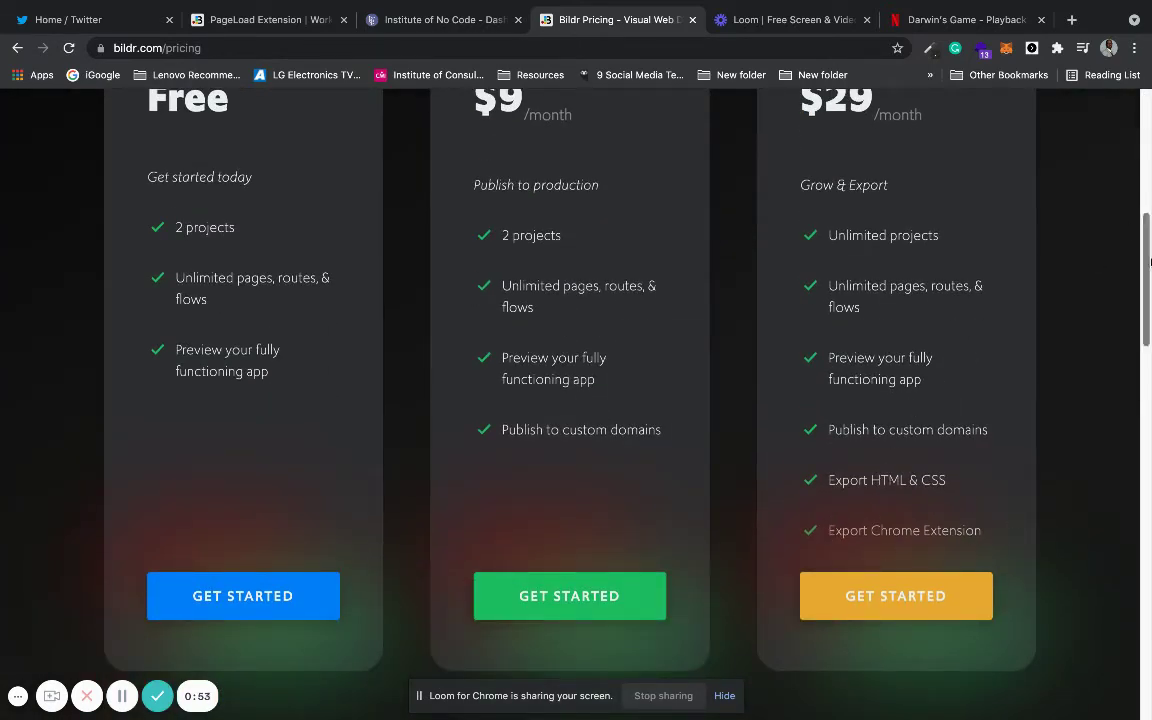
pyautogui.moveTo(1147, 265); pyautogui.dragTo(1130, 124)
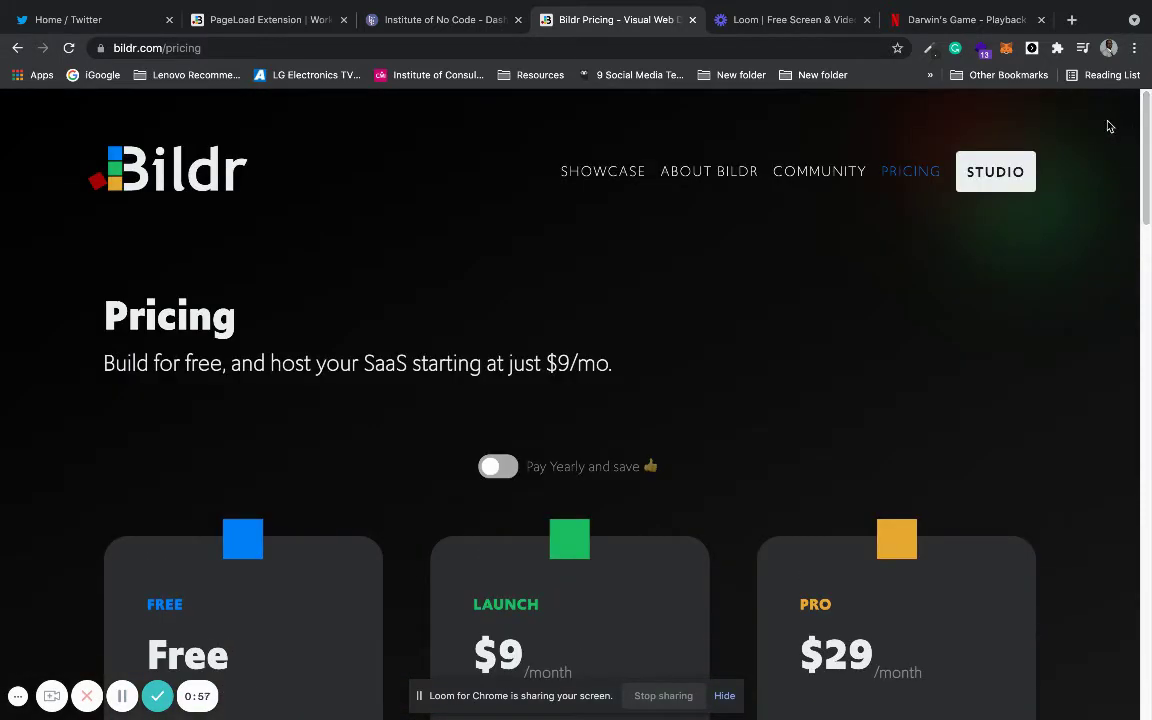
# - Open the Chrome extension's side panel on the pricing page, go to its next page and return
pyautogui.click(1033, 48)
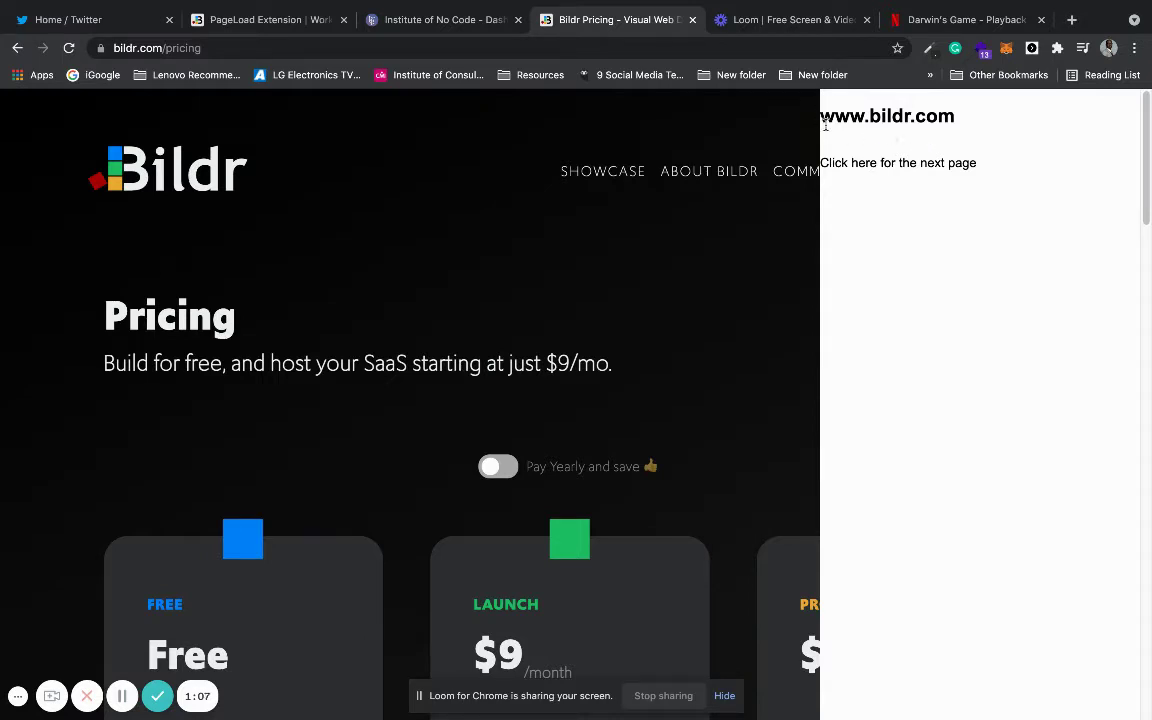
pyautogui.moveTo(819, 115); pyautogui.dragTo(960, 116)
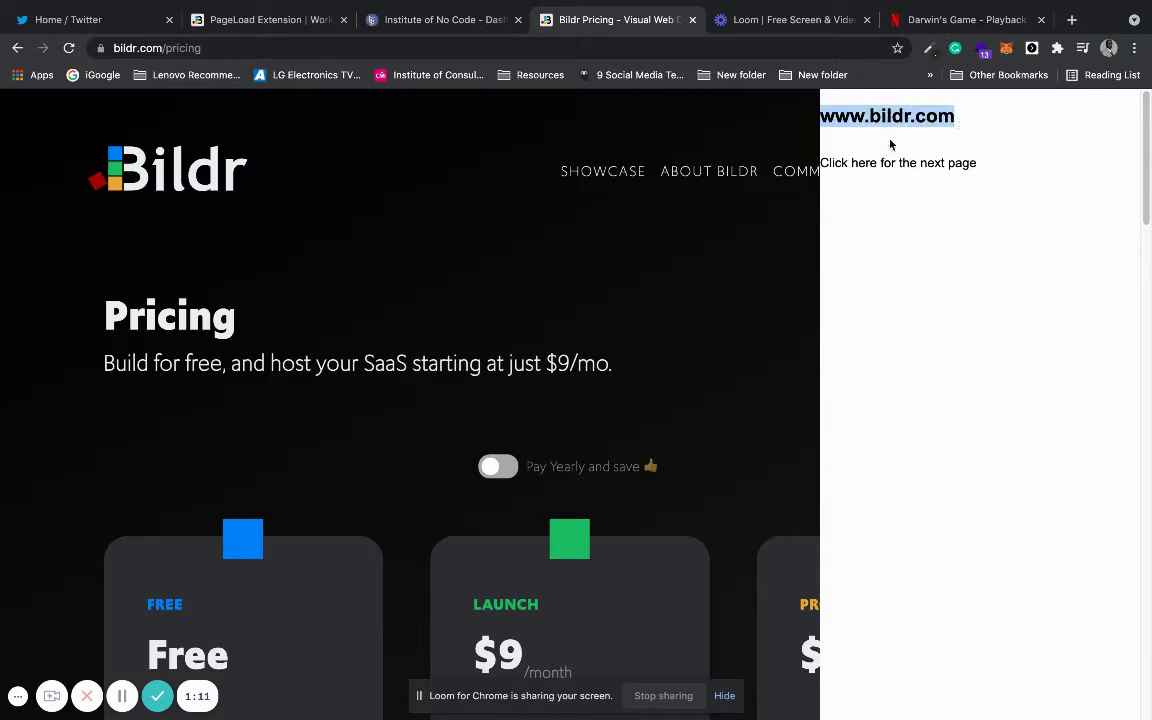
pyautogui.click(832, 136)
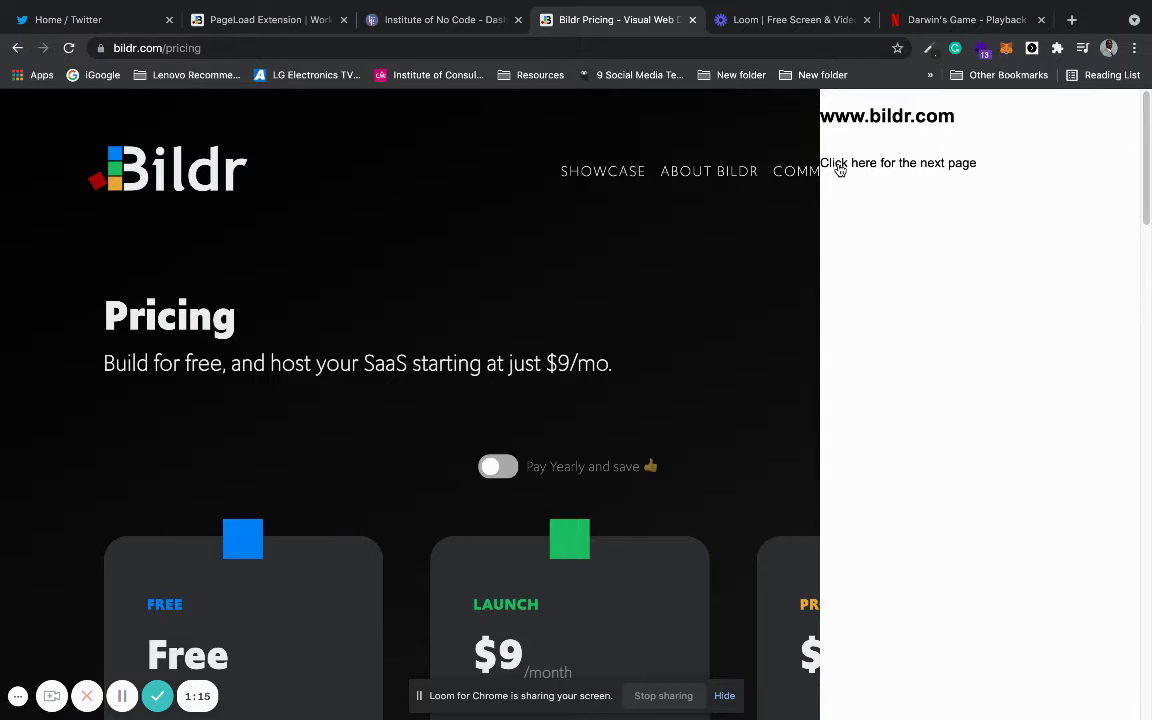
pyautogui.click(915, 165)
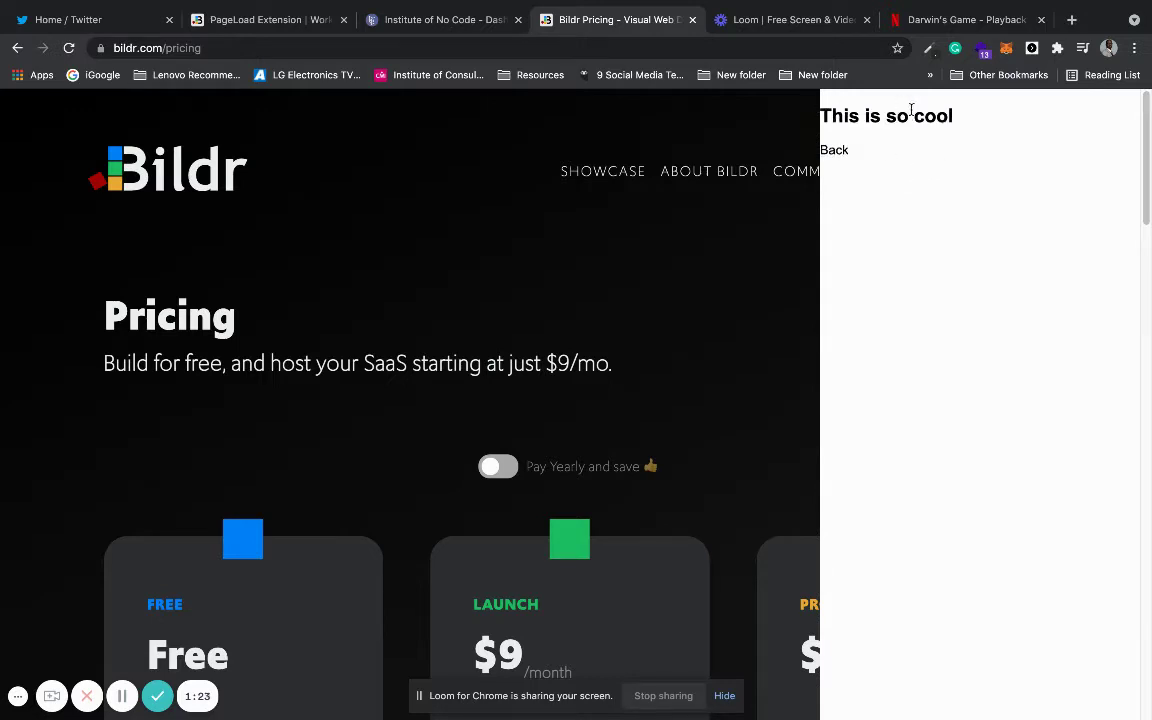
pyautogui.click(836, 155)
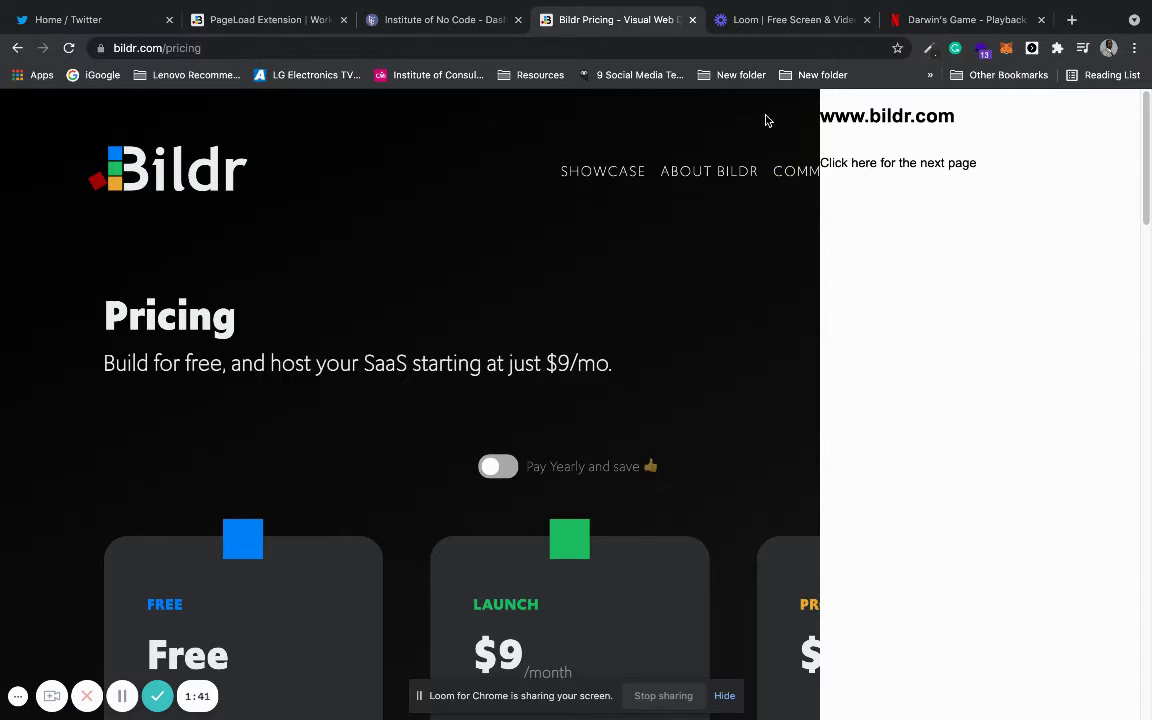
# - Look at the PageLoad Extension project in the studio, then return to the pricing page and close the extension panel
pyautogui.click(298, 29)
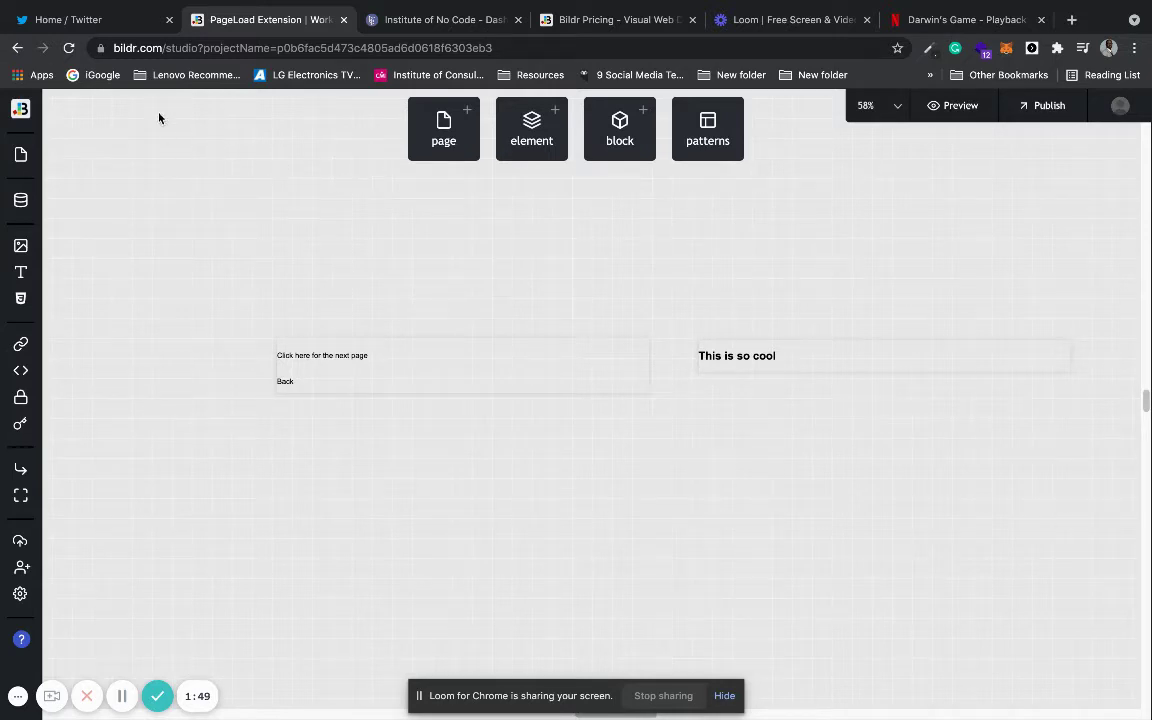
pyautogui.click(583, 24)
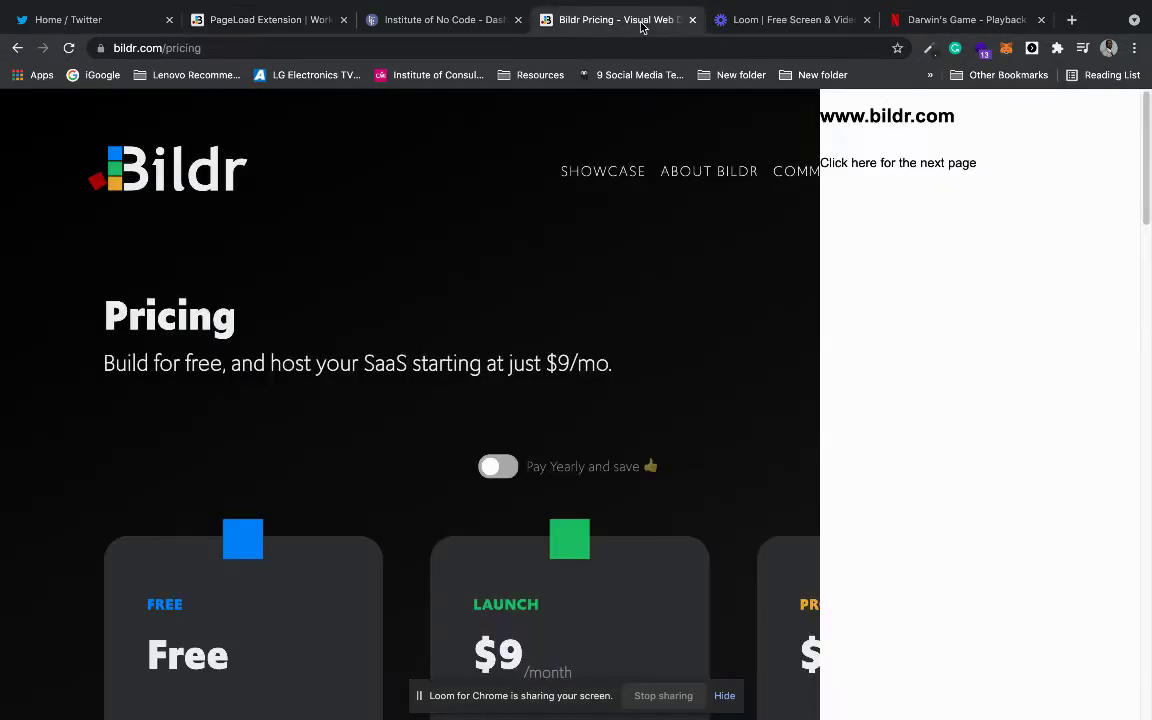
pyautogui.click(1032, 48)
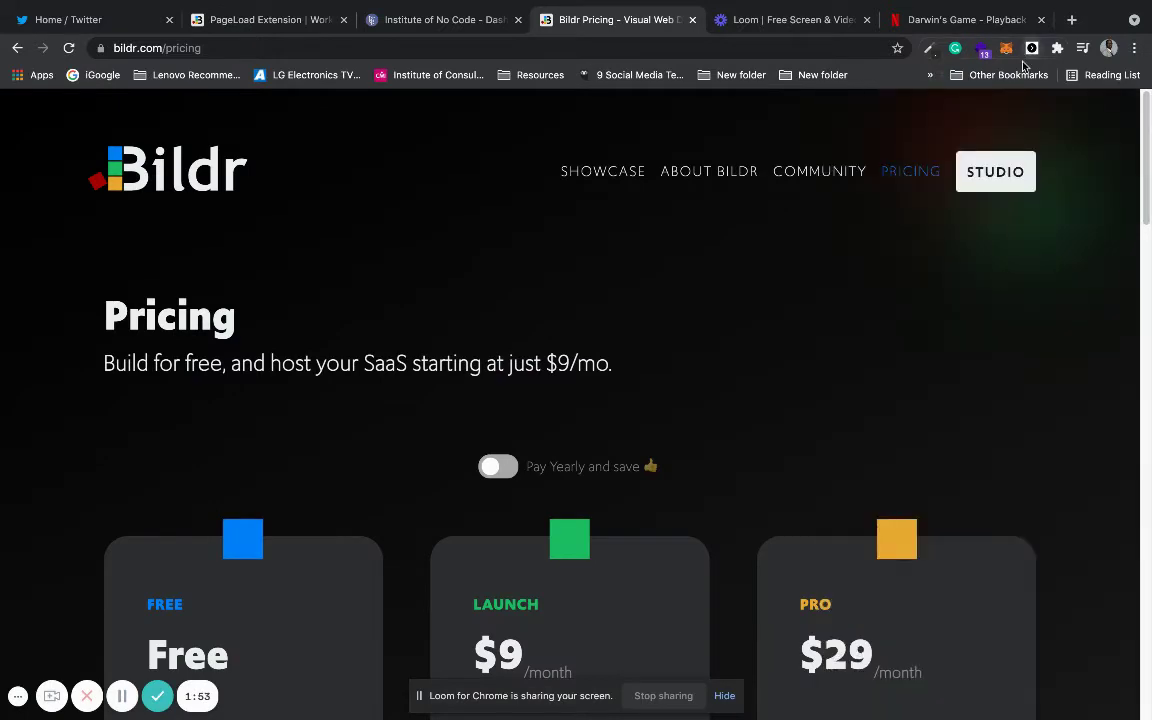
# - Open the Bildr Studio project list and move the Institute of No Code browser tab behind the others
pyautogui.click(985, 174)
pyautogui.moveTo(640, 17); pyautogui.dragTo(1043, 18)
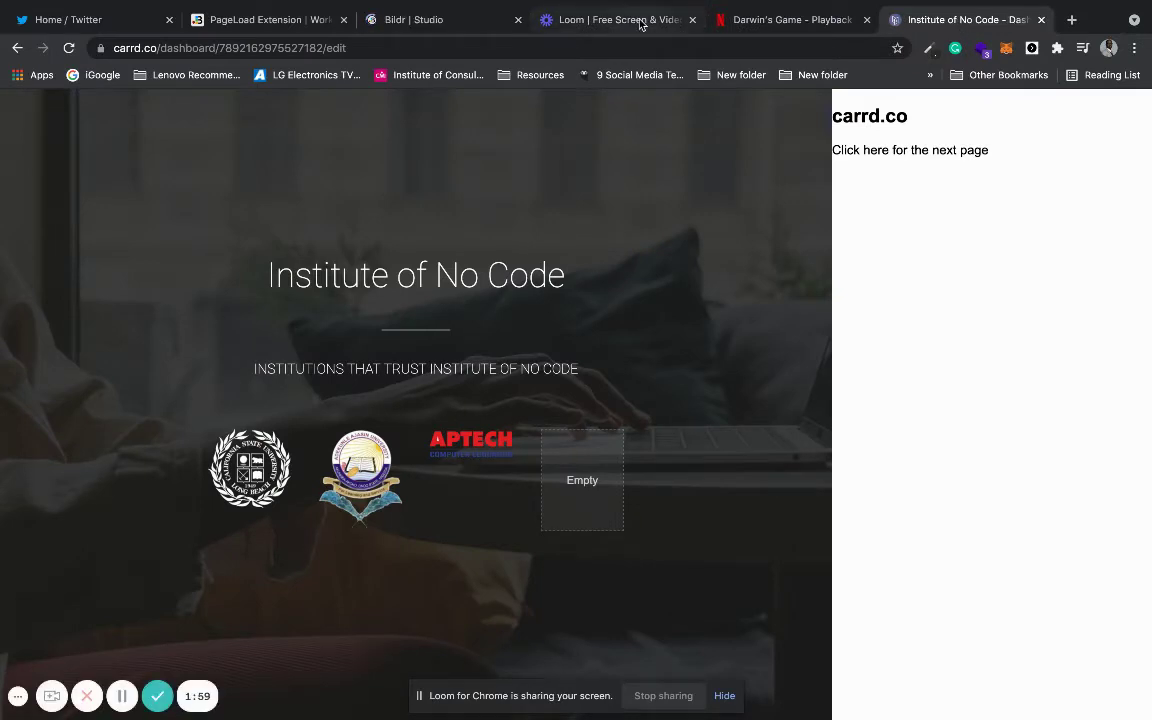
pyautogui.click(643, 26)
pyautogui.click(408, 32)
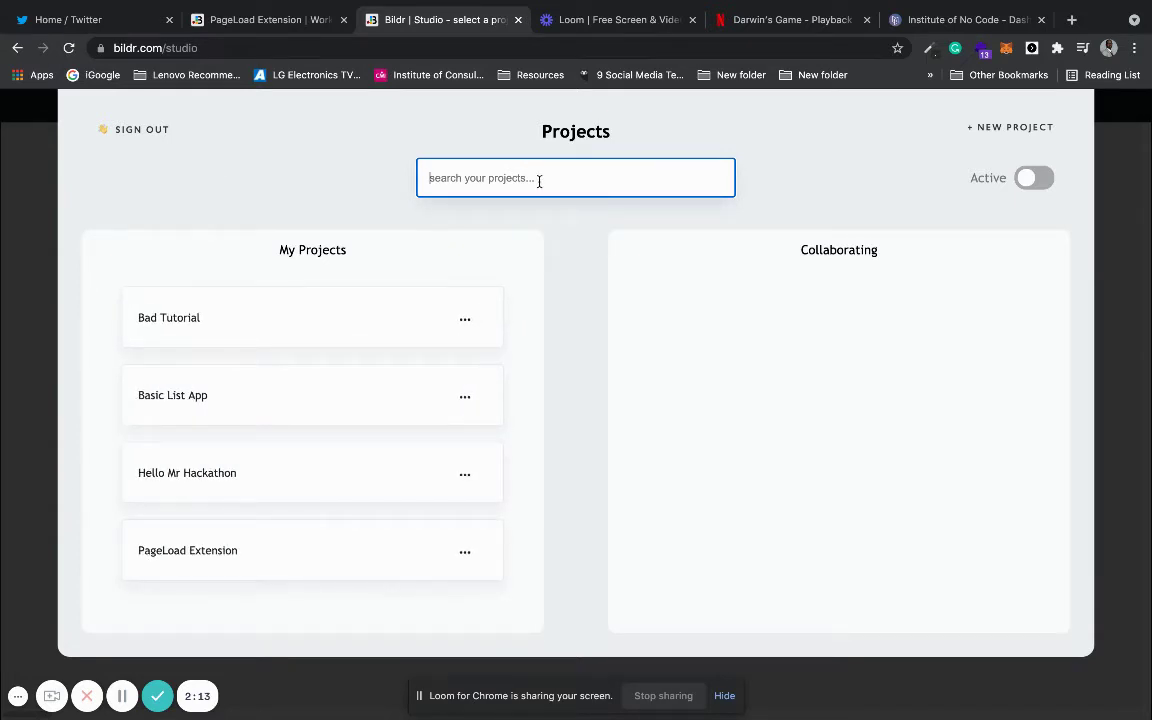
# - Search the projects for "Mr Hackathon Extension"
pyautogui.write('Mr Hackathon')
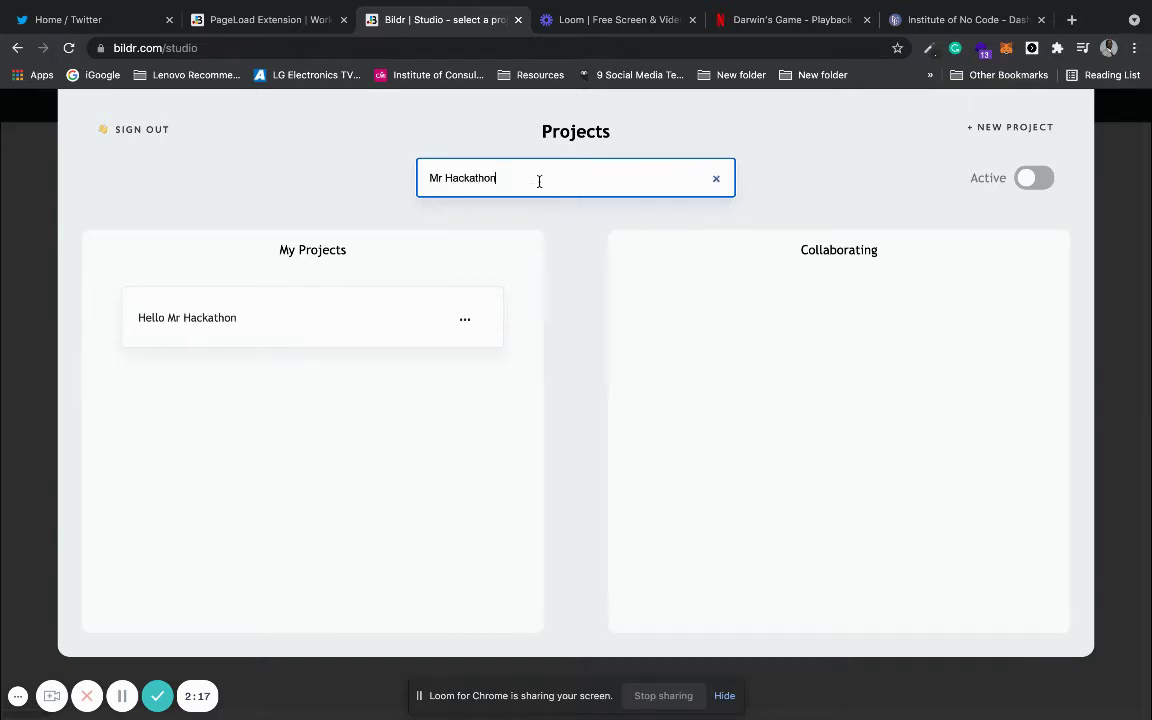
pyautogui.write(' EX')
pyautogui.press('BackSpace')
pyautogui.write('xtension')
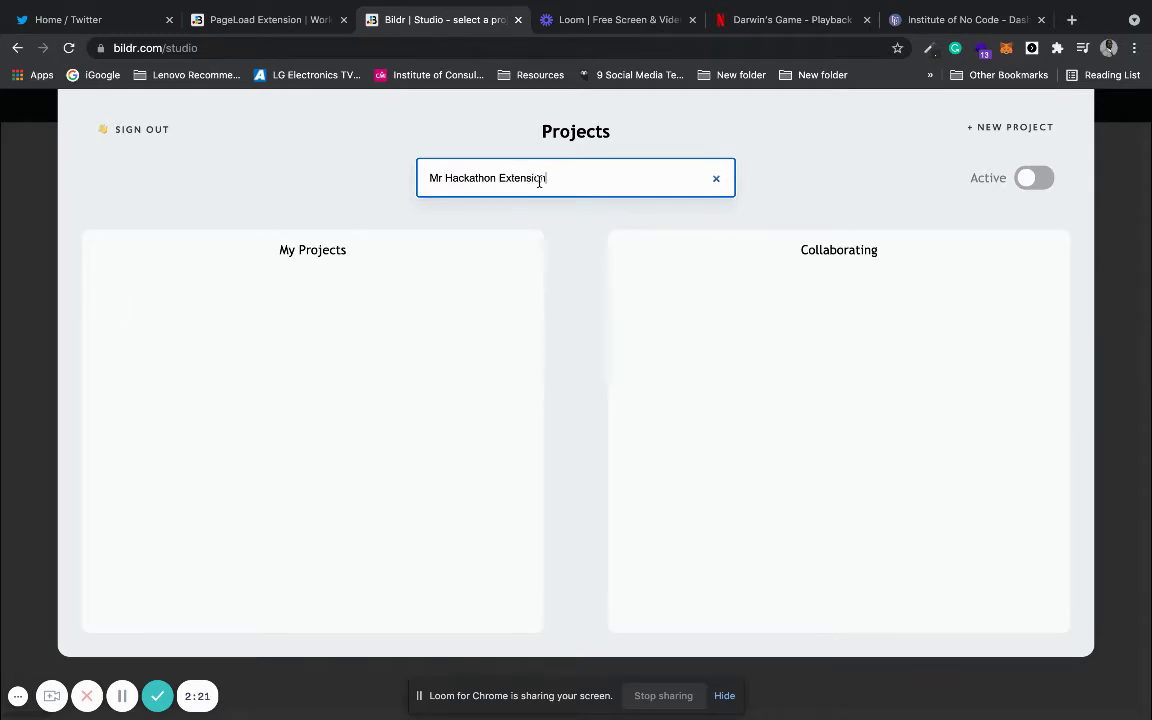
# - Create a new project named "Mr Hackathon Extension" with the region set to Europe
pyautogui.click(1005, 128)
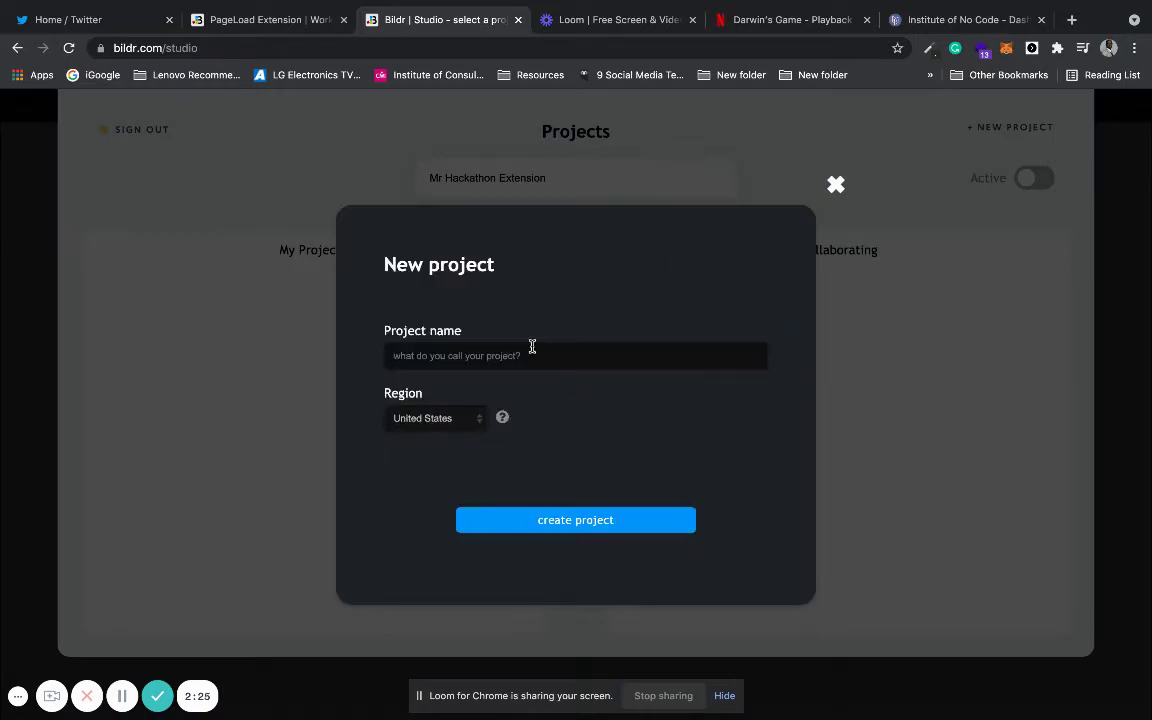
pyautogui.click(530, 348)
pyautogui.write('Mr Hackathon')
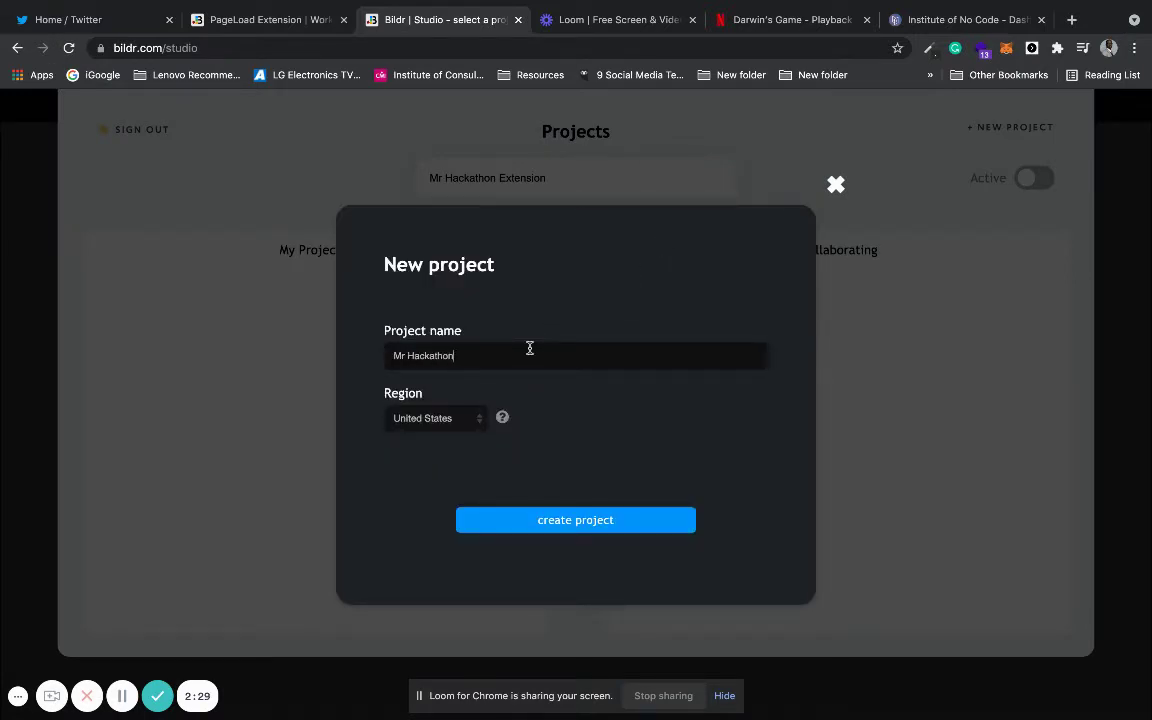
pyautogui.write(' Extension')
pyautogui.click(435, 418)
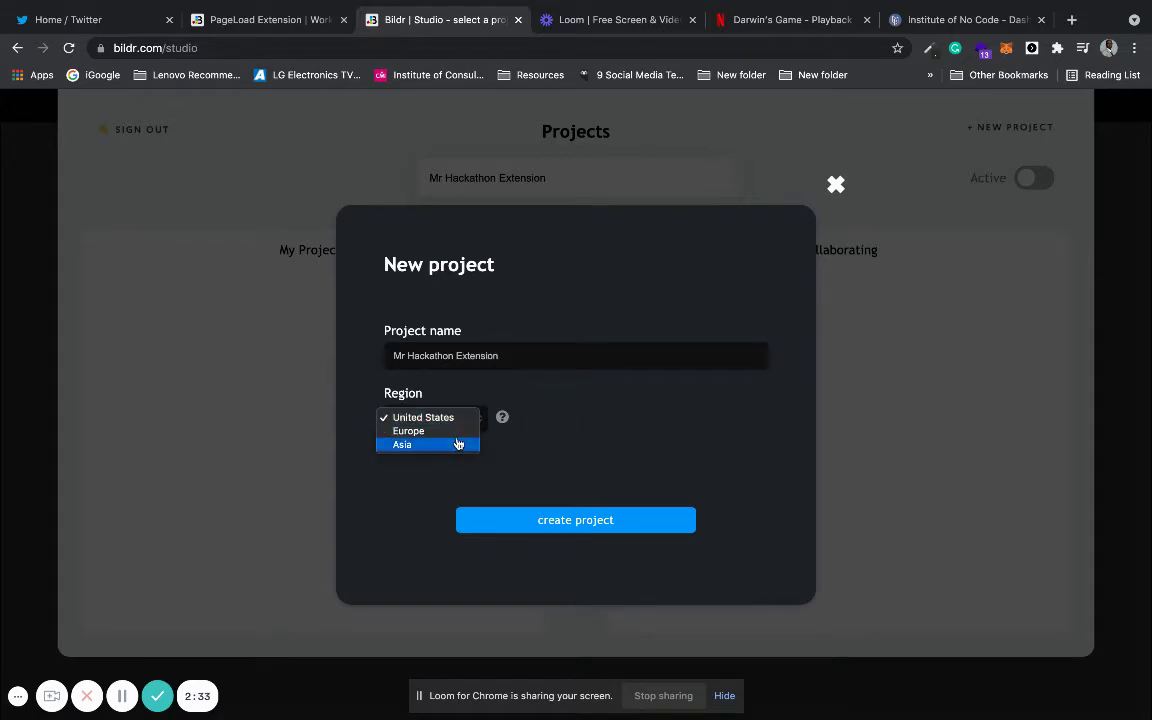
pyautogui.click(458, 431)
pyautogui.click(586, 521)
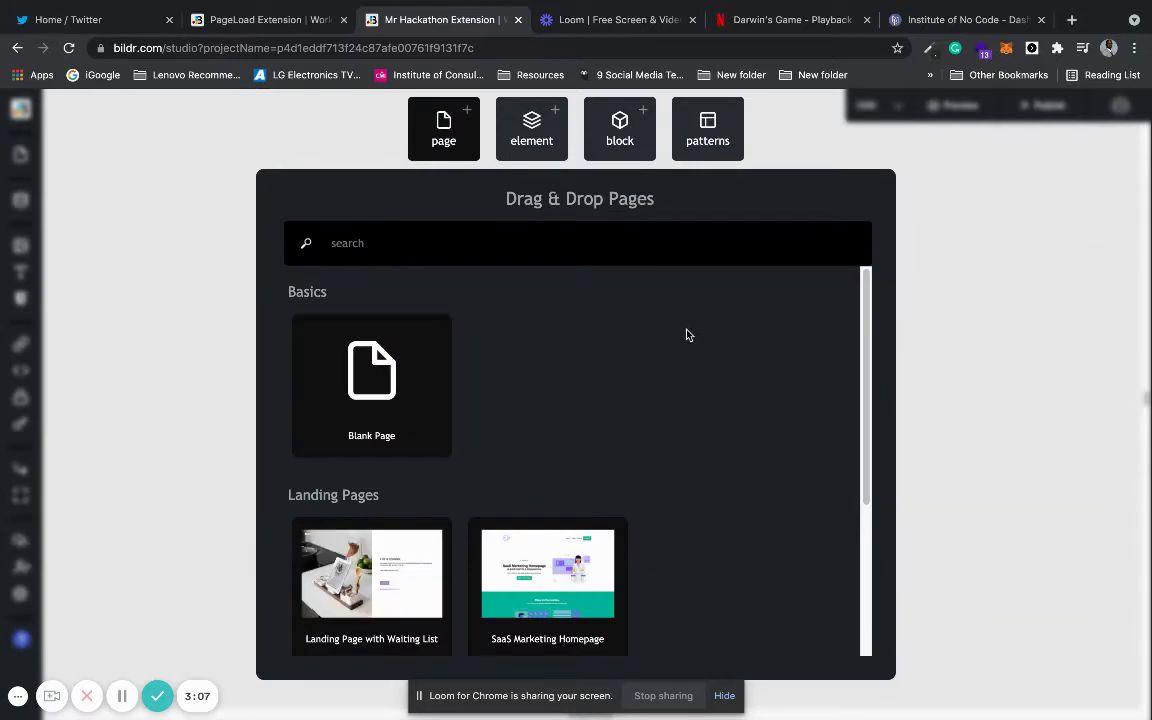
# - Browse the page templates and add a Blank Page to the canvas
pyautogui.moveTo(870, 316); pyautogui.dragTo(872, 472)
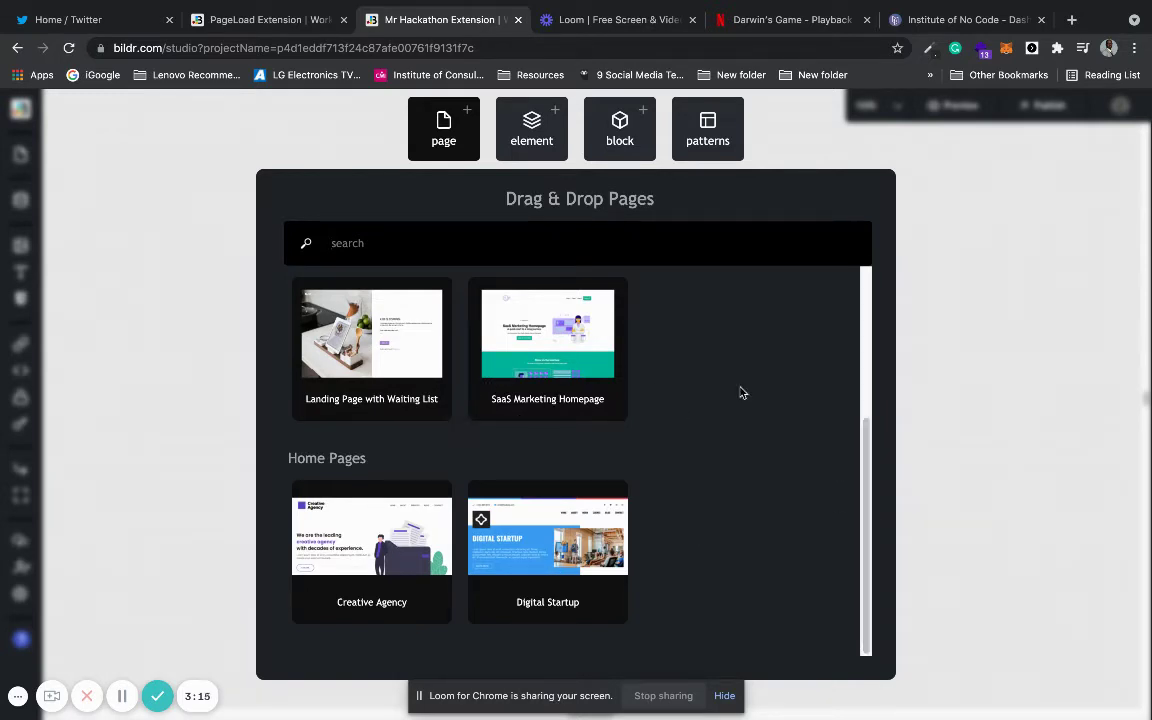
pyautogui.scroll(5, 853, 373)
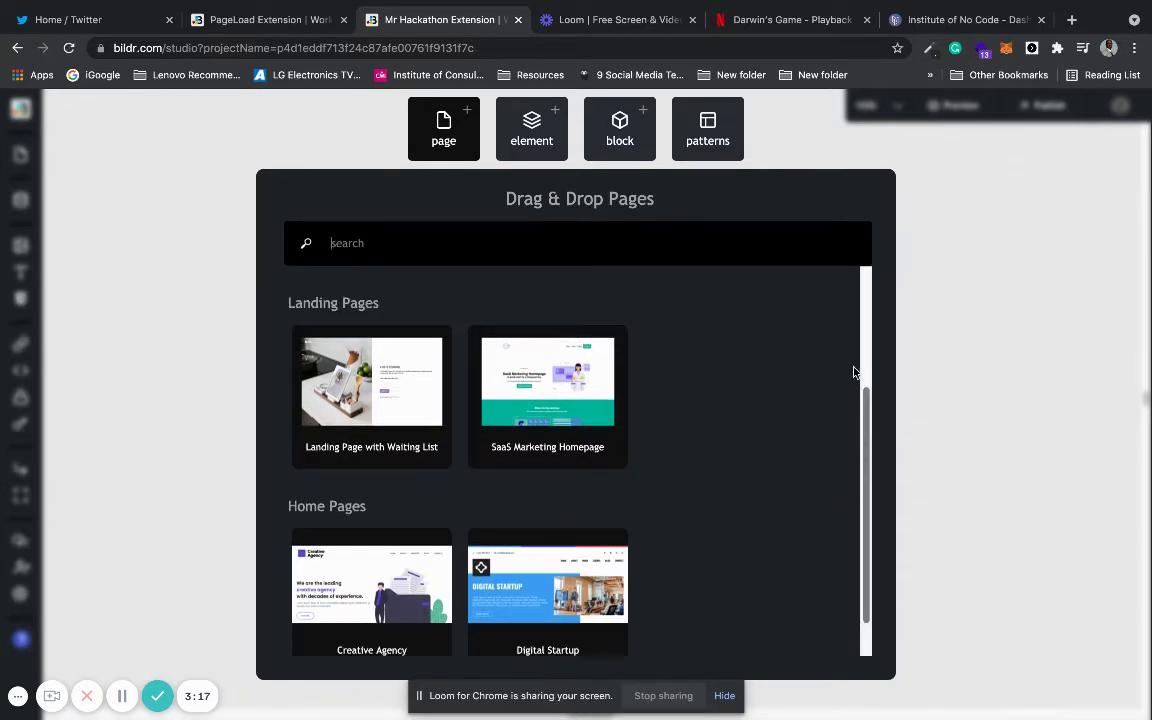
pyautogui.click(378, 387)
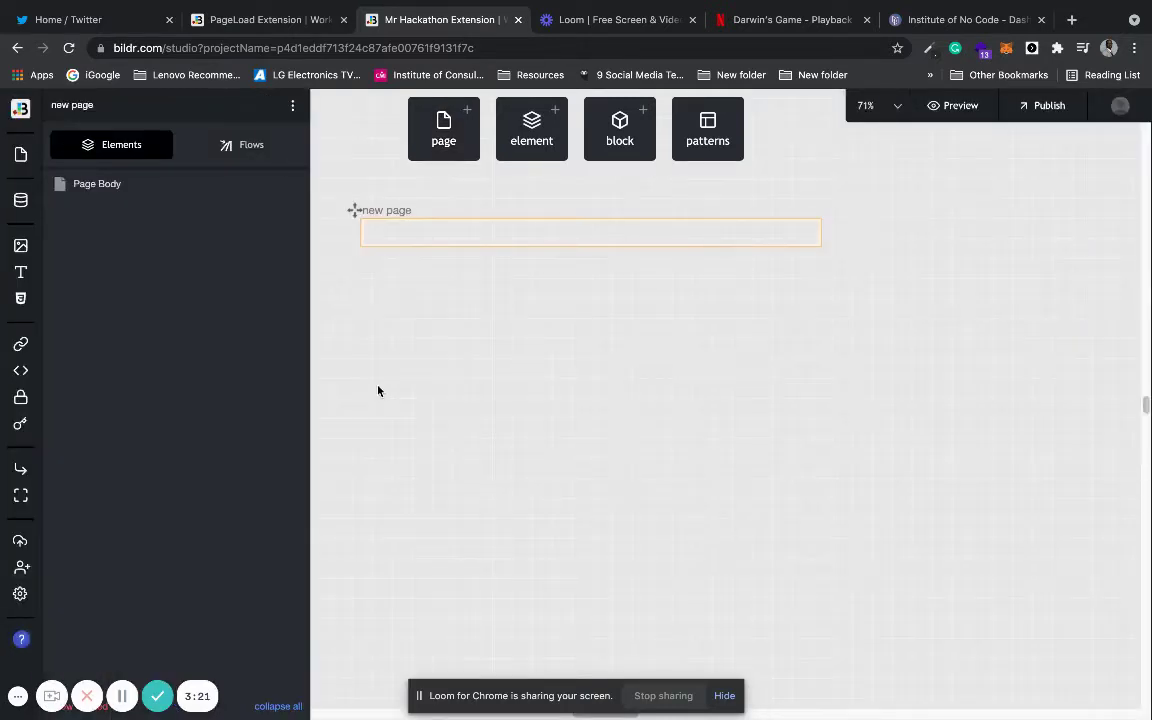
# - Add a Heading element from the Typography group to the new page
pyautogui.moveTo(223, 189)
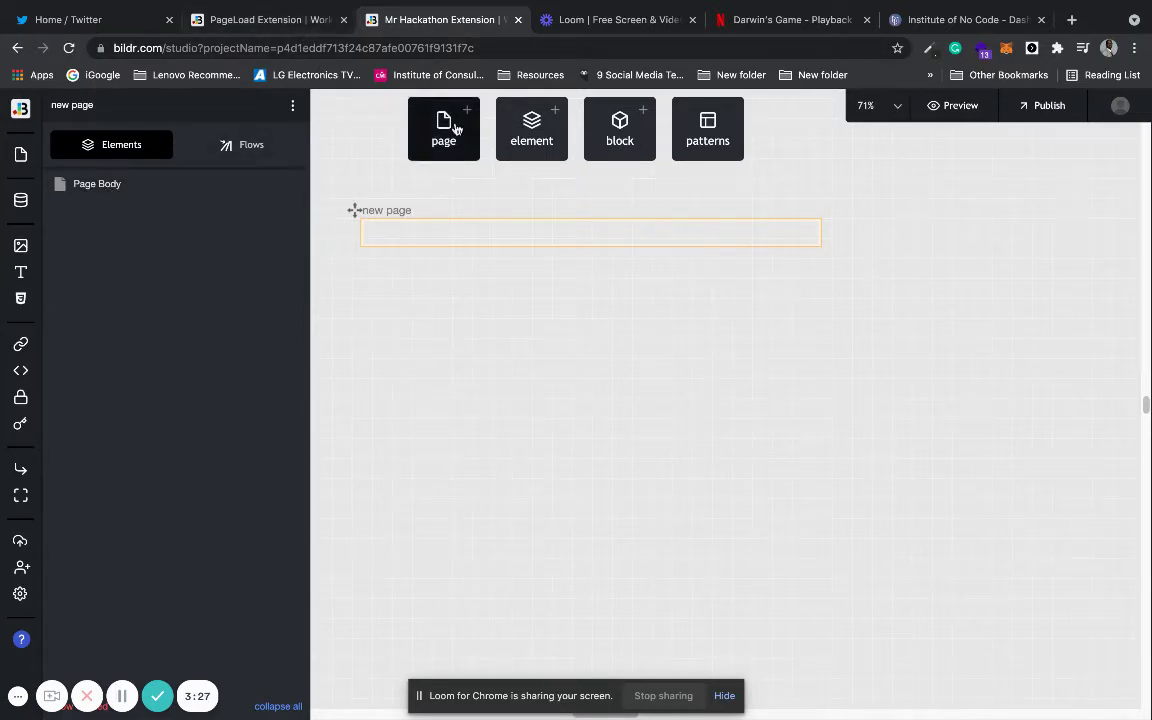
pyautogui.click(531, 143)
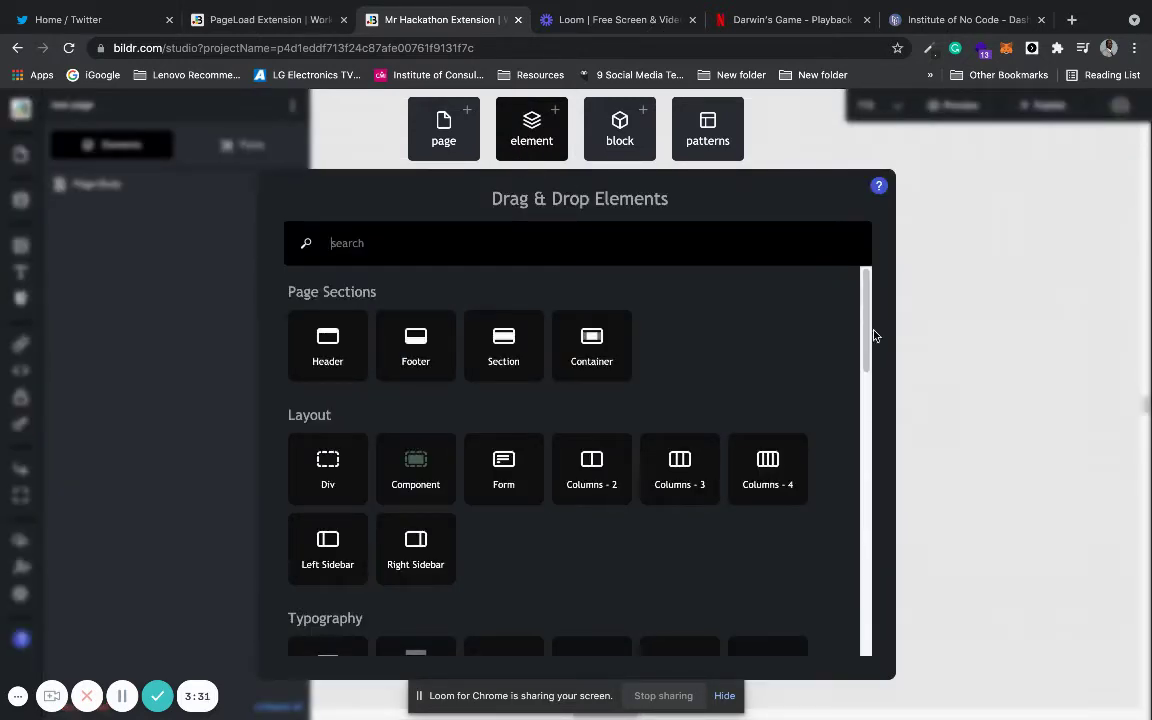
pyautogui.scroll(-2, 869, 336)
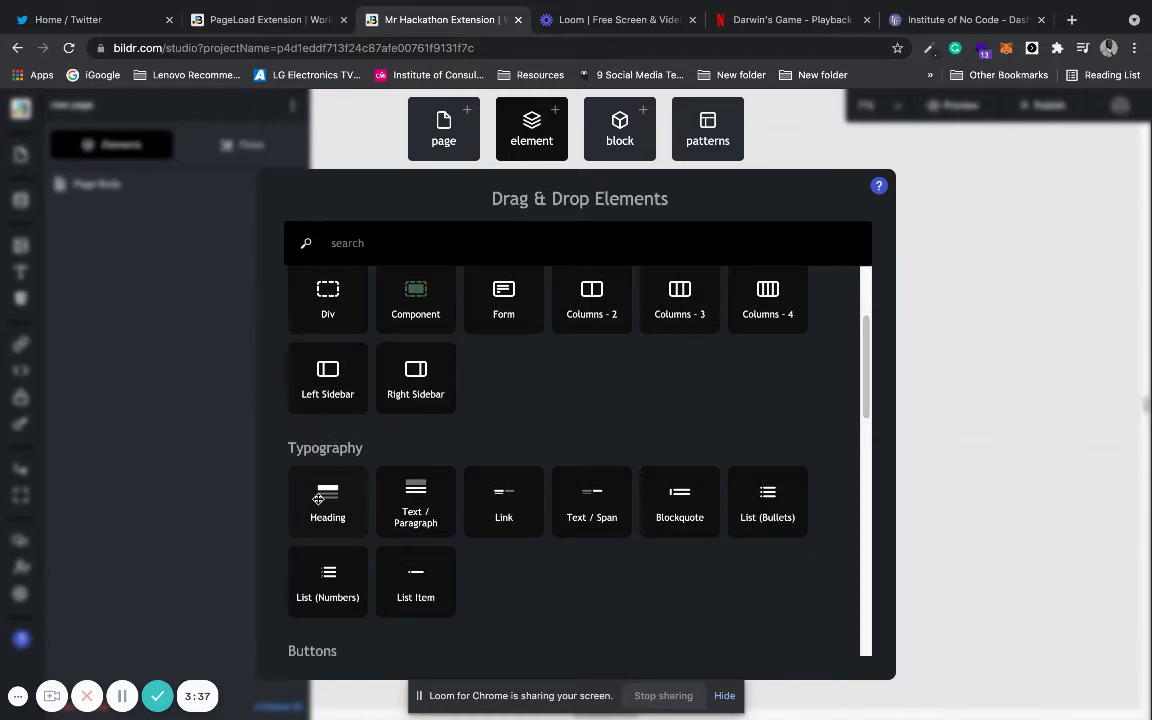
pyautogui.moveTo(318, 499); pyautogui.dragTo(531, 237)
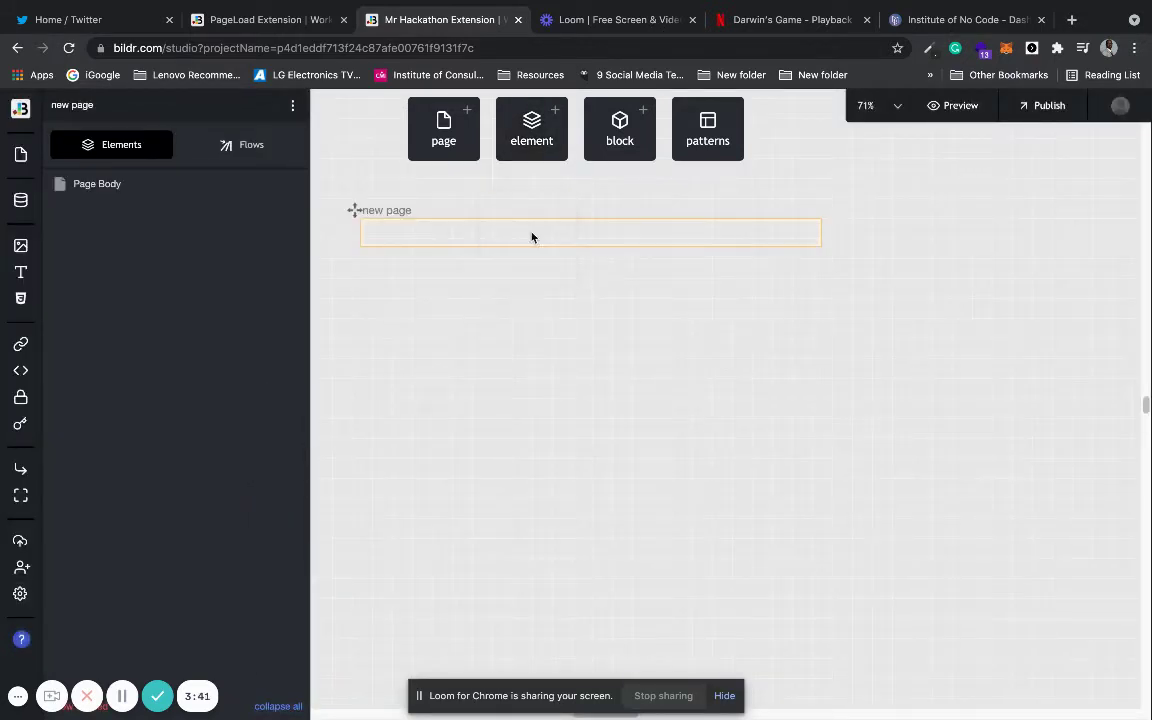
# - Add a Div element to the new page and nest the heading inside it
pyautogui.click(535, 128)
pyautogui.write('div')
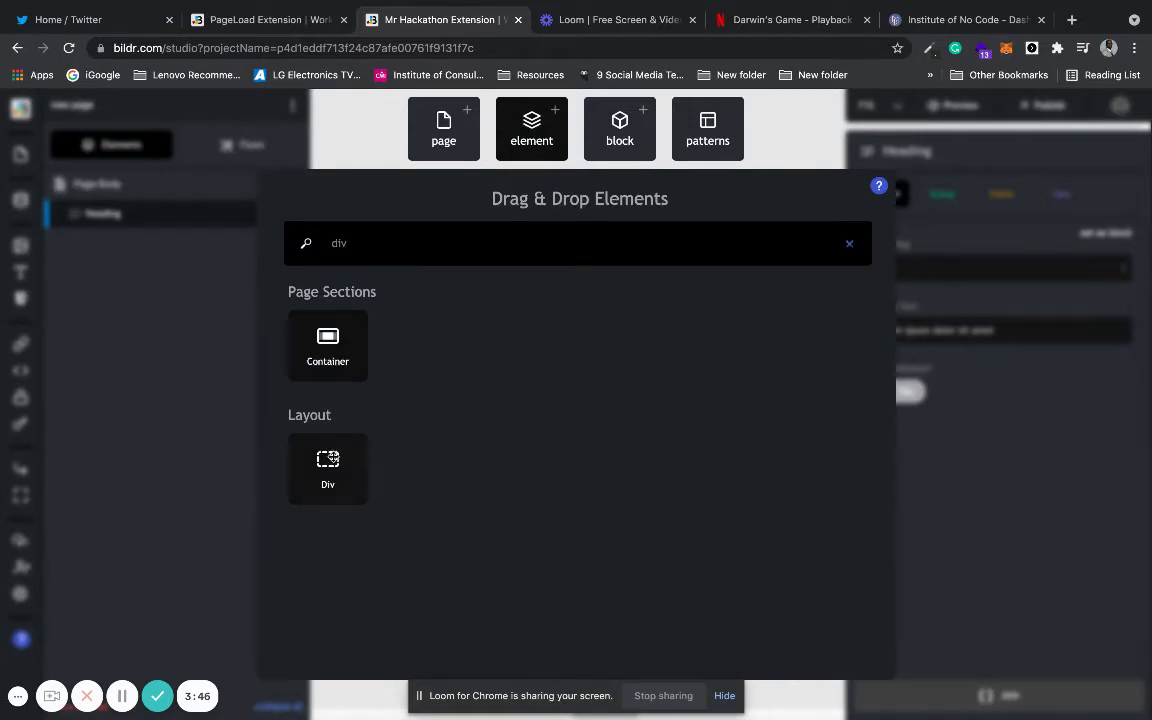
pyautogui.moveTo(328, 462); pyautogui.dragTo(452, 232)
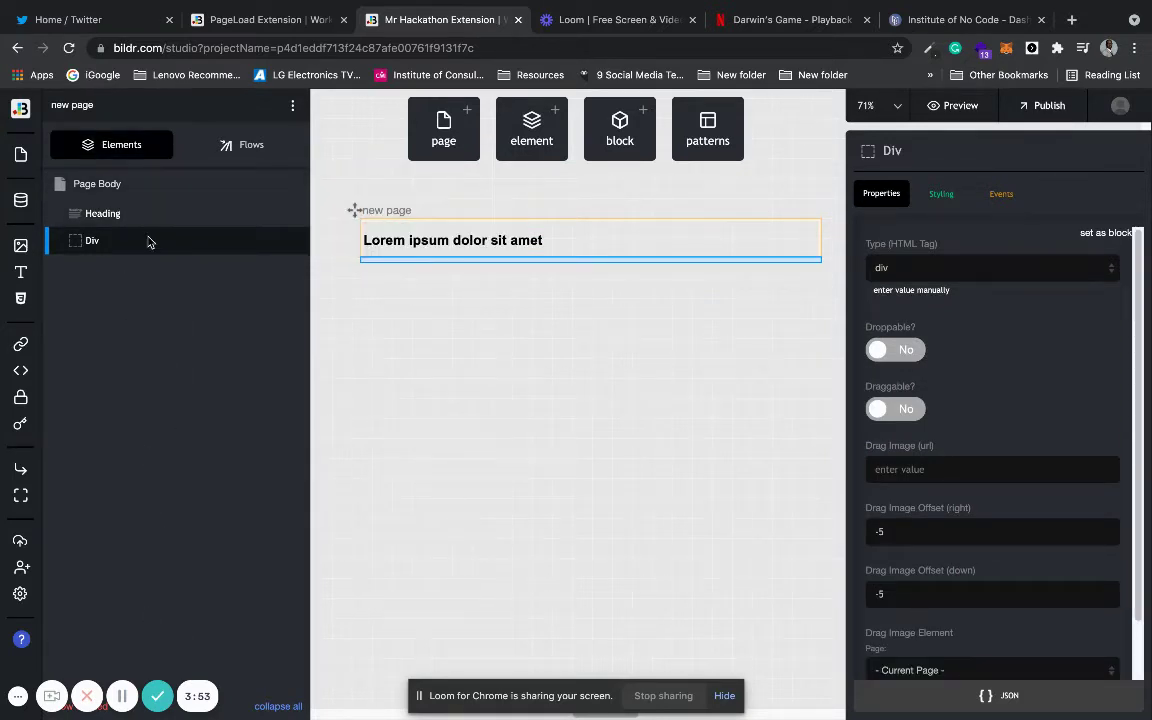
pyautogui.moveTo(123, 249); pyautogui.dragTo(148, 219)
pyautogui.click(93, 214)
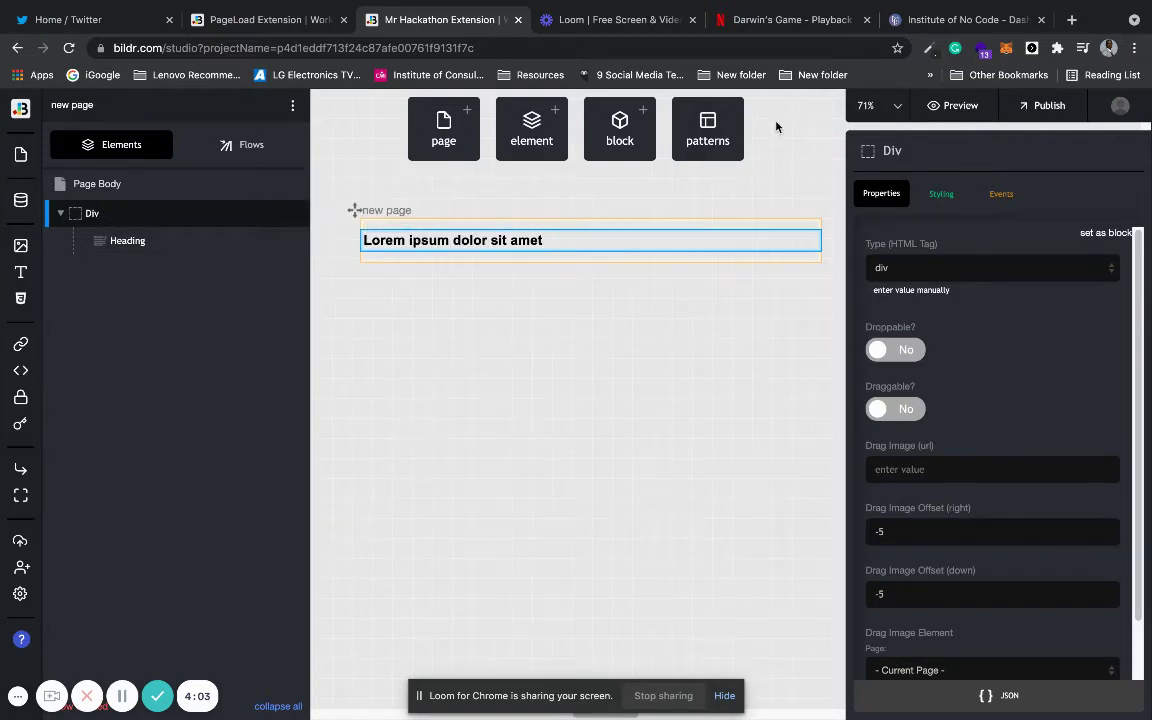
# - Rename the Div that contains the heading as "Main" and select the heading
pyautogui.click(247, 238)
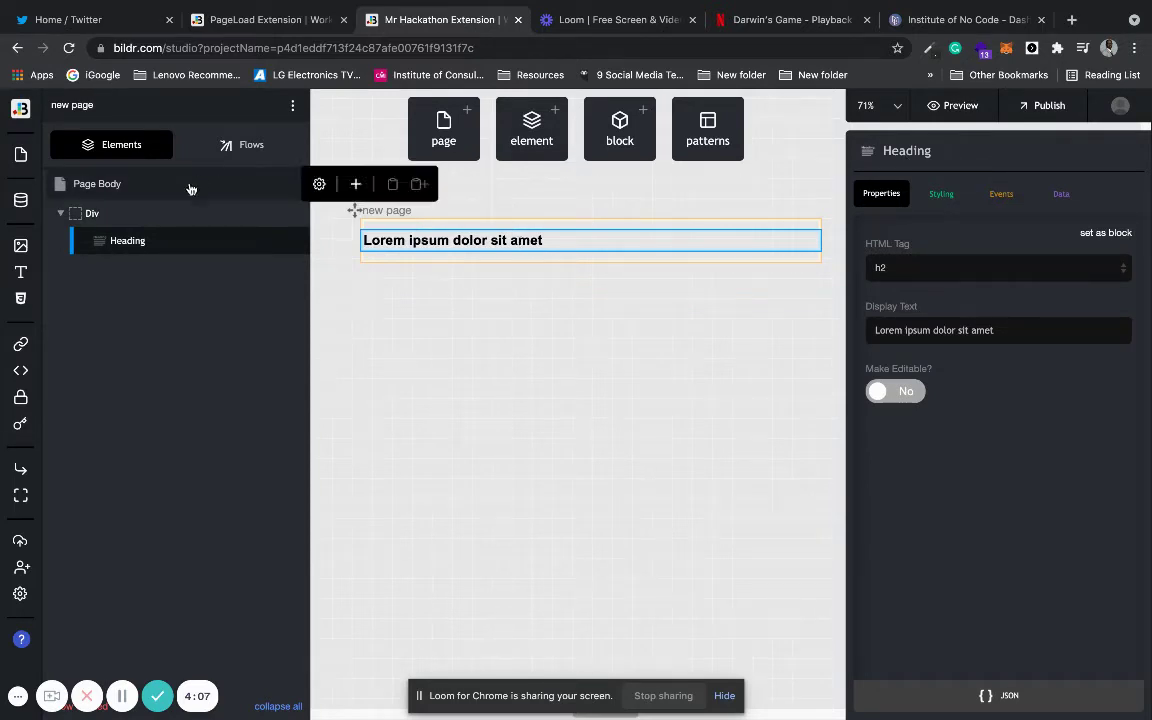
pyautogui.click(168, 213)
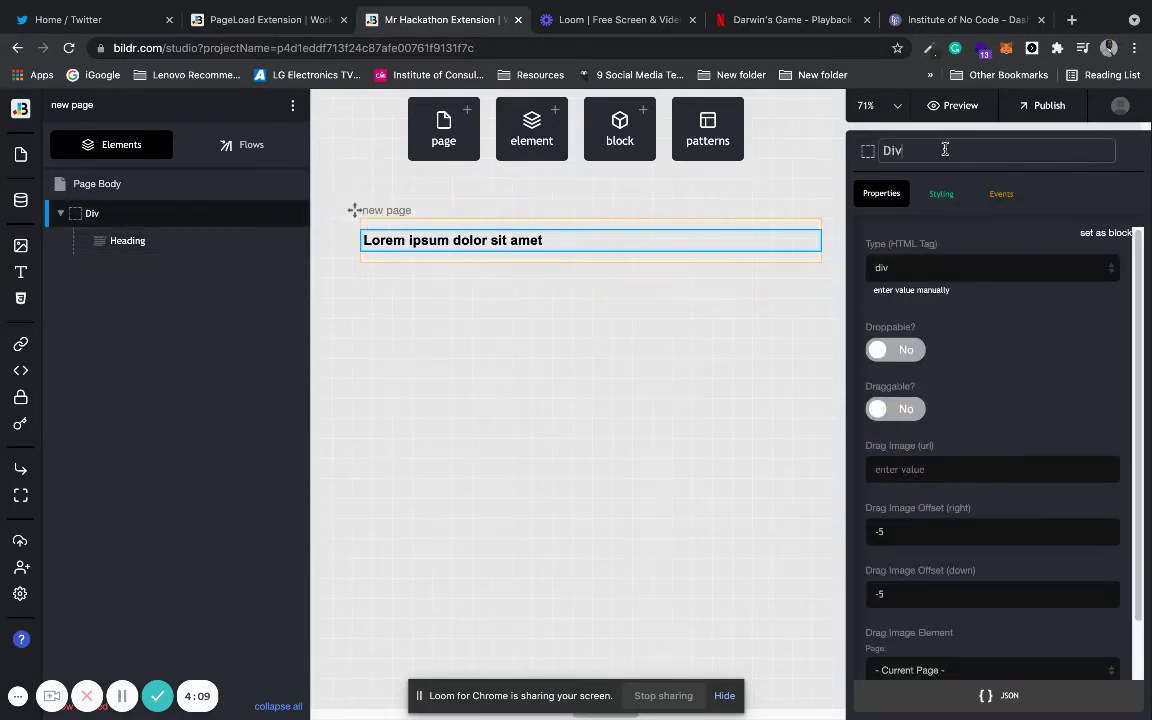
pyautogui.moveTo(944, 150); pyautogui.dragTo(850, 153)
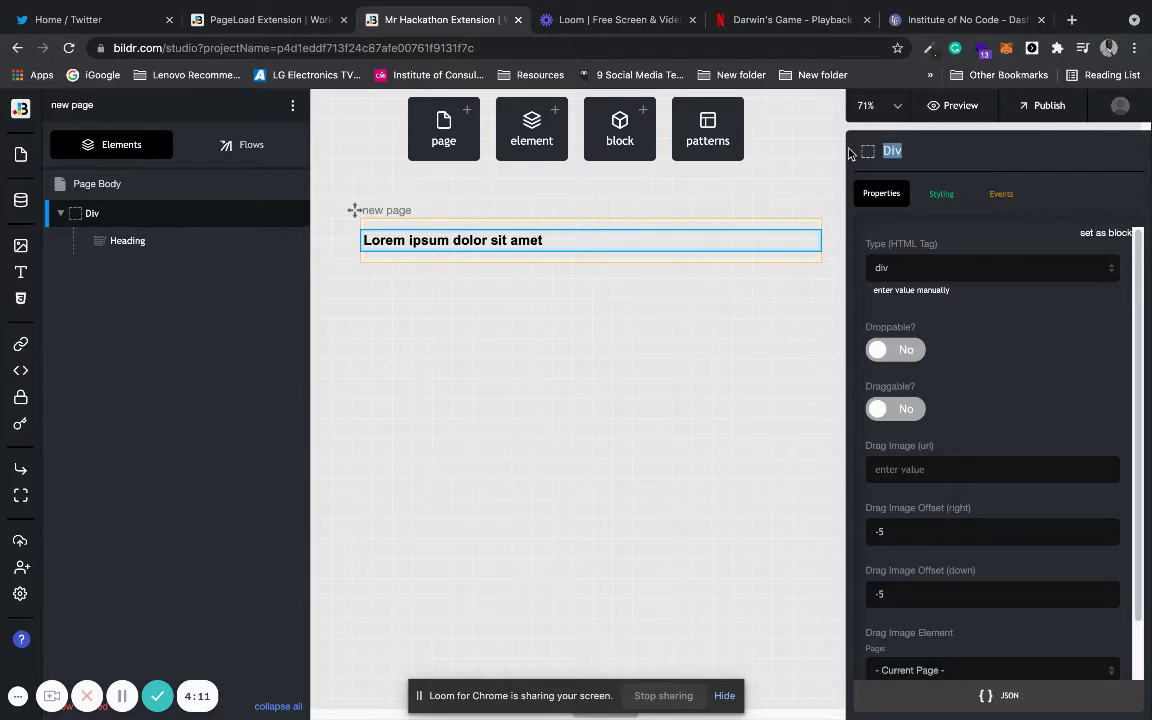
pyautogui.write('Main')
pyautogui.click(187, 237)
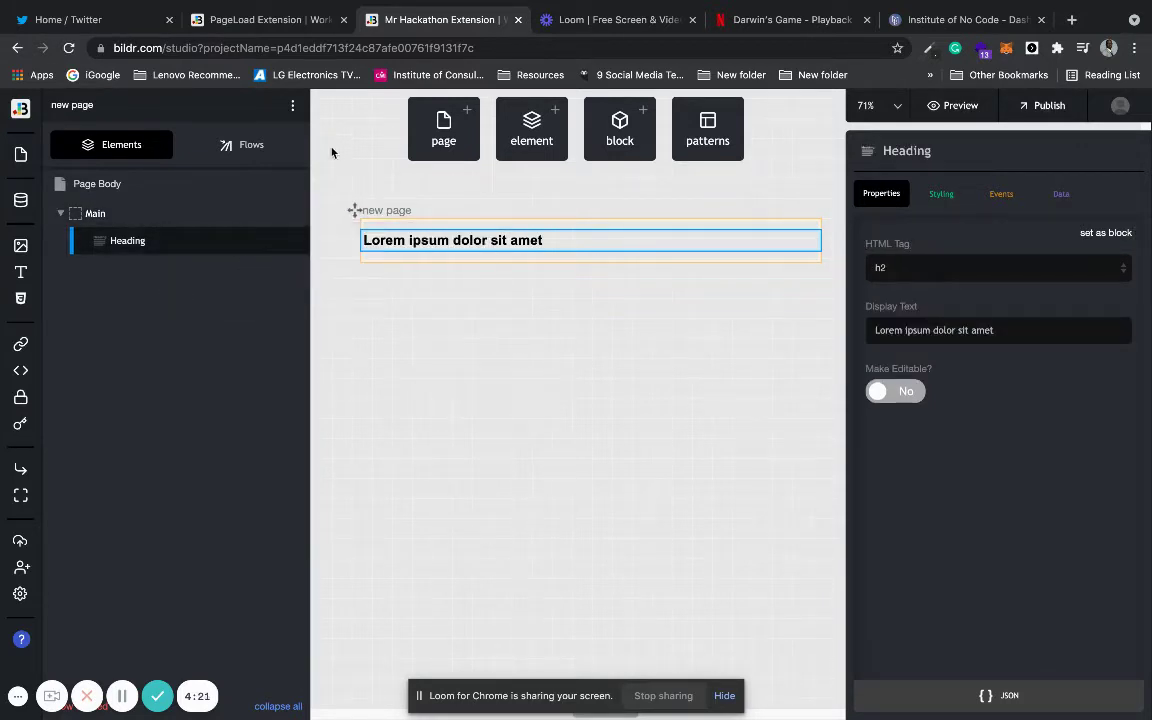
# - Open the example extension's side panel over the studio for reference, then close it
pyautogui.click(1031, 48)
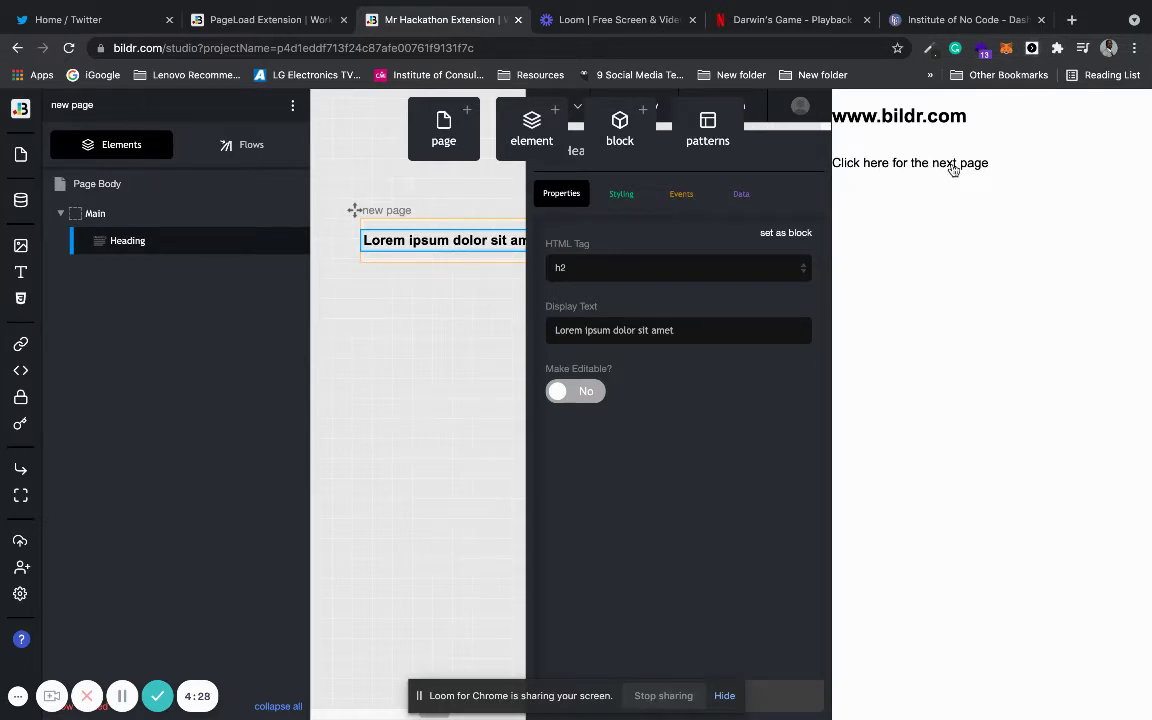
pyautogui.click(1031, 48)
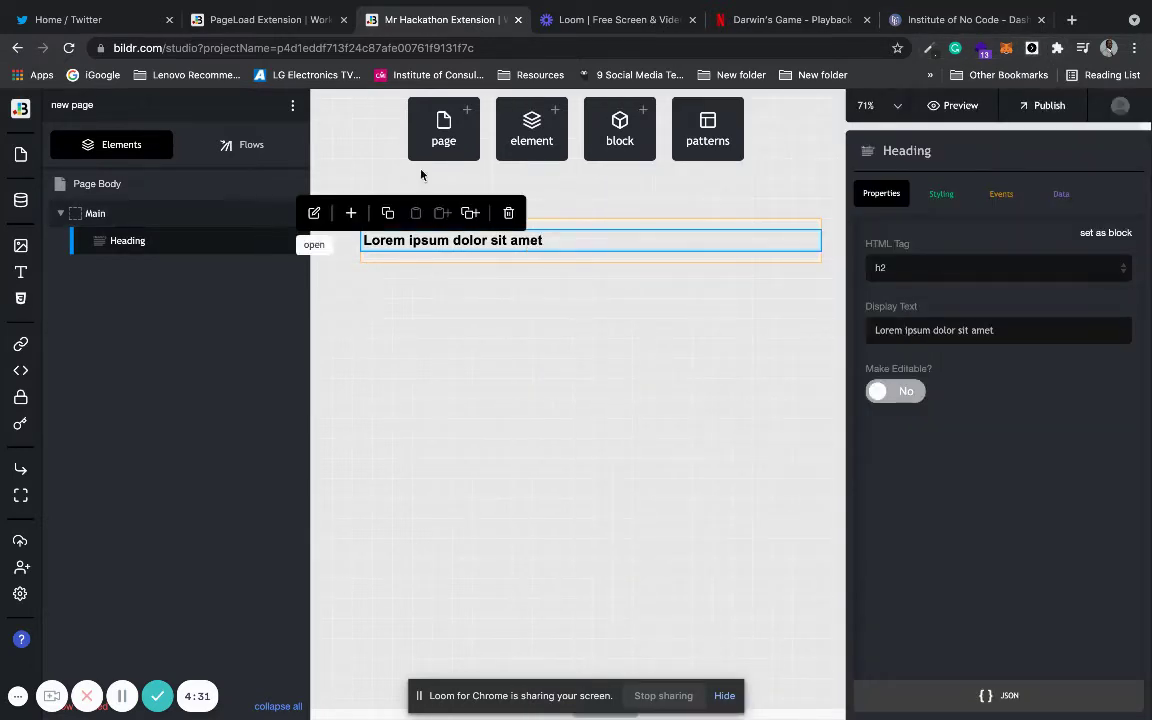
# - Add a Text / Paragraph element below the heading inside Main and set its display text to "Click Here"
pyautogui.click(533, 140)
pyautogui.write('para')
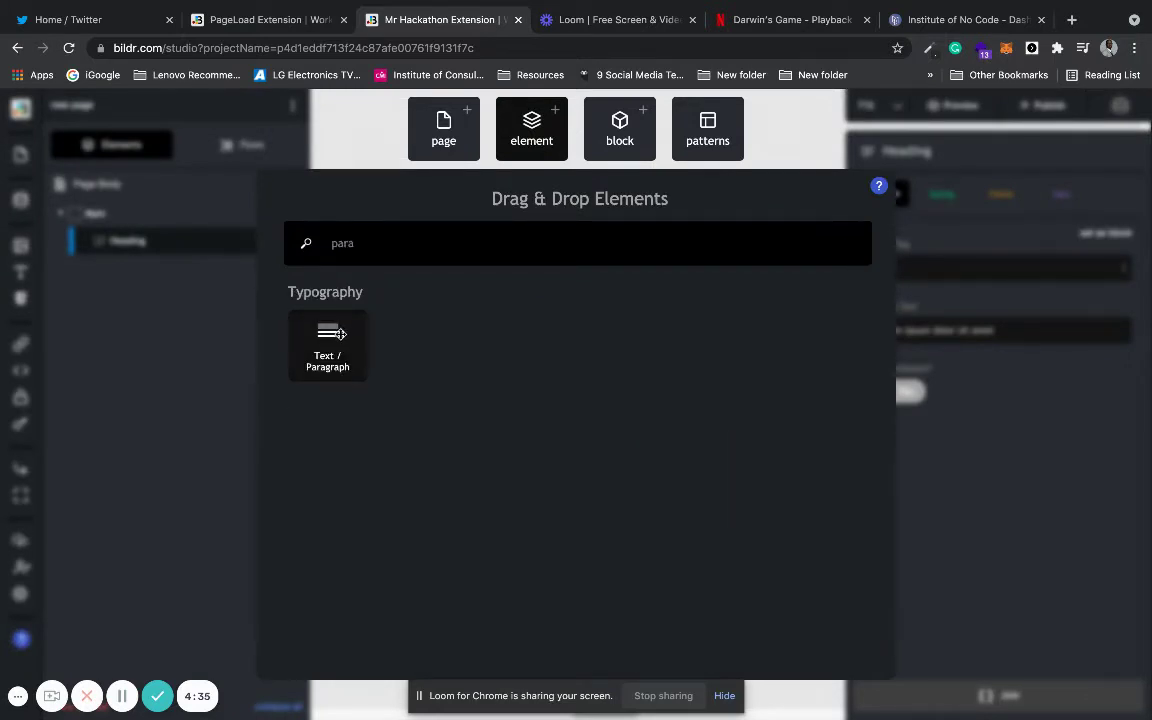
pyautogui.moveTo(340, 333); pyautogui.dragTo(492, 246)
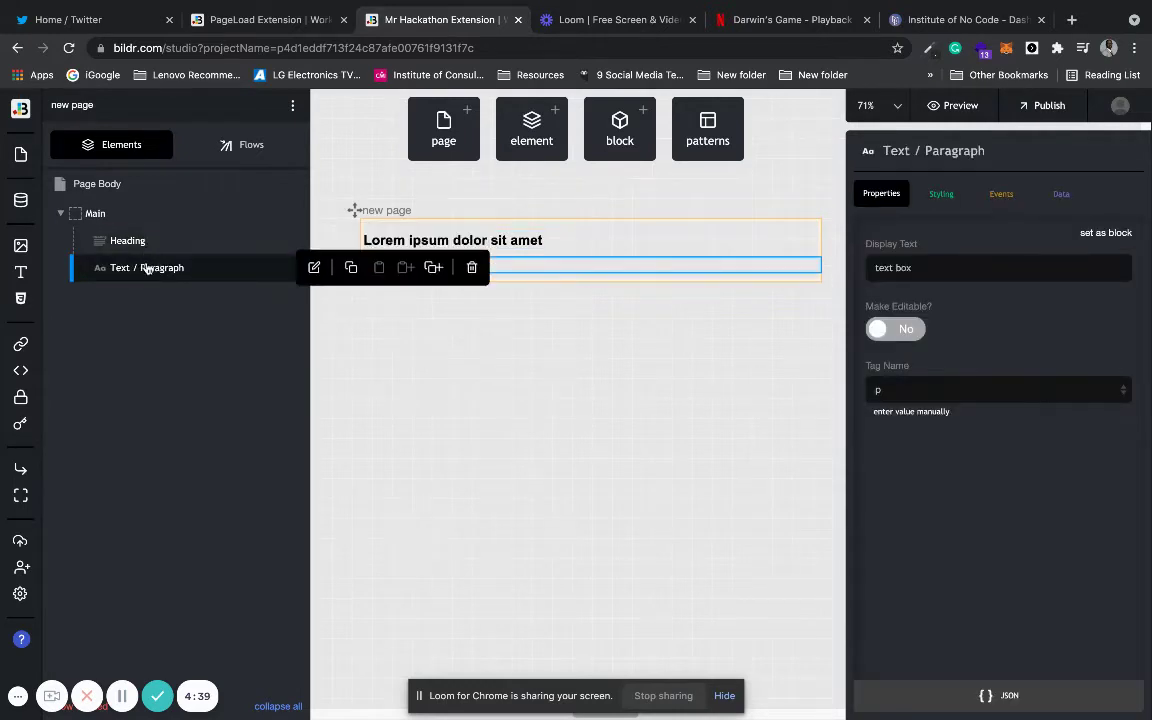
pyautogui.moveTo(967, 270); pyautogui.dragTo(853, 272)
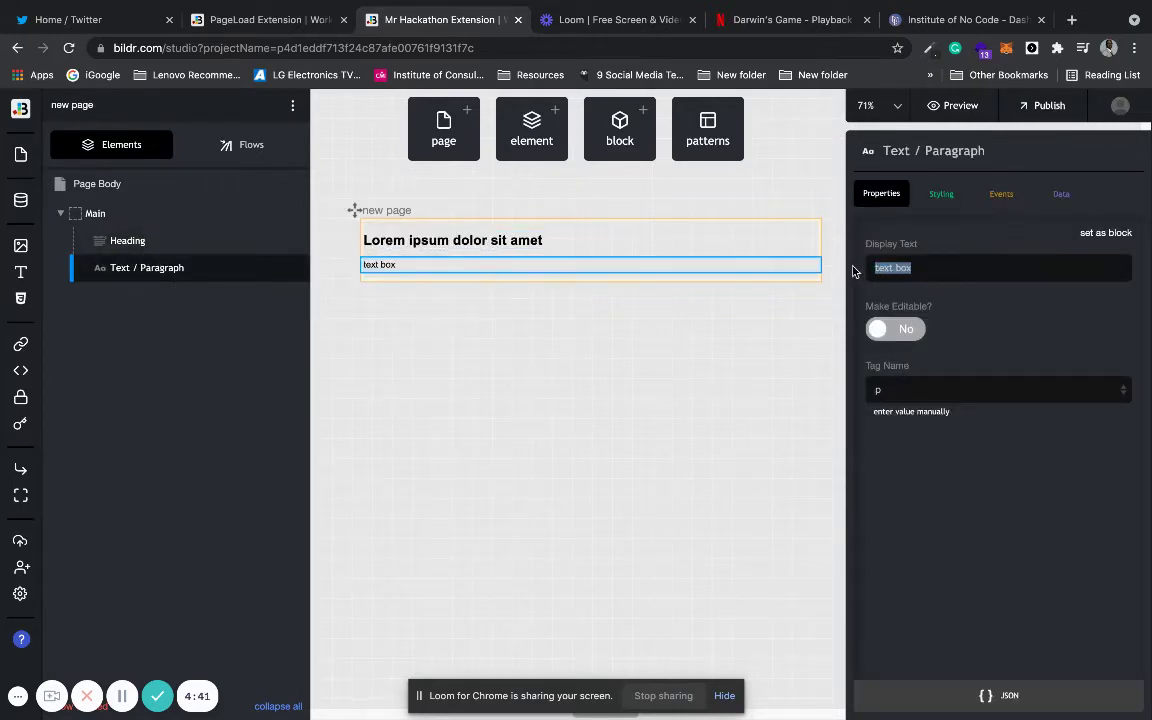
pyautogui.write('Click Here')
pyautogui.click(166, 344)
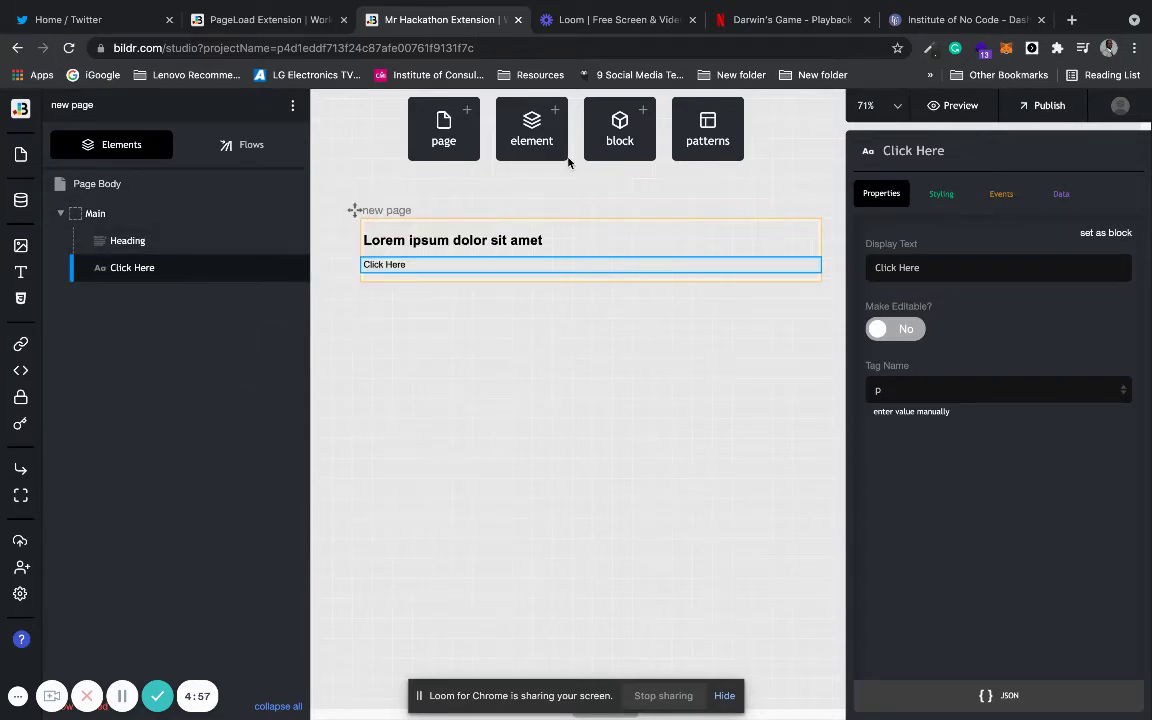
# - Add a Div, move it out of Main to sit directly below it in the page body, and rename it "Next"
pyautogui.click(513, 143)
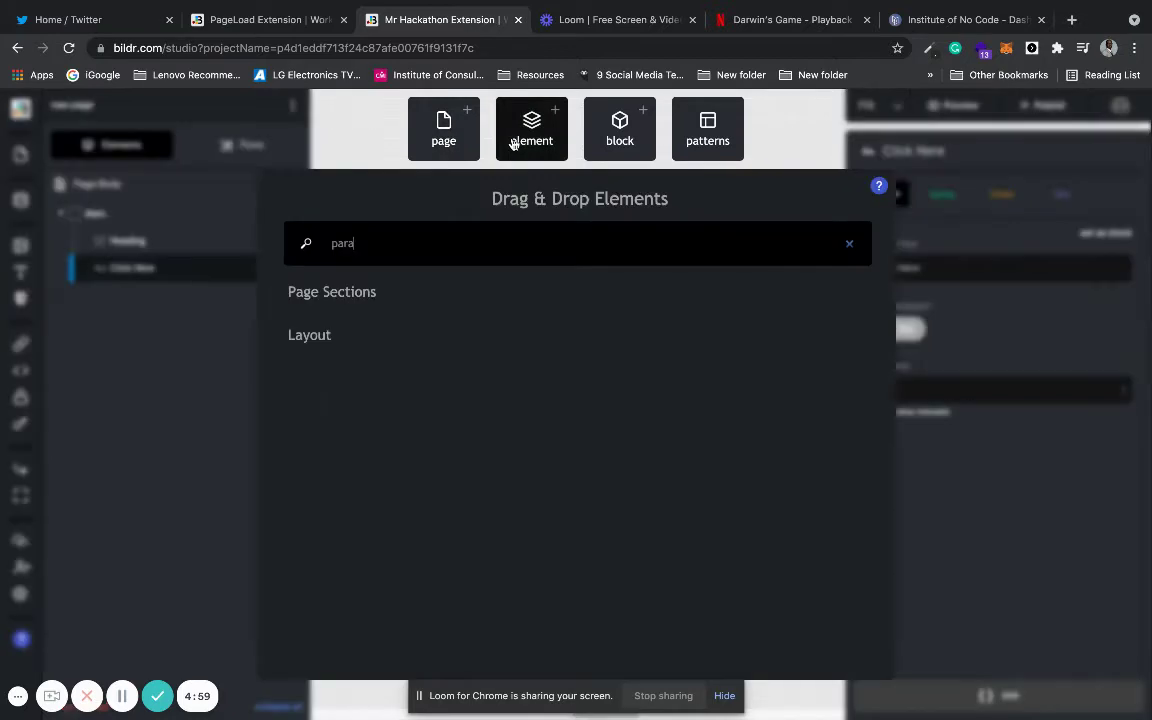
pyautogui.write('div')
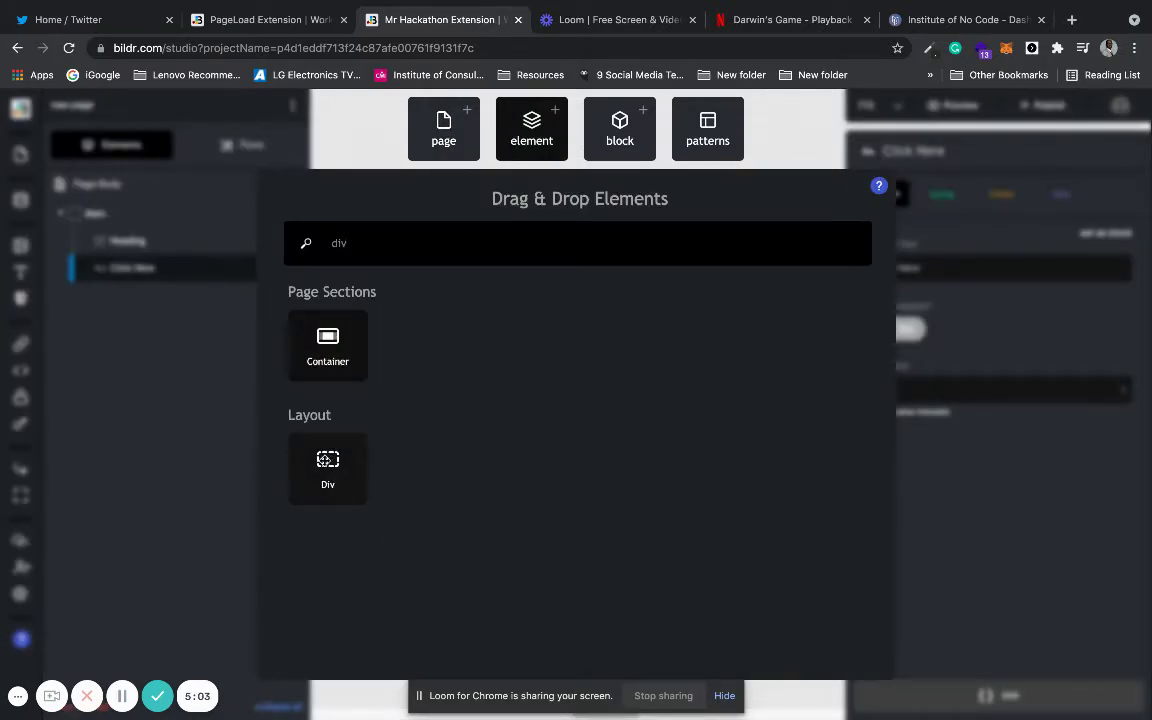
pyautogui.moveTo(327, 460); pyautogui.dragTo(444, 268)
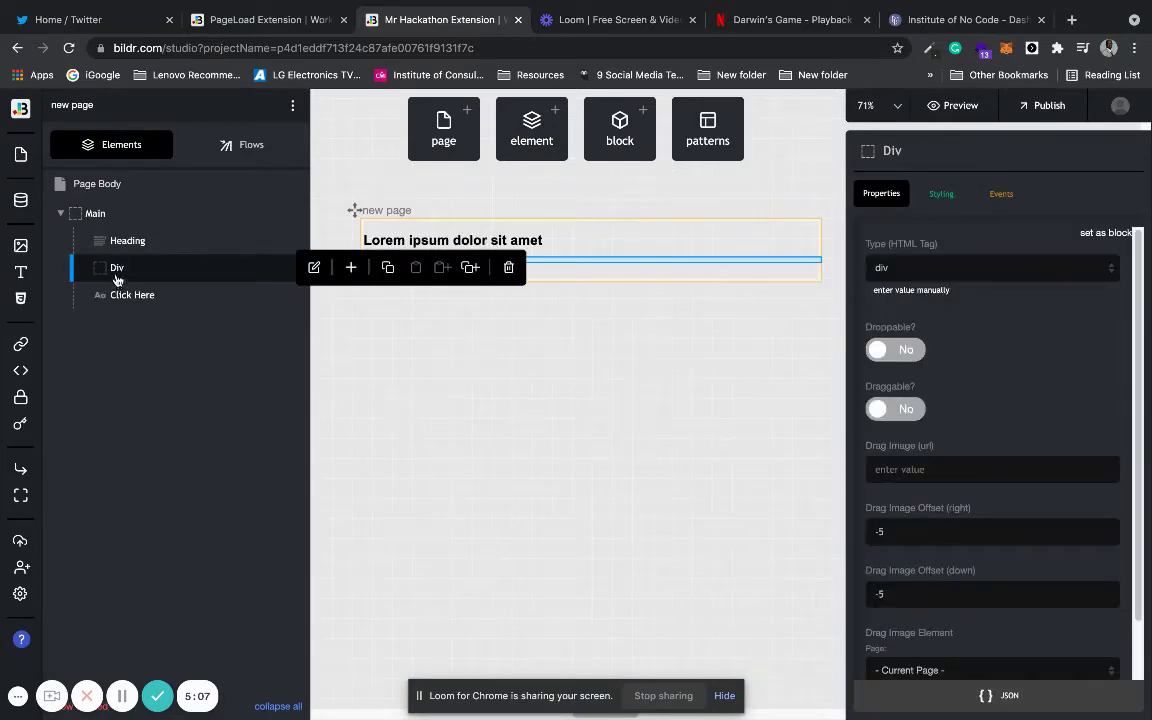
pyautogui.moveTo(117, 268); pyautogui.dragTo(85, 312)
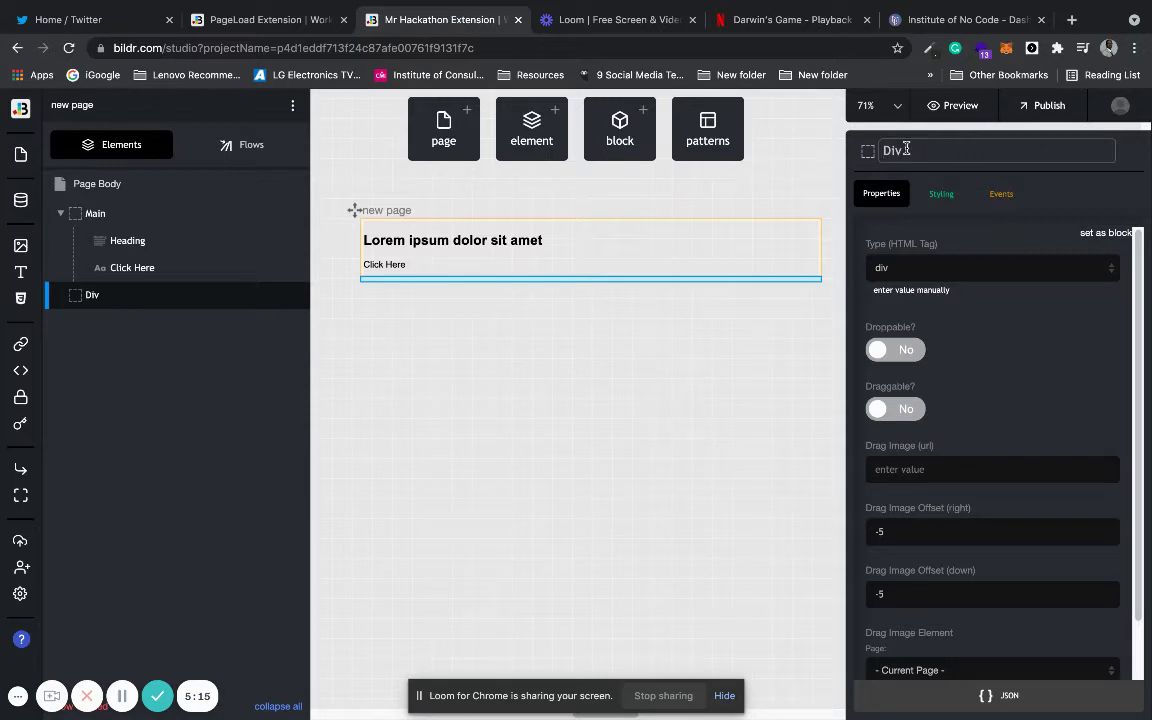
pyautogui.moveTo(905, 150); pyautogui.dragTo(883, 148)
pyautogui.write('Next')
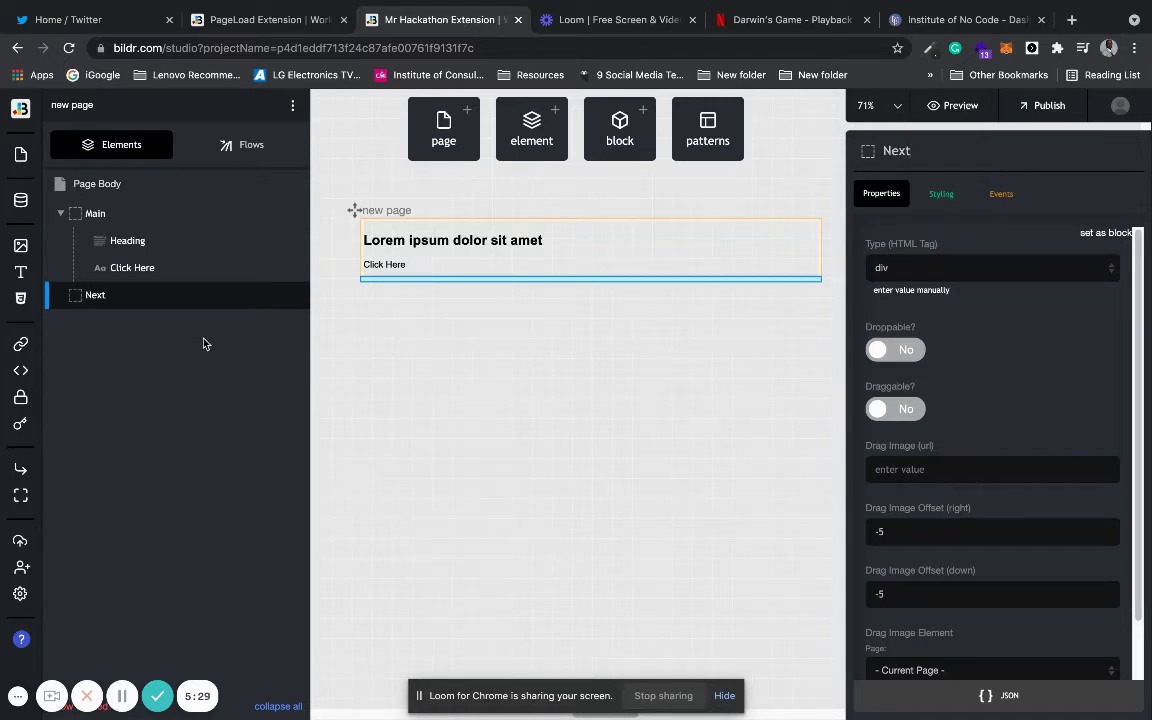
# - Try to place another Div within the Next container on the canvas
pyautogui.click(540, 135)
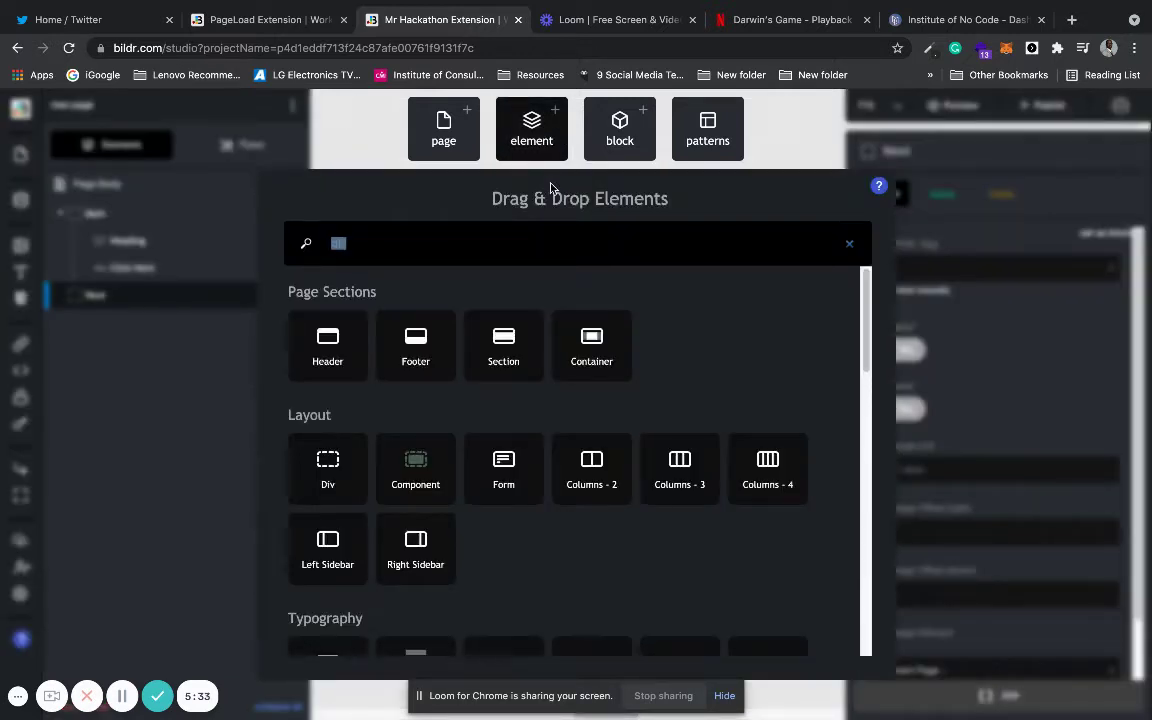
pyautogui.write('div')
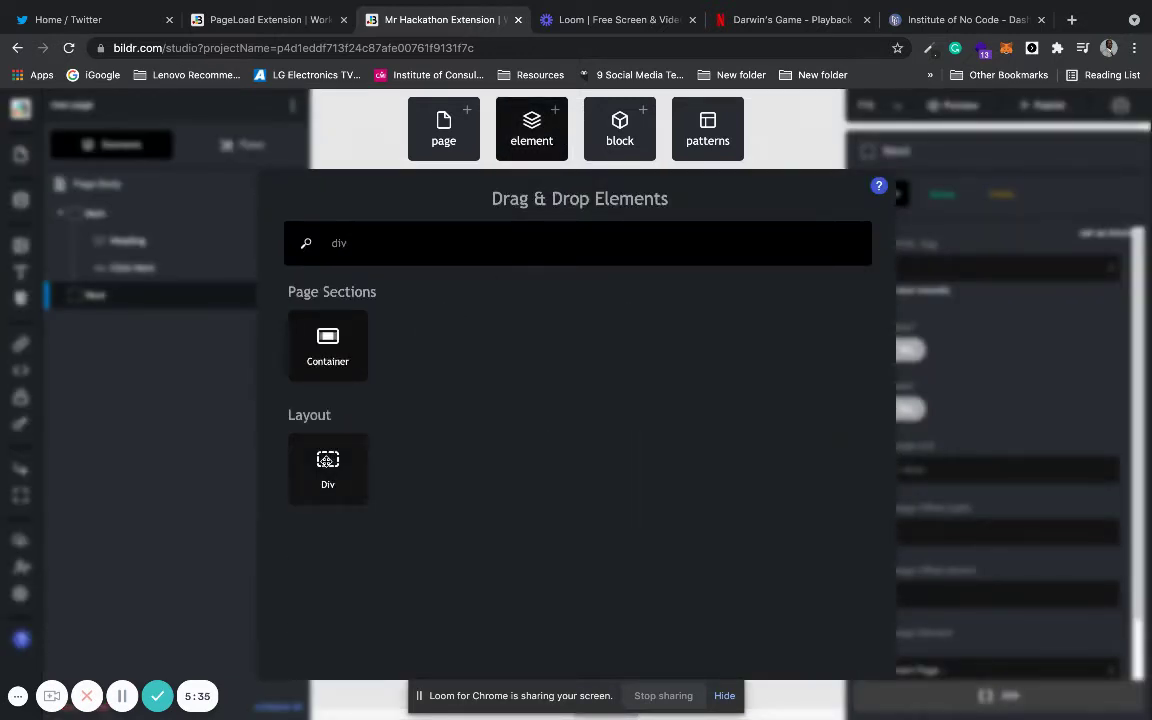
pyautogui.moveTo(327, 461); pyautogui.dragTo(463, 286)
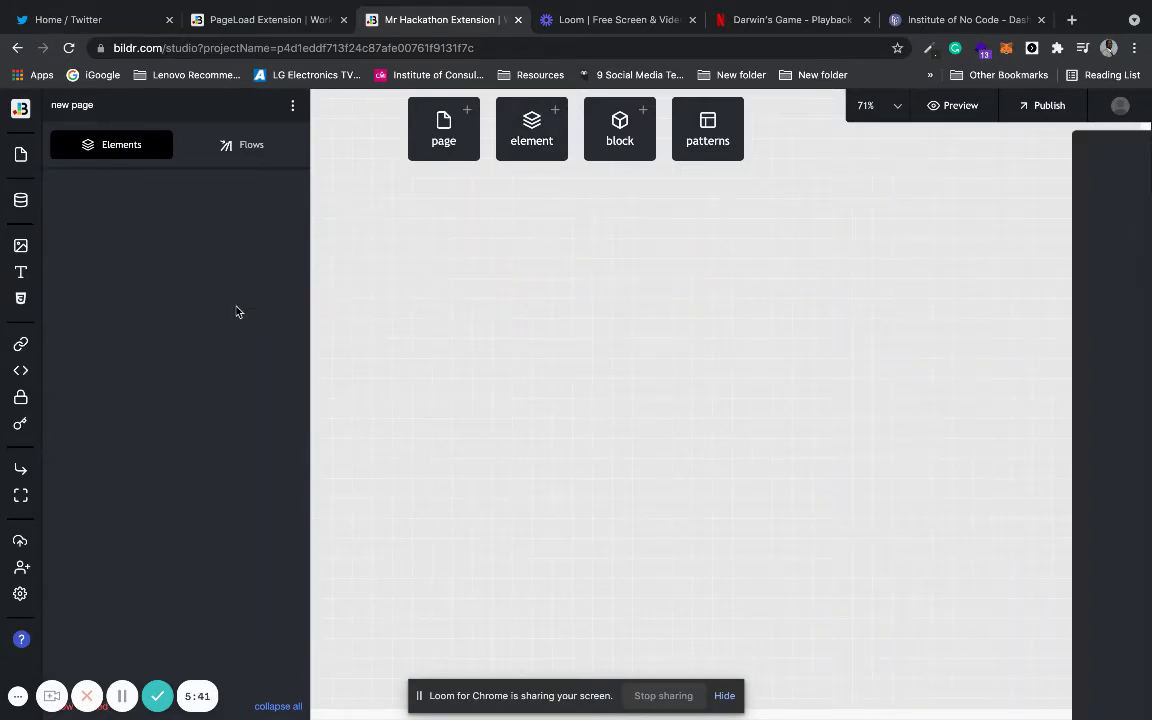
pyautogui.click(587, 355)
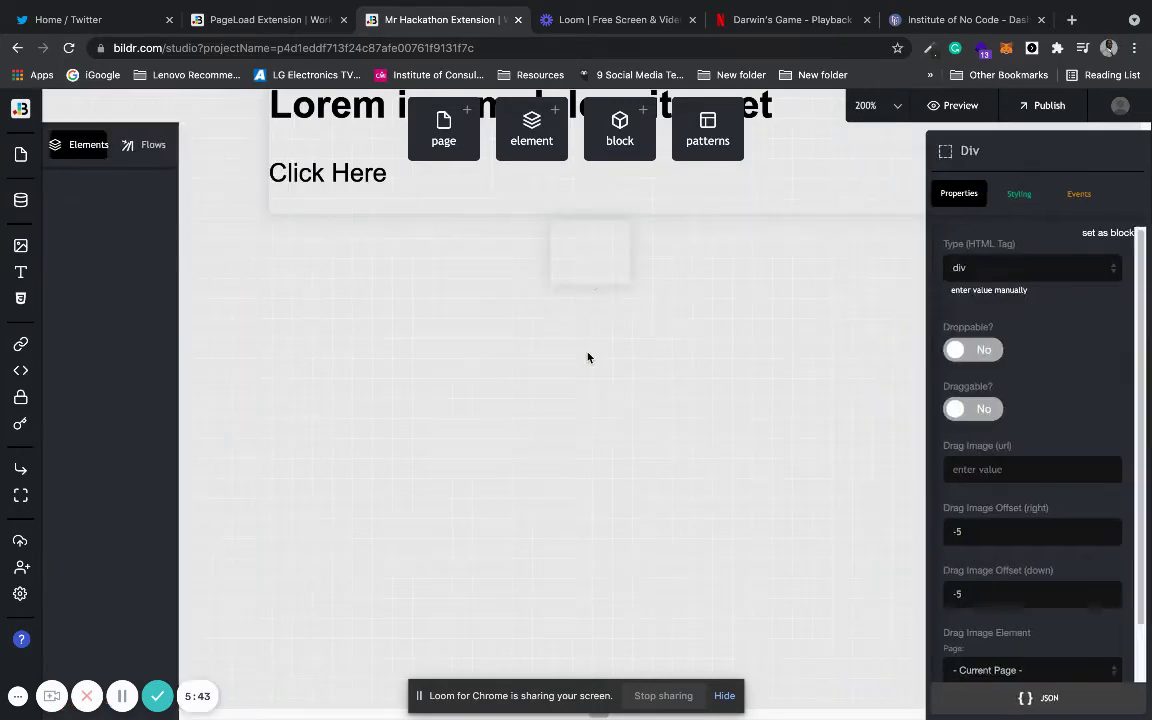
pyautogui.click(591, 281)
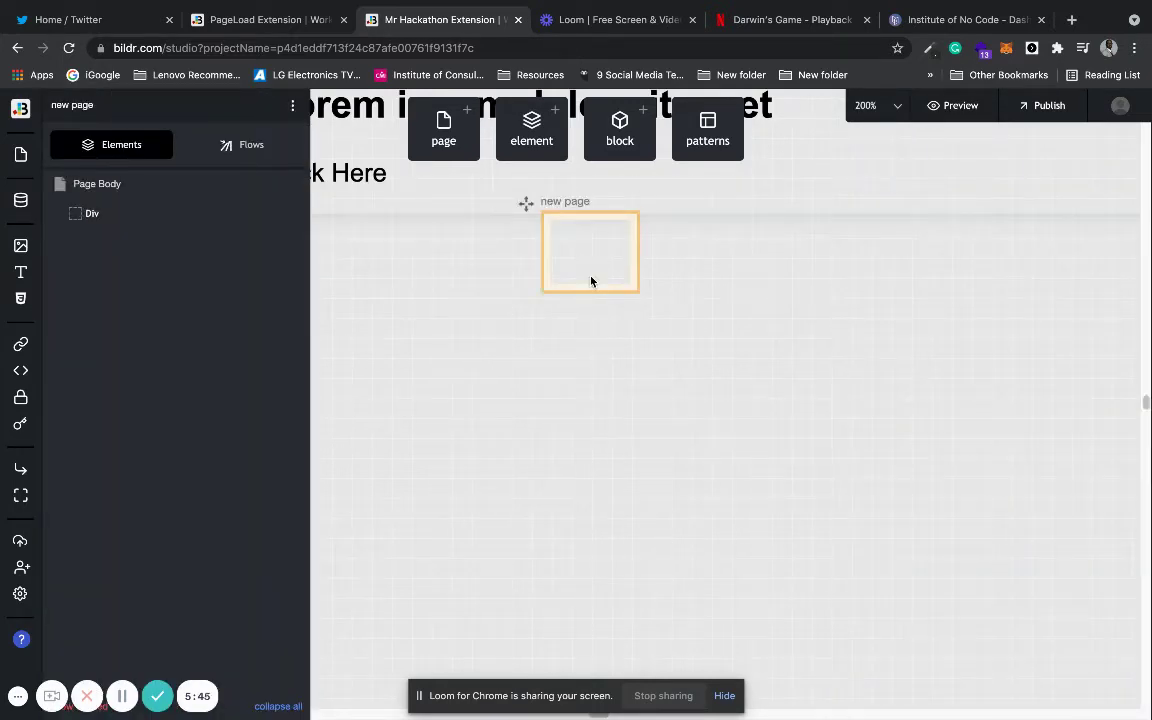
# - Delete the misplaced Div and the small extra page that held it
pyautogui.moveTo(171, 217)
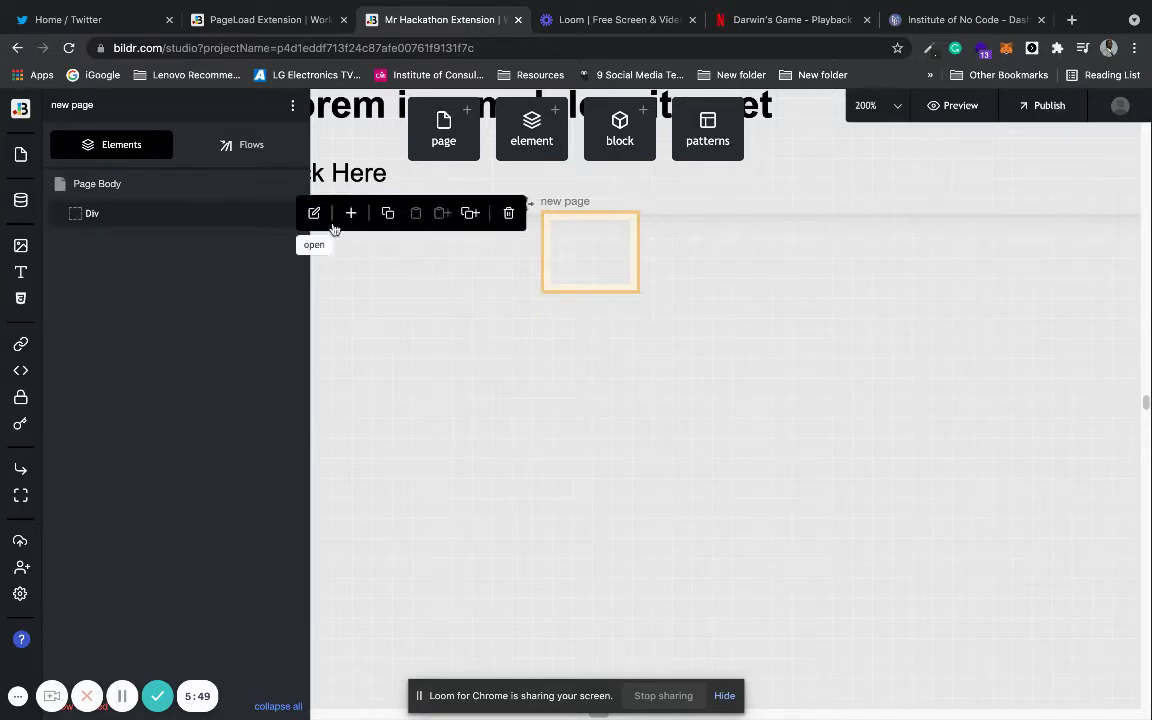
pyautogui.click(508, 213)
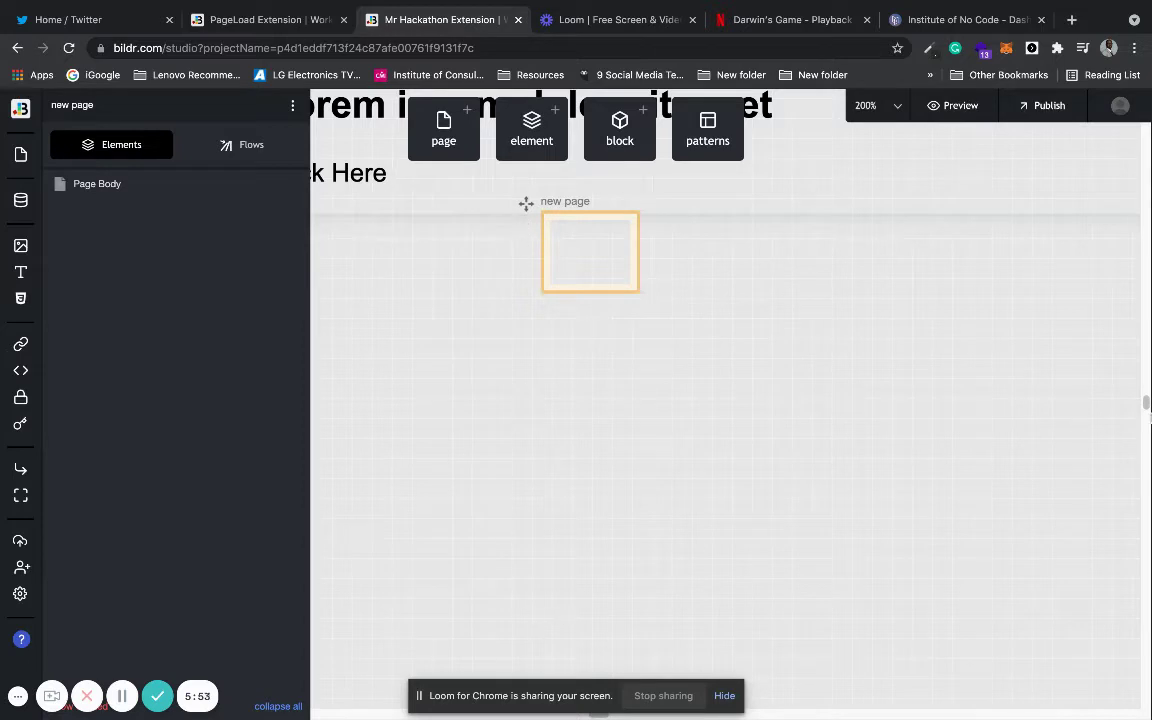
pyautogui.moveTo(1147, 404); pyautogui.dragTo(1146, 402)
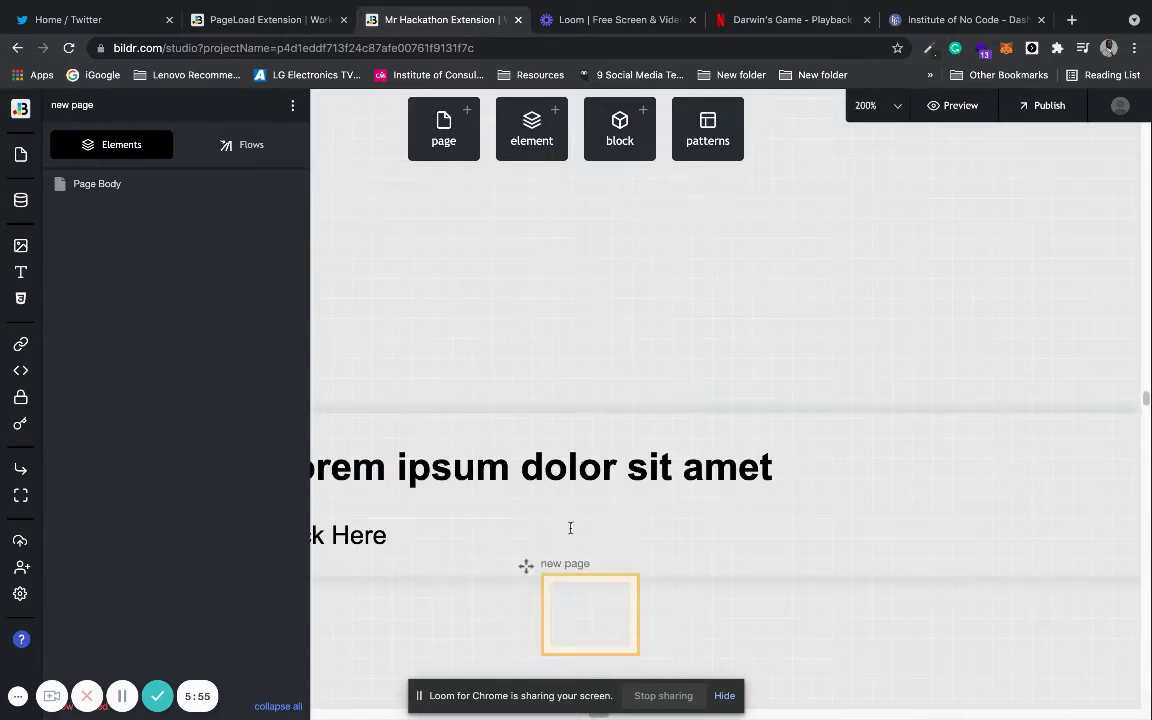
pyautogui.click(292, 108)
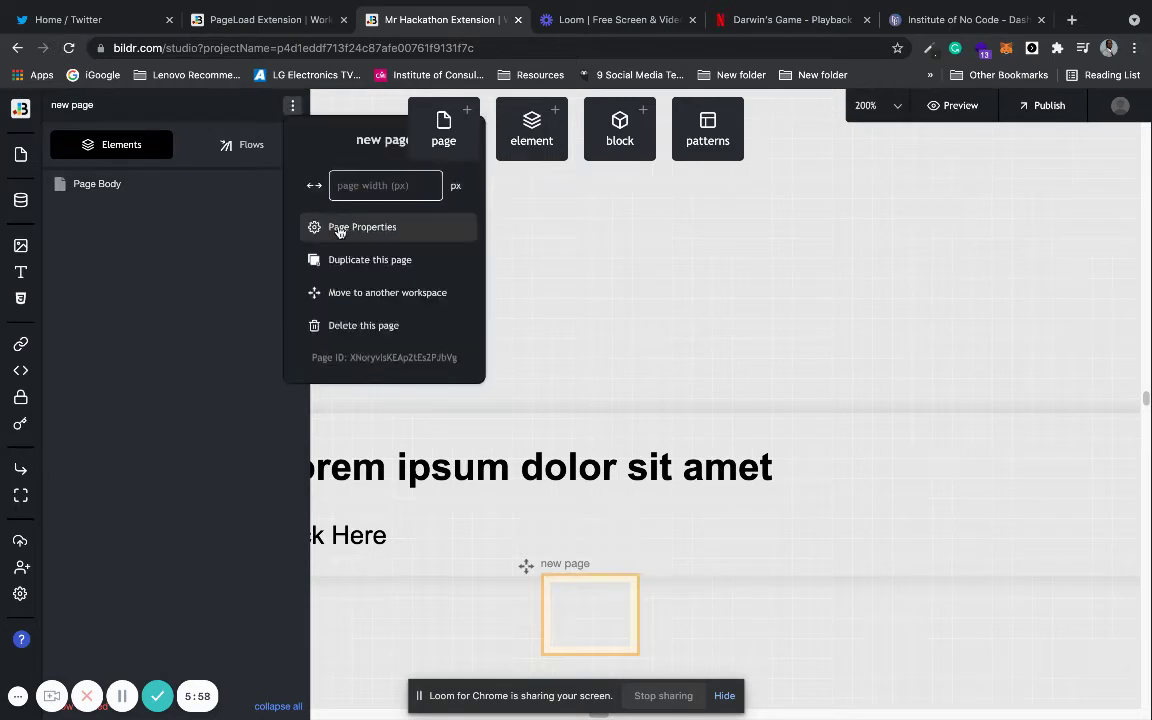
pyautogui.click(396, 322)
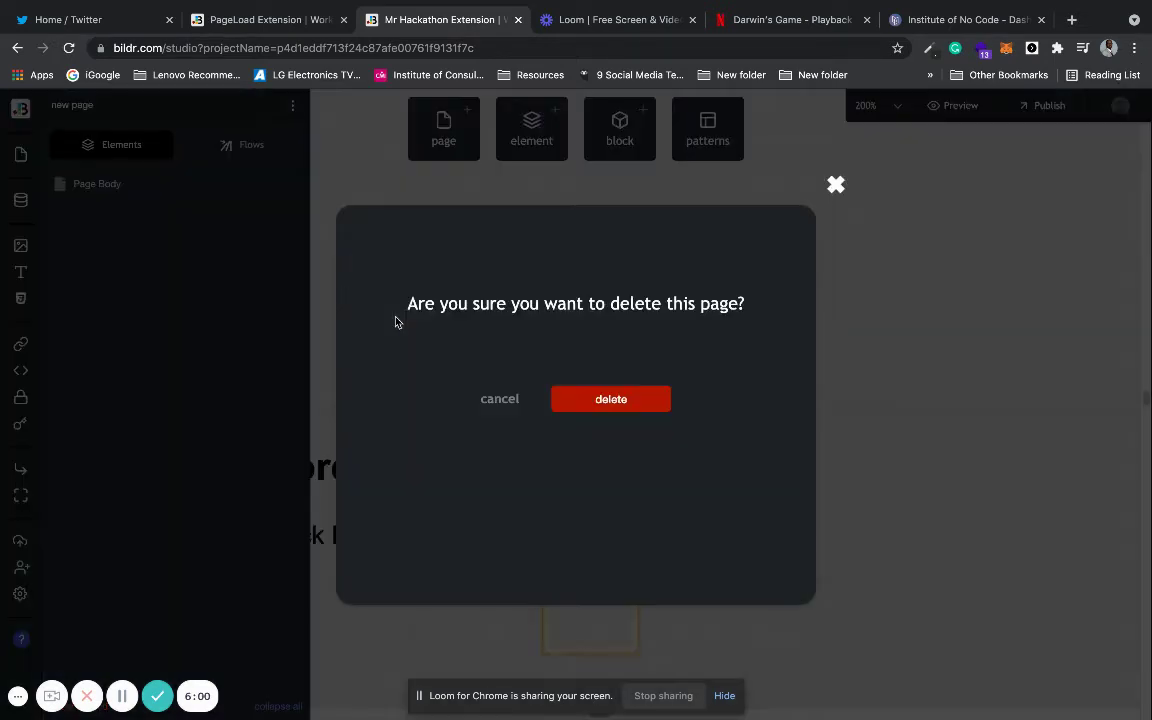
pyautogui.click(611, 399)
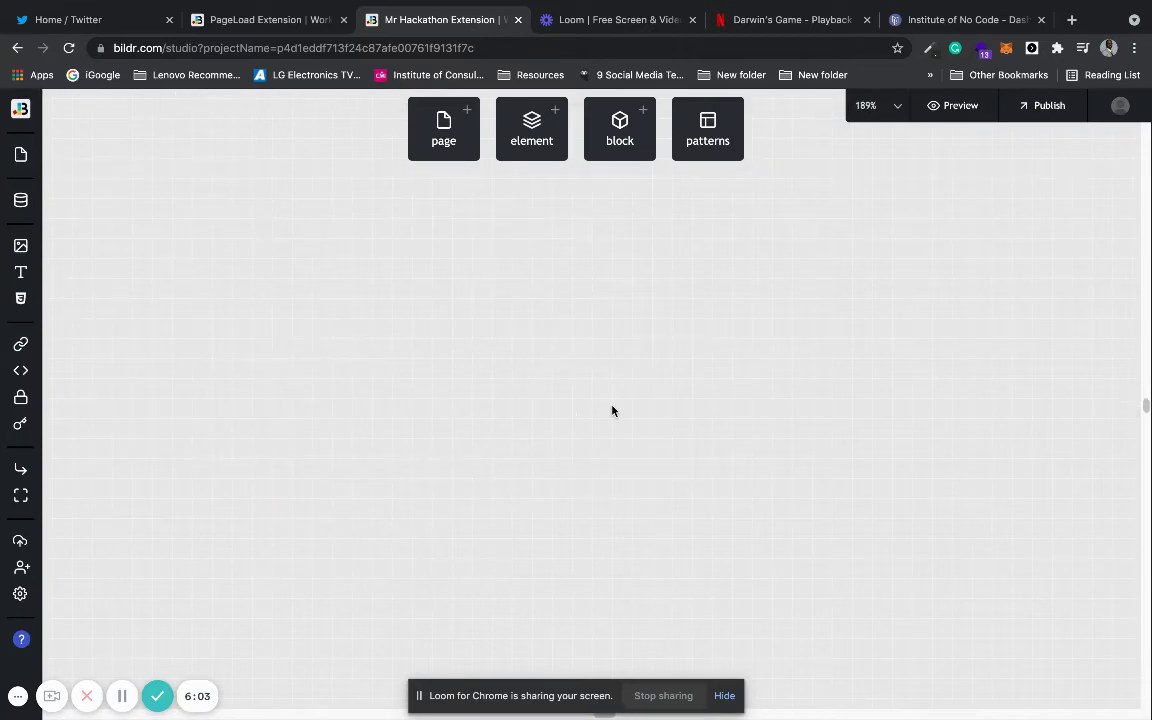
# - Add a Div nested inside the Next container of the original page
pyautogui.moveTo(1147, 404); pyautogui.dragTo(1147, 403)
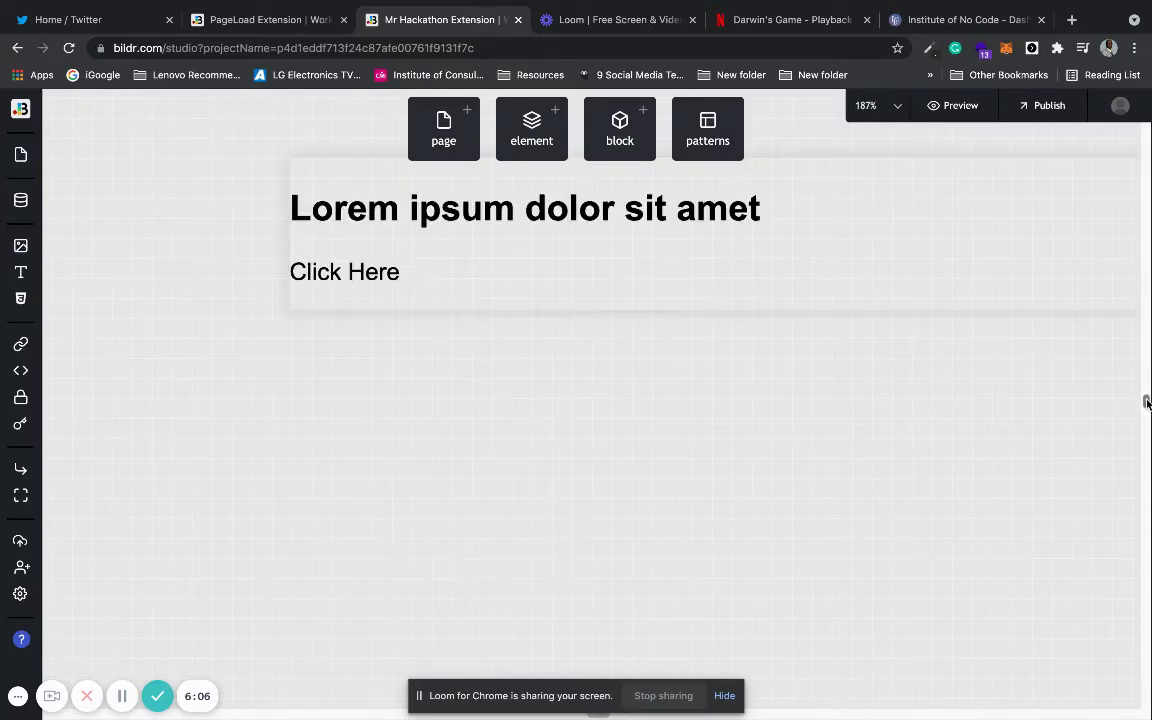
pyautogui.click(897, 106)
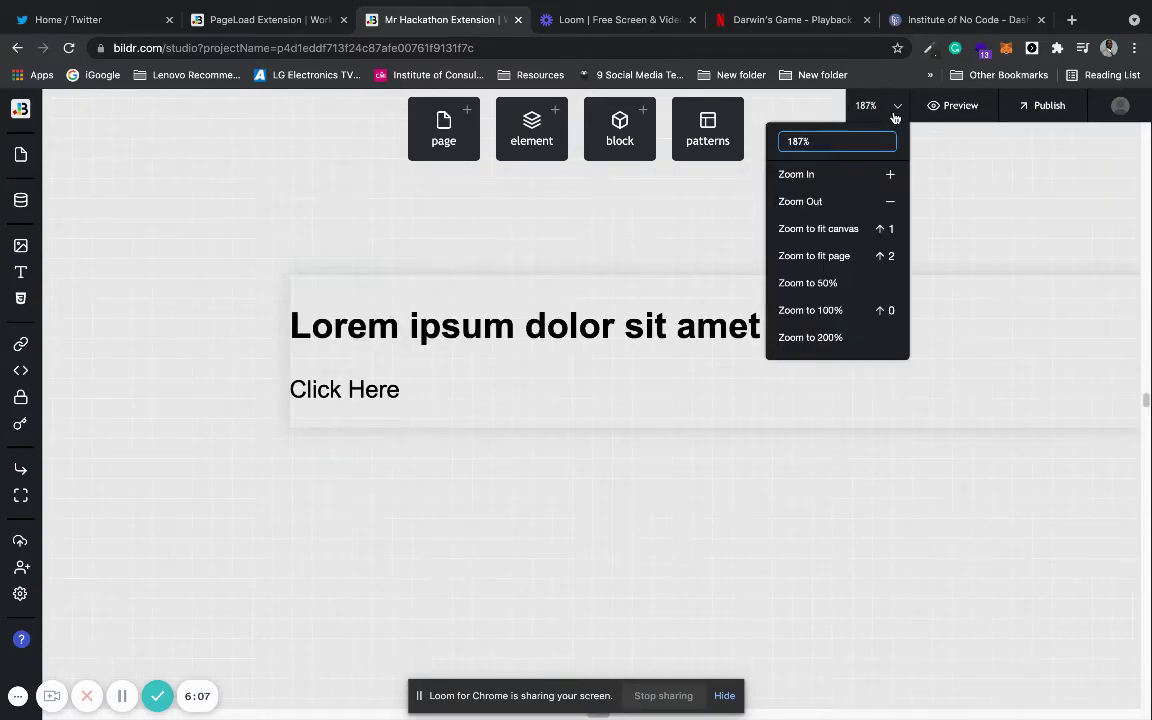
pyautogui.click(889, 203)
pyautogui.click(889, 203)
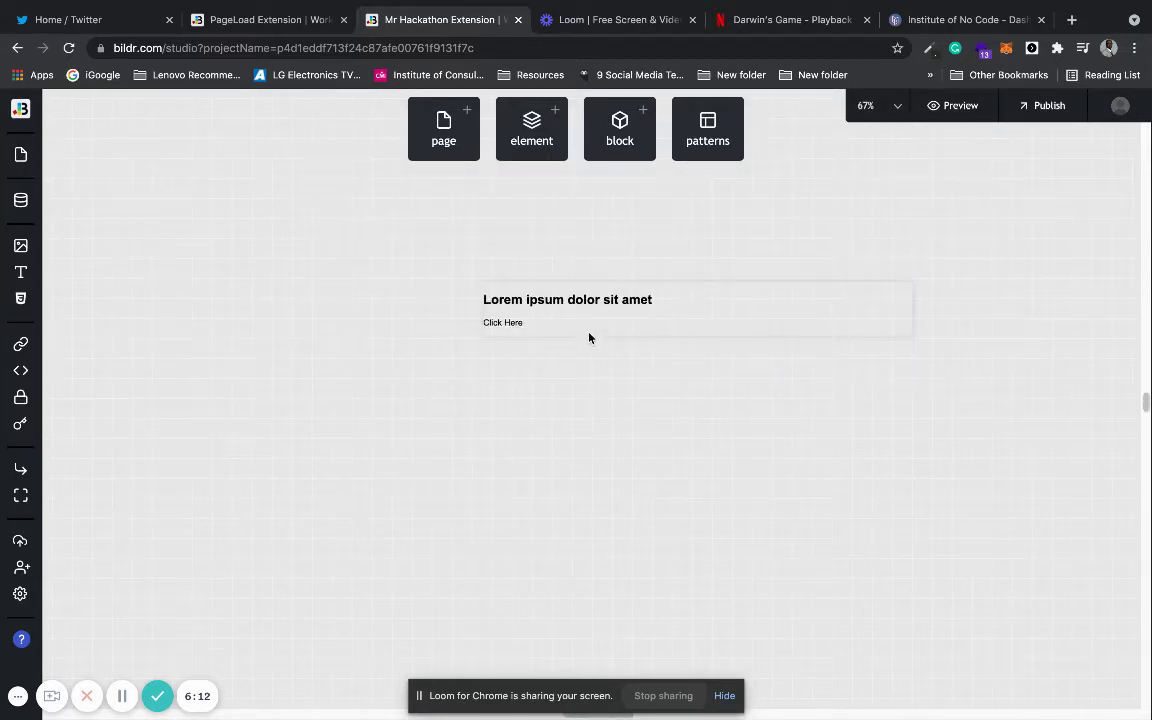
pyautogui.click(797, 288)
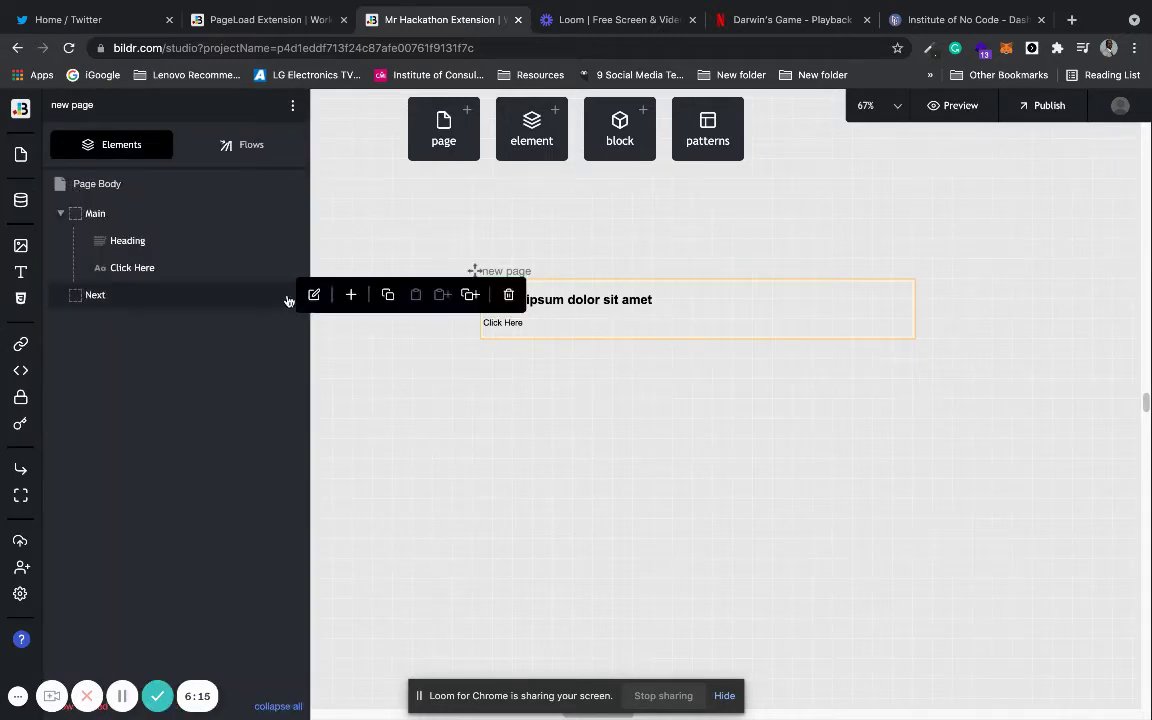
pyautogui.click(351, 294)
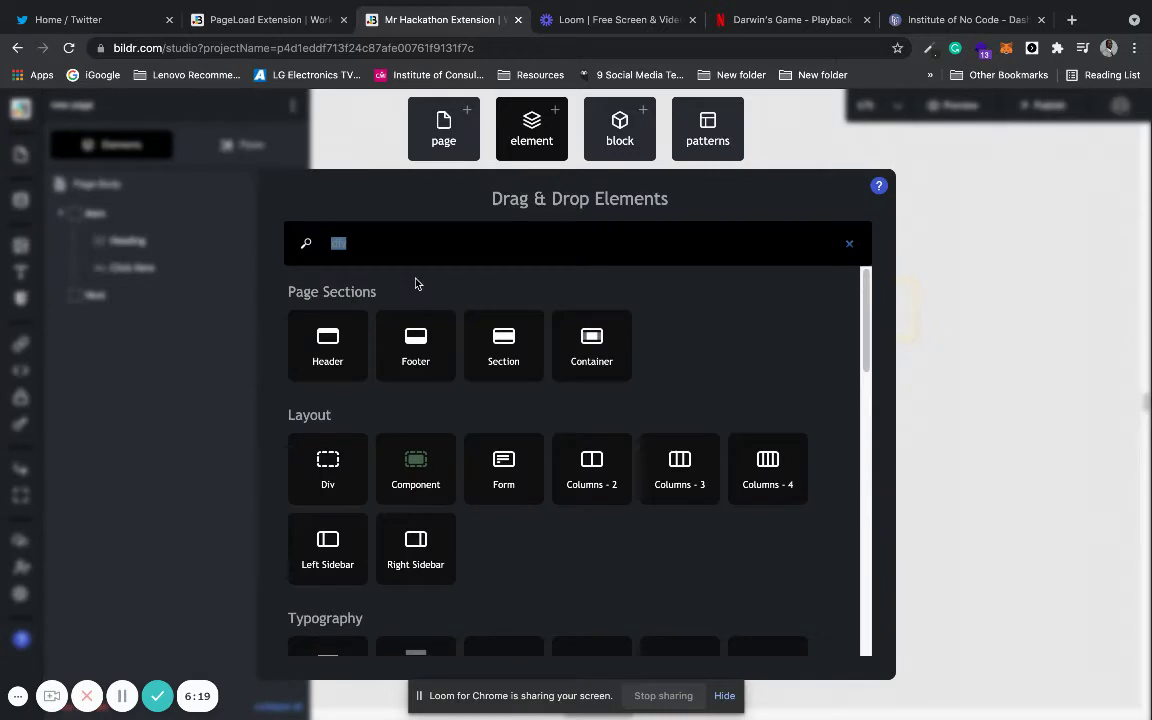
pyautogui.write('div')
pyautogui.moveTo(303, 452); pyautogui.dragTo(305, 455)
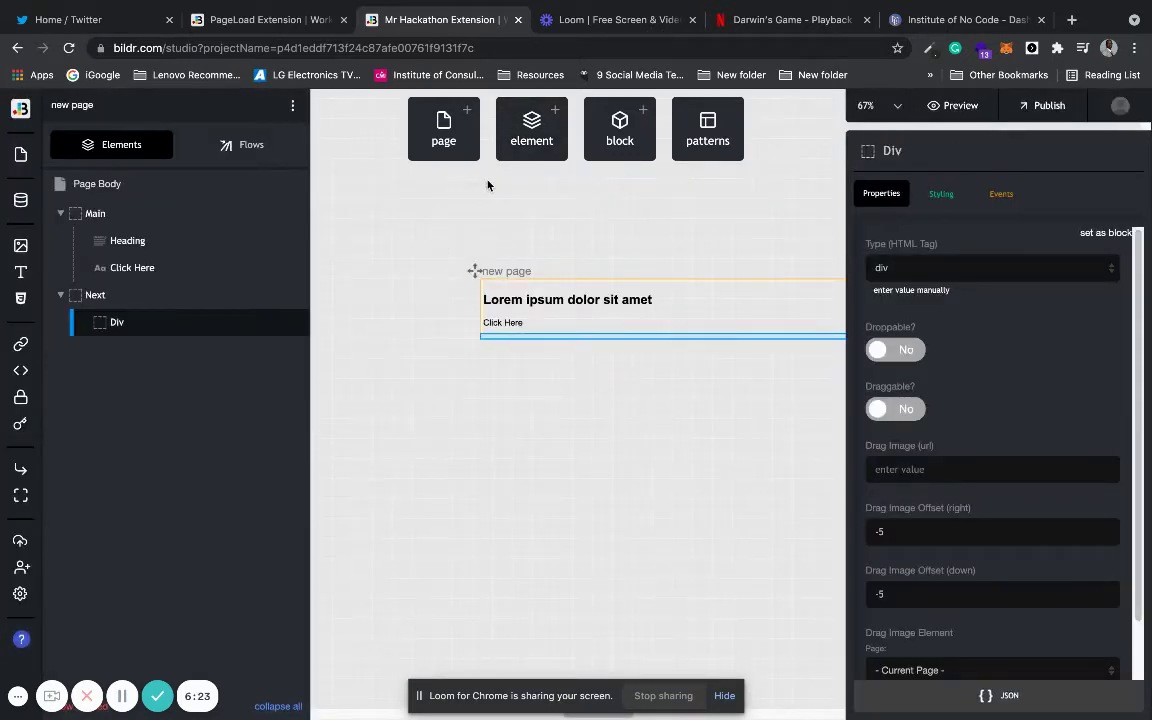
pyautogui.click(531, 142)
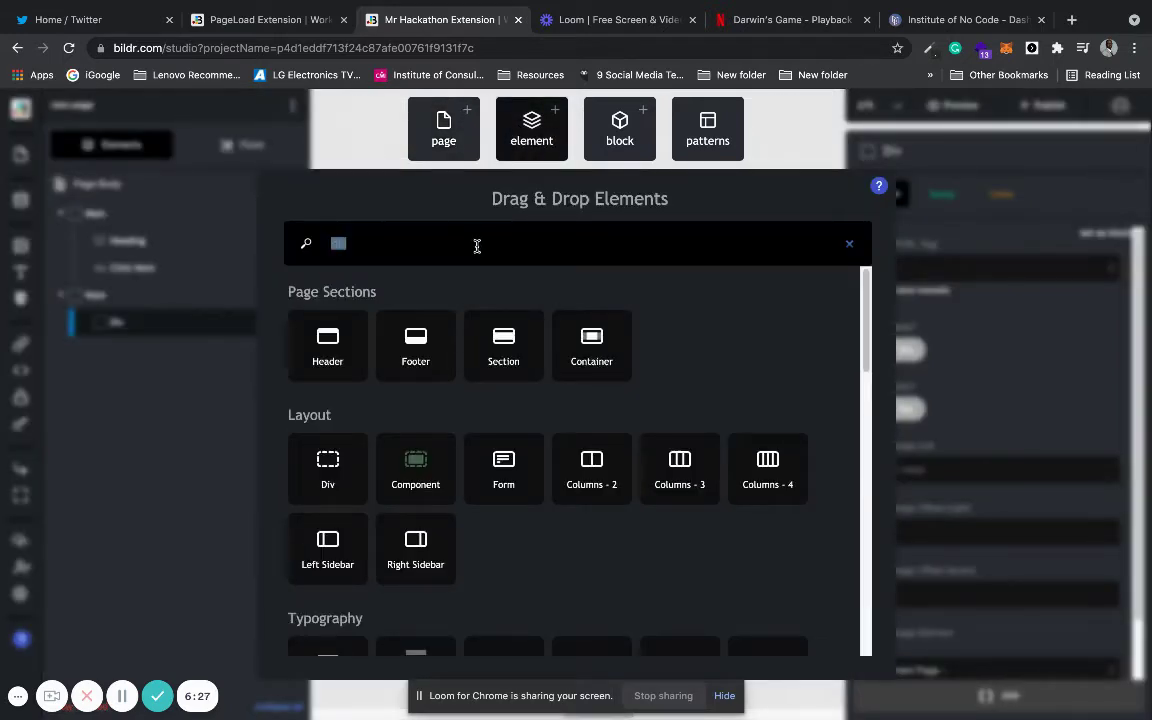
pyautogui.write('para')
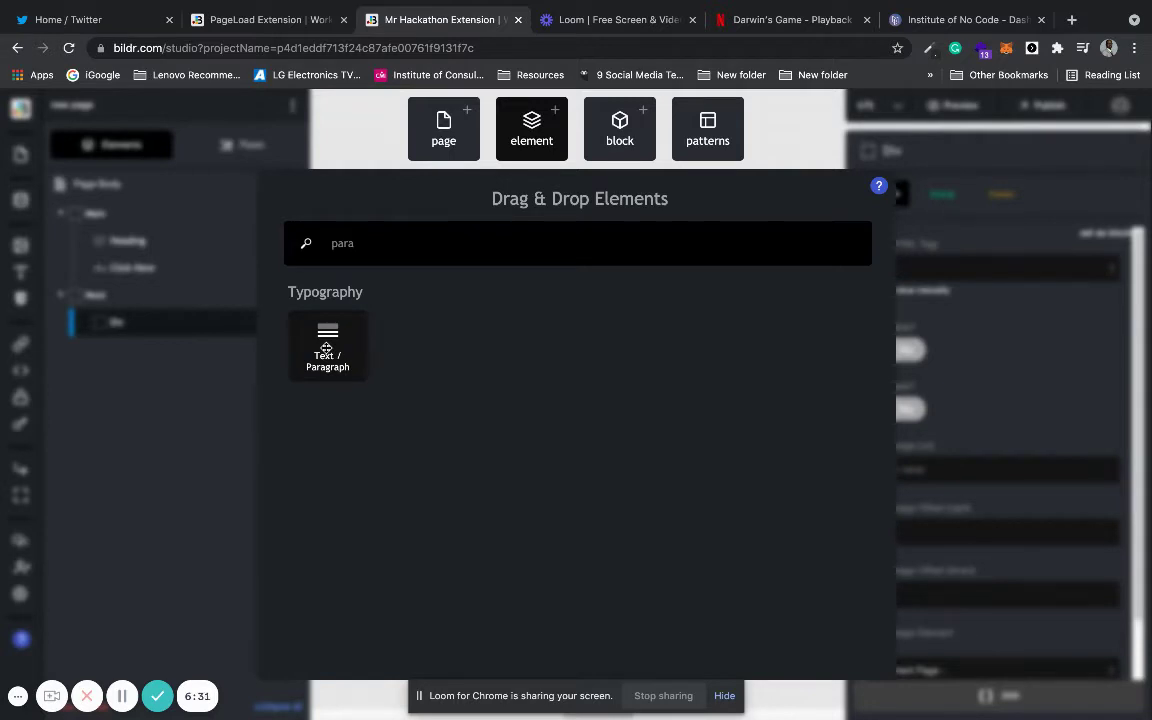
pyautogui.click(229, 419)
# - Add a Text / Paragraph element inside the Next container and set its display text to "Back"
pyautogui.moveTo(278, 297)
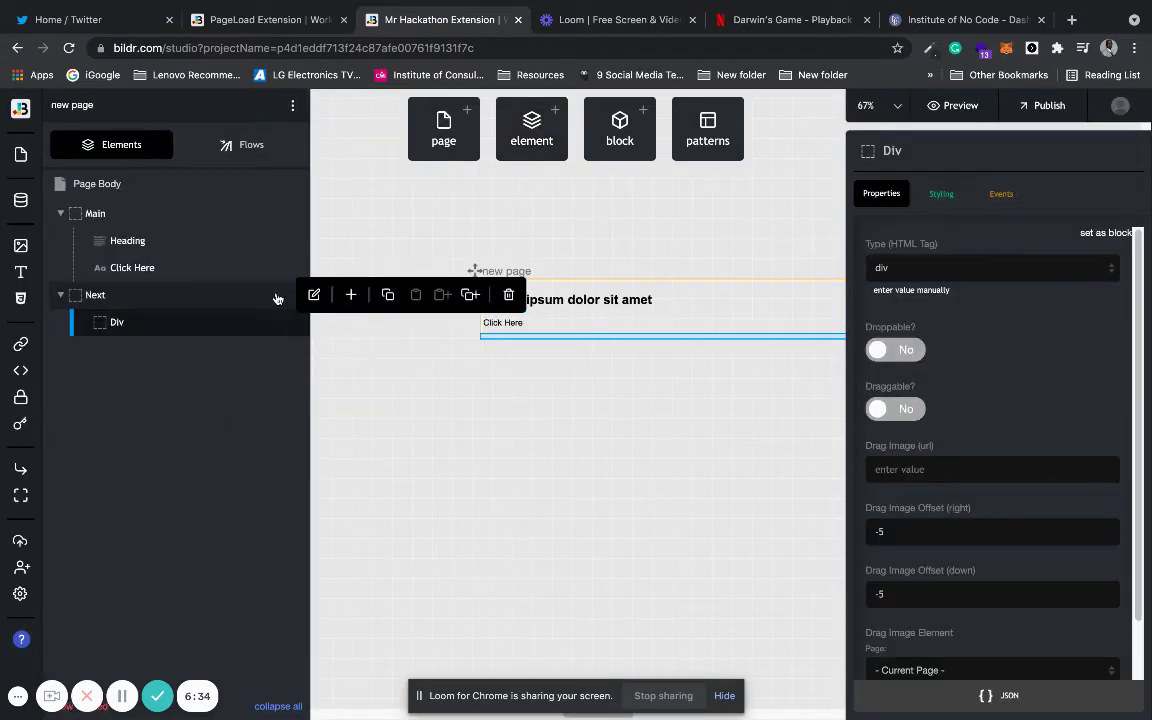
pyautogui.click(352, 296)
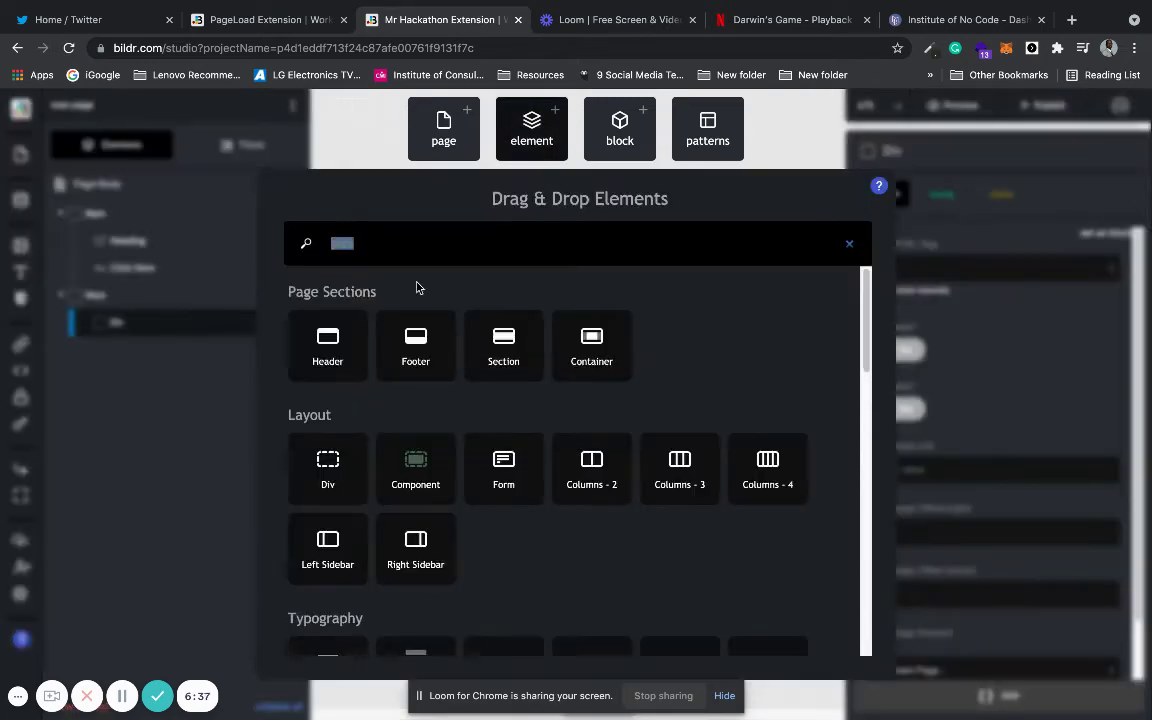
pyautogui.write('para')
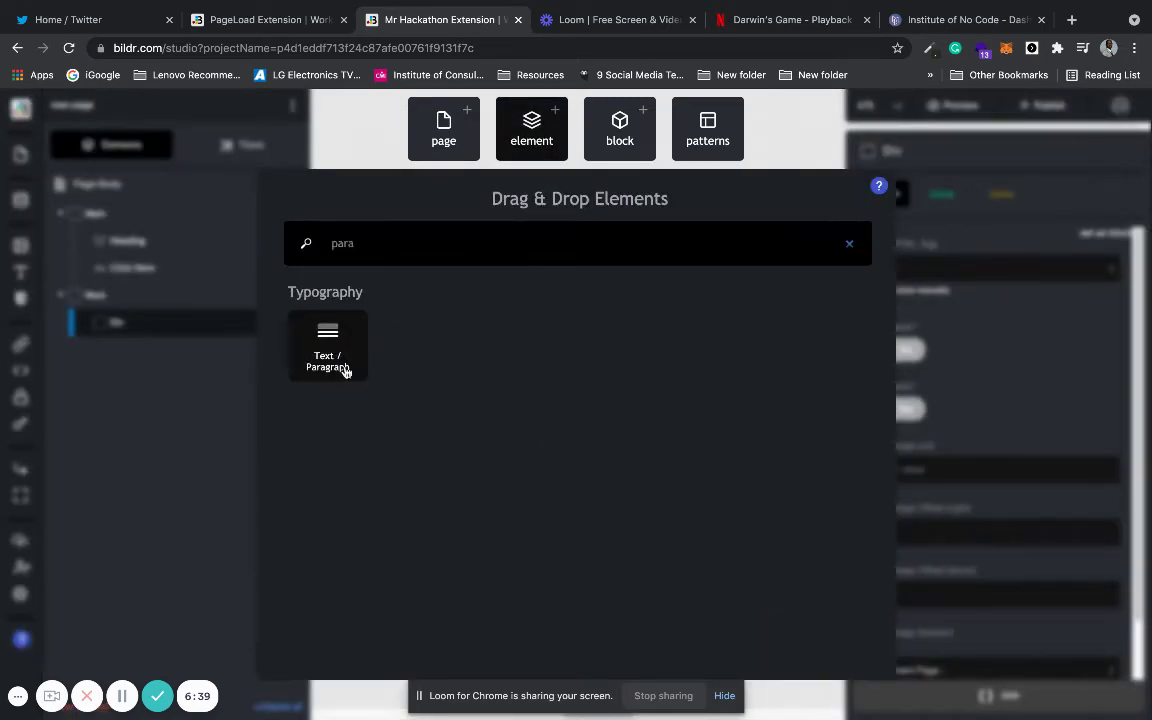
pyautogui.click(322, 362)
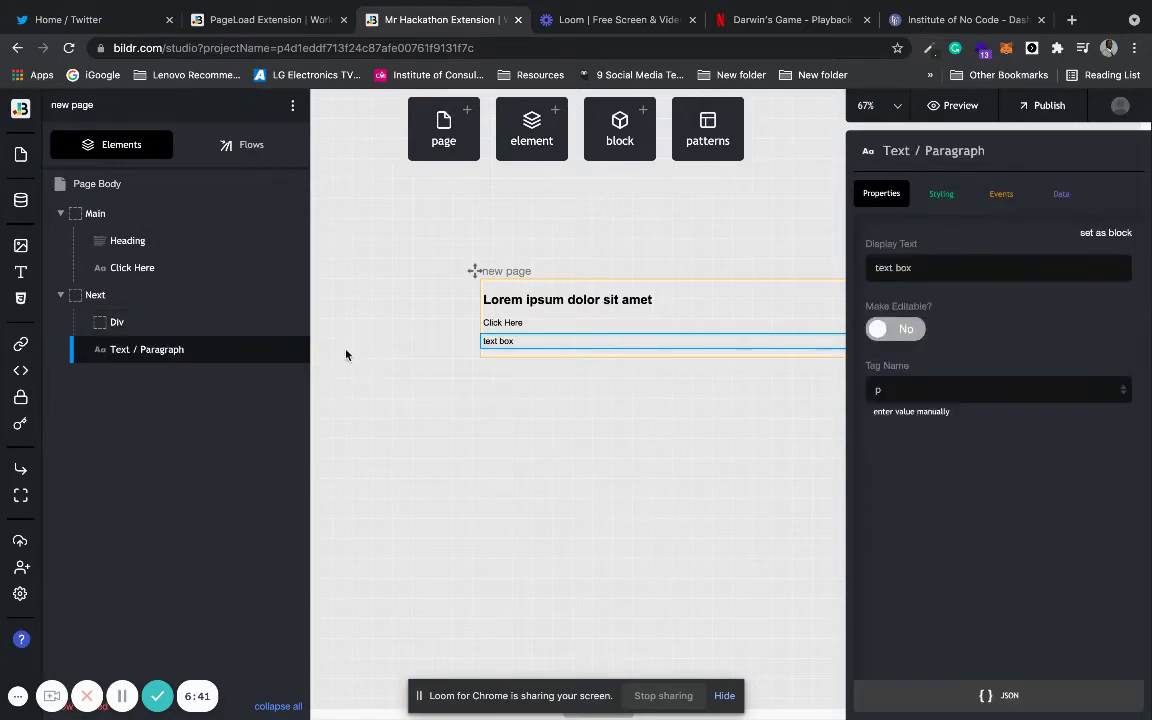
pyautogui.moveTo(915, 268); pyautogui.dragTo(875, 268)
pyautogui.write('Back')
pyautogui.click(728, 430)
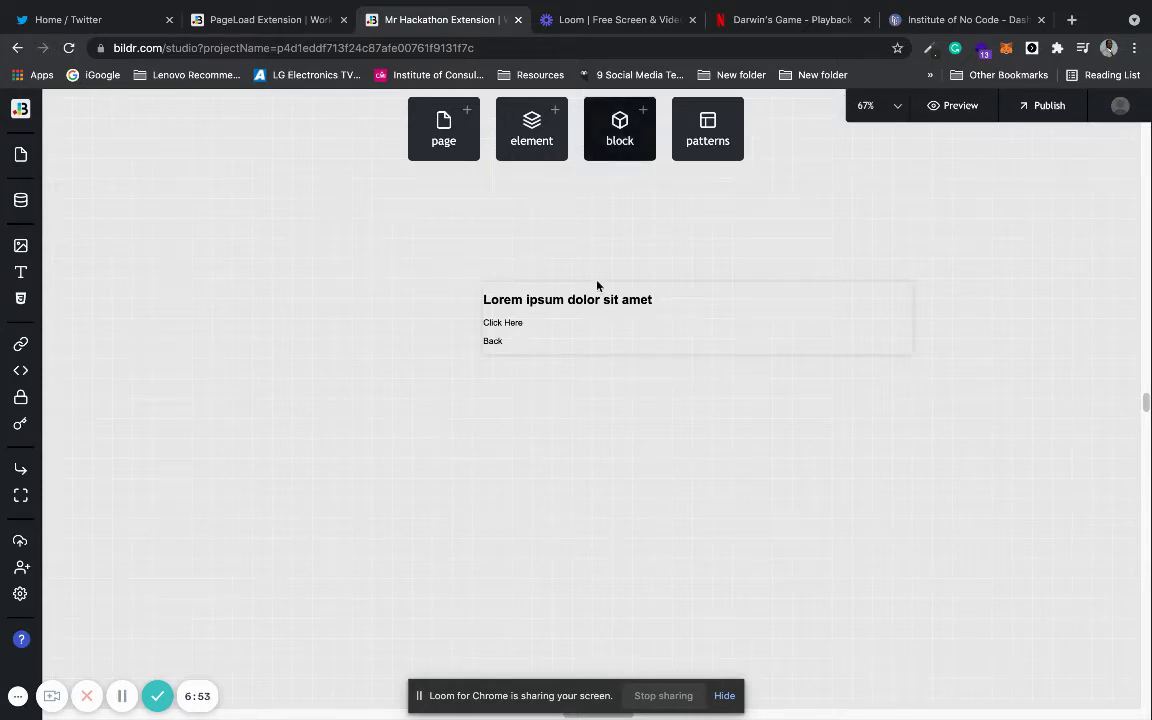
# - Add a Blank Page to the empty canvas area beside the existing page
pyautogui.scroll(-2, 628, 350)
pyautogui.scroll(-3, 628, 350)
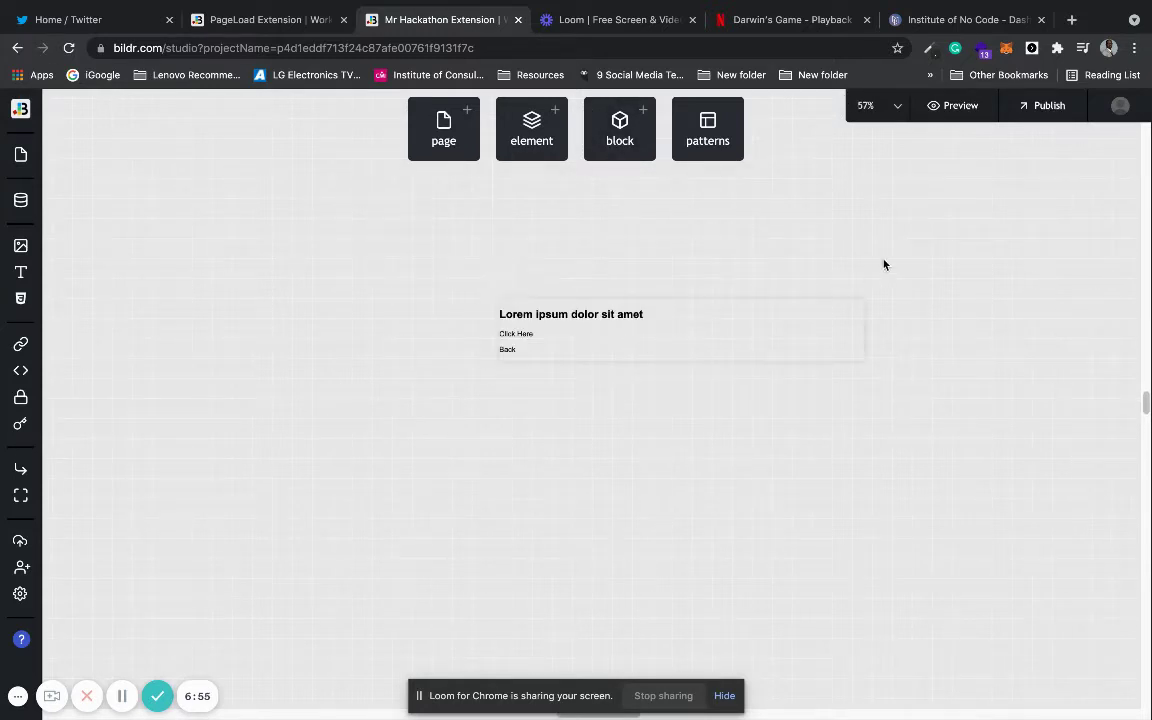
pyautogui.click(725, 695)
pyautogui.moveTo(588, 716); pyautogui.dragTo(604, 707)
pyautogui.click(440, 128)
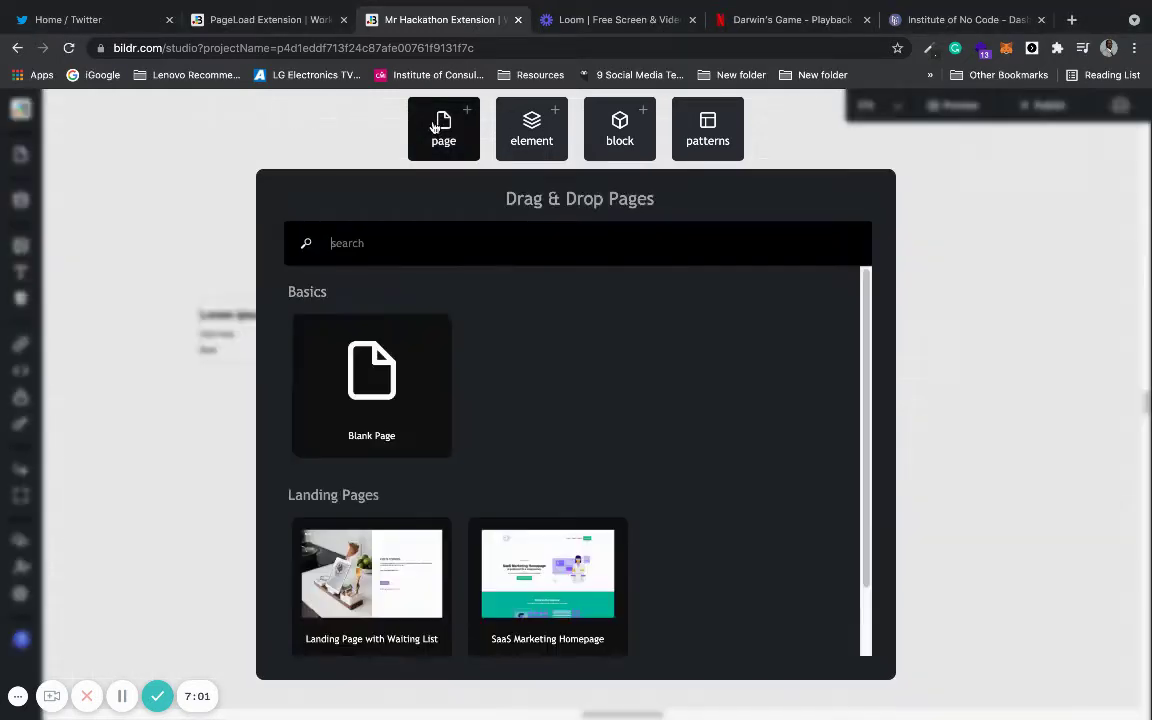
pyautogui.moveTo(385, 377); pyautogui.dragTo(385, 376)
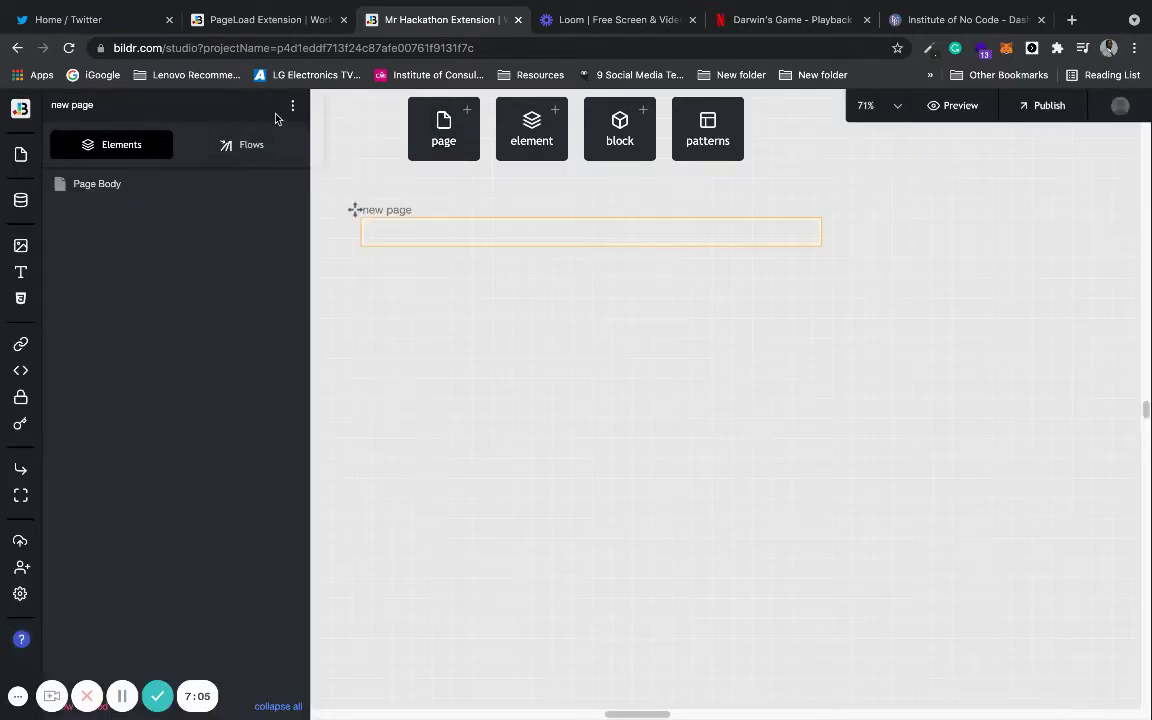
# - Set both the new blank page's name and its browser tab title to "Second Page"
pyautogui.click(291, 106)
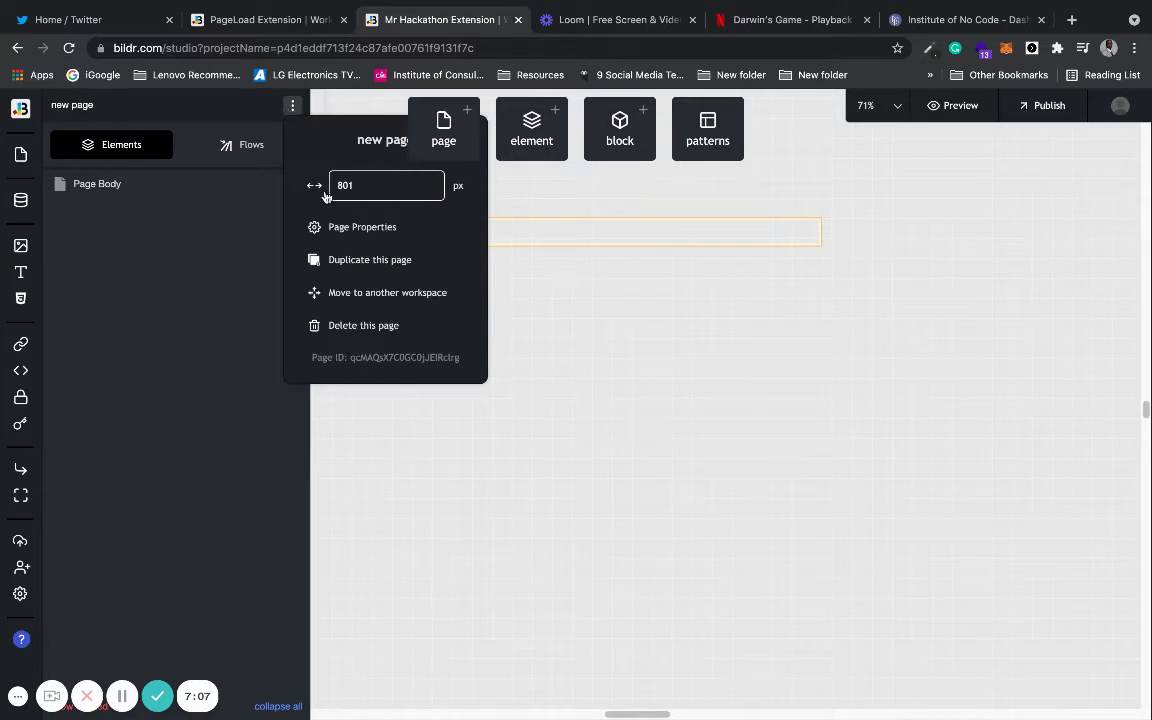
pyautogui.click(352, 228)
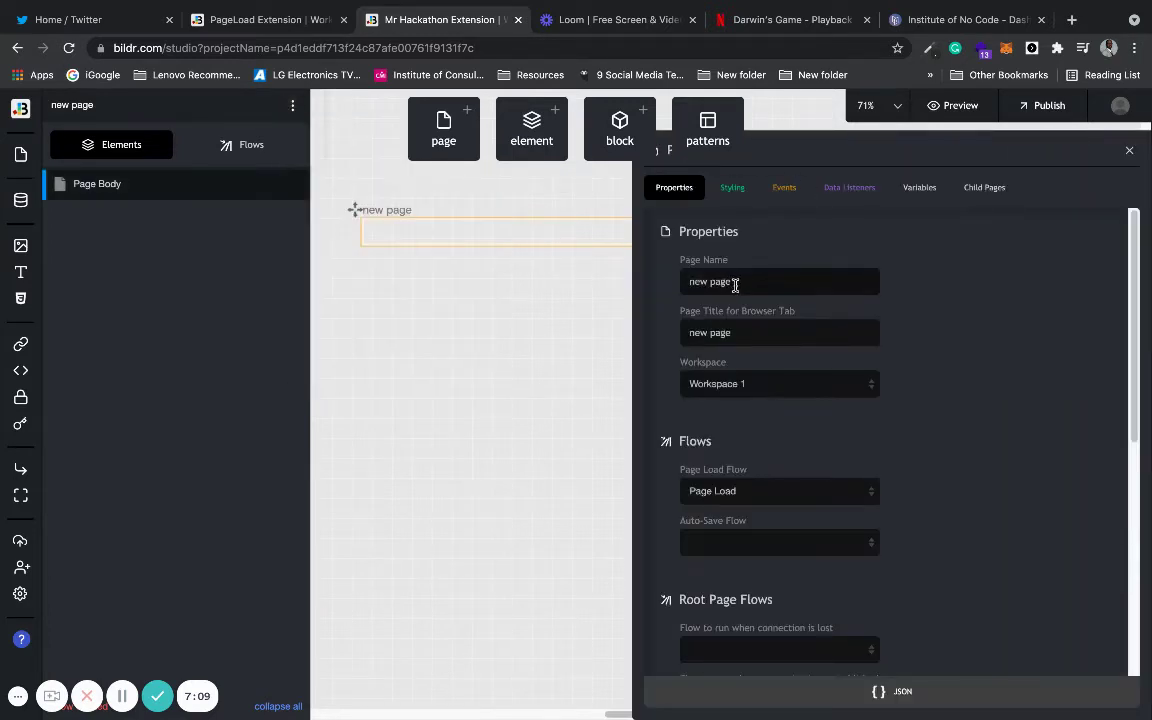
pyautogui.moveTo(733, 283); pyautogui.dragTo(677, 287)
pyautogui.write('Second Page')
pyautogui.moveTo(733, 330); pyautogui.dragTo(676, 331)
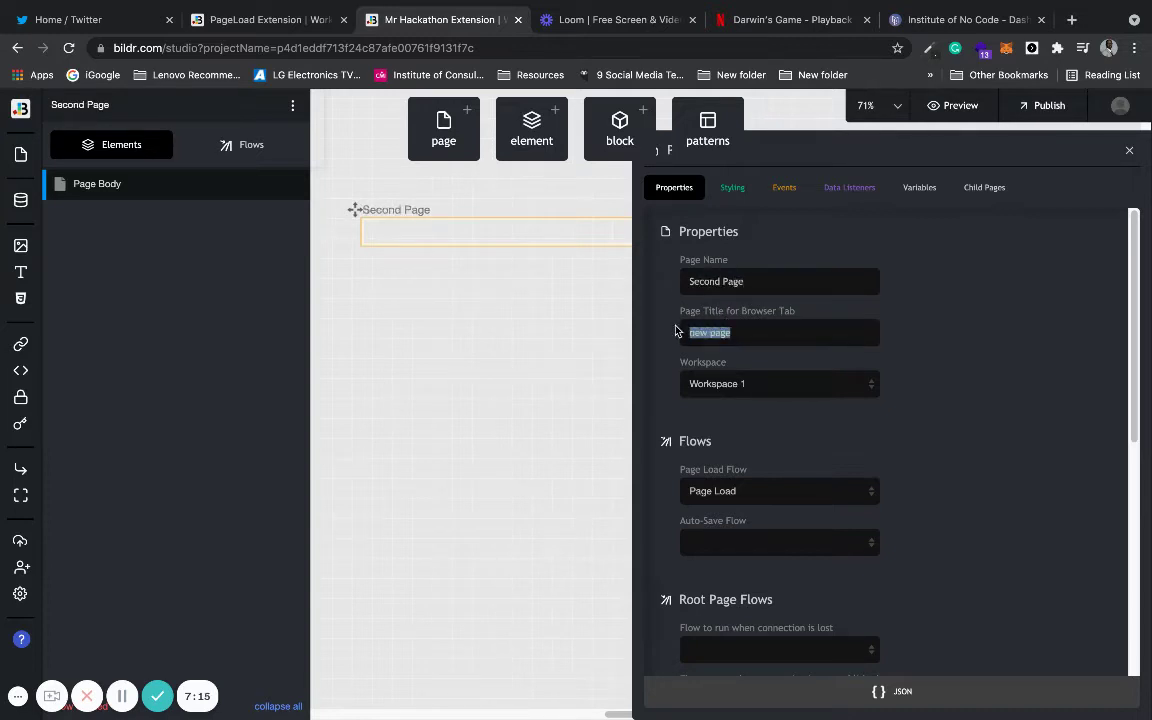
pyautogui.write('Second Page')
pyautogui.click(514, 417)
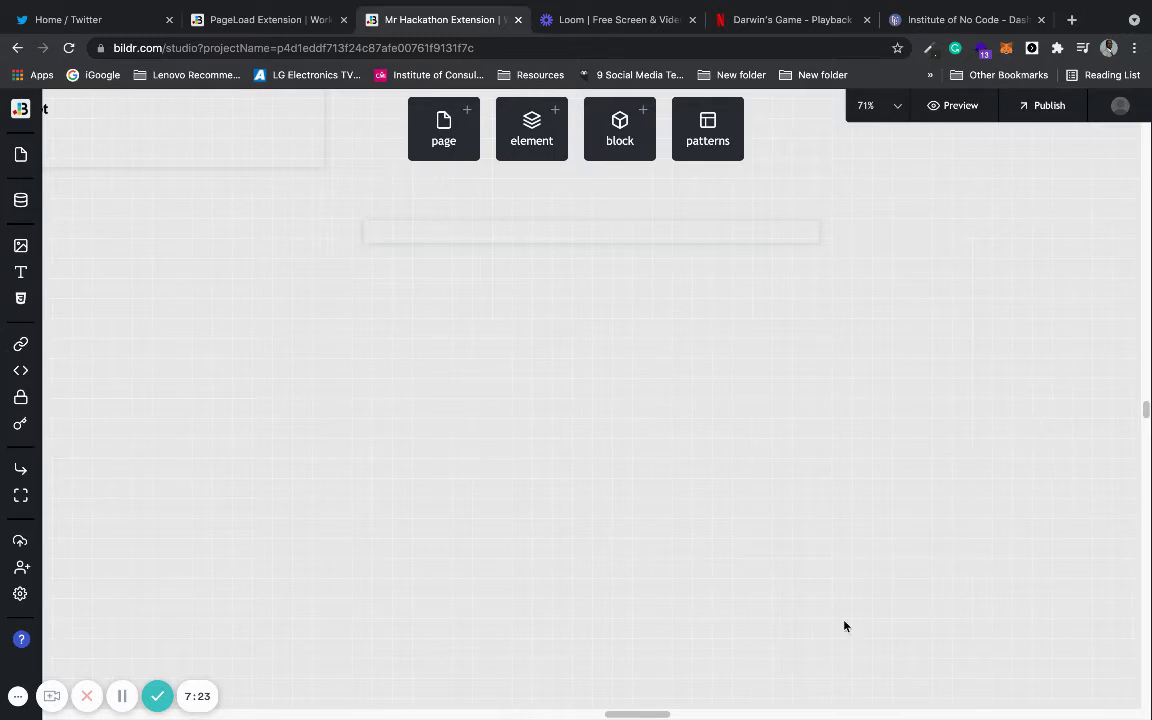
# - Reposition both pages on the canvas so that Second Page sits directly beside the original page
pyautogui.hscroll(-5, 1000, 550)
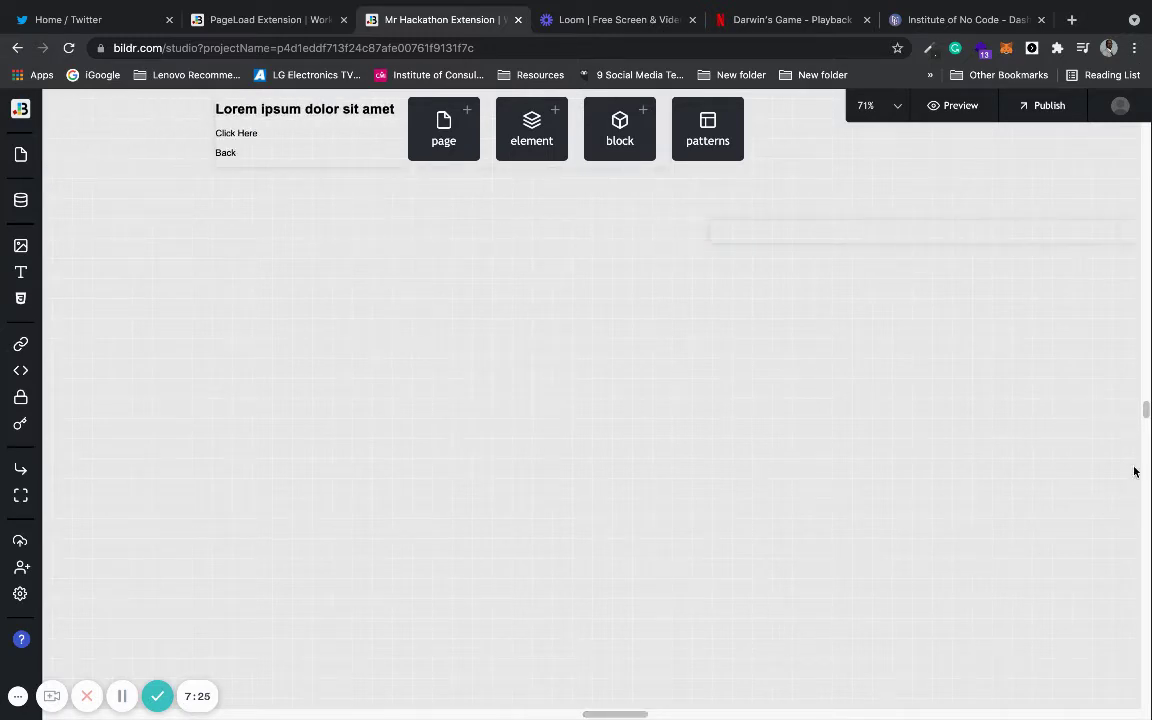
pyautogui.scroll(5, 900, 470)
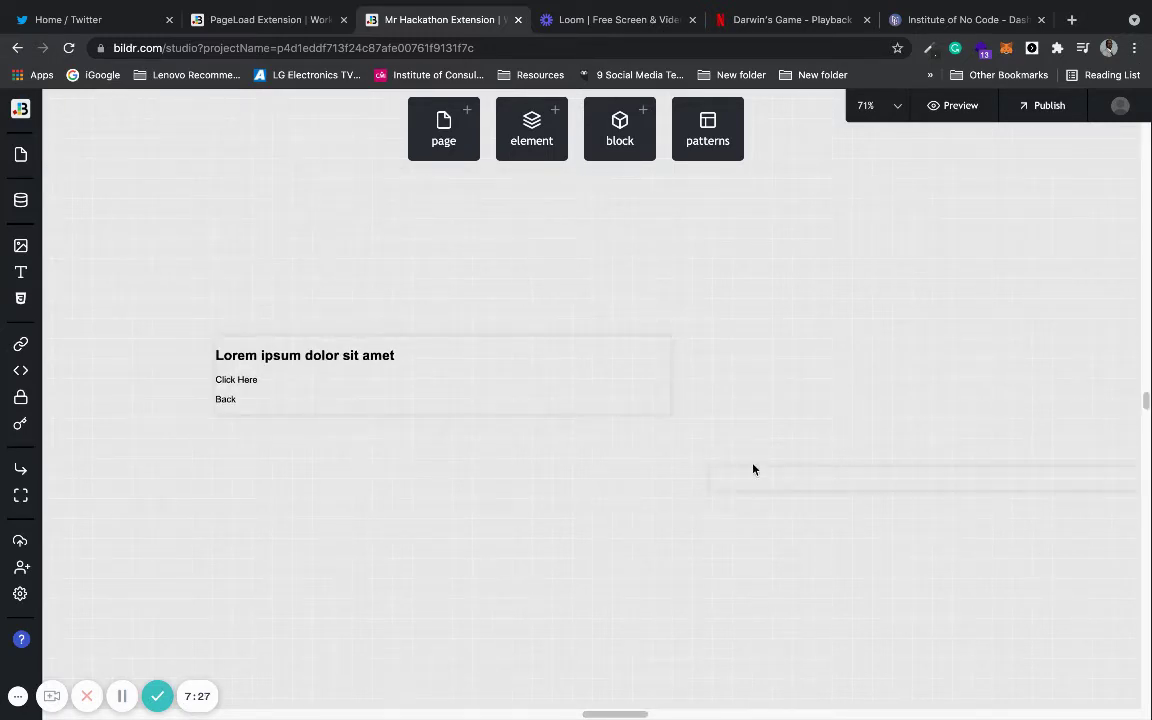
pyautogui.moveTo(700, 456); pyautogui.dragTo(683, 337)
pyautogui.moveTo(221, 342)
pyautogui.moveTo(216, 337); pyautogui.dragTo(116, 312)
pyautogui.moveTo(703, 340)
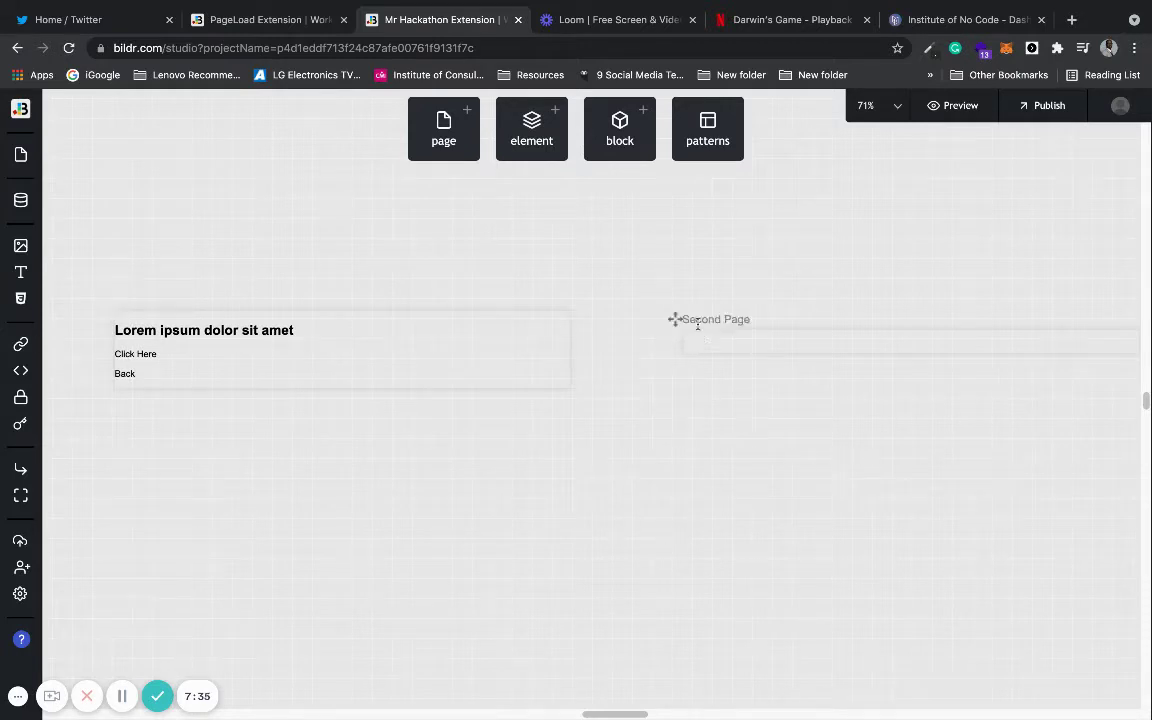
pyautogui.moveTo(675, 319); pyautogui.dragTo(599, 303)
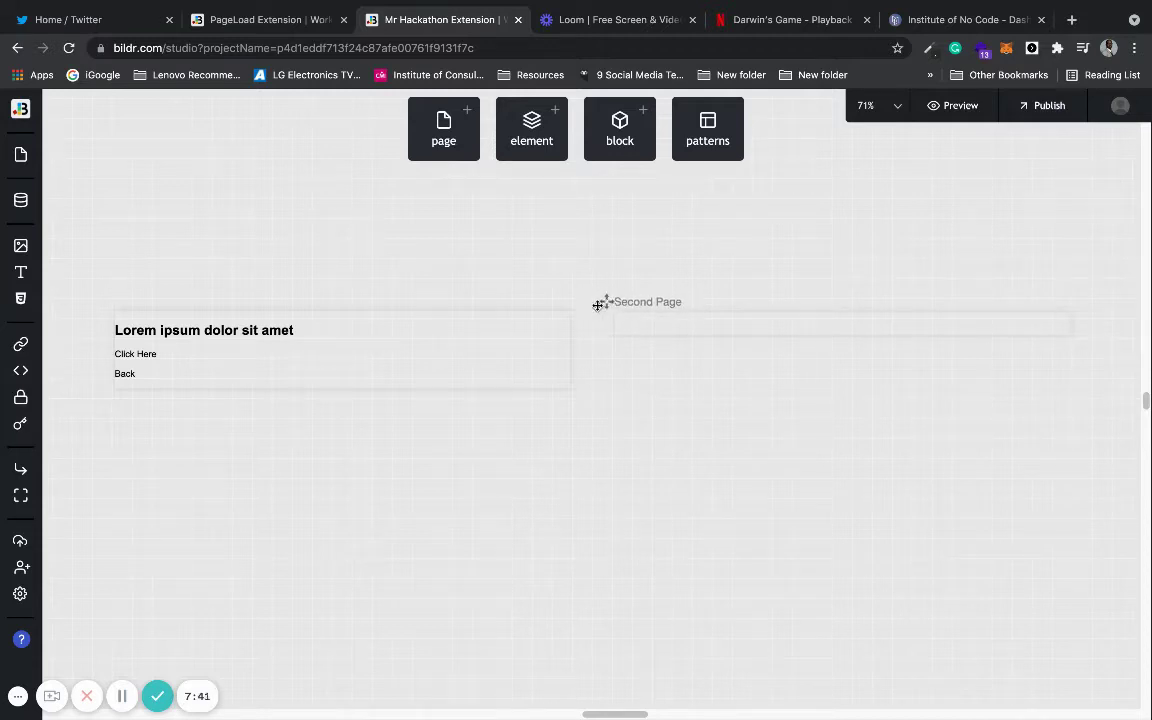
# - Check how Second Page is built in the PageLoad Extension project, and return to the Mr Hackathon Extension project
pyautogui.click(160, 330)
pyautogui.click(161, 330)
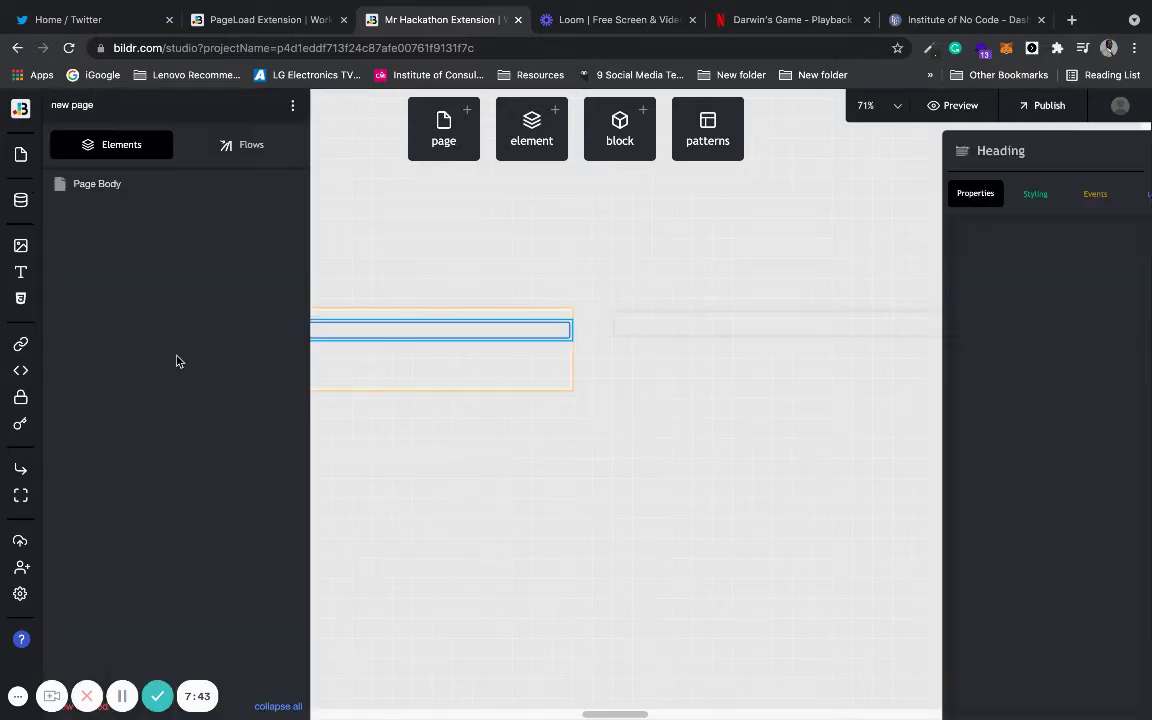
pyautogui.click(704, 324)
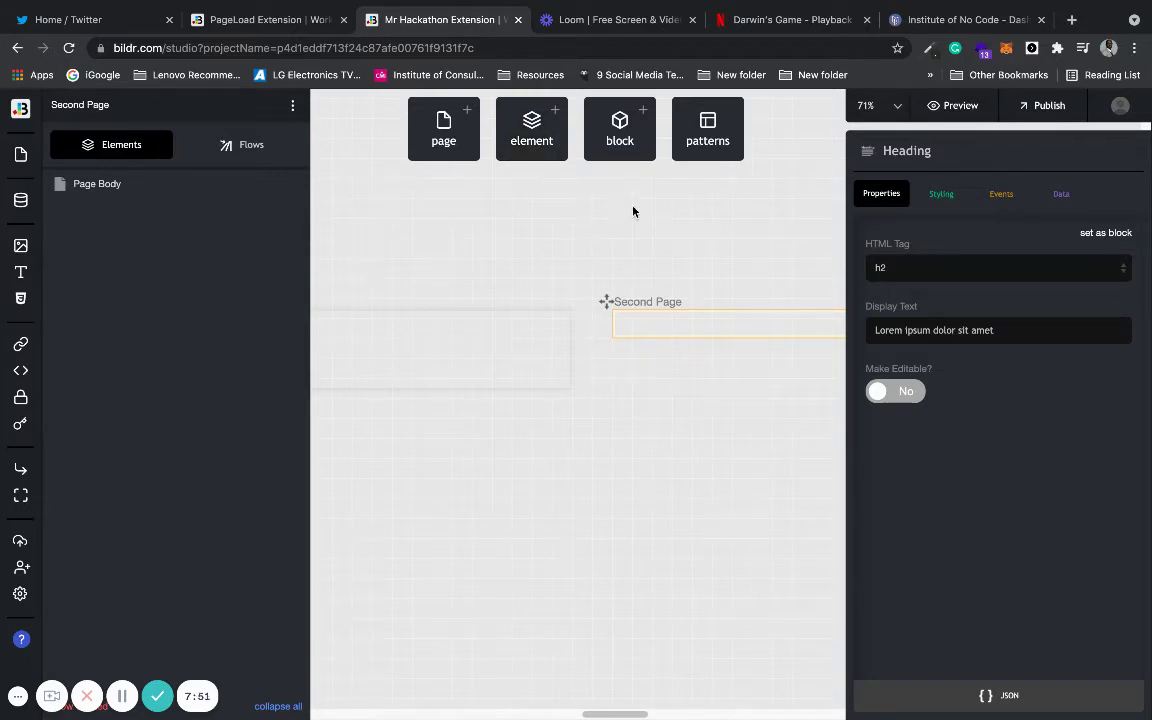
pyautogui.click(258, 14)
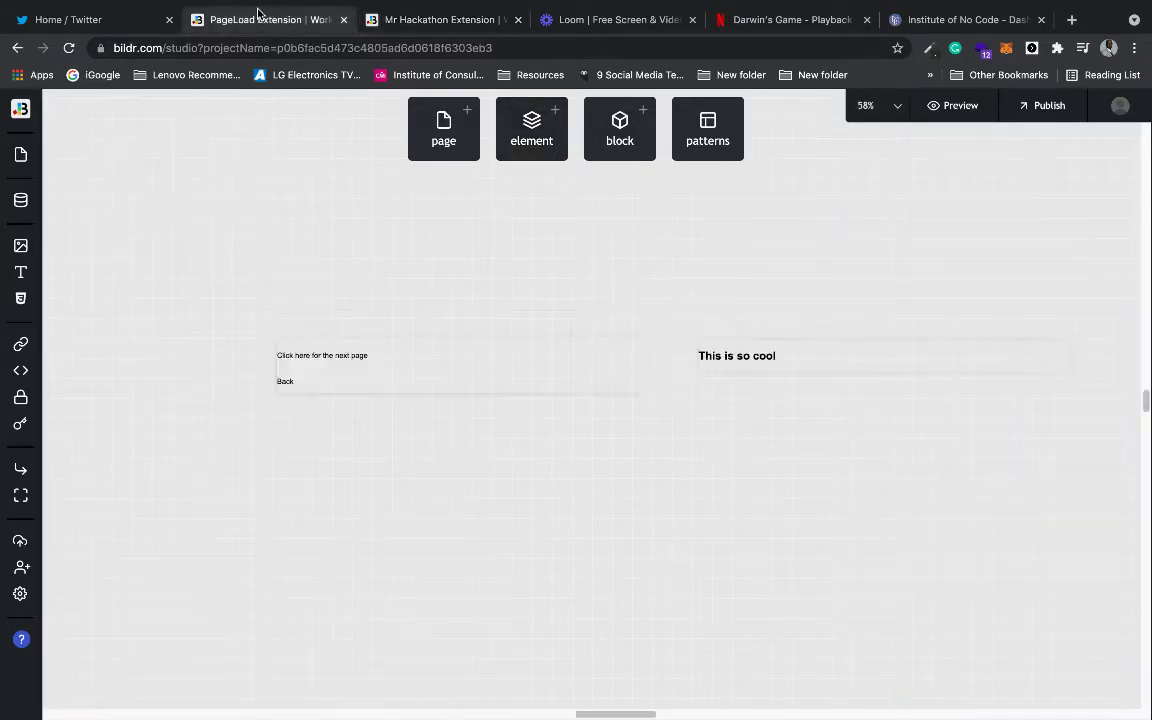
pyautogui.click(861, 374)
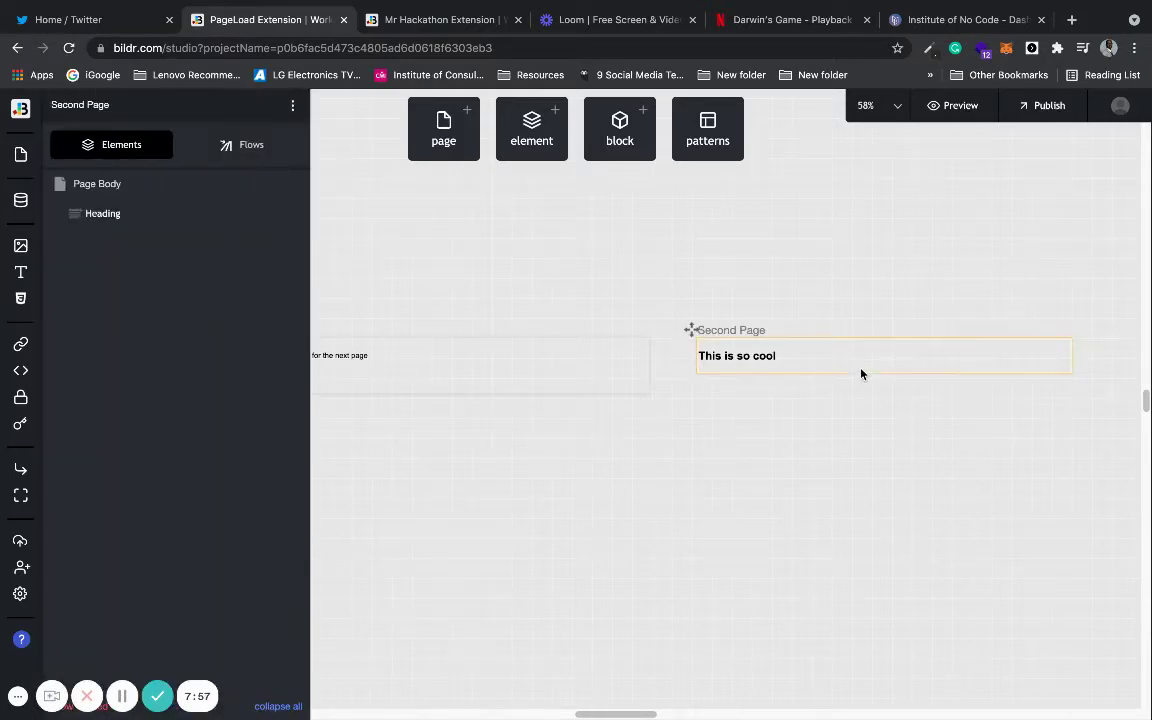
pyautogui.click(445, 20)
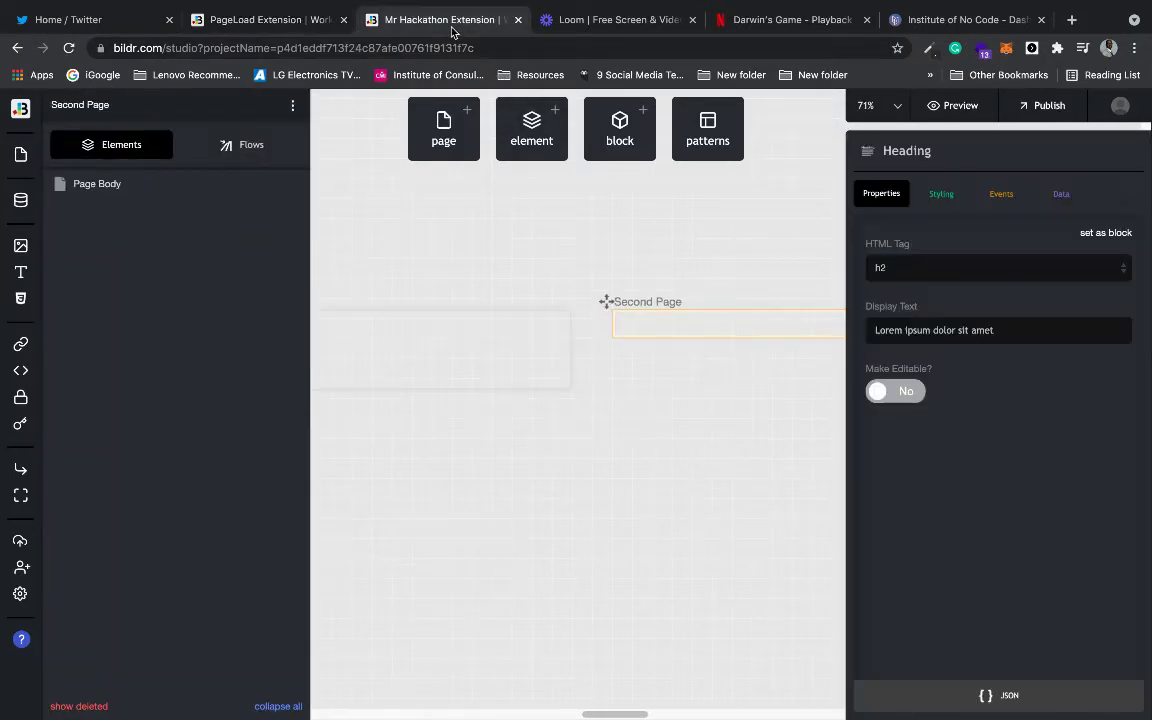
pyautogui.moveTo(206, 172)
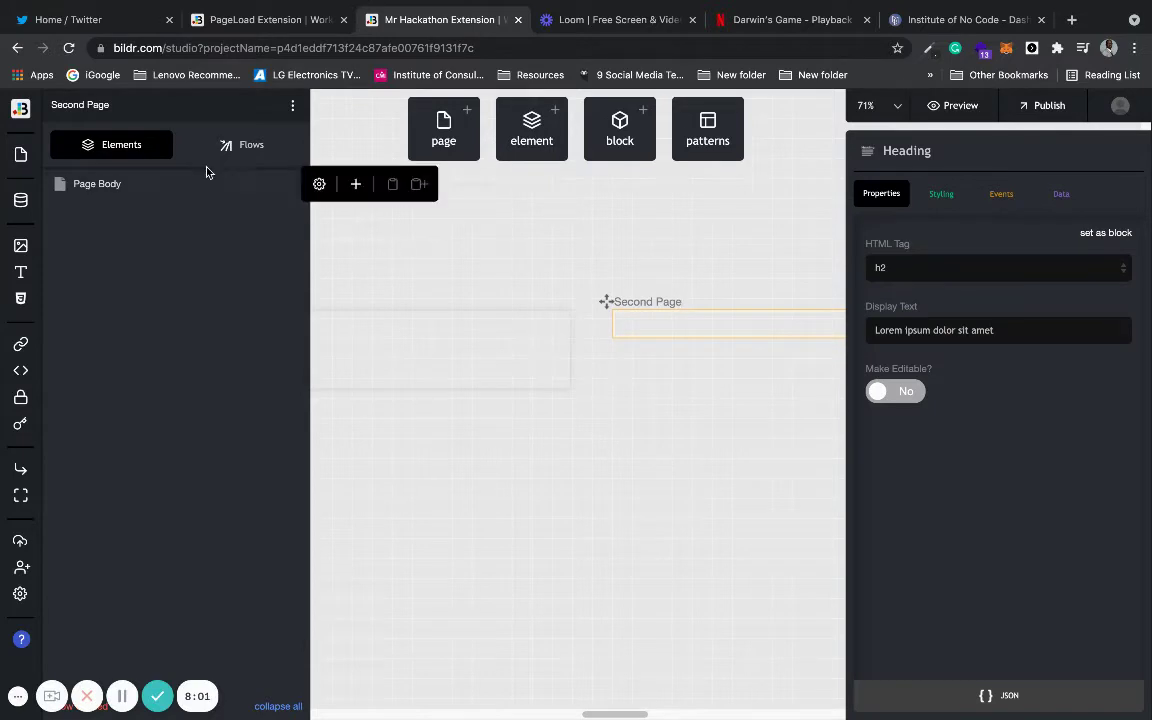
pyautogui.click(355, 184)
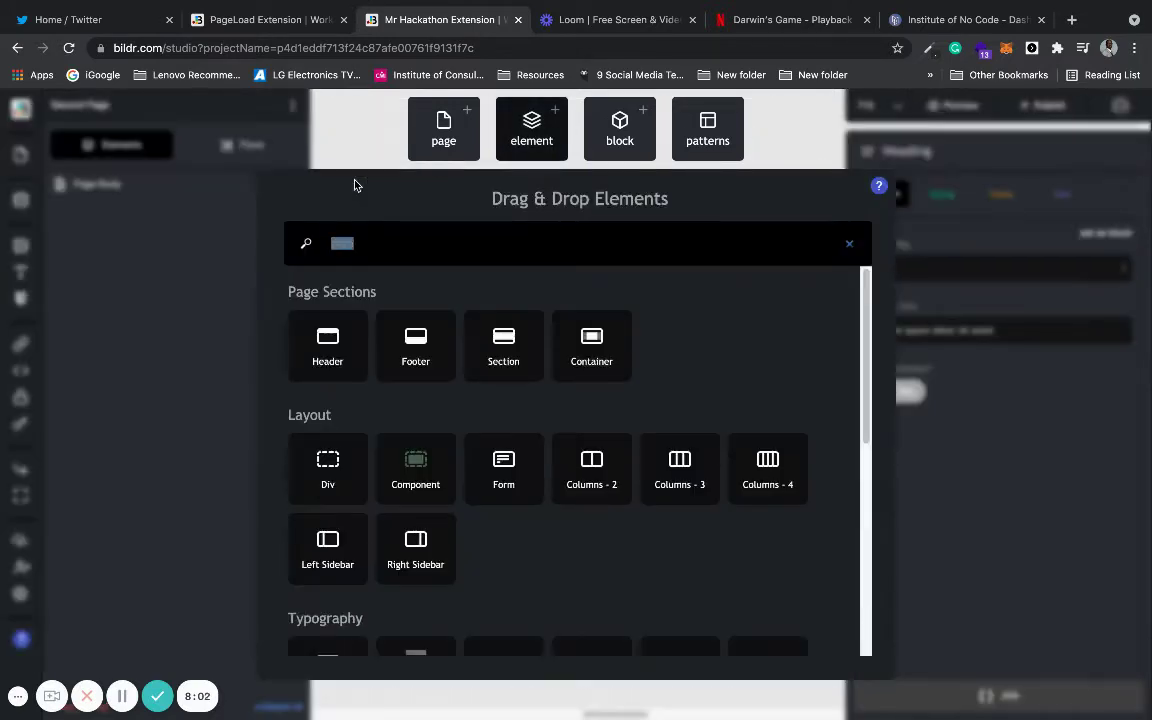
pyautogui.write('head')
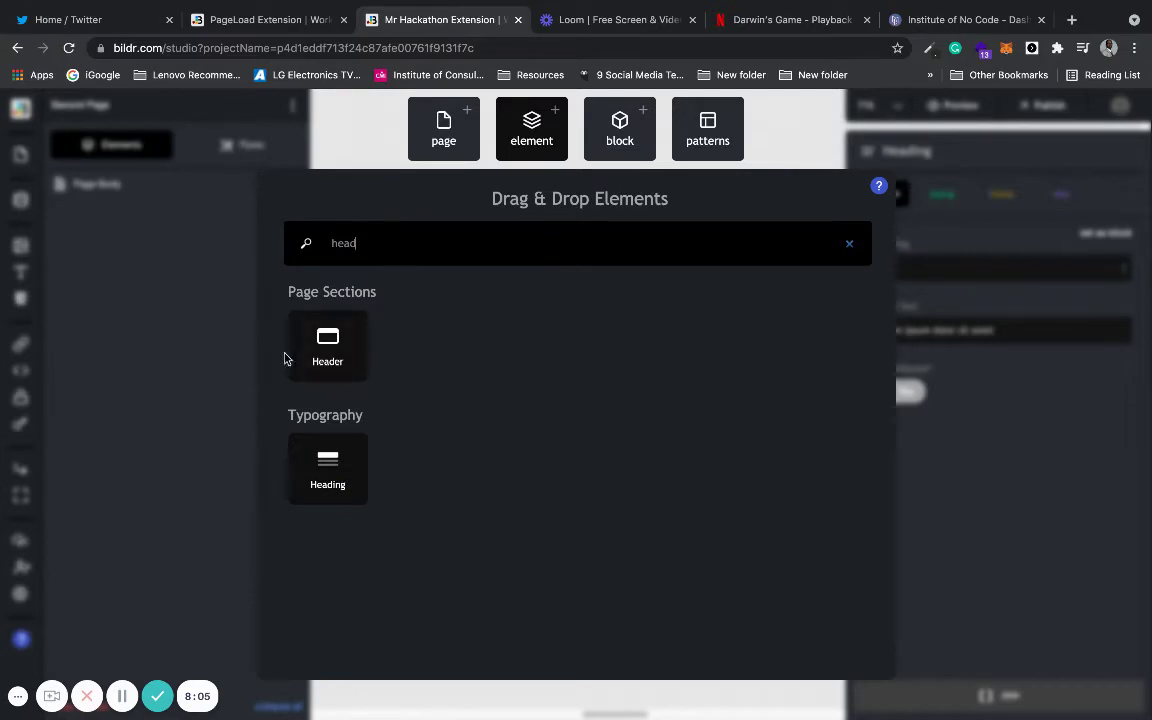
pyautogui.moveTo(310, 326); pyautogui.dragTo(632, 334)
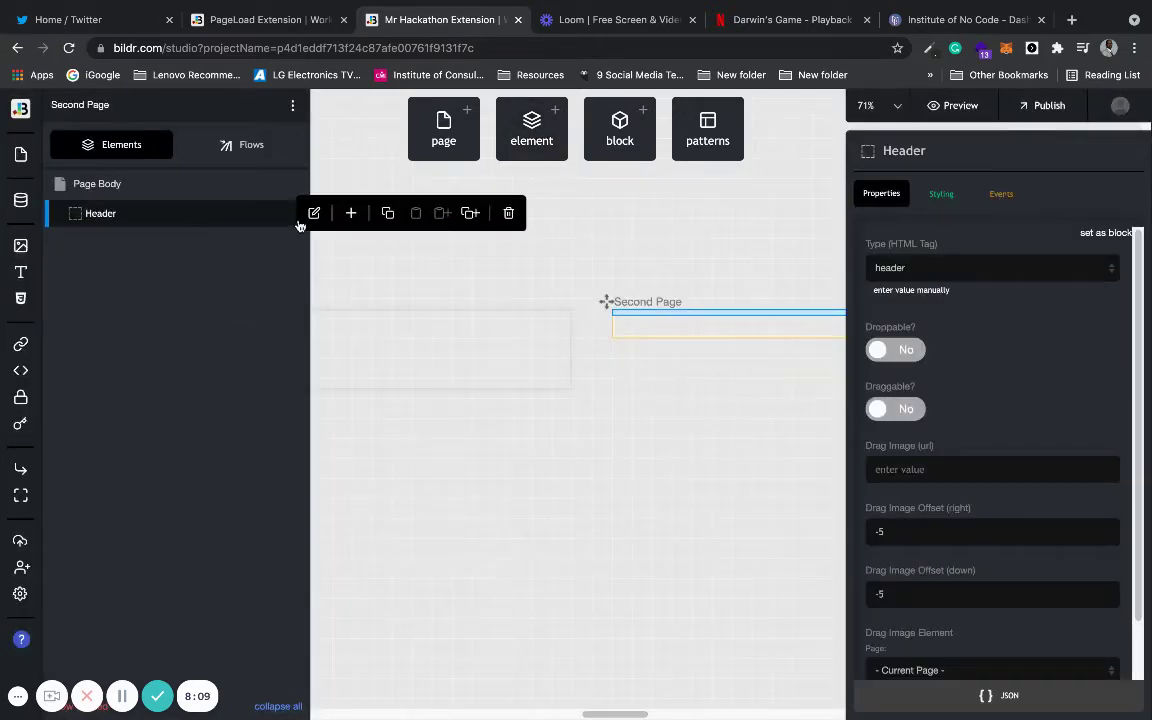
pyautogui.click(509, 213)
# - Add a Heading element as a child of Second Page's Page Body
pyautogui.moveTo(318, 188)
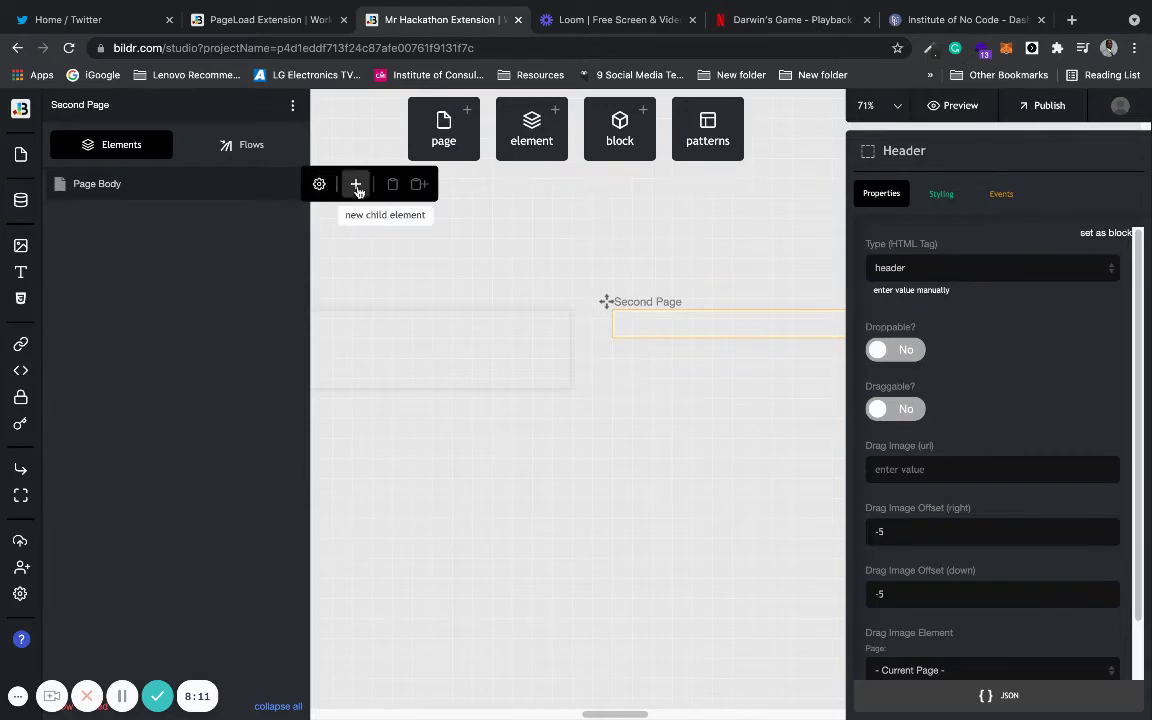
pyautogui.click(357, 185)
pyautogui.write('heading')
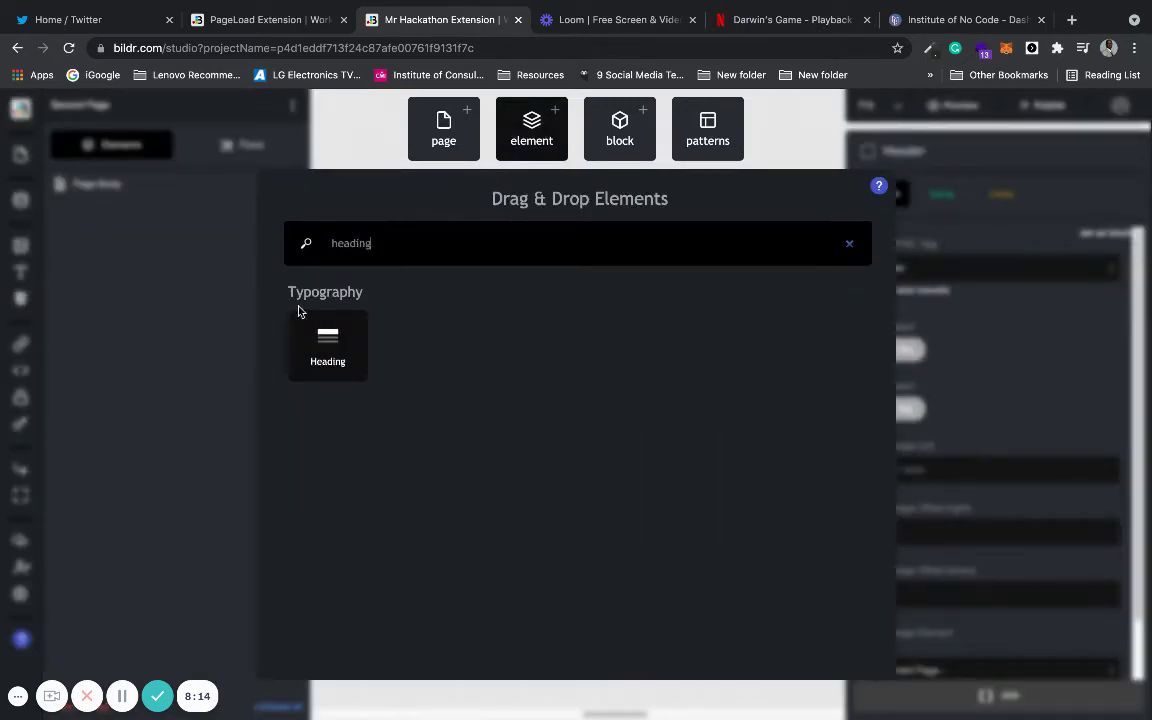
pyautogui.click(326, 381)
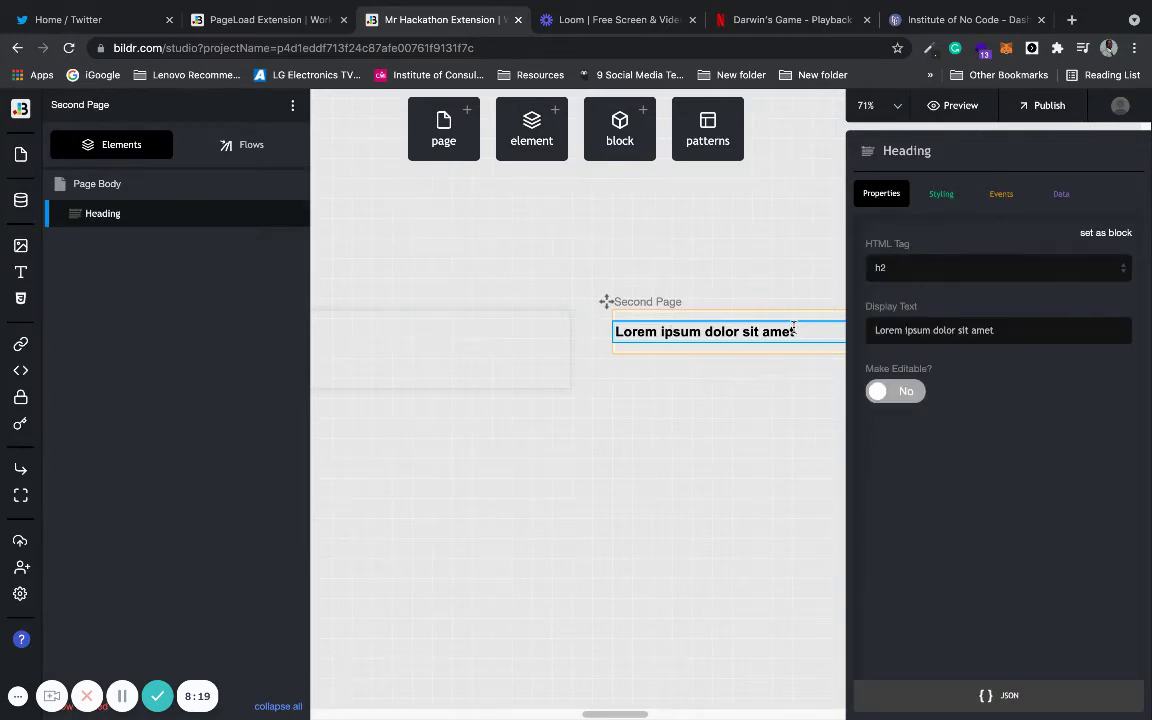
# - Replace the placeholder text of the Second Page heading with "Welcome to Hackathon Entertainment TV"
pyautogui.moveTo(794, 330); pyautogui.dragTo(616, 330)
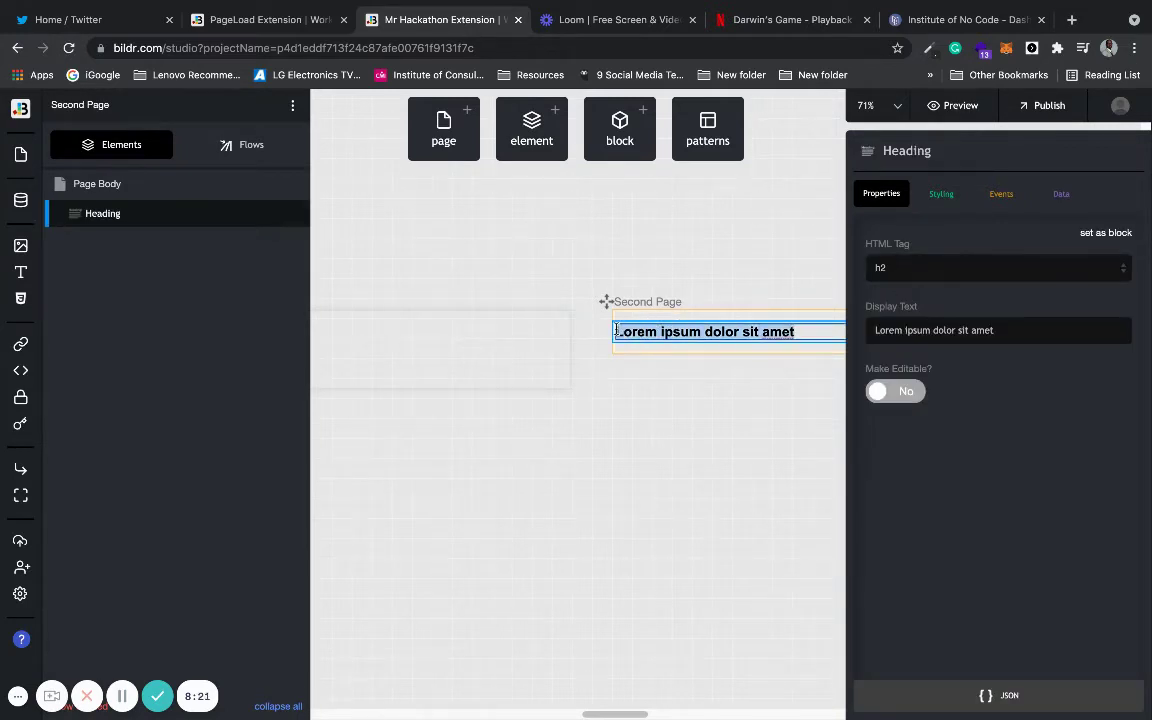
pyautogui.write('We')
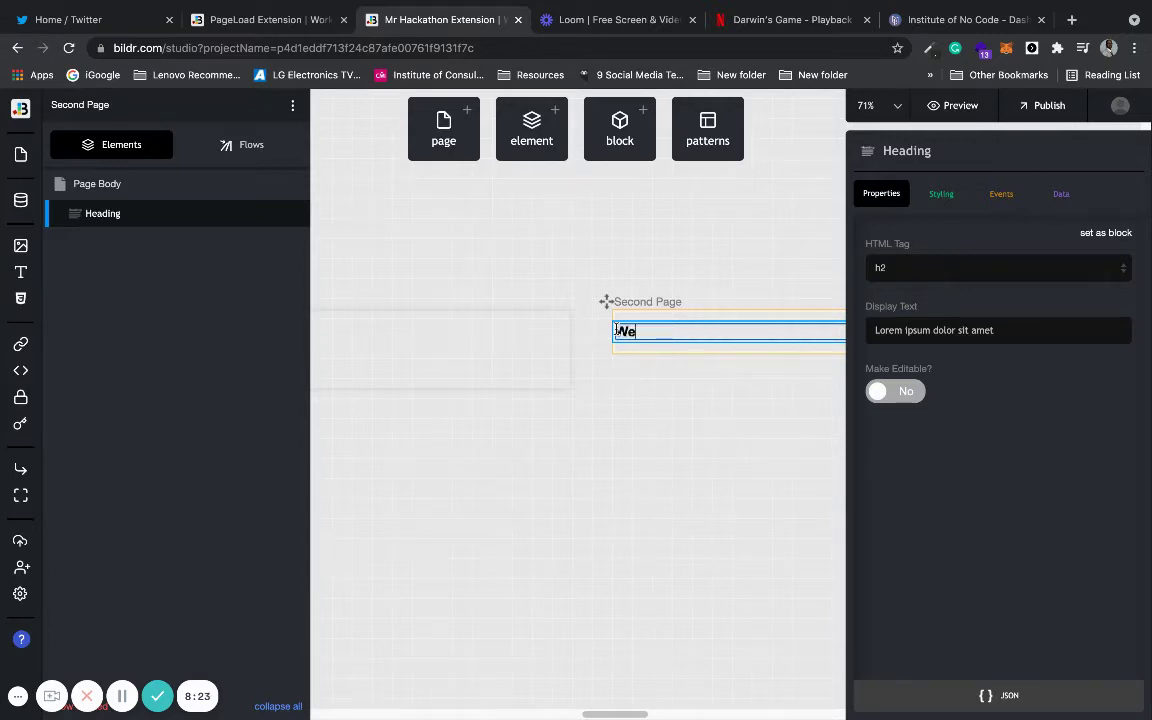
pyautogui.write('lcome to Ha')
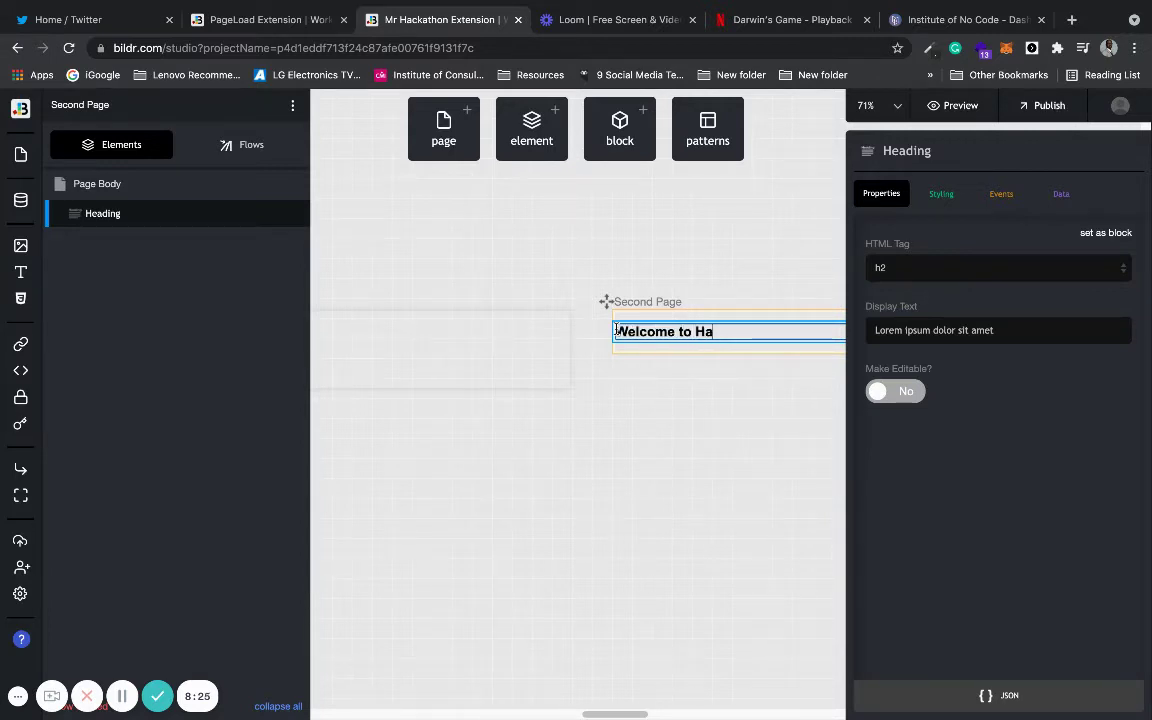
pyautogui.write('ckathon Entertainme')
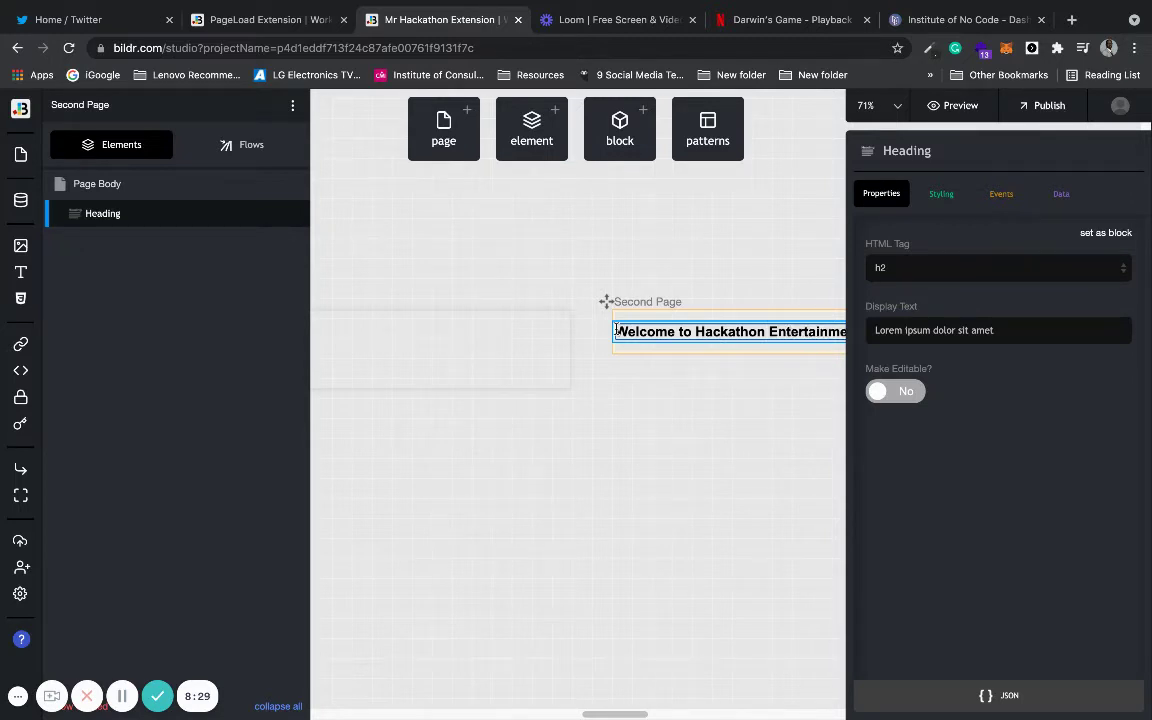
pyautogui.click(617, 459)
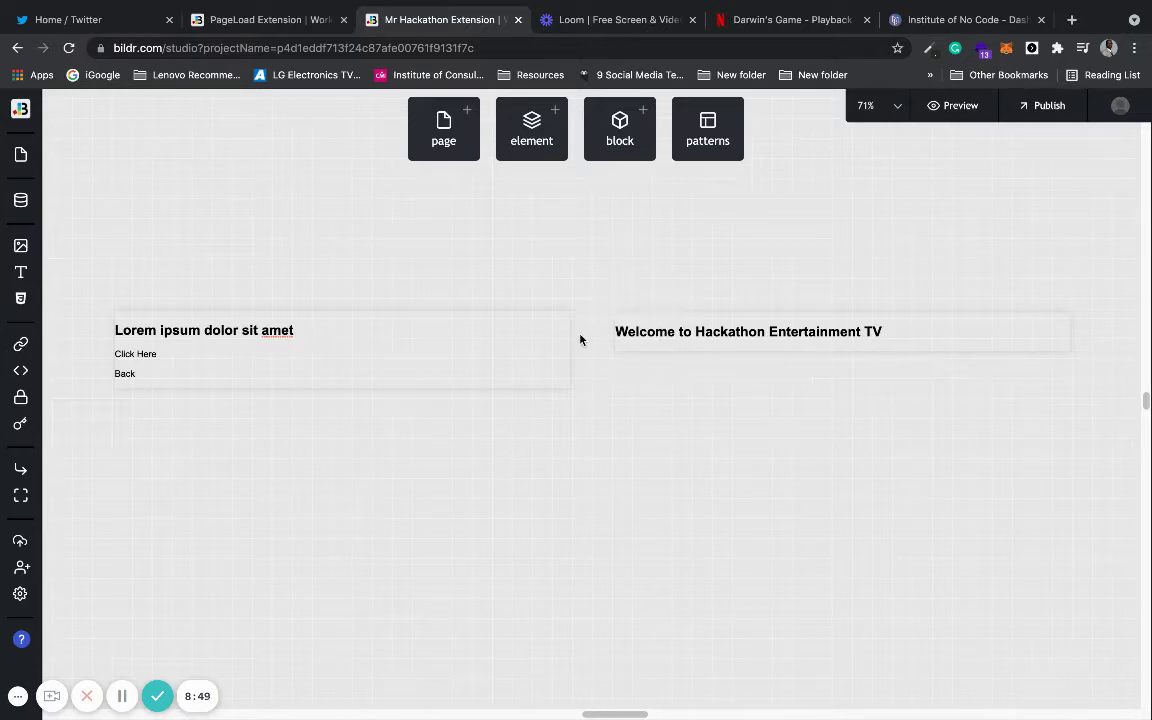
# - Review the original page's element structure and its list of page flows
pyautogui.click(150, 370)
pyautogui.moveTo(124, 329)
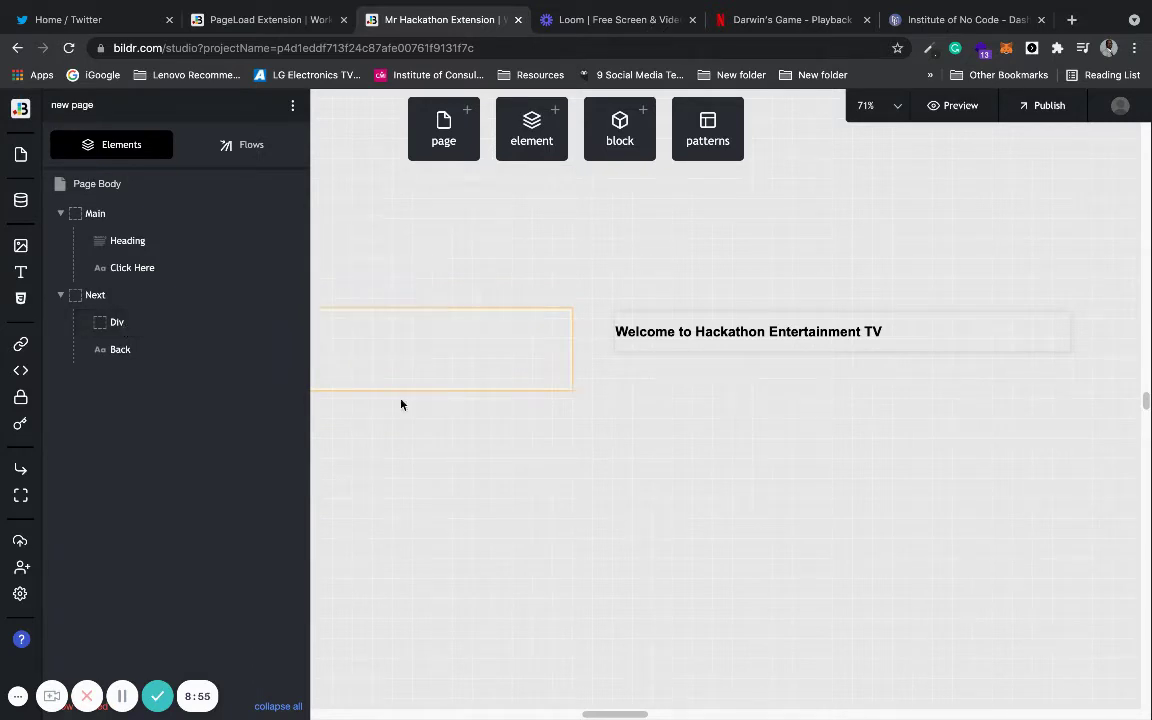
pyautogui.click(434, 438)
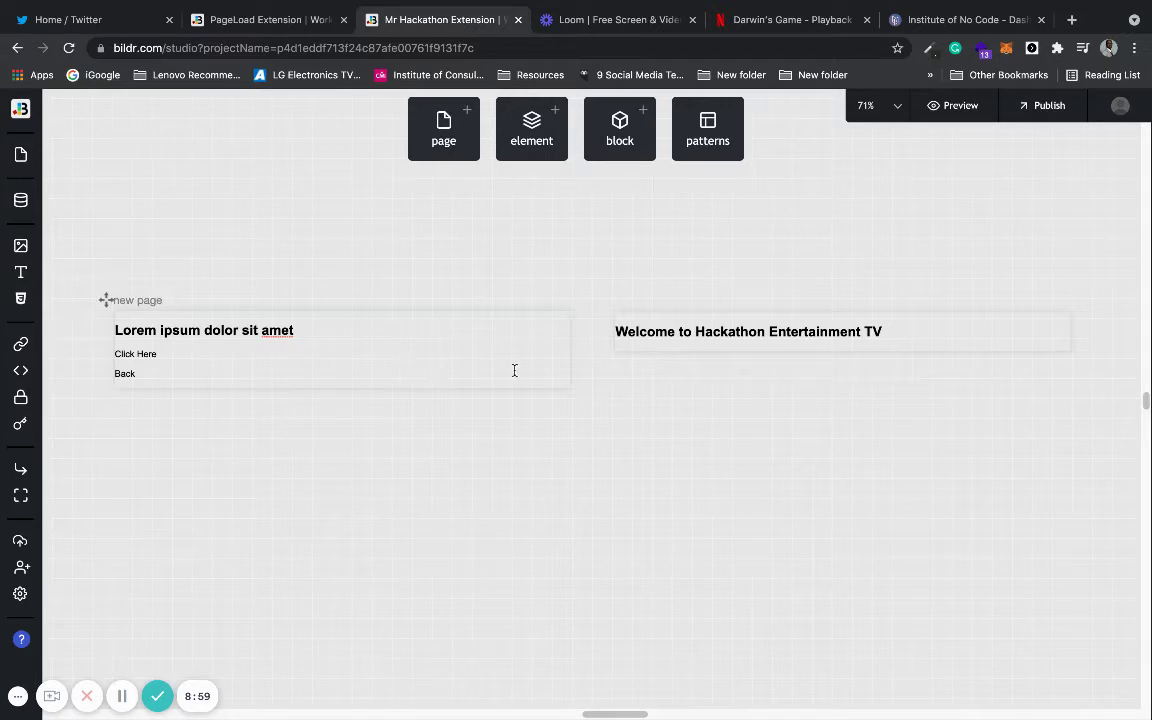
pyautogui.click(433, 318)
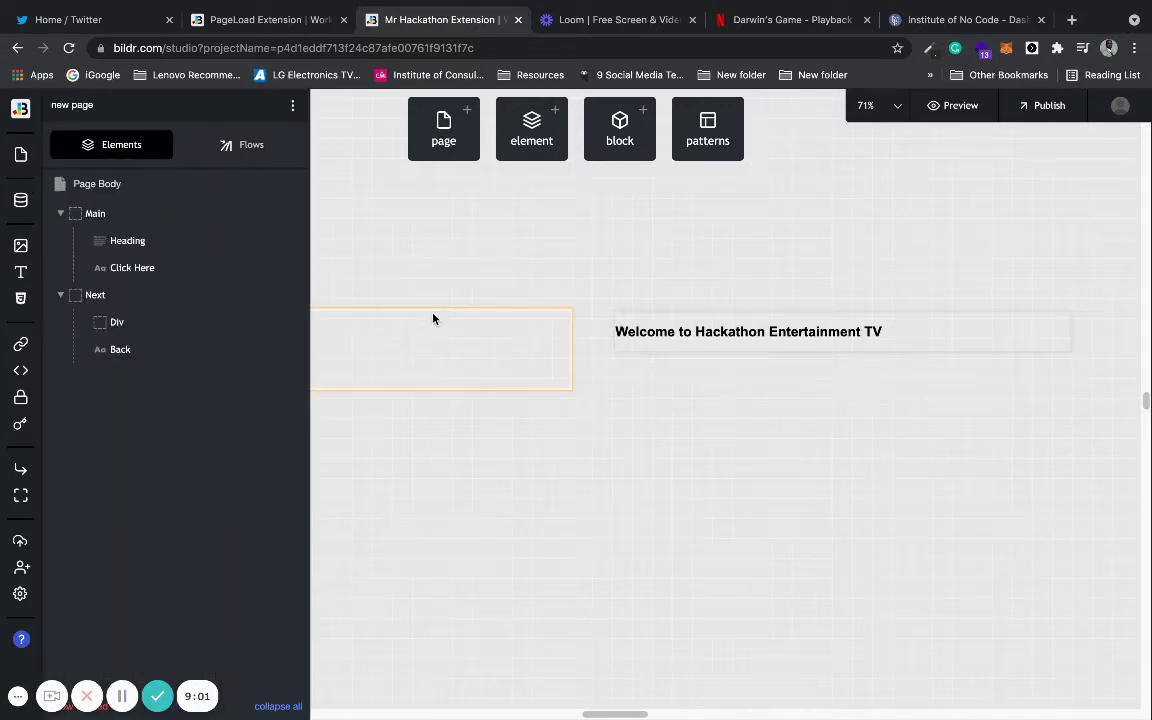
pyautogui.click(252, 153)
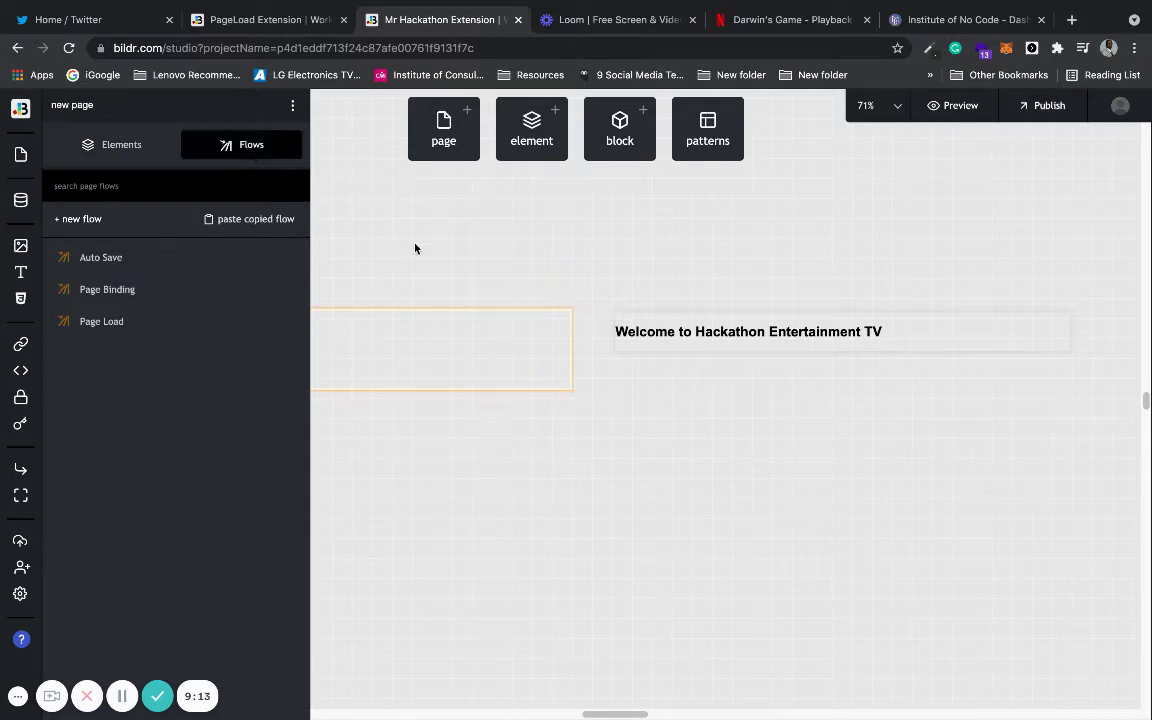
pyautogui.click(480, 282)
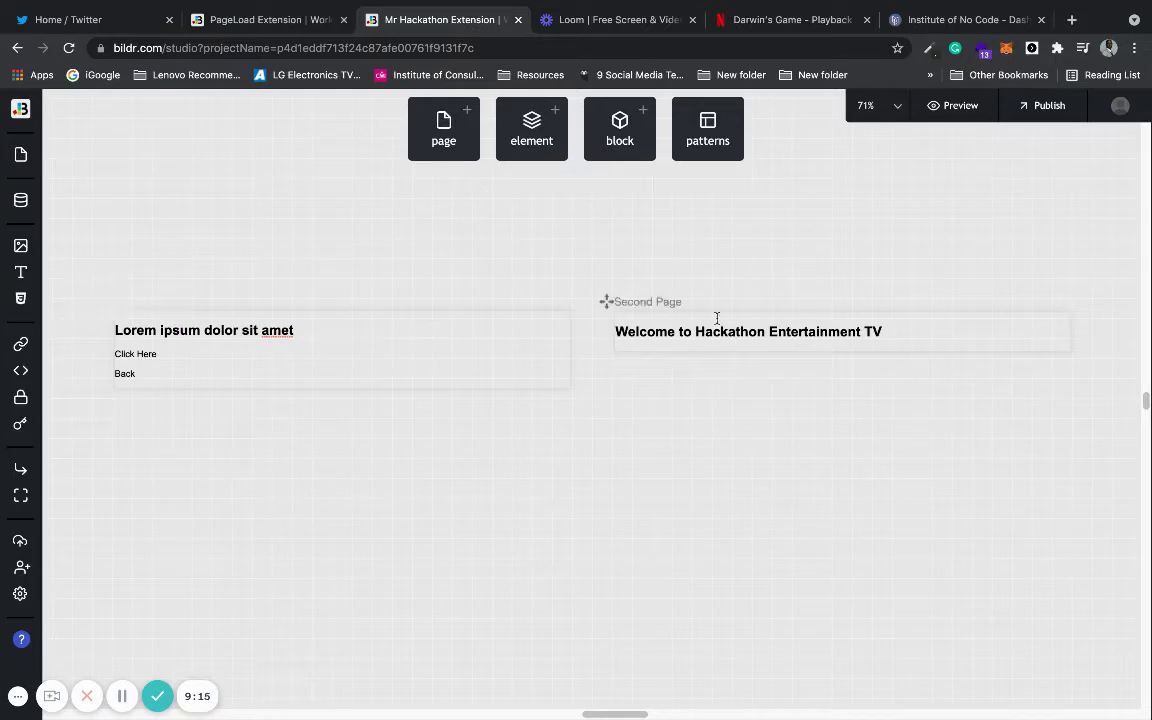
pyautogui.click(401, 319)
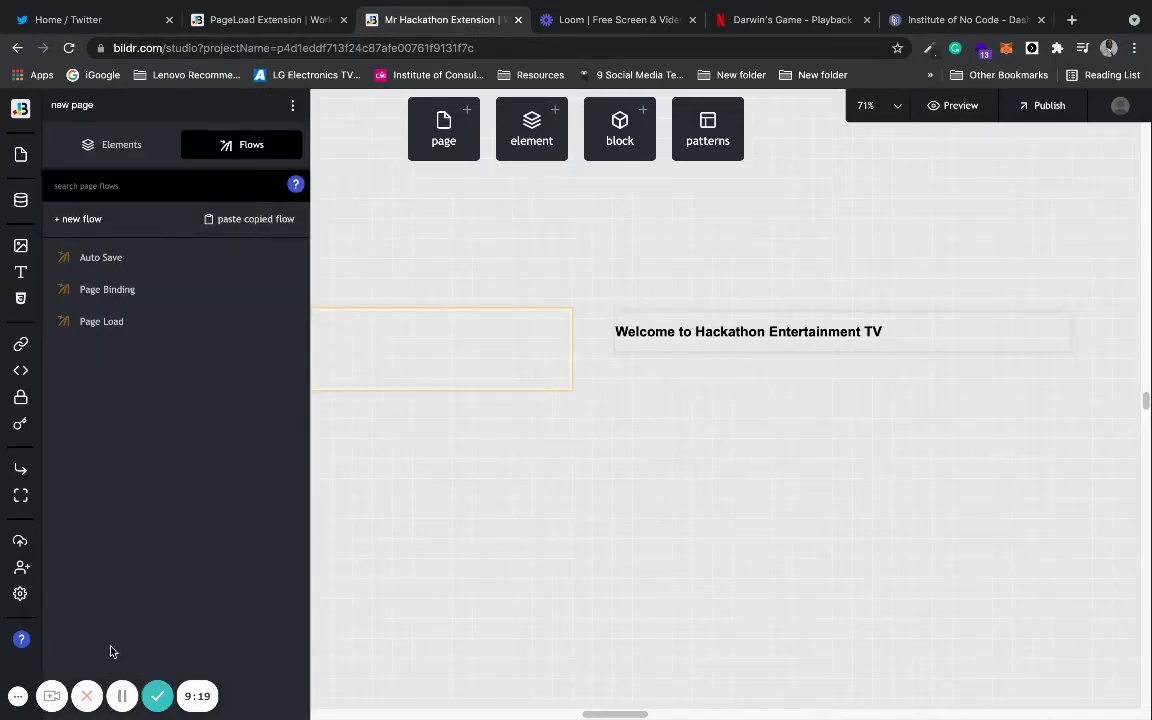
pyautogui.click(18, 696)
pyautogui.moveTo(292, 196)
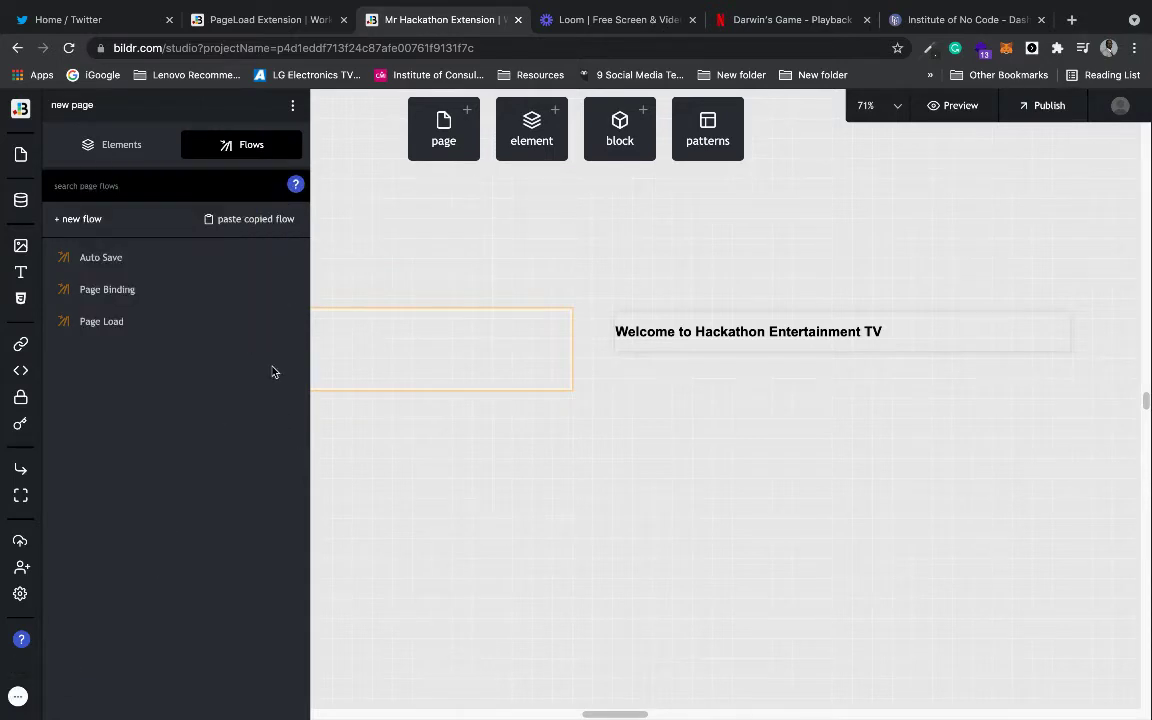
# - Create a new page flow named "Next Page" on the original page
pyautogui.click(100, 220)
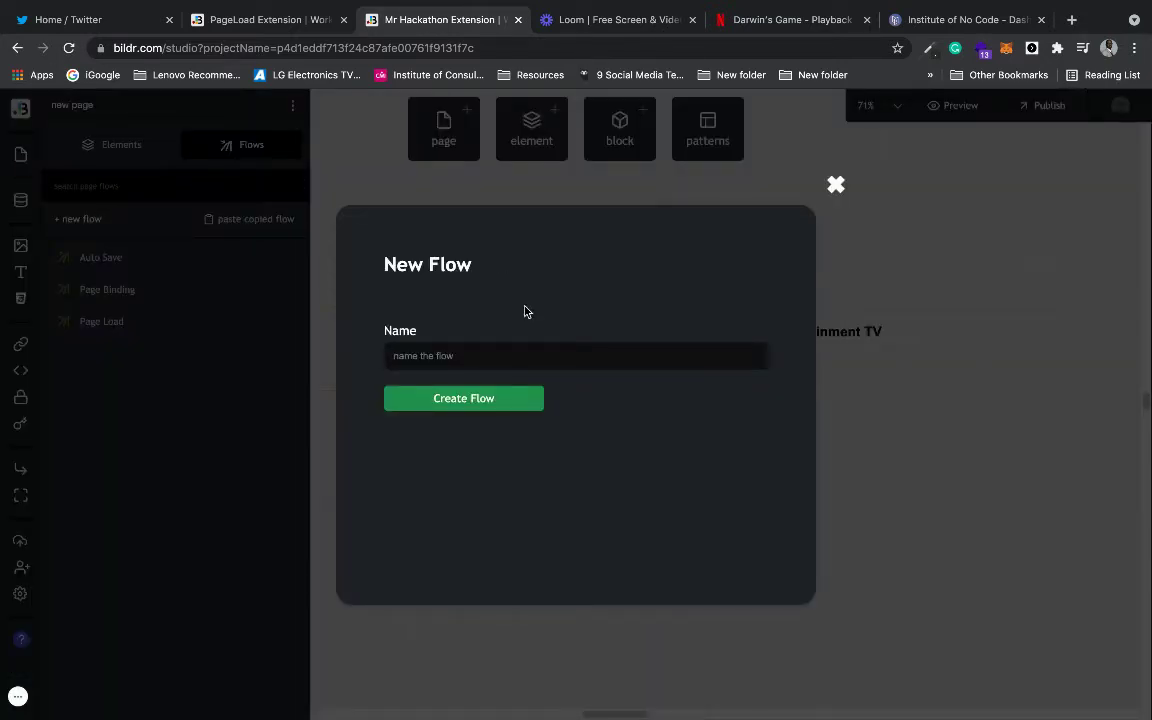
pyautogui.write('N')
pyautogui.press('BackSpace')
pyautogui.write('Next Page')
pyautogui.click(481, 400)
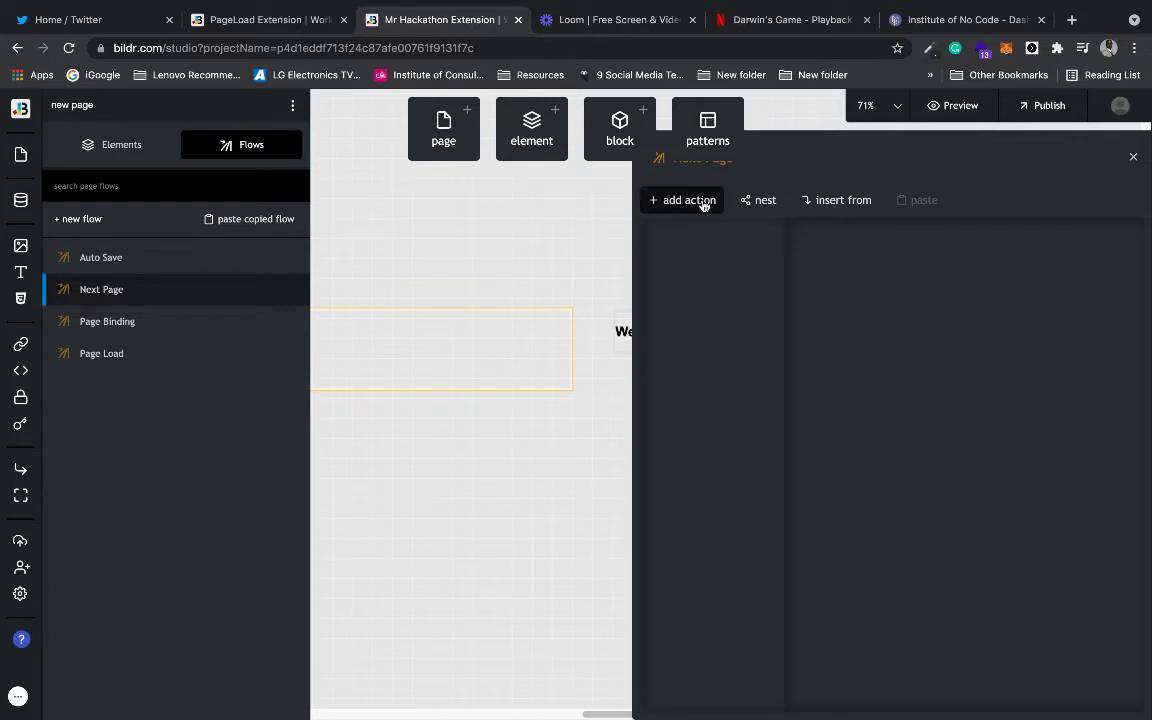
# - Add an "Element - hide - completely -" action to the Next Page flow
pyautogui.click(703, 202)
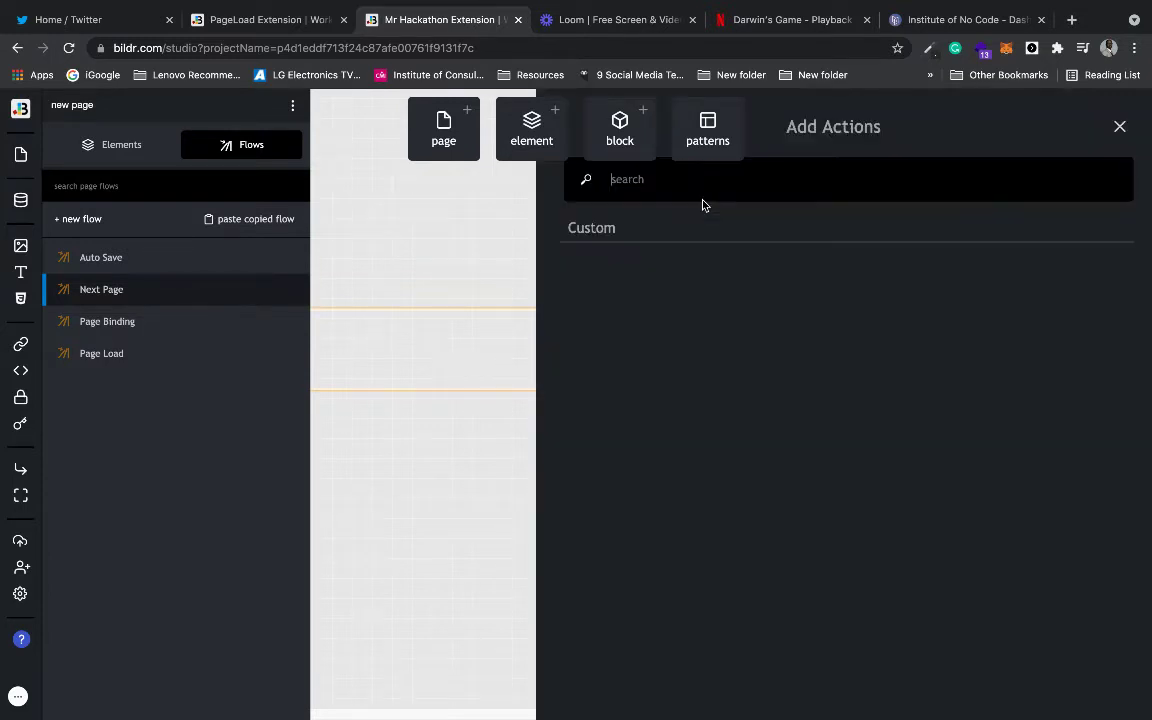
pyautogui.write('hide')
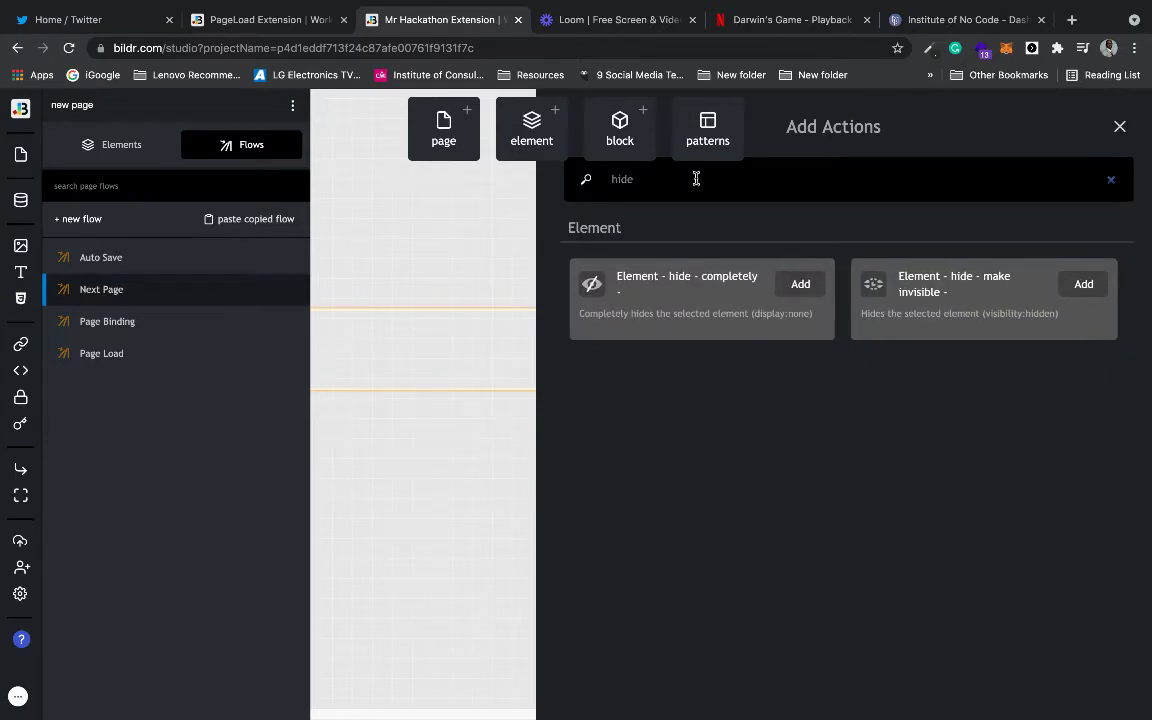
pyautogui.click(789, 290)
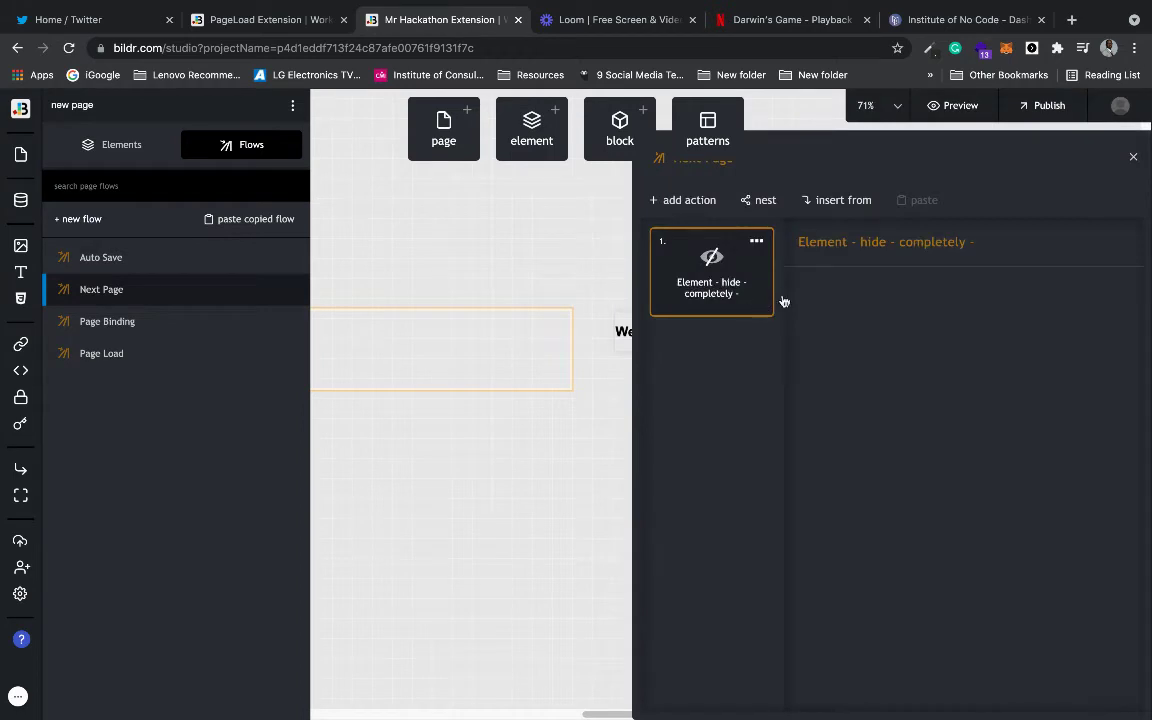
pyautogui.click(883, 327)
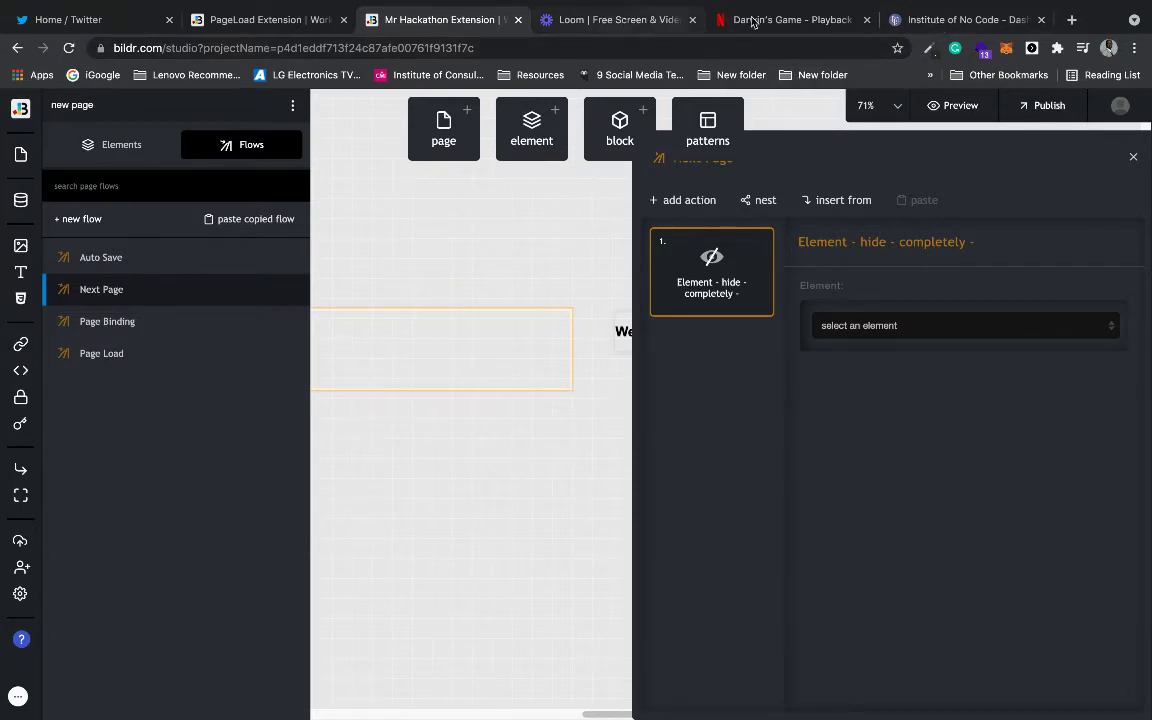
# - Test the demo extension's next-page and Back links on the carrd.co page, and return to the Mr Hackathon Extension project
pyautogui.click(905, 22)
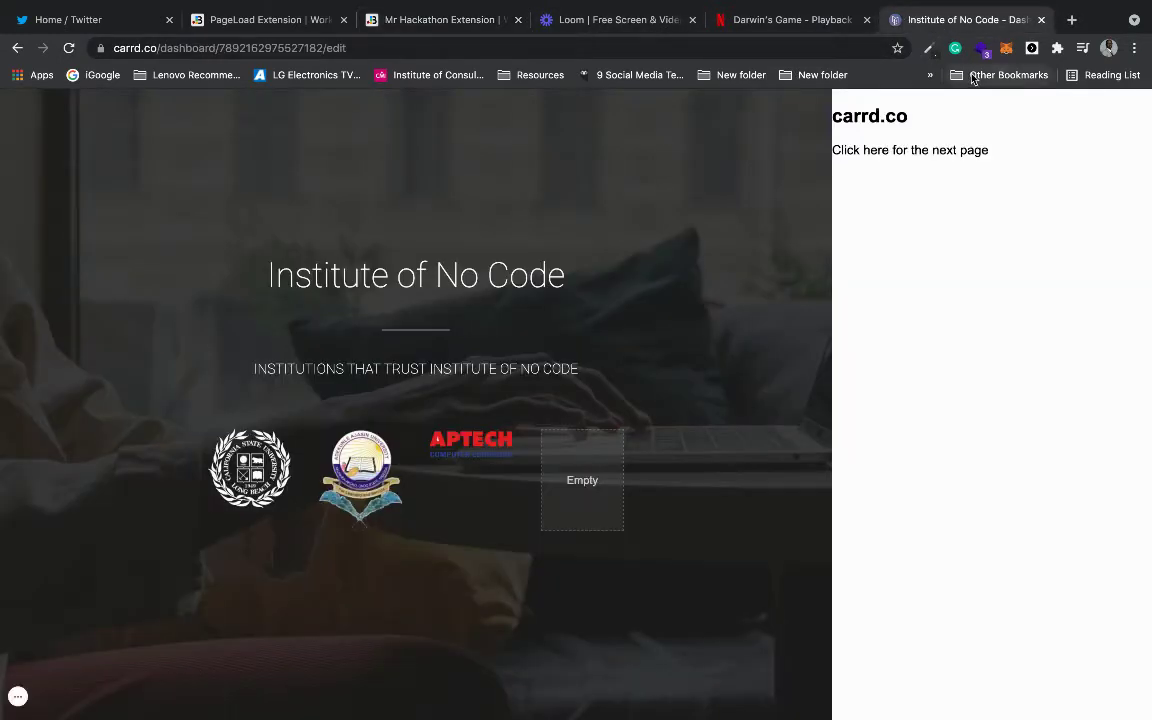
pyautogui.click(1032, 50)
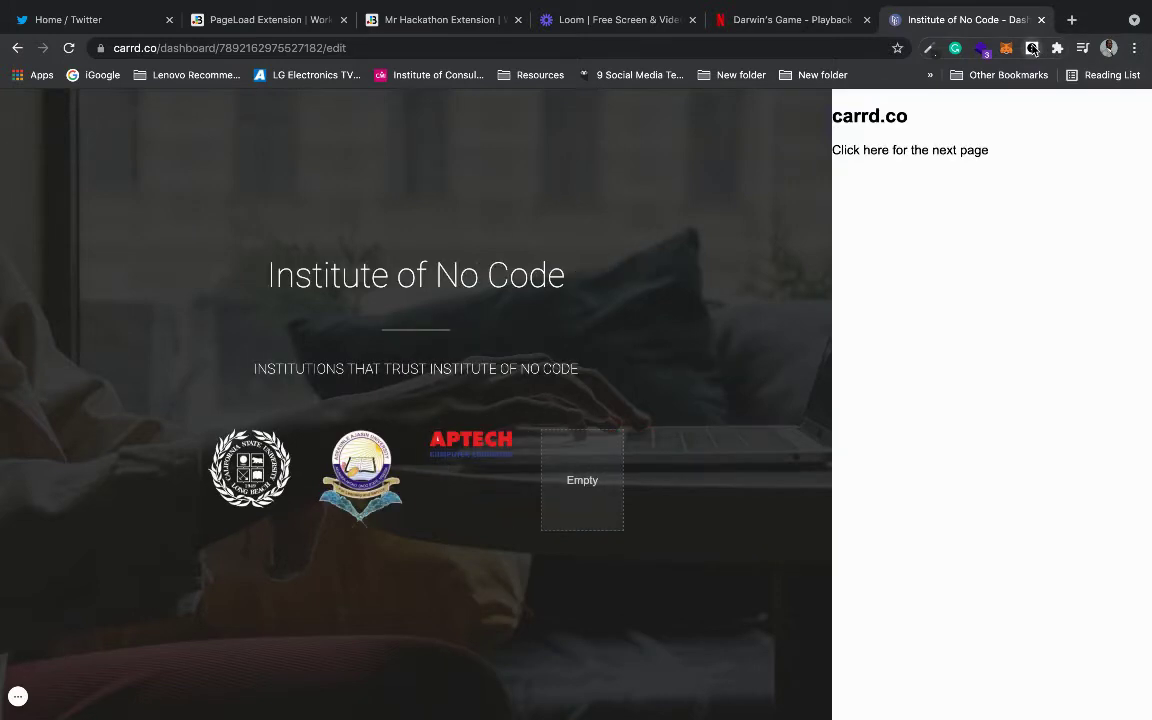
pyautogui.click(895, 150)
pyautogui.click(847, 151)
pyautogui.click(847, 150)
pyautogui.click(848, 150)
pyautogui.click(848, 150)
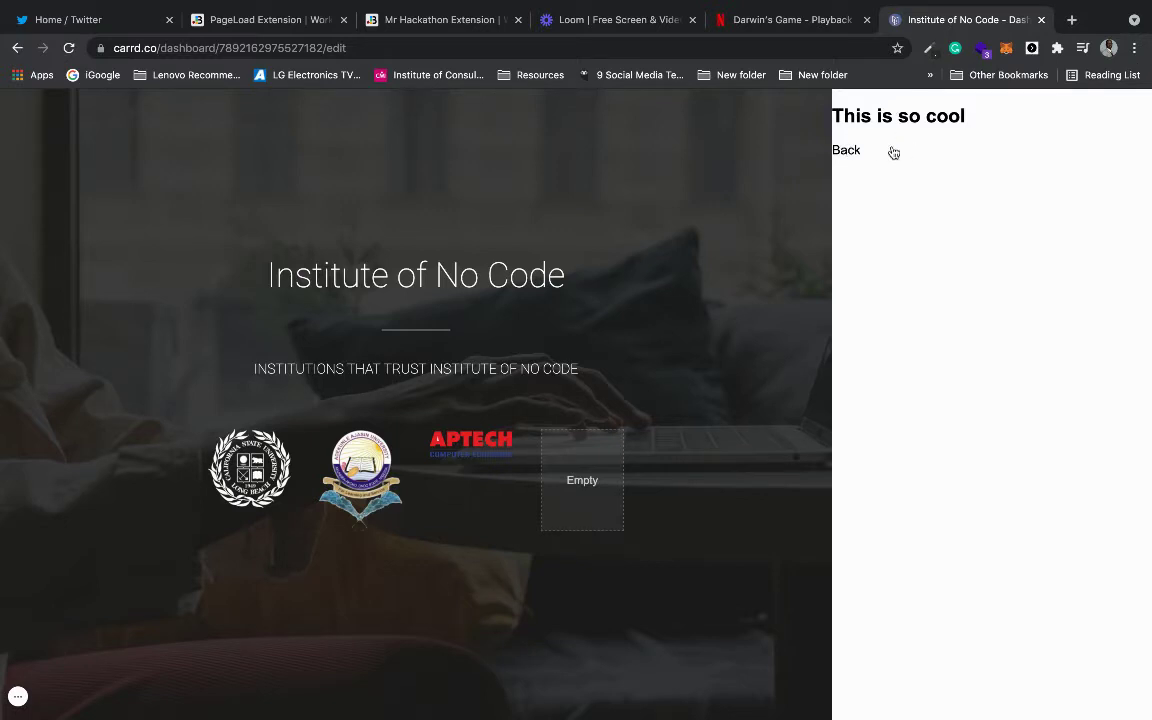
pyautogui.click(846, 150)
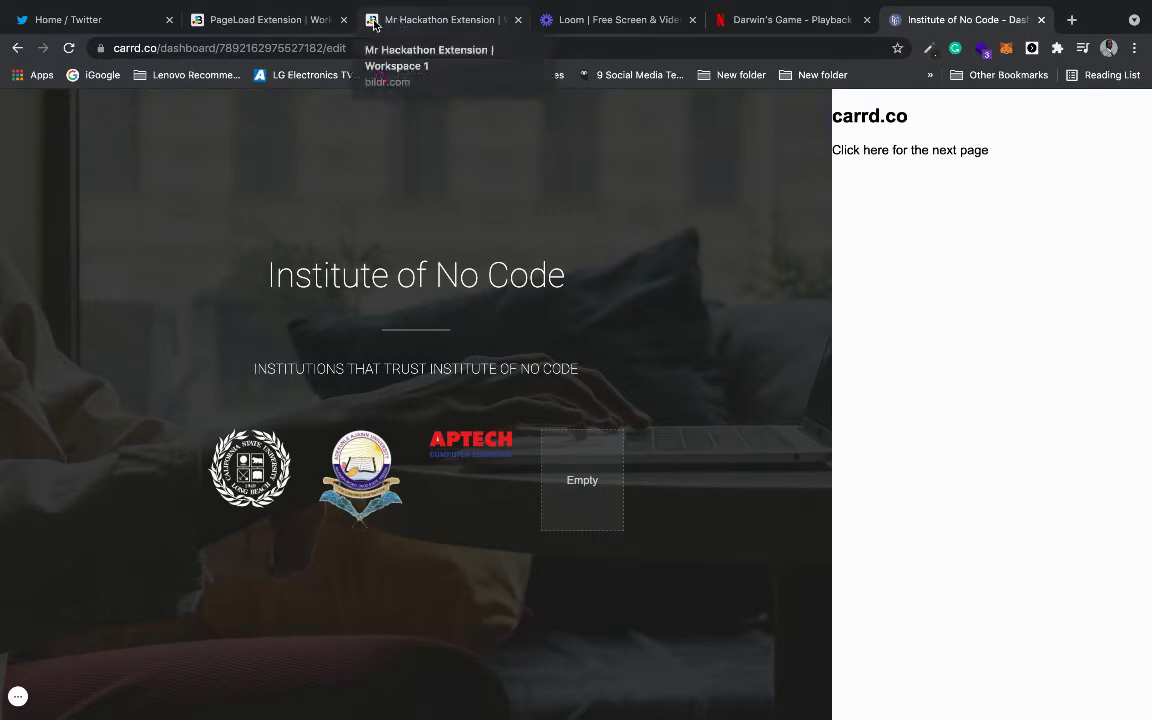
pyautogui.click(275, 20)
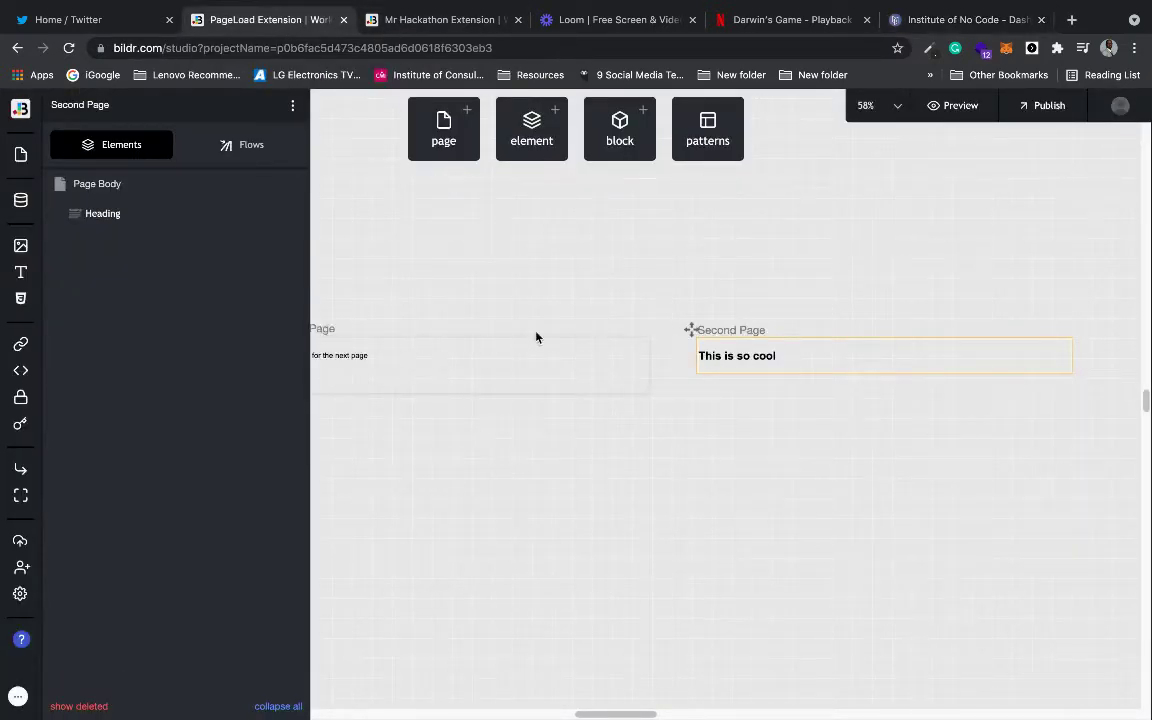
pyautogui.hotkey('ctrl', 'Tab')
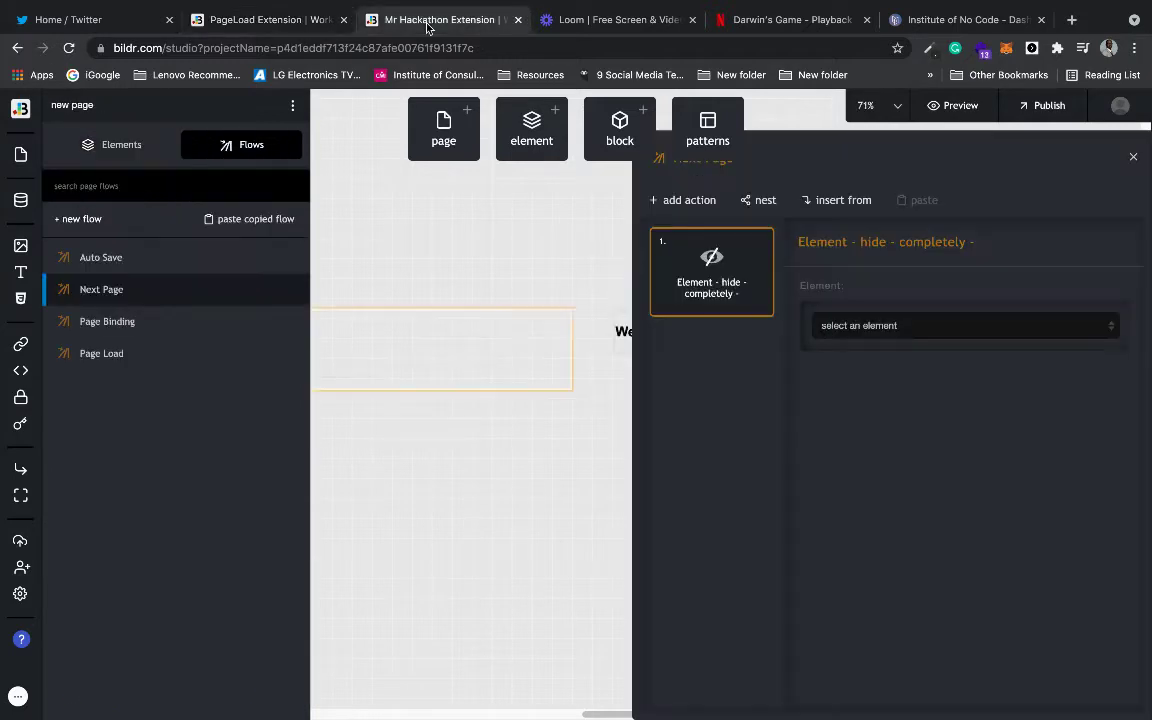
# - Set the hide action's element to Main, and add an "Element - show -" action for the Next element to the flow
pyautogui.click(849, 331)
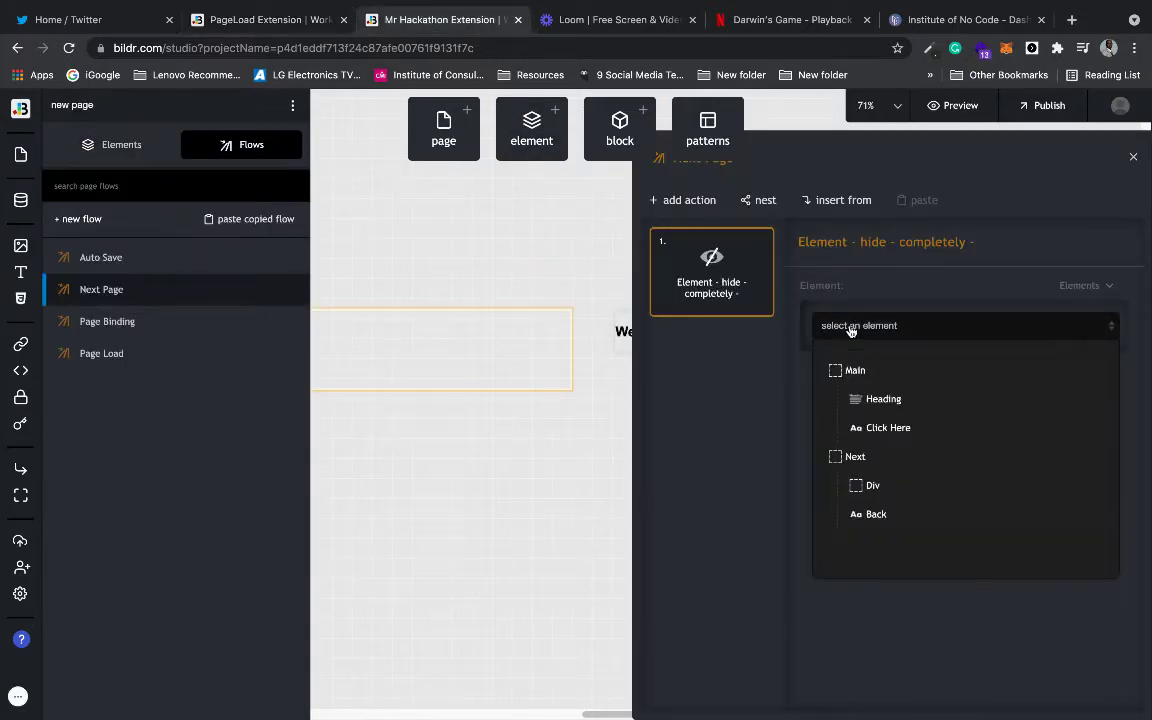
pyautogui.click(872, 370)
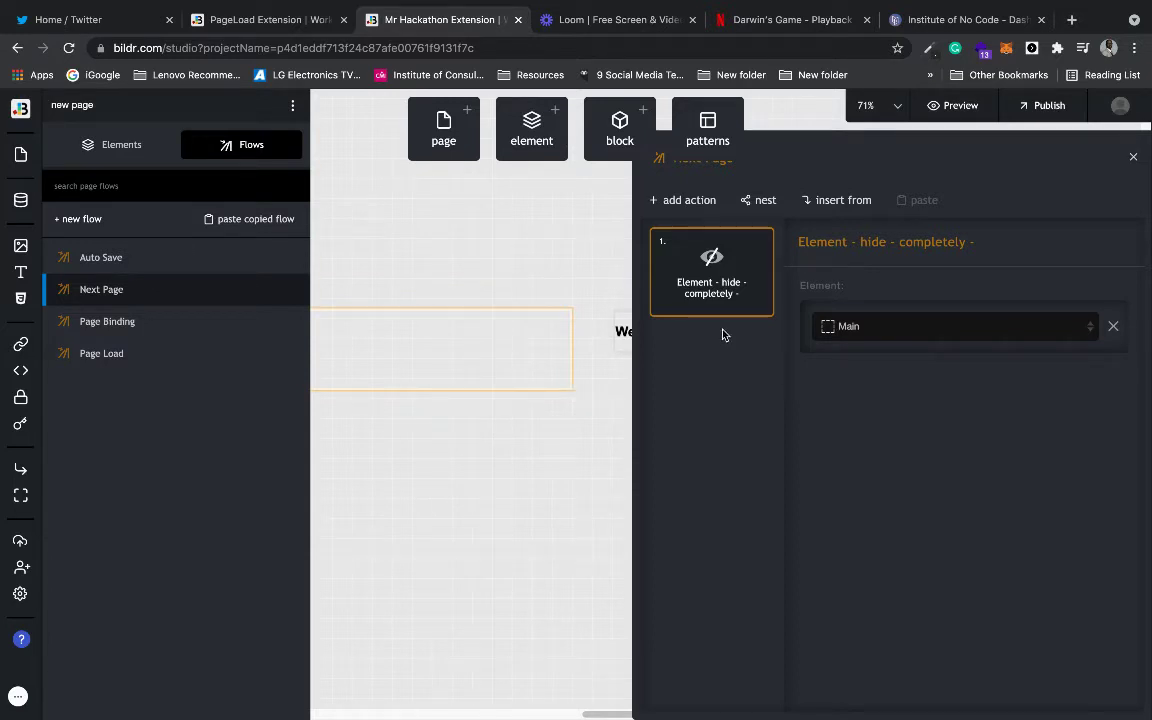
pyautogui.moveTo(735, 285)
pyautogui.click(695, 204)
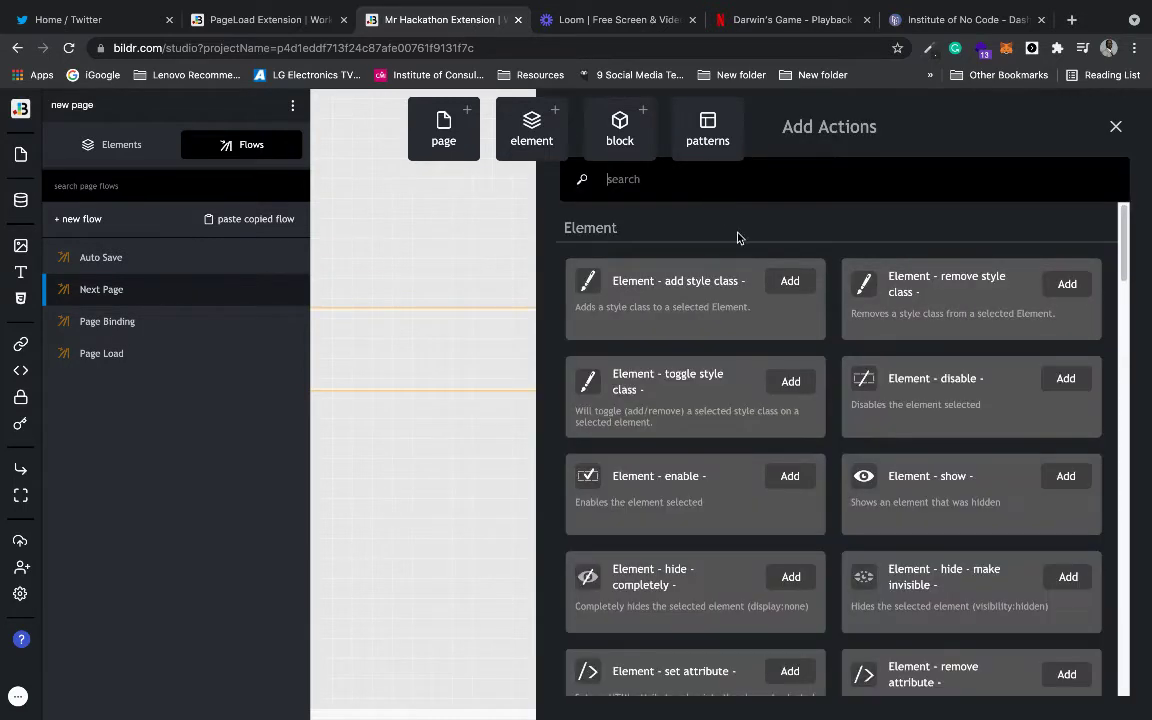
pyautogui.write('show')
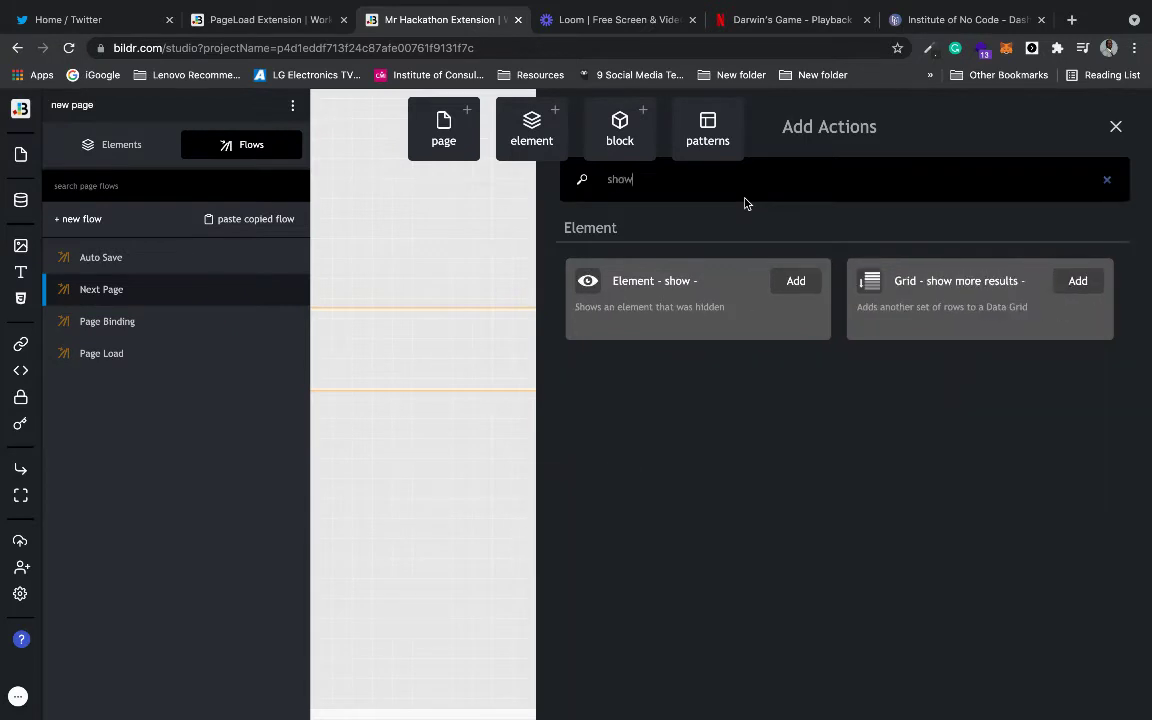
pyautogui.click(796, 281)
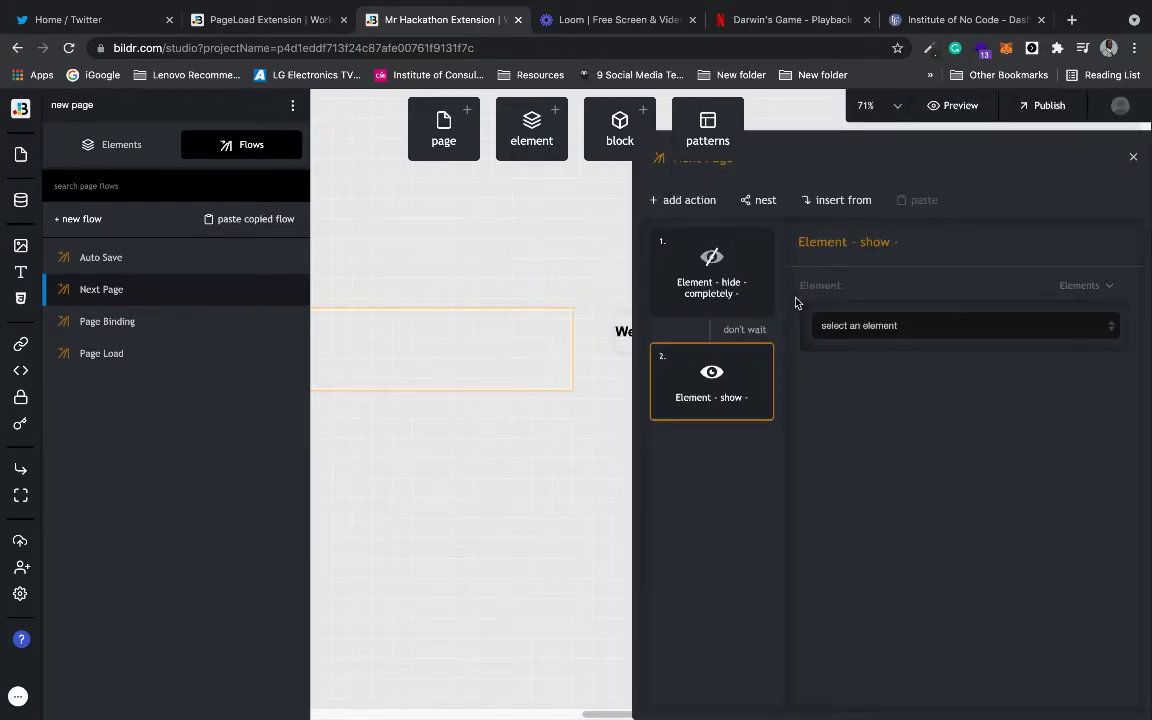
pyautogui.click(873, 327)
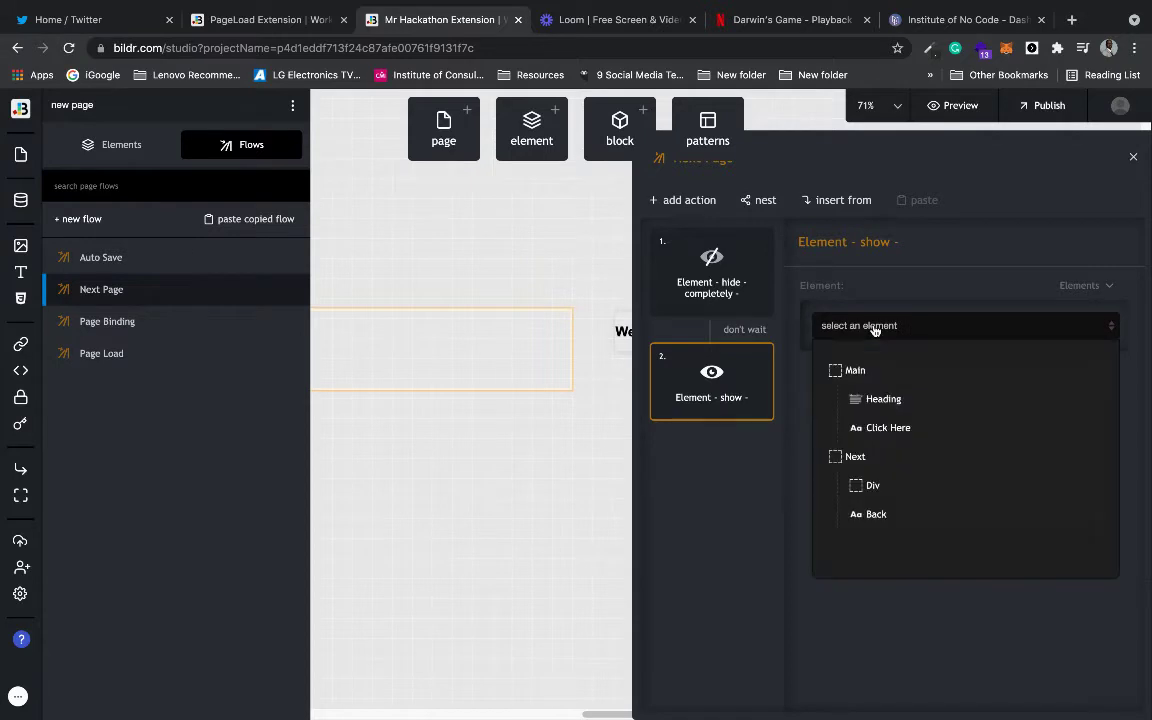
pyautogui.click(891, 459)
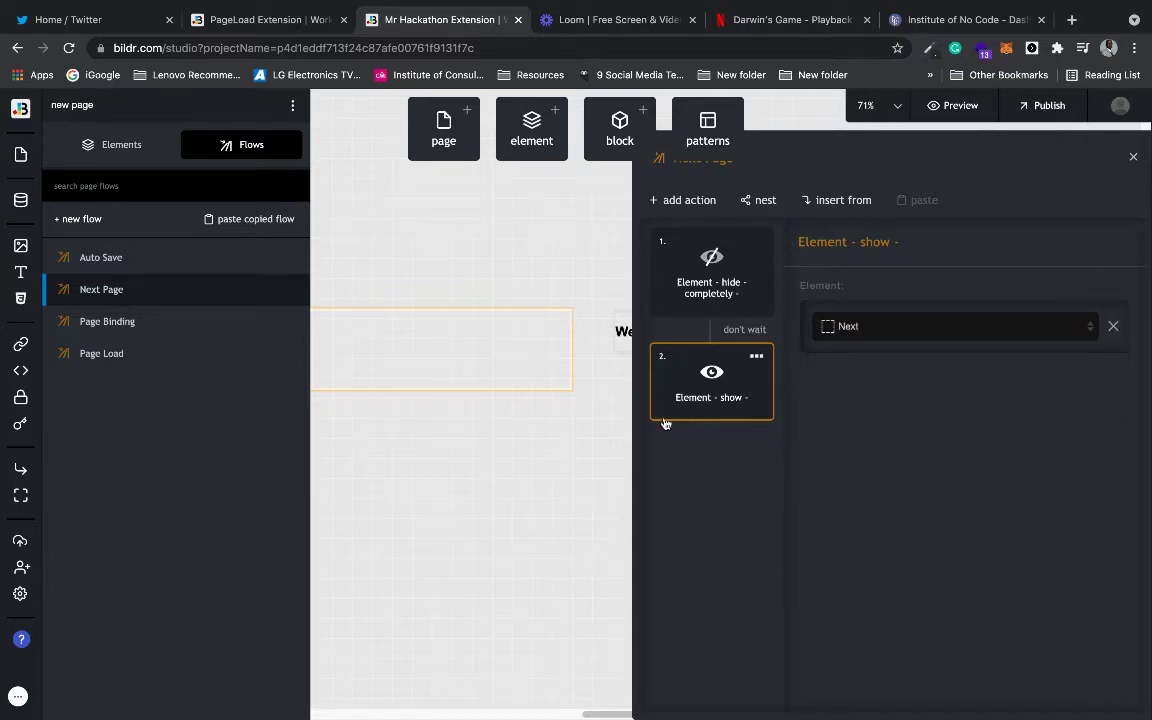
pyautogui.click(495, 478)
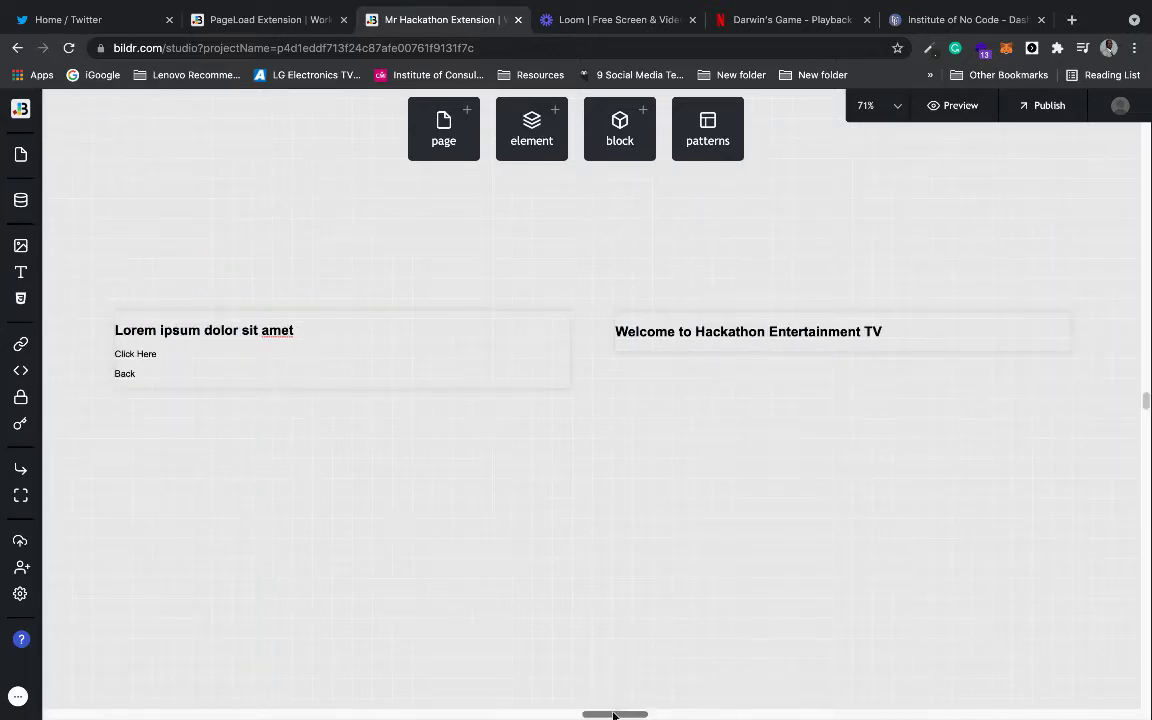
pyautogui.moveTo(614, 715); pyautogui.dragTo(604, 715)
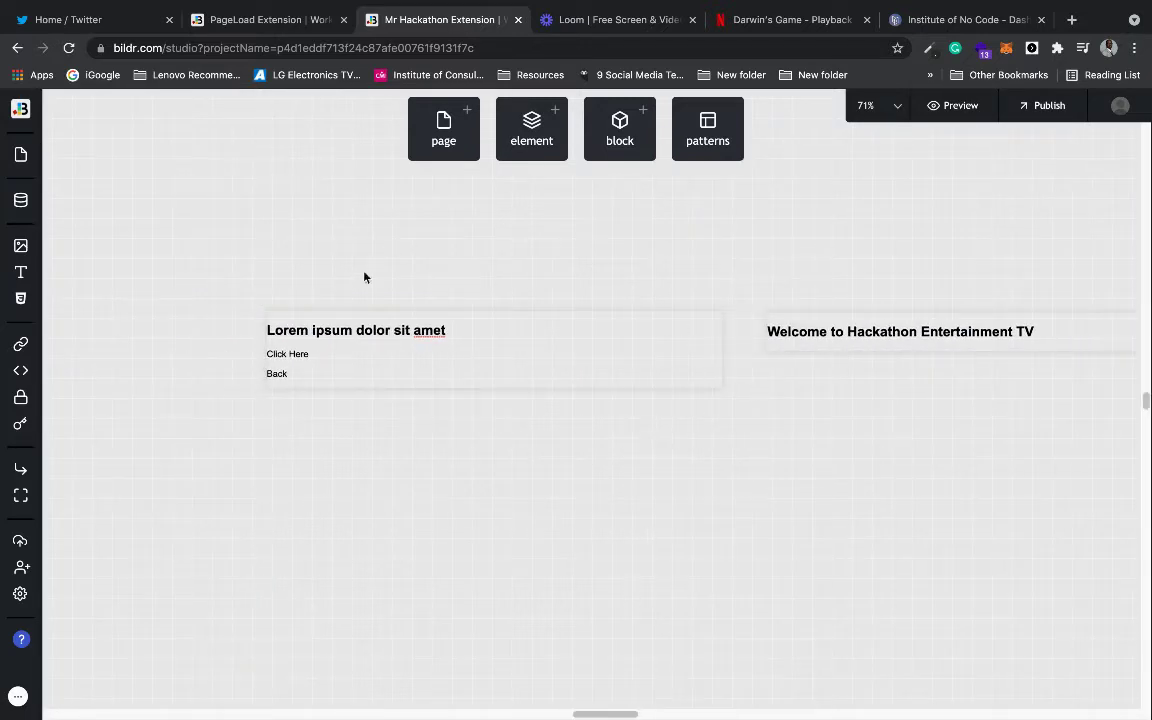
pyautogui.click(937, 106)
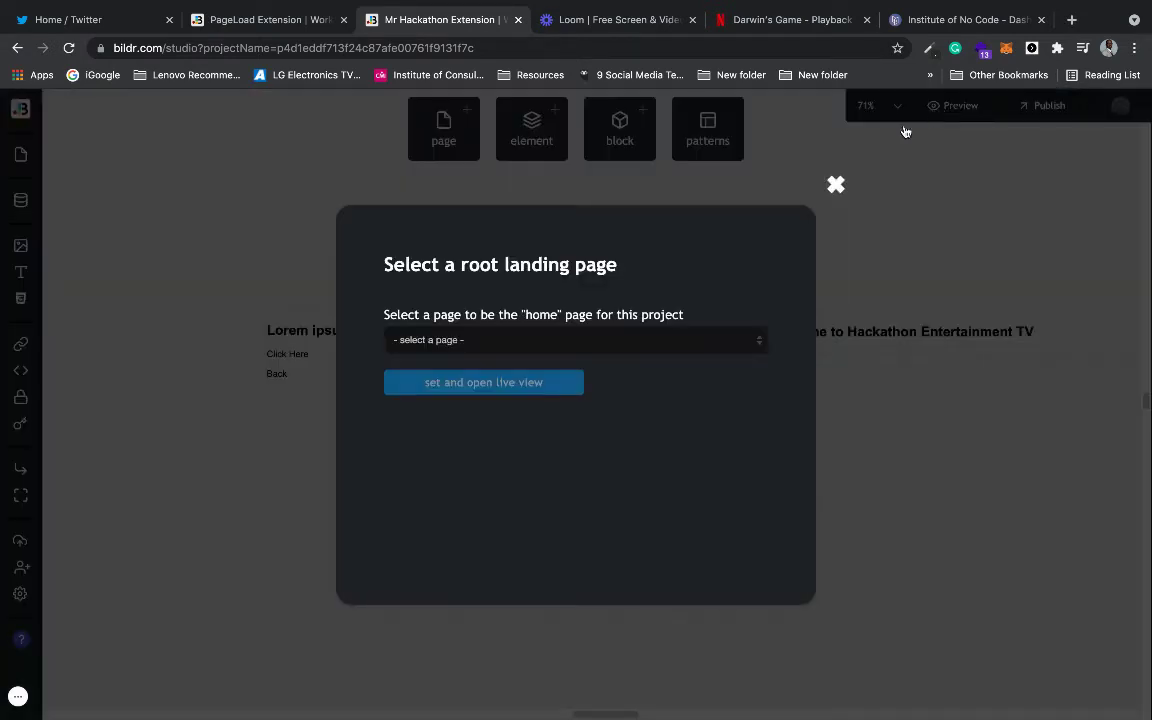
pyautogui.click(661, 339)
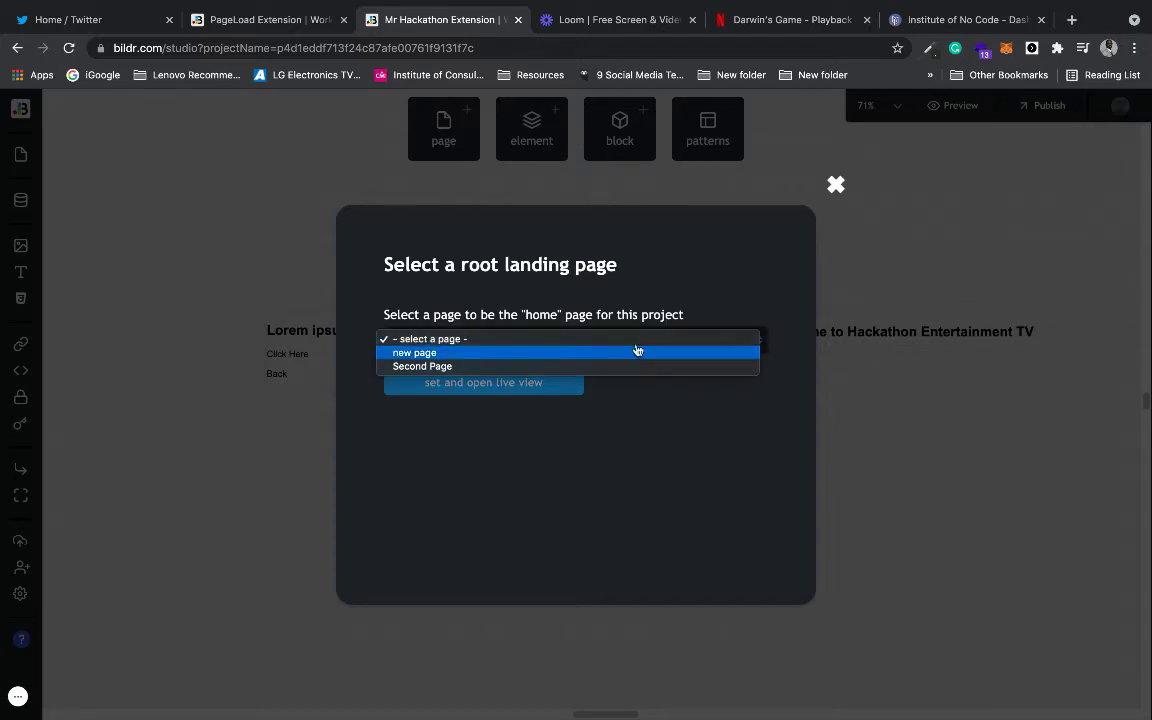
pyautogui.click(838, 185)
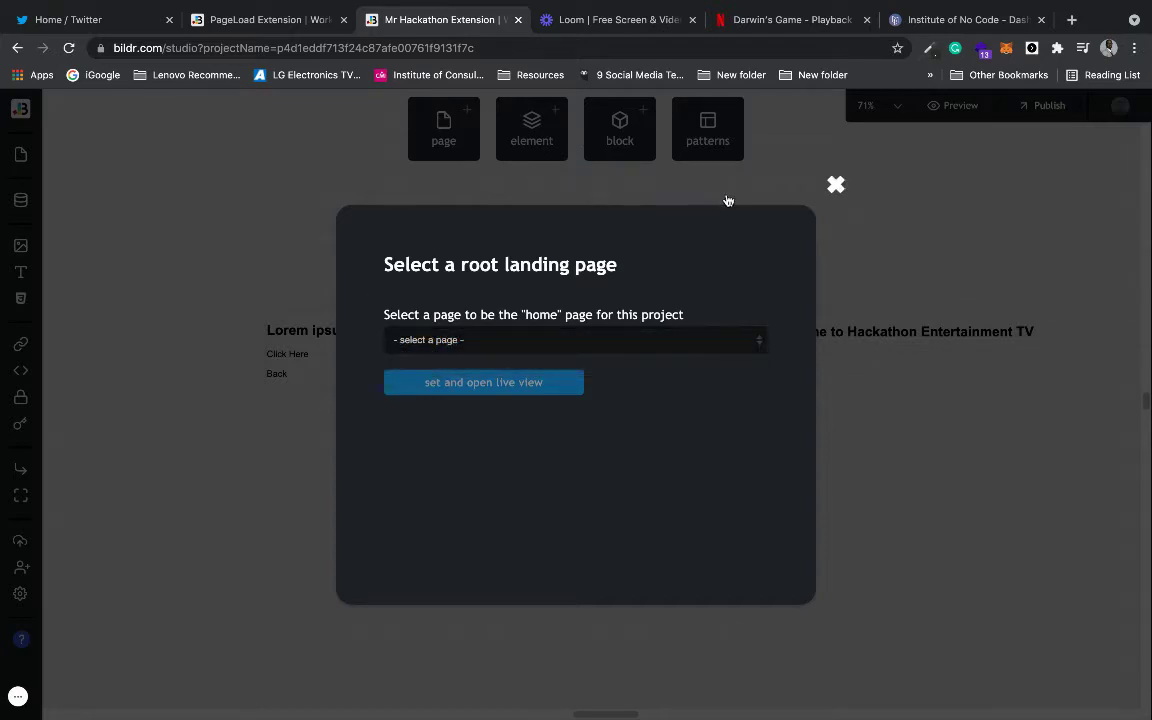
pyautogui.click(836, 184)
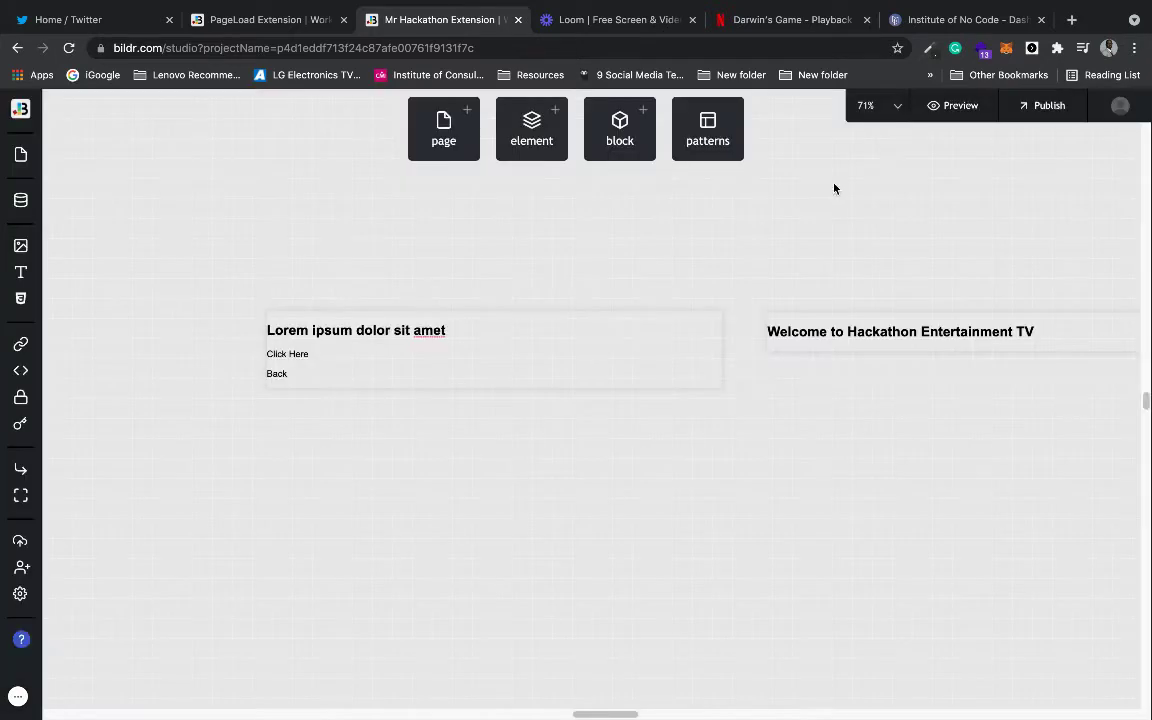
# - Change the original page's name and its browser tab title to "Home Page" in the page properties
pyautogui.click(666, 388)
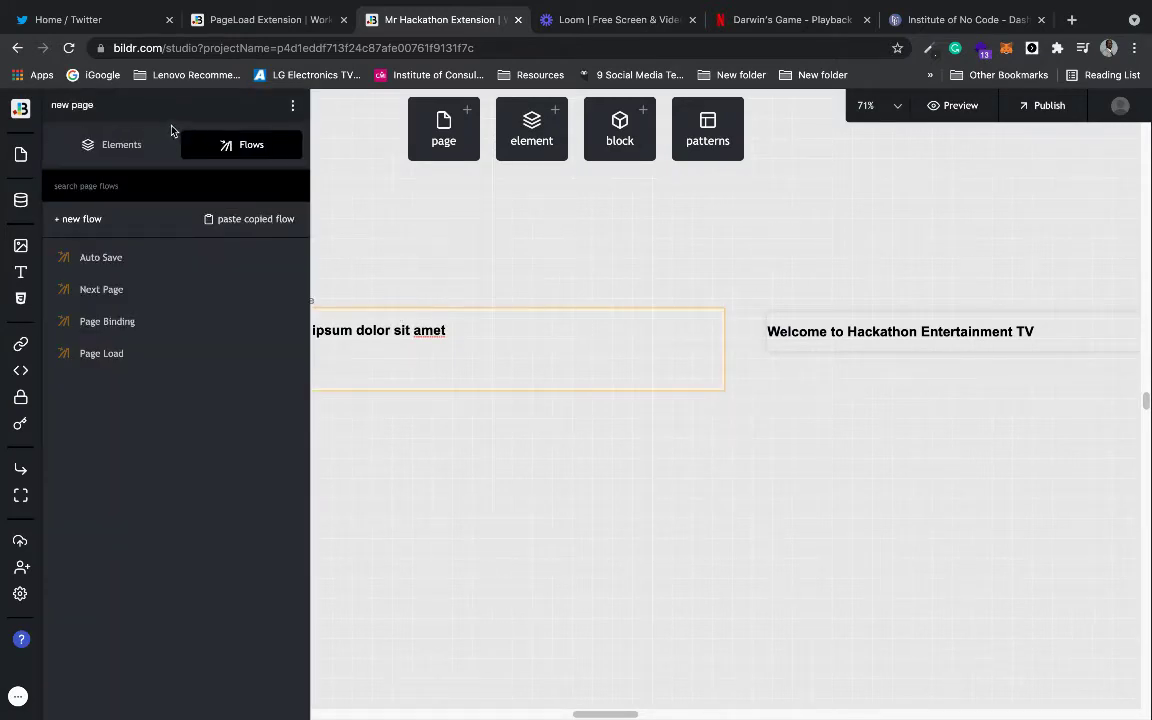
pyautogui.click(293, 107)
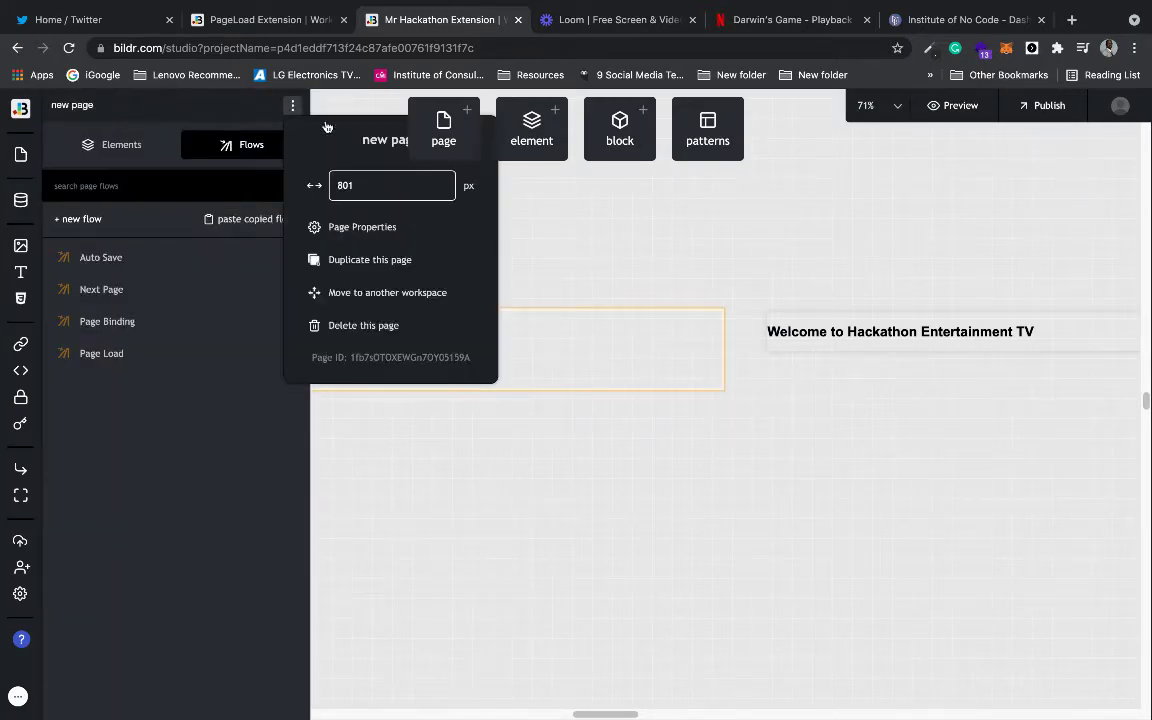
pyautogui.click(381, 228)
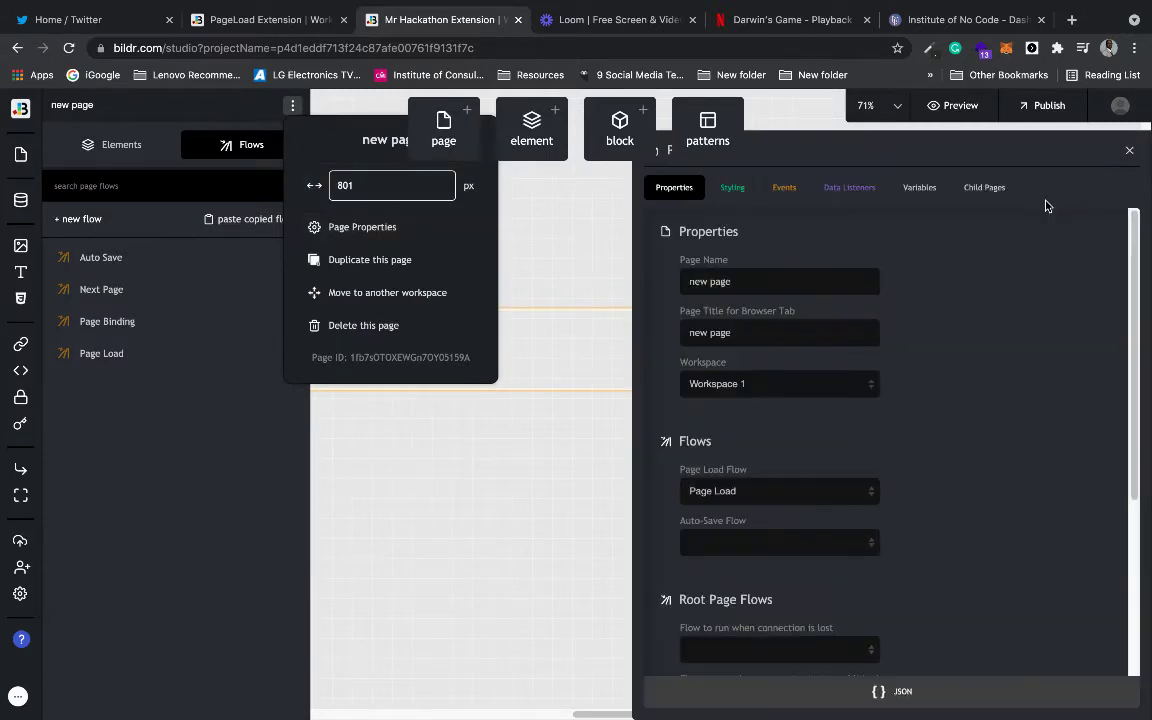
pyautogui.moveTo(774, 282); pyautogui.dragTo(685, 281)
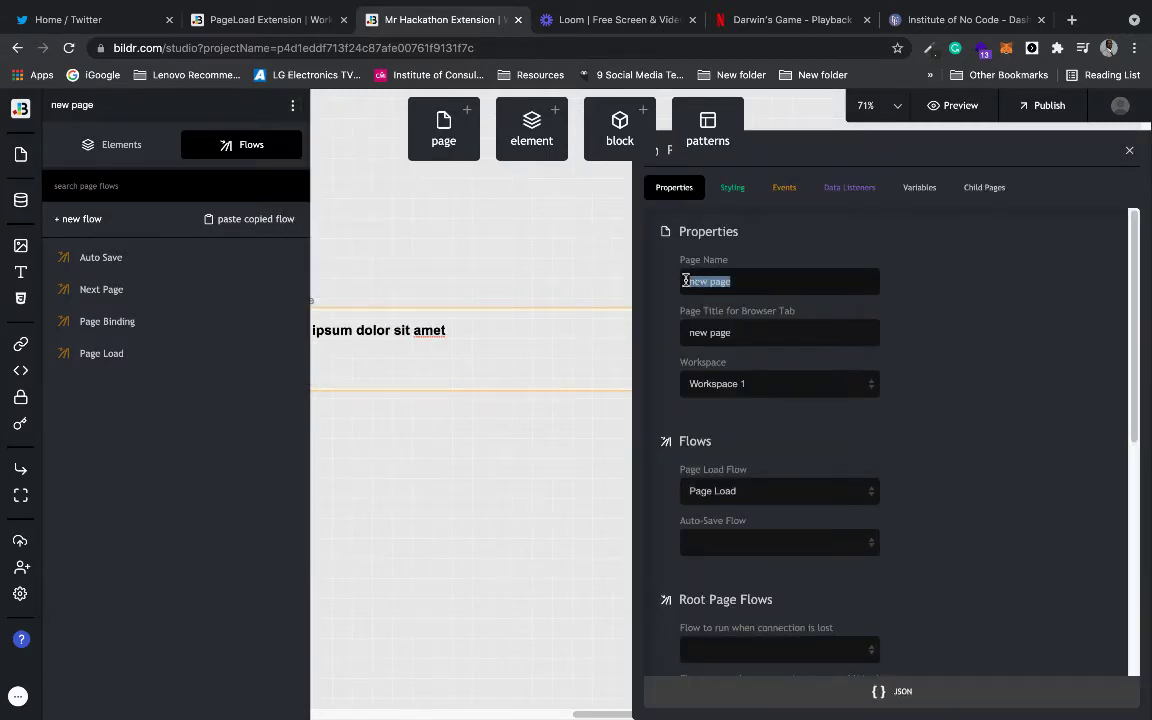
pyautogui.write('Home P')
pyautogui.press('BackSpace')
pyautogui.press('BackSpace')
pyautogui.write('p')
pyautogui.press('BackSpace')
pyautogui.press('BackSpace')
pyautogui.write('Page')
pyautogui.moveTo(730, 333); pyautogui.dragTo(653, 334)
pyautogui.write('Ho')
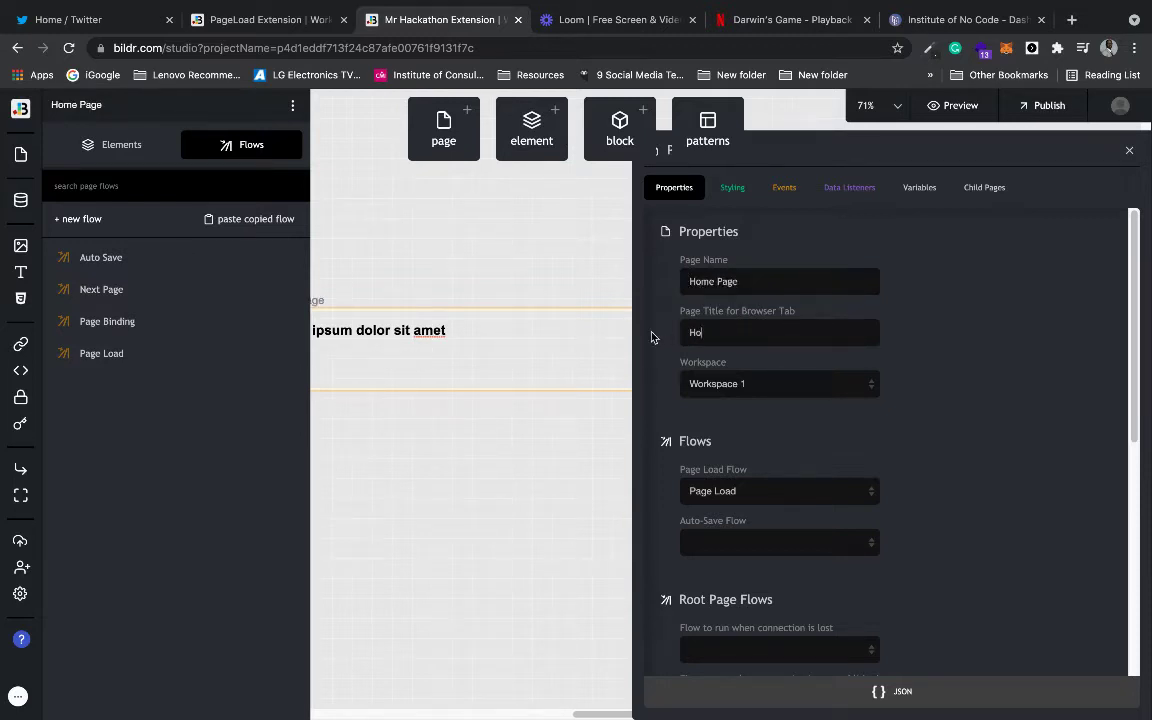
pyautogui.write('me Page')
pyautogui.click(521, 511)
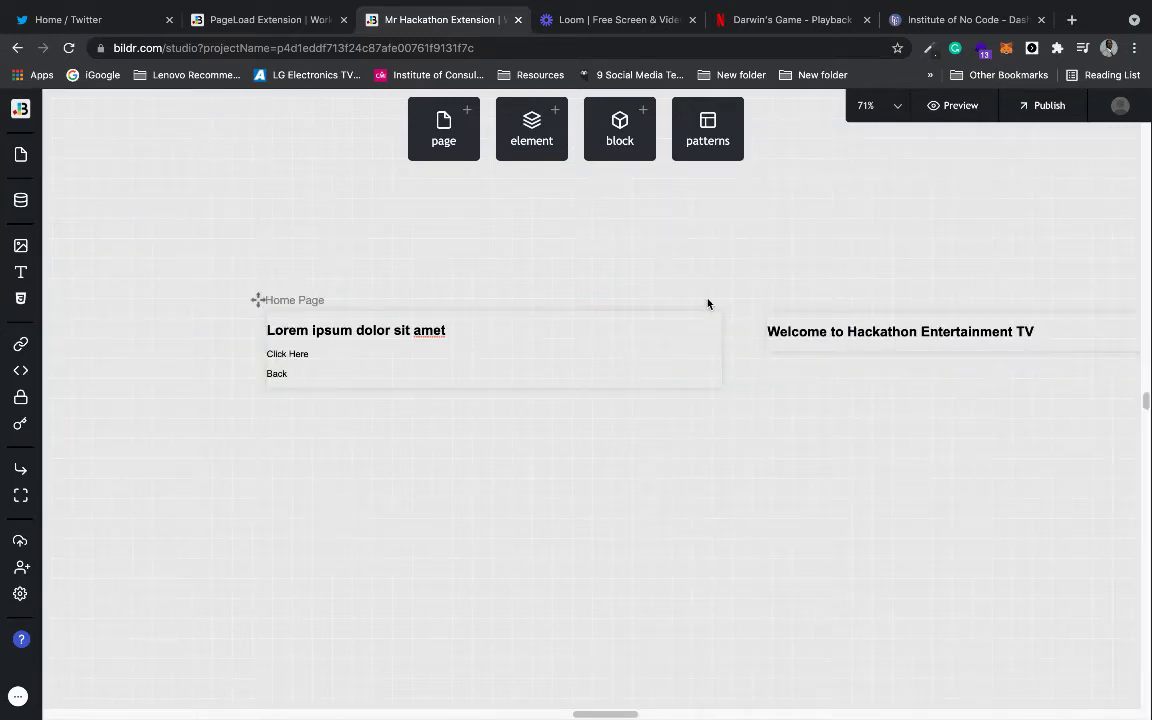
# - Set Home Page as the project's root landing page, and check its live view before returning to the Mr Hackathon Extension project
pyautogui.click(948, 106)
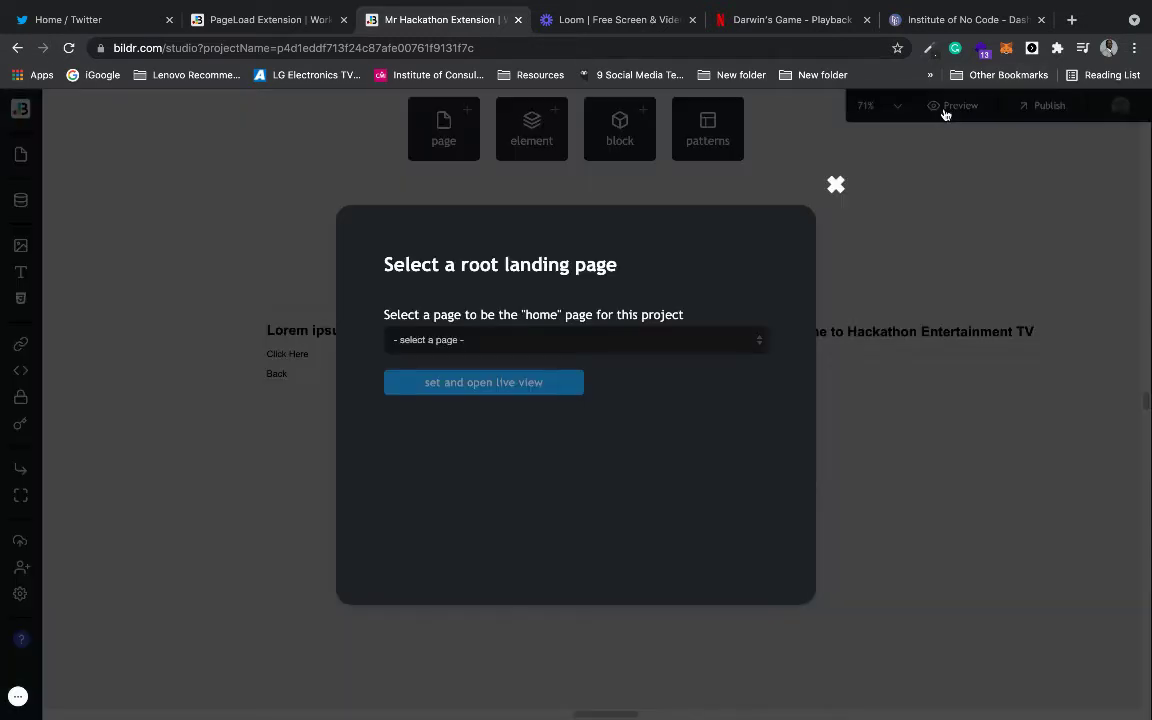
pyautogui.click(650, 342)
pyautogui.click(633, 355)
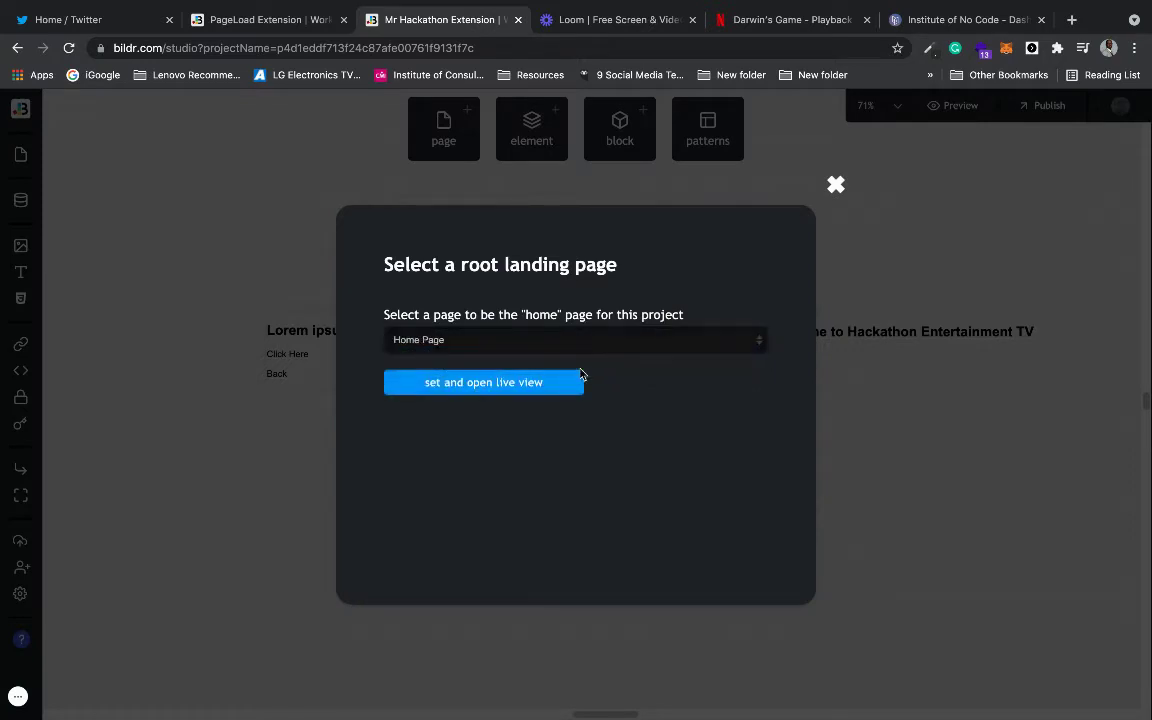
pyautogui.click(512, 390)
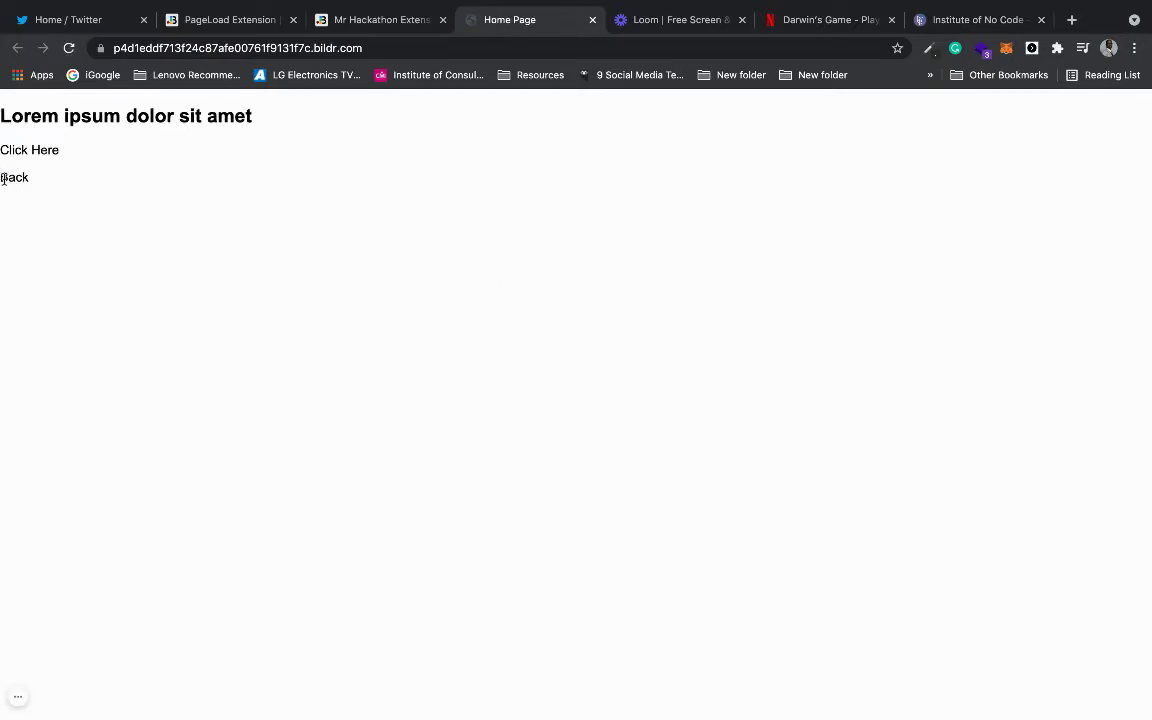
pyautogui.moveTo(1, 180); pyautogui.dragTo(29, 184)
pyautogui.click(397, 27)
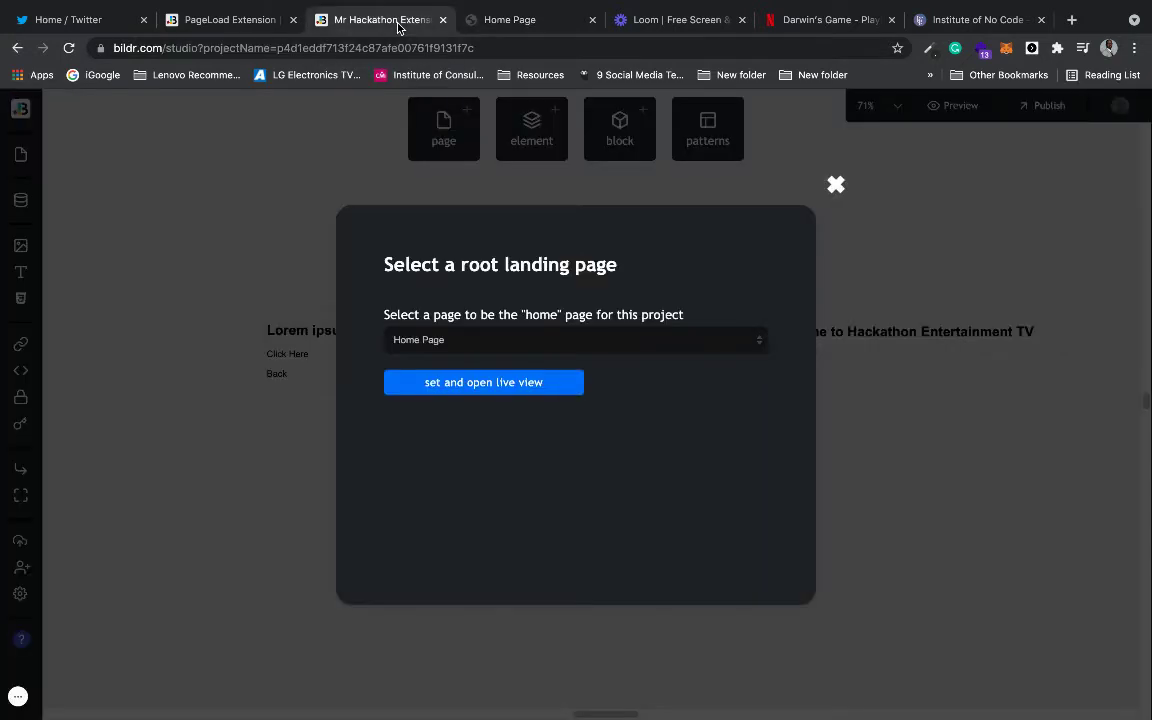
# - Add an "Element - hide - completely -" action to Home Page's Page Load flow and set its element to Next
pyautogui.click(298, 371)
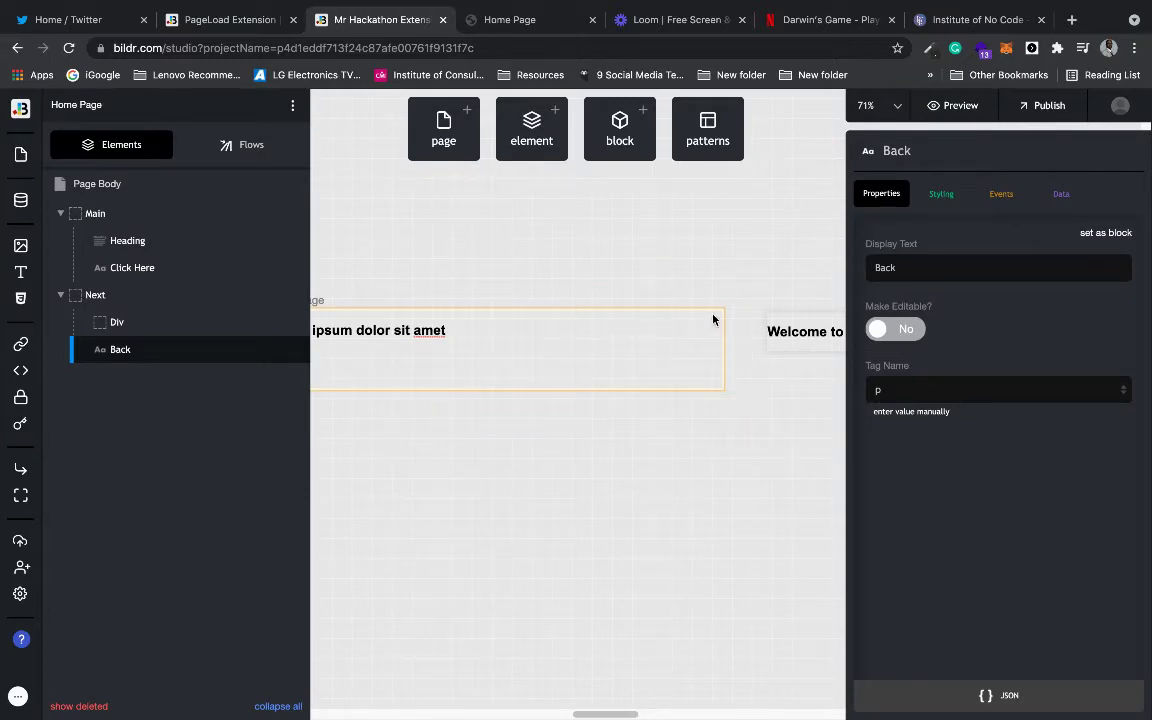
pyautogui.click(231, 145)
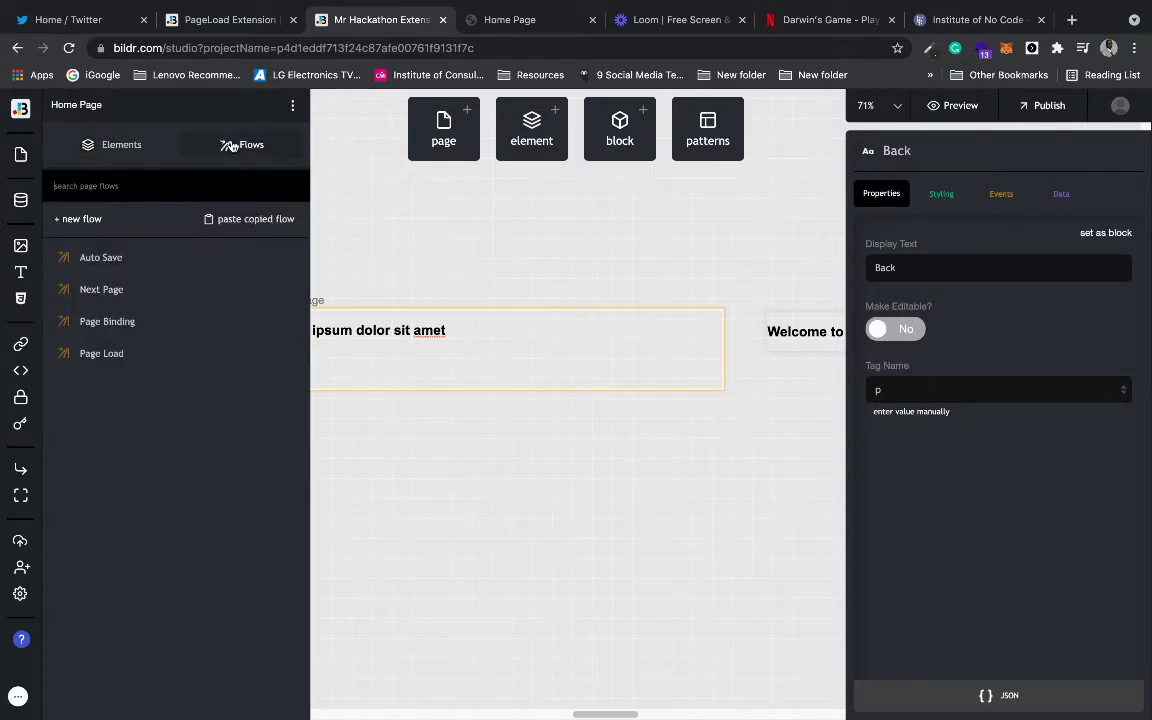
pyautogui.click(132, 366)
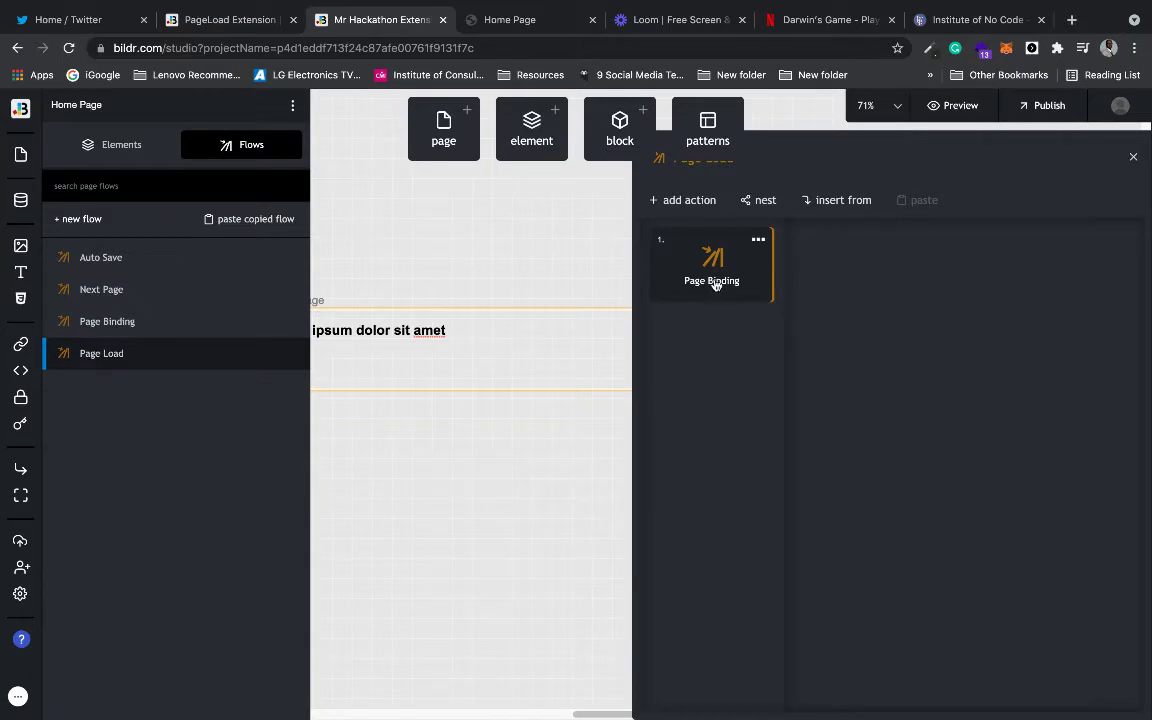
pyautogui.click(687, 202)
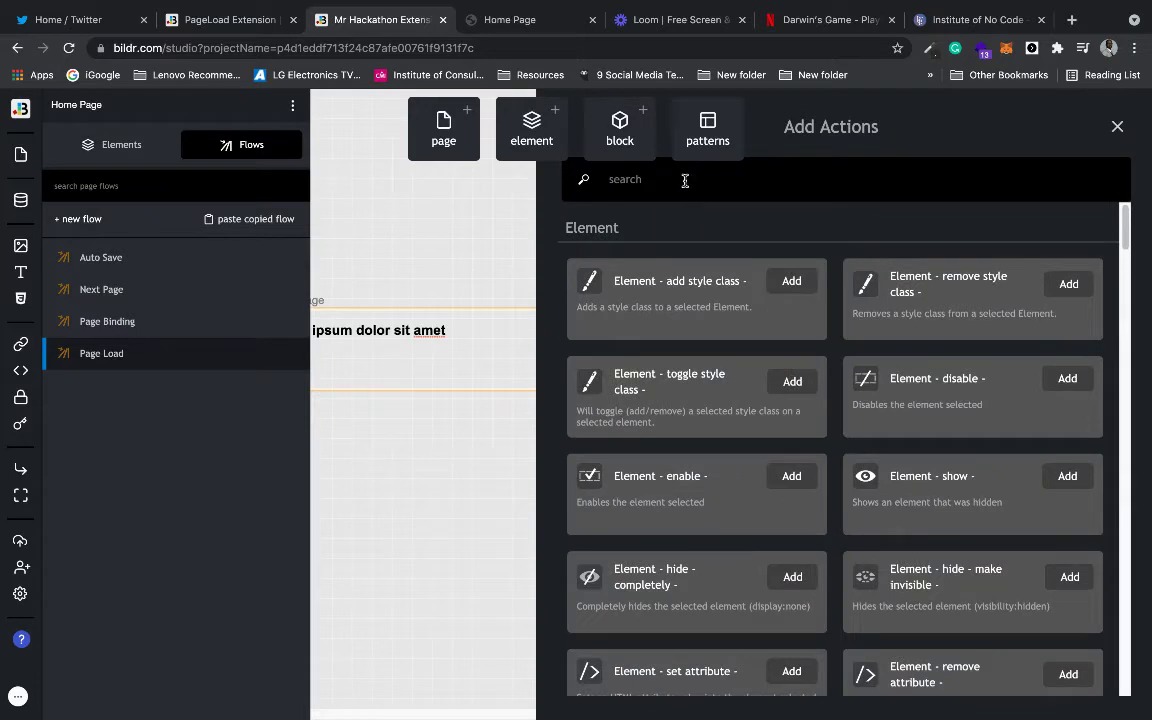
pyautogui.click(685, 180)
pyautogui.write('hide')
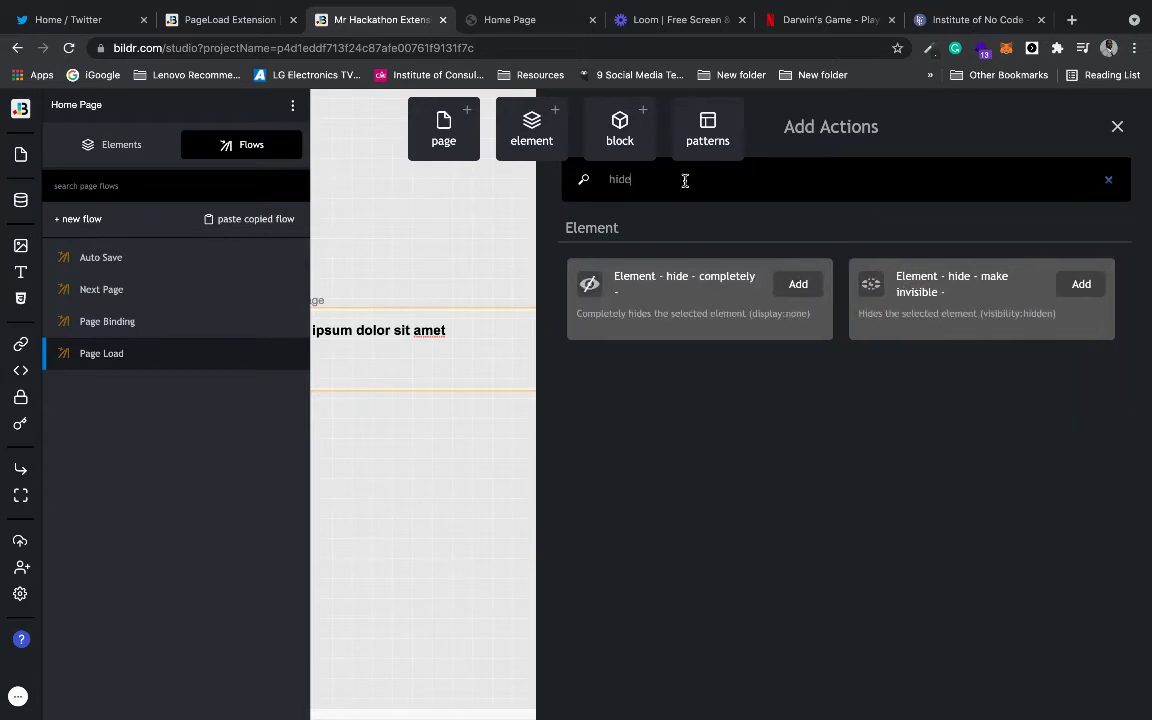
pyautogui.click(795, 285)
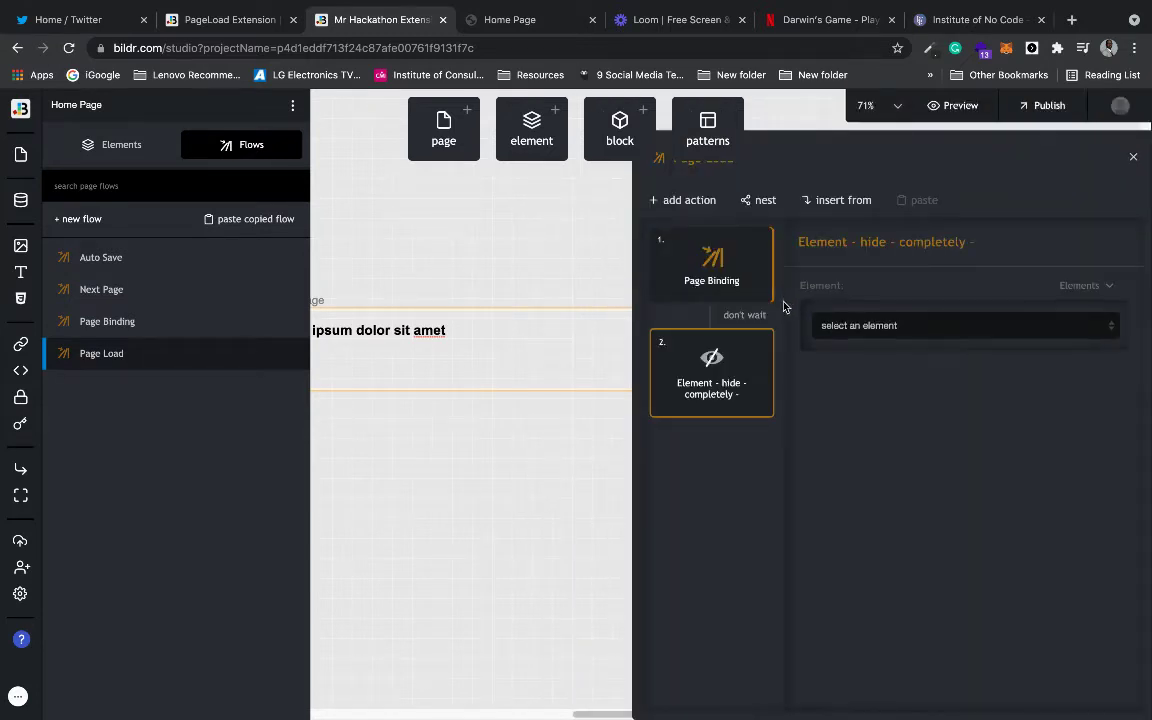
pyautogui.click(901, 328)
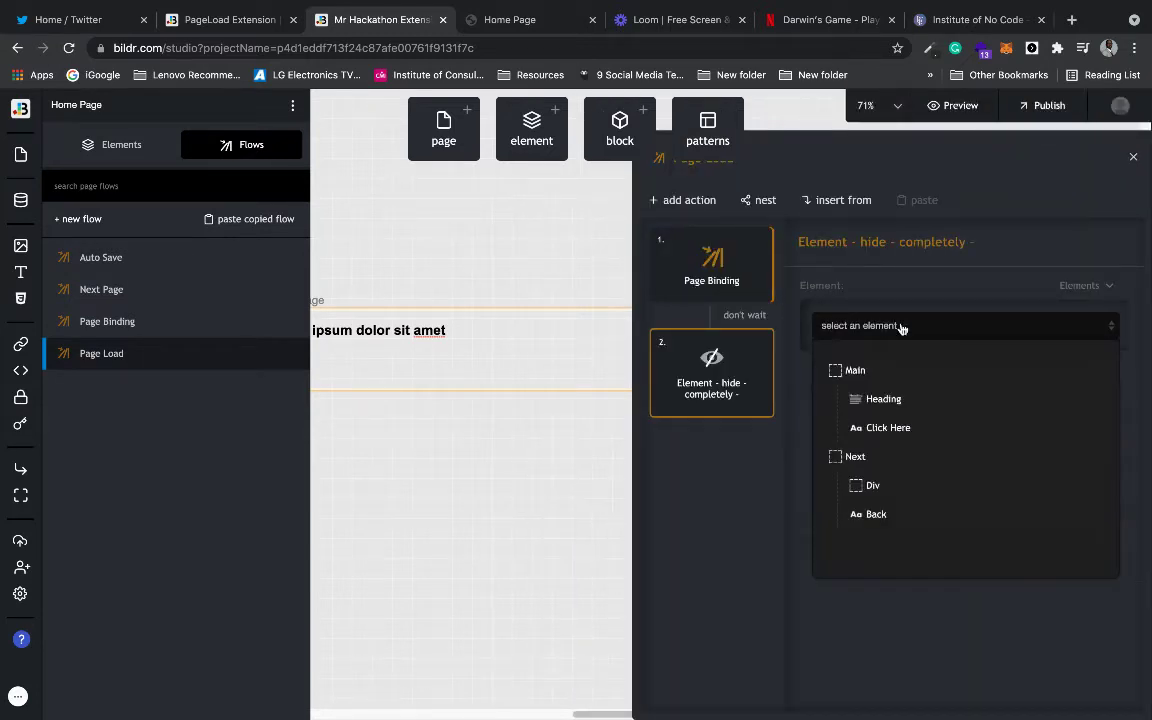
pyautogui.click(895, 458)
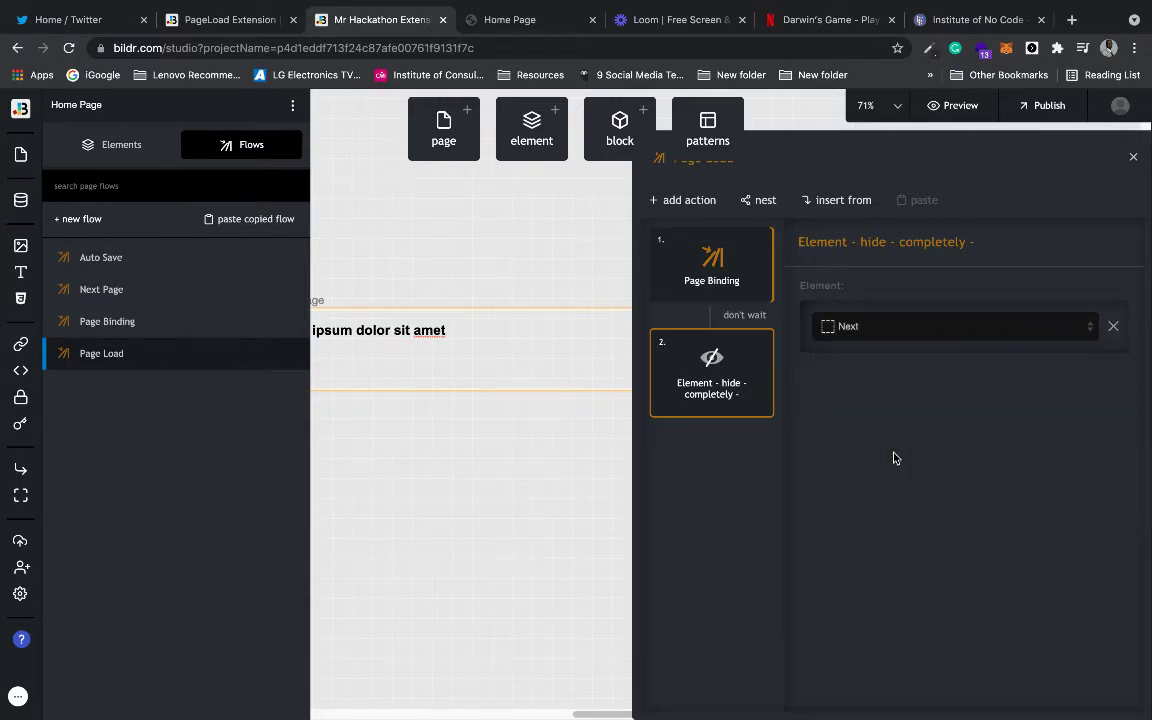
pyautogui.click(532, 464)
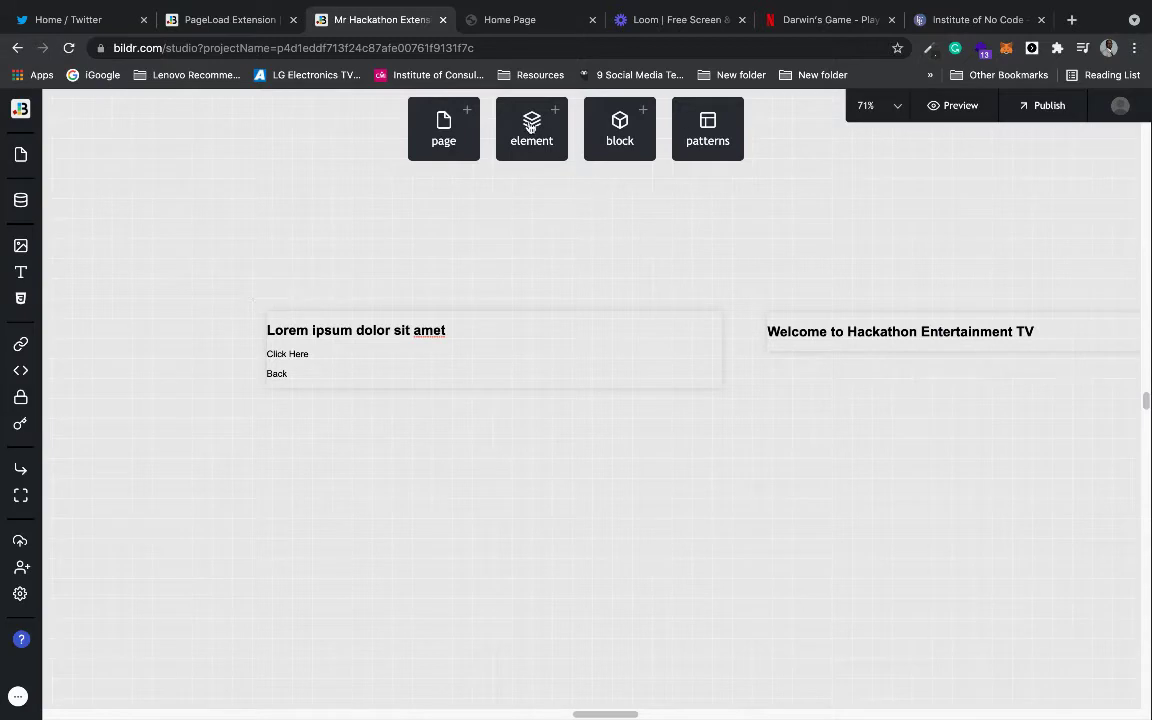
# - Reload the live Home Page to check its loaded content, and return to the Mr Hackathon Extension project
pyautogui.click(501, 22)
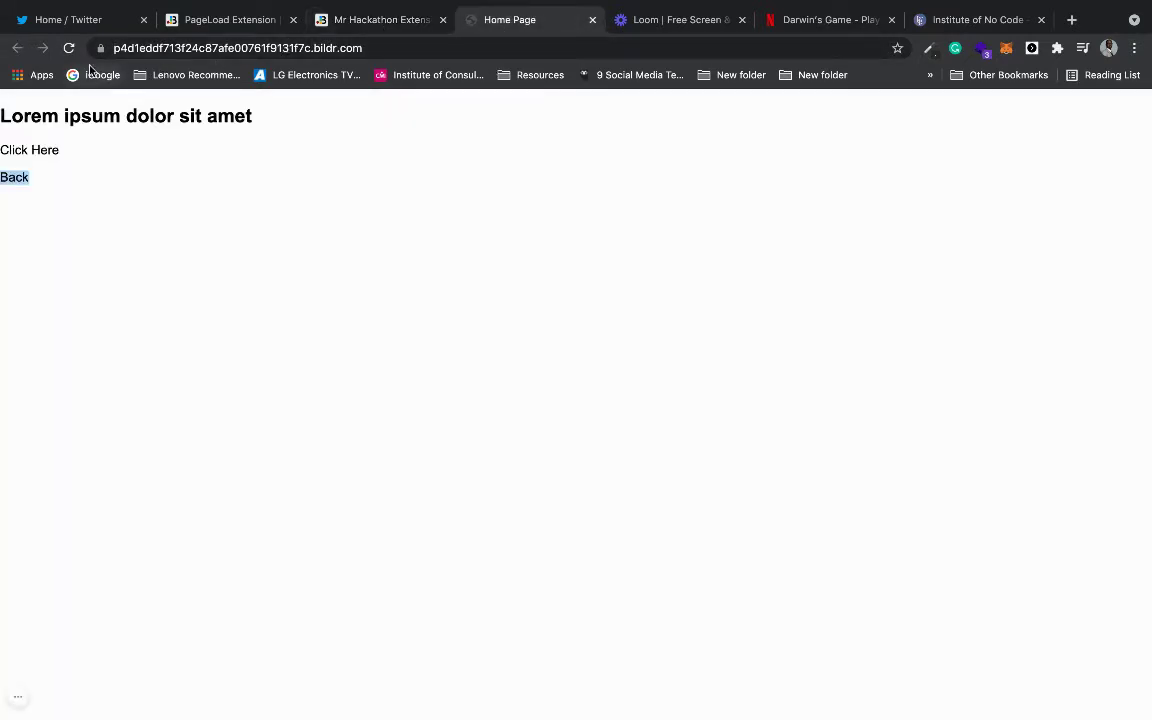
pyautogui.click(68, 49)
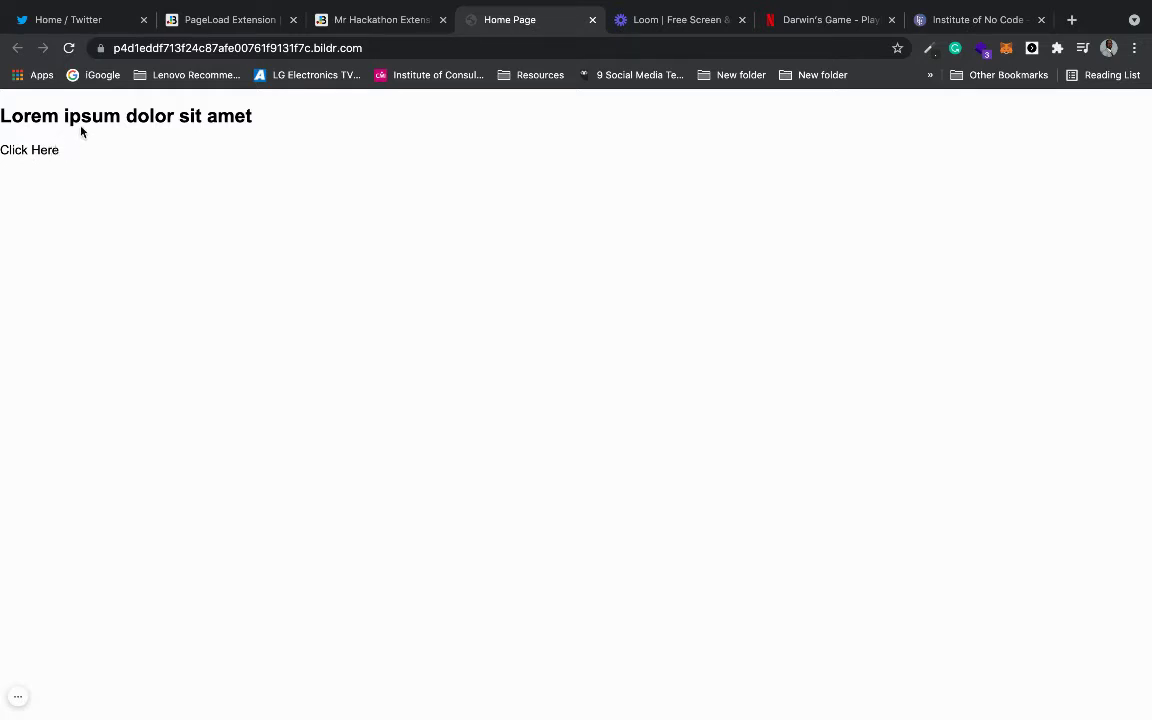
pyautogui.click(389, 31)
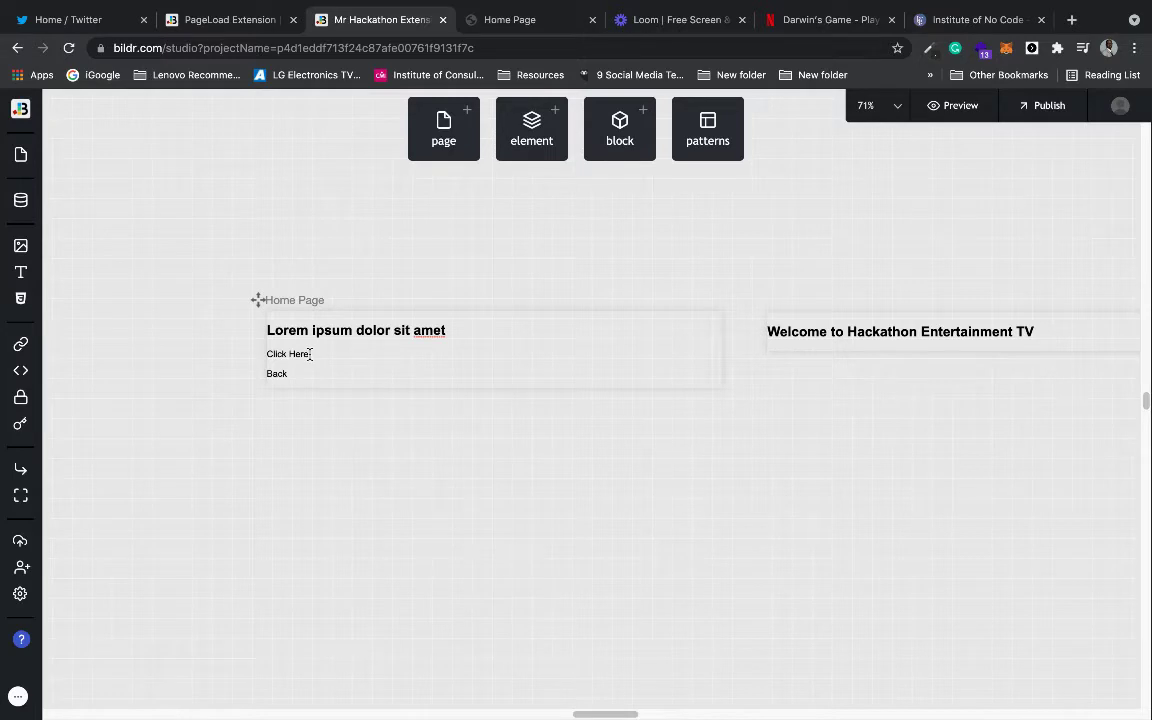
# - Assign the Next Page flow to the click event of Home Page's Click Here text
pyautogui.click(300, 354)
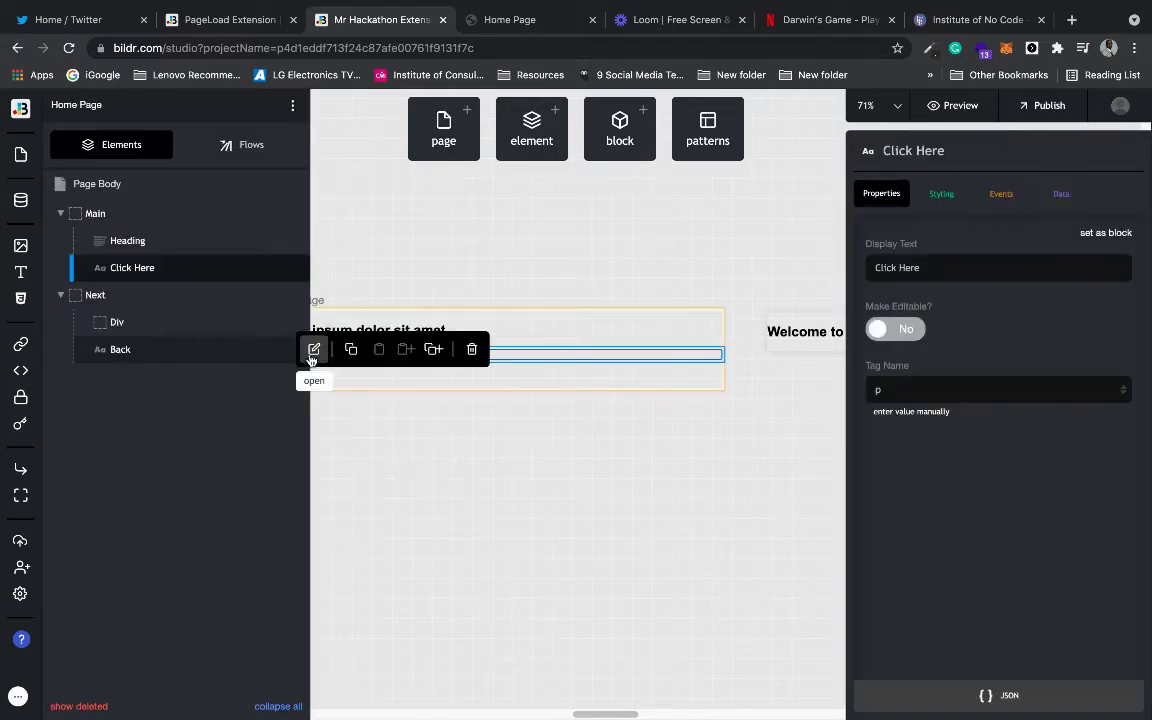
pyautogui.click(245, 148)
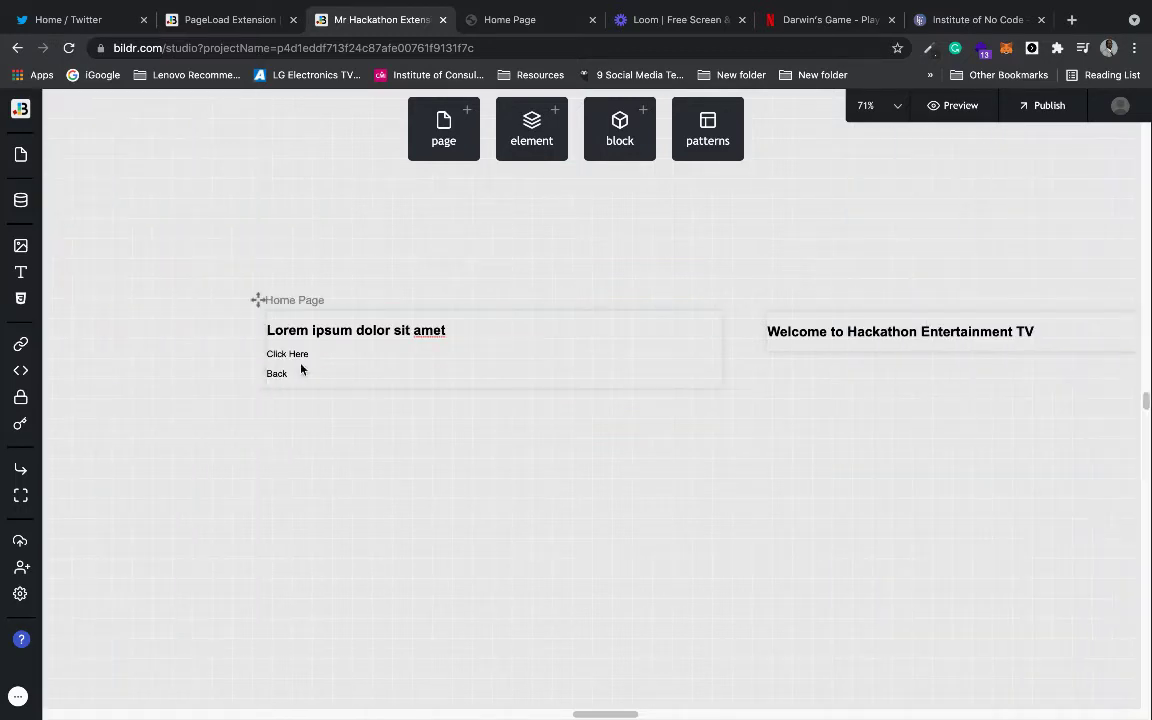
pyautogui.click(312, 354)
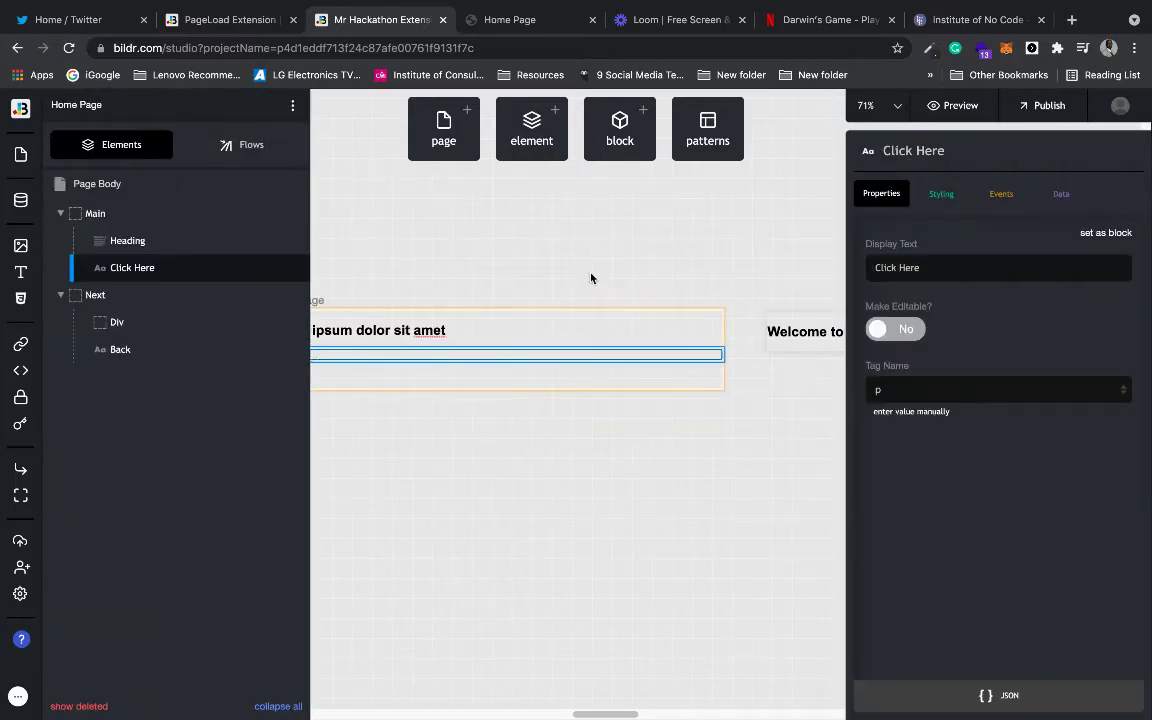
pyautogui.click(1003, 193)
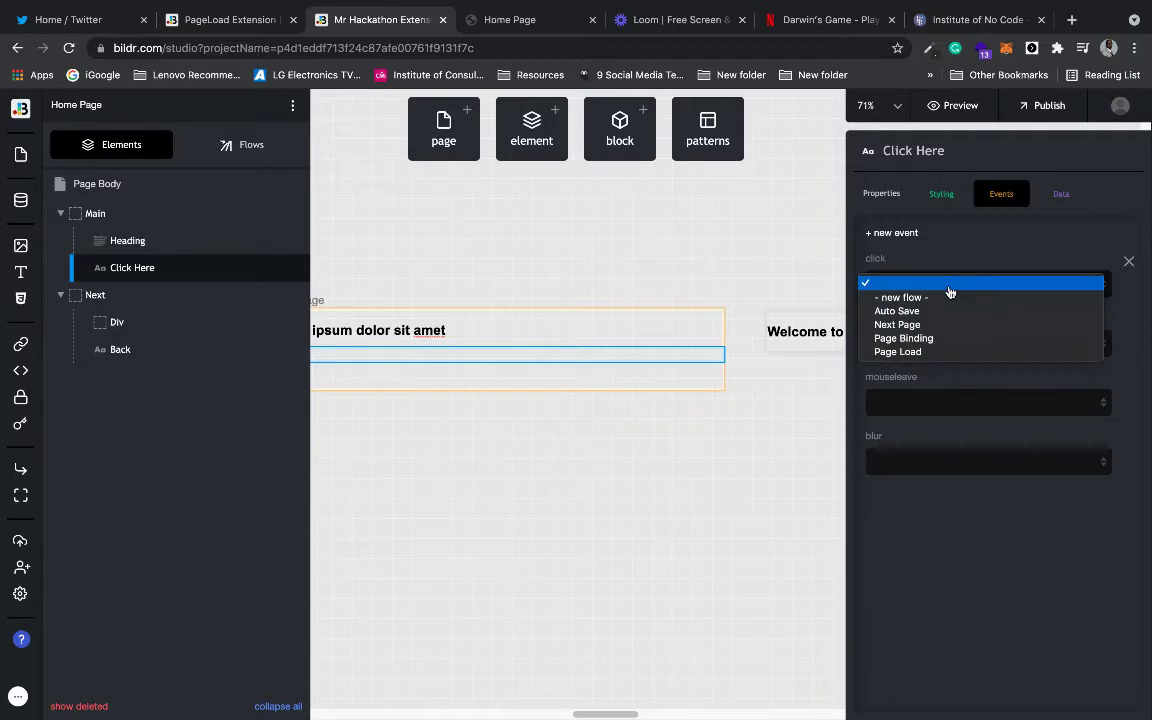
pyautogui.click(944, 324)
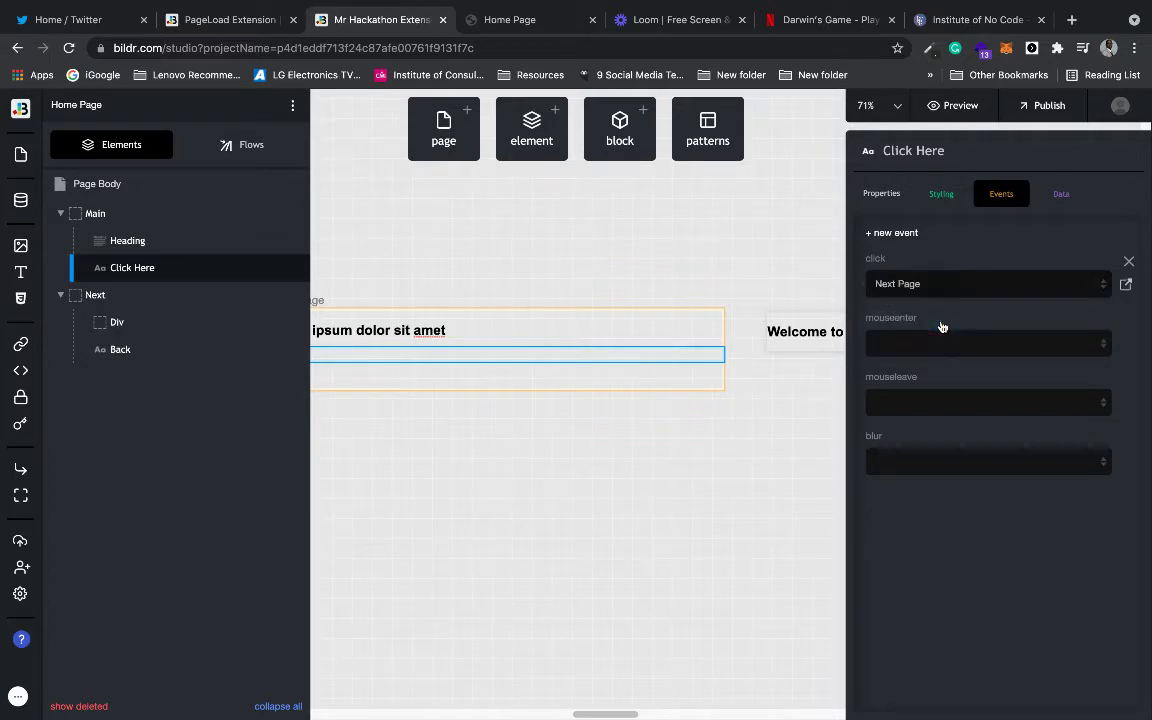
pyautogui.click(660, 276)
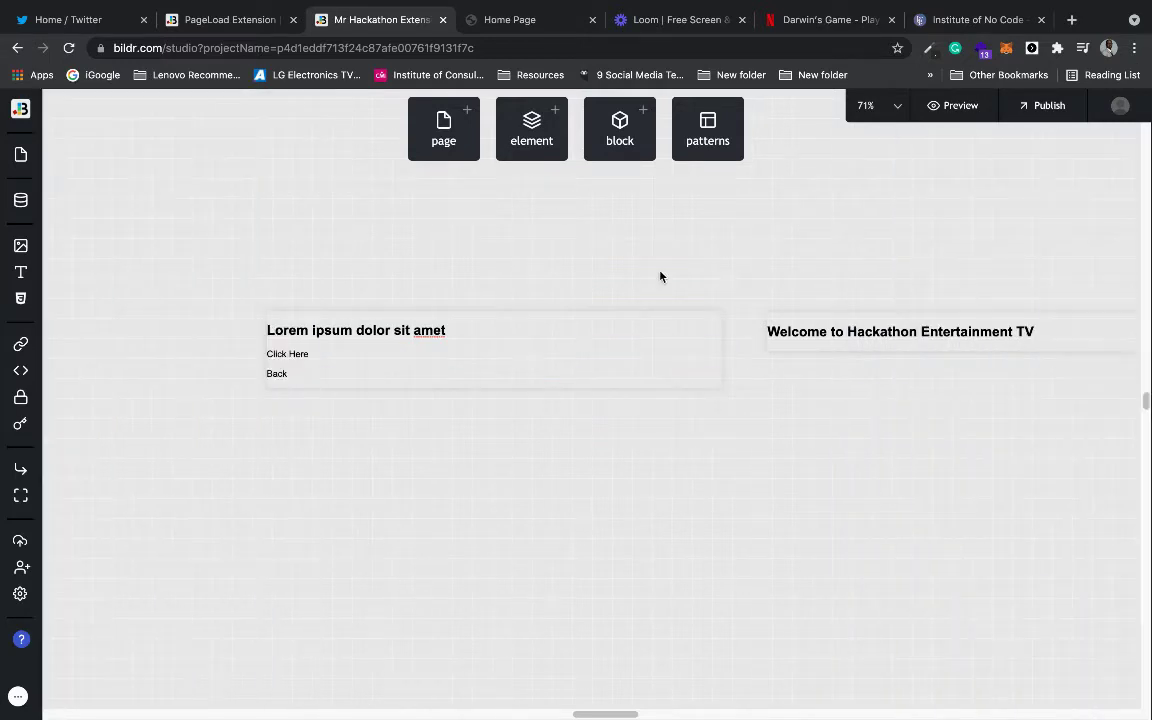
# - Review which elements the hide and show actions in Home Page's Next Page flow target
pyautogui.click(331, 354)
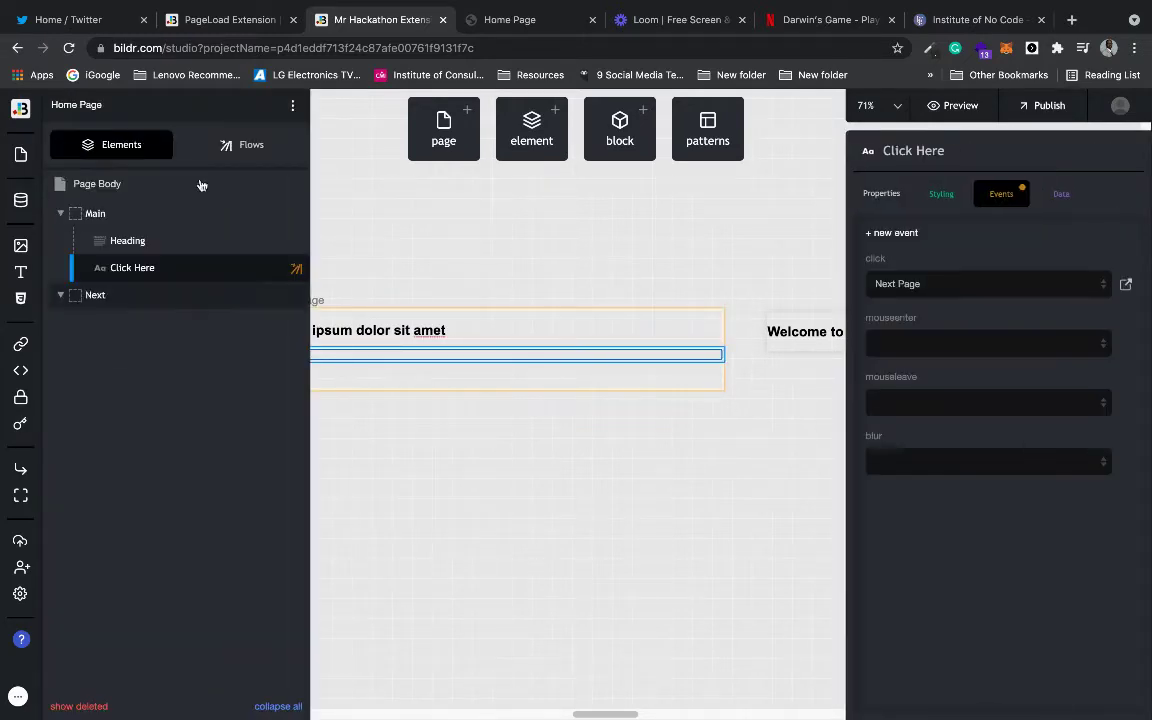
pyautogui.doubleClick(311, 354)
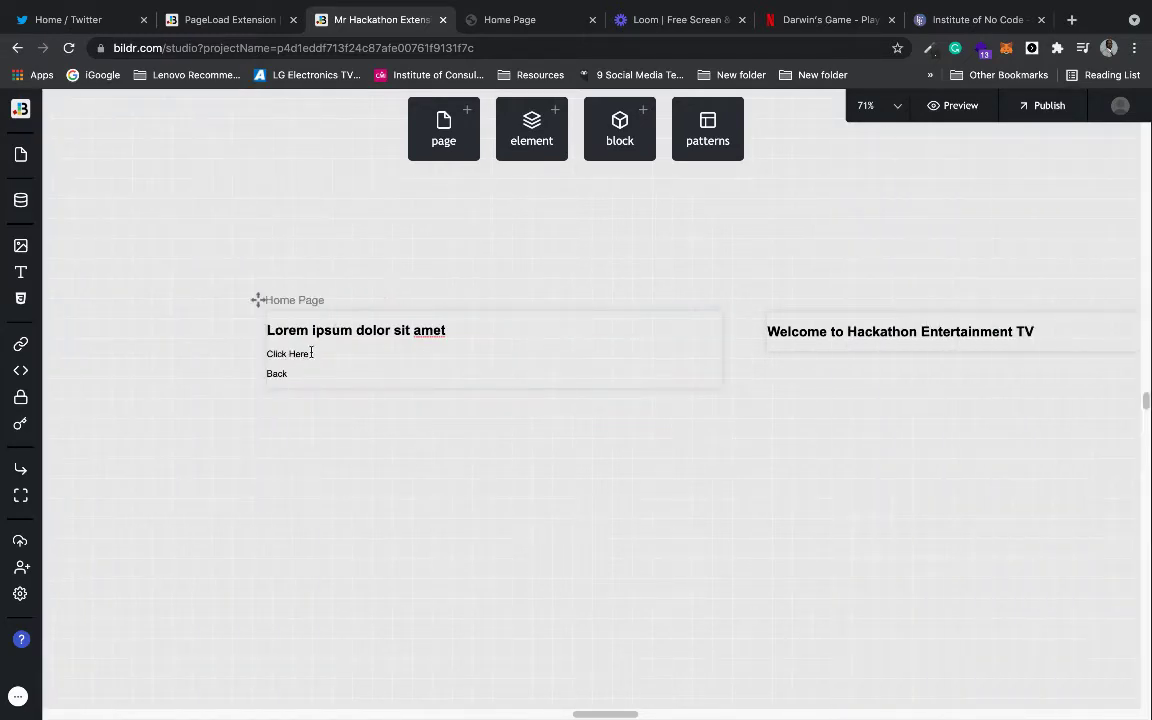
pyautogui.click(245, 146)
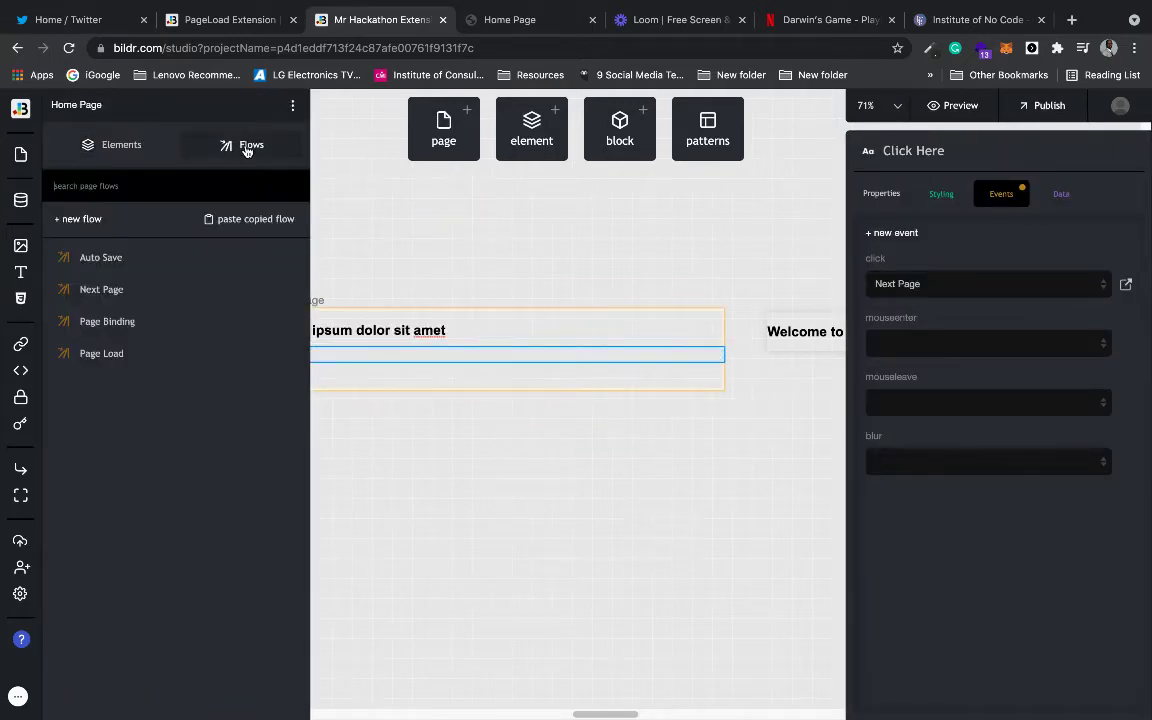
pyautogui.click(135, 291)
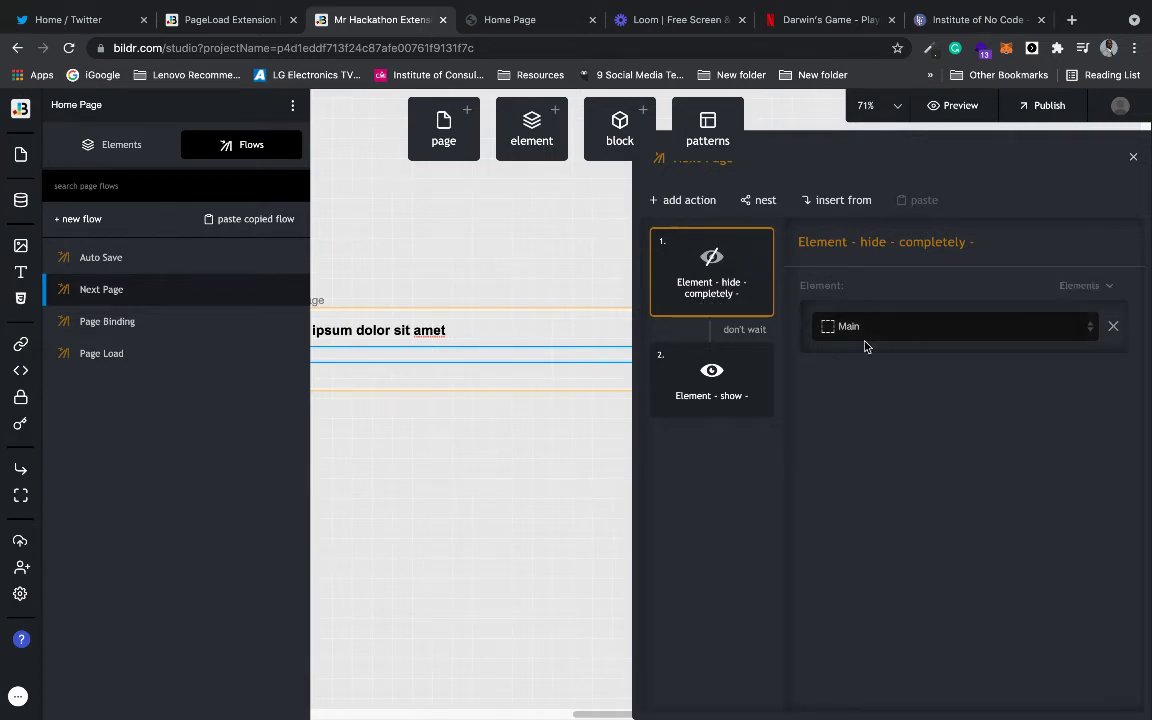
pyautogui.click(722, 399)
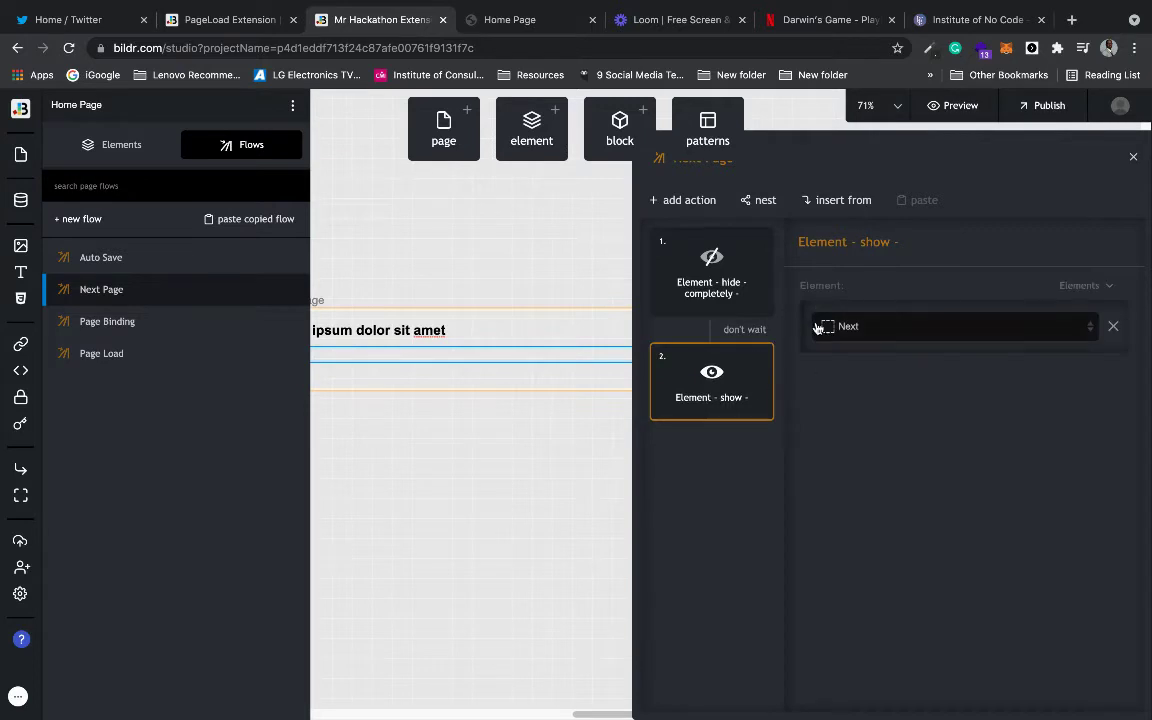
pyautogui.click(564, 268)
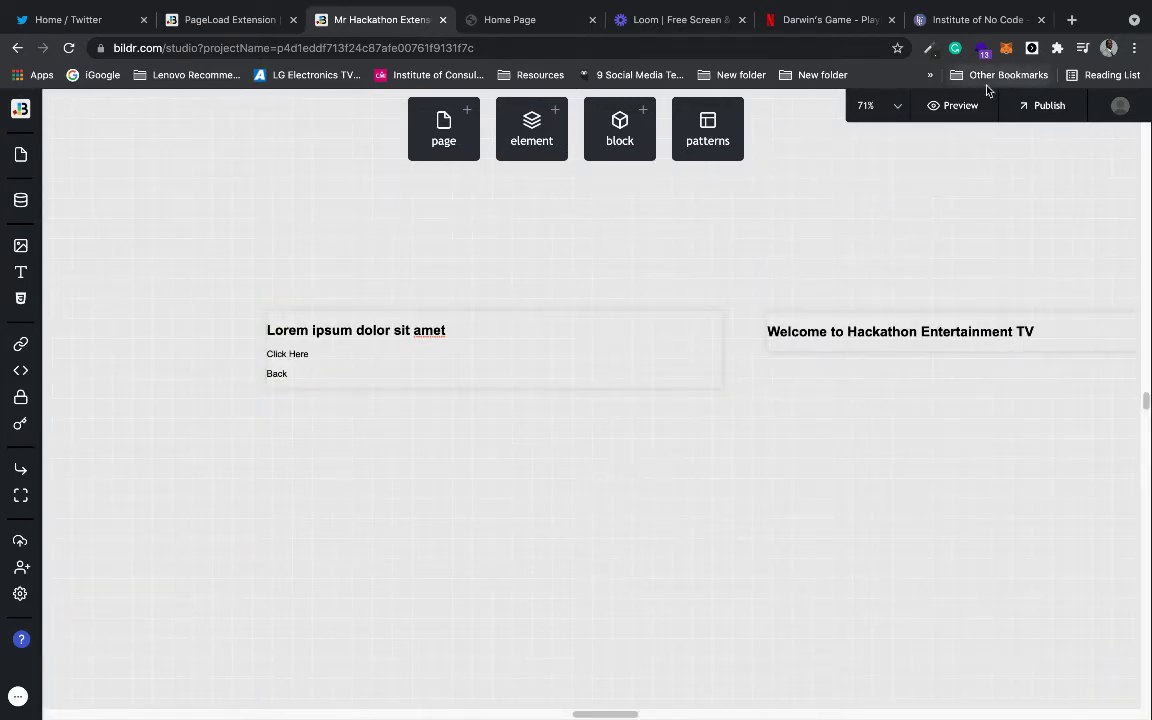
# - Reload the live Home Page, test its Click Here link, and return to the Mr Hackathon Extension project
pyautogui.moveTo(958, 103)
pyautogui.click(503, 20)
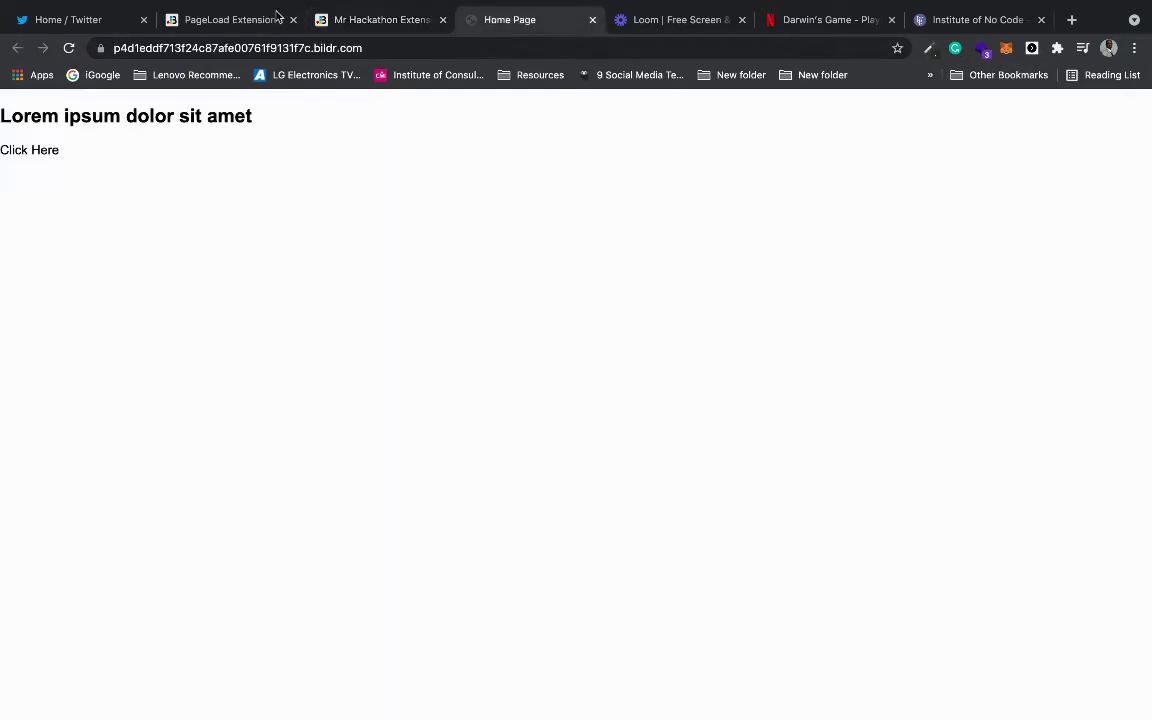
pyautogui.click(69, 48)
pyautogui.click(33, 149)
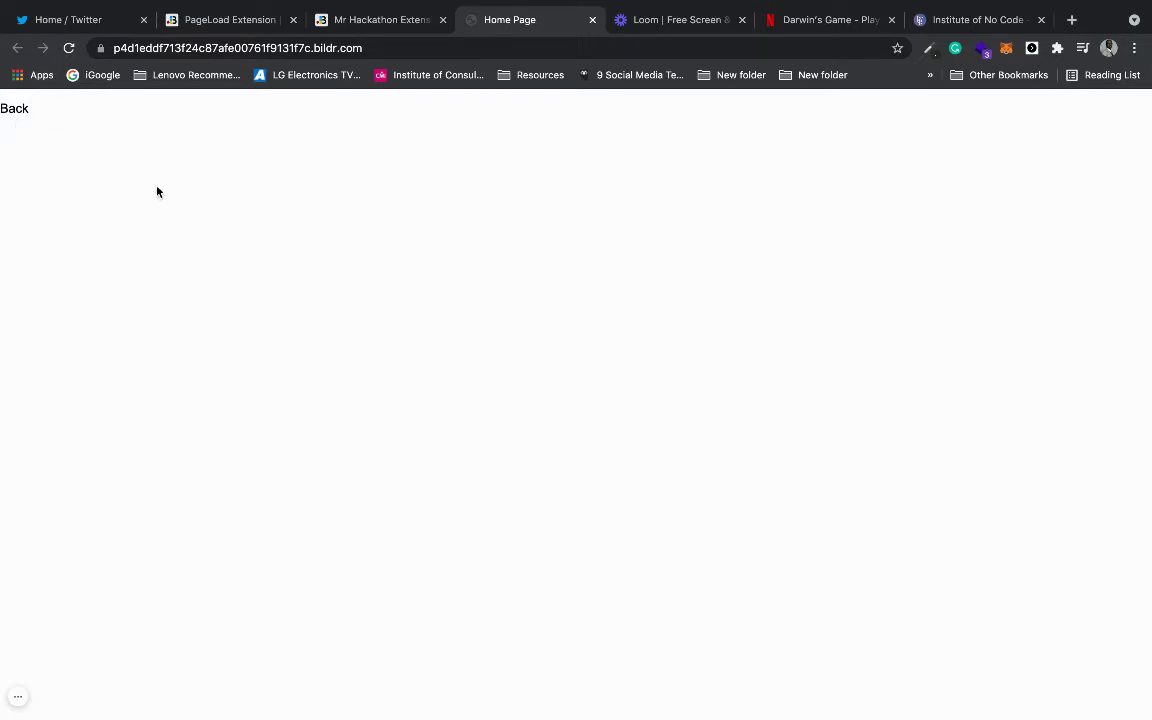
pyautogui.click(350, 27)
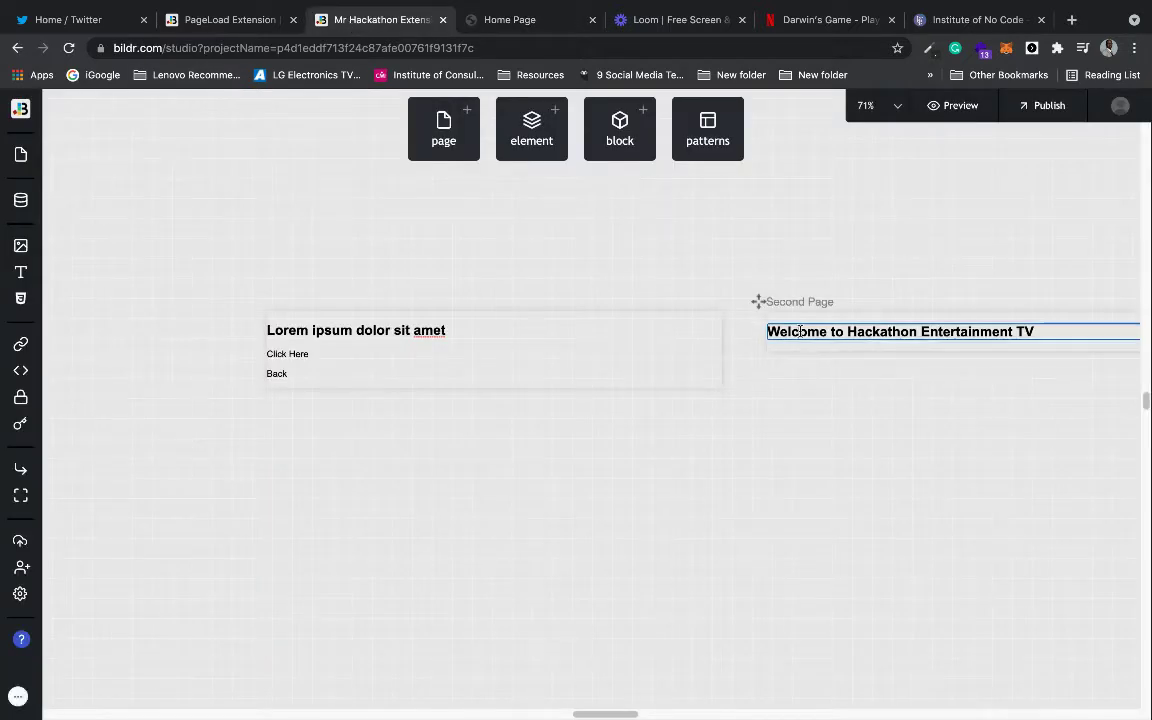
pyautogui.click(800, 331)
pyautogui.click(540, 353)
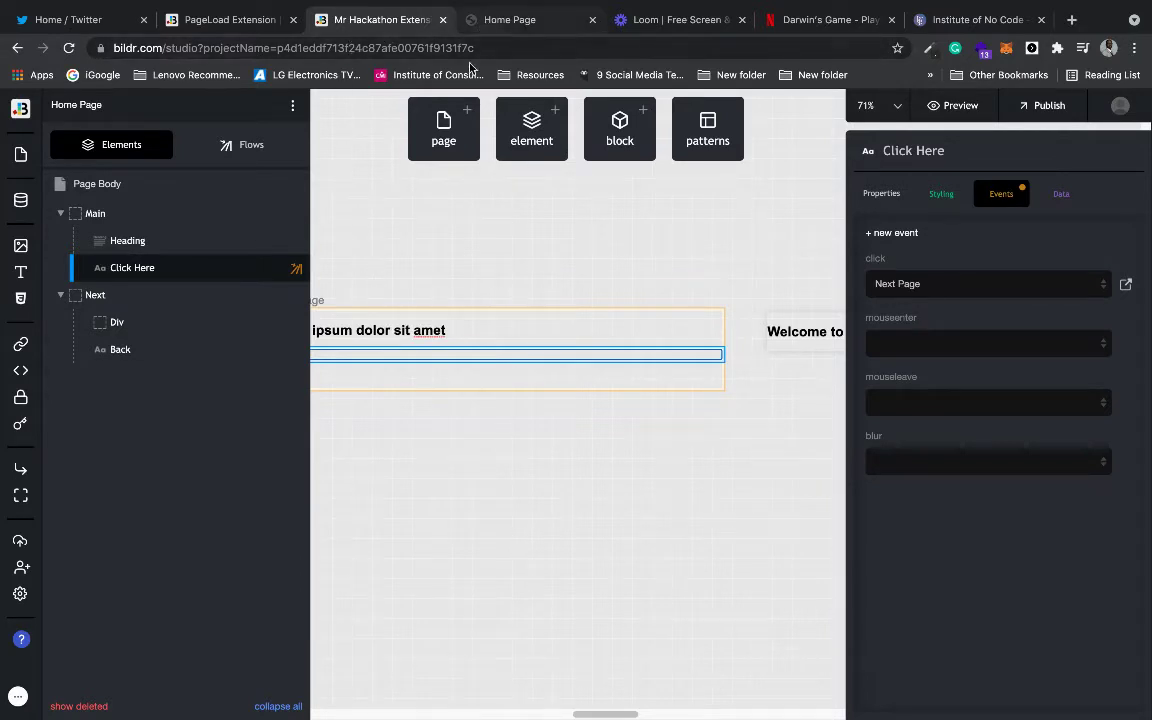
pyautogui.click(383, 231)
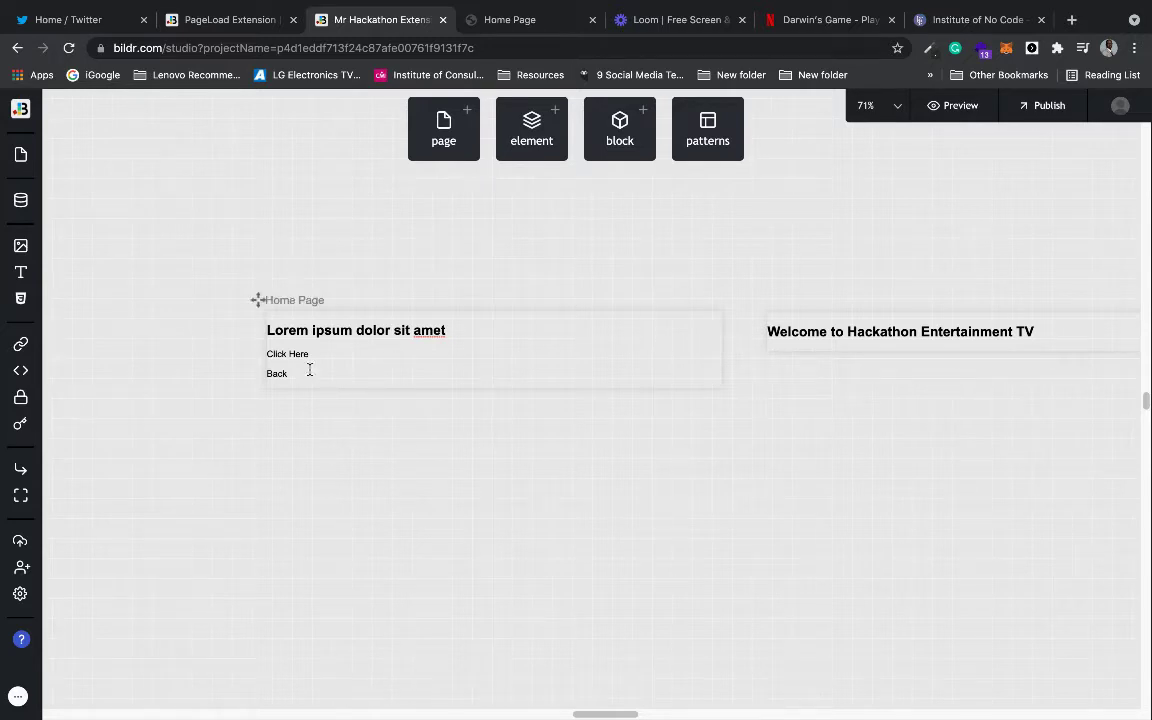
# - Examine Home Page's Page Load and Go To Next Page flows in the PageLoad Extension project, and return to the Mr Hackathon Extension project
pyautogui.click(241, 21)
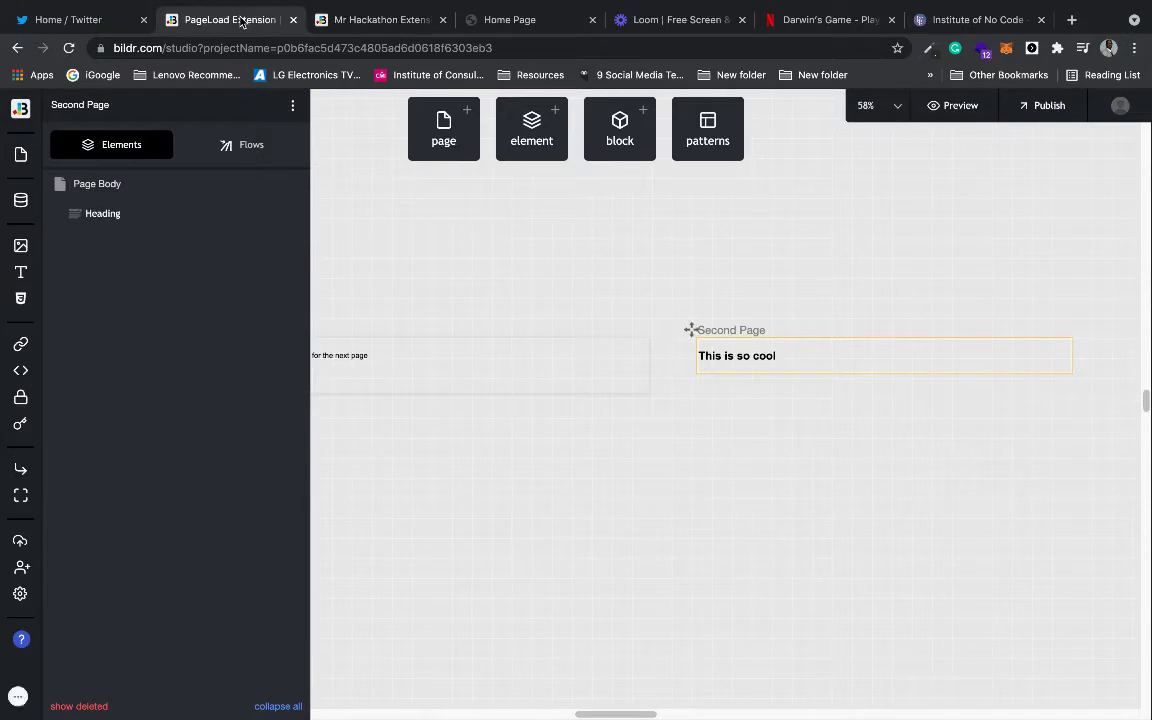
pyautogui.click(249, 146)
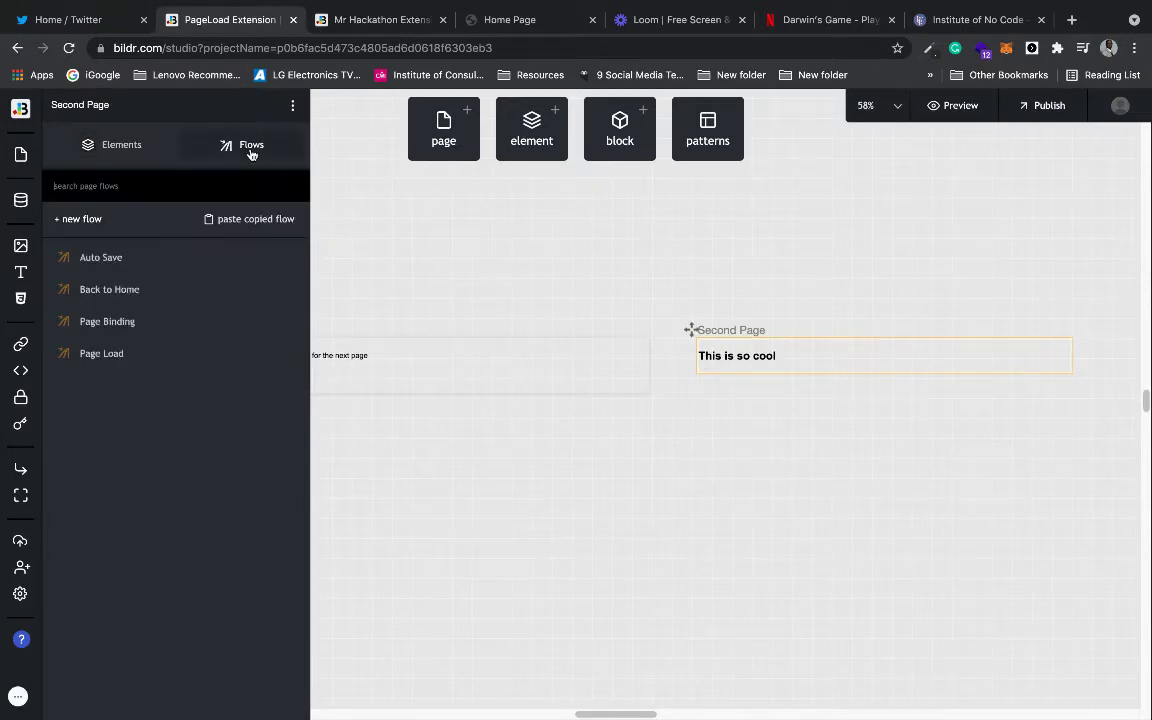
pyautogui.click(644, 376)
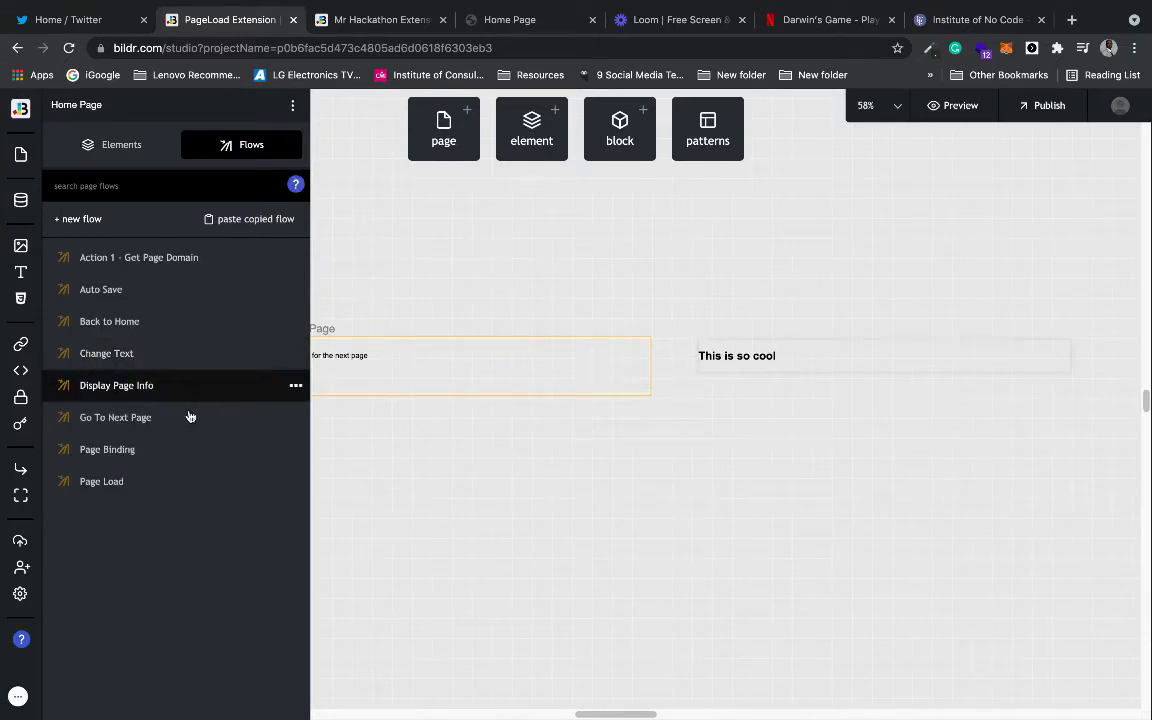
pyautogui.click(172, 481)
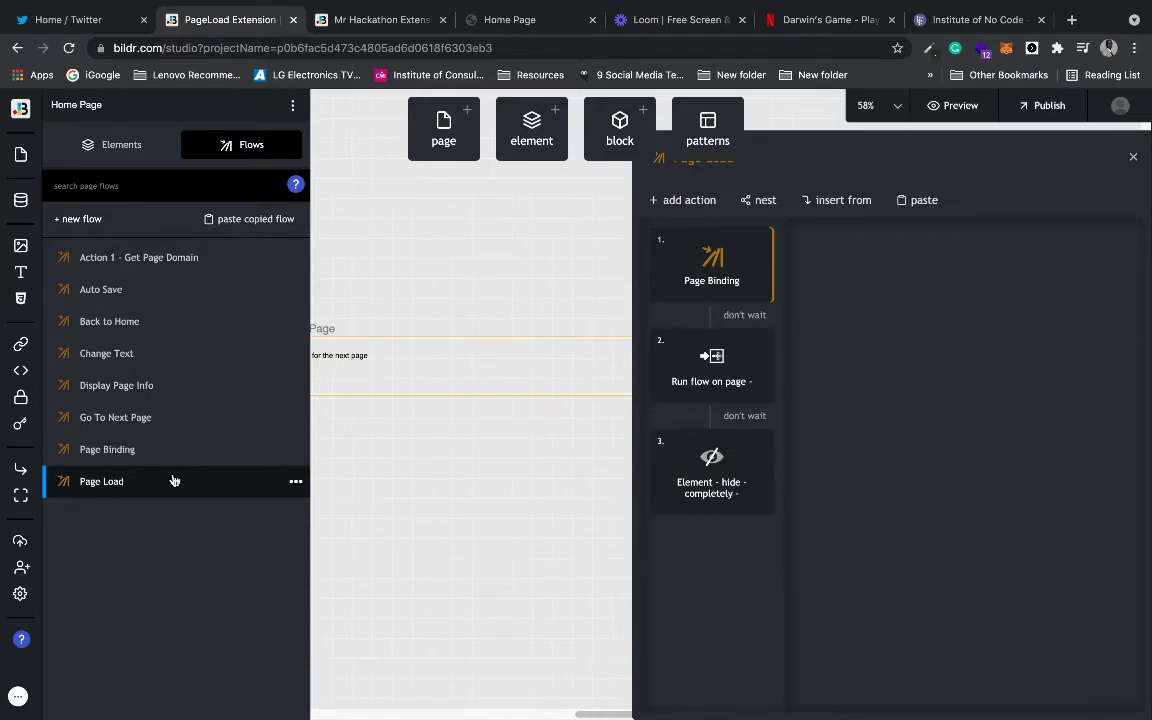
pyautogui.click(179, 420)
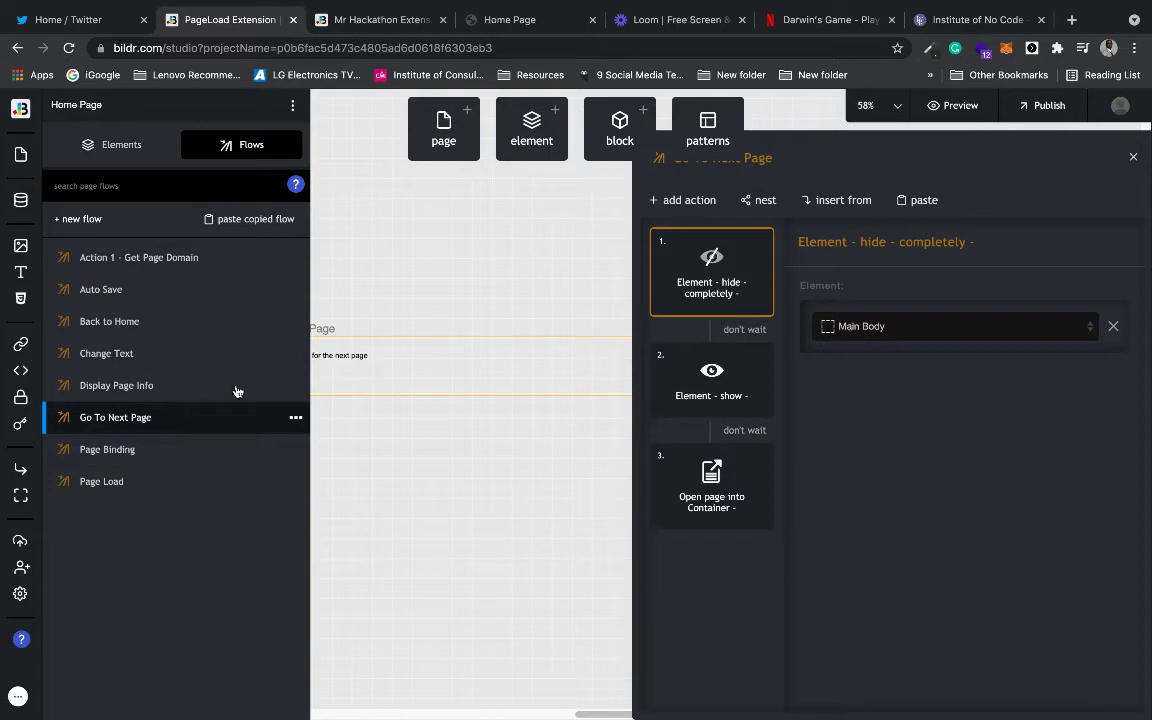
pyautogui.click(351, 20)
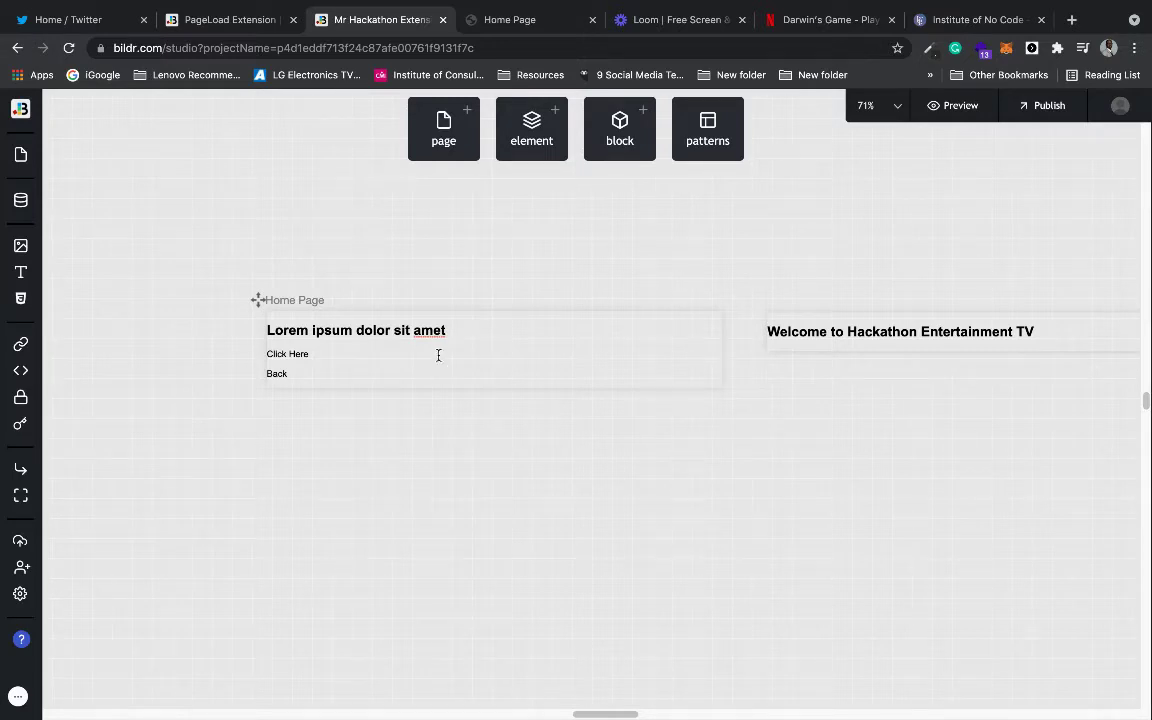
# - Add an Open page into Container action to Home Page's Next Page flow
pyautogui.click(712, 373)
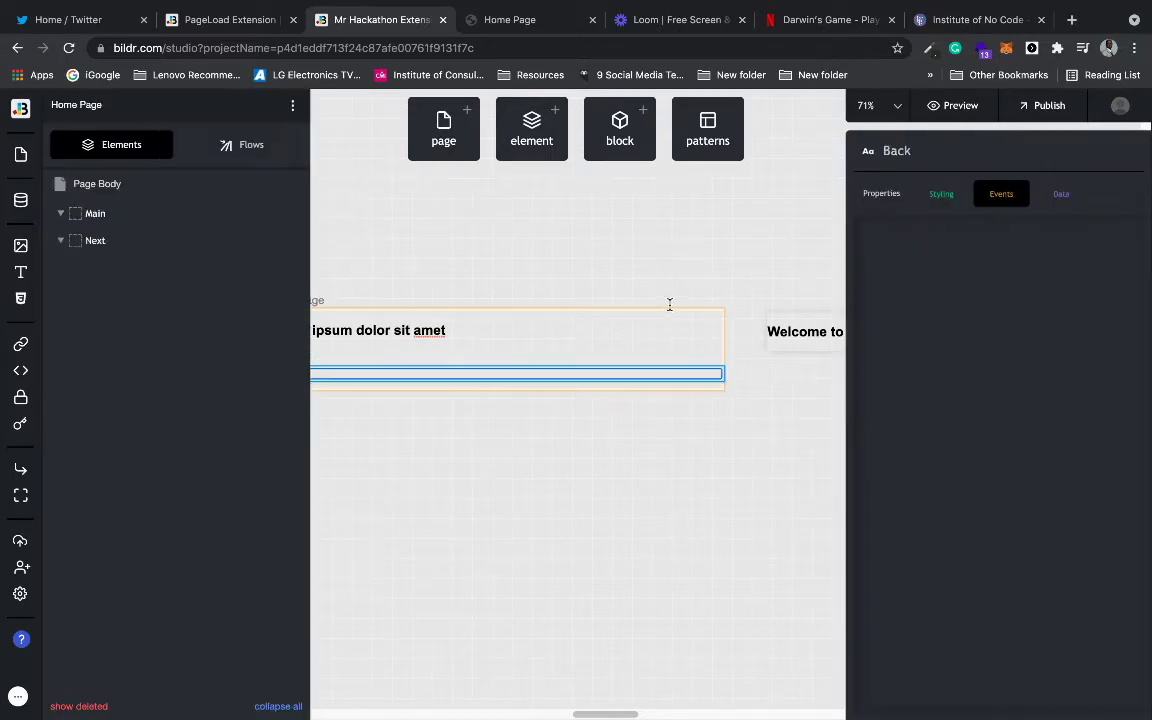
pyautogui.click(253, 145)
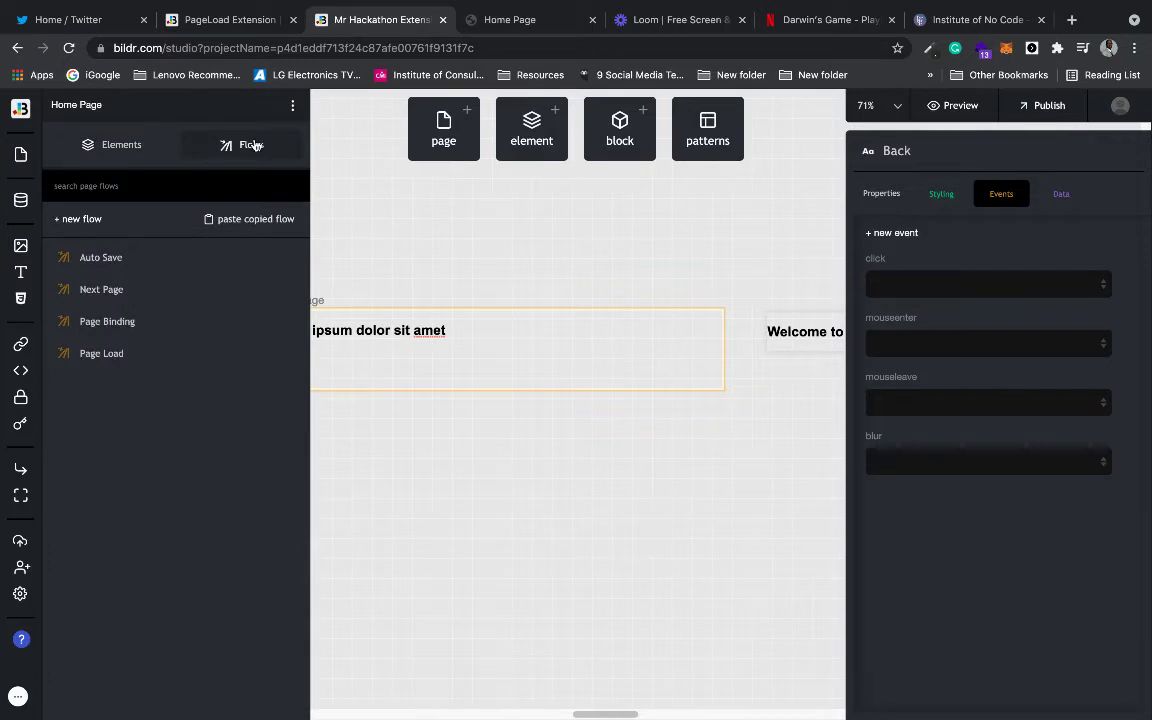
pyautogui.click(149, 300)
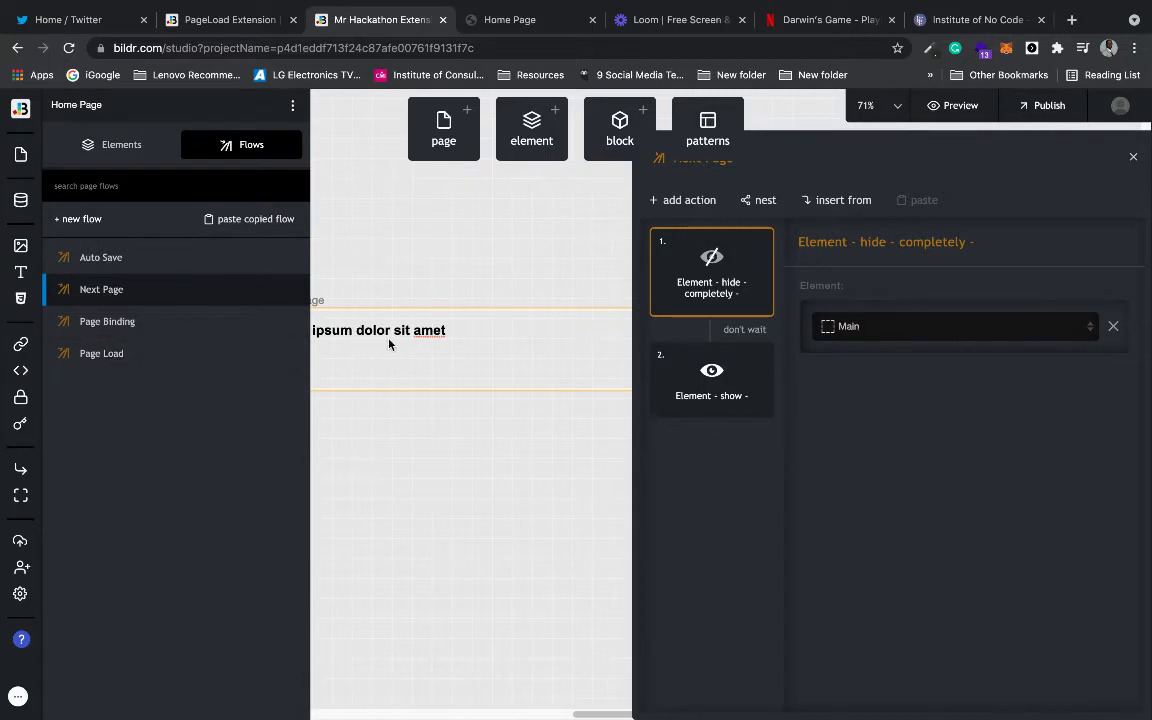
pyautogui.click(711, 376)
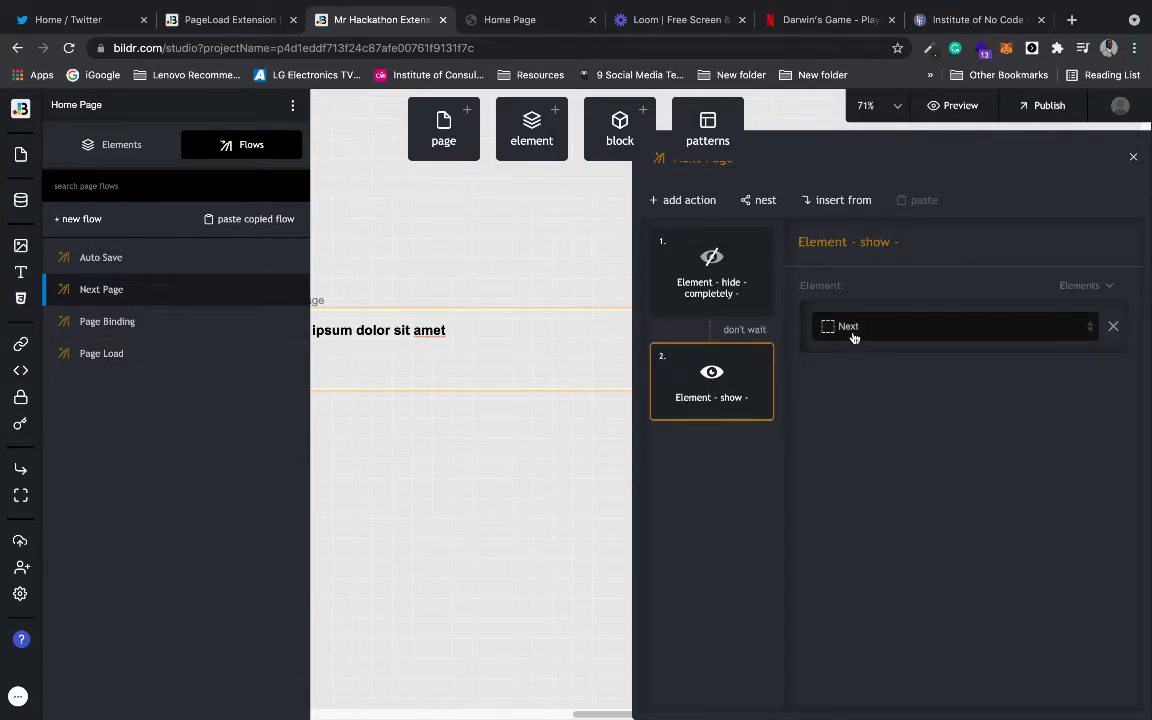
pyautogui.click(687, 207)
pyautogui.click(694, 194)
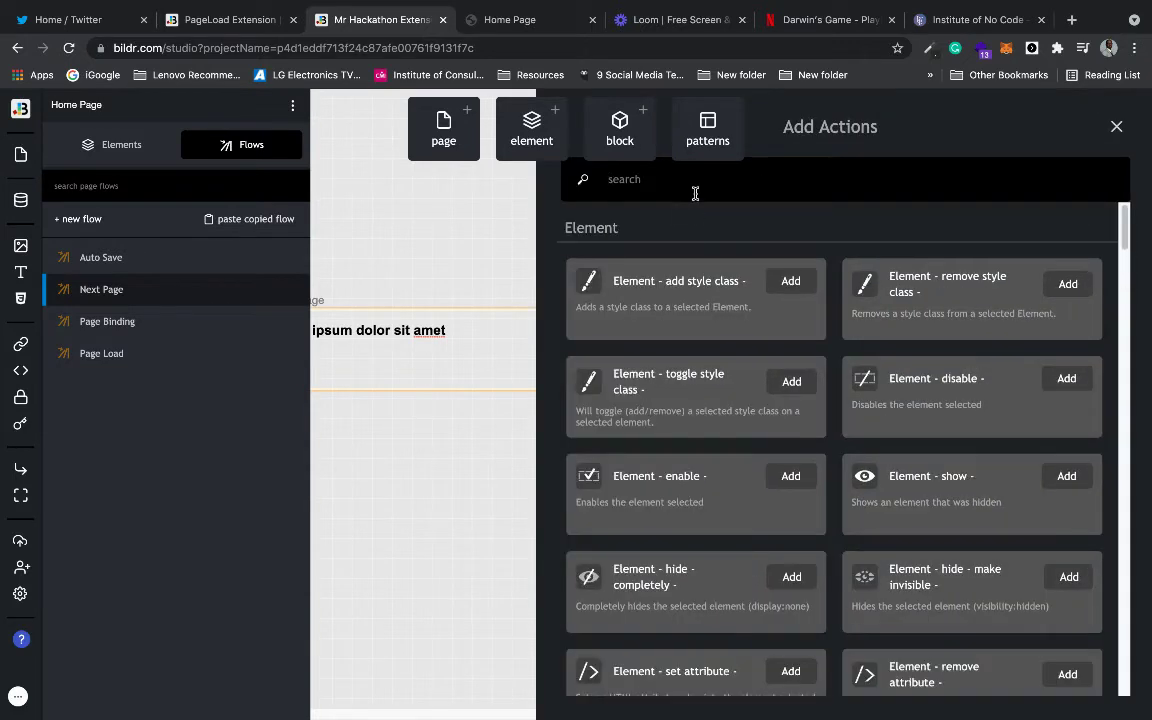
pyautogui.write('open')
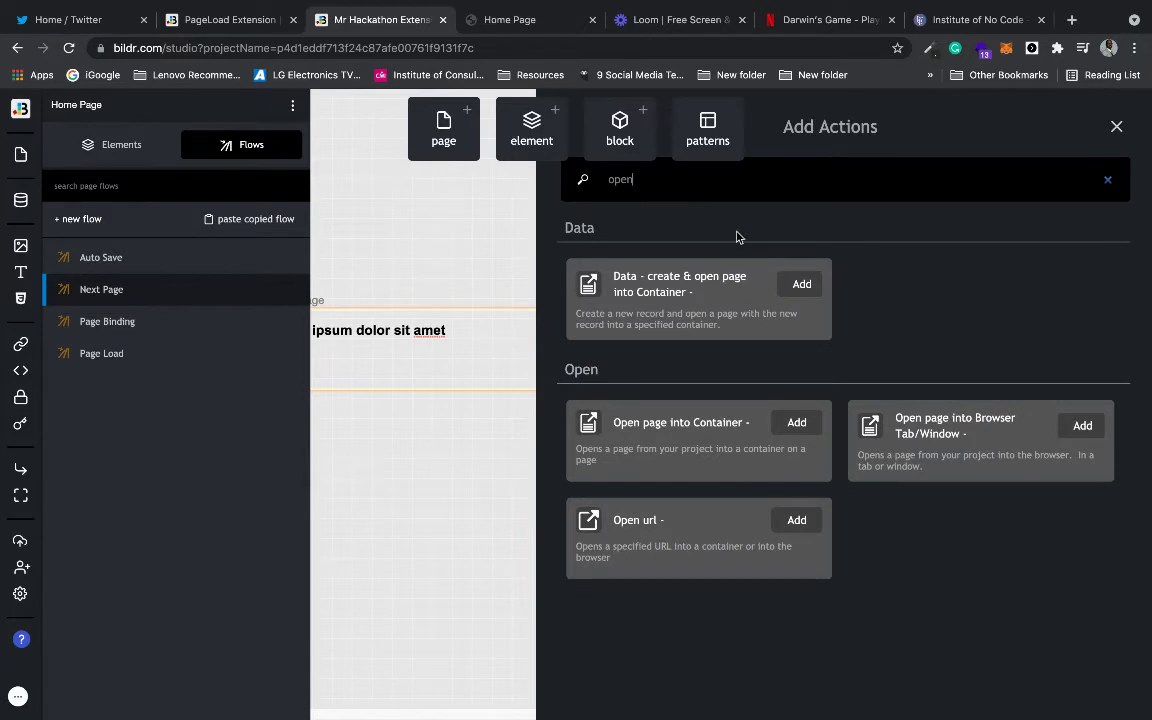
pyautogui.click(792, 423)
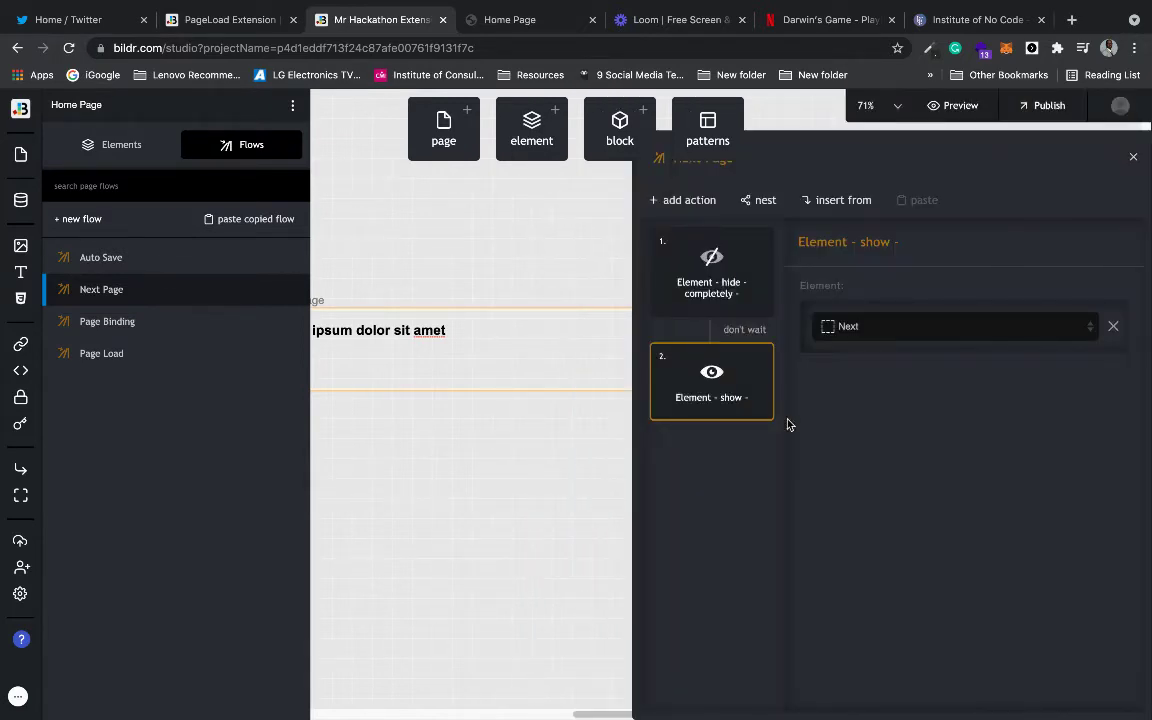
# - Configure the Open page into Container action to open Second Page in the current page's Div element inside Next
pyautogui.click(878, 326)
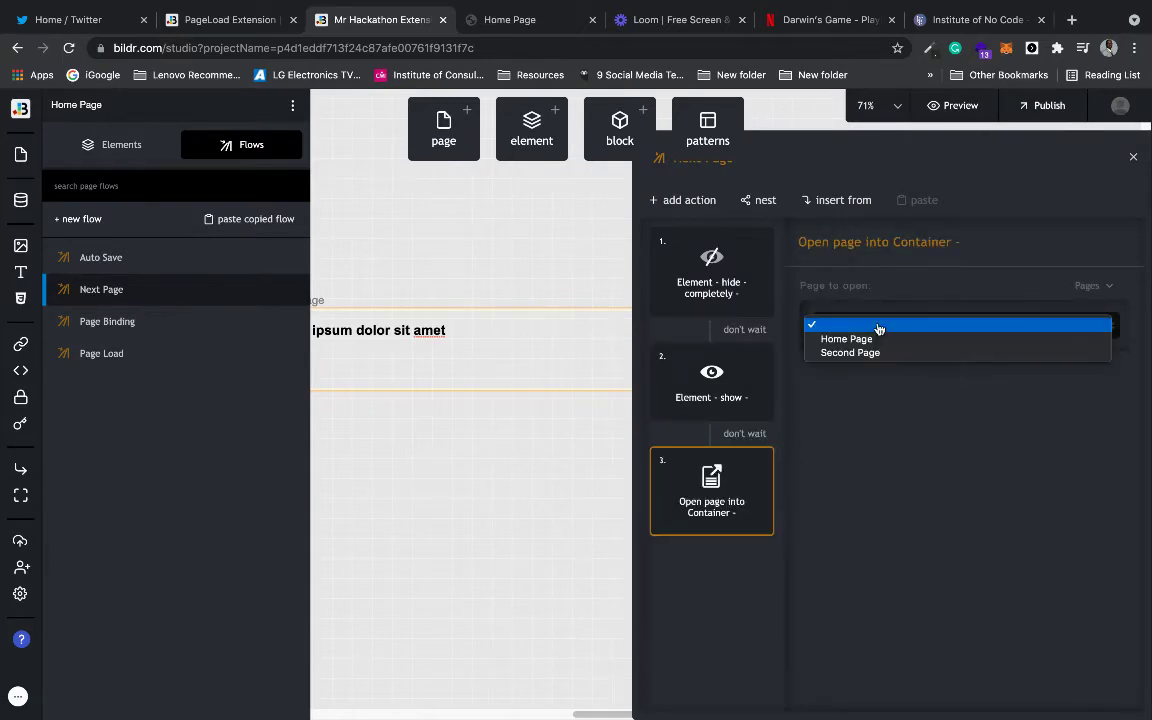
pyautogui.click(876, 352)
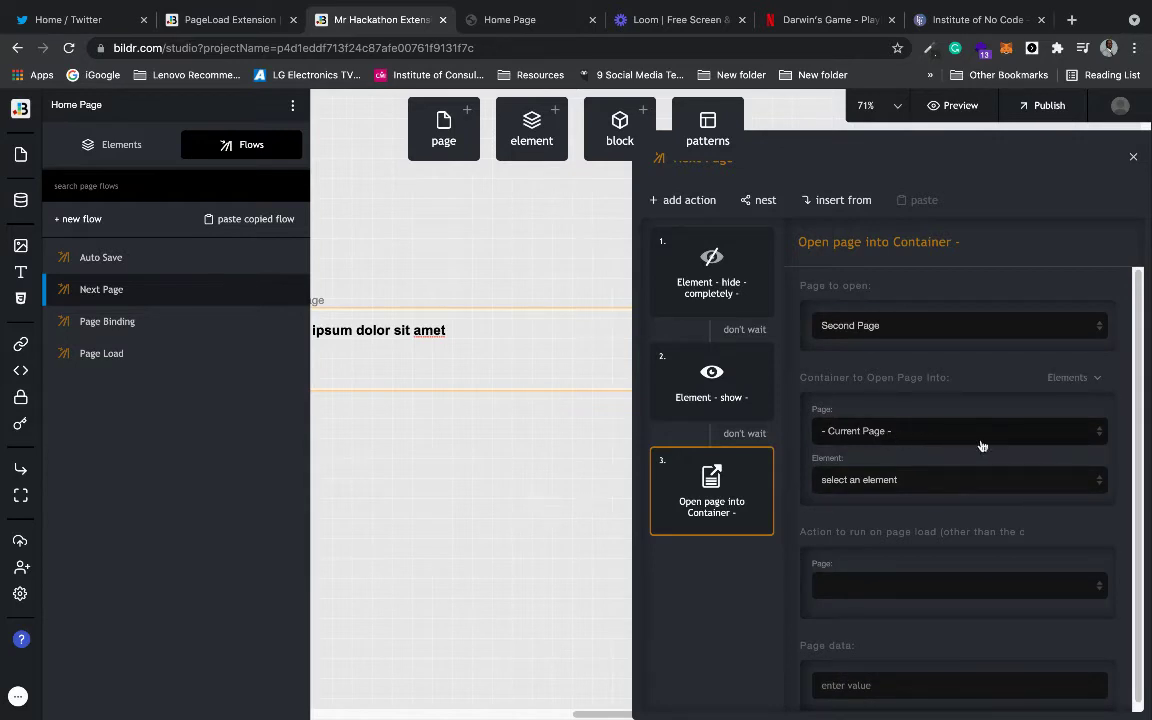
pyautogui.click(865, 485)
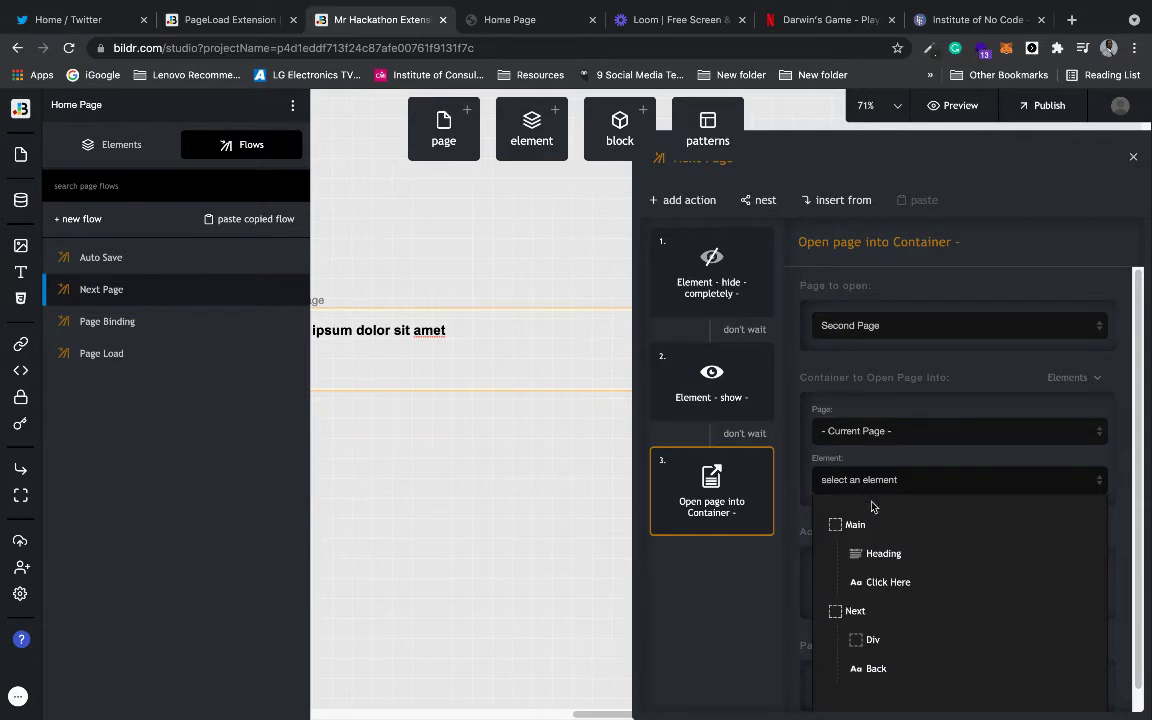
pyautogui.click(907, 643)
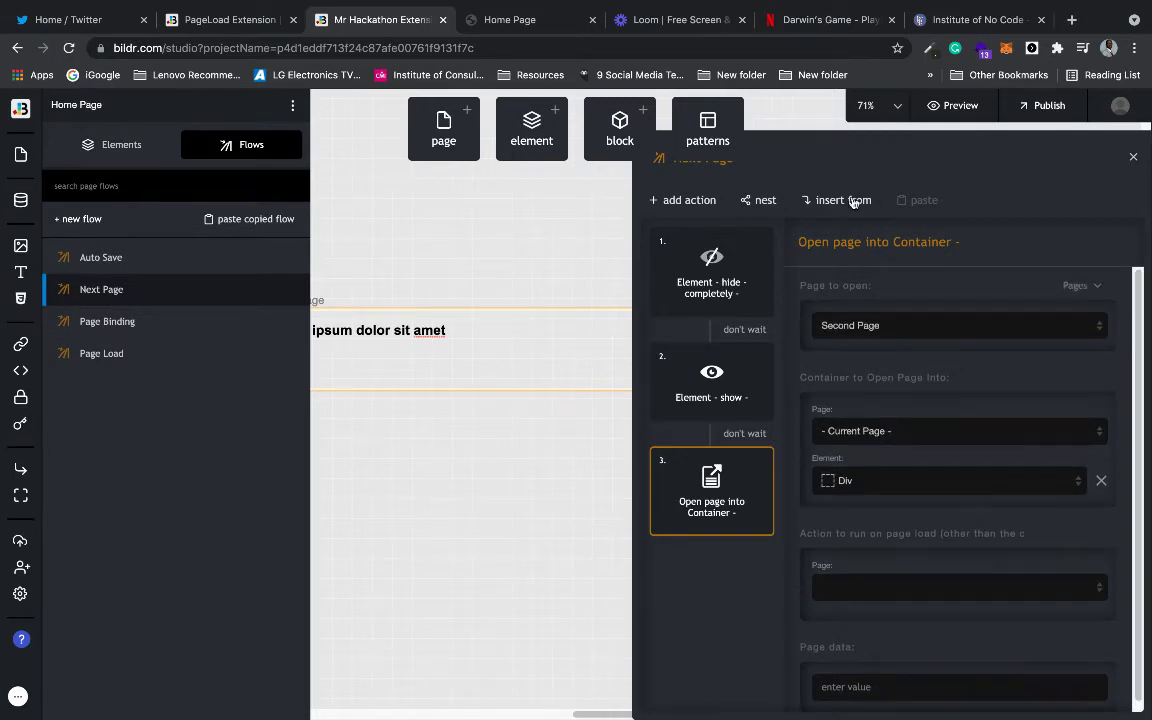
pyautogui.click(507, 247)
# - Reload the live Home Page, test its Click Here link, and return to the Mr Hackathon Extension project
pyautogui.moveTo(944, 107)
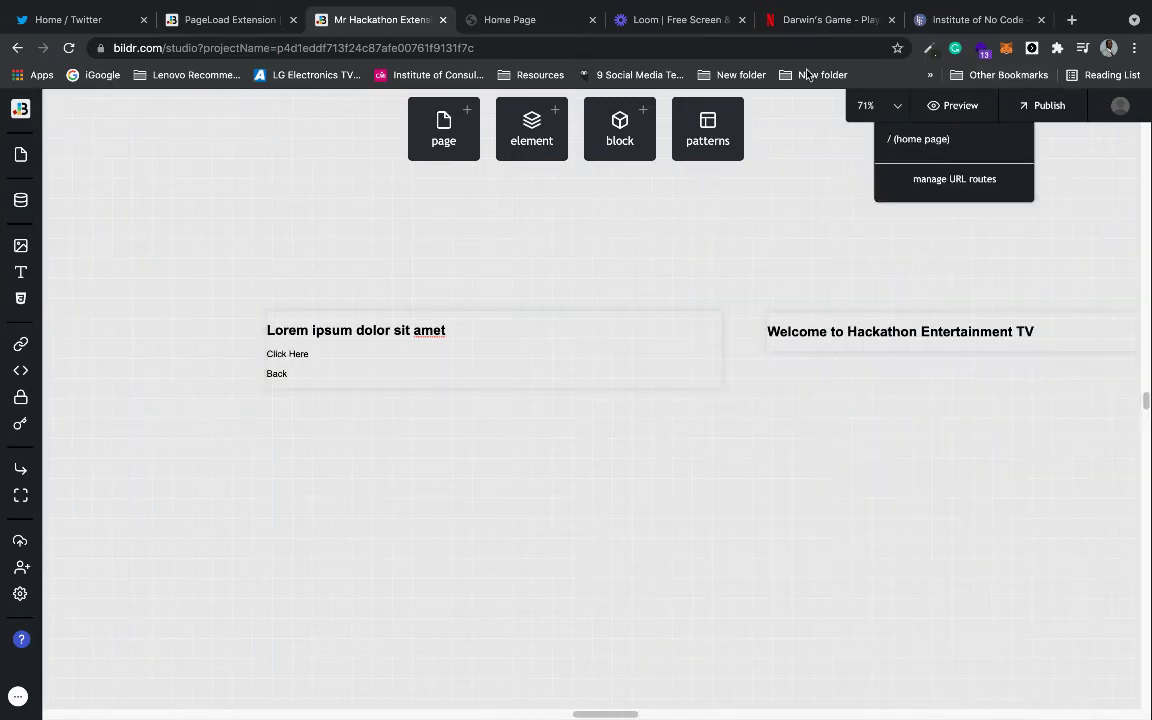
pyautogui.click(500, 19)
pyautogui.click(67, 47)
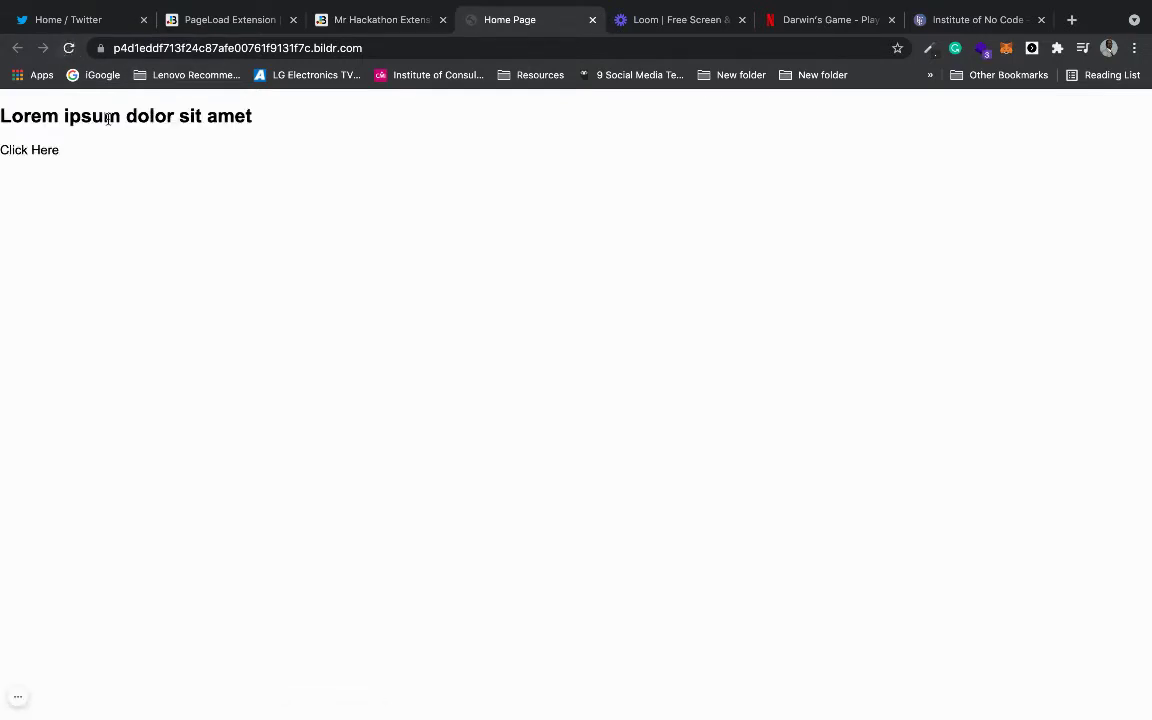
pyautogui.click(30, 152)
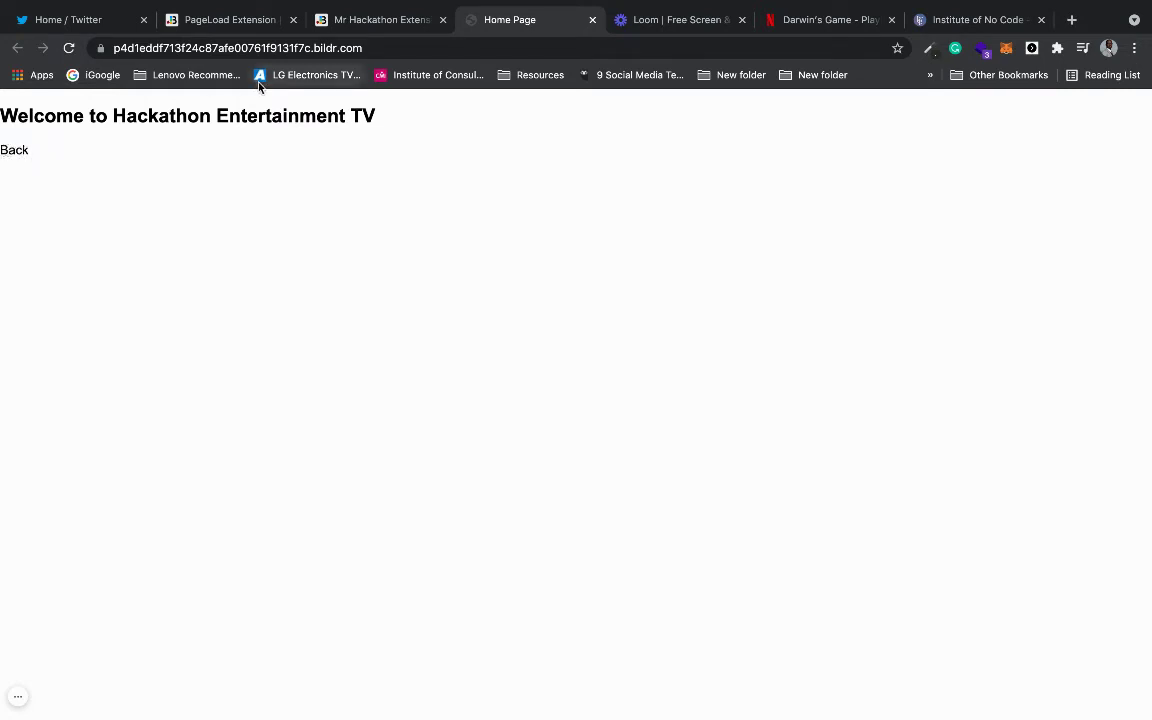
pyautogui.click(361, 28)
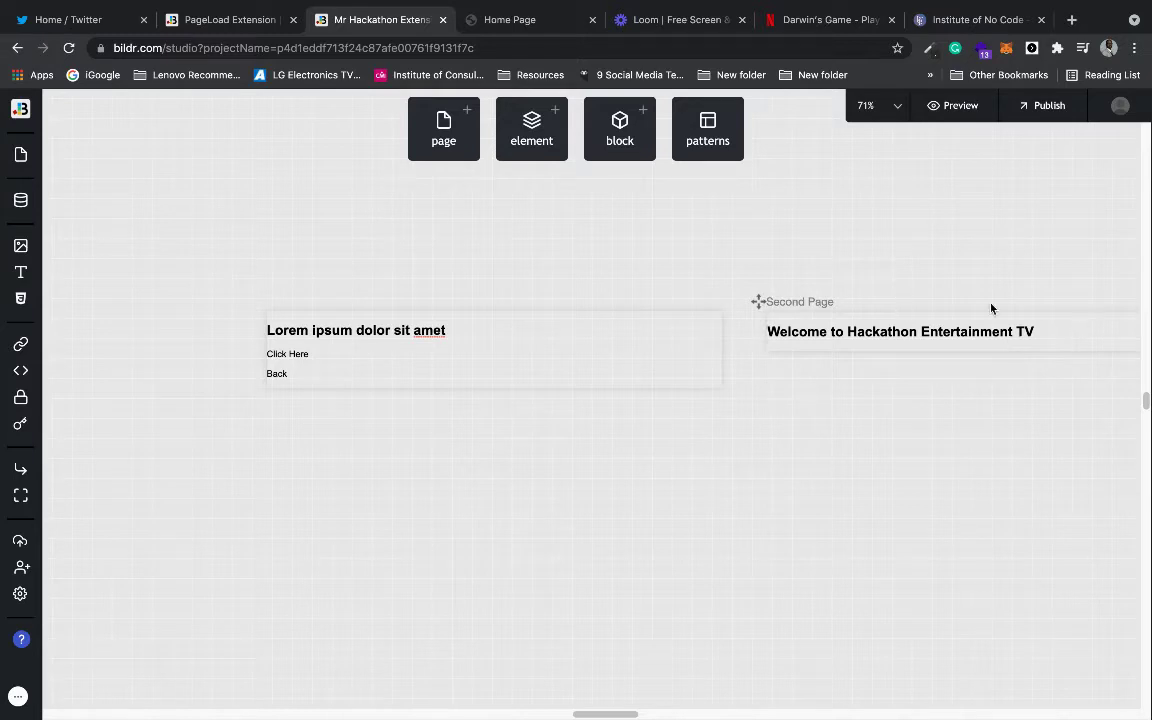
# - Create a new flow named Go Home on the Home Page
pyautogui.click(1108, 351)
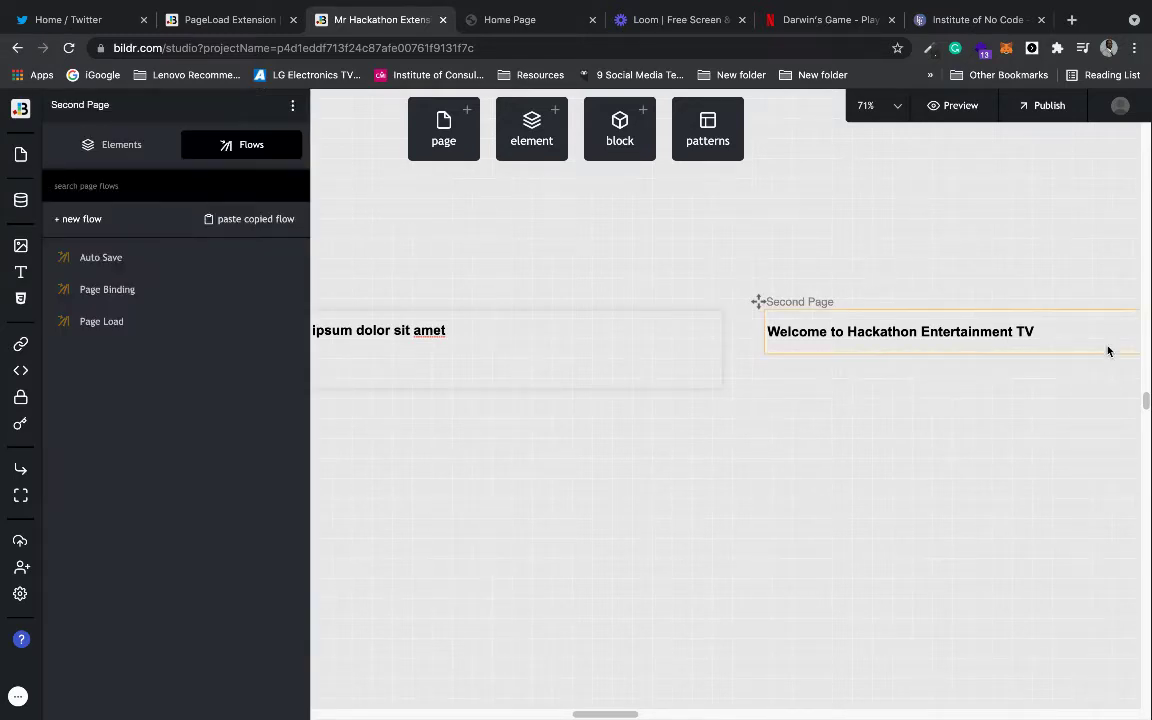
pyautogui.click(668, 320)
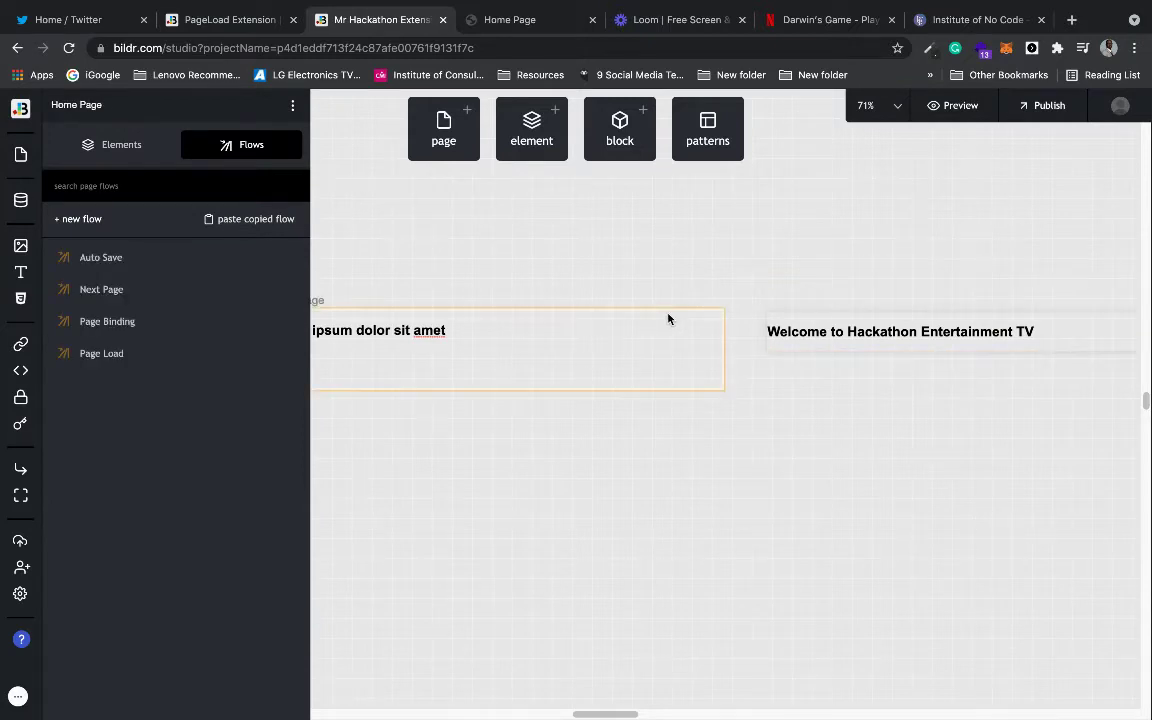
pyautogui.click(92, 219)
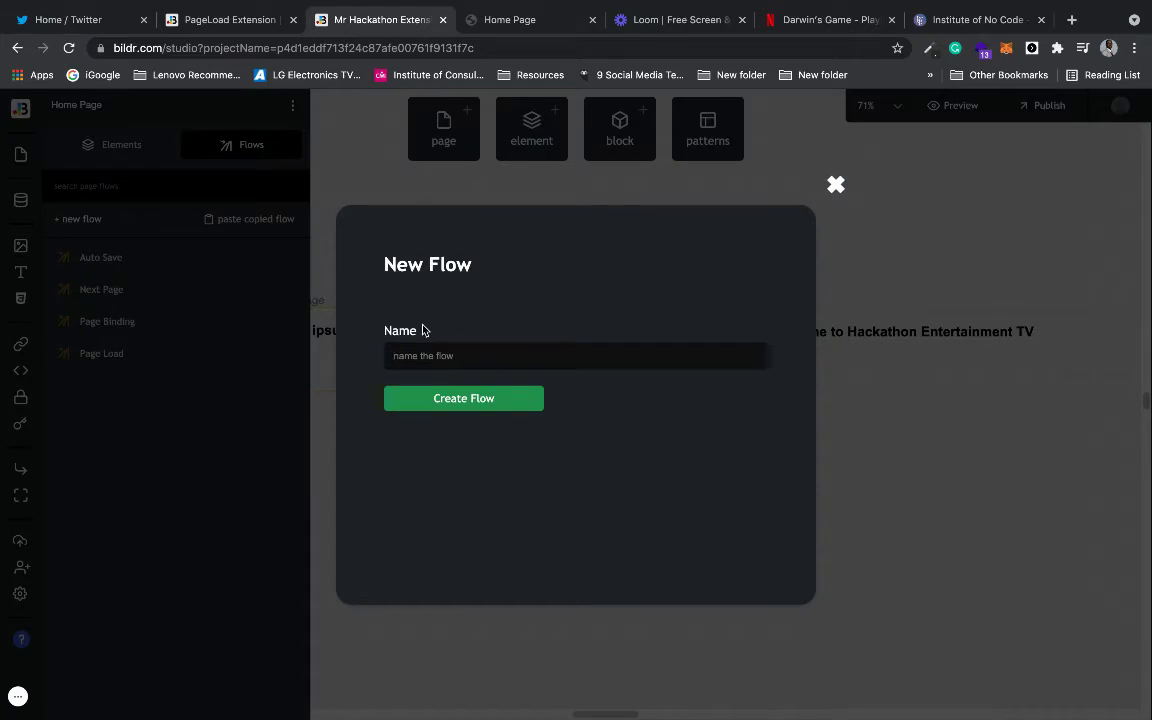
pyautogui.write('Go Home')
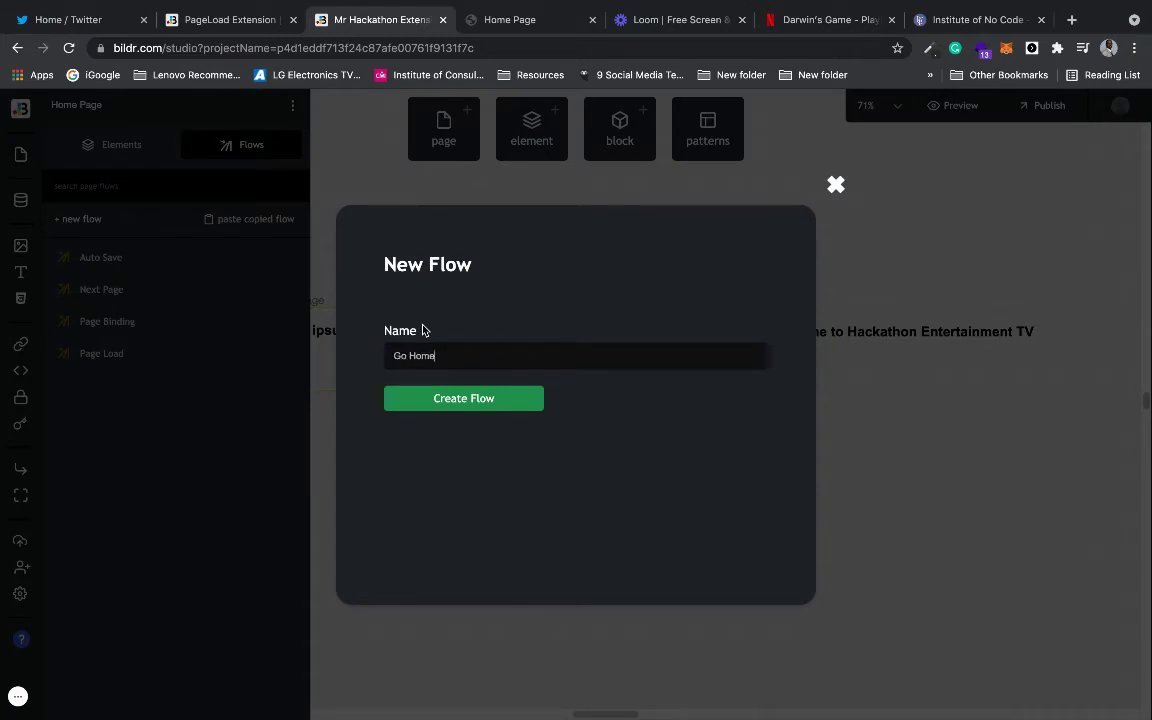
pyautogui.click(443, 403)
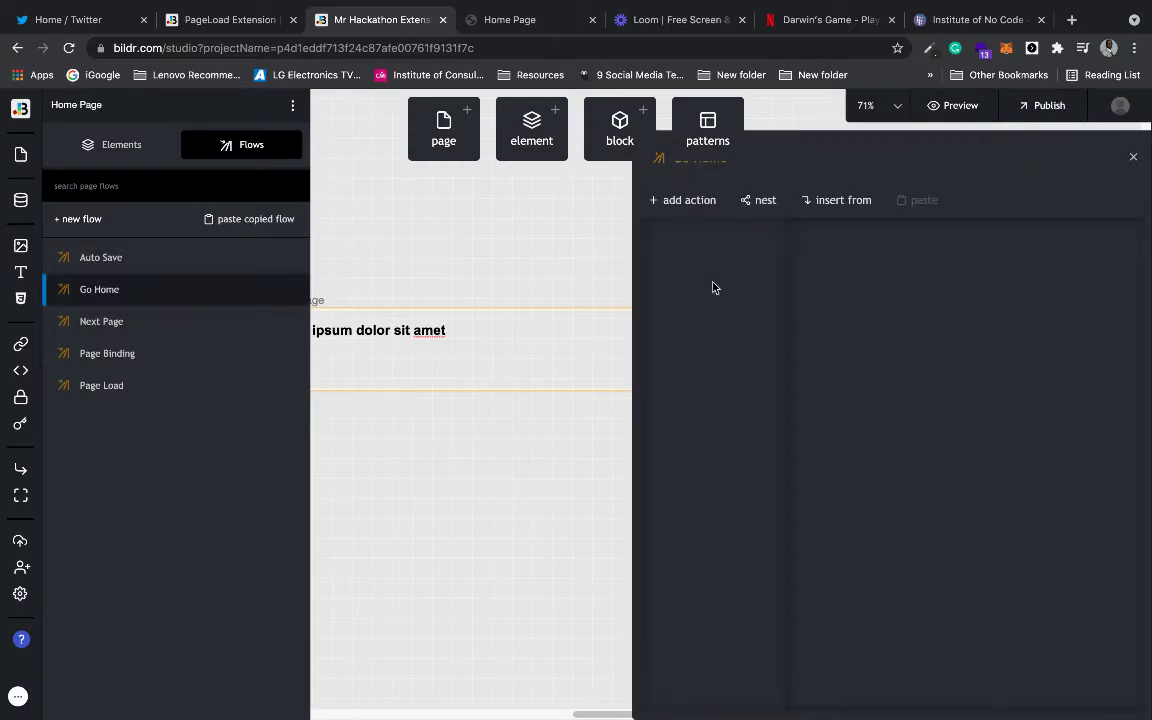
# - Add an Element - hide - completely action to the Go Home flow, targeting the Next container
pyautogui.click(681, 203)
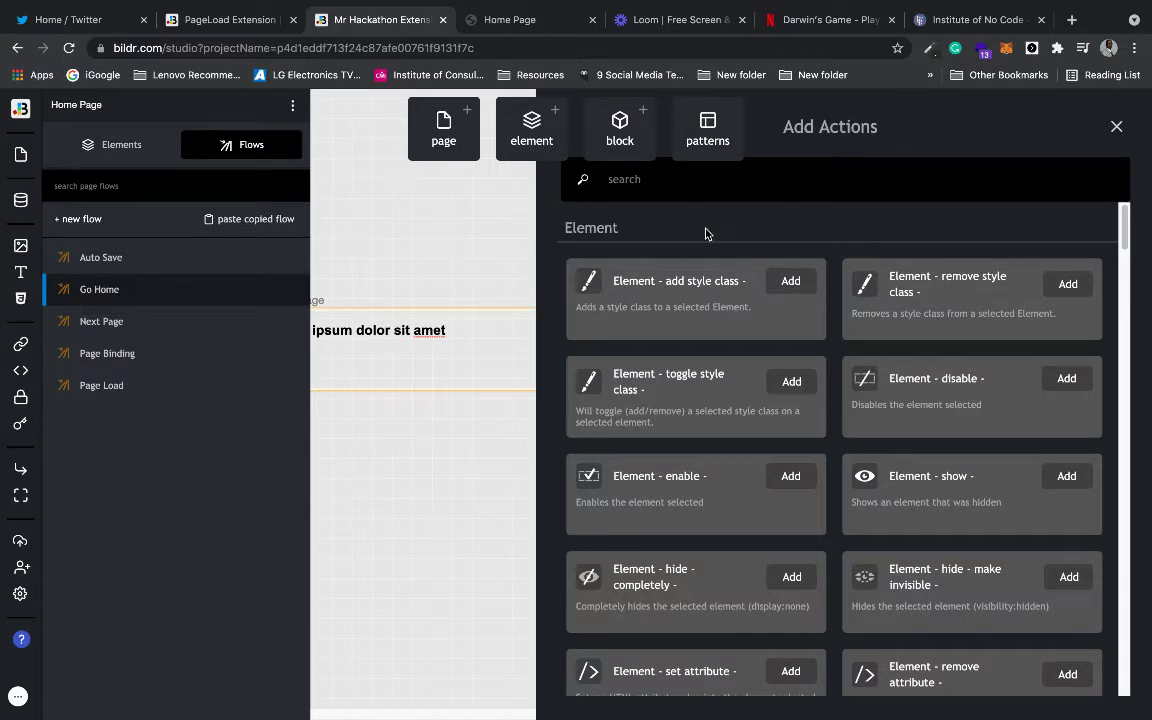
pyautogui.write('hide')
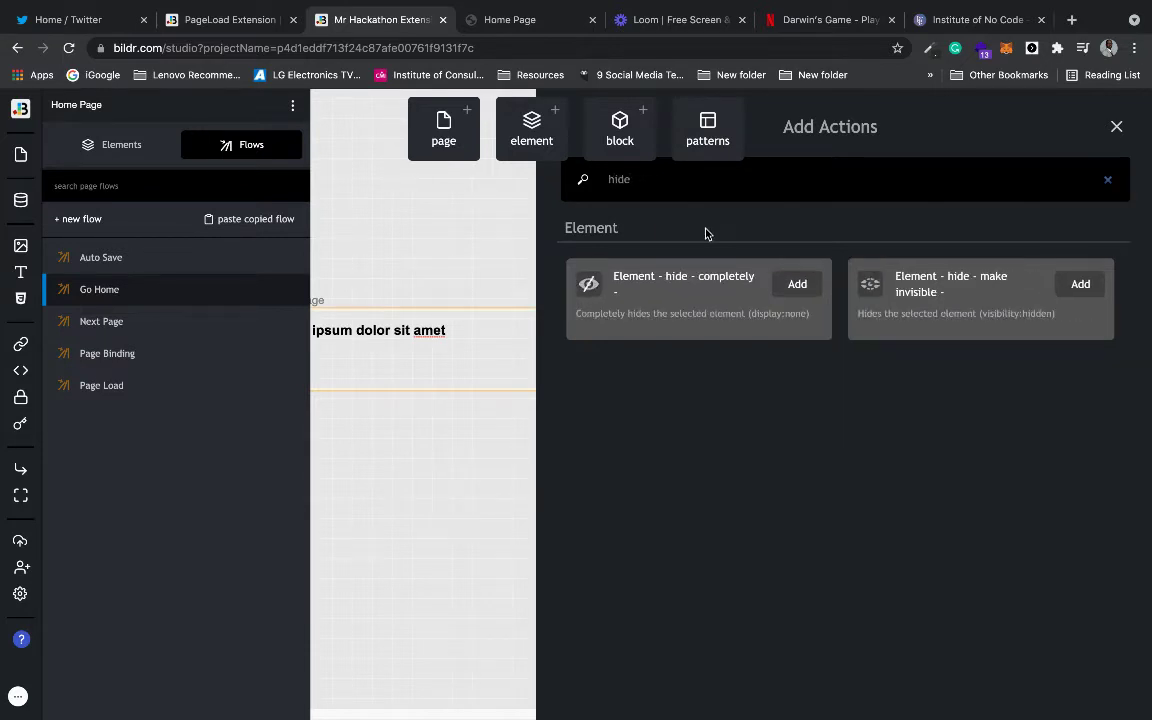
pyautogui.click(782, 277)
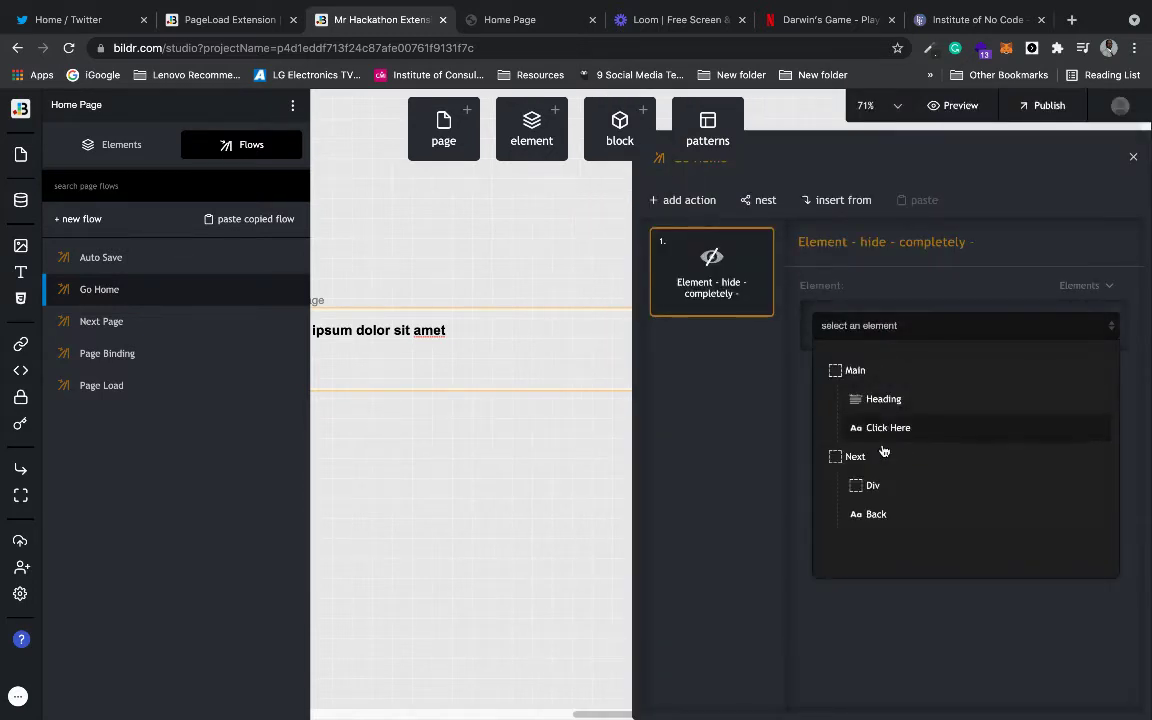
pyautogui.click(884, 460)
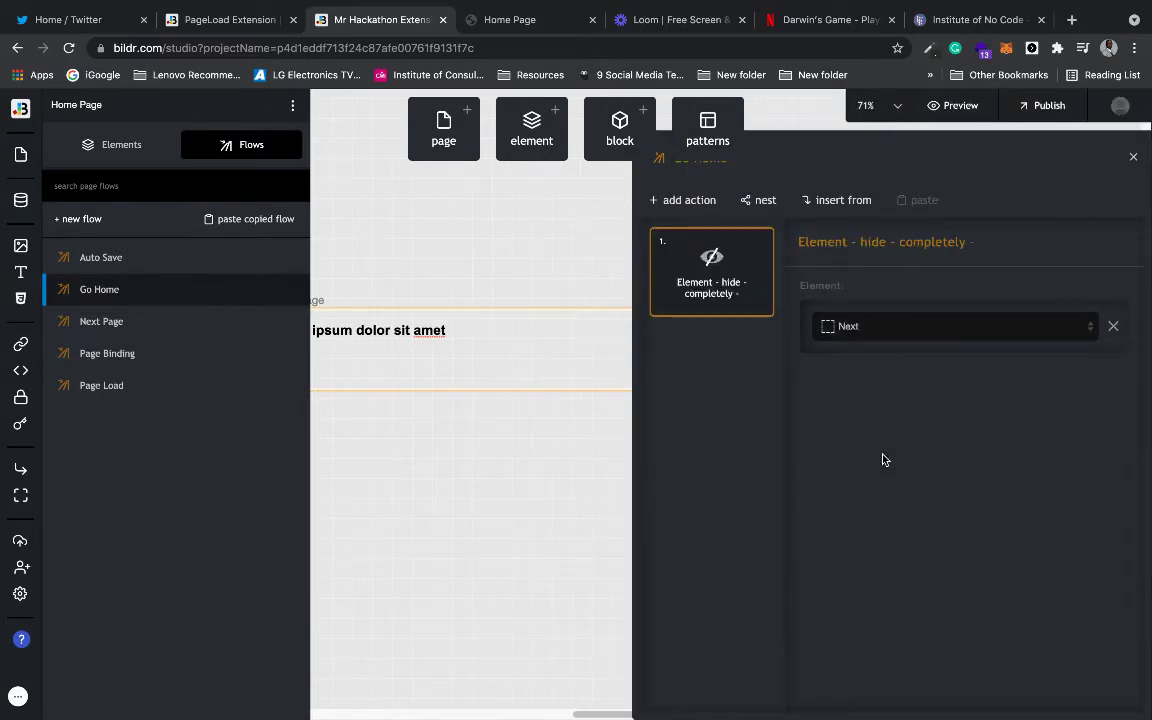
# - Add an Element - show action to the Go Home flow, targeting the Main container
pyautogui.click(681, 201)
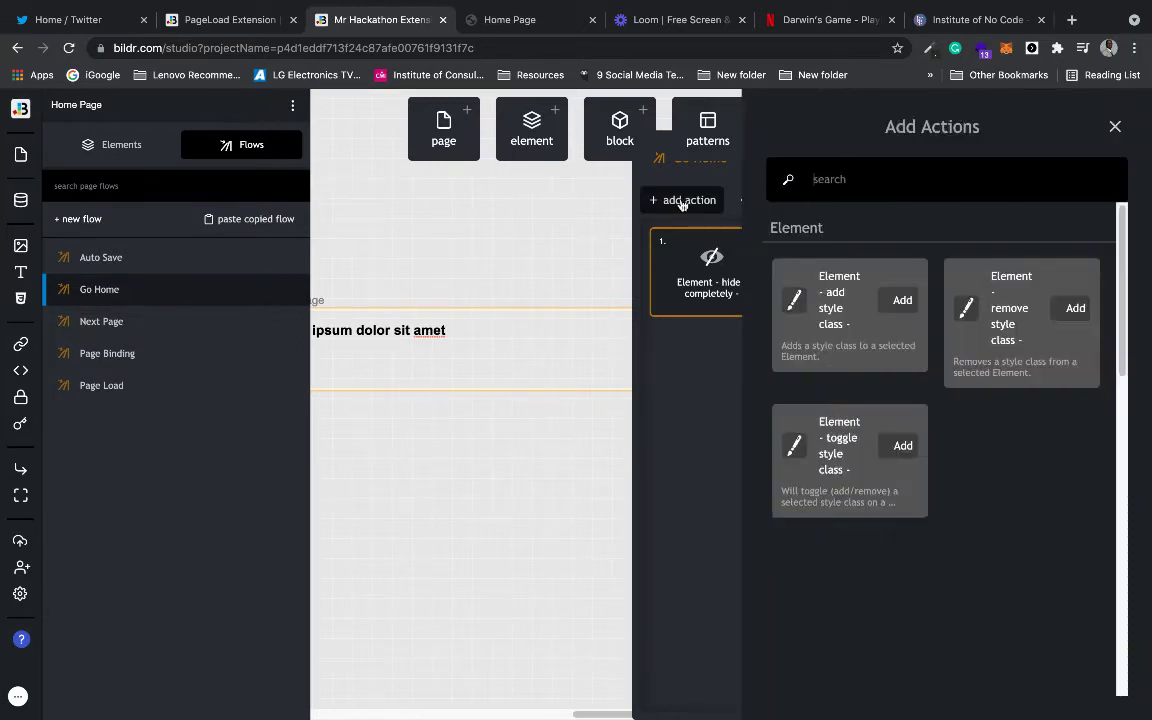
pyautogui.write('show')
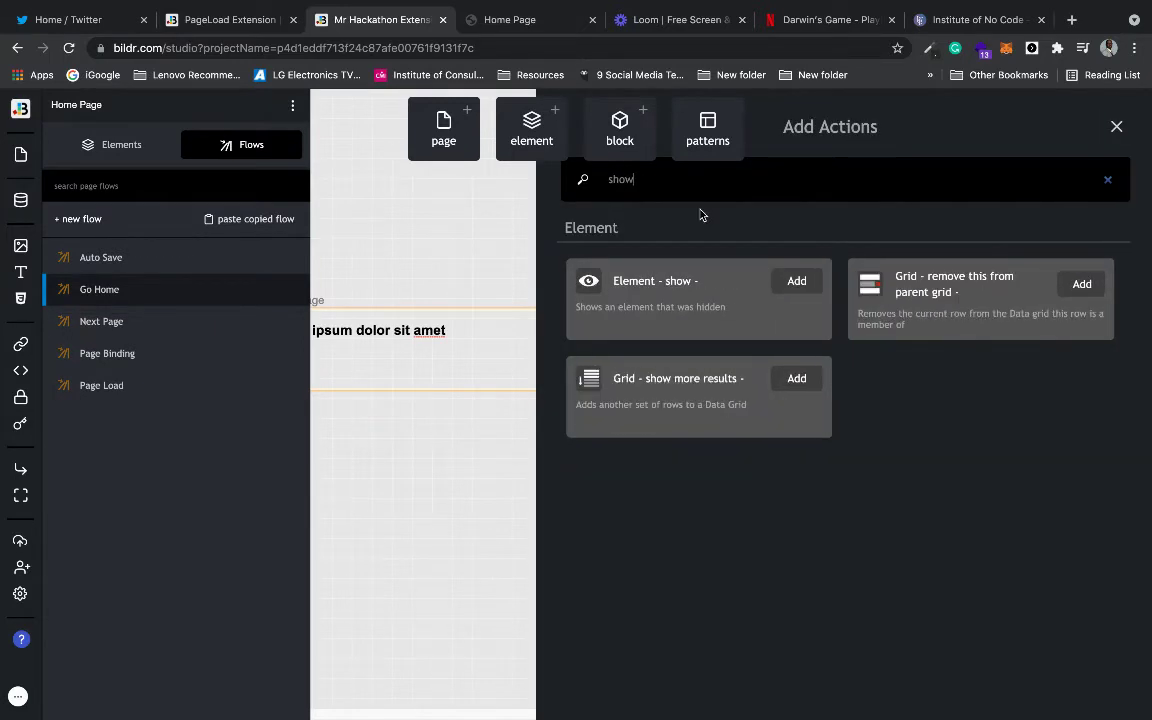
pyautogui.click(782, 282)
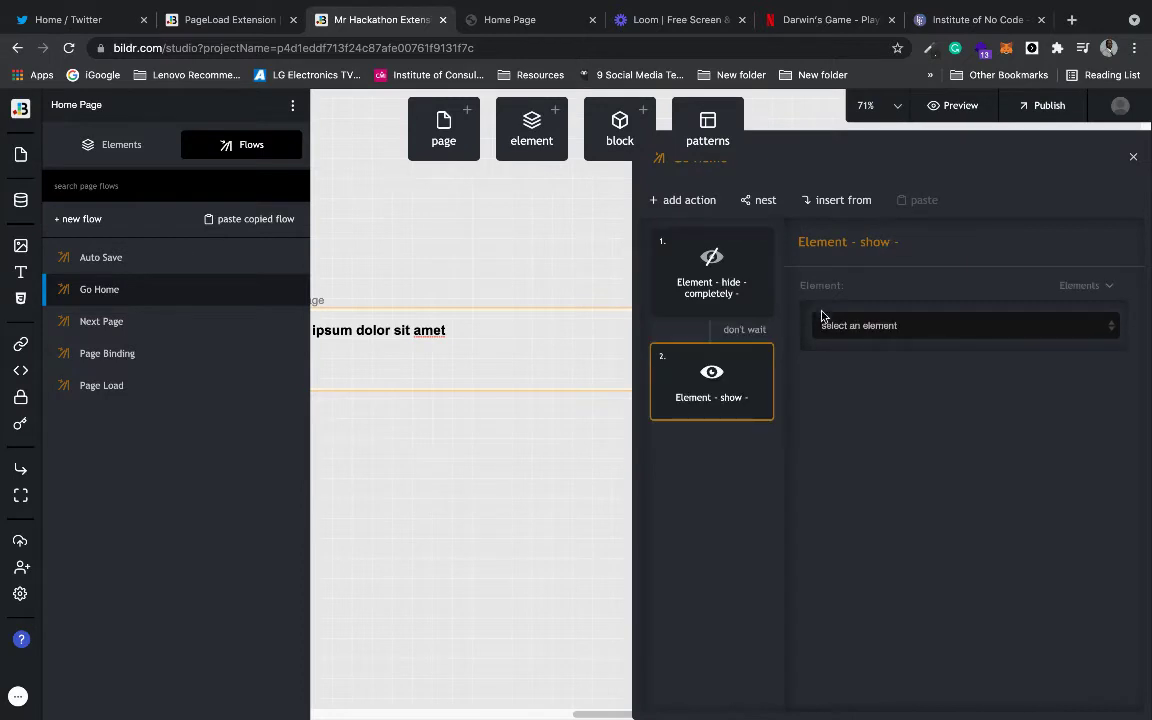
pyautogui.click(869, 330)
pyautogui.click(858, 371)
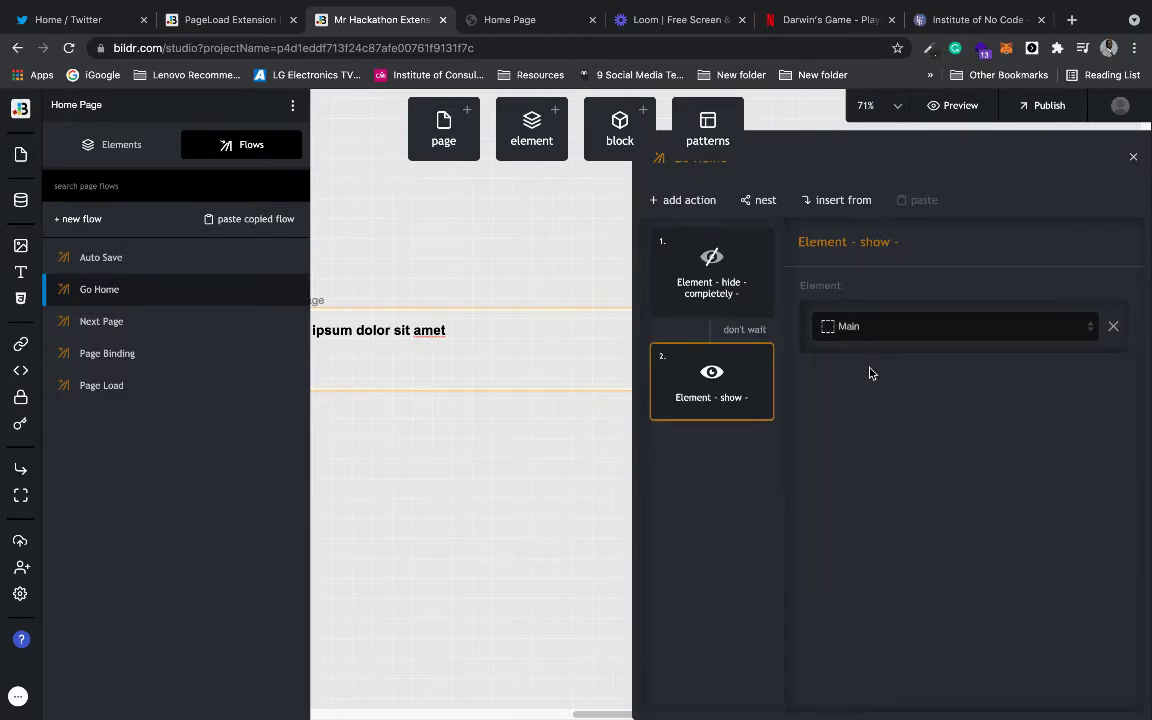
pyautogui.click(540, 285)
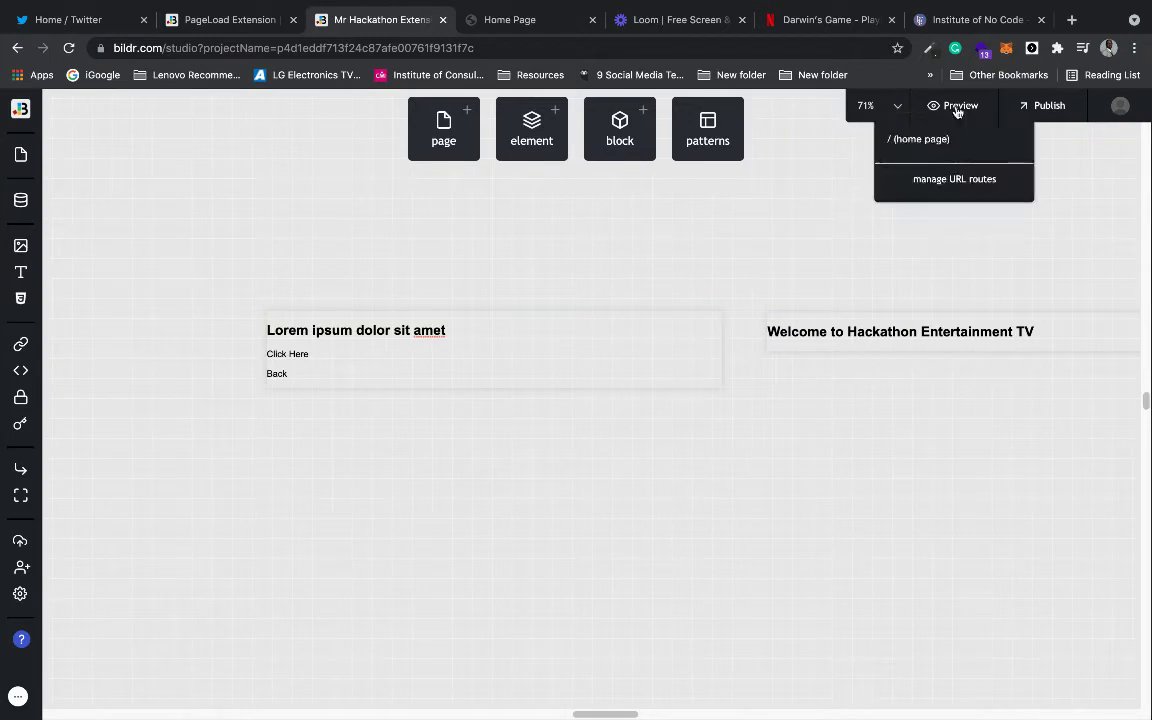
# - Assign the Go Home flow to the click event of Home Page's Back text
pyautogui.click(285, 374)
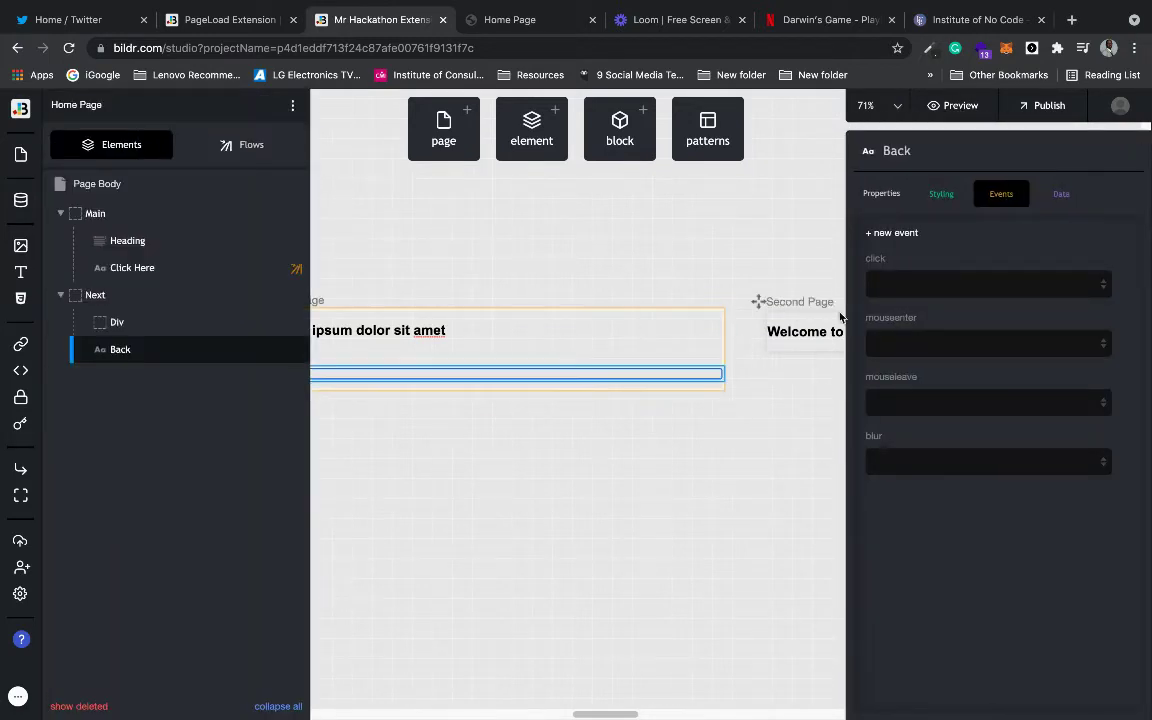
pyautogui.click(925, 285)
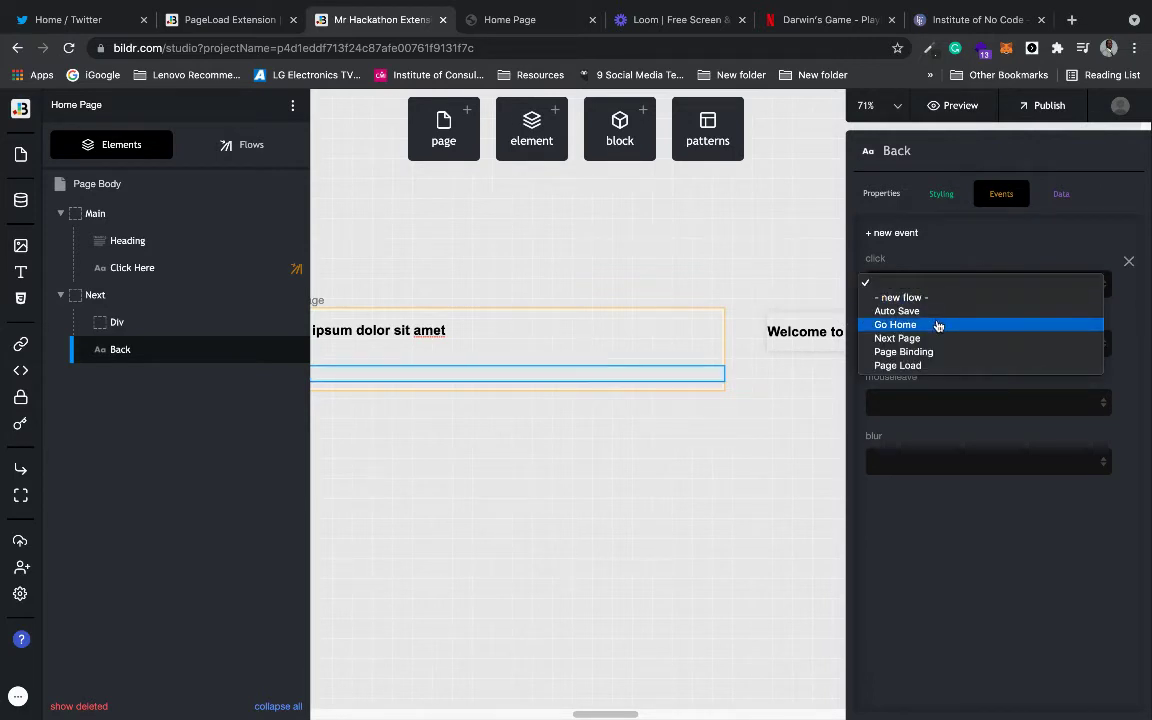
pyautogui.click(938, 326)
pyautogui.click(582, 235)
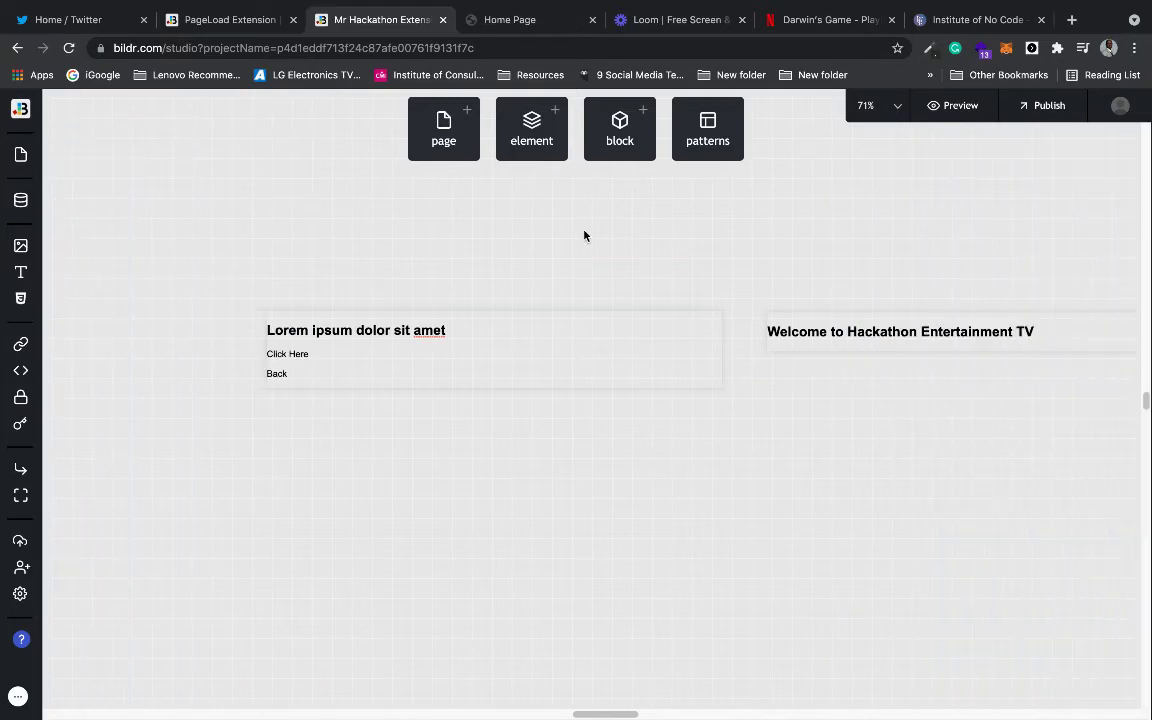
# - Reload the live Home Page and test both its Click Here and Back links
pyautogui.click(490, 22)
pyautogui.click(69, 49)
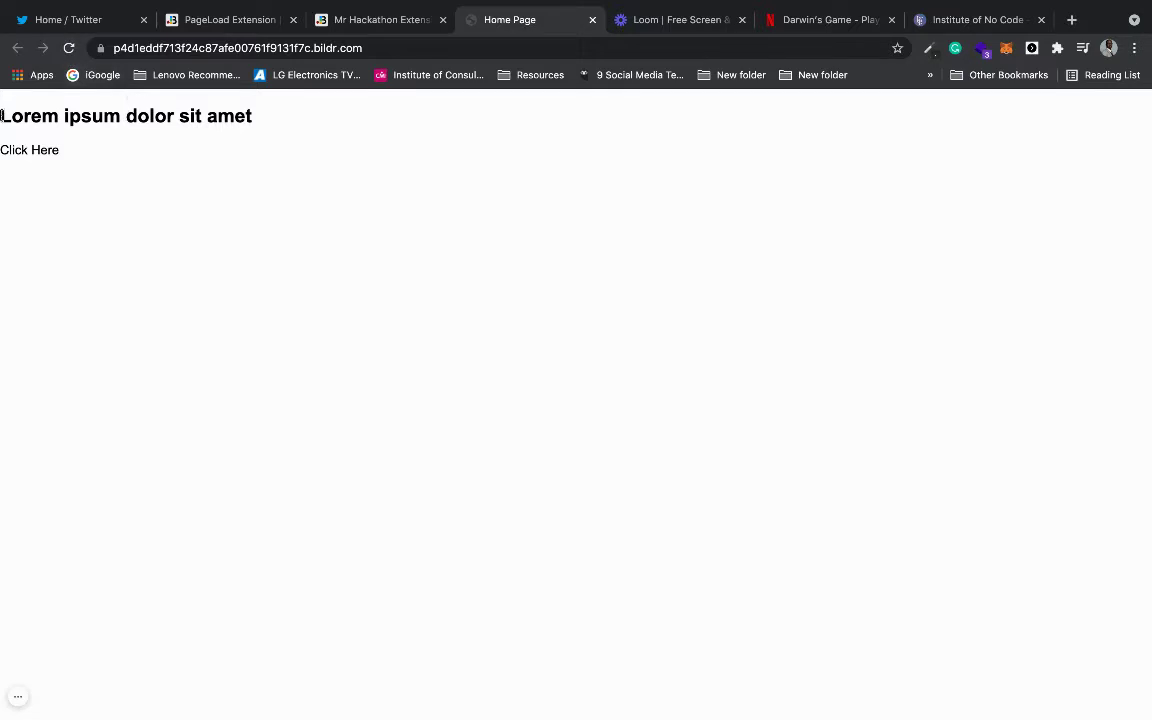
pyautogui.click(44, 150)
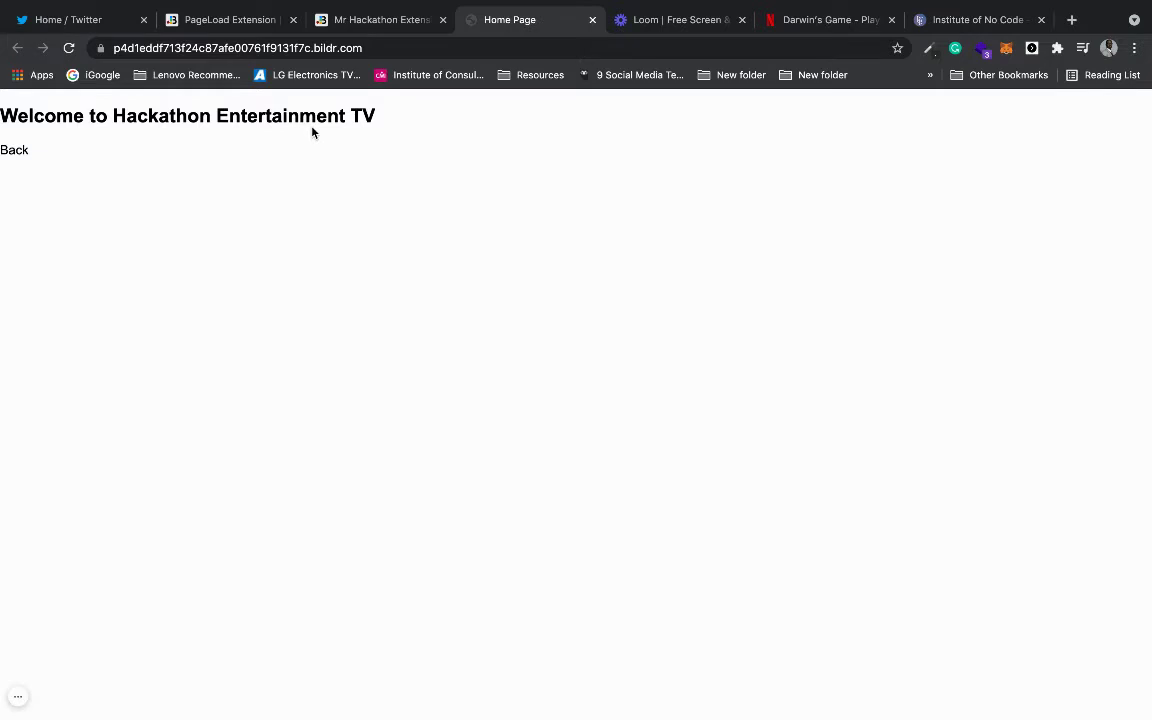
pyautogui.click(17, 148)
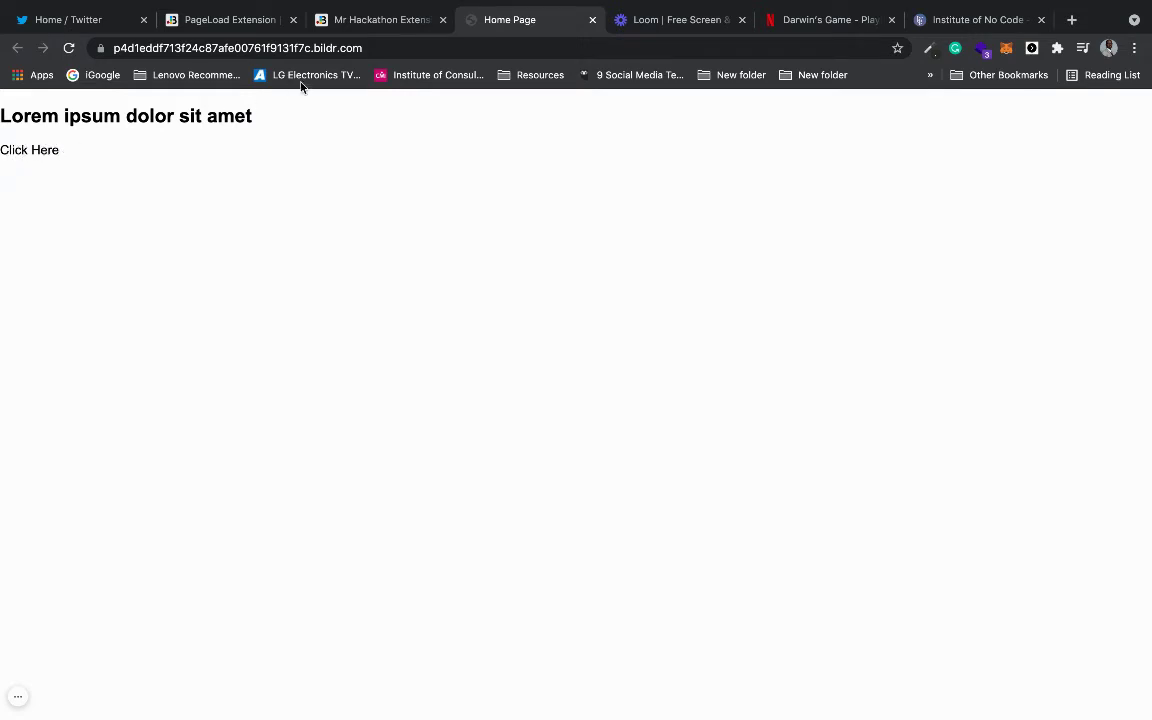
# - Open the sample extension on the Carrd page and on Twitter and try its link to the next page
pyautogui.click(947, 21)
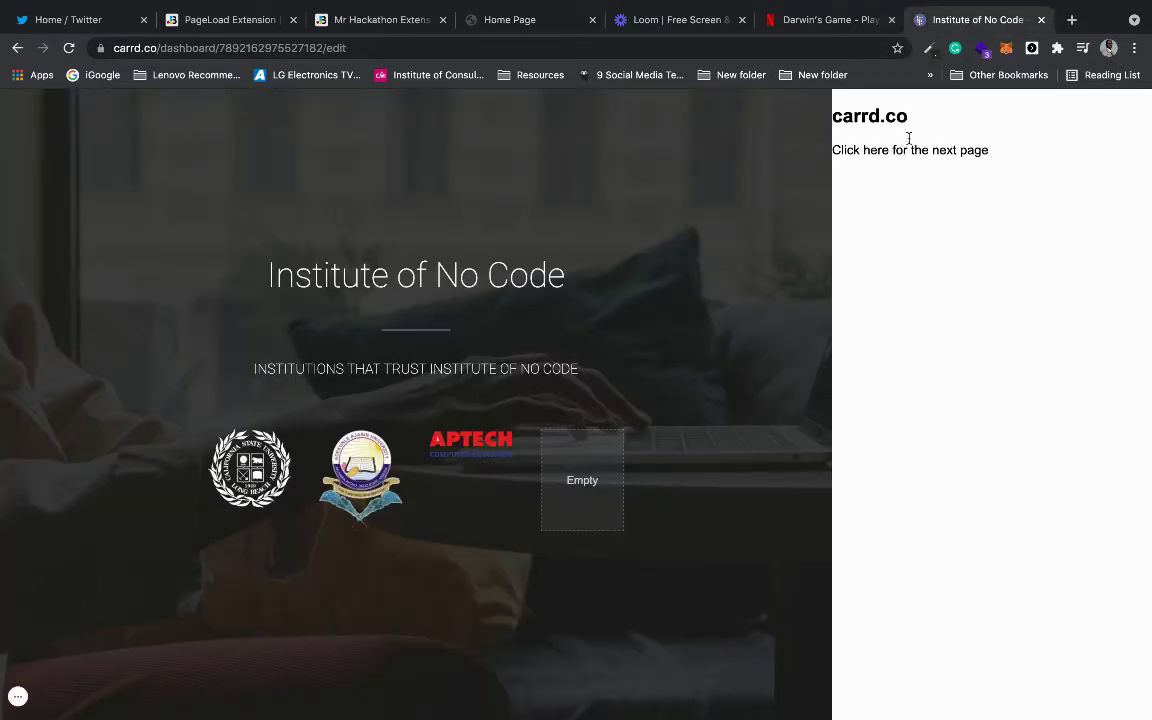
pyautogui.click(1031, 49)
pyautogui.click(1031, 49)
pyautogui.click(893, 150)
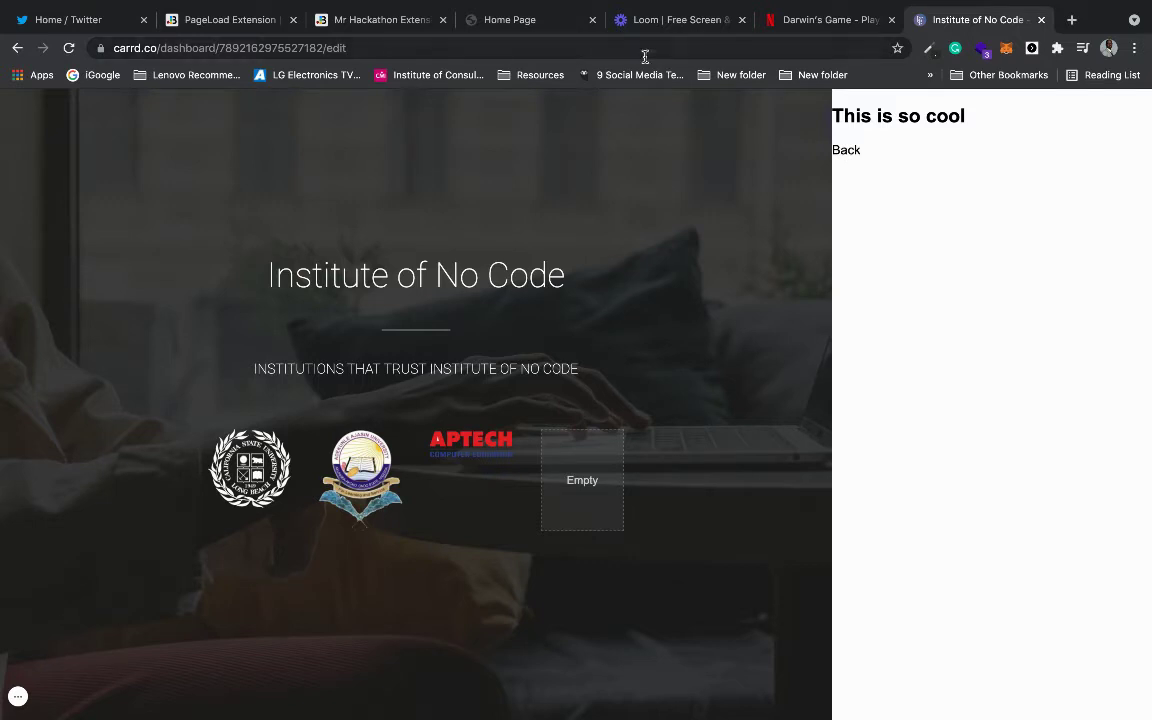
pyautogui.click(78, 26)
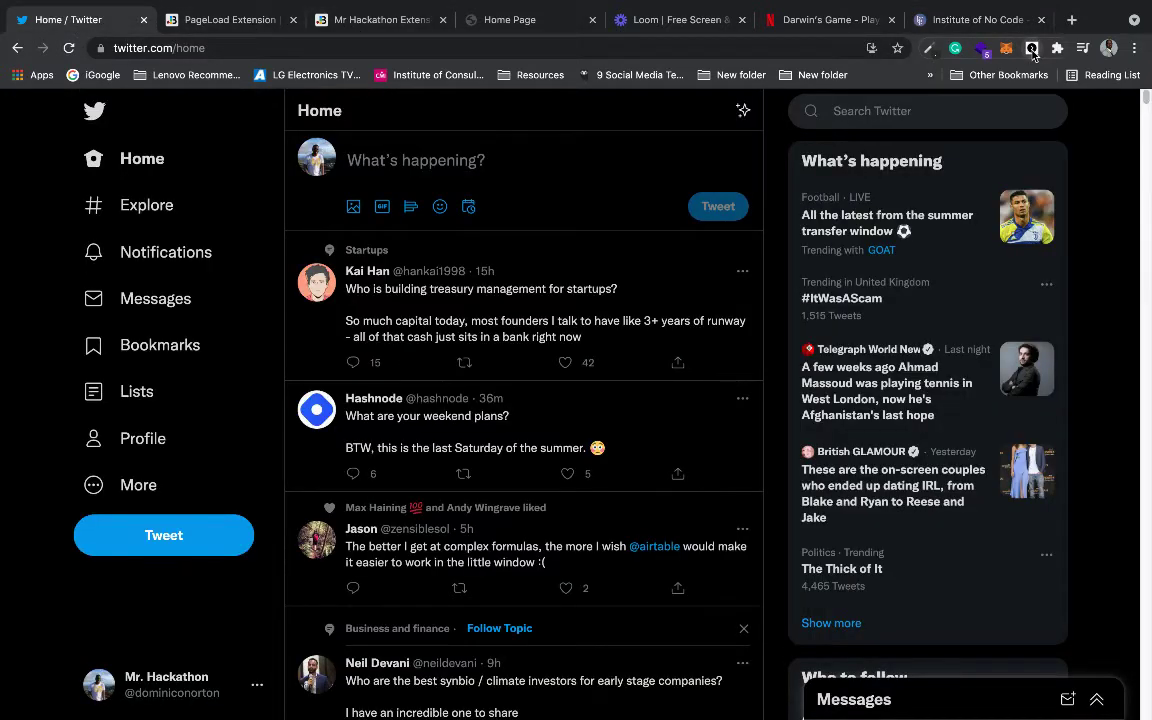
pyautogui.click(1032, 49)
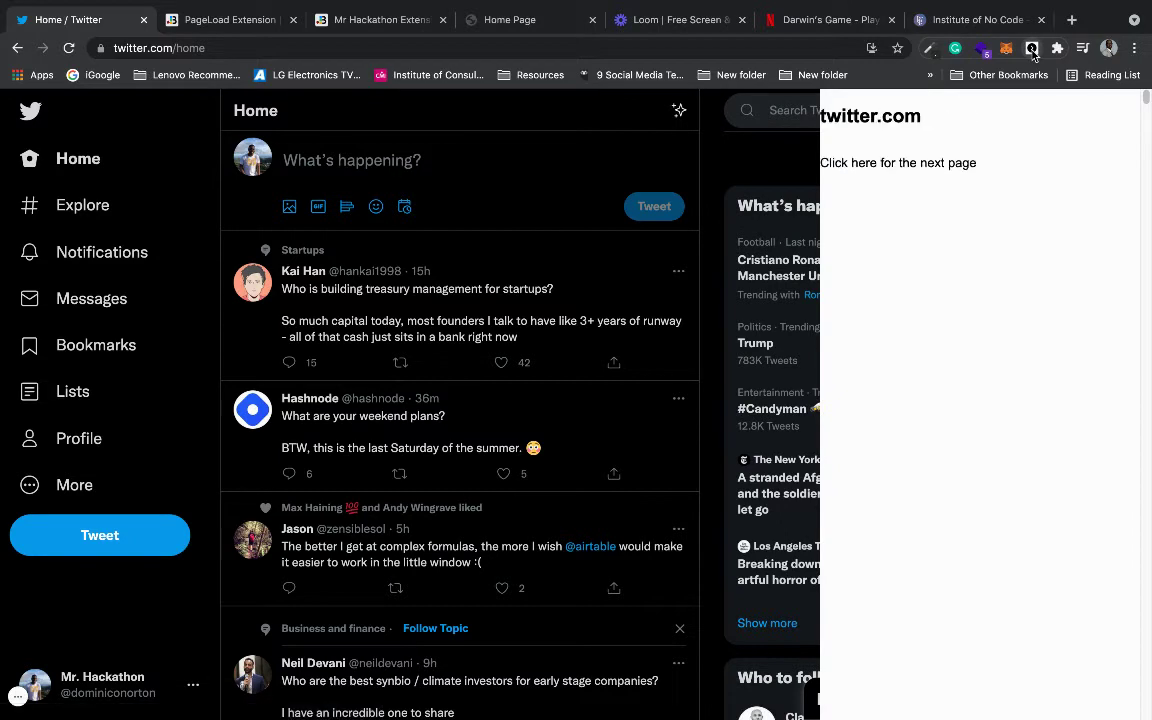
pyautogui.click(885, 164)
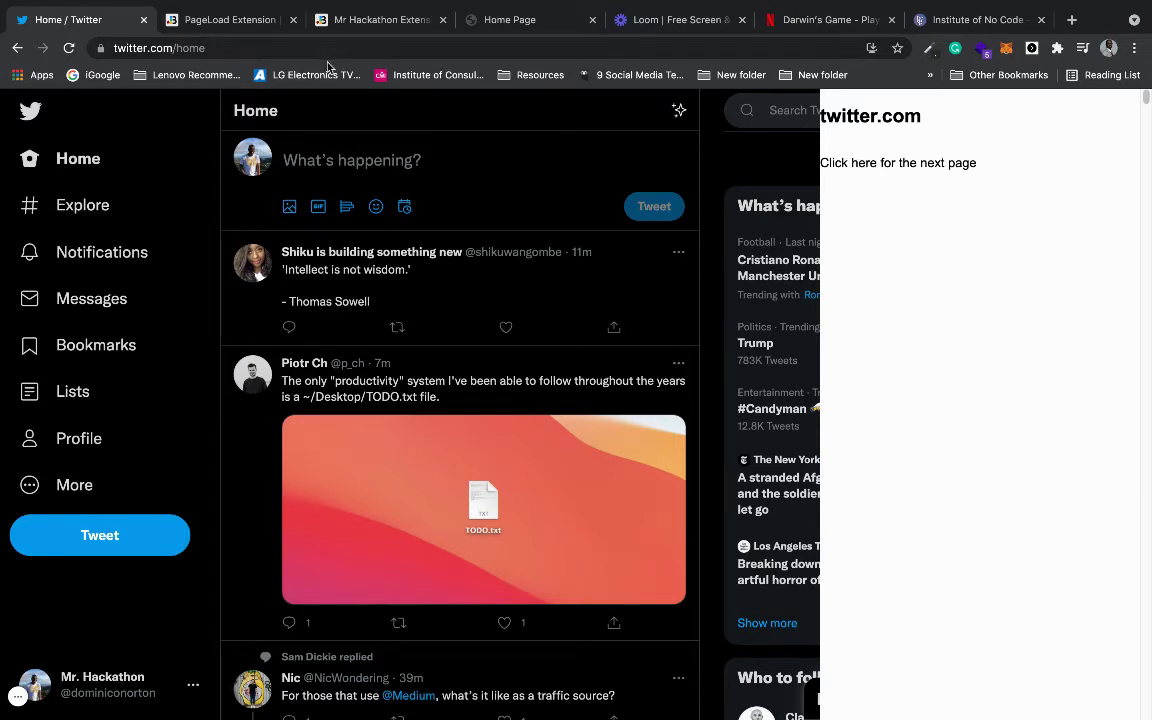
# - Check the inline styling of the "Click here for the next page" text in the PageLoad Extension project
pyautogui.click(221, 23)
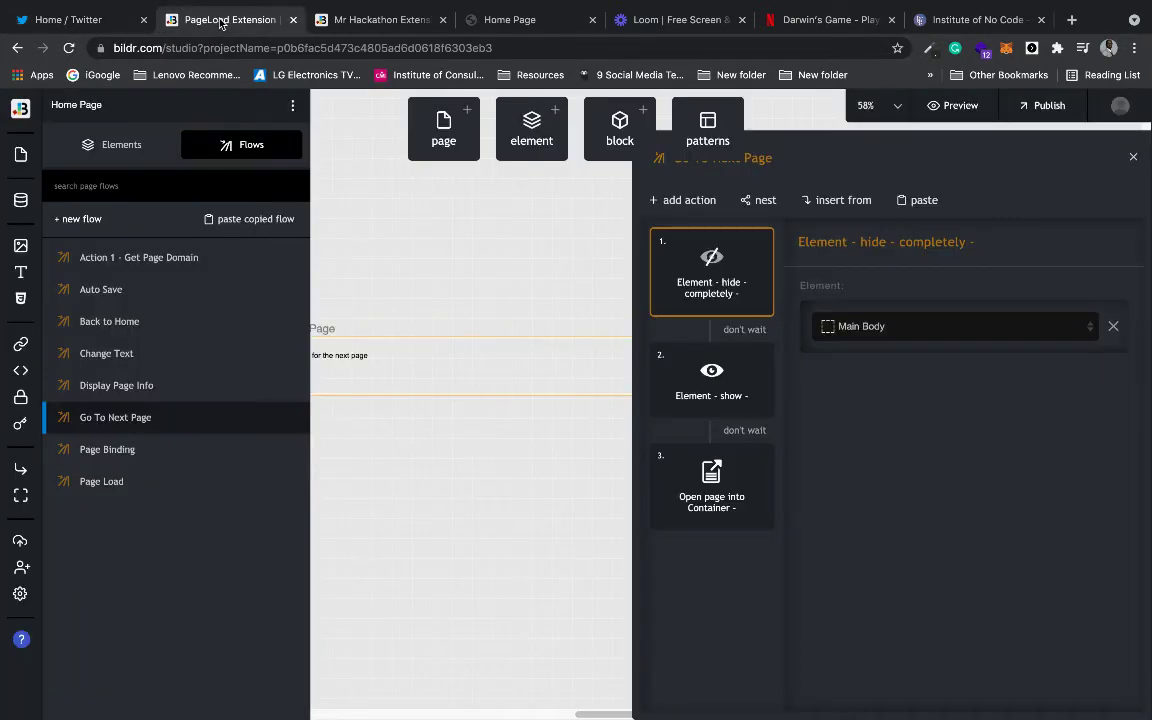
pyautogui.click(616, 263)
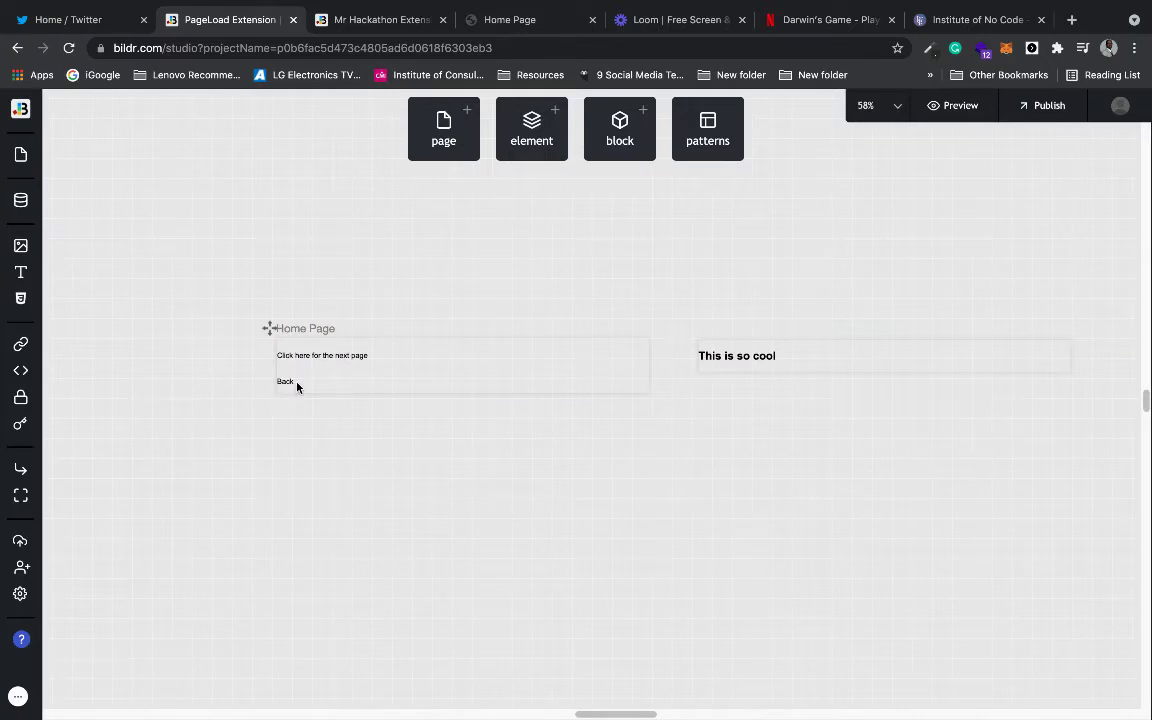
pyautogui.click(371, 360)
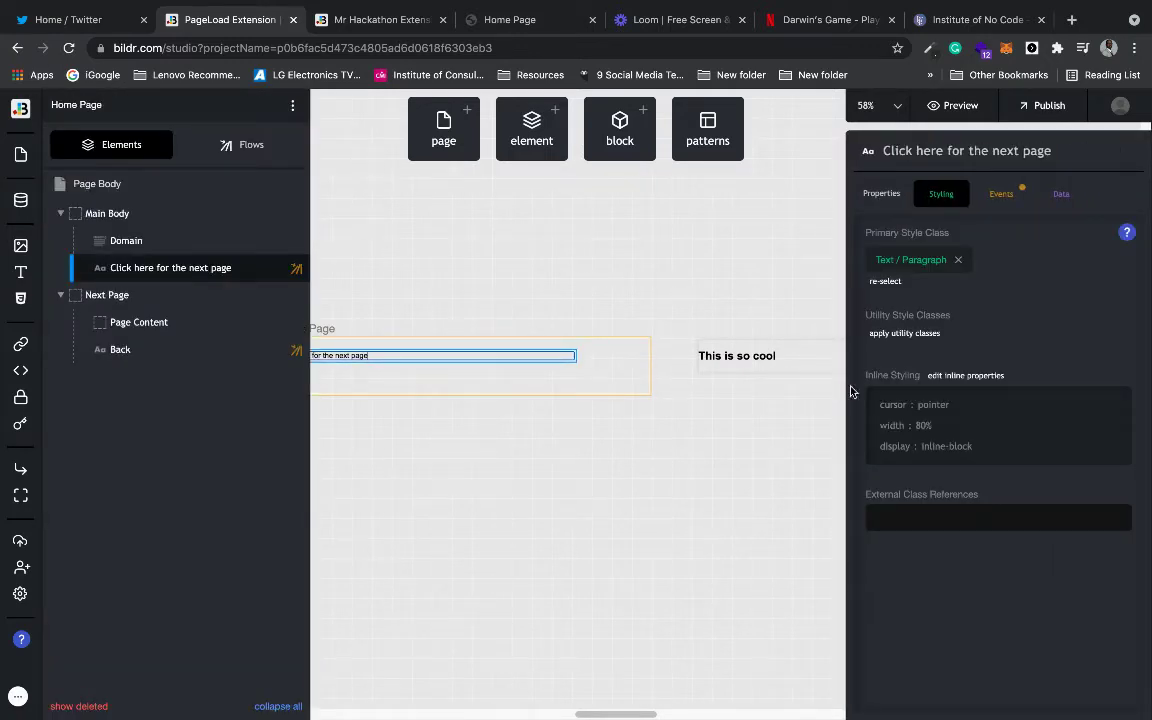
# - In the project containing Hackathon Entertainment TV, set the inline cursor style of Home Page's Click Here text to pointer
pyautogui.click(381, 28)
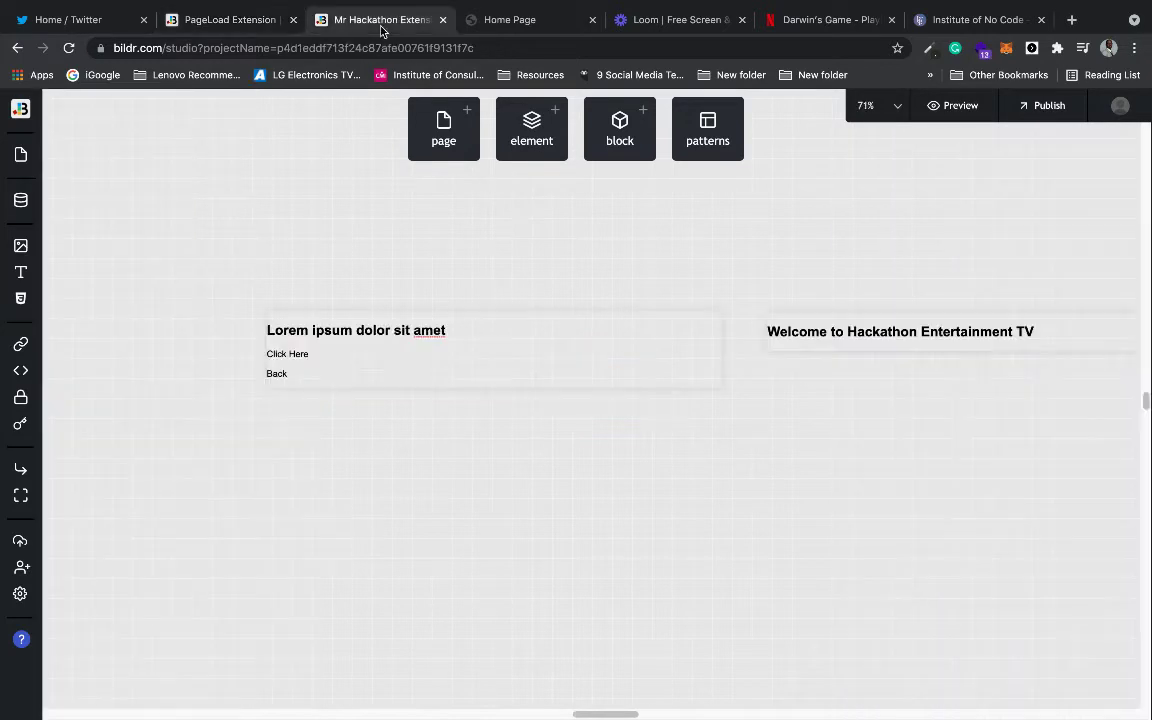
pyautogui.click(324, 354)
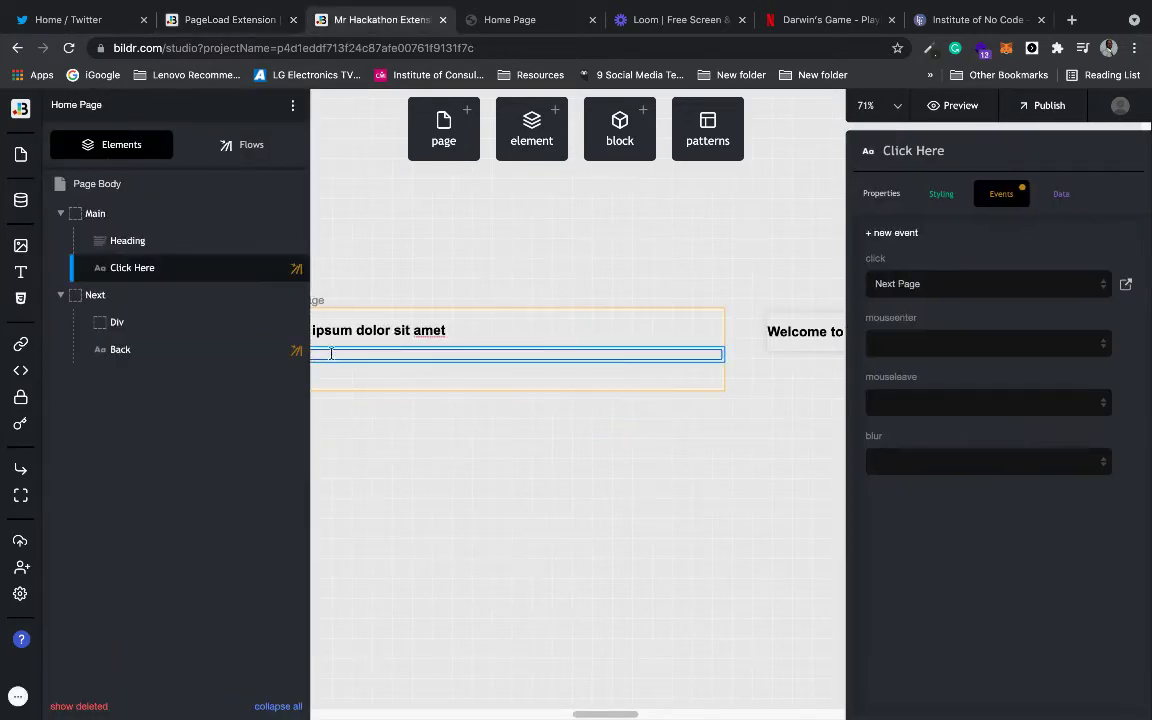
pyautogui.click(941, 194)
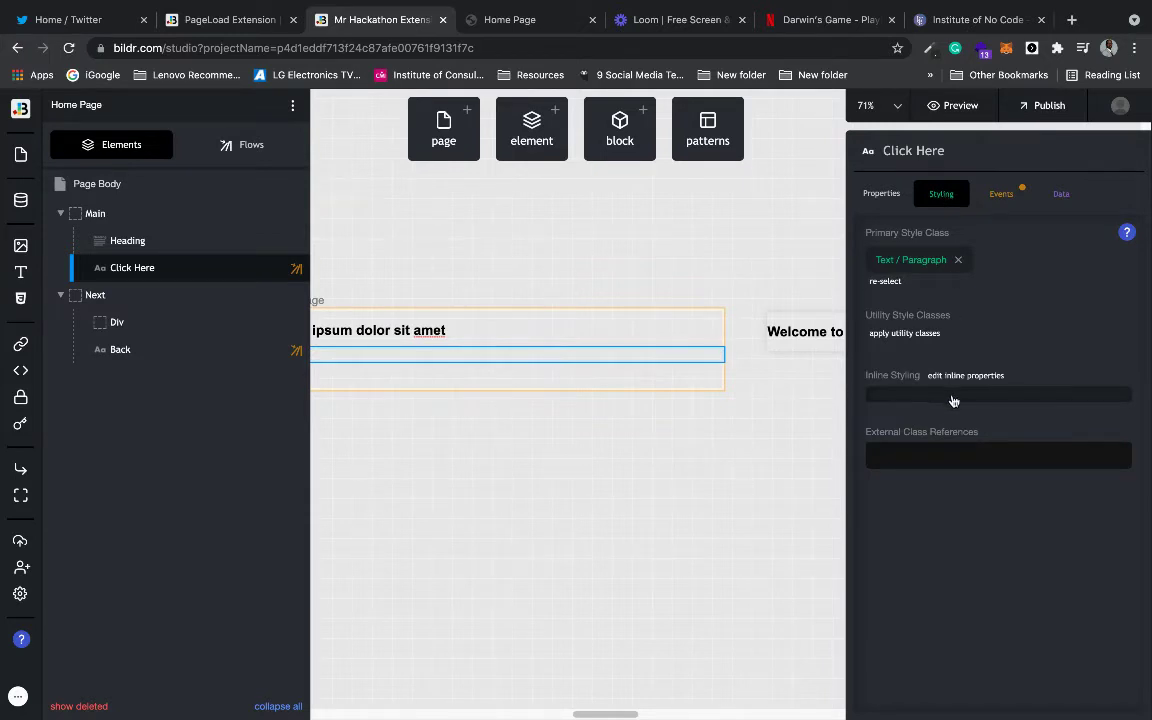
pyautogui.click(951, 398)
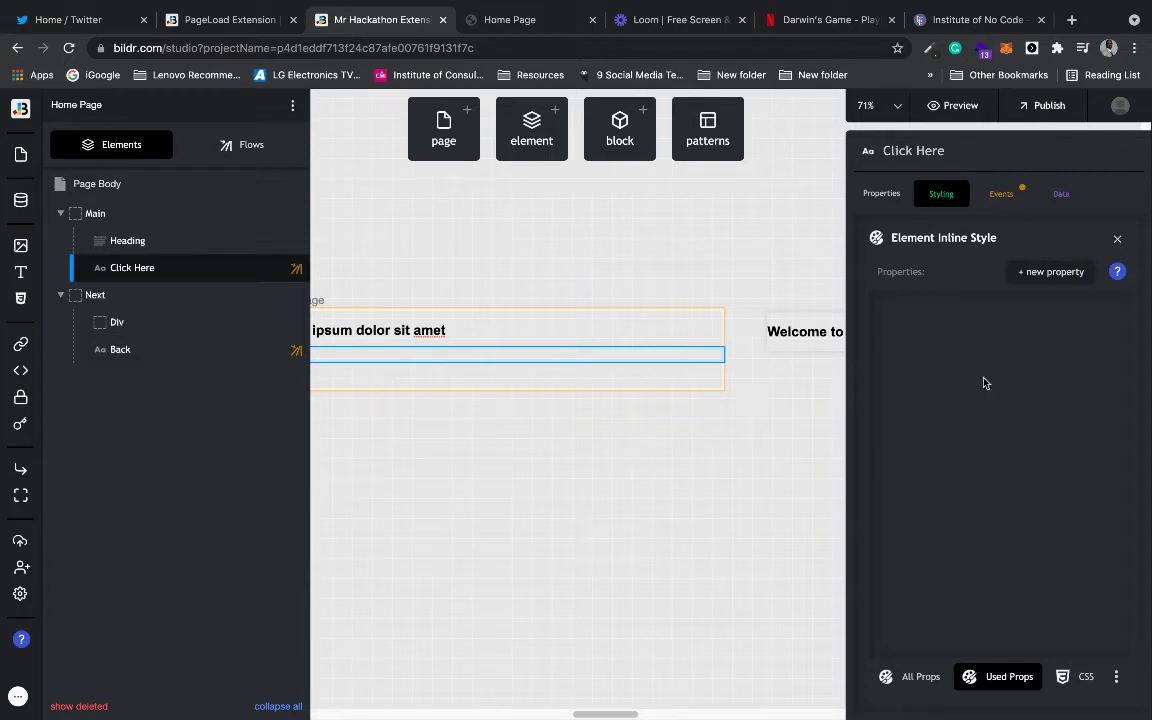
pyautogui.click(1032, 272)
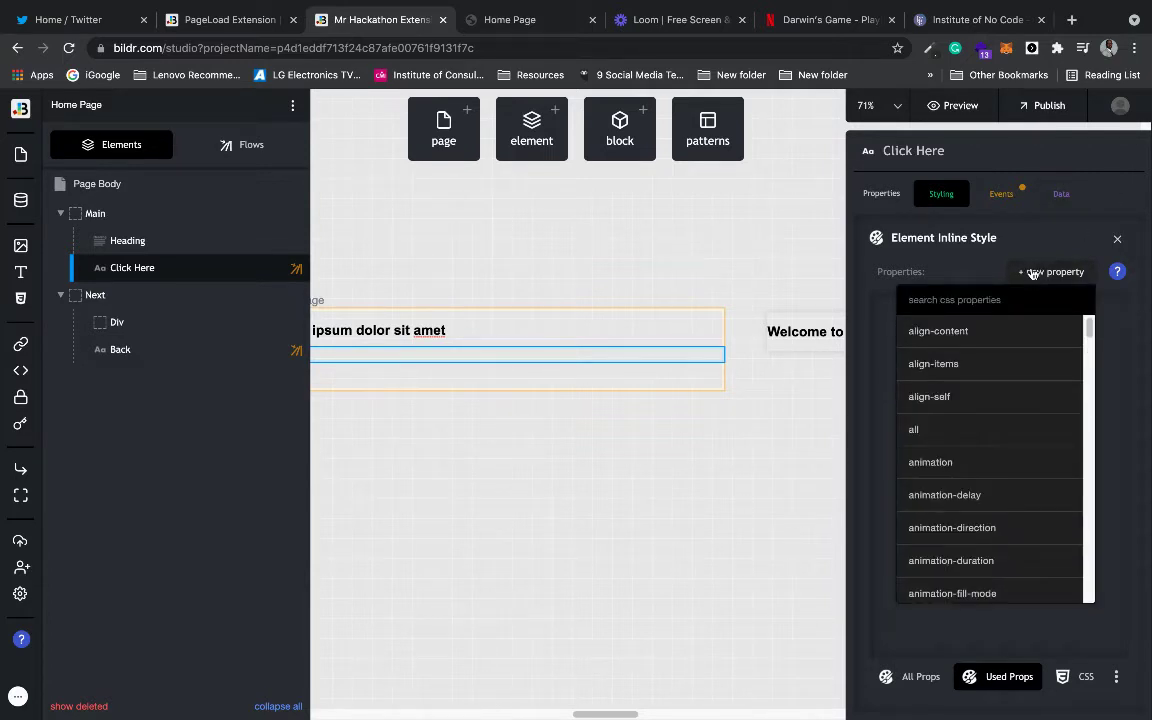
pyautogui.click(908, 675)
pyautogui.click(908, 675)
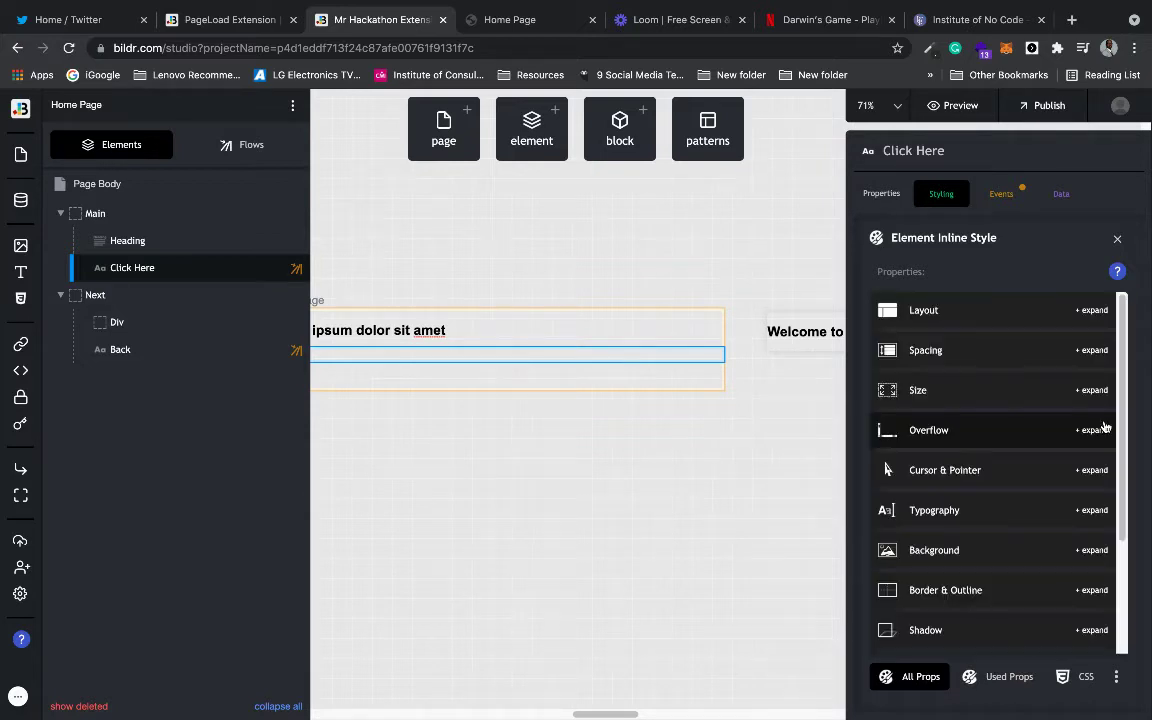
pyautogui.moveTo(1119, 360); pyautogui.dragTo(1128, 427)
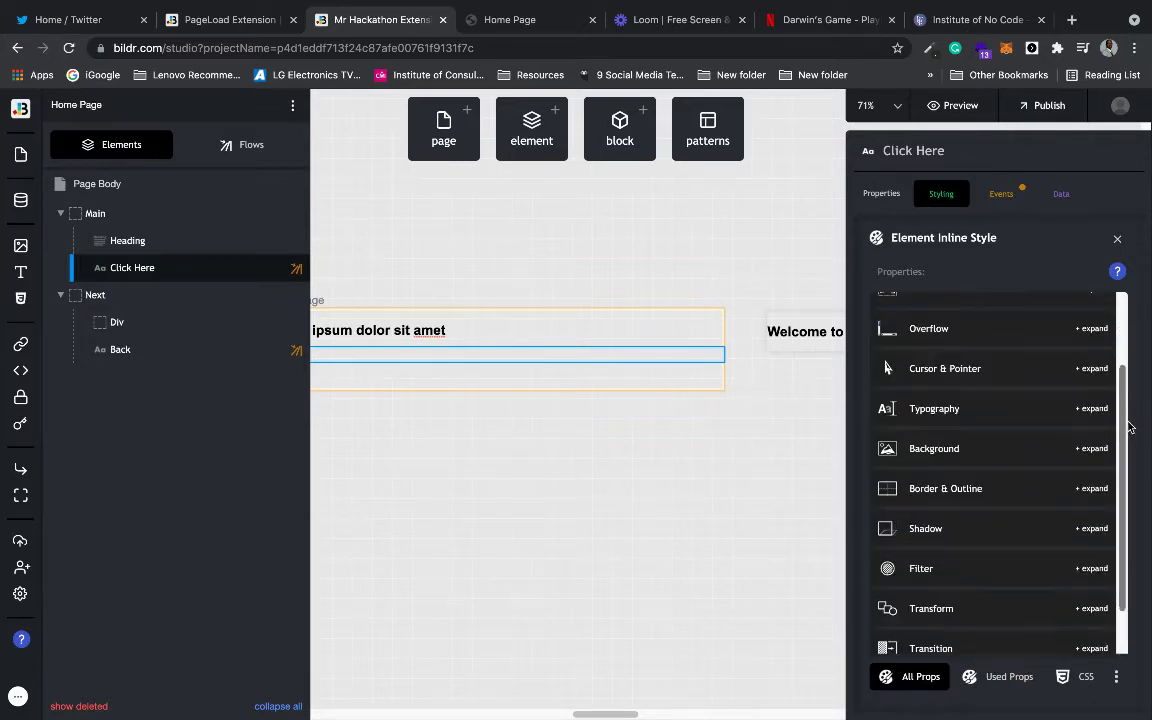
pyautogui.click(991, 369)
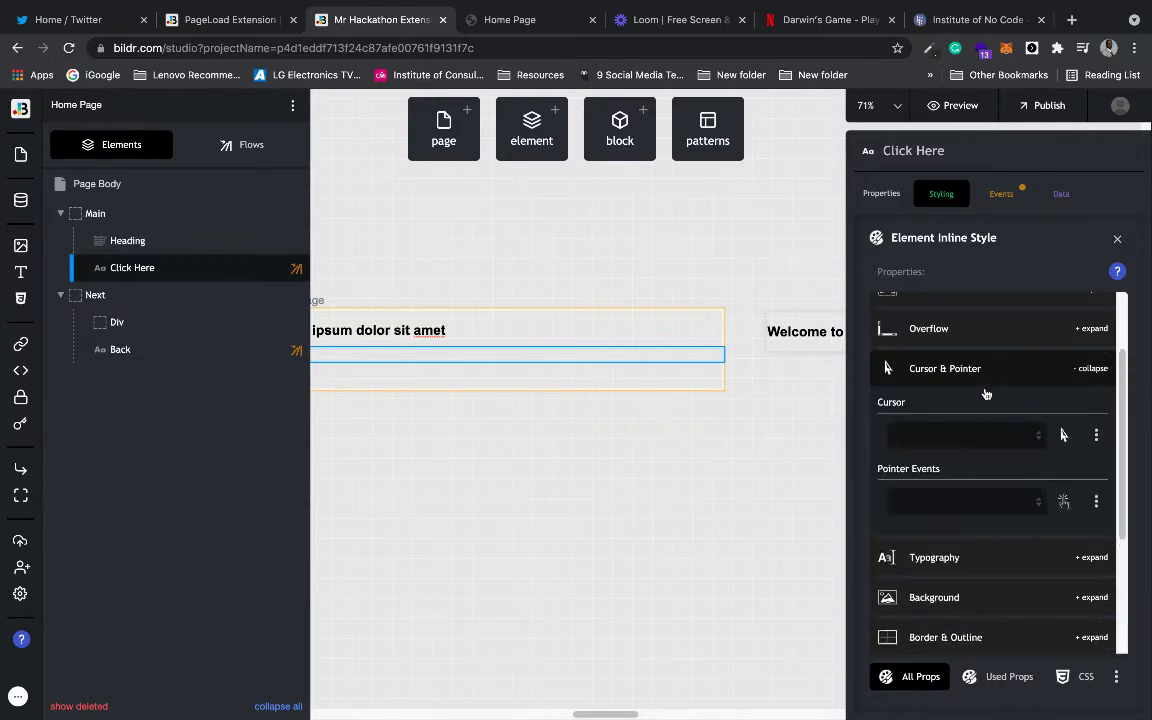
pyautogui.click(975, 437)
pyautogui.moveTo(959, 707)
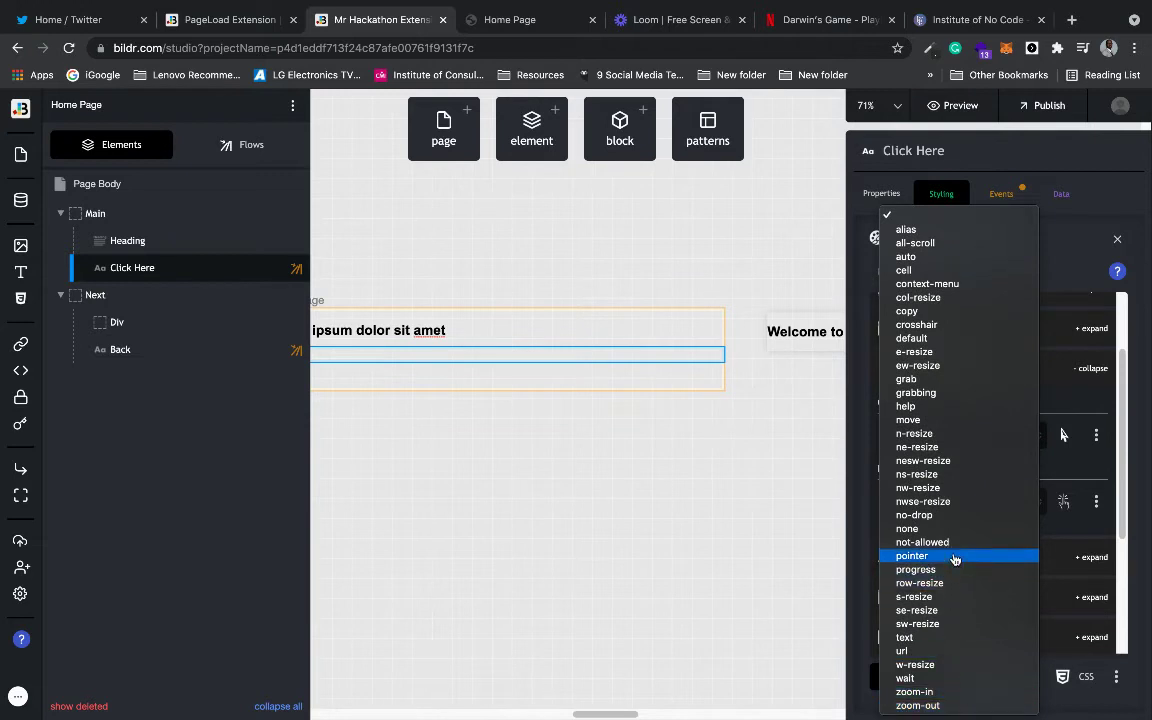
pyautogui.click(952, 556)
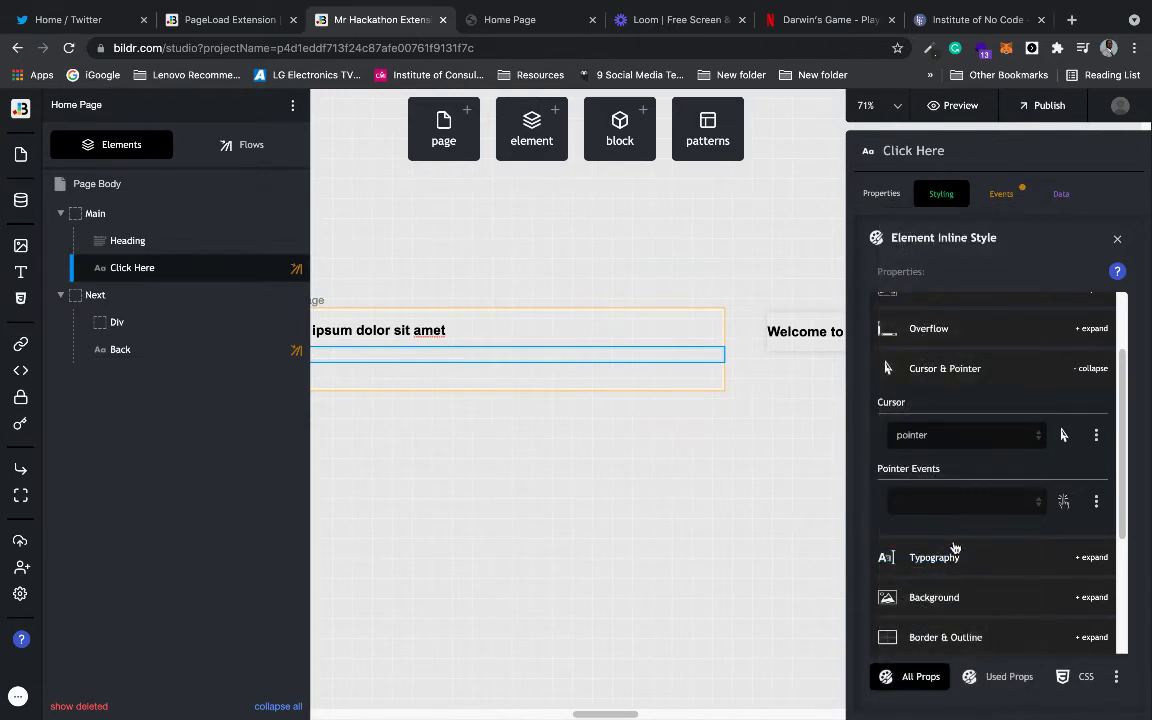
# - Set the inline cursor style of the Back text in the Next container to pointer
pyautogui.click(621, 372)
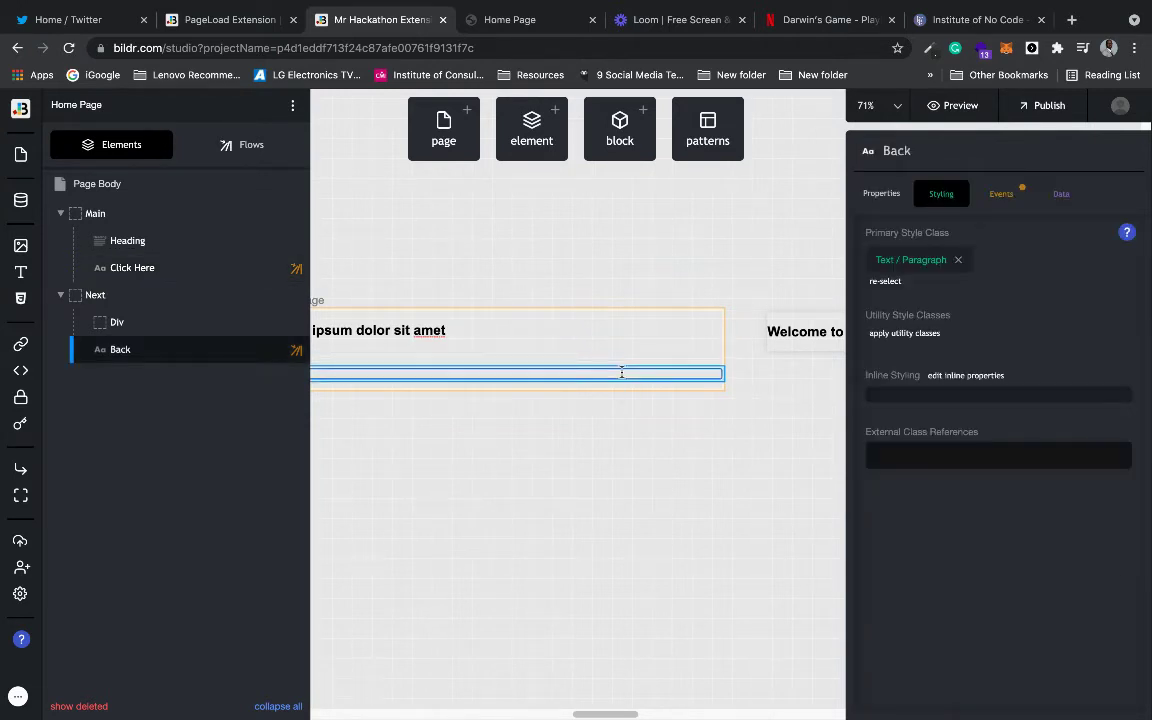
pyautogui.click(954, 393)
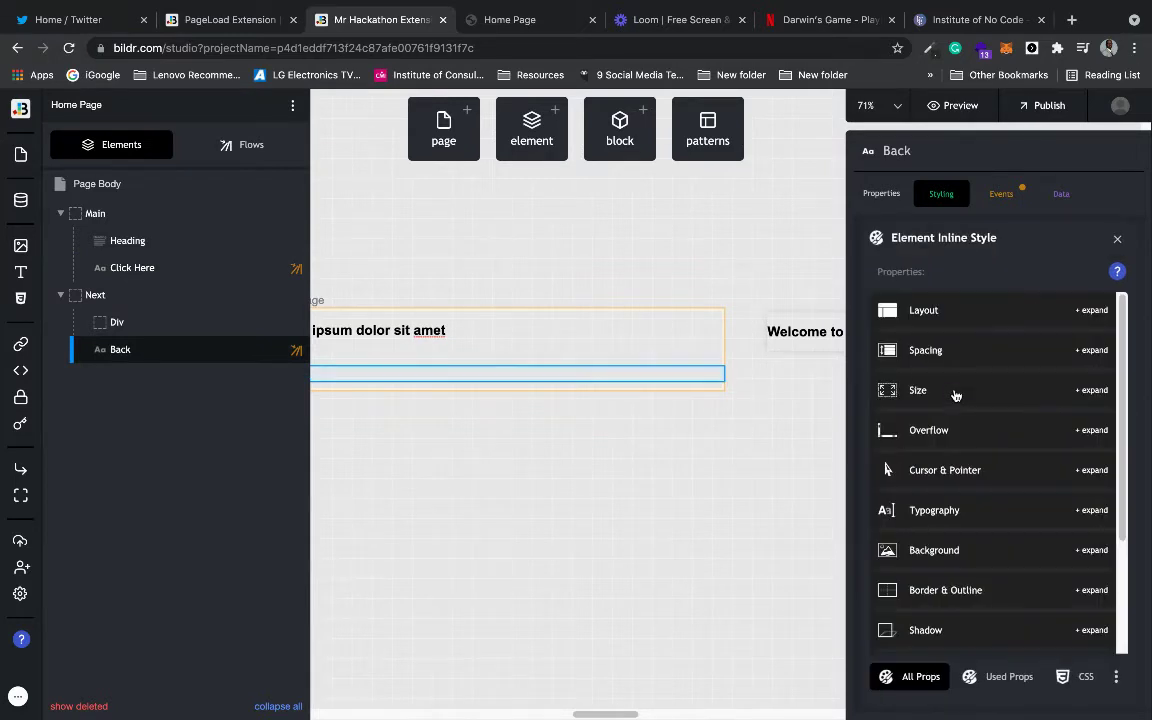
pyautogui.click(984, 478)
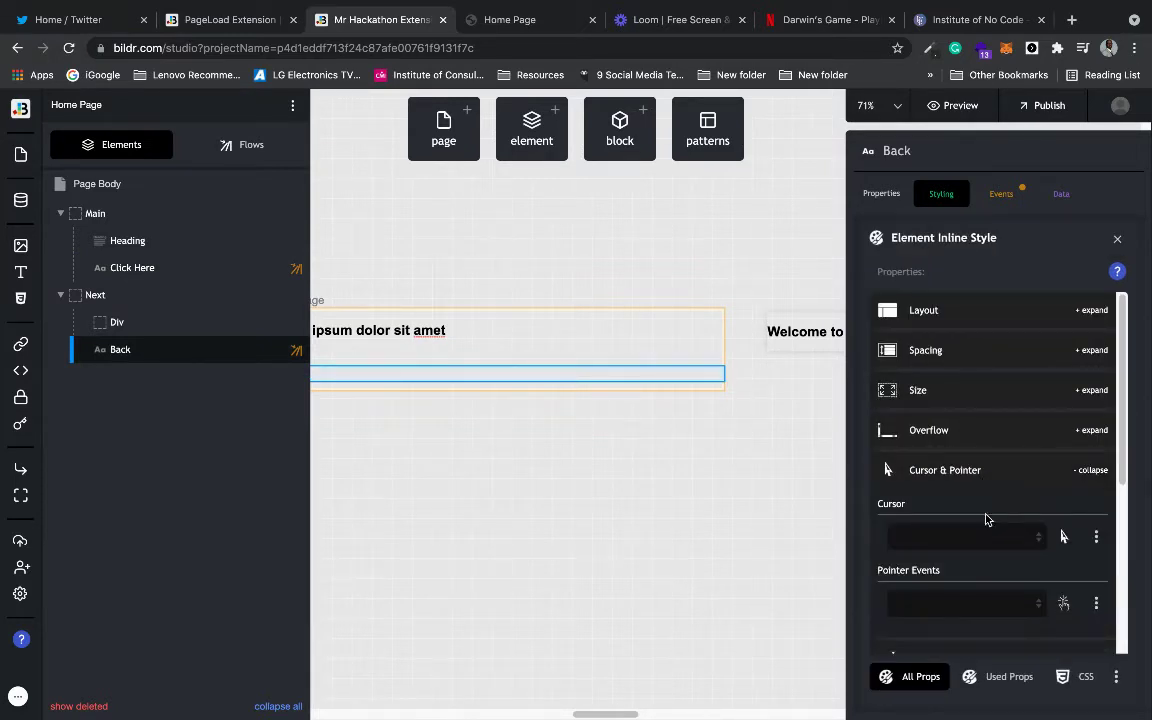
pyautogui.click(983, 530)
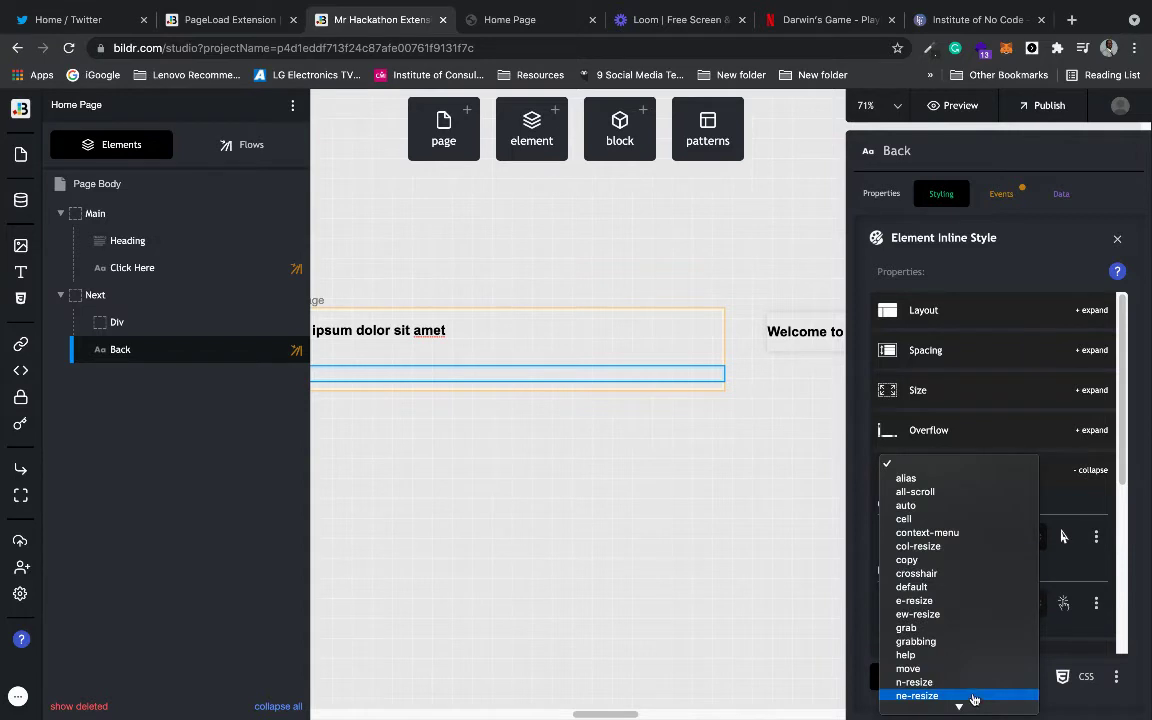
pyautogui.moveTo(972, 710)
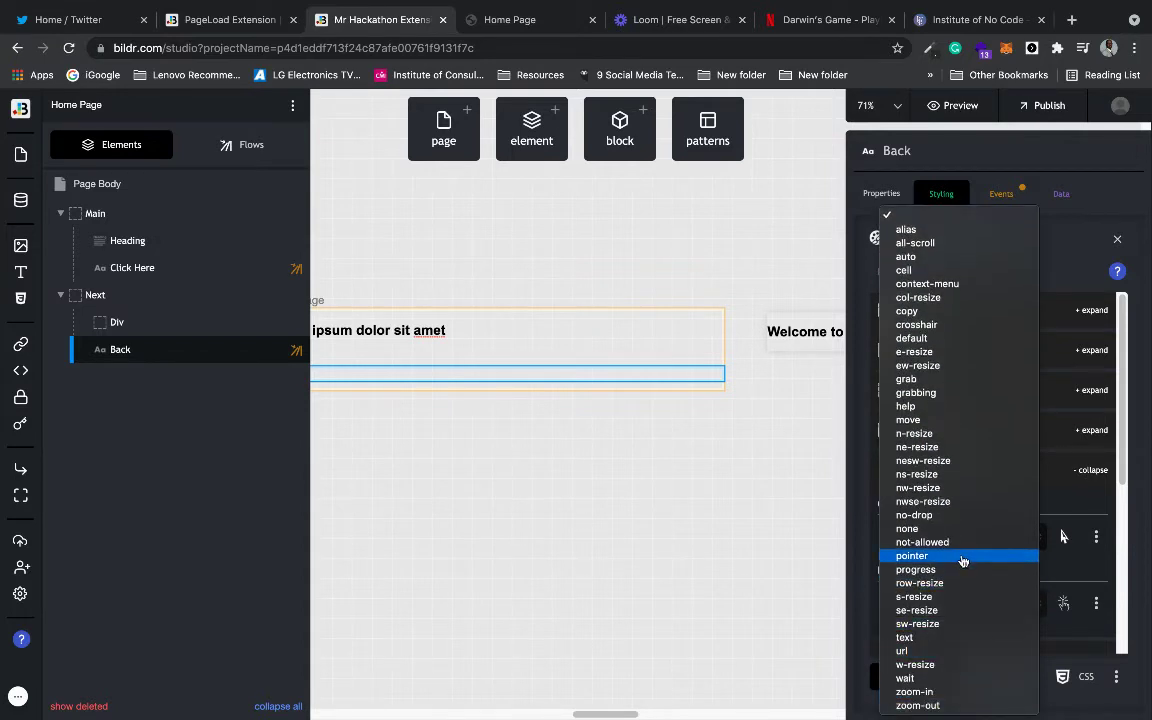
pyautogui.click(962, 561)
pyautogui.click(790, 495)
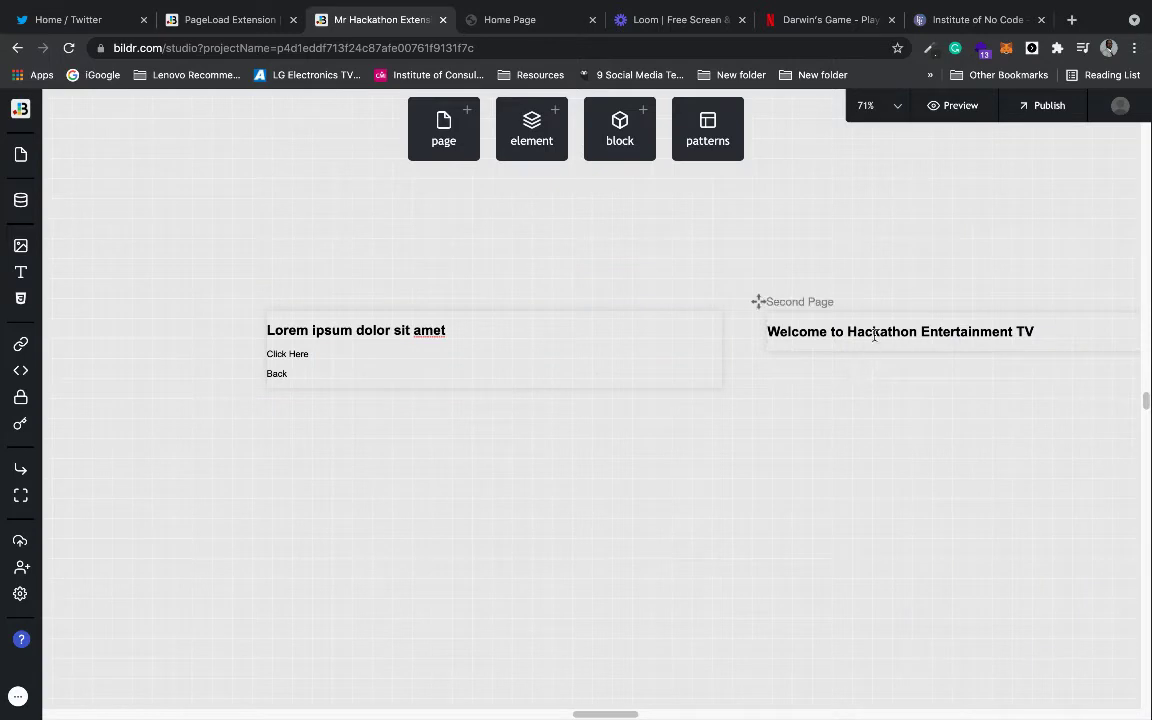
# - Reload the live Home Page, test the pointer cursor on Click Here and Back, and highlight the heading
pyautogui.click(470, 21)
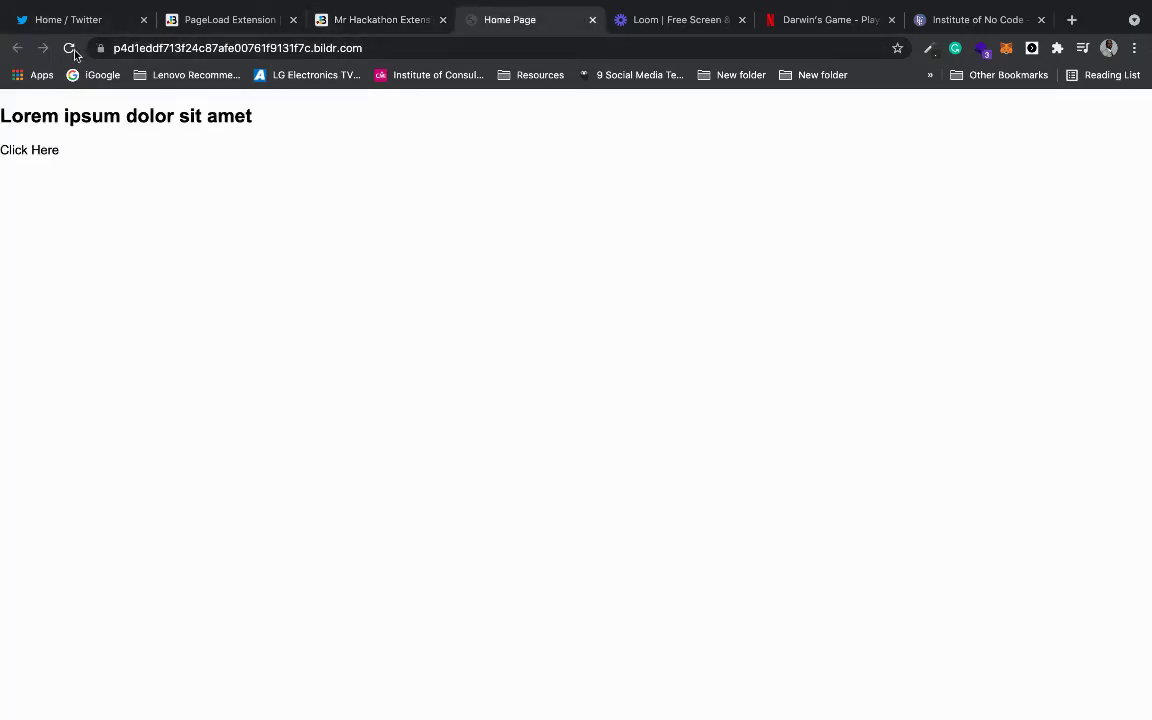
pyautogui.click(72, 49)
pyautogui.click(34, 157)
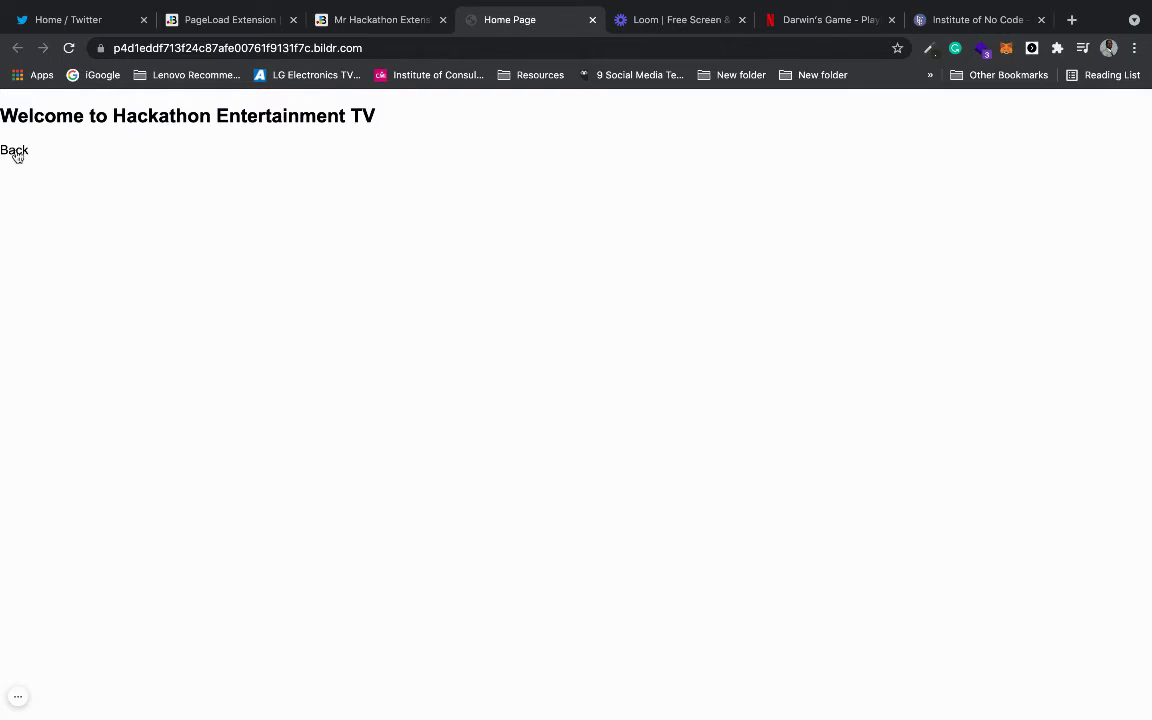
pyautogui.click(16, 156)
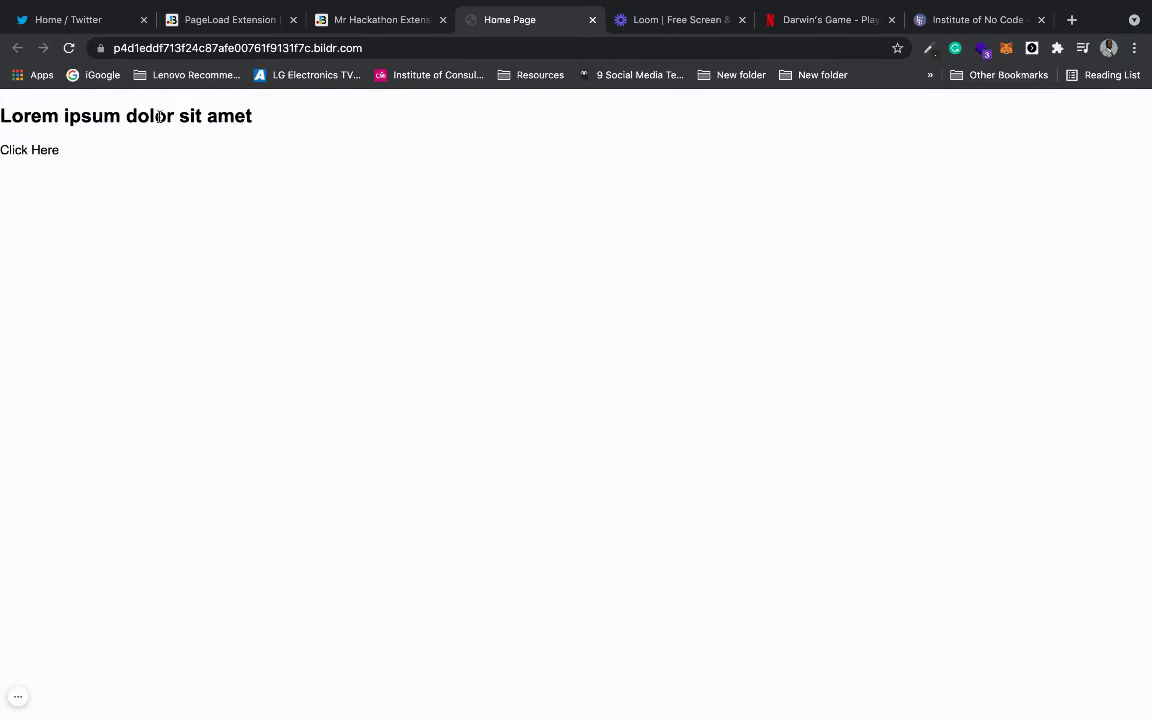
pyautogui.moveTo(271, 113); pyautogui.dragTo(2, 113)
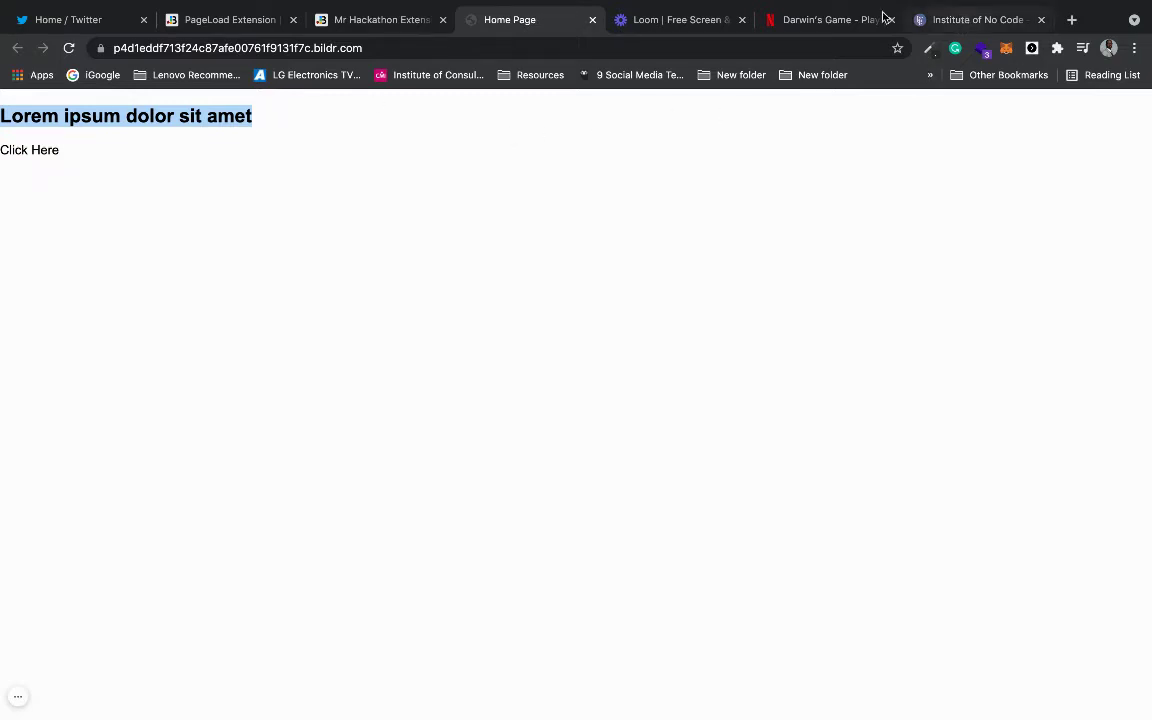
# - Close and reopen the sample extension on Twitter to check the site domain shown in its heading
pyautogui.click(104, 29)
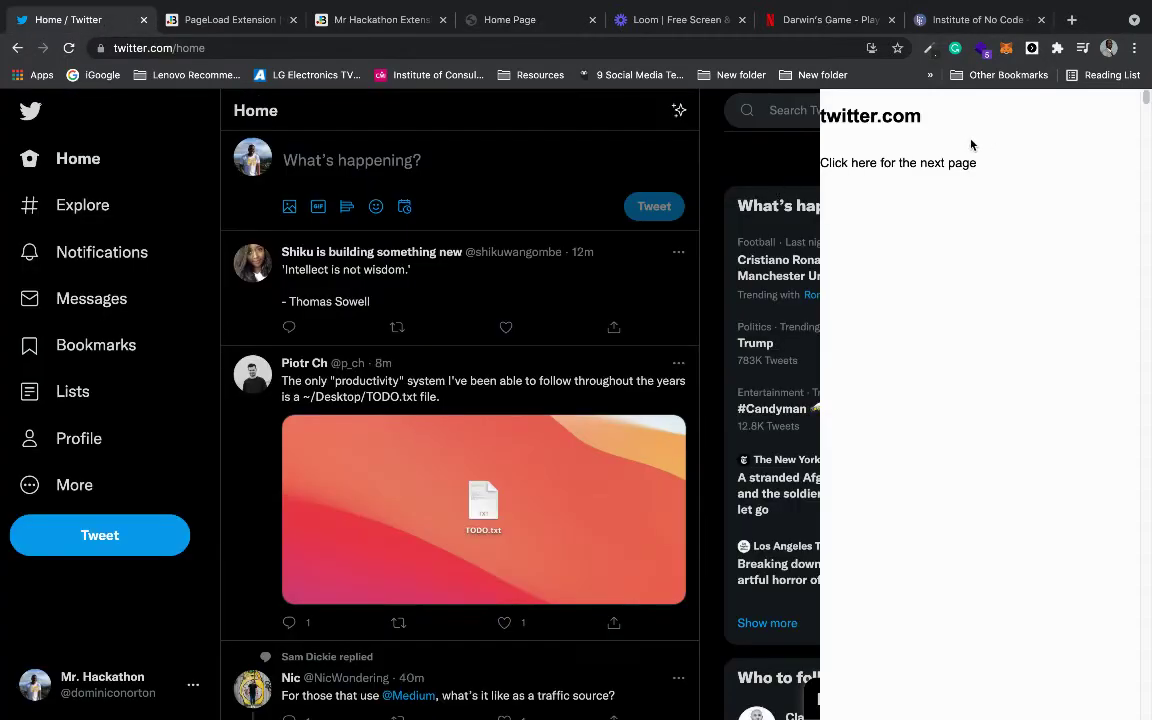
pyautogui.click(1030, 52)
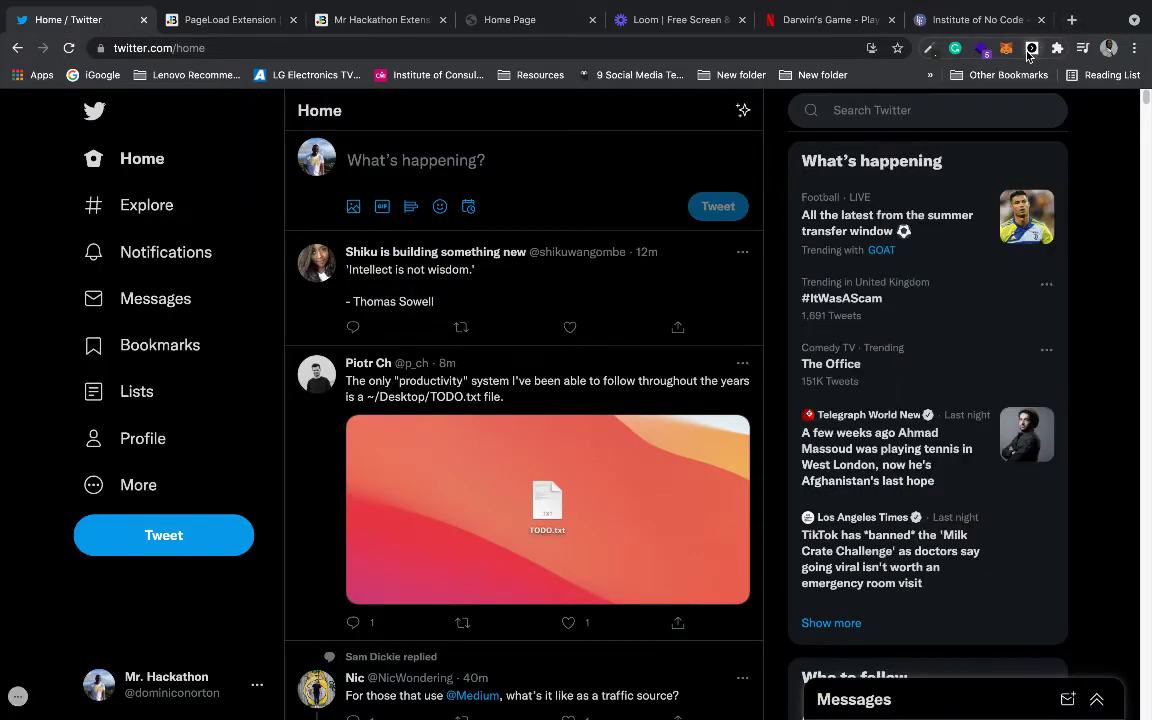
pyautogui.click(1030, 52)
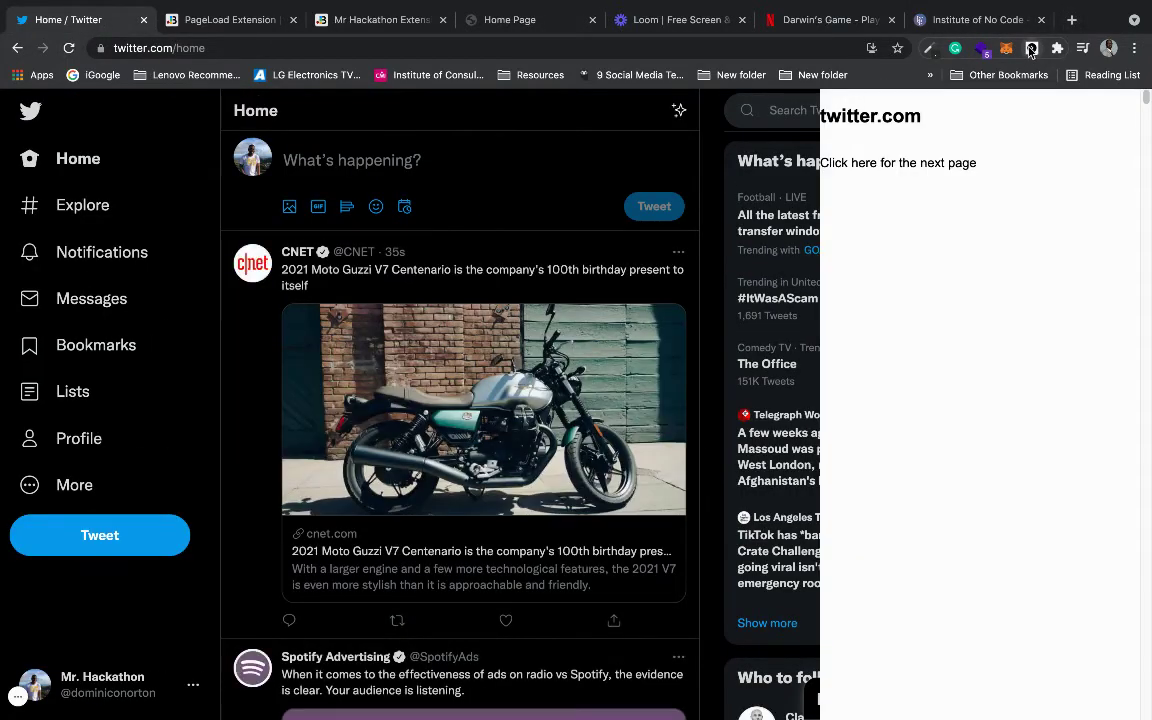
# - Reopen the sample extension on the Carrd page, check its domain heading, and return to the Bildr project being built
pyautogui.click(973, 19)
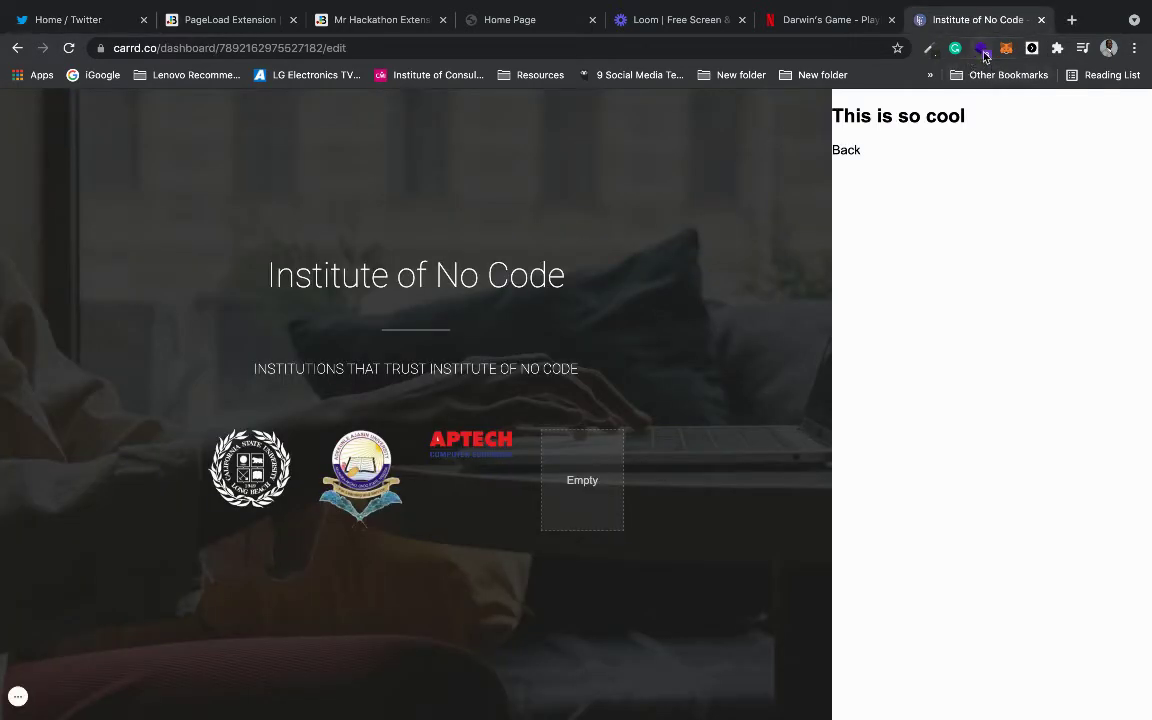
pyautogui.click(1030, 52)
pyautogui.click(1030, 52)
pyautogui.click(850, 150)
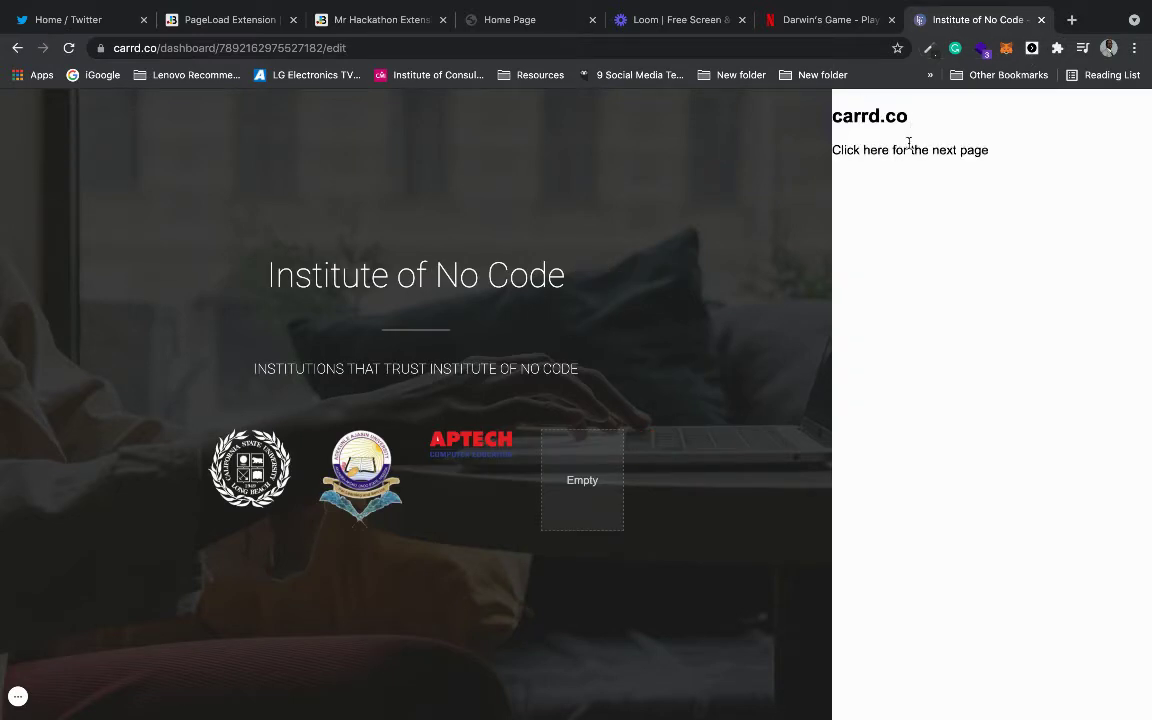
pyautogui.click(1032, 50)
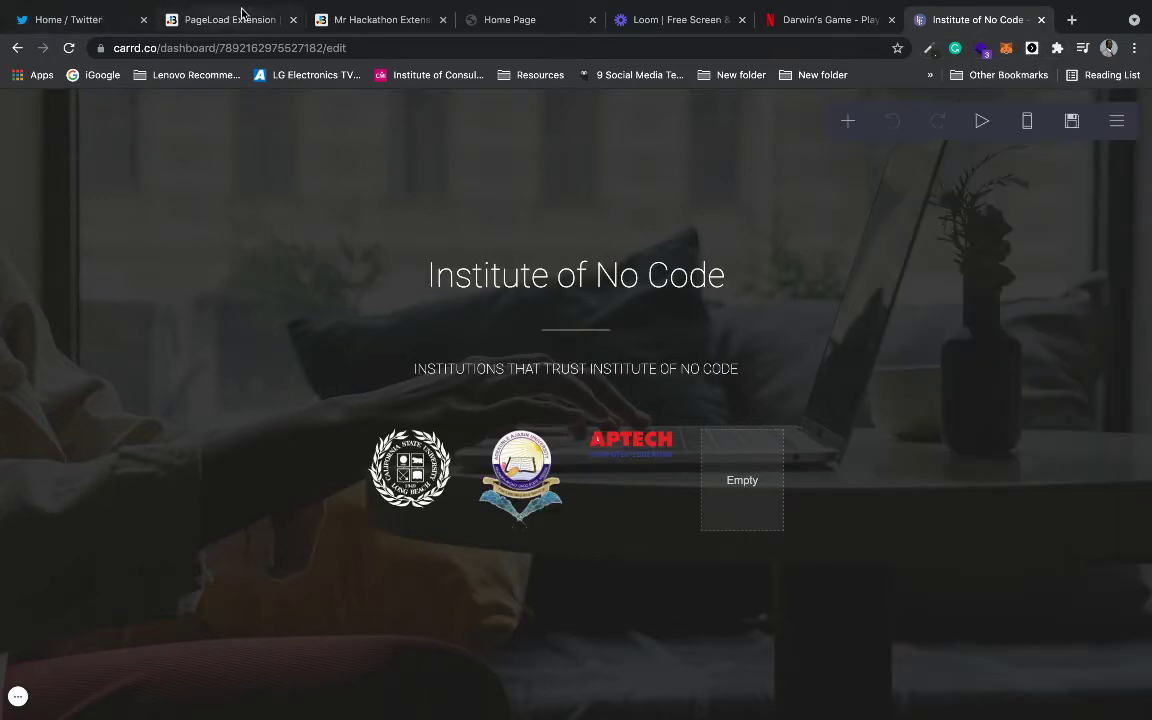
pyautogui.click(383, 20)
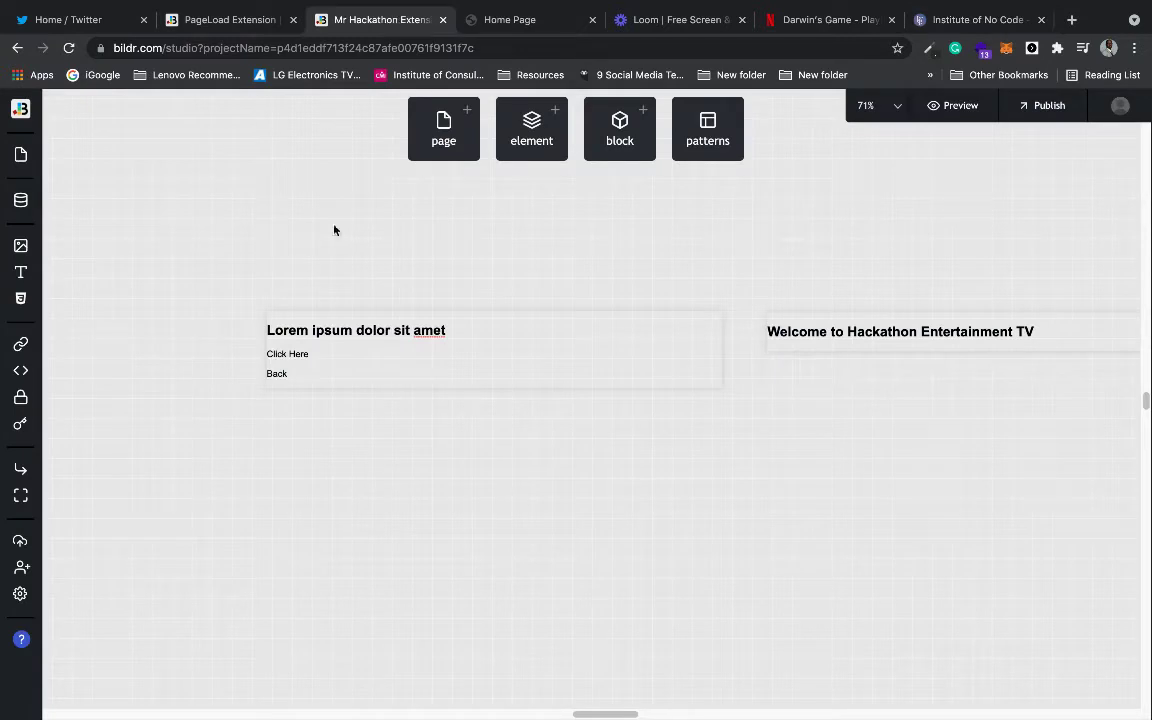
# - Add a Chrome Extension - Get - Info from Browser action to the Home Page's Page Load flow
pyautogui.click(458, 328)
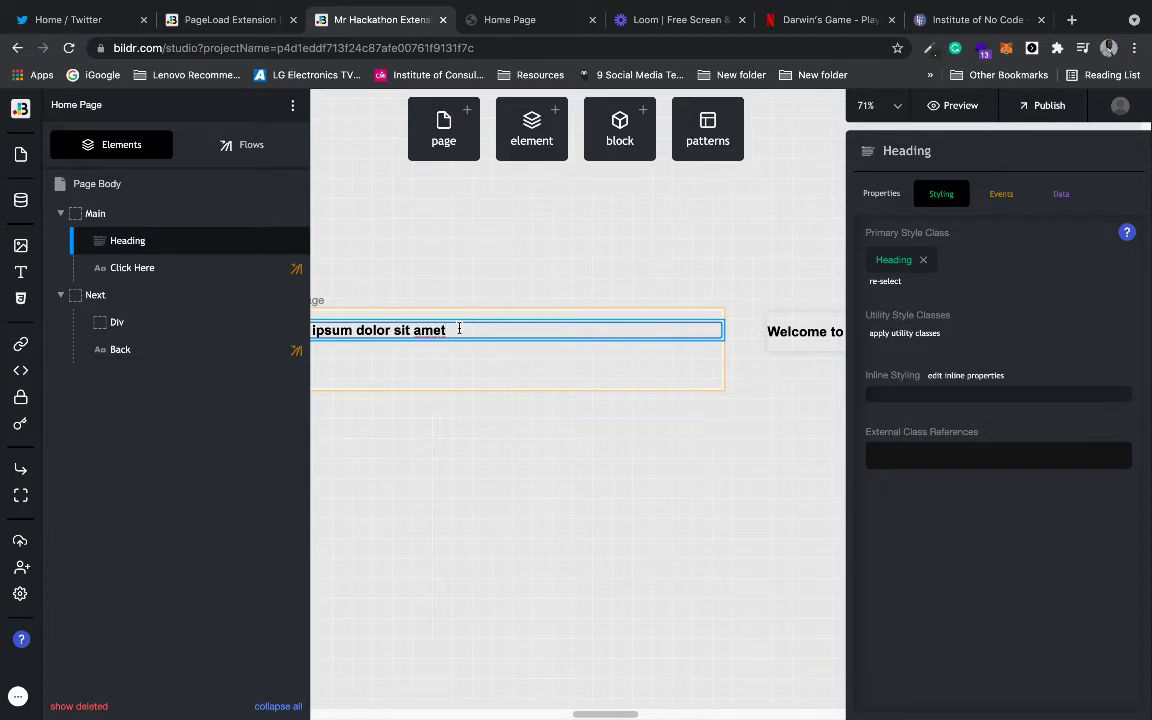
pyautogui.click(230, 145)
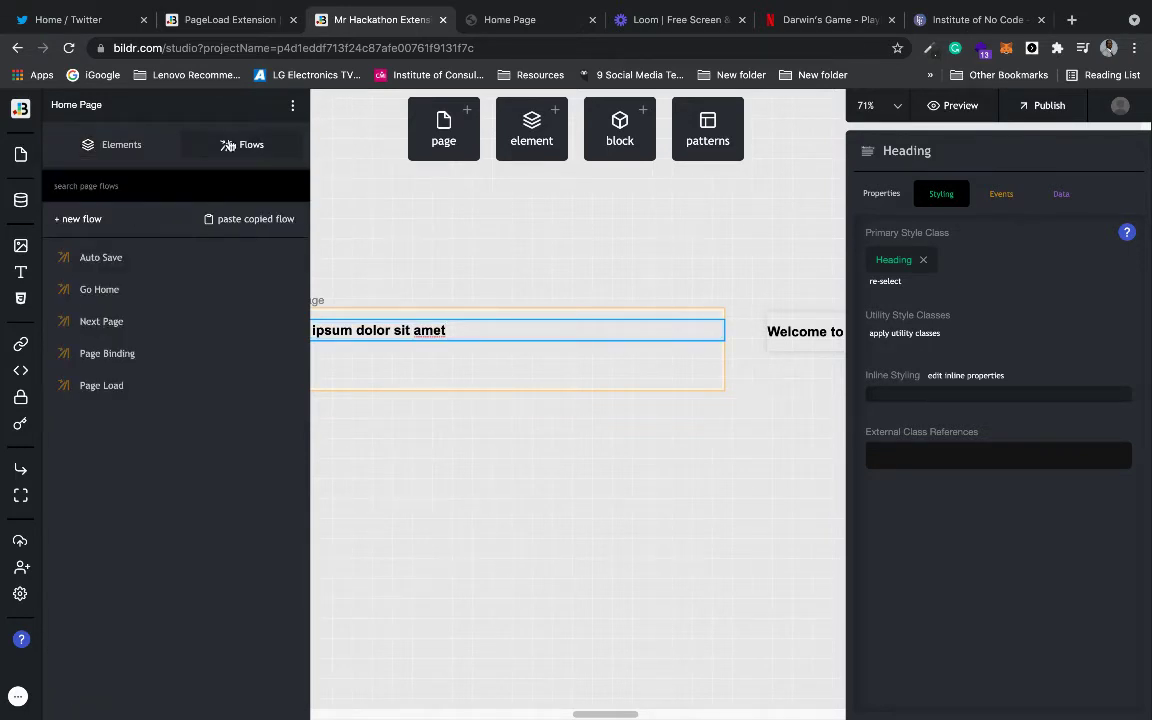
pyautogui.click(147, 388)
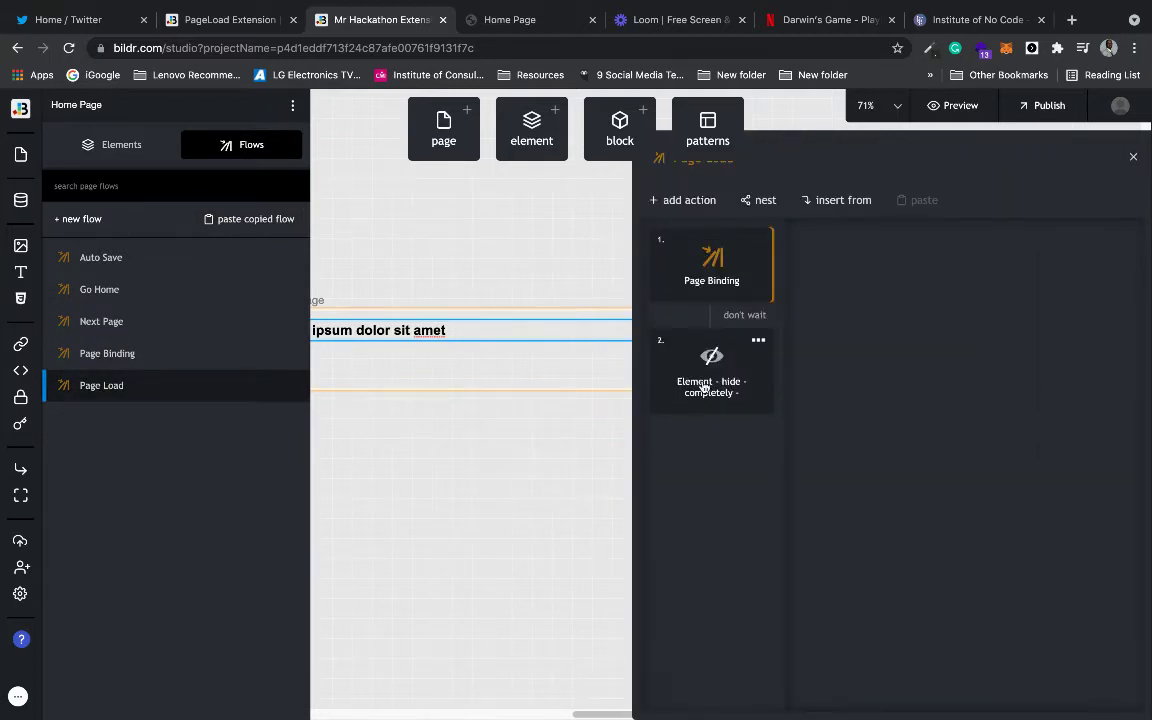
pyautogui.click(687, 201)
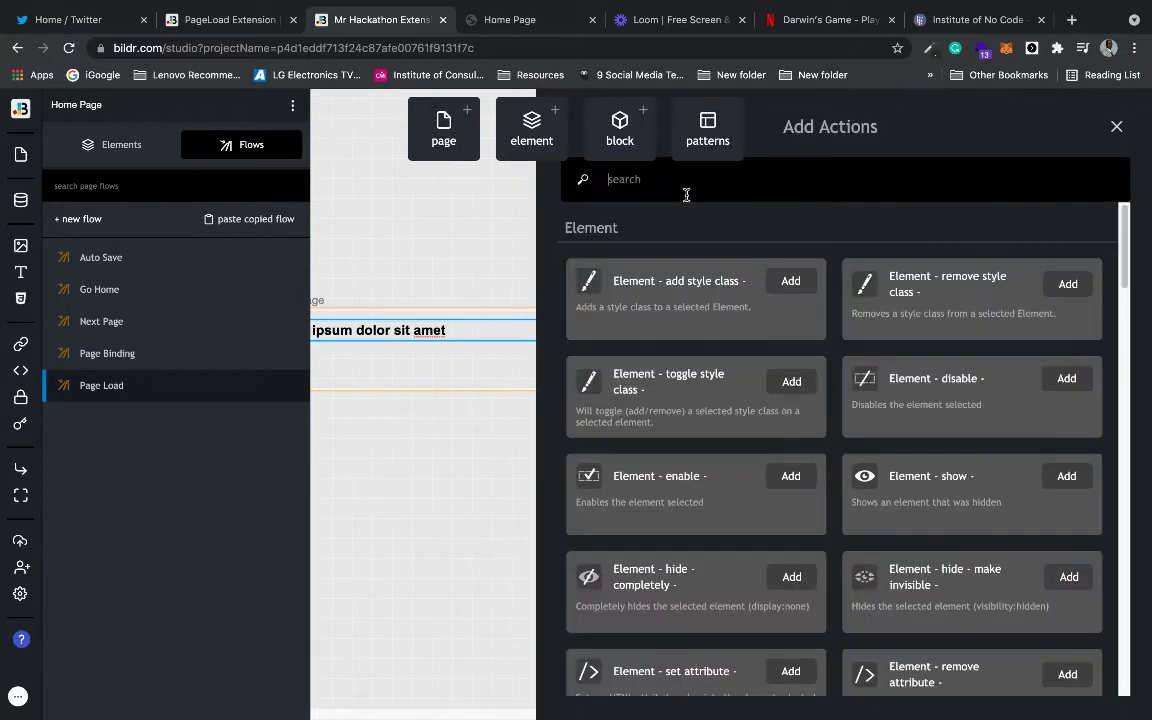
pyautogui.write('chrome')
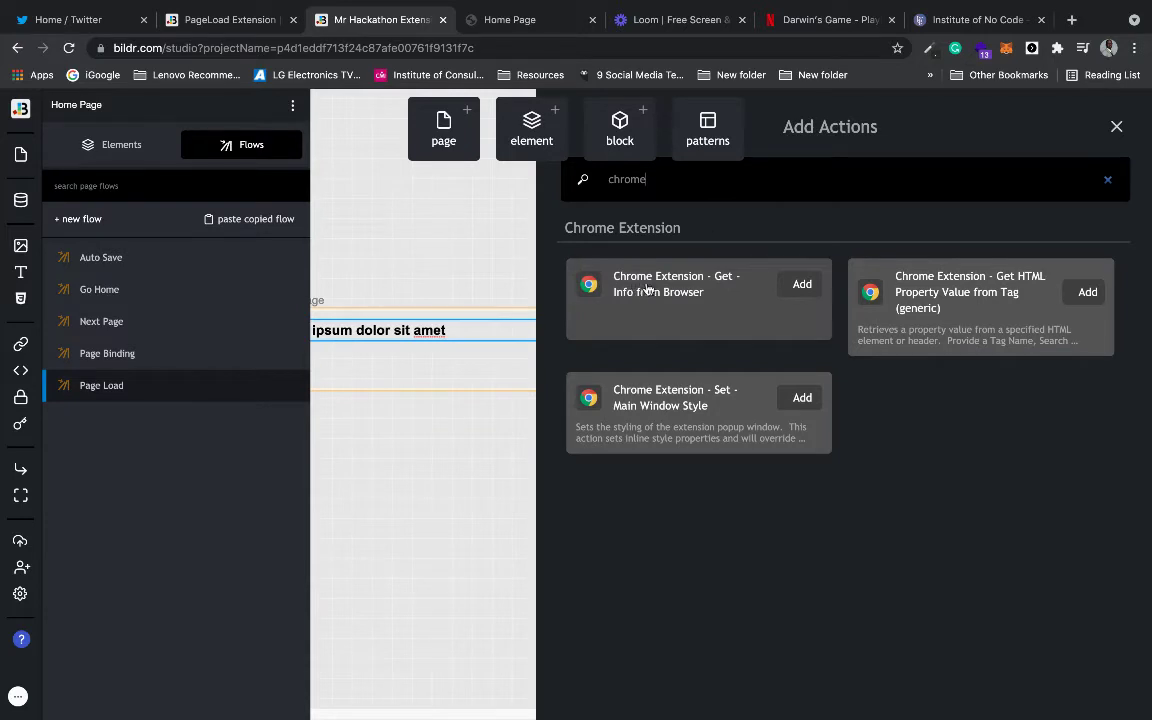
pyautogui.click(799, 286)
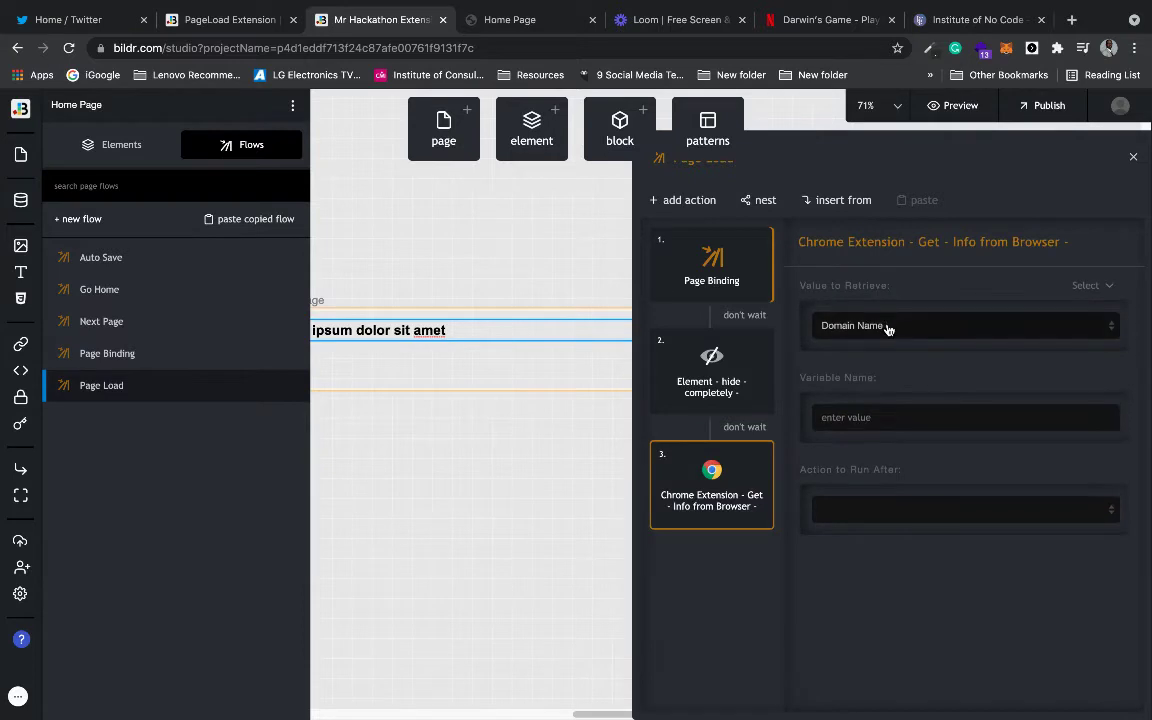
# - Set the browser info action to retrieve Page Title (browser tab name) into a variable named pageTitle
pyautogui.click(887, 327)
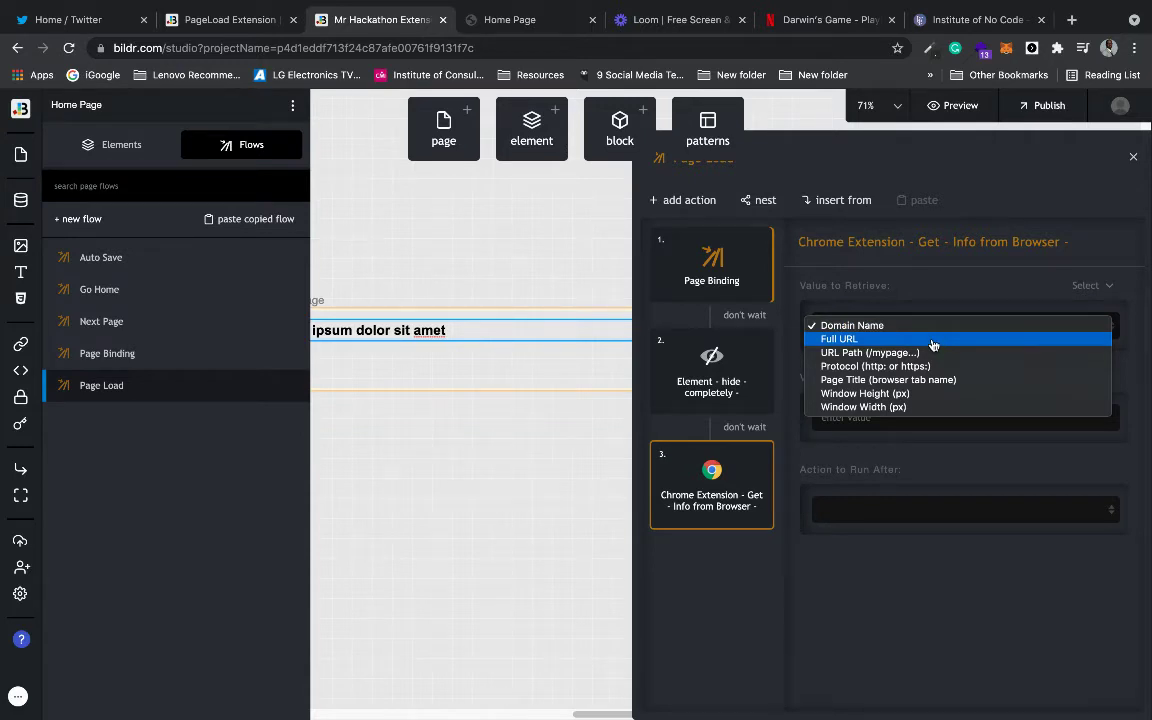
pyautogui.click(940, 380)
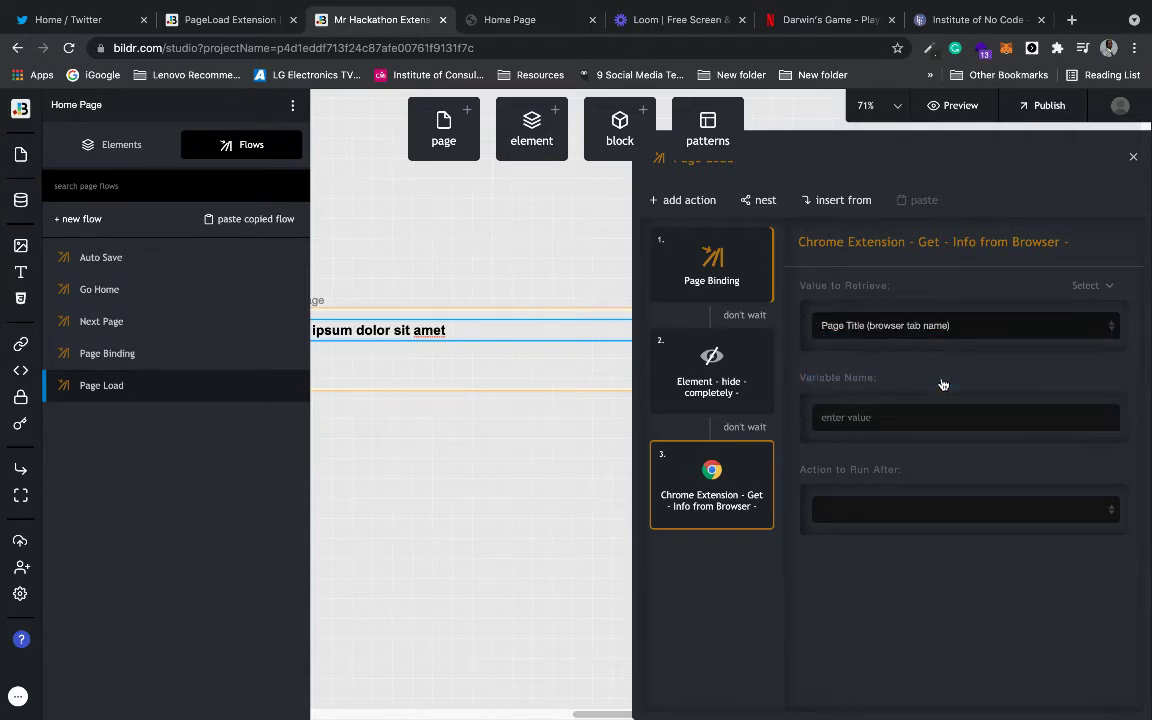
pyautogui.click(929, 413)
pyautogui.write('P')
pyautogui.press('BackSpace')
pyautogui.write('pageTitle')
pyautogui.click(547, 463)
# - Select the Heading element in the Main container of the Home Page
pyautogui.click(509, 331)
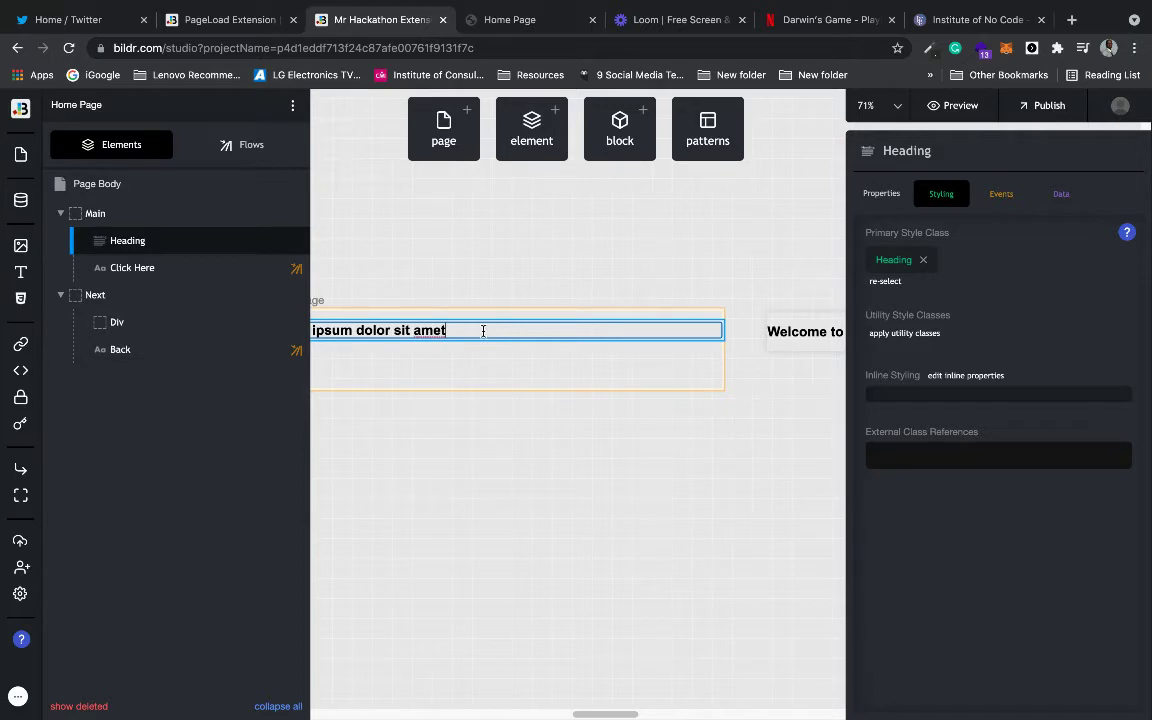
# - Clear the placeholder text of the Home Page heading and bind its record value to the variable pageTitle
pyautogui.moveTo(483, 330); pyautogui.dragTo(237, 327)
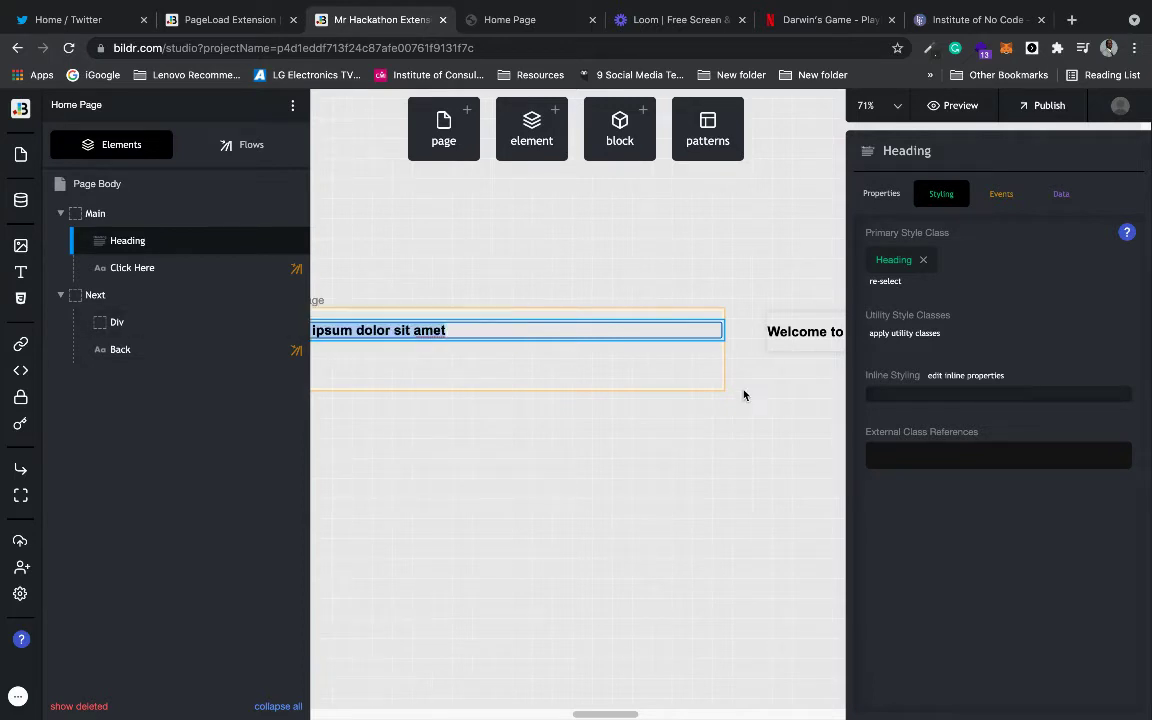
pyautogui.press('BackSpace')
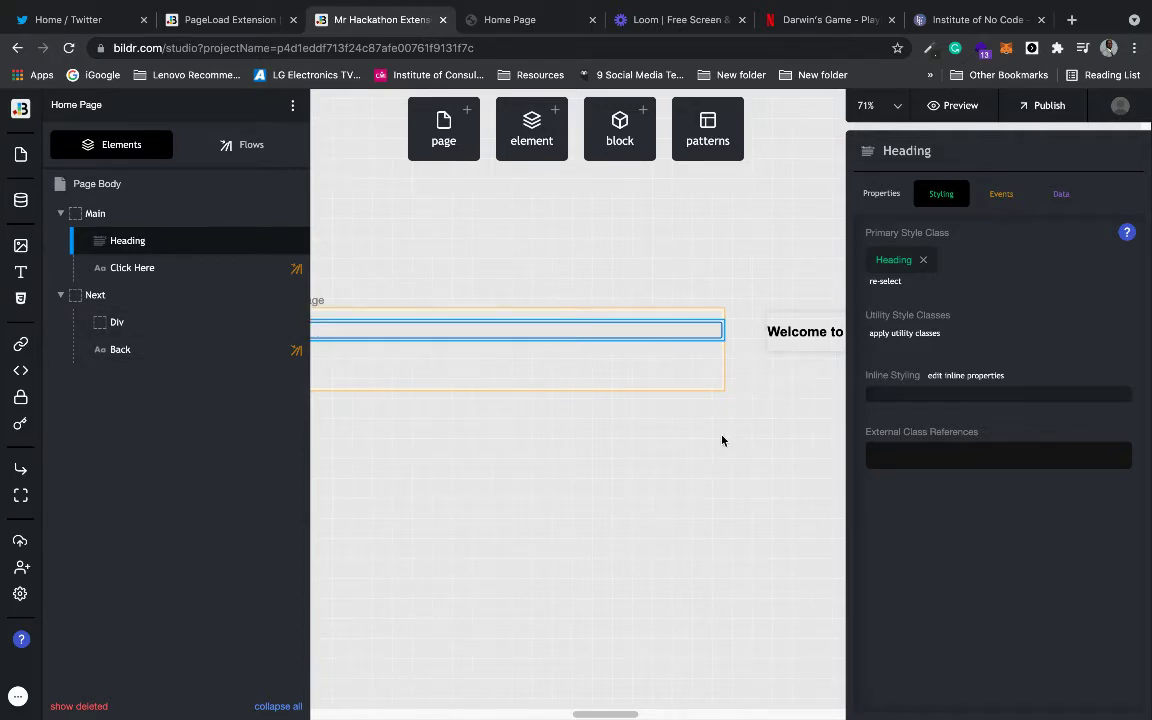
pyautogui.click(1061, 194)
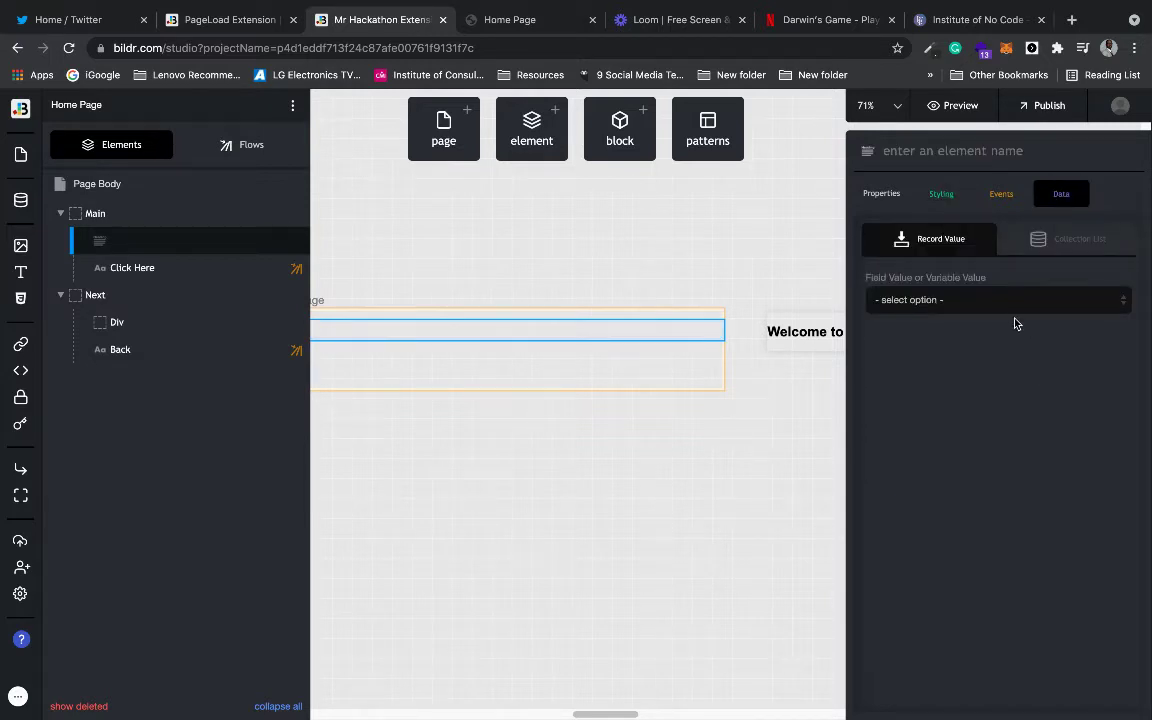
pyautogui.click(1001, 302)
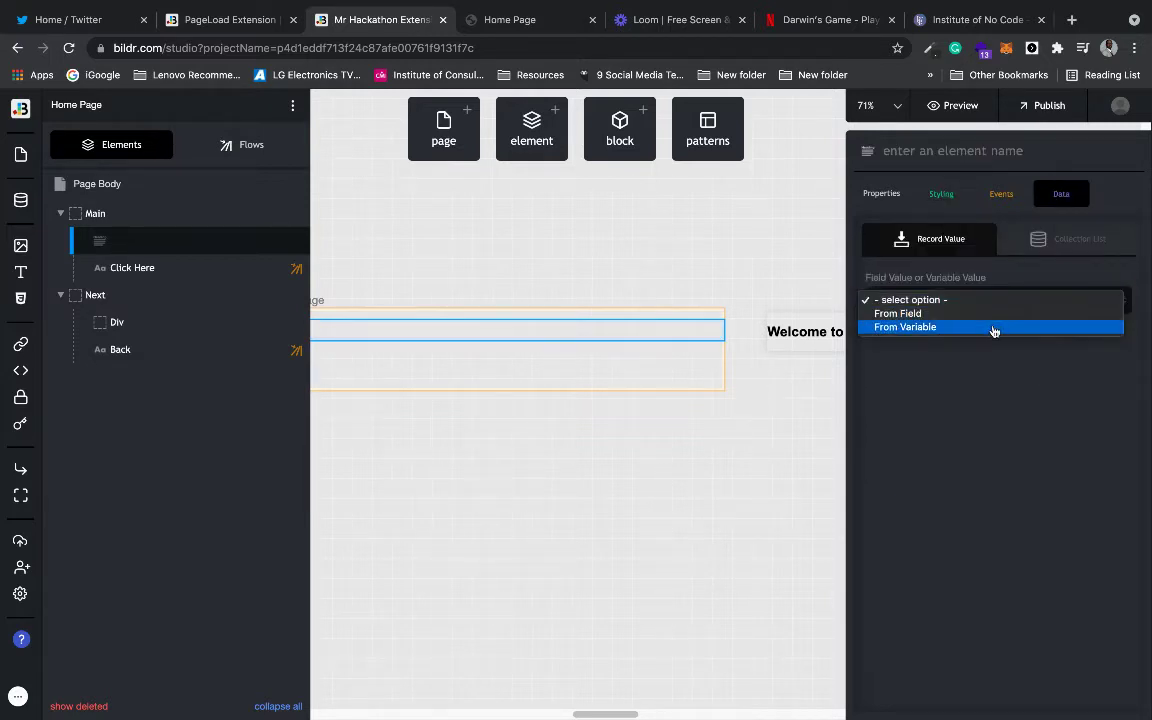
pyautogui.click(994, 328)
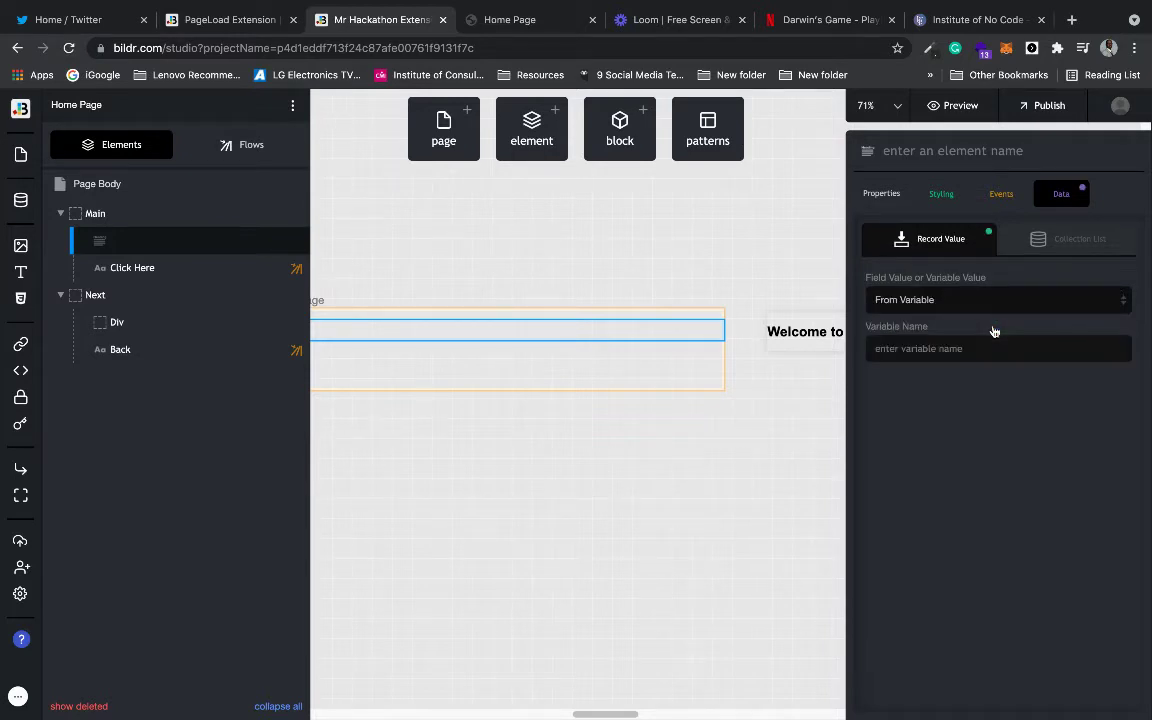
pyautogui.click(986, 348)
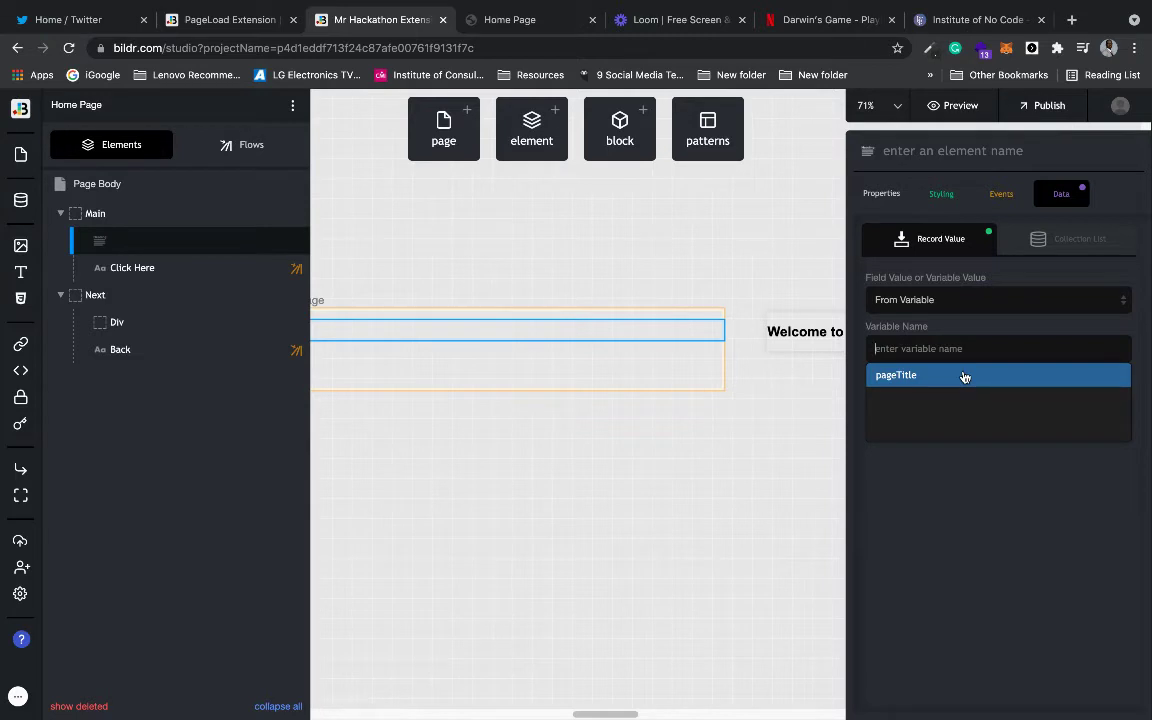
pyautogui.click(965, 376)
pyautogui.click(768, 442)
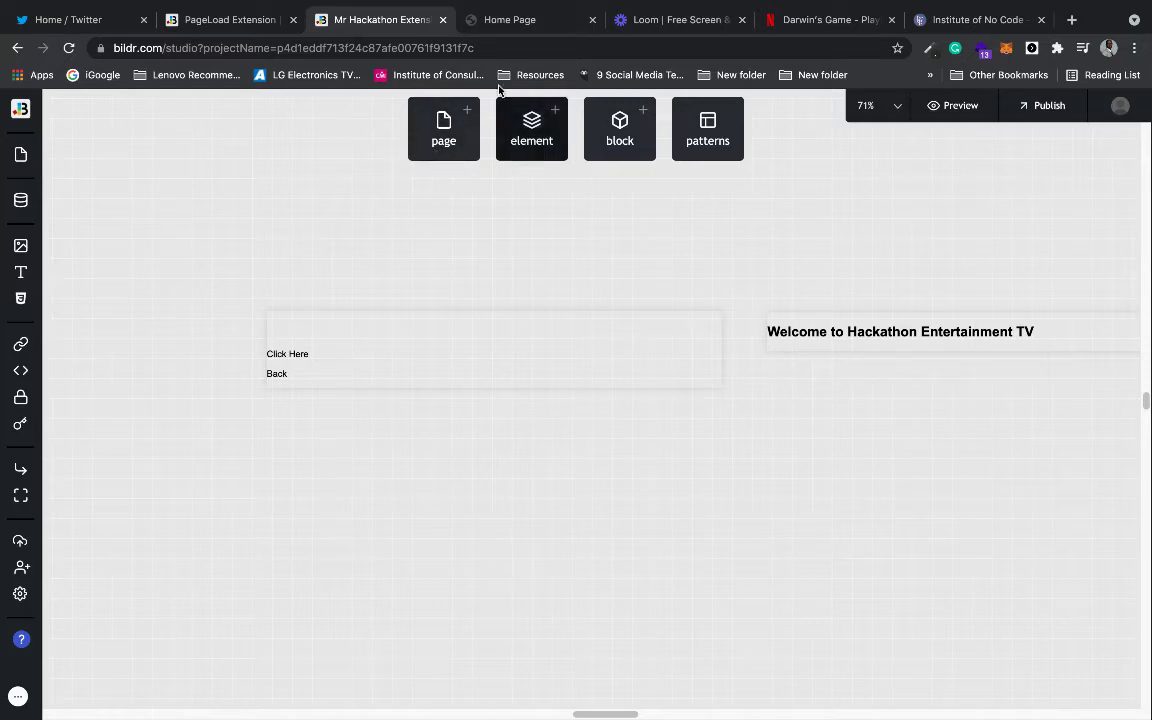
# - Reload the published Home Page in the browser and test its Click Here and Back links
pyautogui.click(510, 22)
pyautogui.click(68, 48)
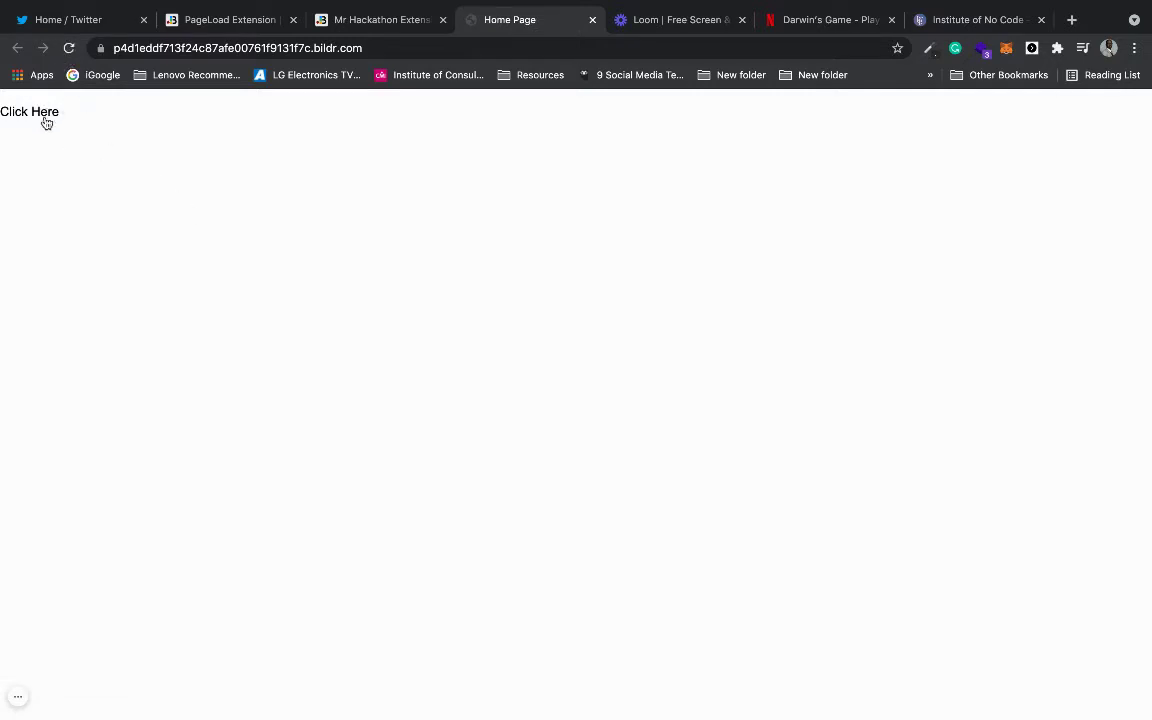
pyautogui.click(46, 117)
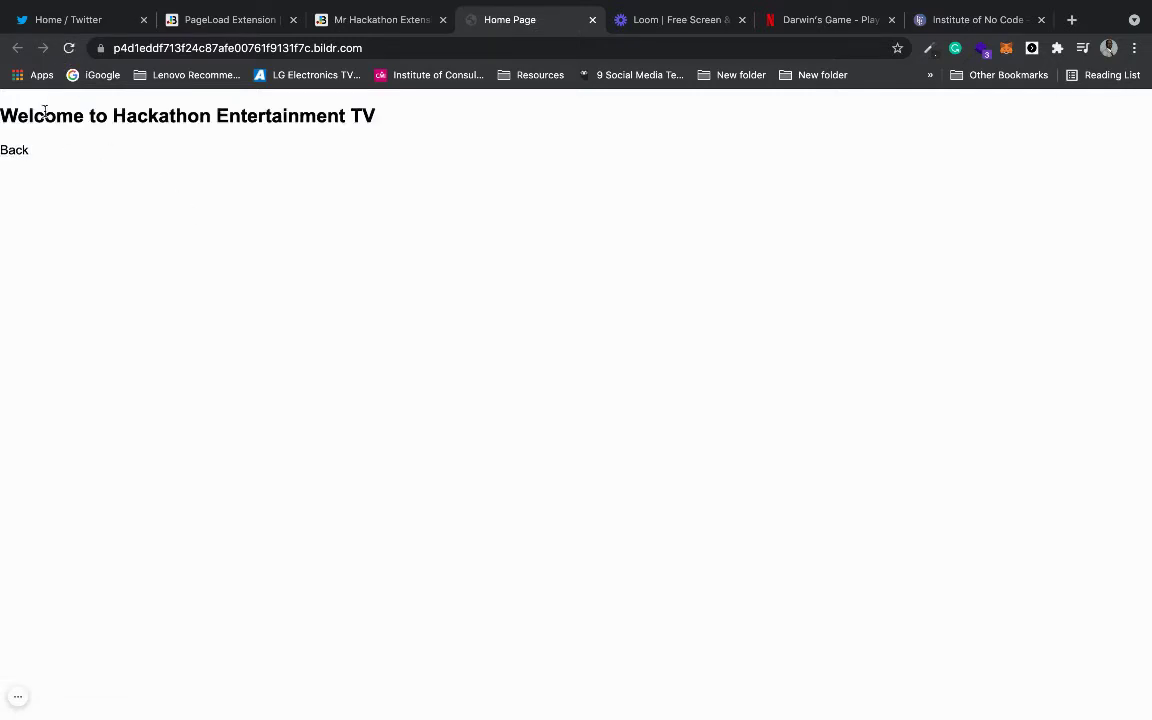
pyautogui.click(24, 152)
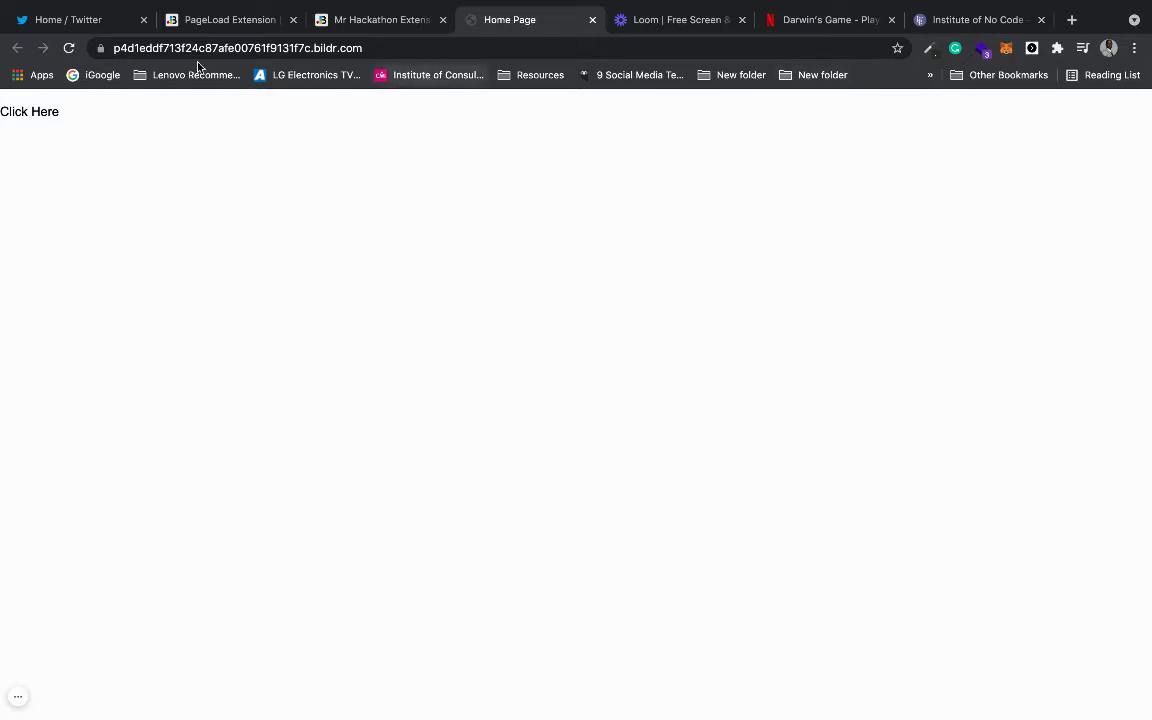
# - View the example Chrome extension on the open Twitter page, and open it on the Carrd page as well
pyautogui.click(104, 22)
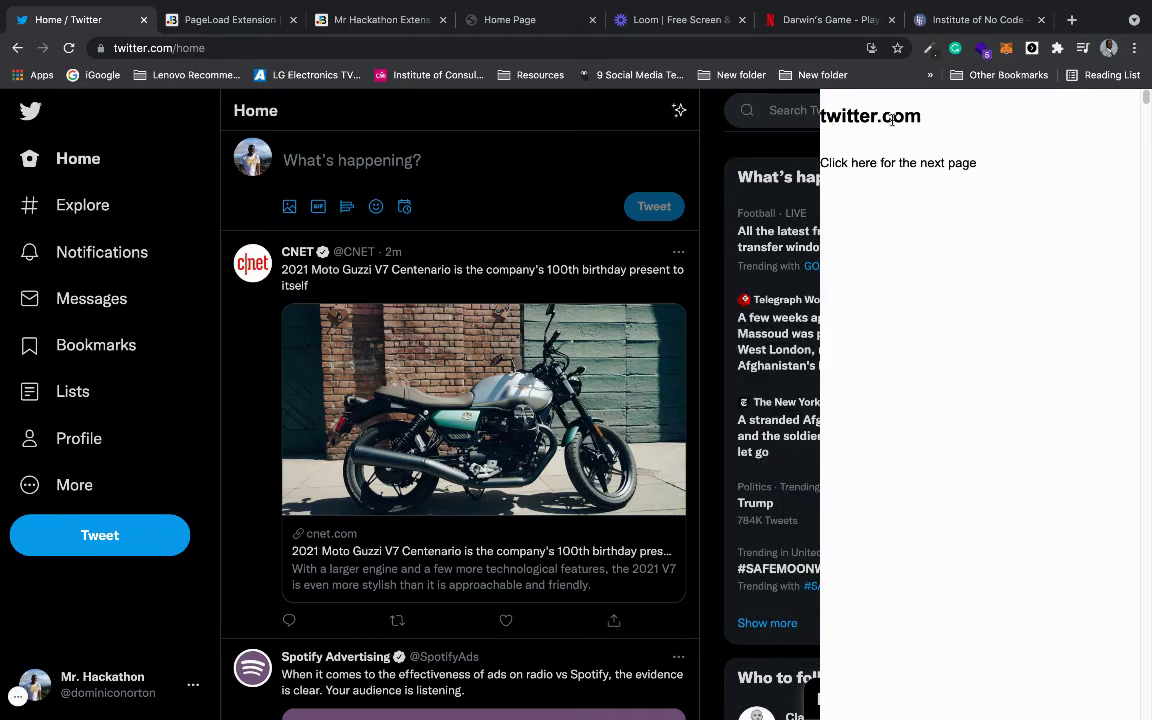
pyautogui.click(950, 22)
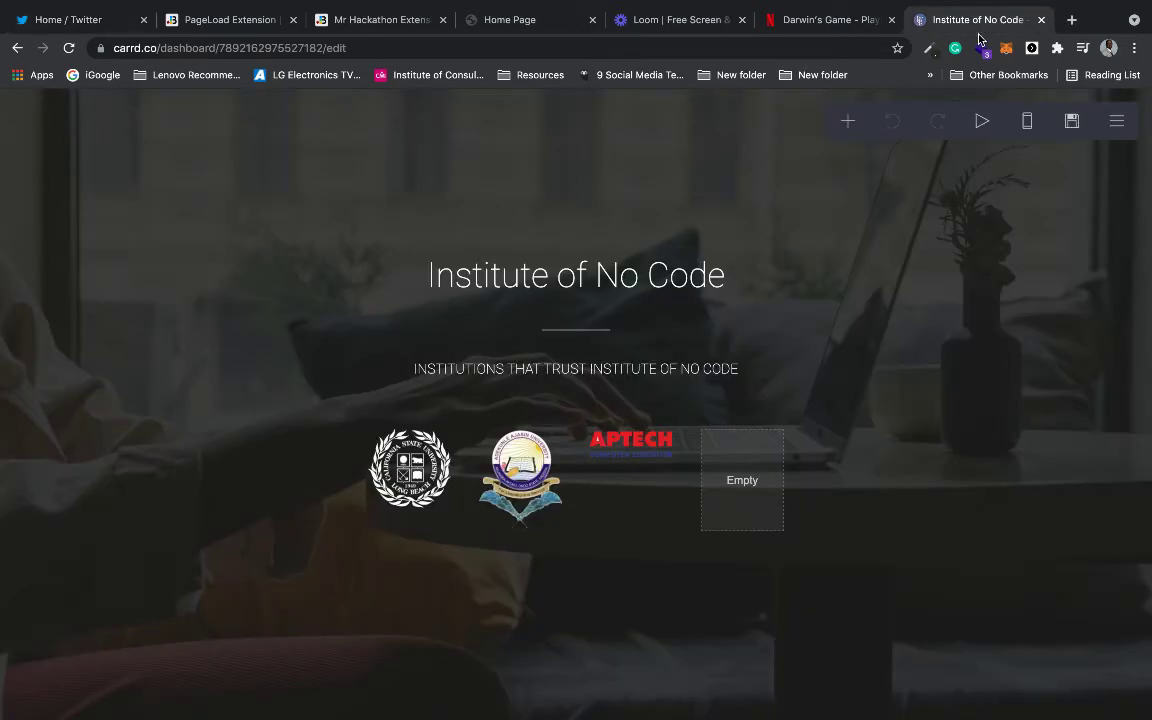
pyautogui.click(1032, 48)
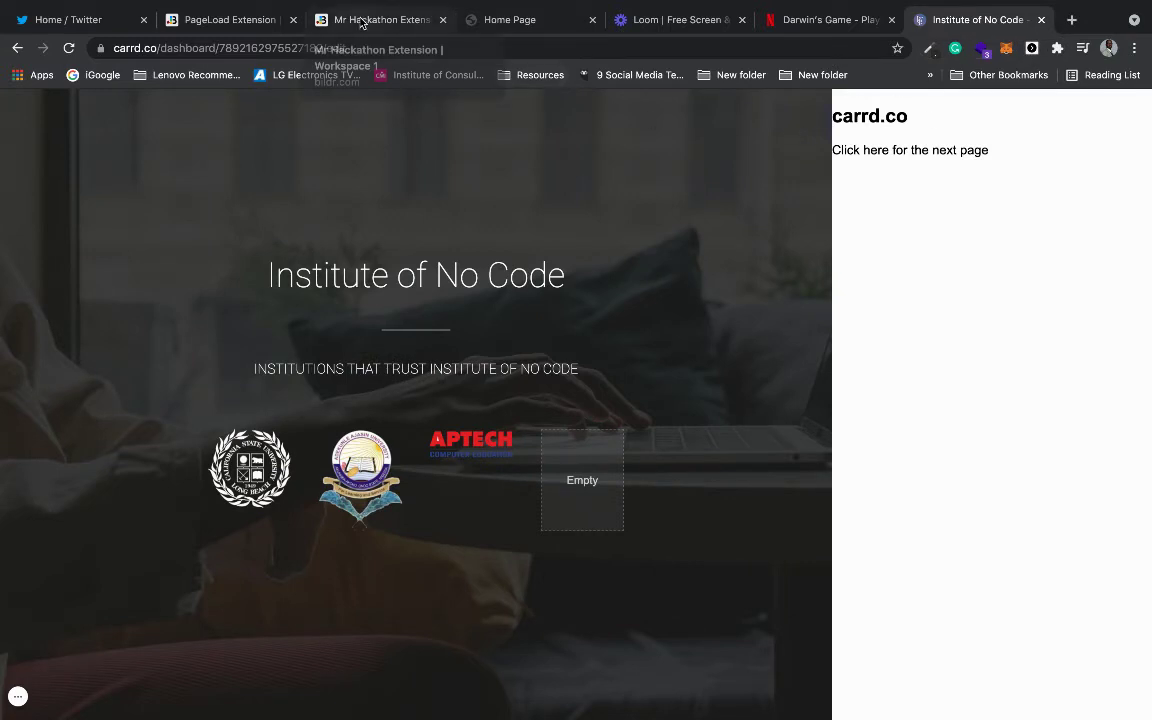
# - Inspect the Home Page's elements in the PageLoad Extension project, and return to the Mr Hackathon Extension project
pyautogui.click(232, 22)
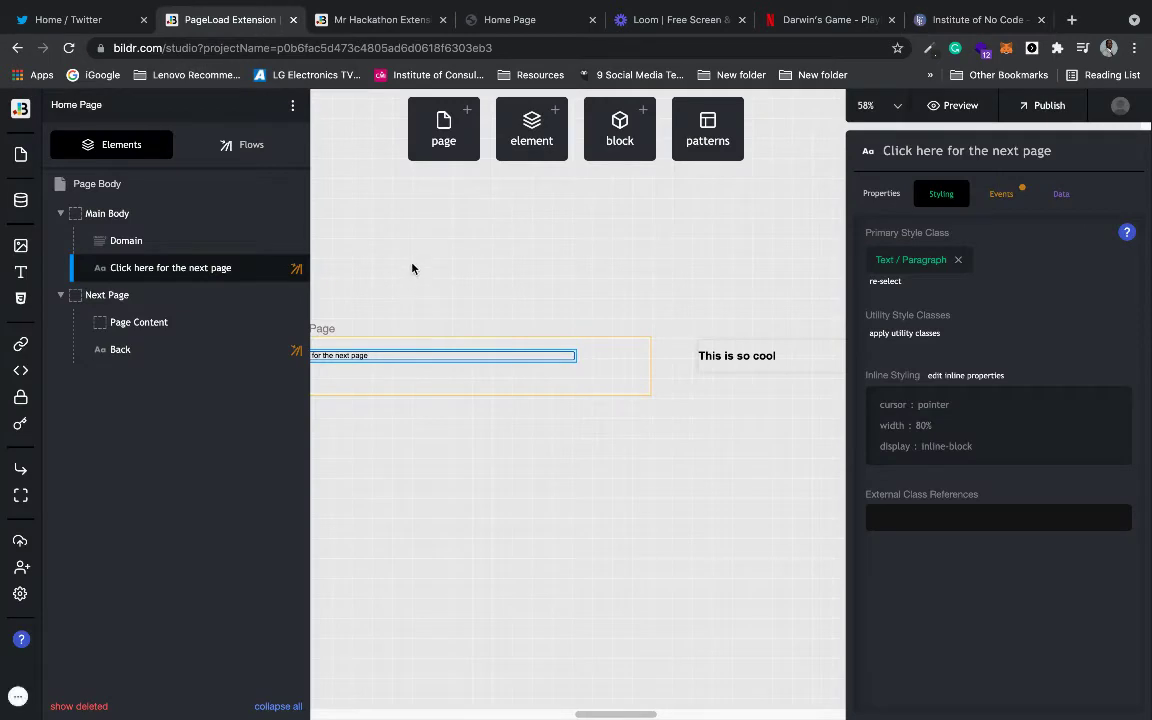
pyautogui.click(411, 270)
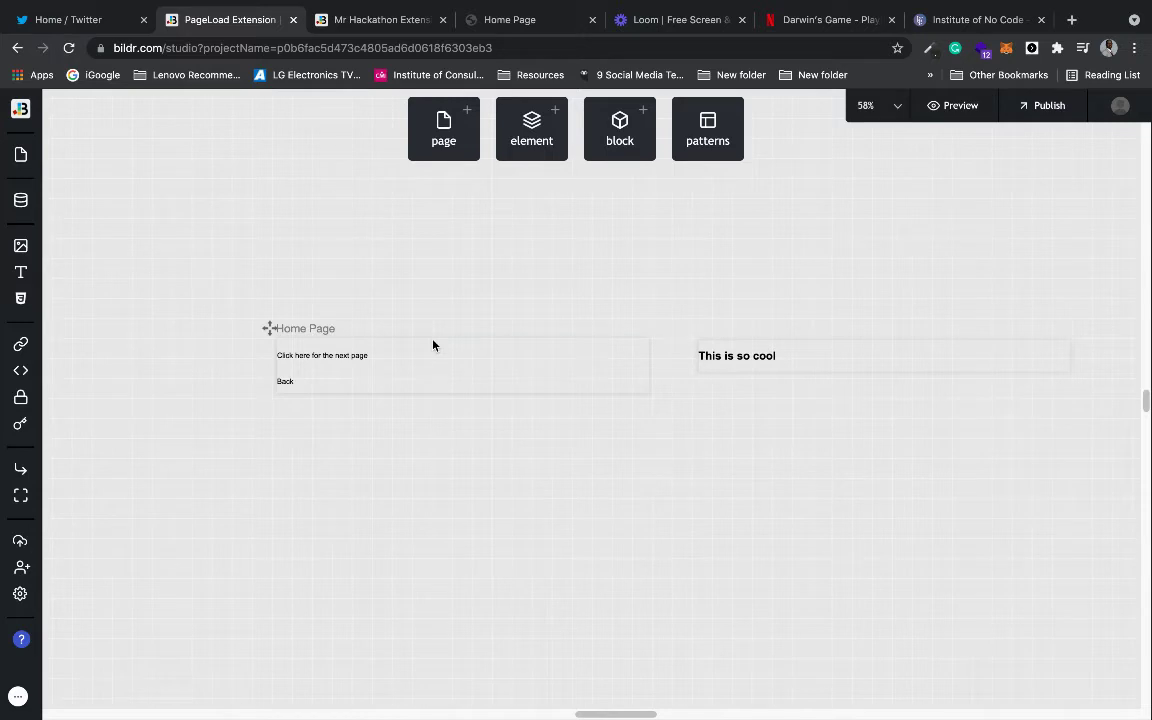
pyautogui.click(607, 345)
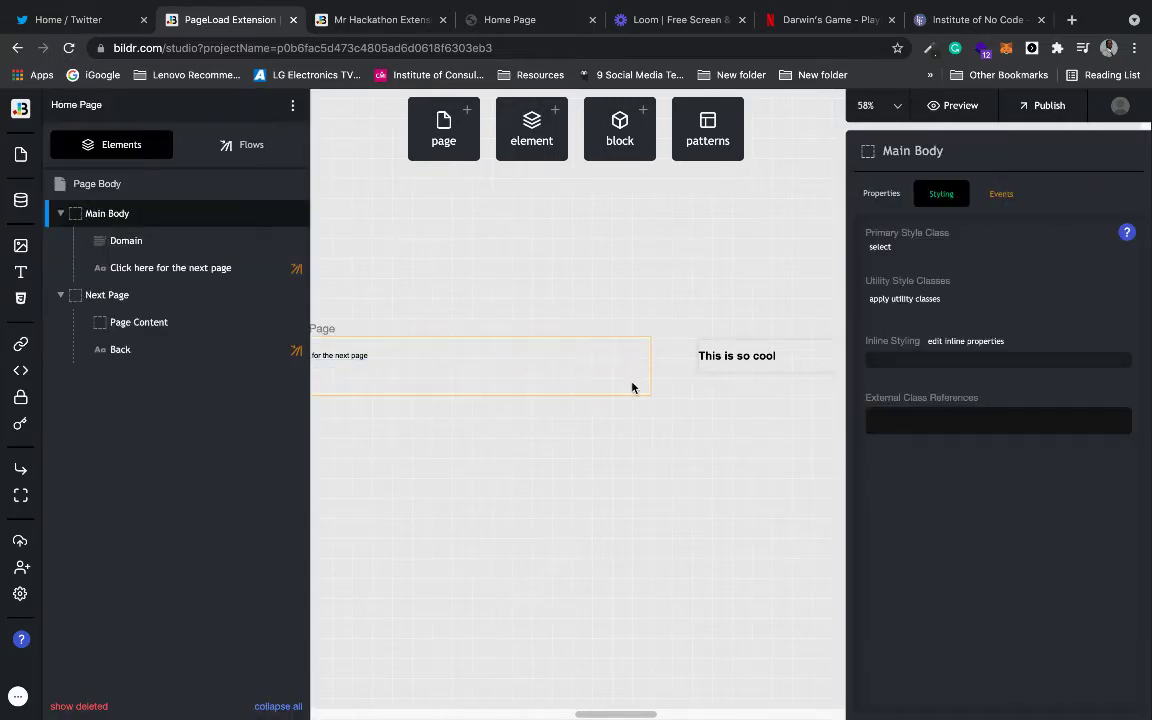
pyautogui.click(630, 434)
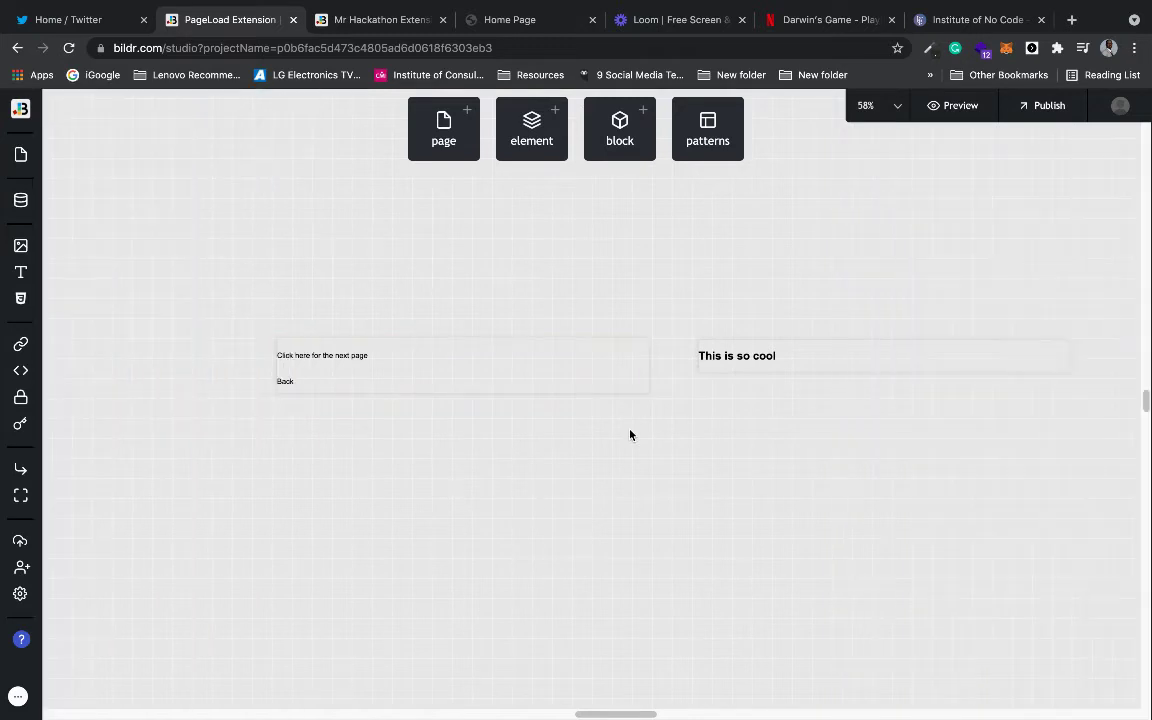
pyautogui.click(602, 345)
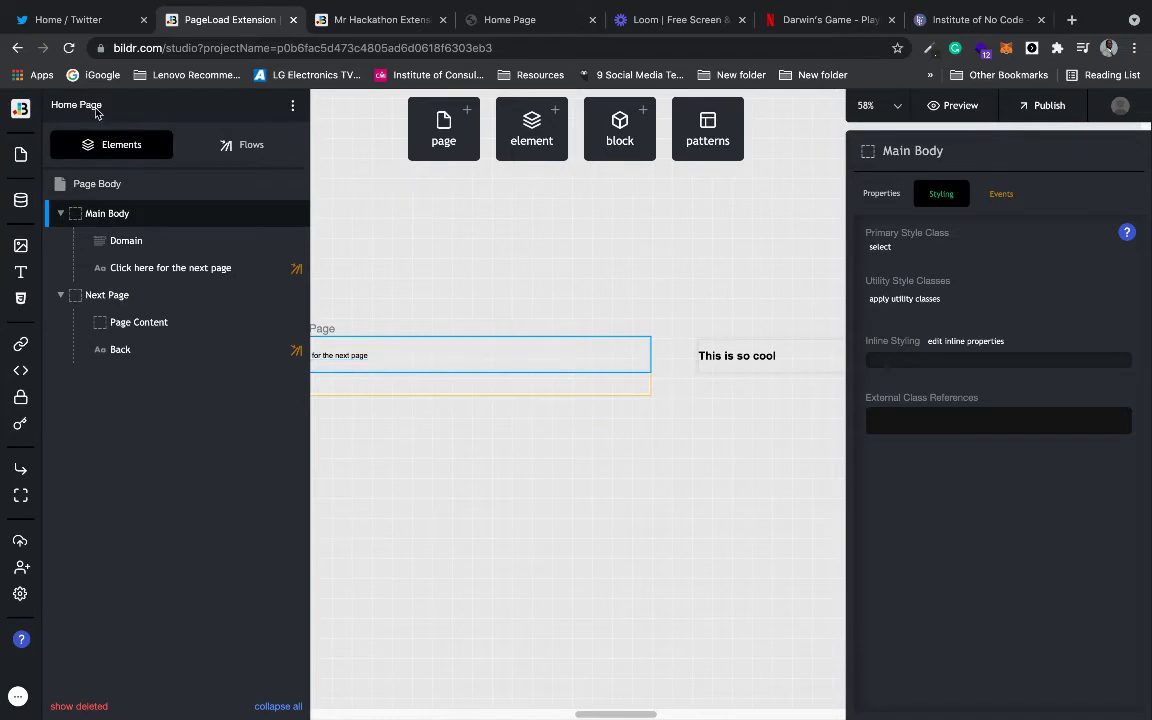
pyautogui.click(392, 273)
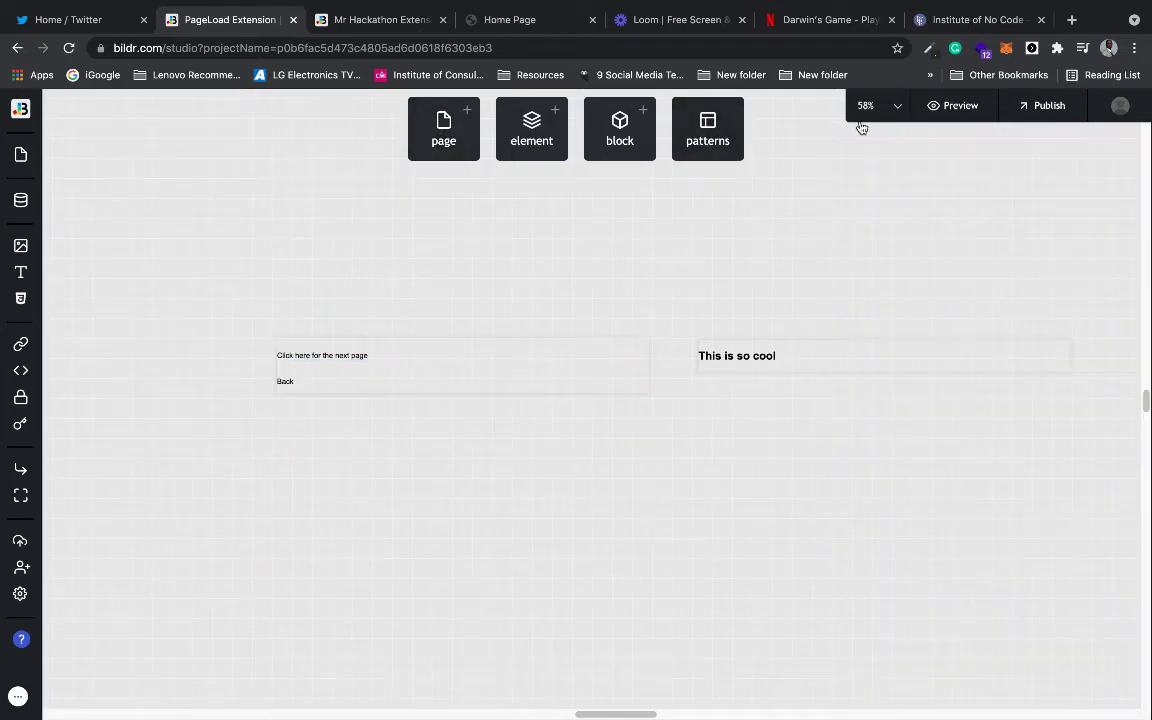
pyautogui.click(345, 20)
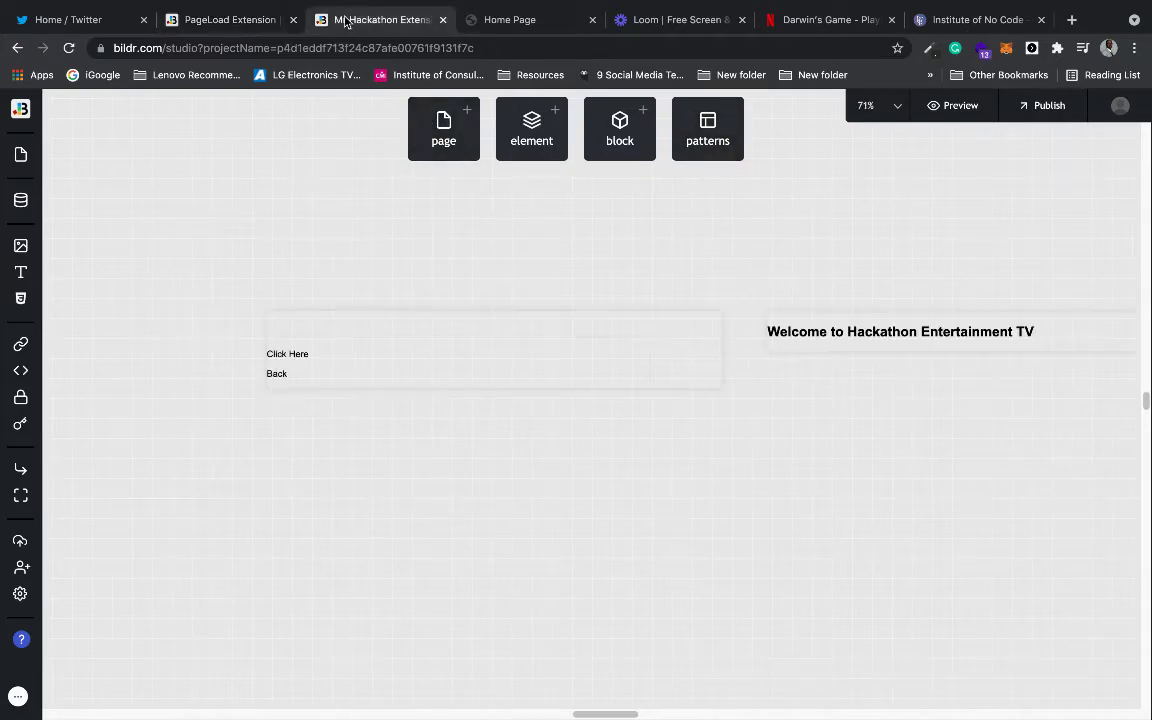
pyautogui.click(500, 317)
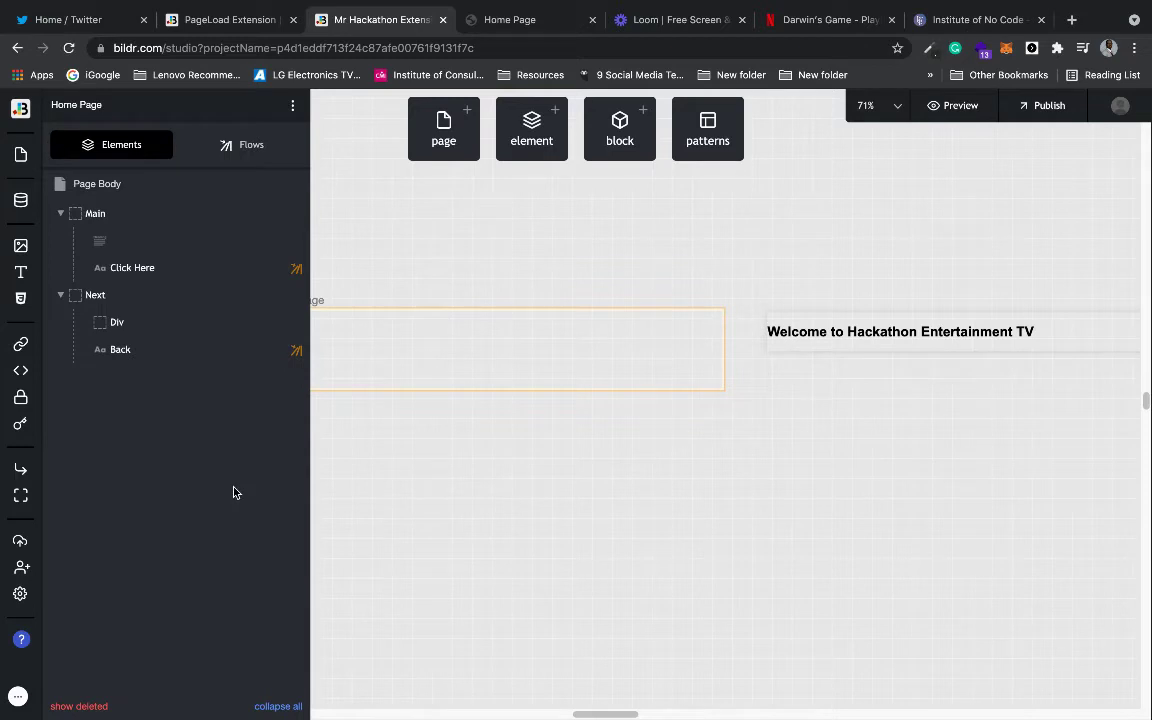
pyautogui.click(505, 476)
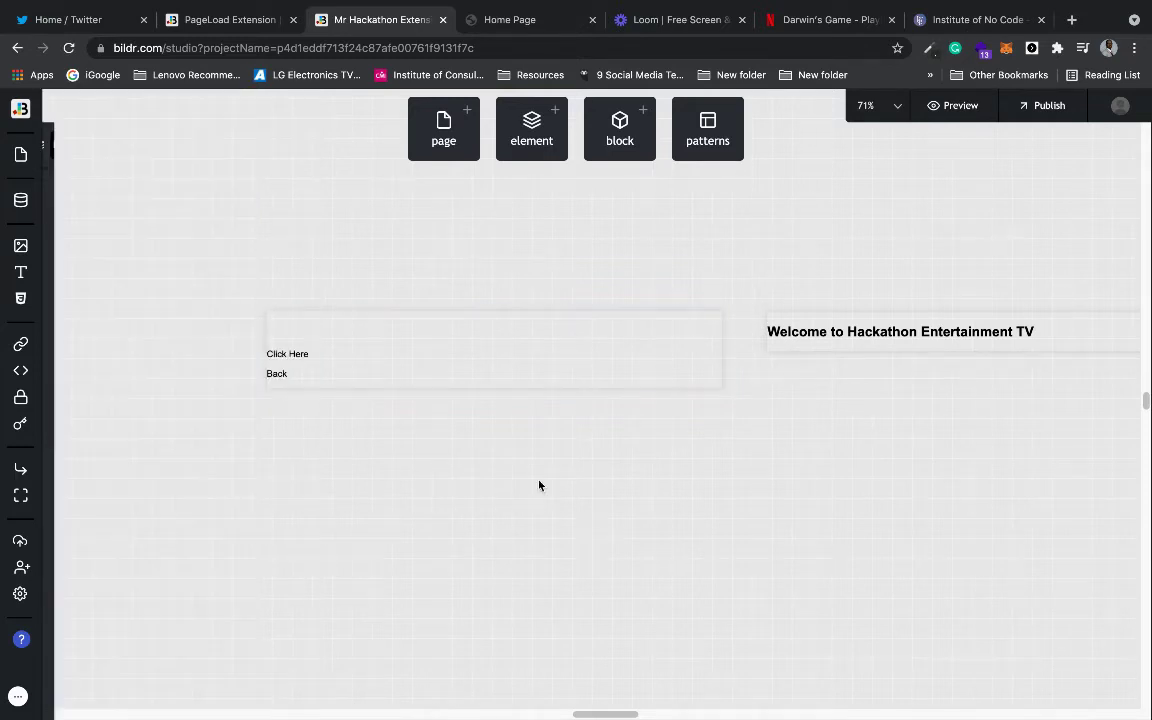
pyautogui.click(665, 318)
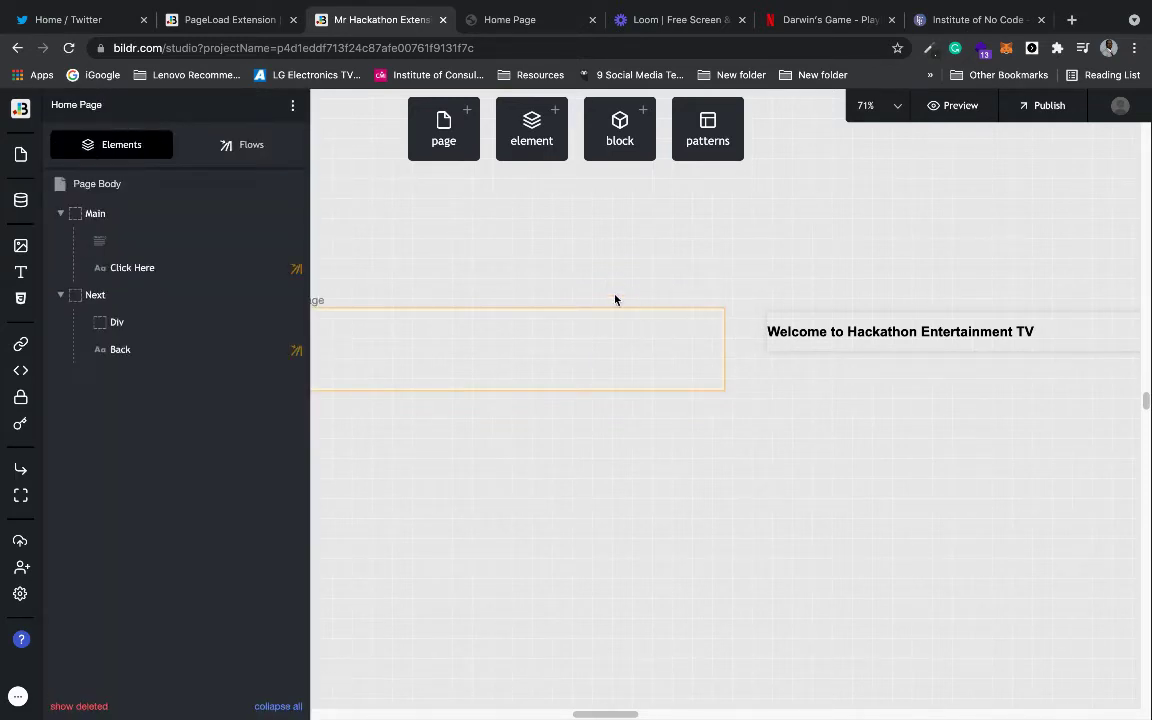
pyautogui.click(292, 104)
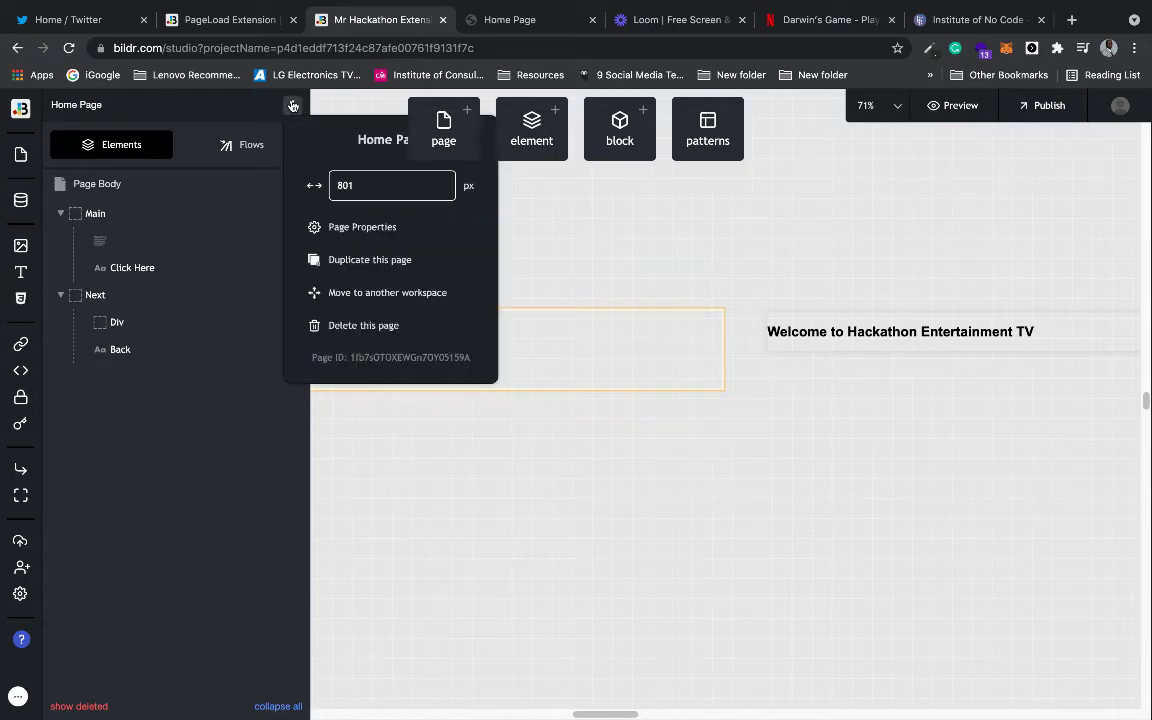
pyautogui.click(366, 227)
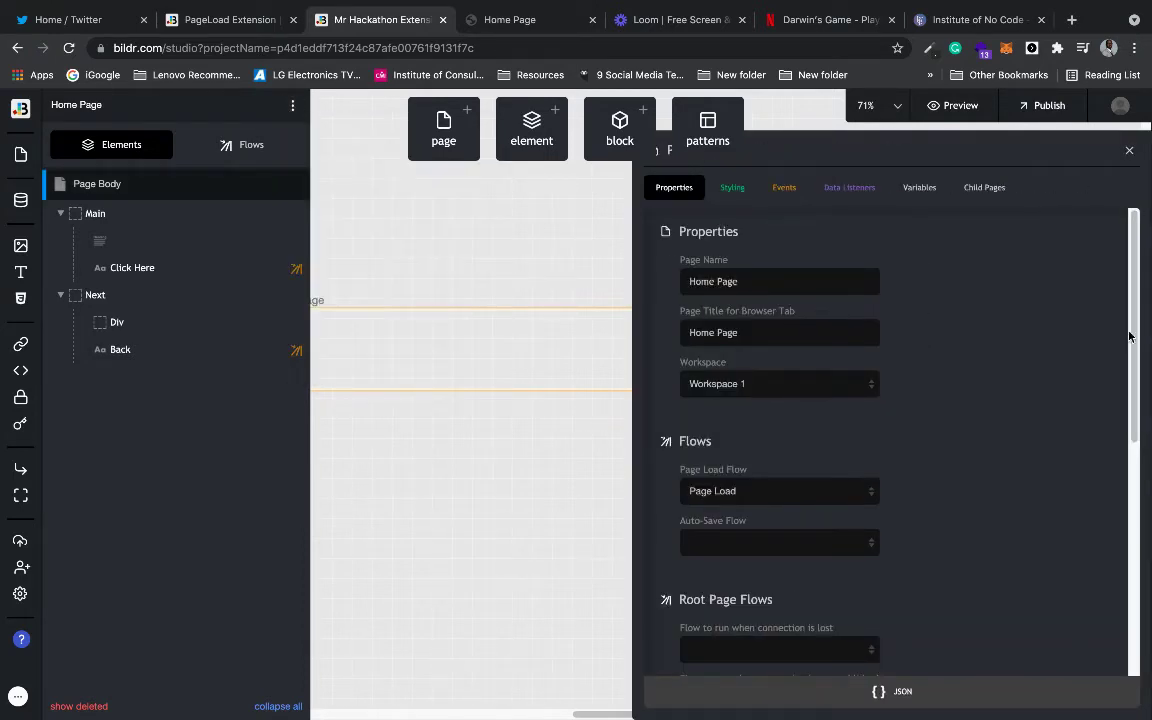
pyautogui.moveTo(1135, 440)
pyautogui.mouseDown()
pyautogui.moveTo(1144, 612)
pyautogui.moveTo(1137, 435)
pyautogui.mouseUp()
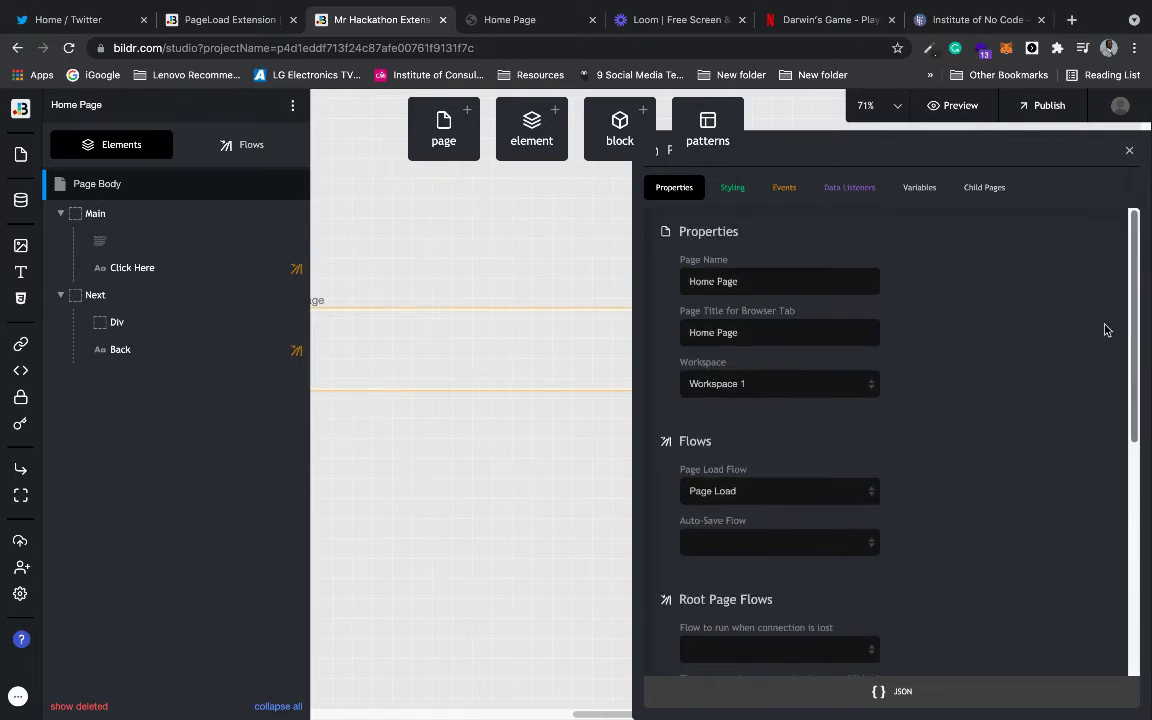
pyautogui.click(513, 207)
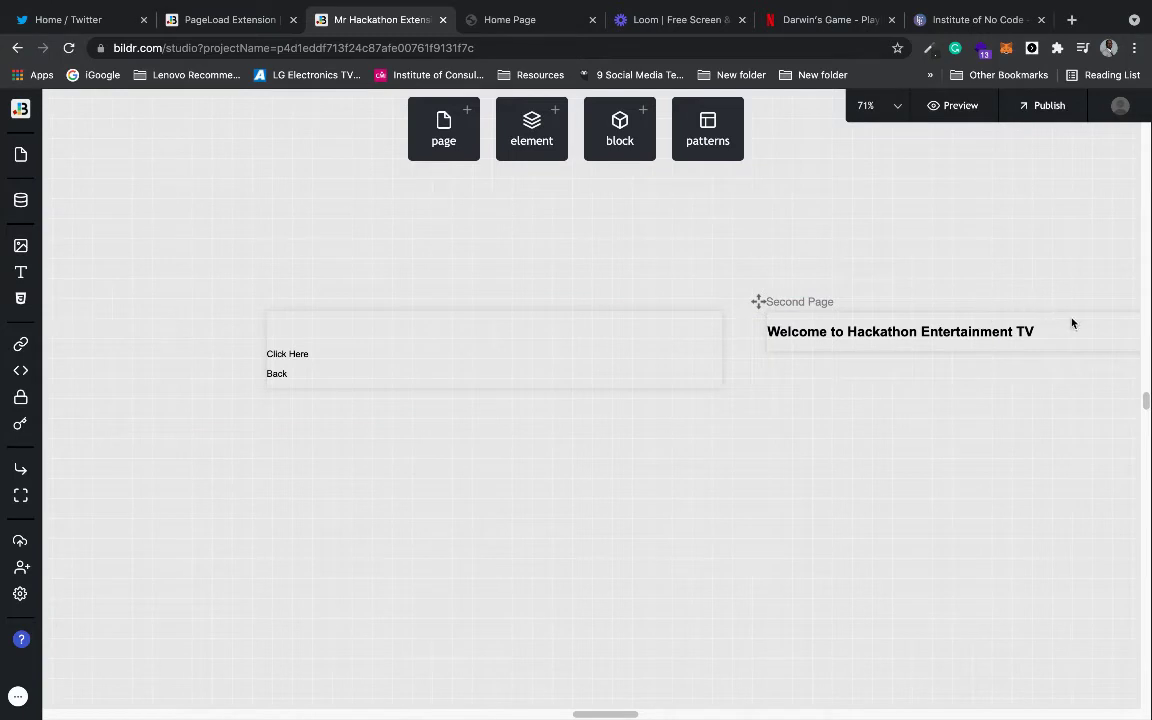
pyautogui.click(1073, 321)
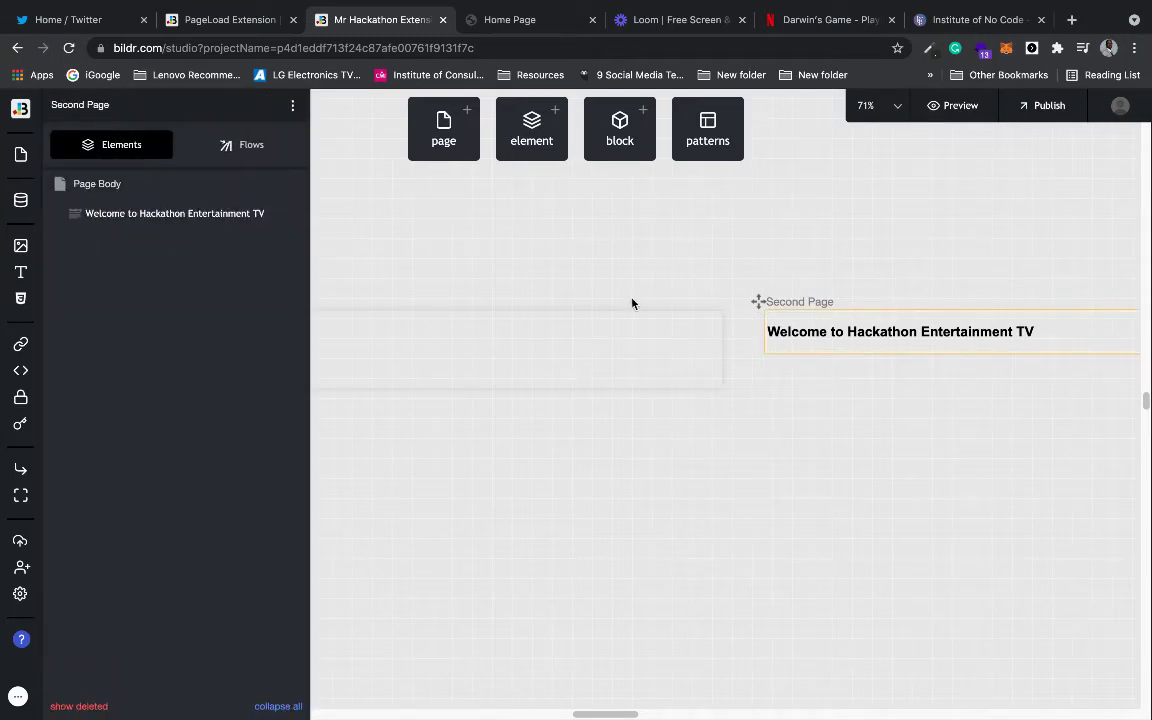
# - Open the Chrome extension export form from the Home Page's page properties
pyautogui.click(658, 324)
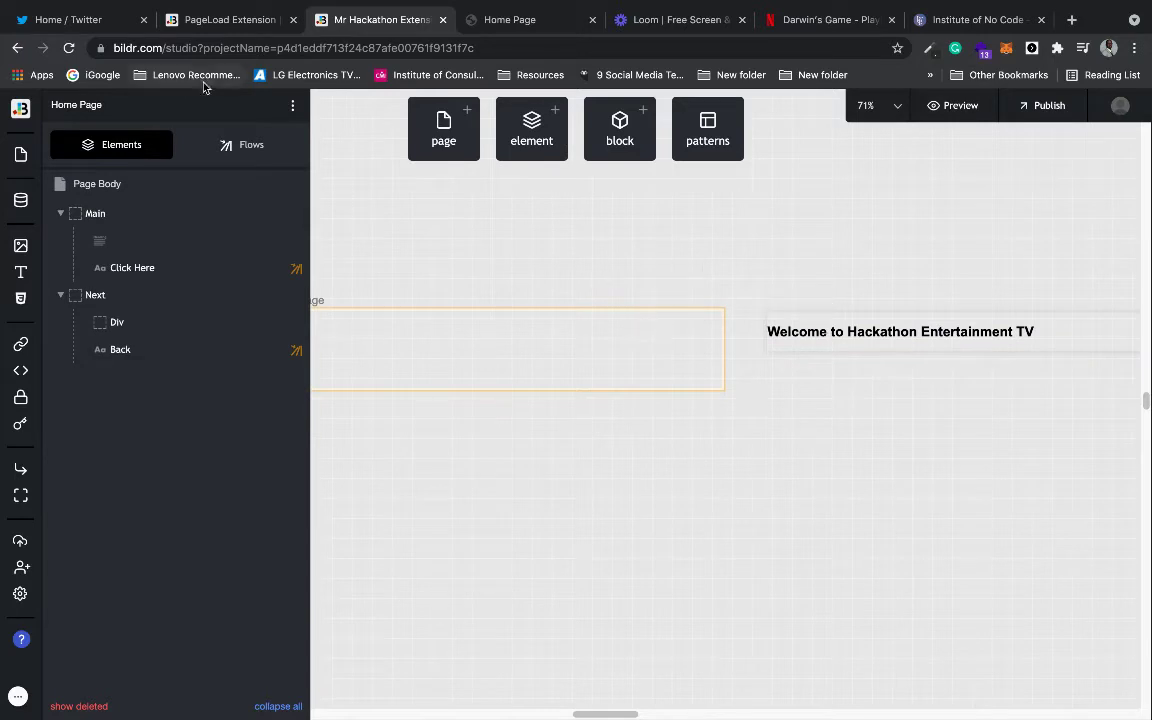
pyautogui.click(293, 105)
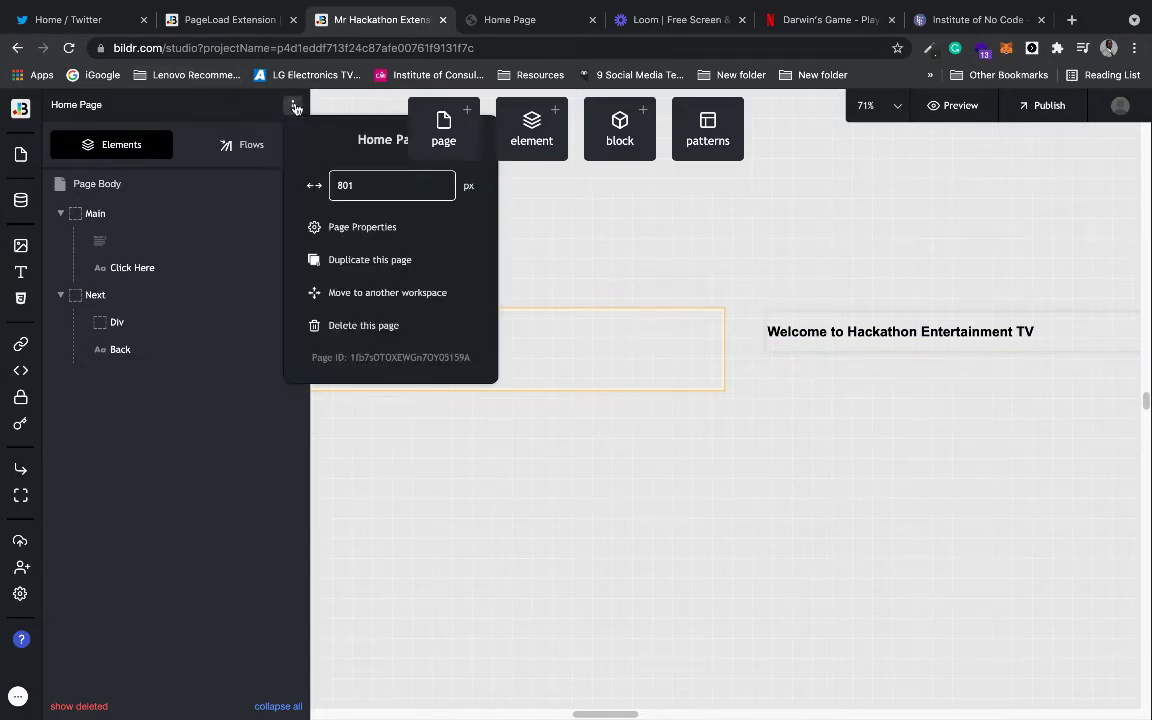
pyautogui.click(395, 227)
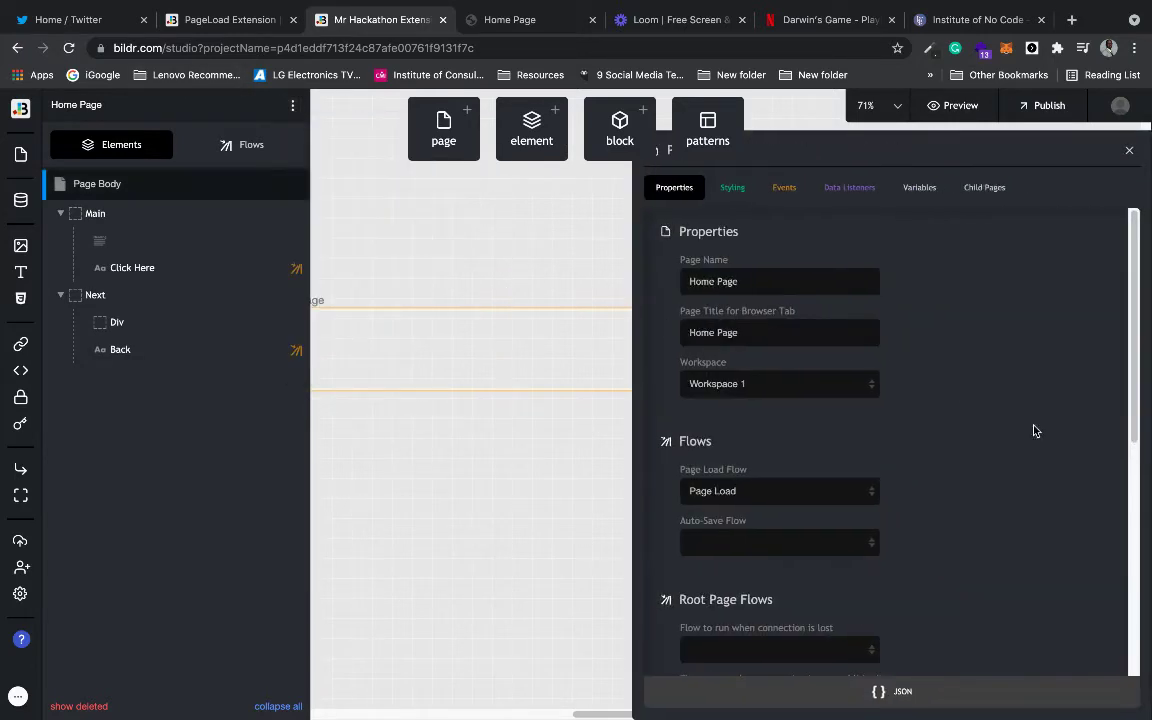
pyautogui.moveTo(1142, 399); pyautogui.dragTo(1143, 673)
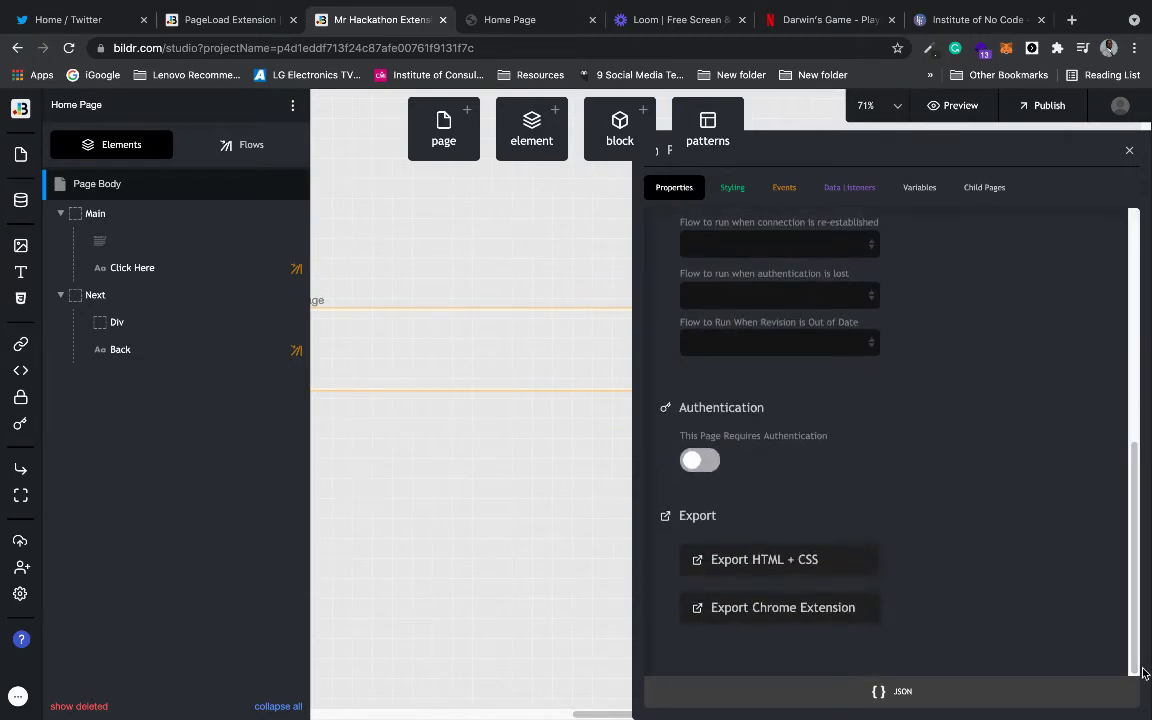
pyautogui.click(815, 618)
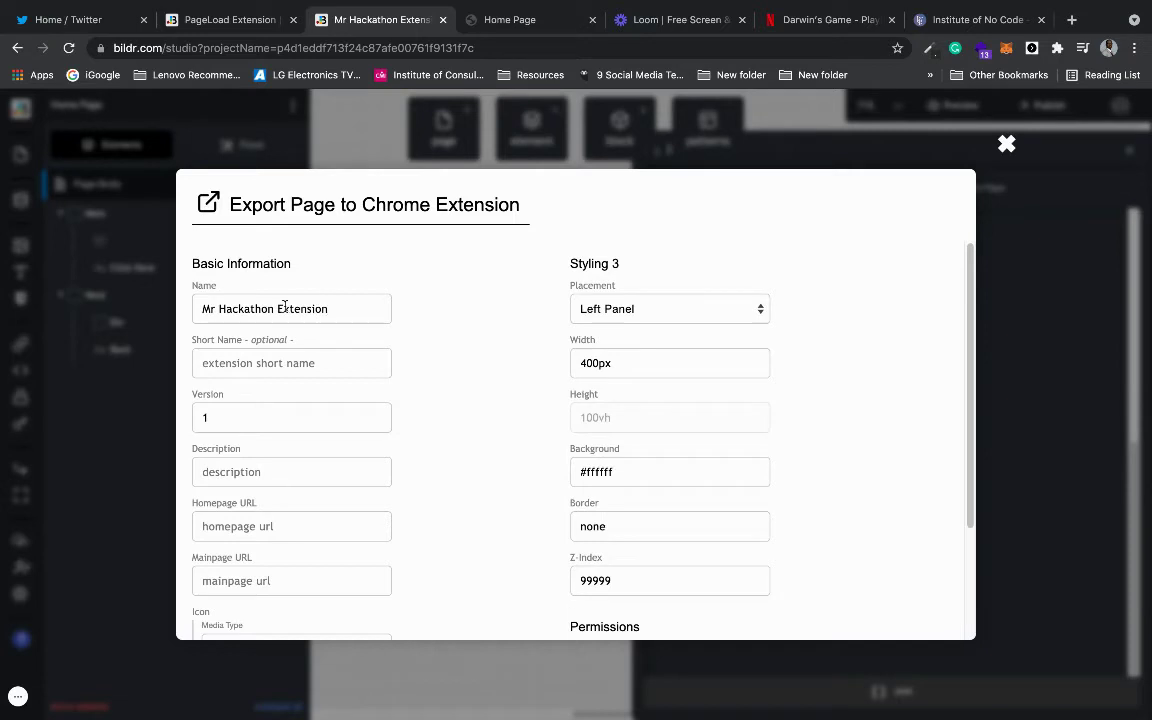
# - Keep the Left Panel placement and set the extension's short name to "Mr Hack Ext"
pyautogui.click(712, 317)
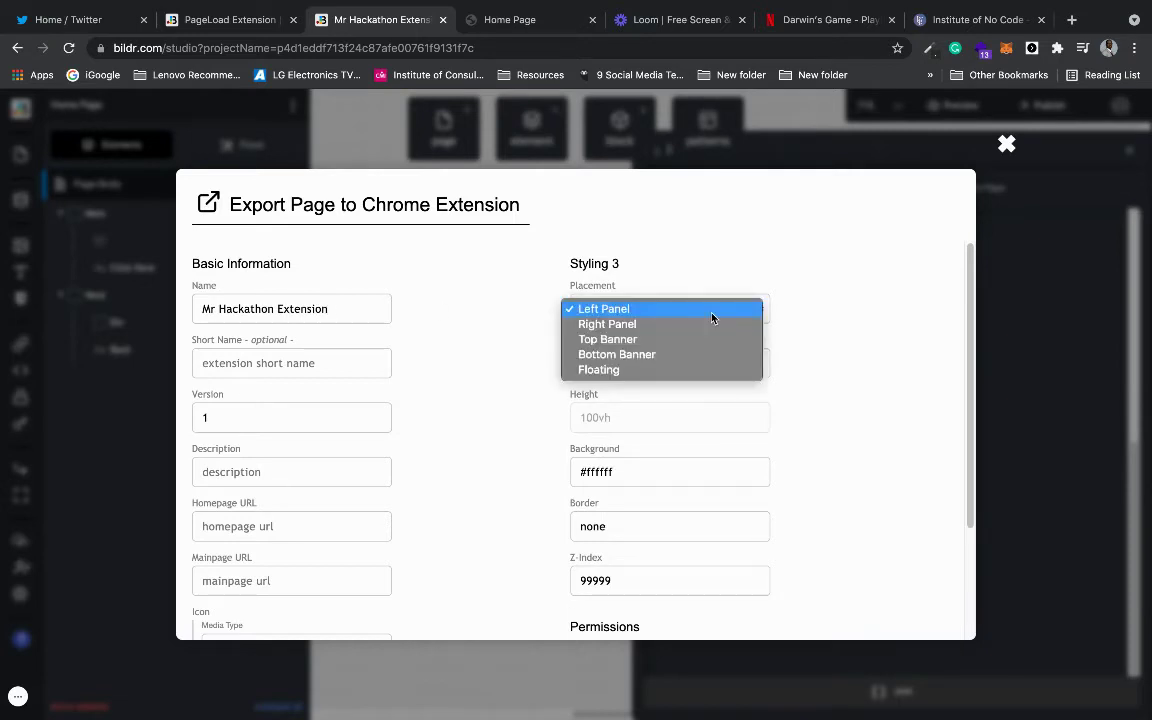
pyautogui.click(368, 305)
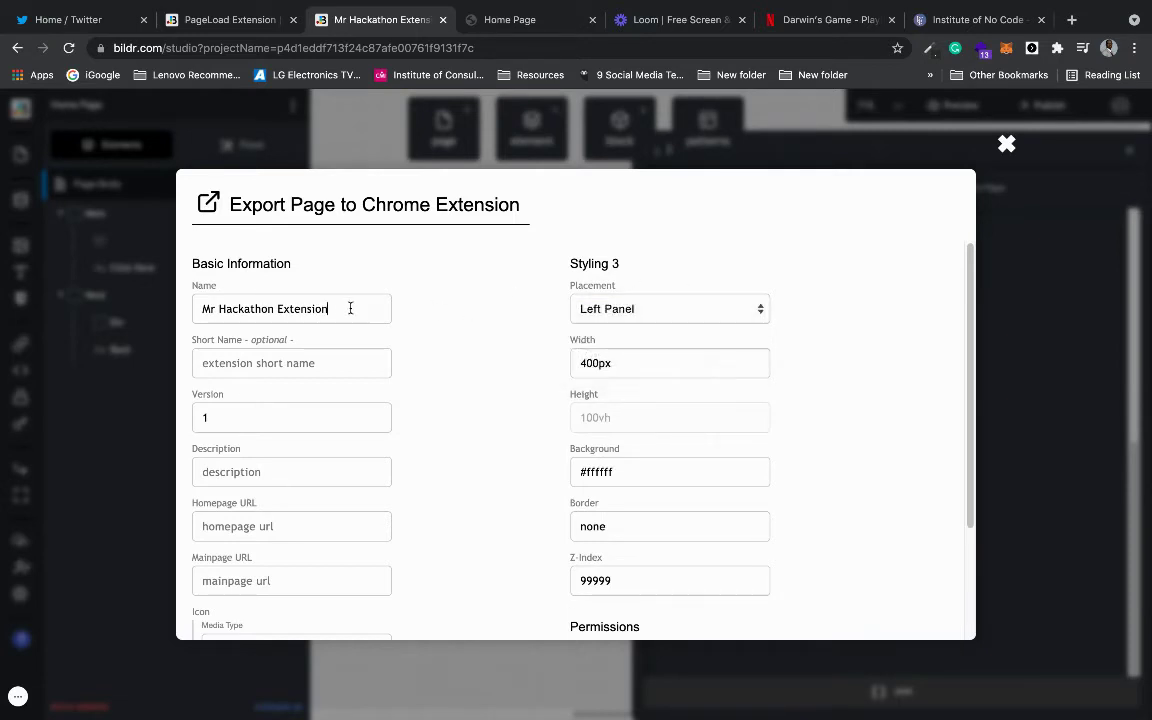
pyautogui.click(308, 370)
pyautogui.write('Mr Hack Ext')
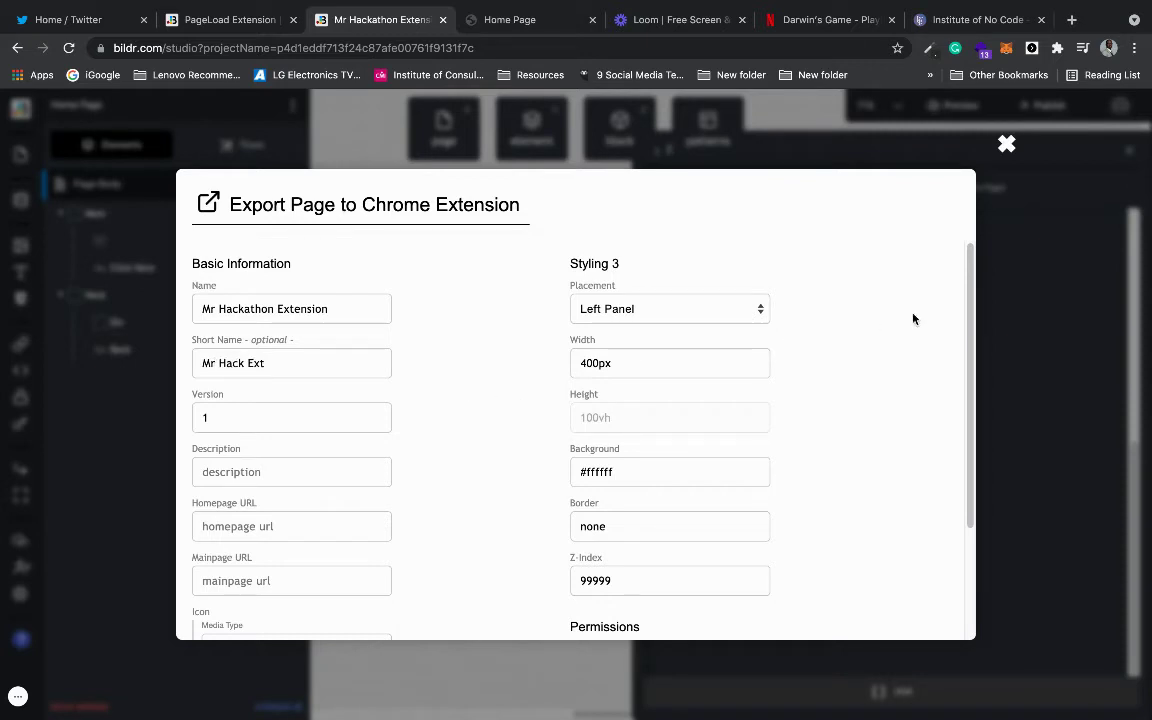
# - Describe the extension as "Multipage Extension", enter the creator's website as the homepage URL, and close the export form
pyautogui.moveTo(972, 314); pyautogui.dragTo(964, 371)
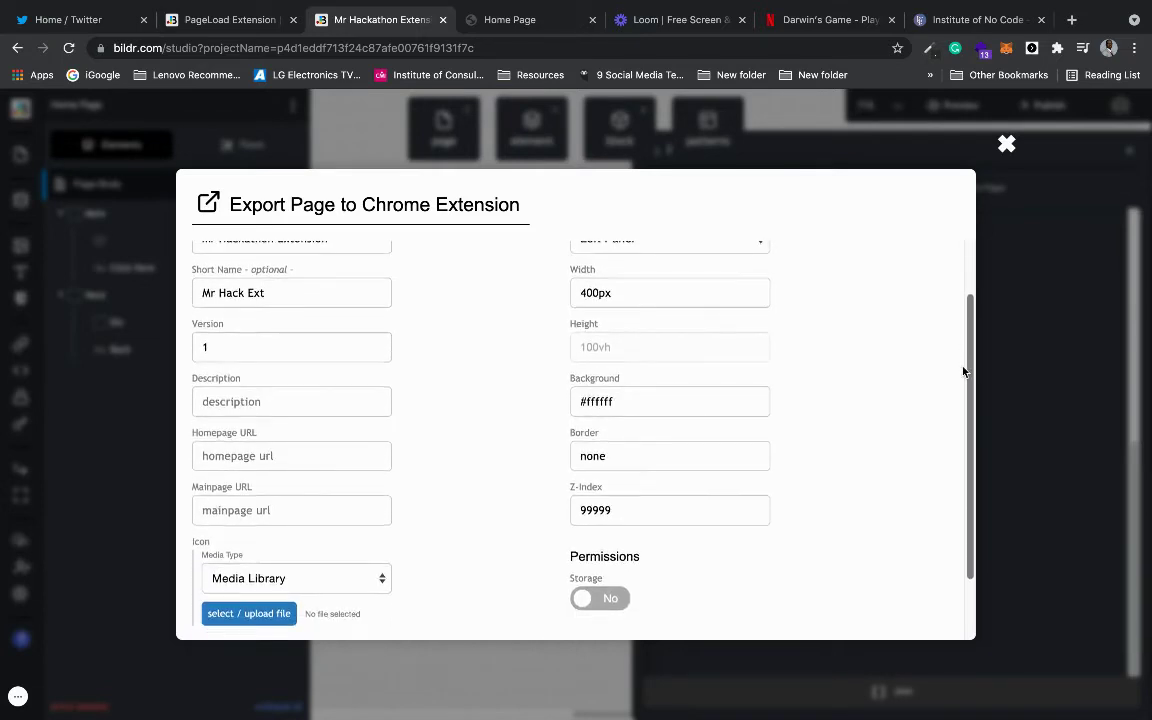
pyautogui.click(274, 377)
pyautogui.write('Multipage ')
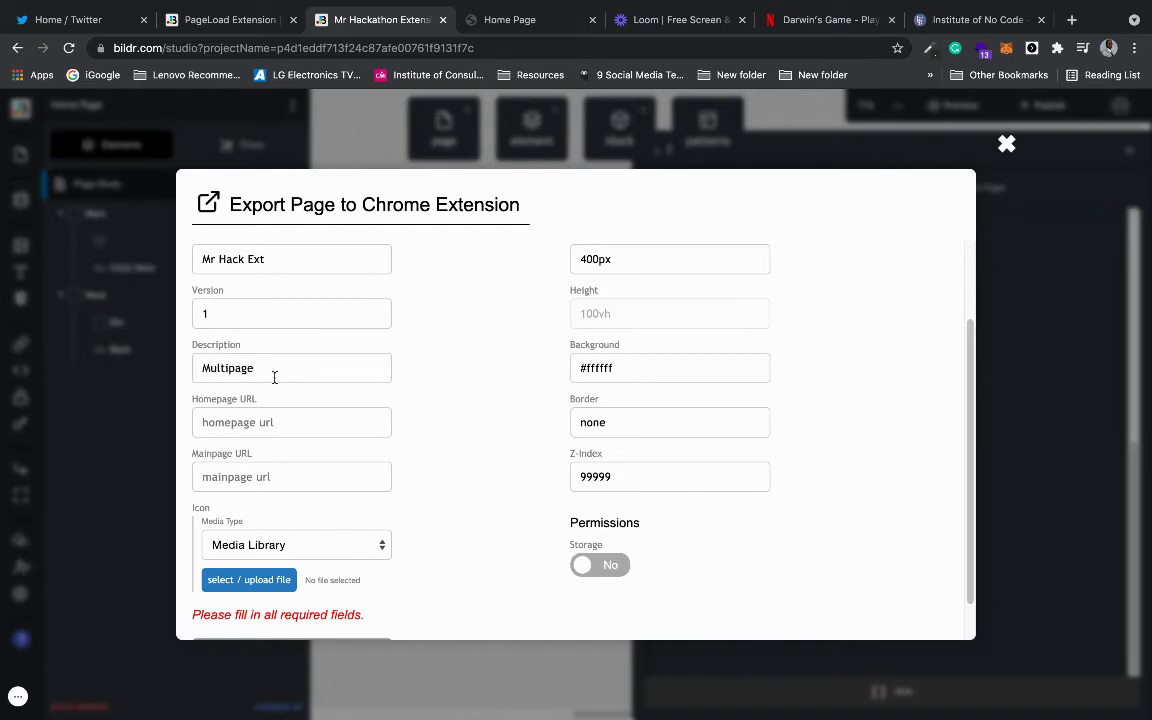
pyautogui.write('Extensionwww.dom')
pyautogui.write('iniconorton.co.uk')
pyautogui.click(452, 654)
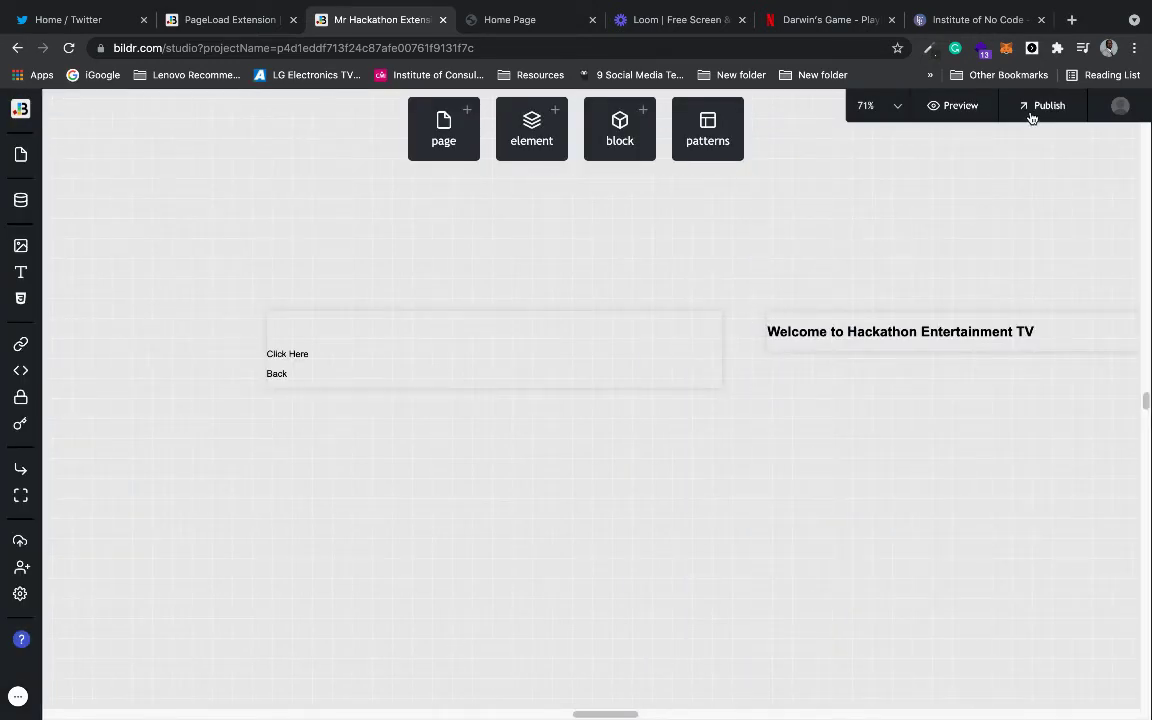
# - Test the Click Here link on the development version of the Home Page, and return to the Mr Hackathon Extension project
pyautogui.click(517, 25)
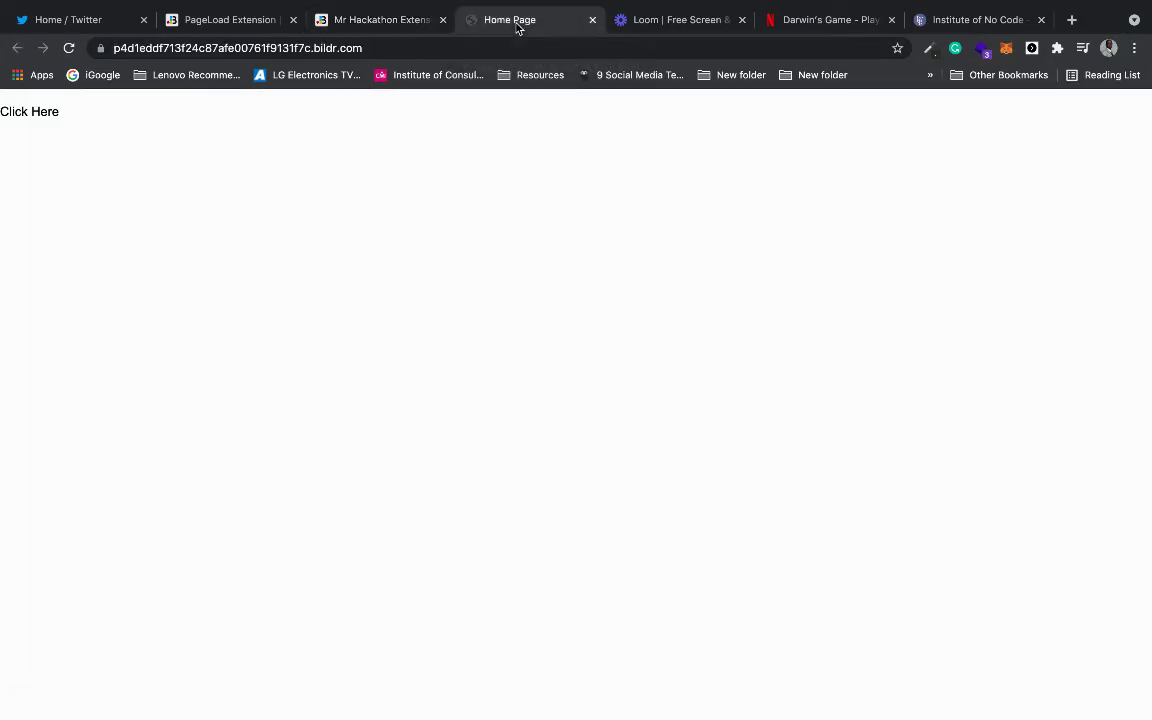
pyautogui.click(36, 111)
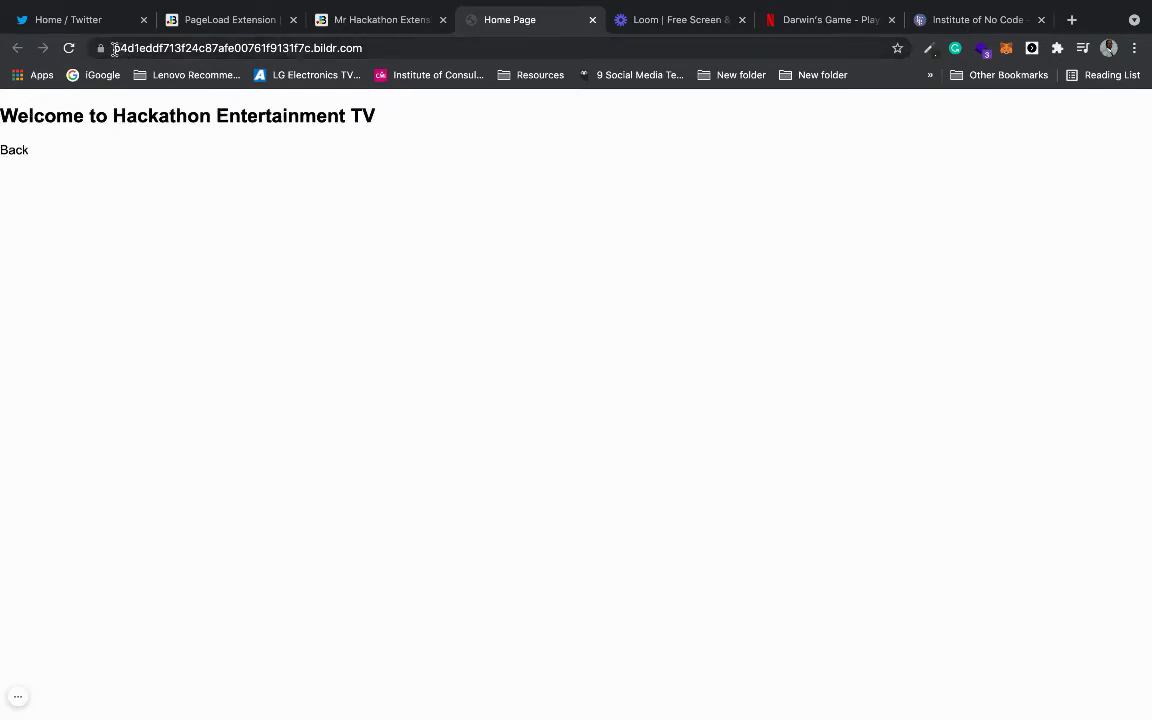
pyautogui.click(400, 20)
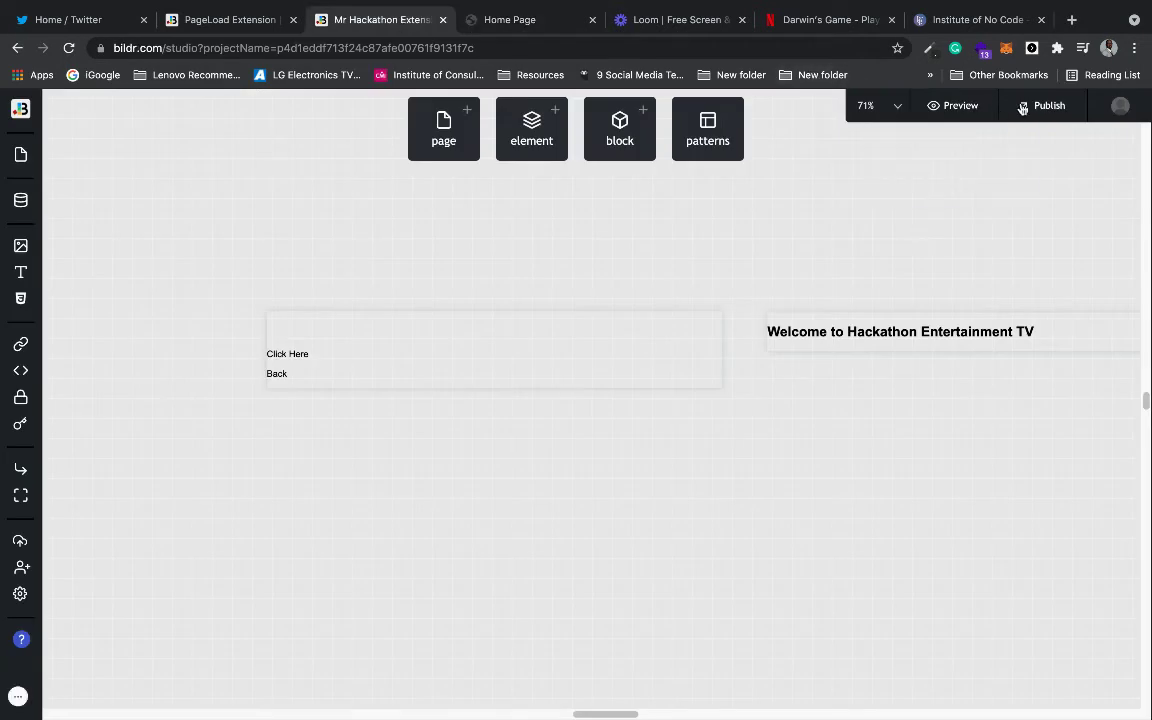
# - Start publishing the project from Development to Production, using a Bildr subdomain
pyautogui.click(1025, 107)
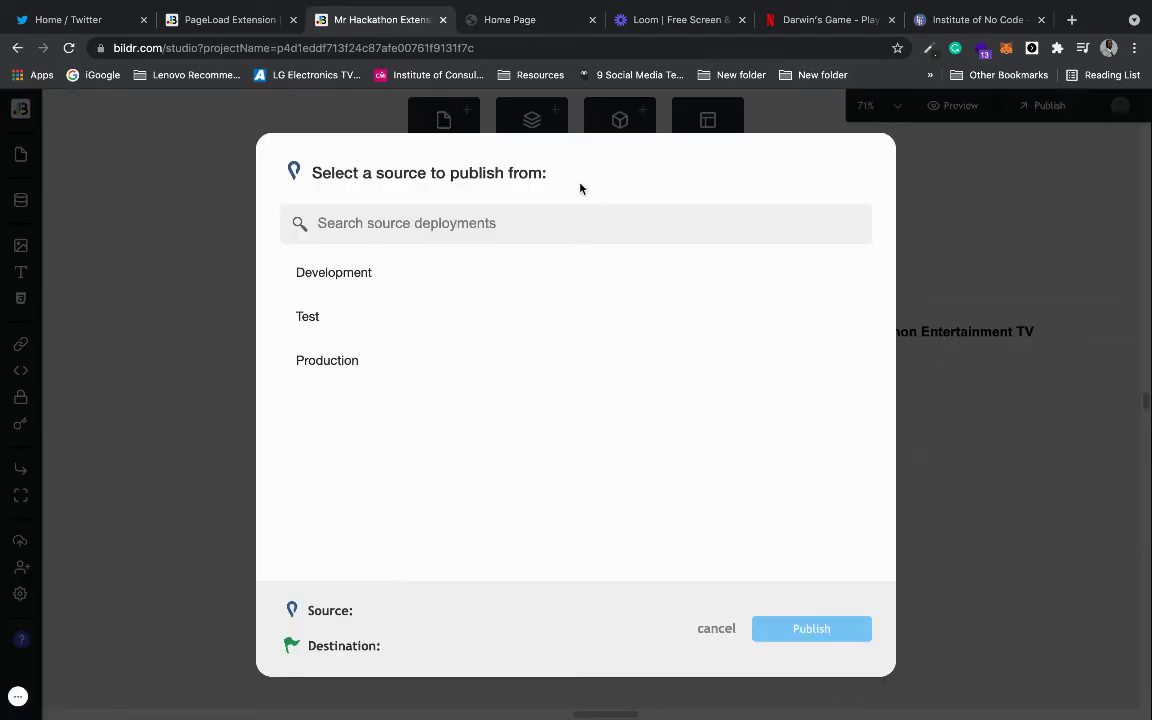
pyautogui.click(354, 281)
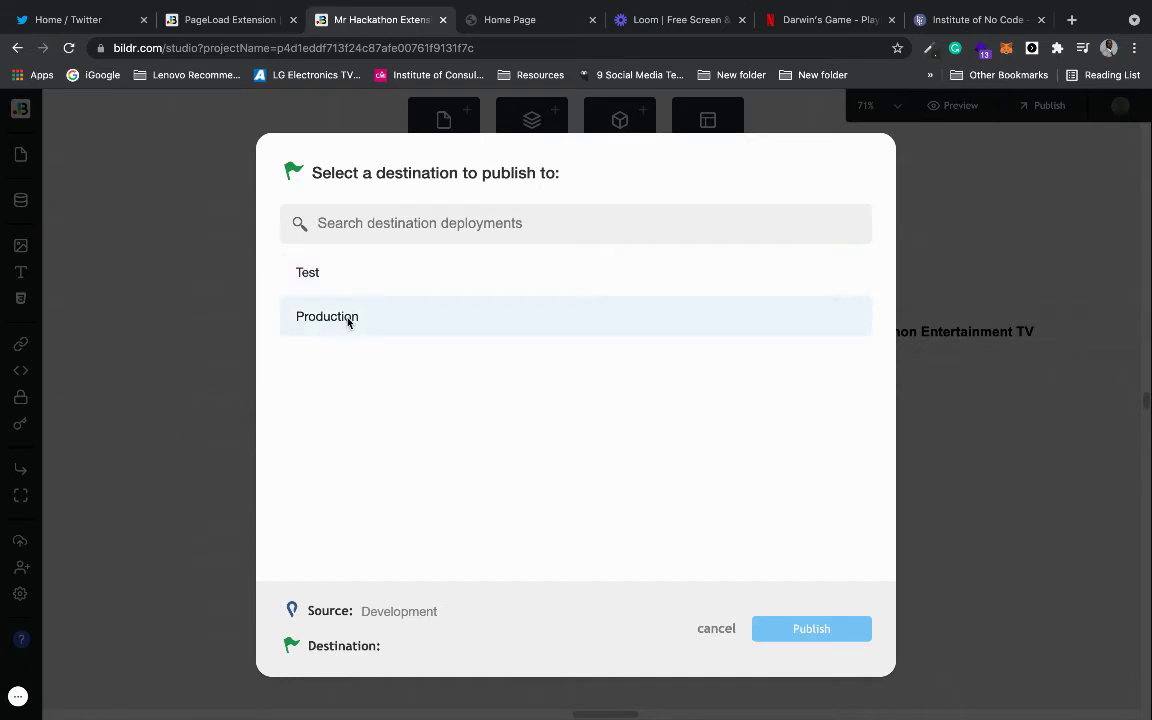
pyautogui.click(347, 320)
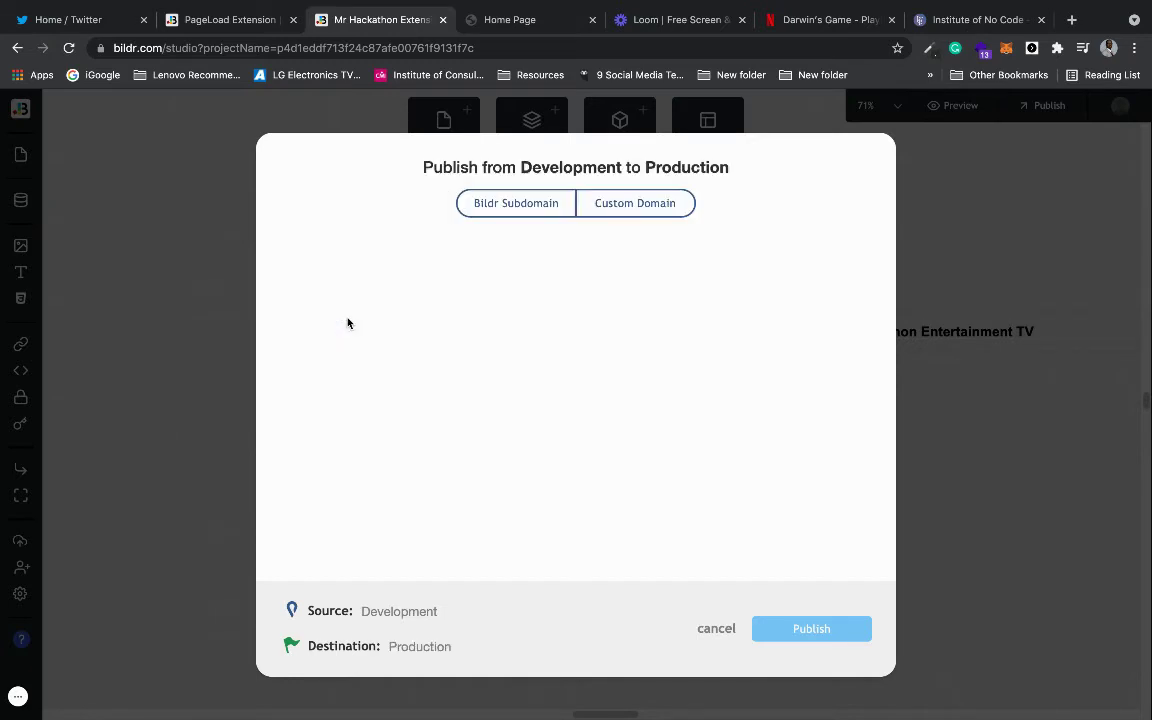
pyautogui.click(508, 212)
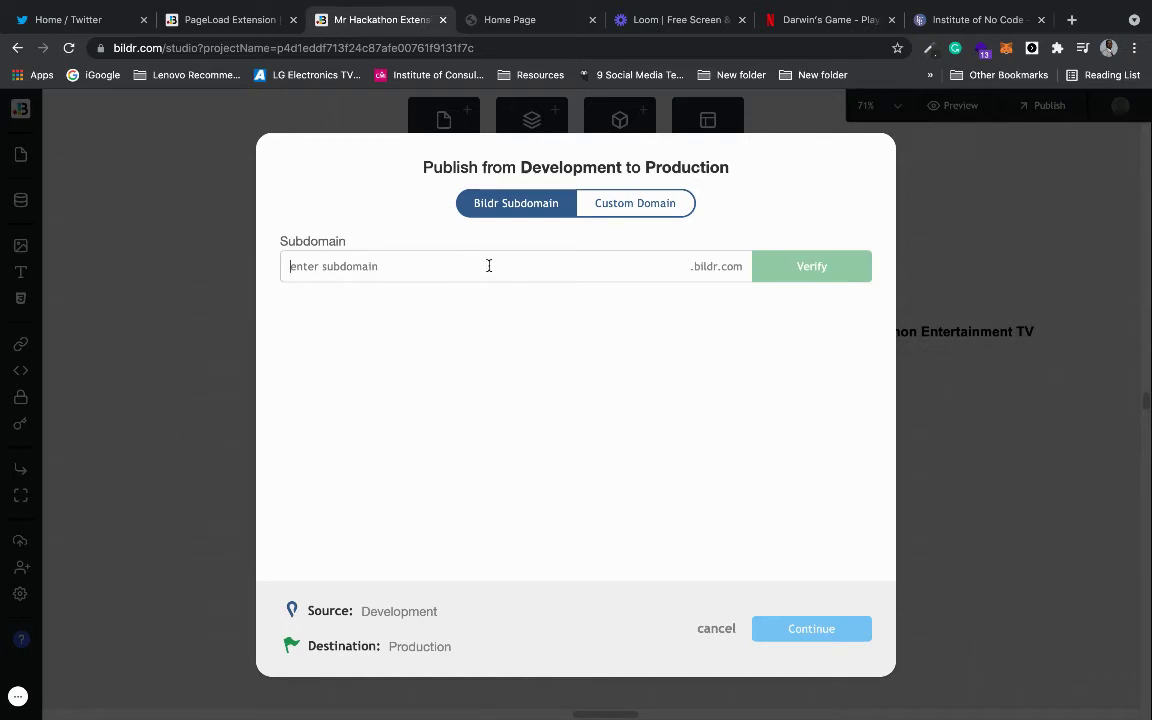
# - Verify and reserve "mrhackathonextension" as the subdomain, and publish the project to it
pyautogui.write('mrhacksext')
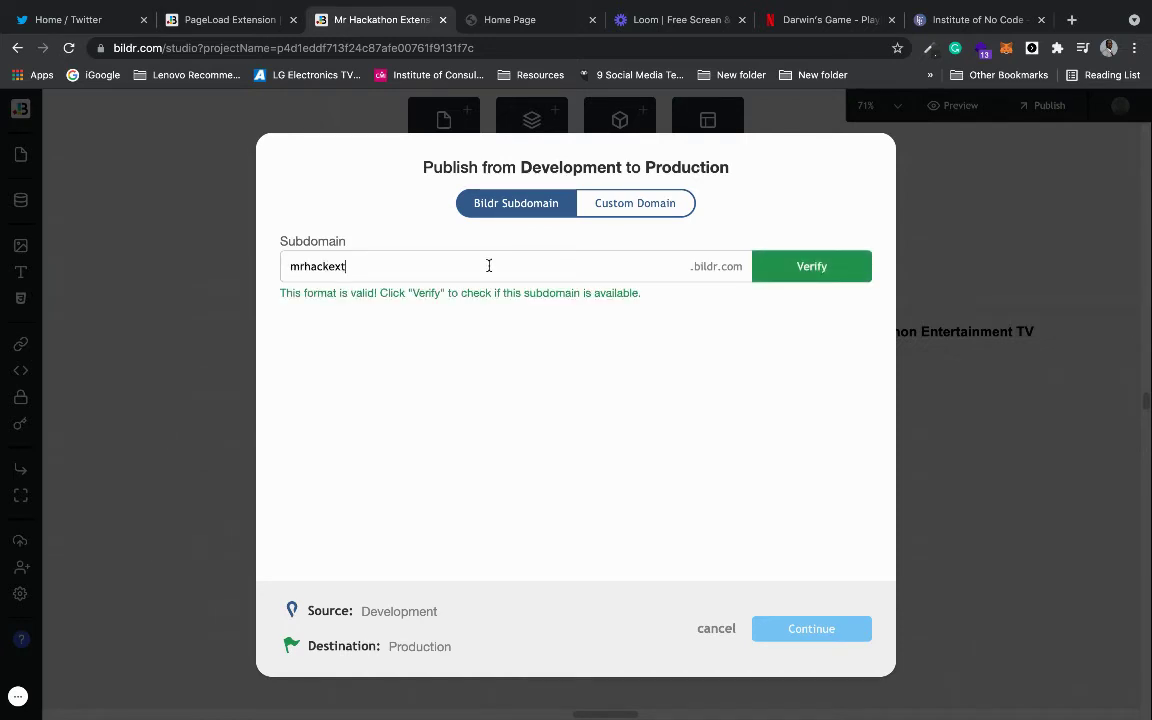
pyautogui.write('ension')
pyautogui.click(326, 266)
pyautogui.write('s')
pyautogui.press('BackSpace')
pyautogui.write('athon')
pyautogui.click(816, 277)
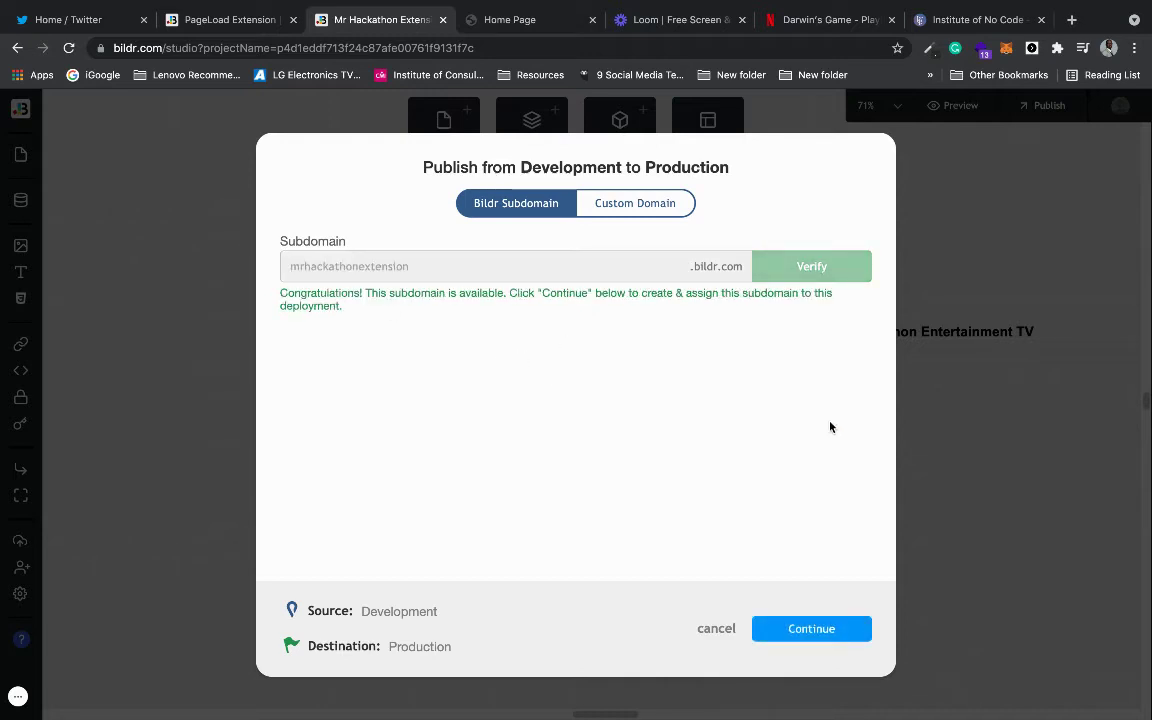
pyautogui.click(797, 627)
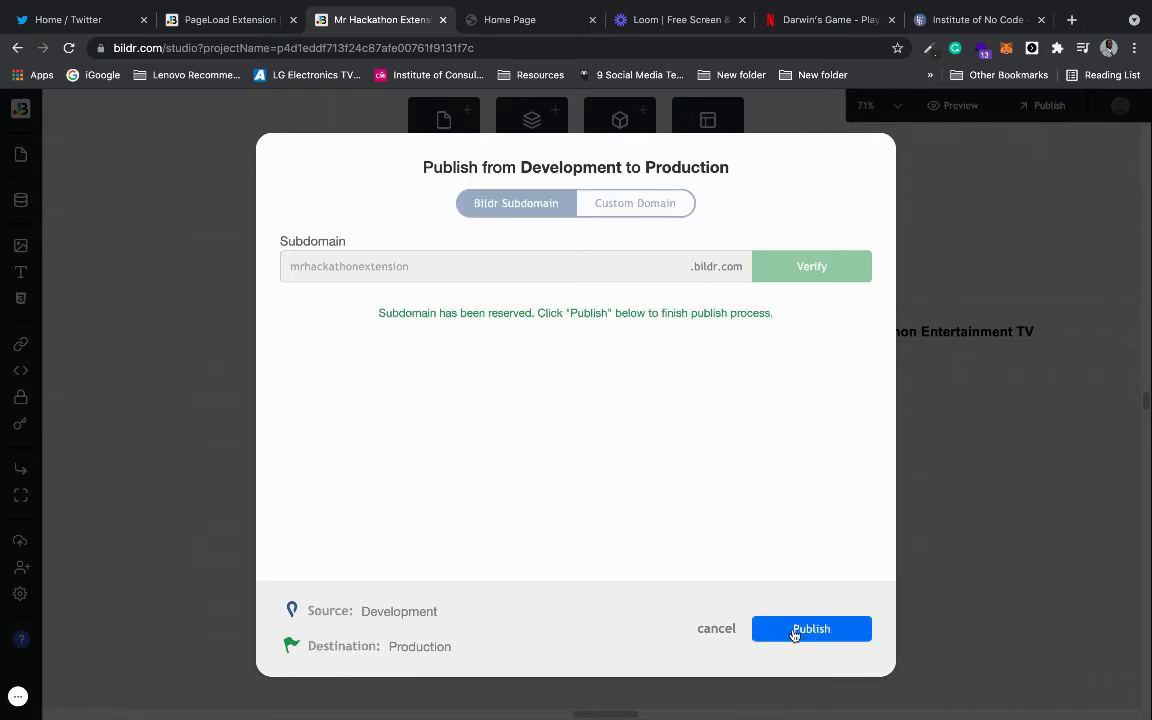
pyautogui.click(795, 628)
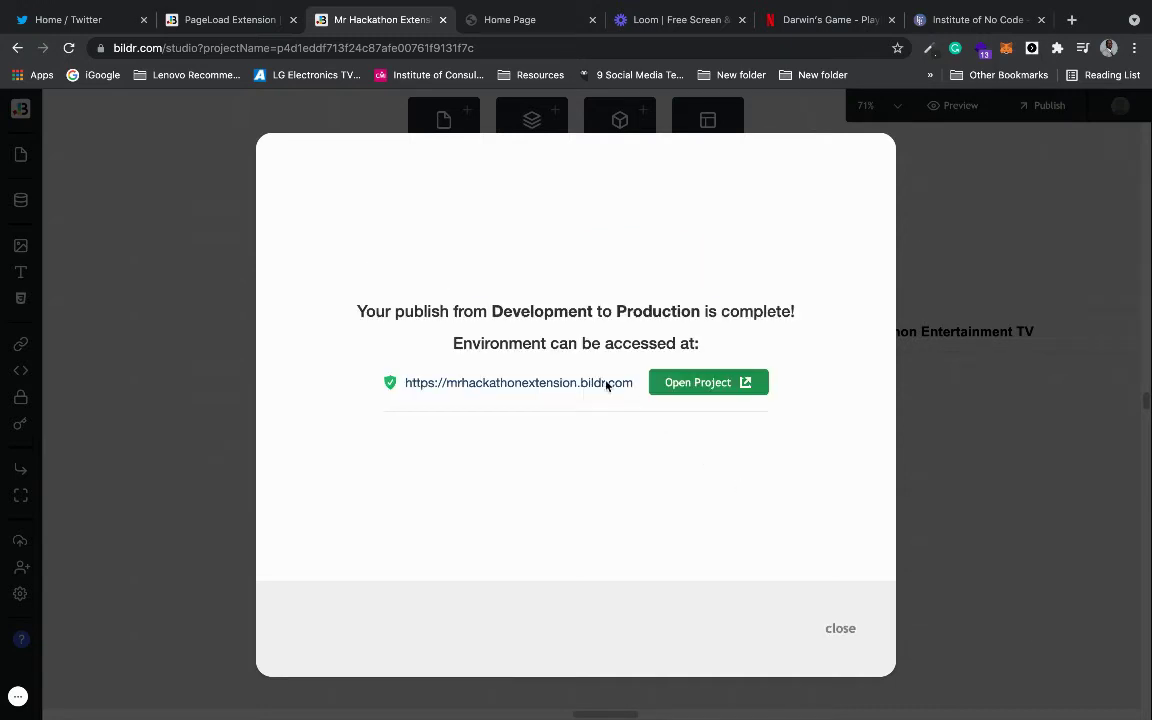
# - Open the published production project, test its Click Here and Back links, and close that page
pyautogui.click(677, 382)
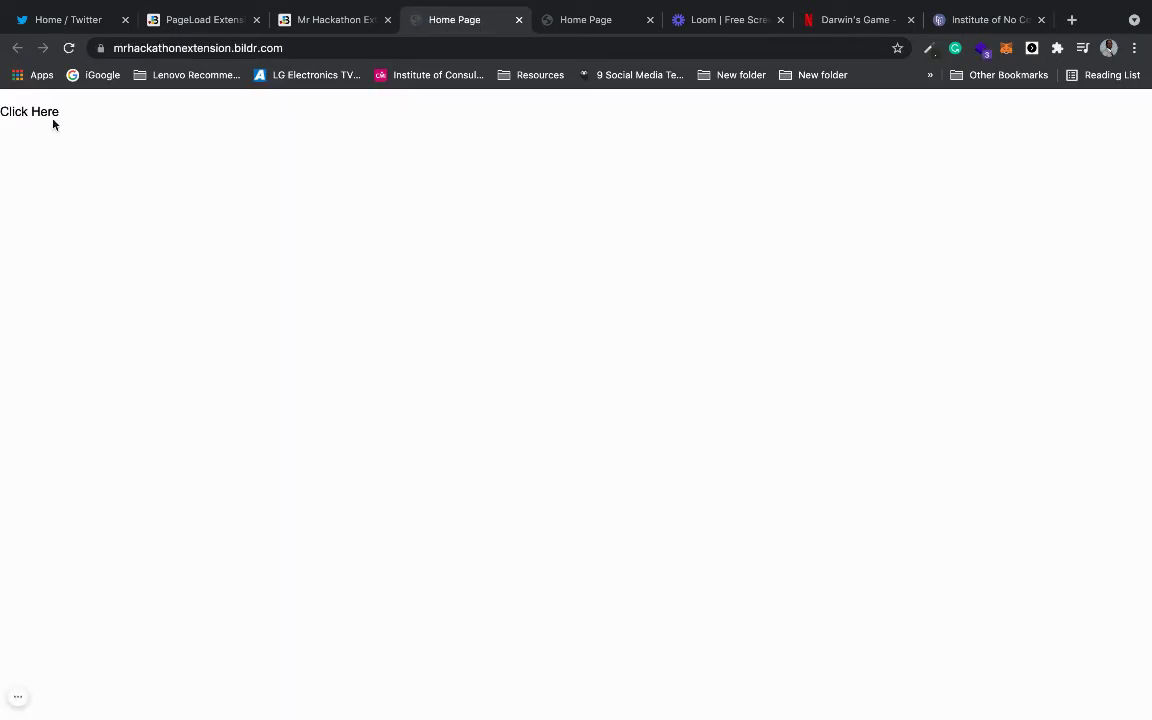
pyautogui.click(44, 118)
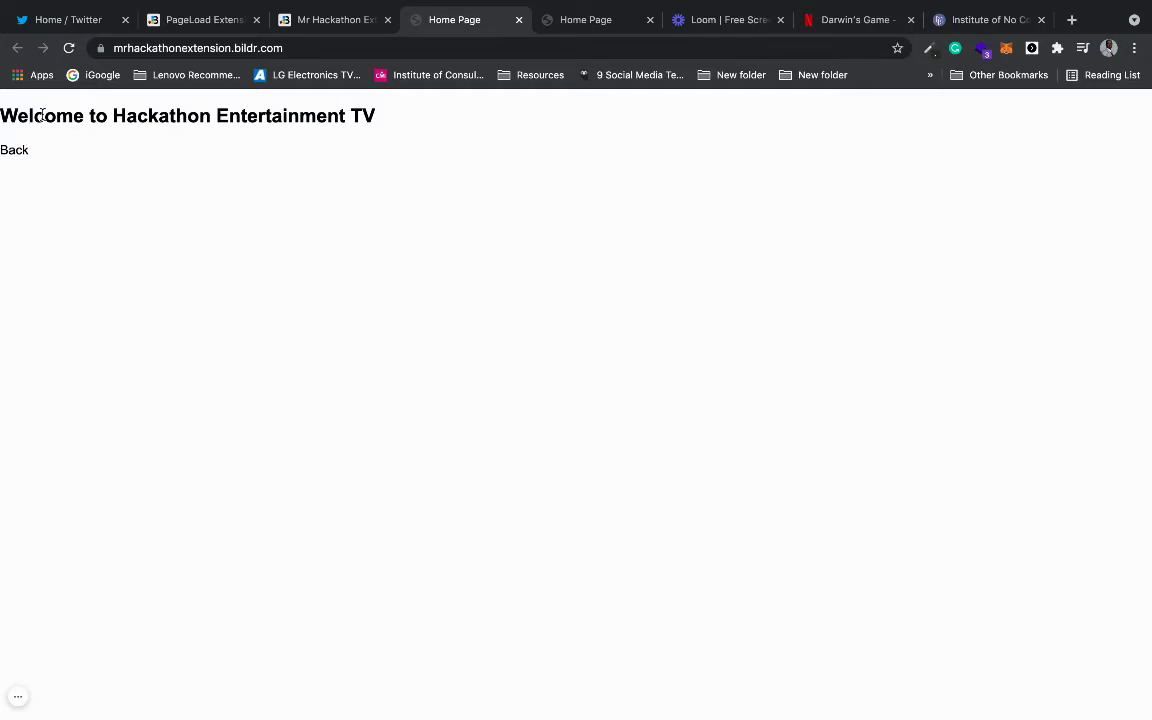
pyautogui.click(24, 151)
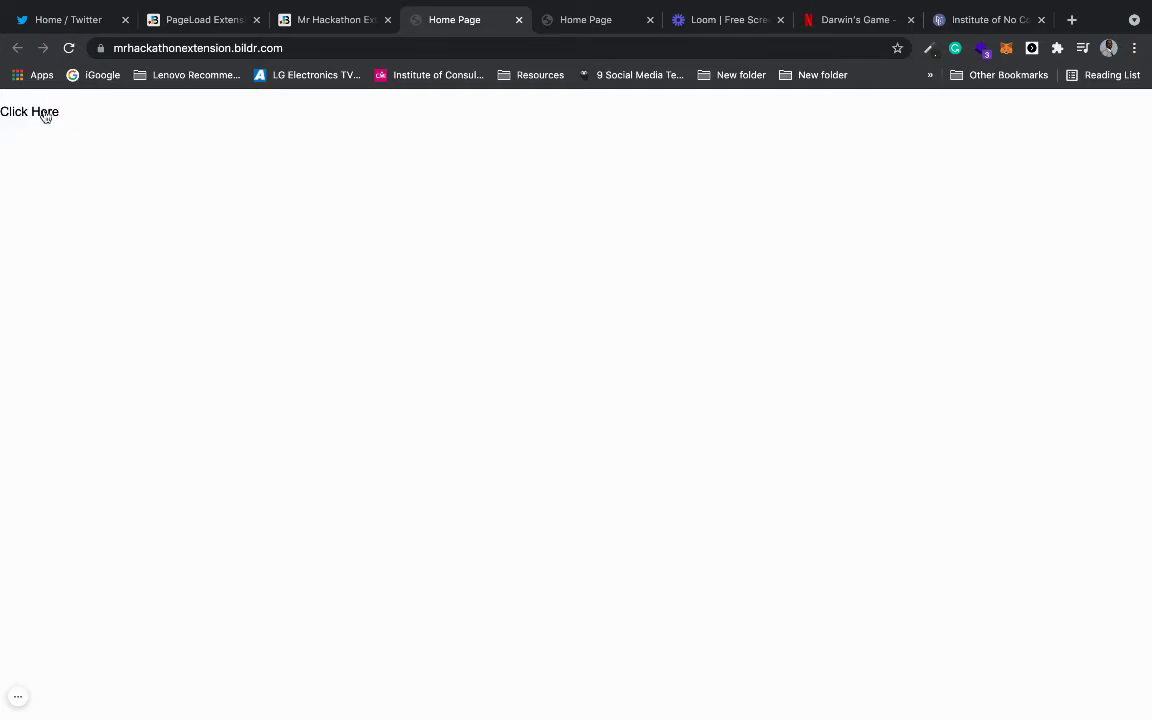
pyautogui.click(518, 21)
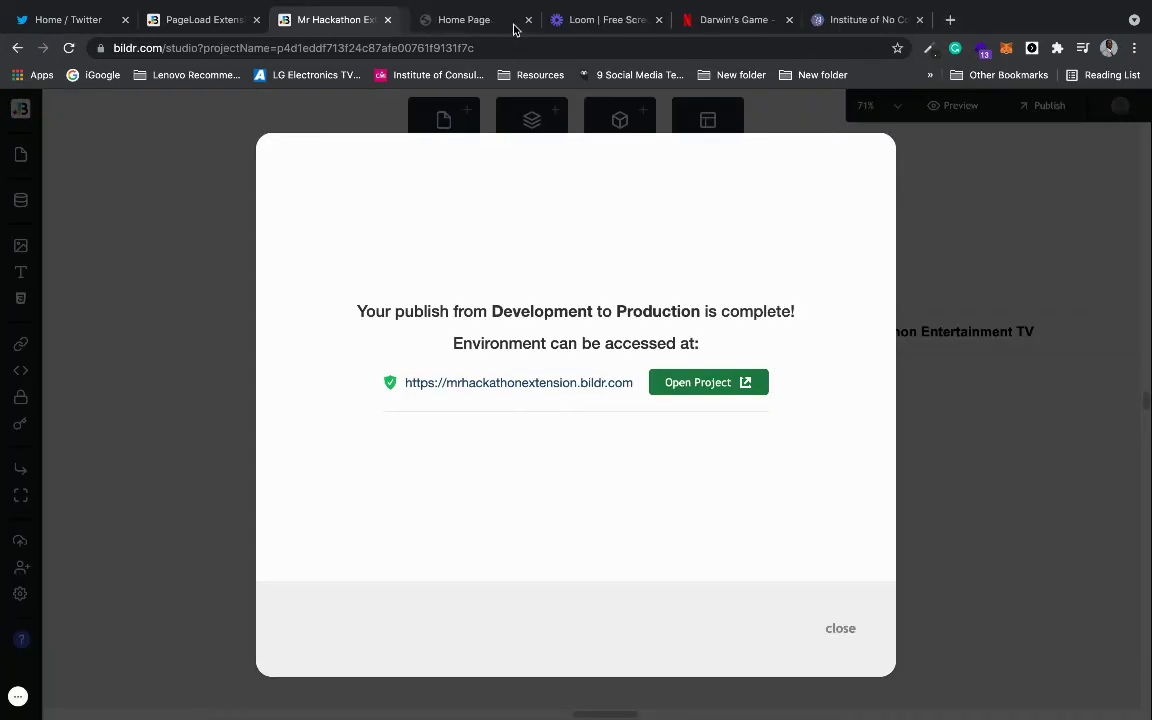
pyautogui.moveTo(638, 388); pyautogui.dragTo(482, 386)
pyautogui.click(634, 389)
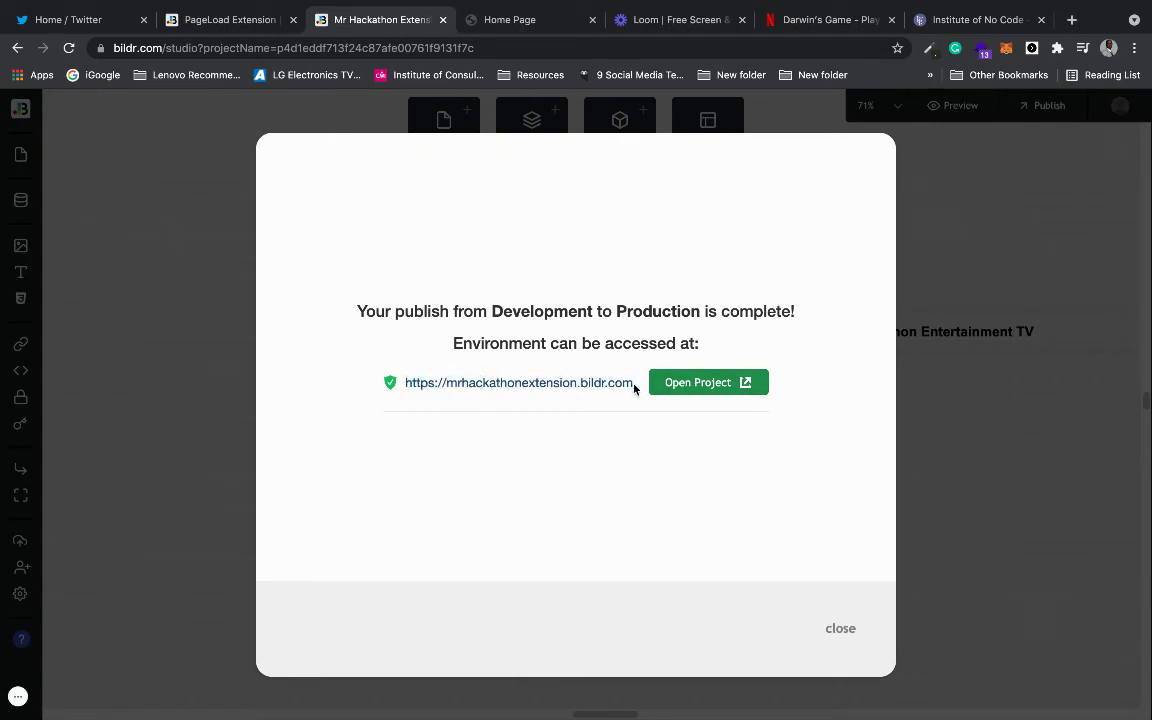
pyautogui.tripleClick(634, 389)
pyautogui.click(633, 388)
pyautogui.tripleClick(631, 388)
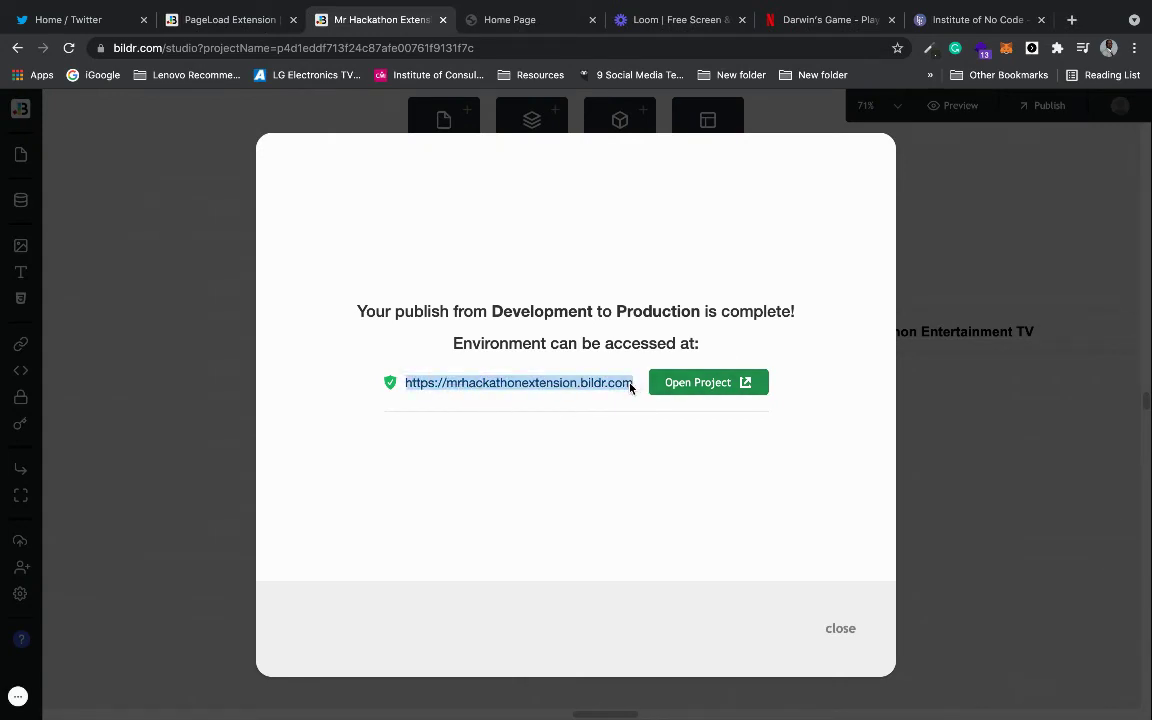
pyautogui.click(840, 628)
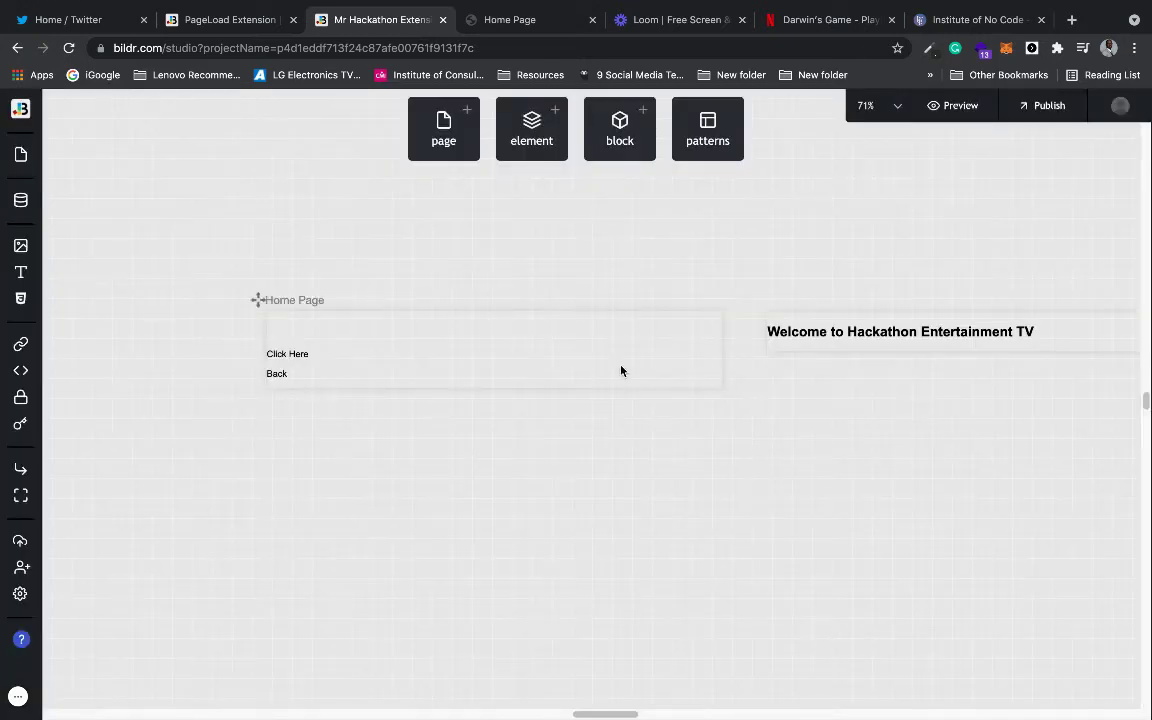
# - Reopen the Chrome extension export form from the Home Page's page properties
pyautogui.click(669, 323)
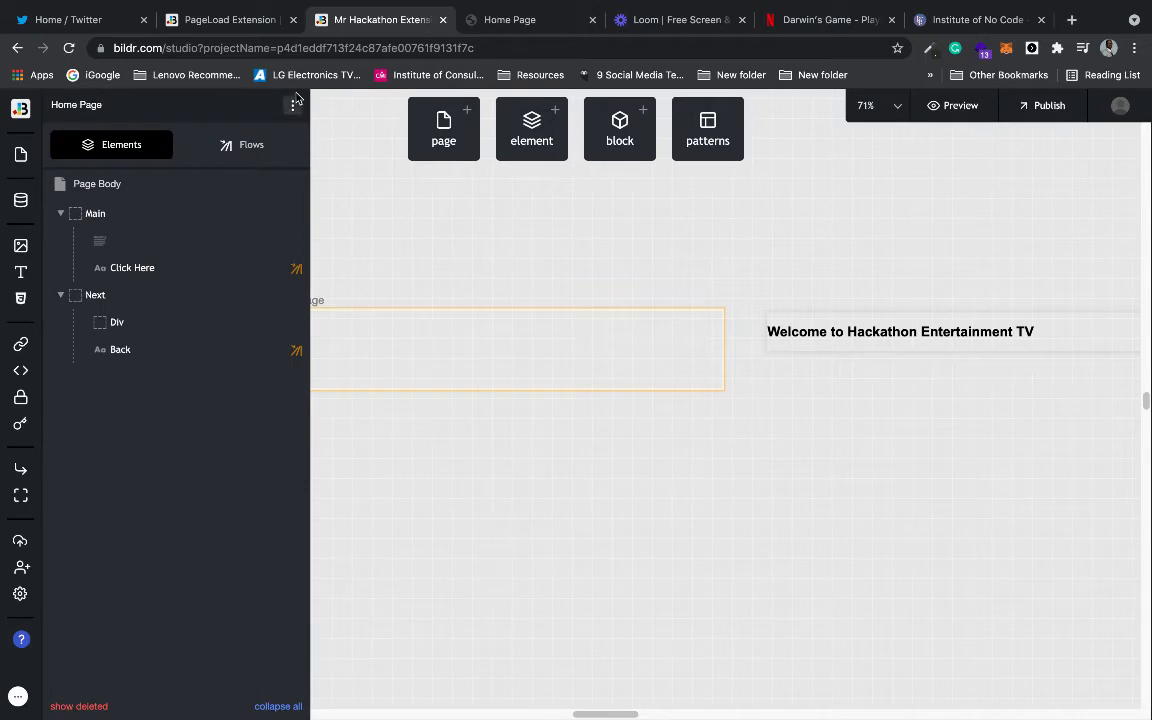
pyautogui.click(293, 104)
pyautogui.click(363, 227)
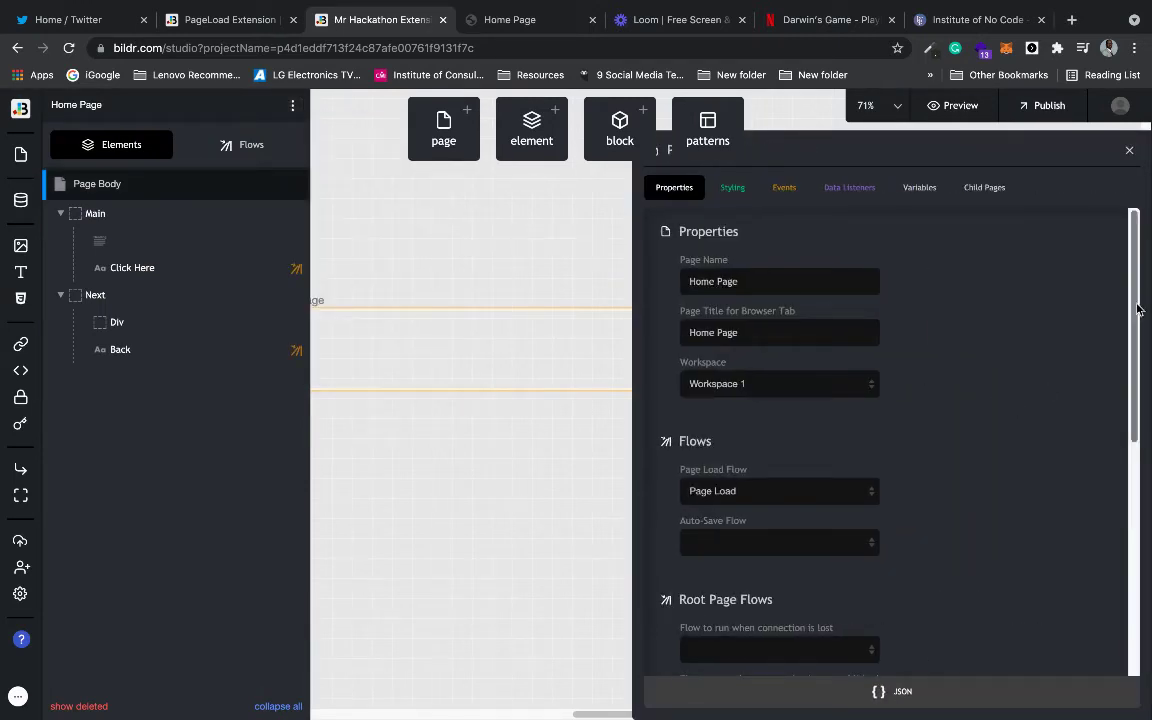
pyautogui.scroll(-5, 1137, 310)
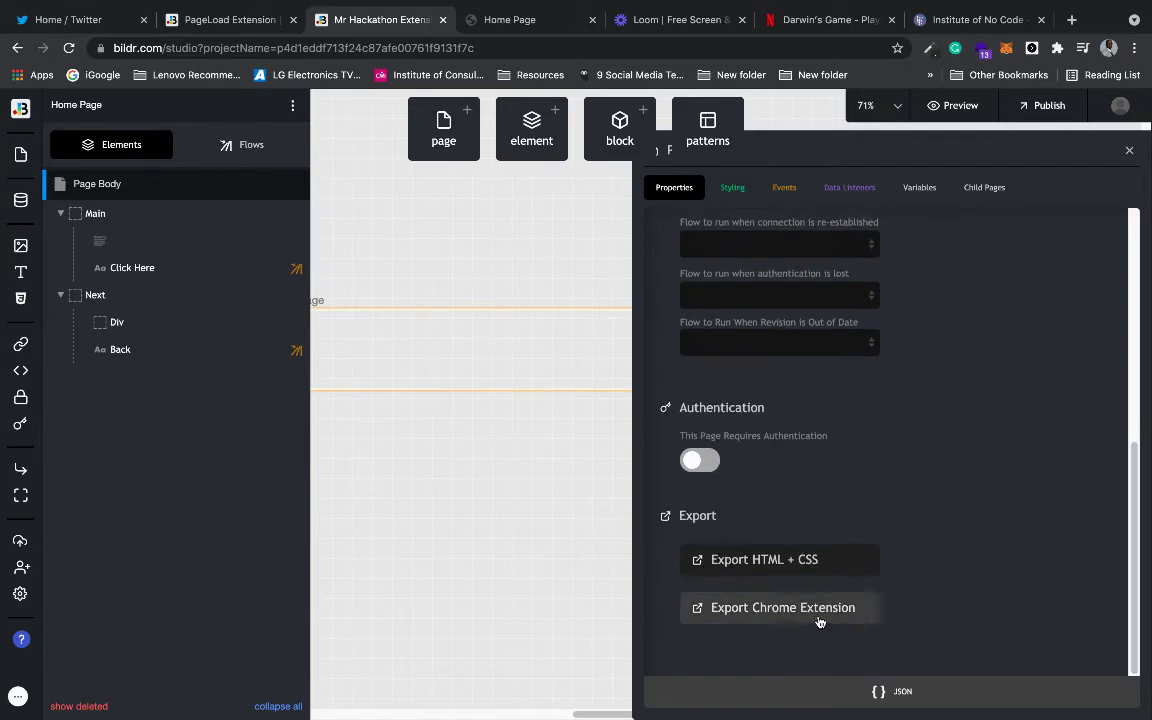
pyautogui.click(819, 622)
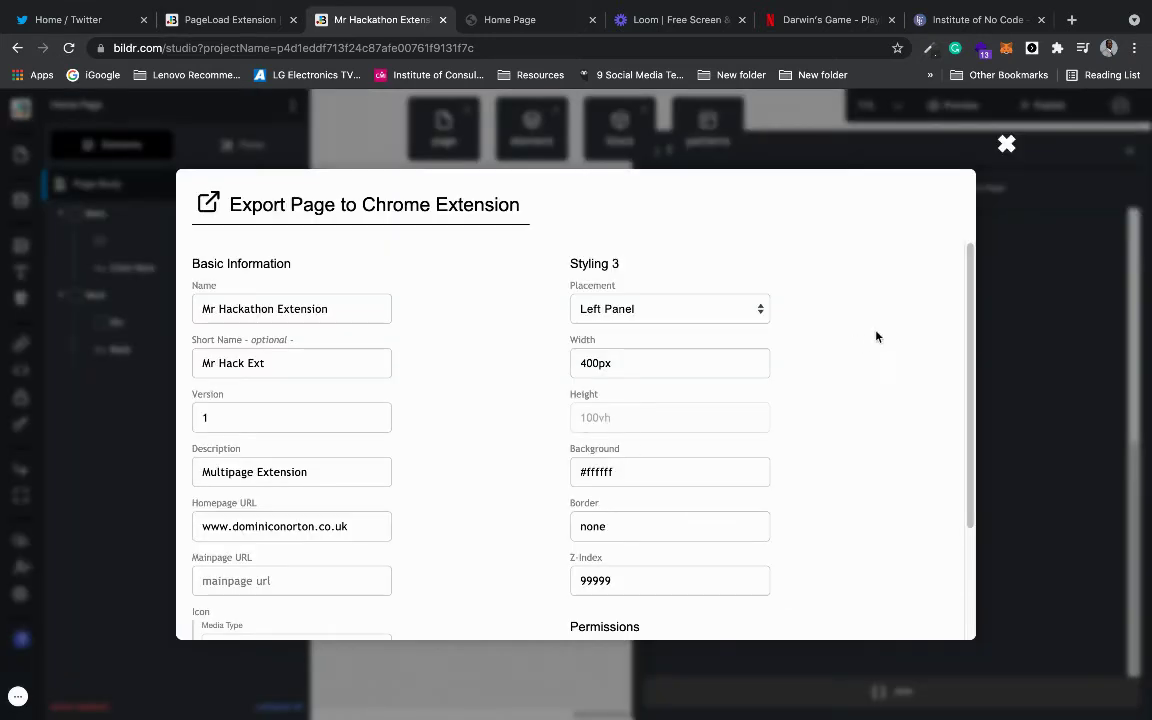
pyautogui.click(697, 317)
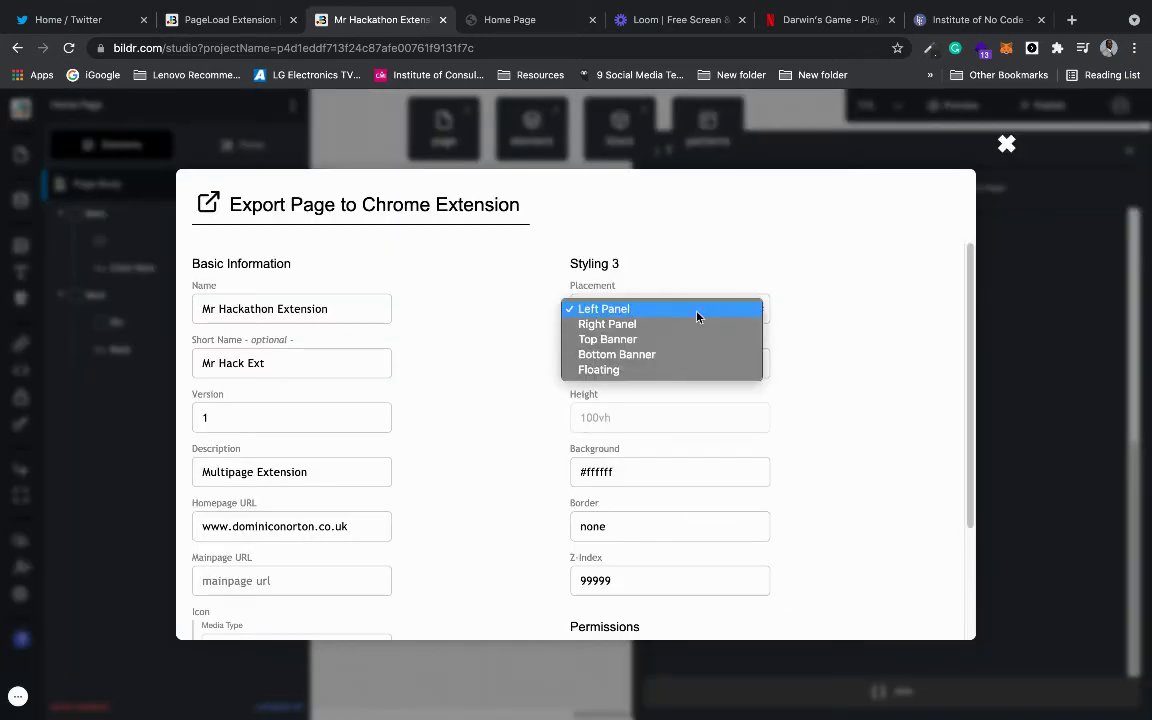
pyautogui.click(836, 298)
pyautogui.scroll(-3, 973, 309)
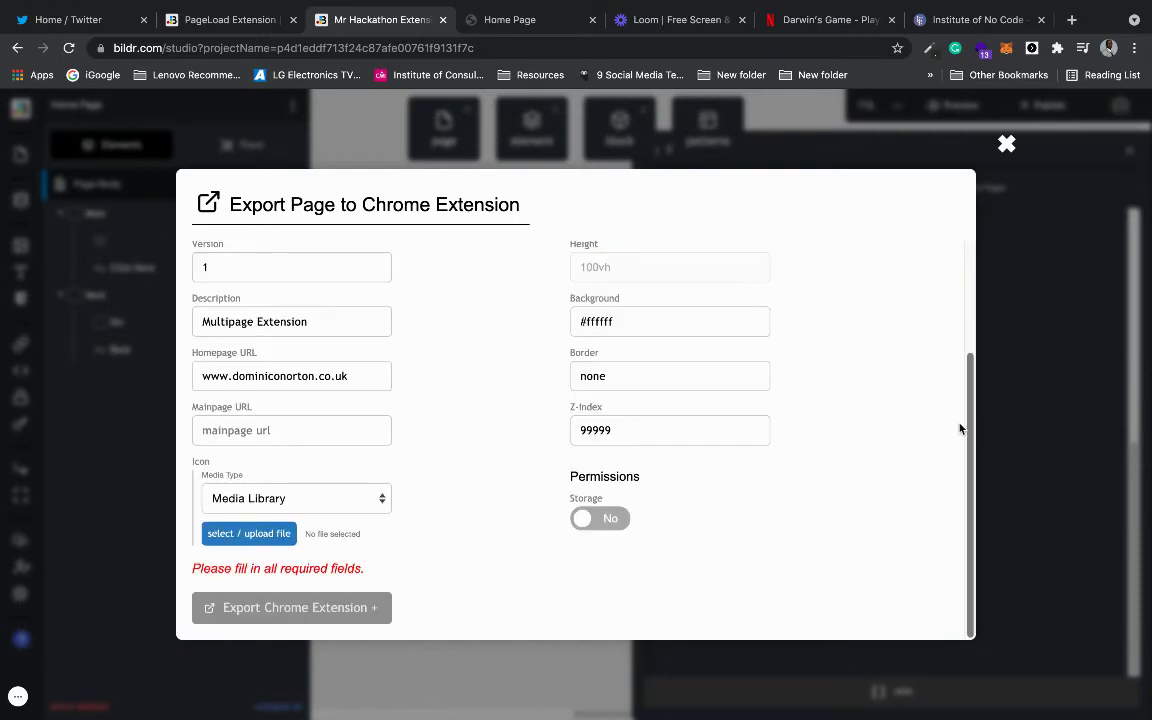
pyautogui.click(332, 432)
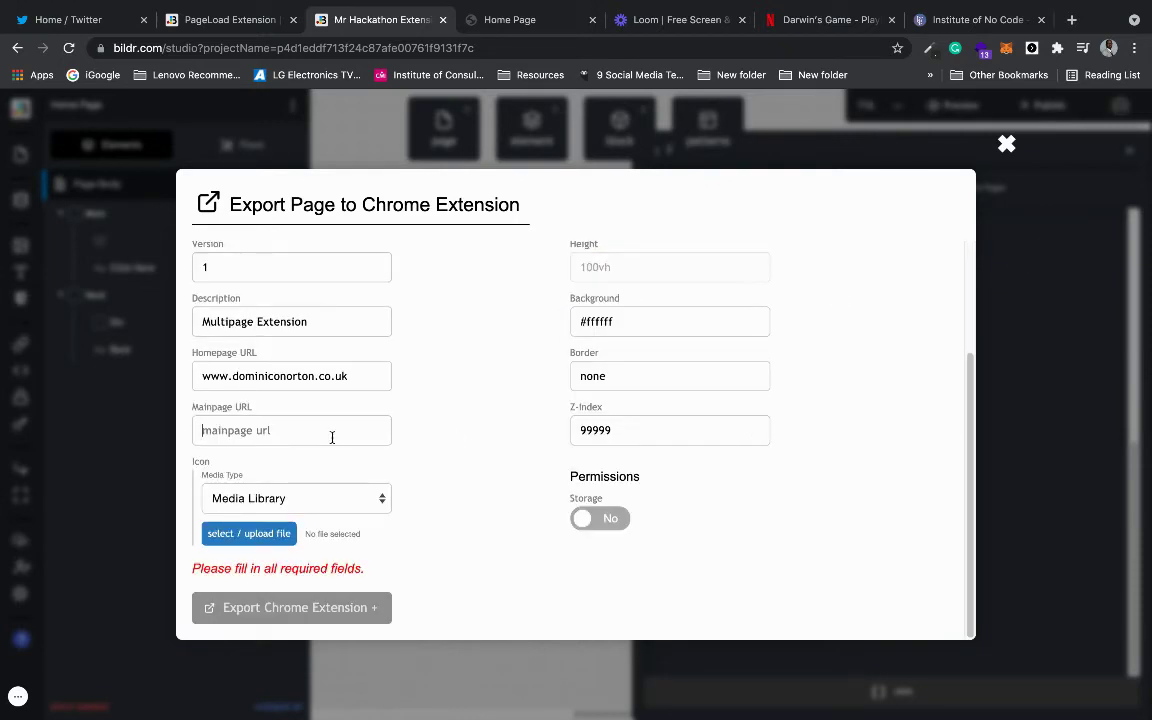
pyautogui.press('super+v')
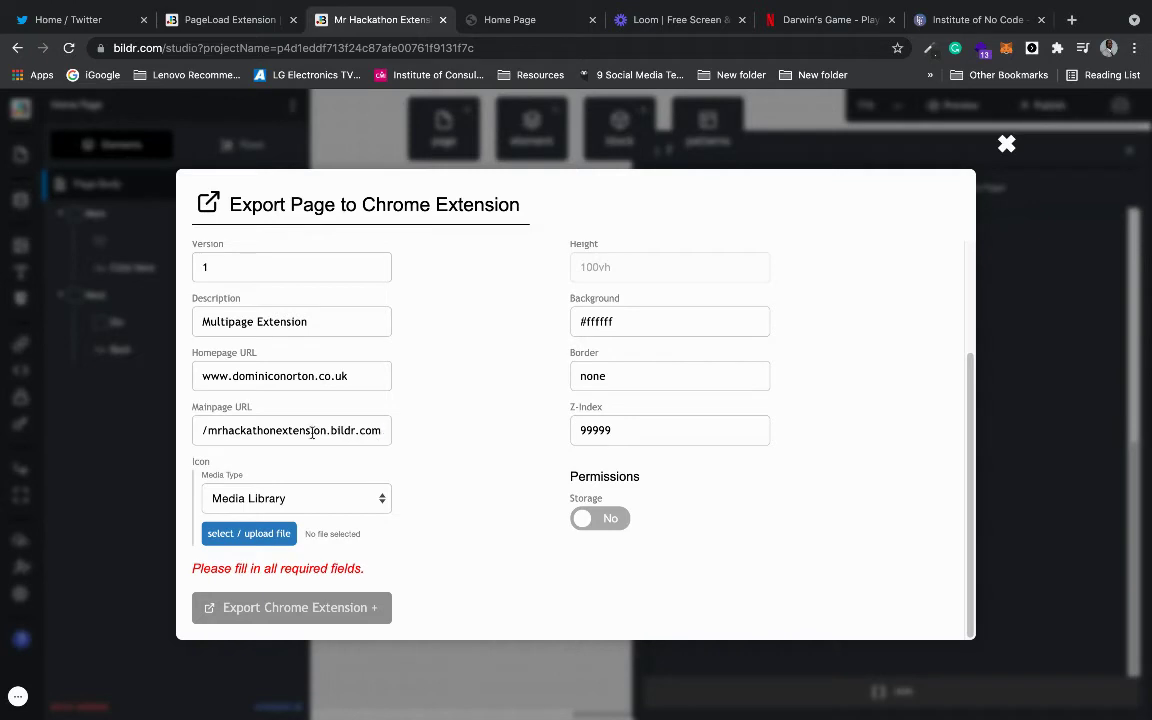
pyautogui.moveTo(340, 432); pyautogui.dragTo(175, 440)
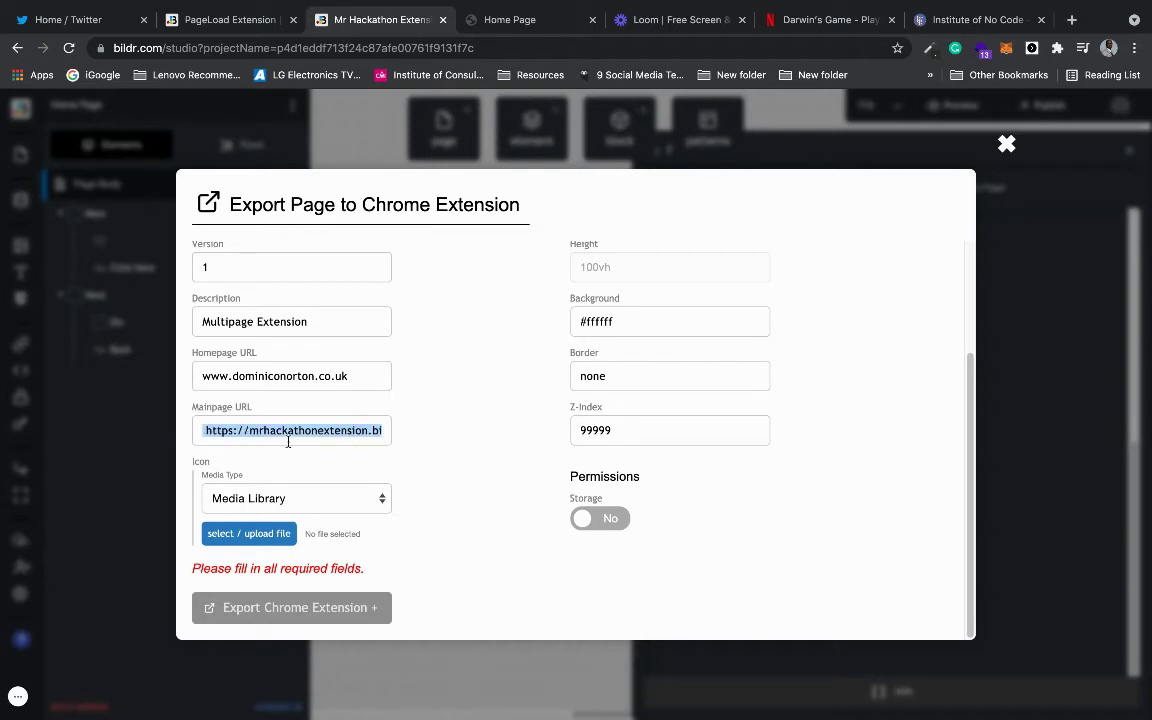
pyautogui.click(476, 427)
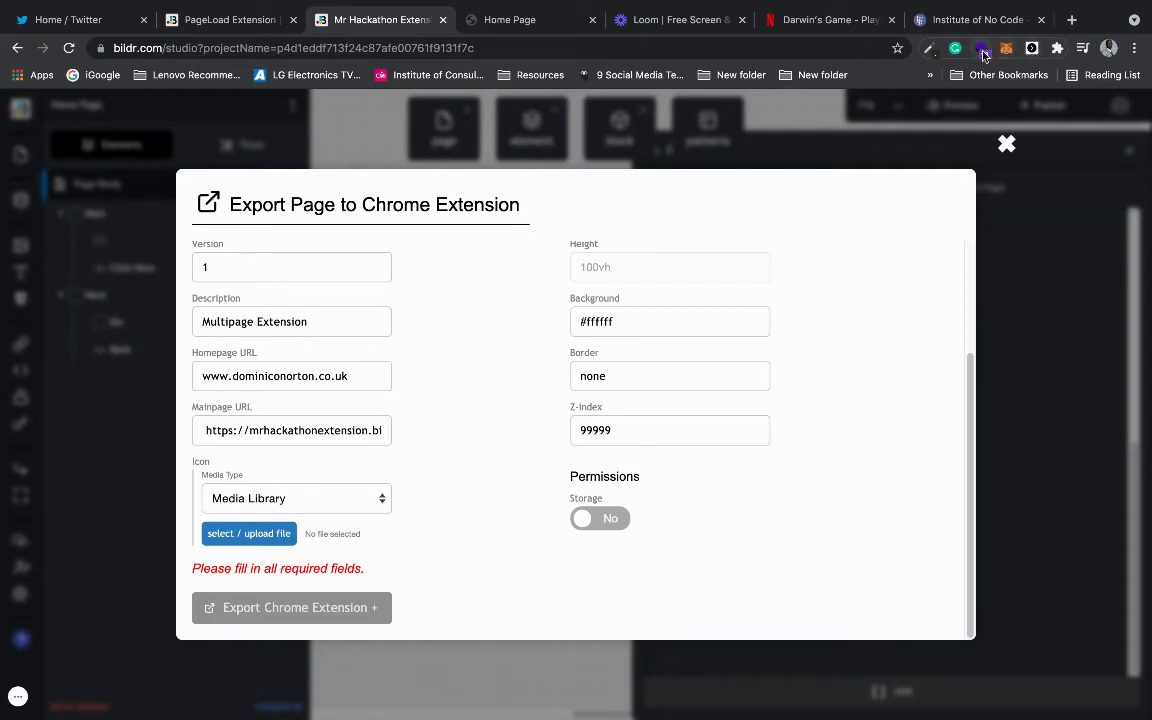
# - Choose the Chrome logo image from the media library as the extension's icon
pyautogui.click(252, 535)
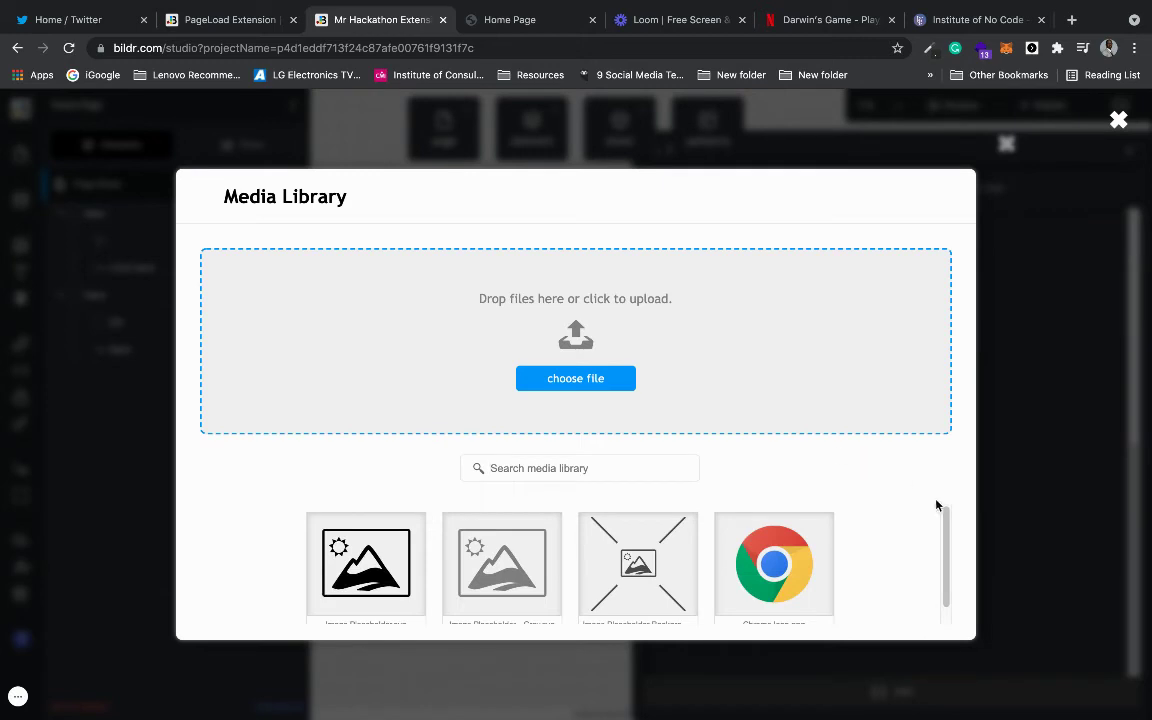
pyautogui.moveTo(944, 522); pyautogui.dragTo(945, 555)
pyautogui.click(760, 556)
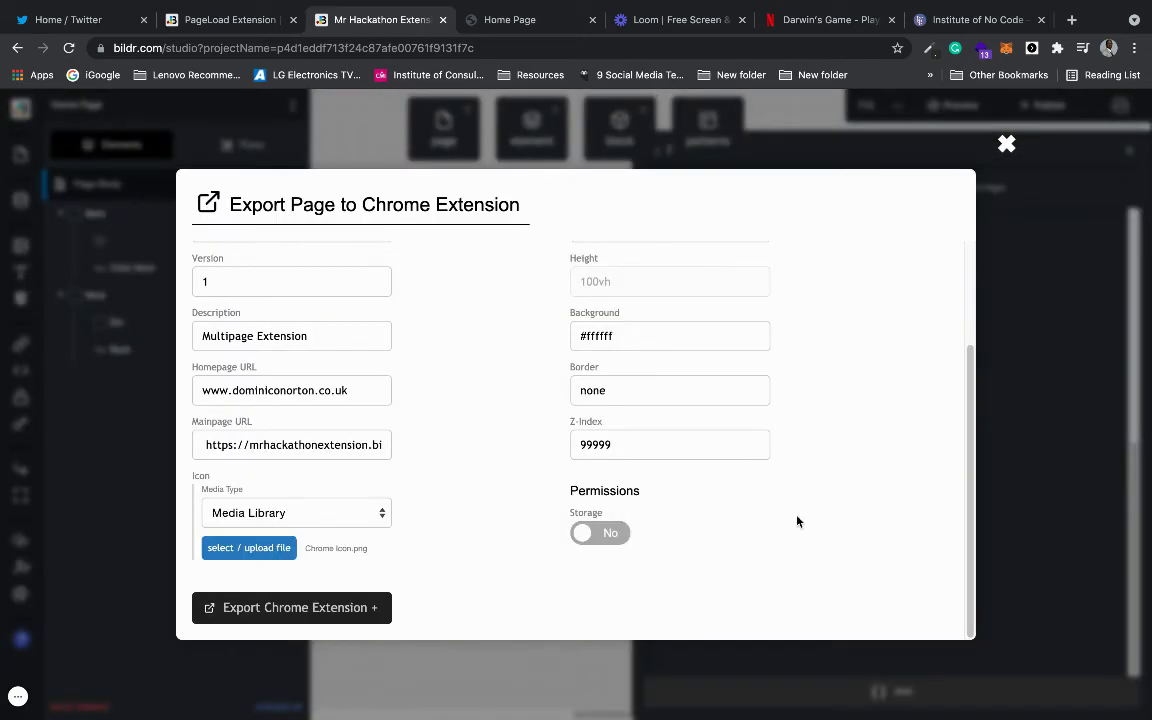
# - Set the extension's placement to Right Panel after trying Top Banner
pyautogui.moveTo(970, 463); pyautogui.dragTo(950, 351)
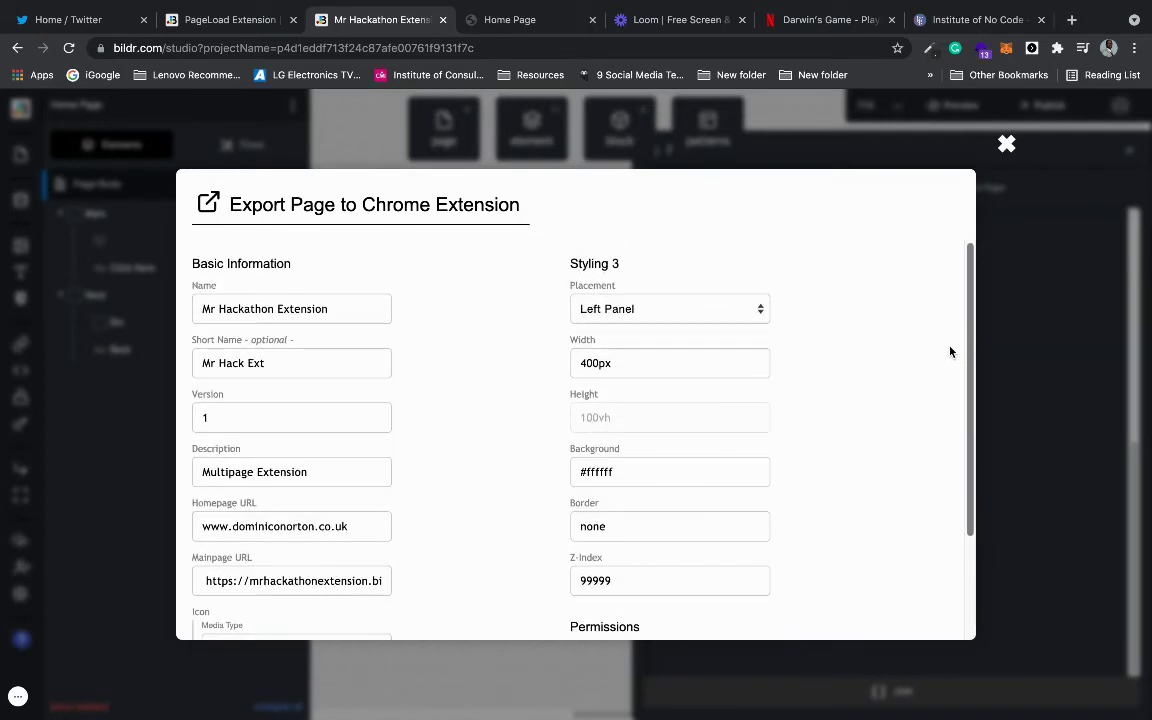
pyautogui.click(731, 318)
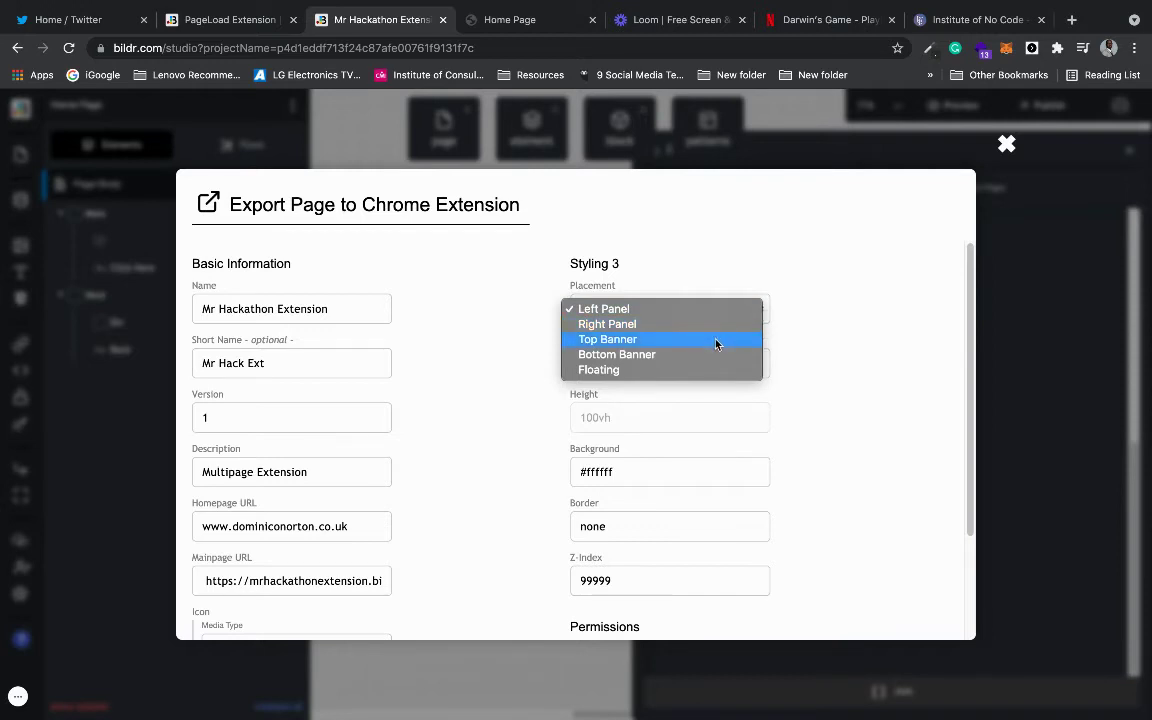
pyautogui.click(716, 344)
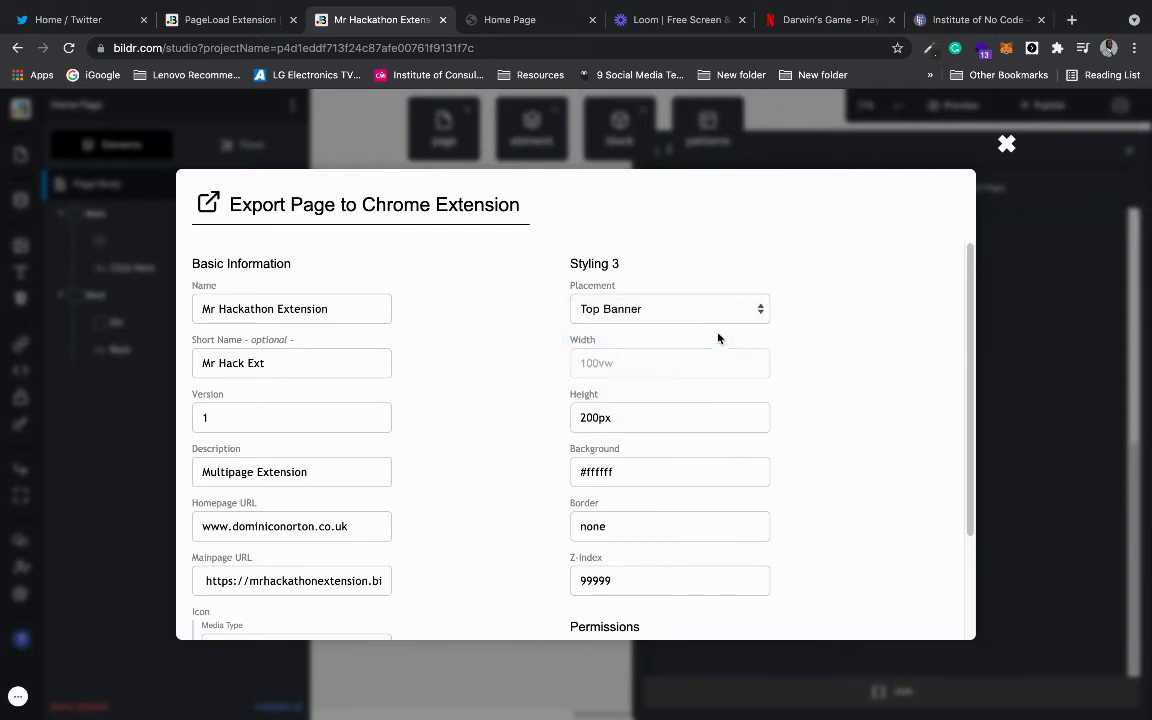
pyautogui.click(731, 306)
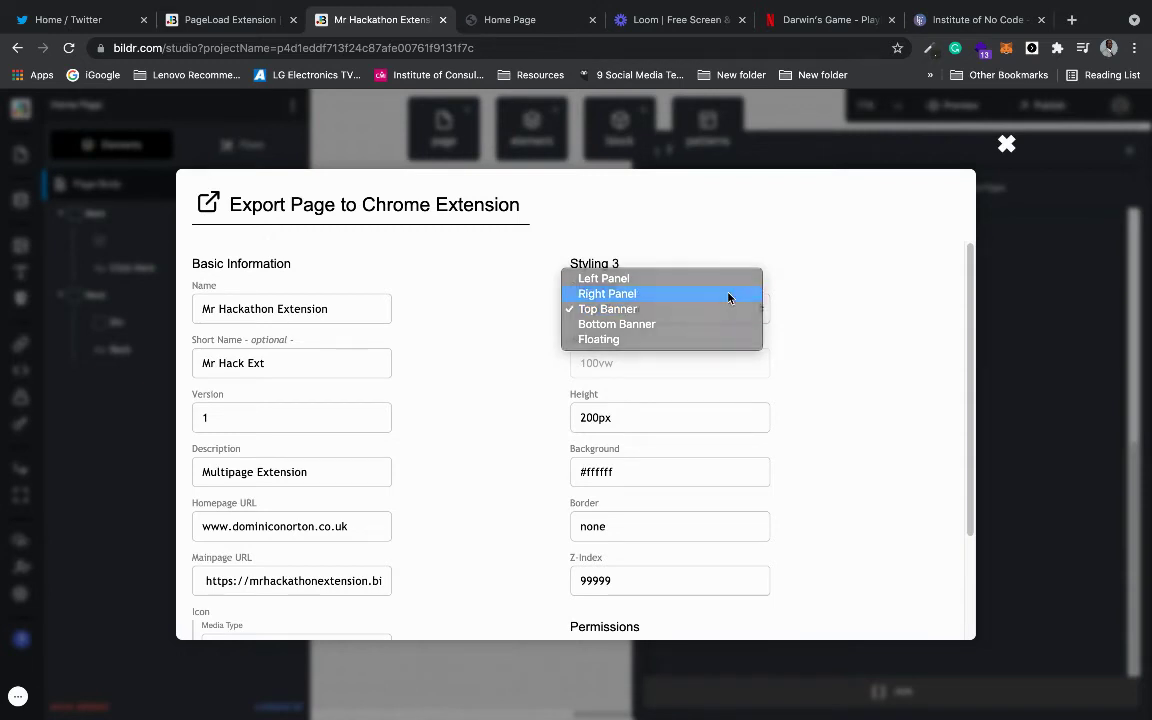
pyautogui.click(728, 295)
# - Export the Chrome extension and unpack the downloaded Mr Hackathon Extension_extension_1.zip, closing the export form
pyautogui.moveTo(972, 297); pyautogui.dragTo(970, 455)
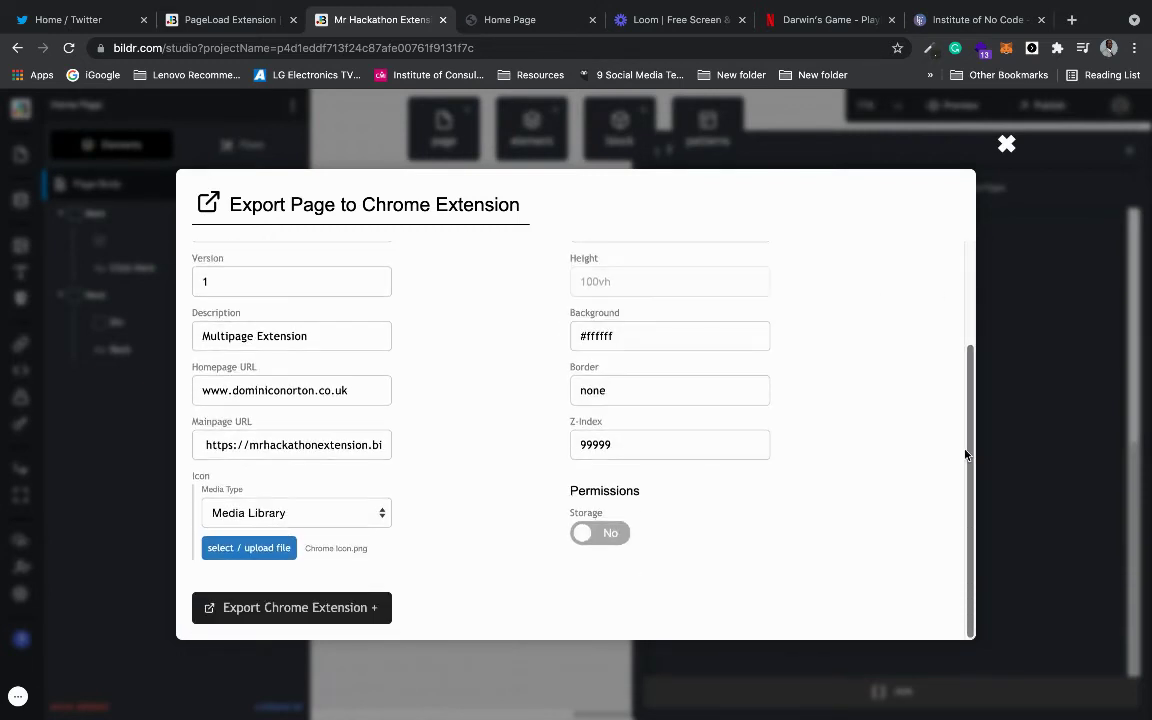
pyautogui.click(337, 607)
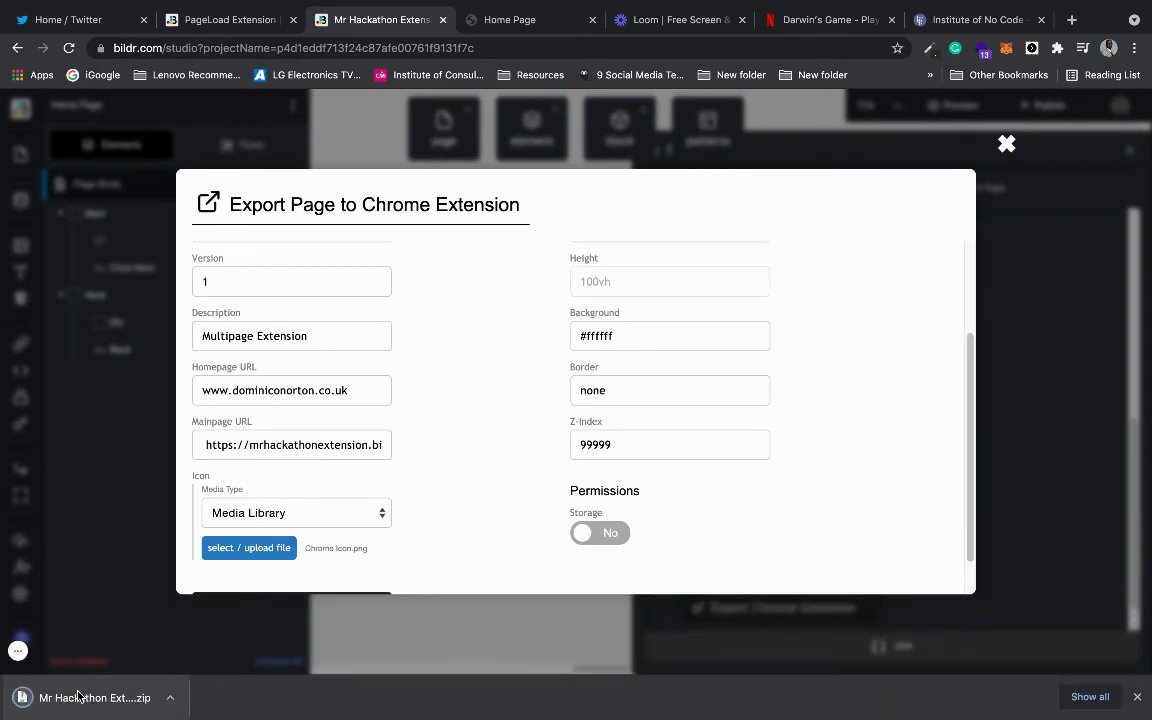
pyautogui.click(79, 697)
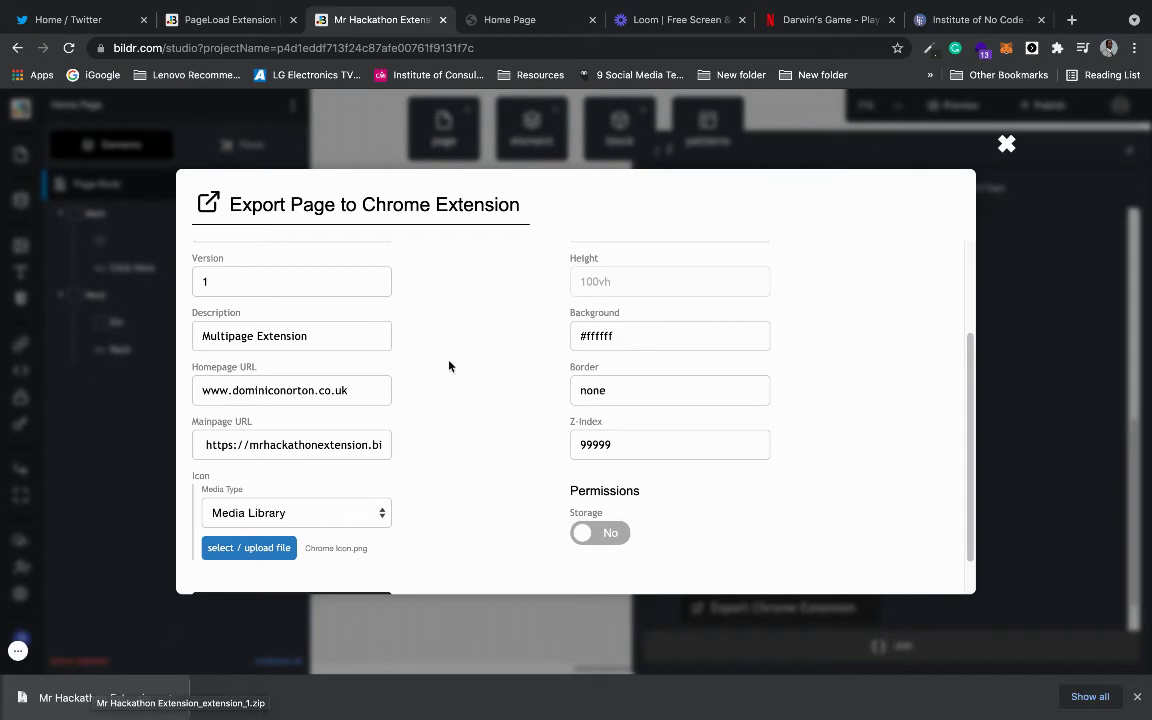
pyautogui.click(1006, 143)
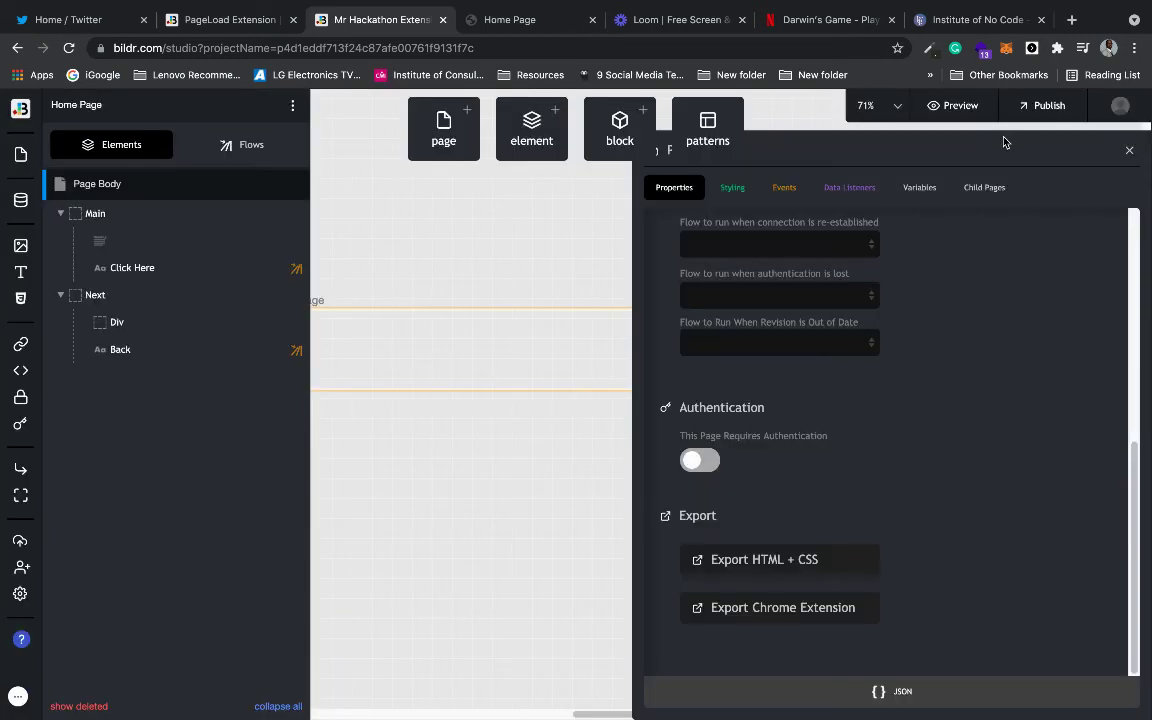
# - Open the browser's extension management page at chrome://extensions in a new tab
pyautogui.click(1072, 22)
pyautogui.write('chrom')
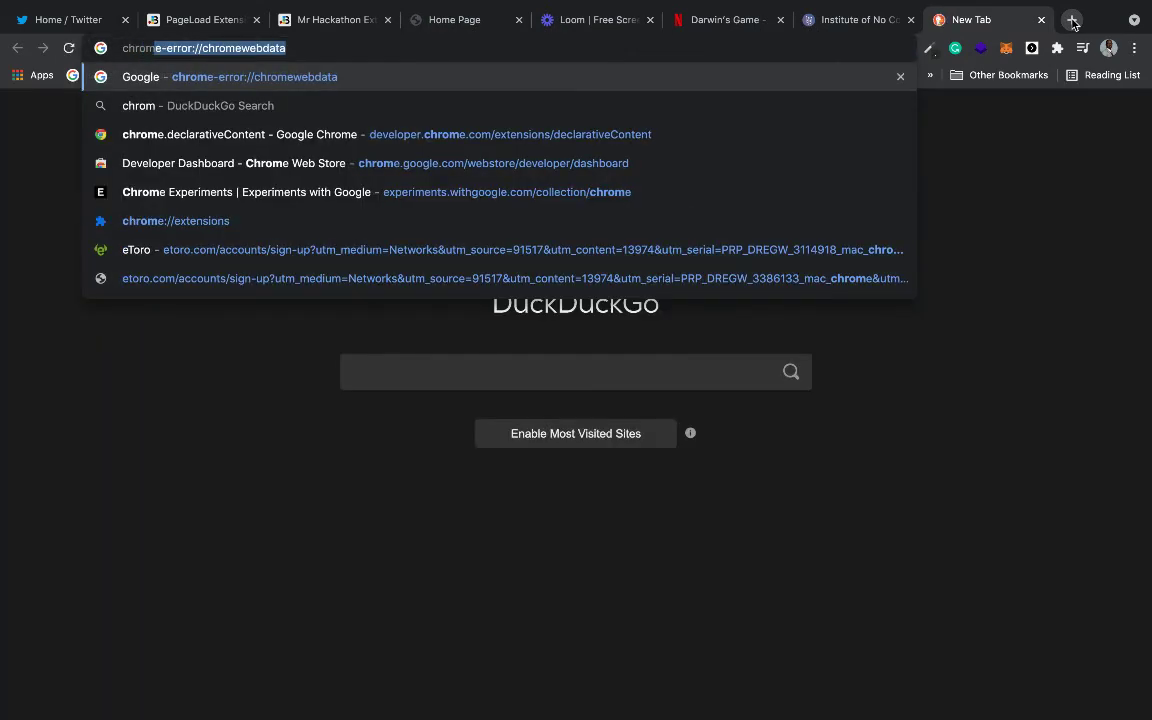
pyautogui.write('e:')
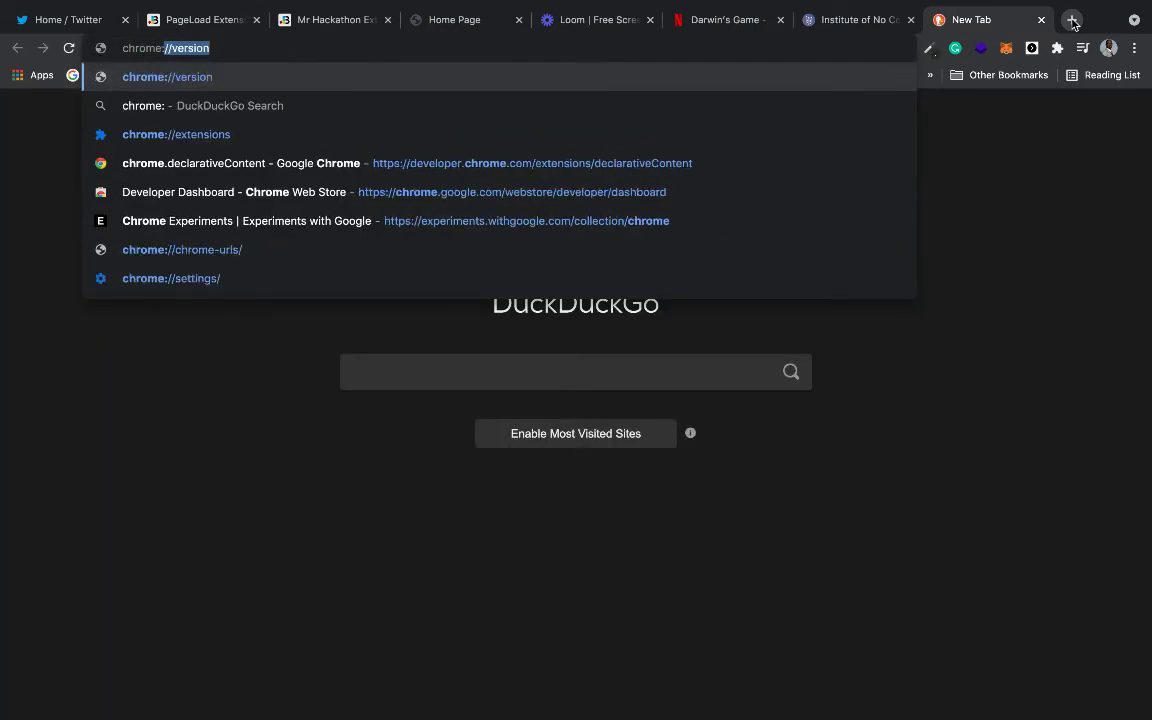
pyautogui.write('//exten')
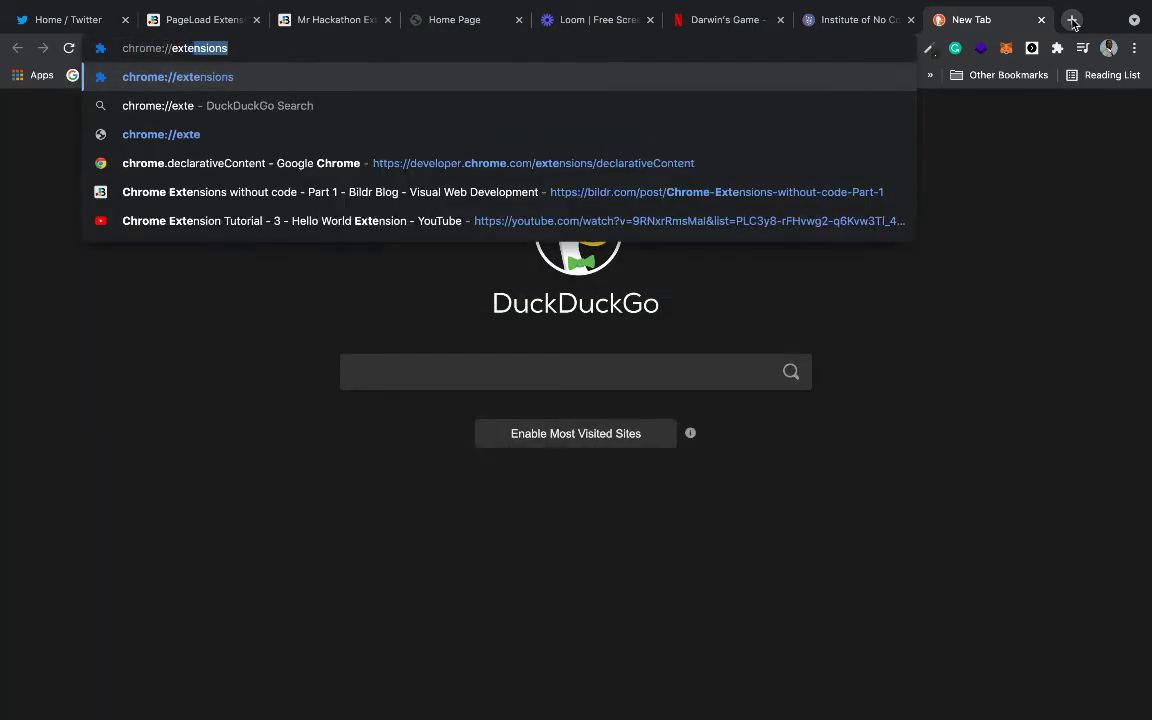
pyautogui.press('Return')
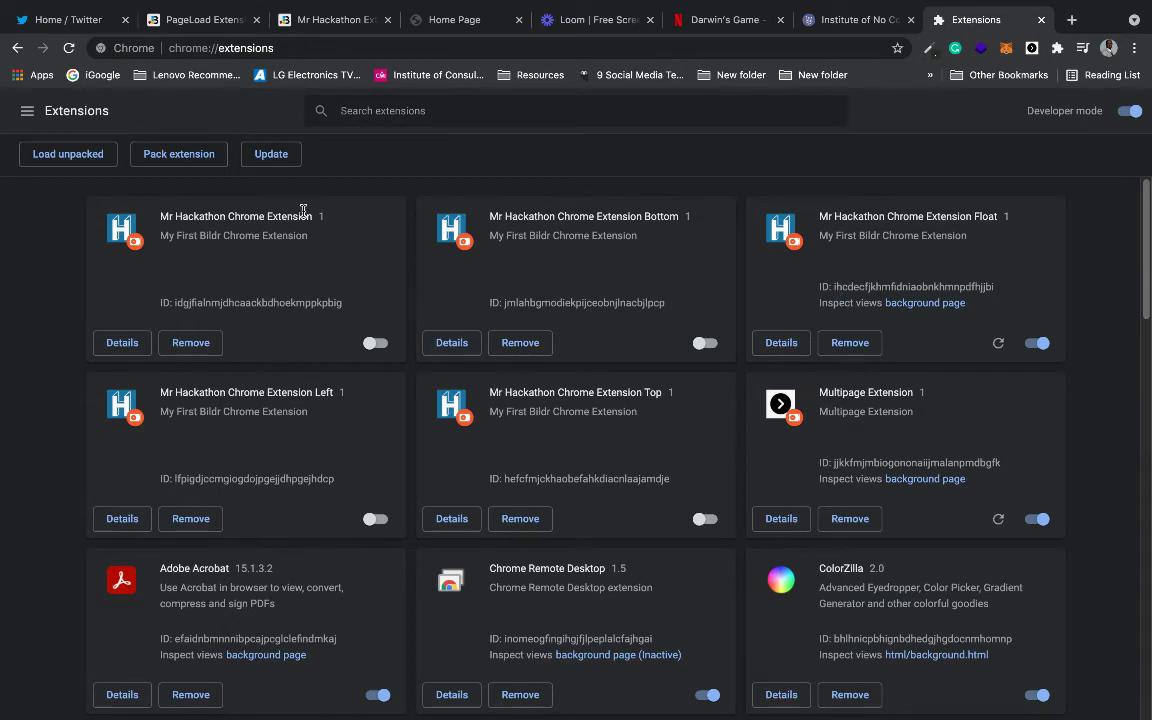
# - Try to load the unpacked folder Mr Hackathon Extension_extension_1 from Downloads as an extension
pyautogui.click(40, 157)
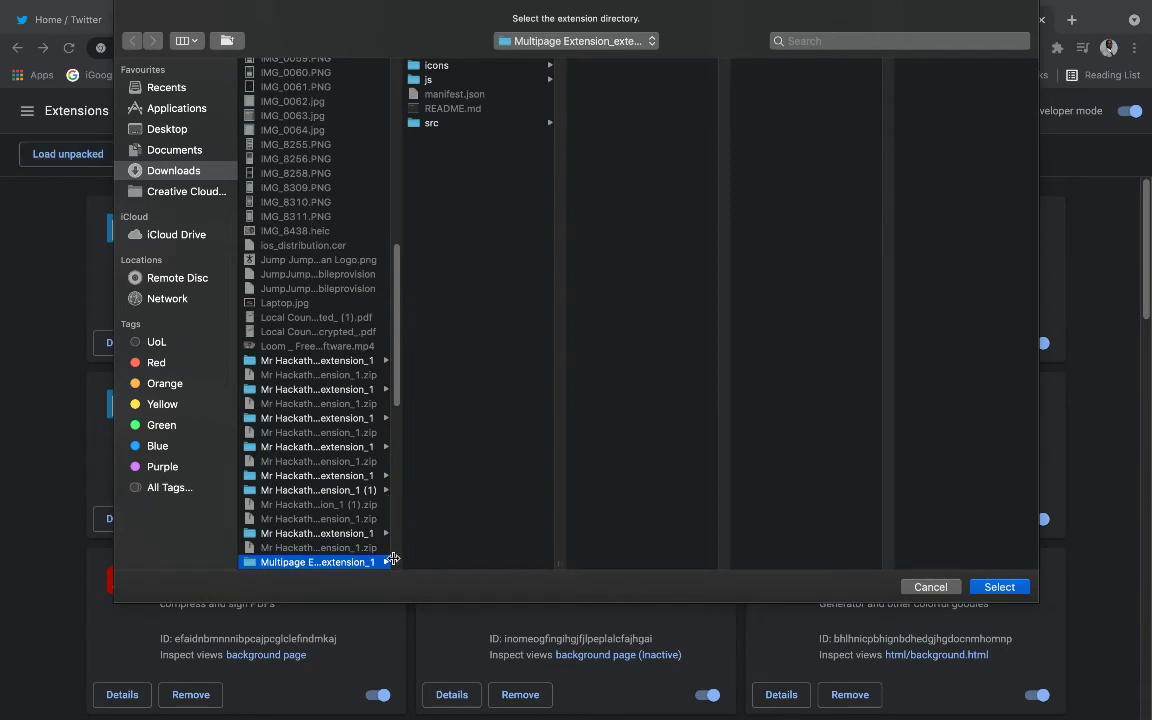
pyautogui.moveTo(393, 558); pyautogui.dragTo(625, 560)
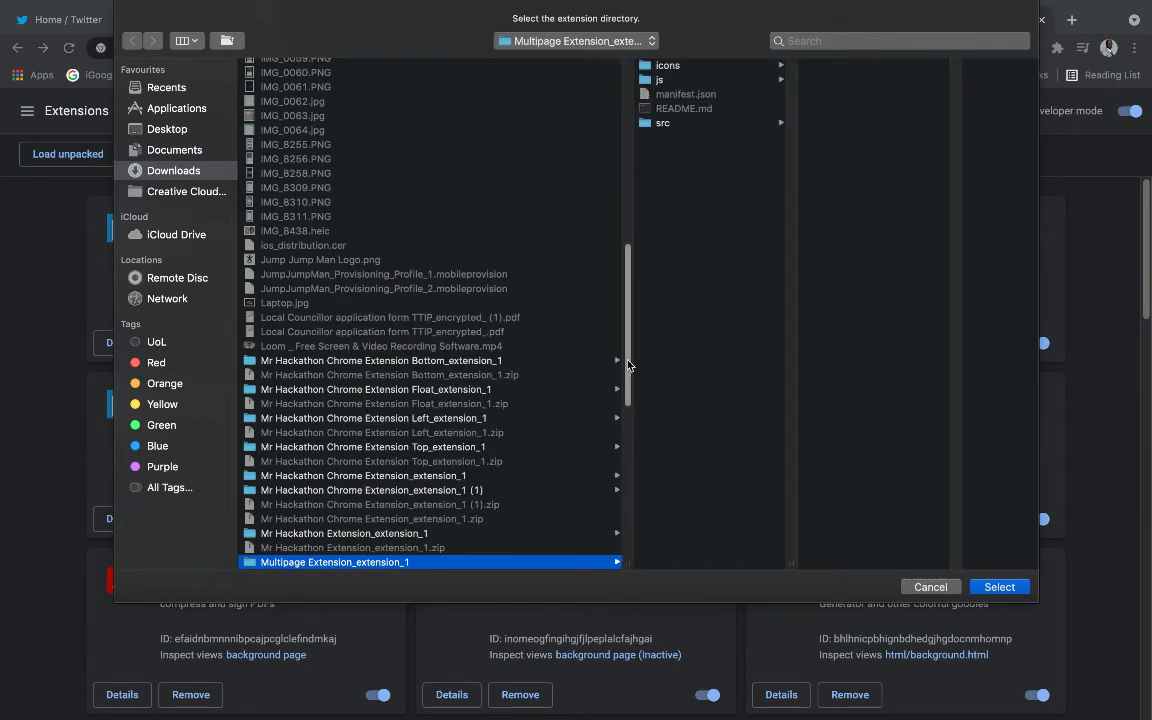
pyautogui.moveTo(628, 365); pyautogui.dragTo(630, 399)
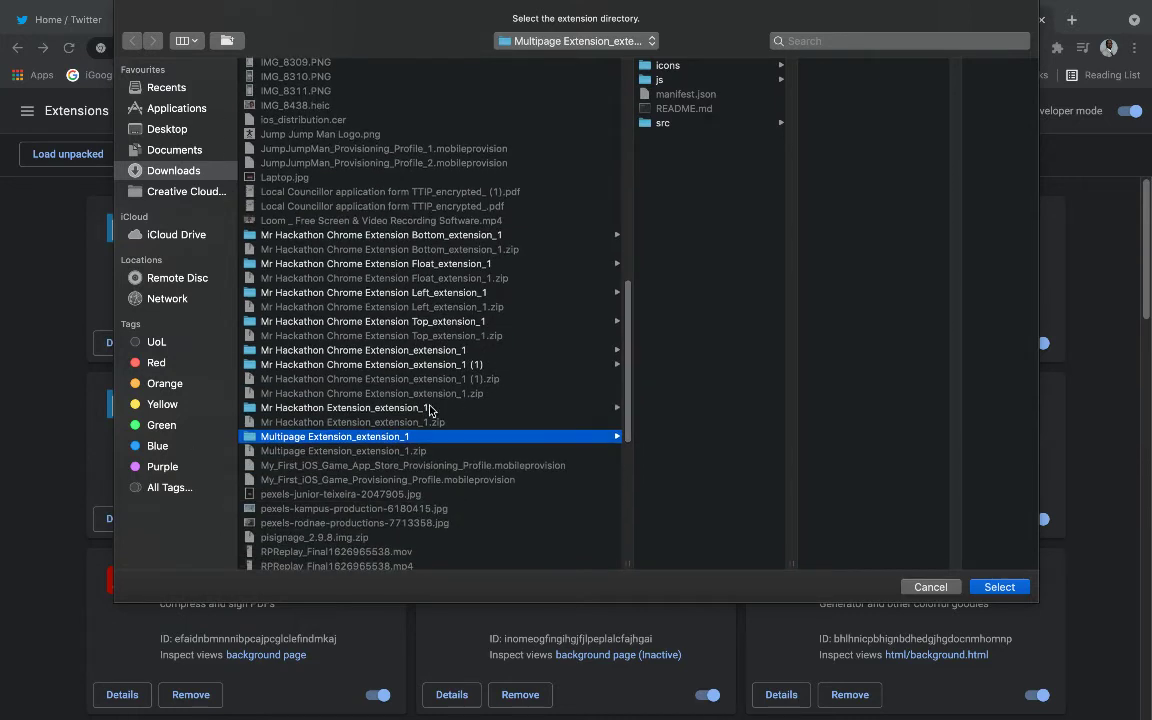
pyautogui.click(430, 408)
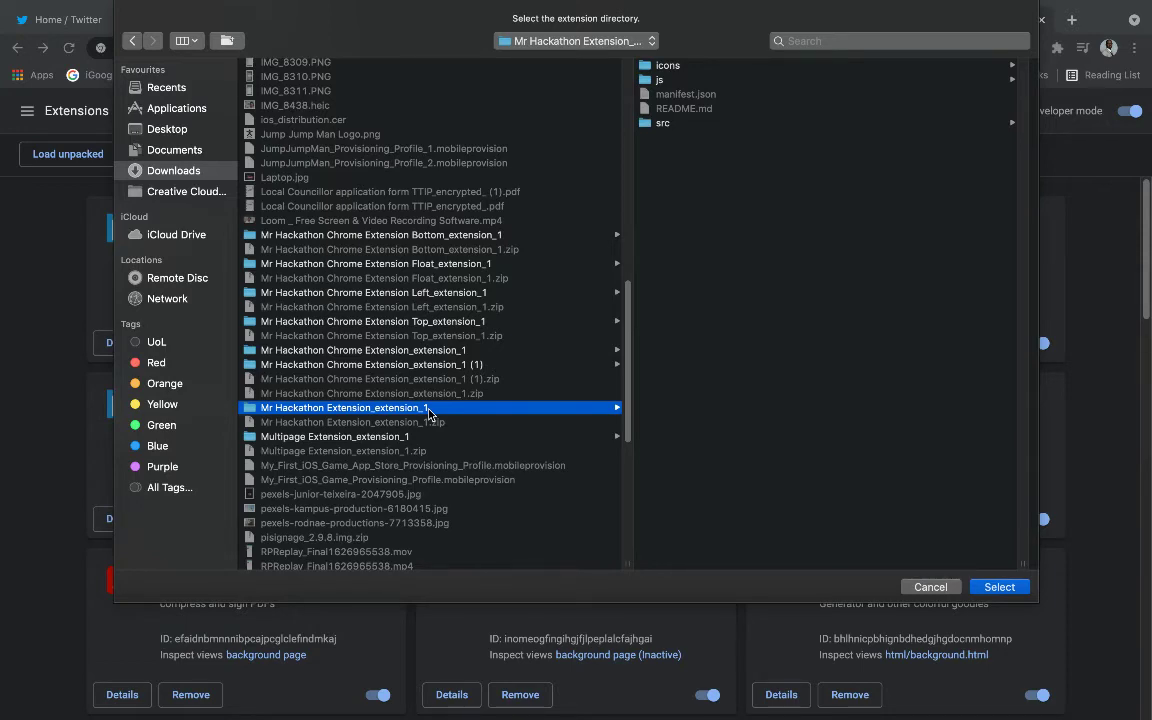
pyautogui.press('Return')
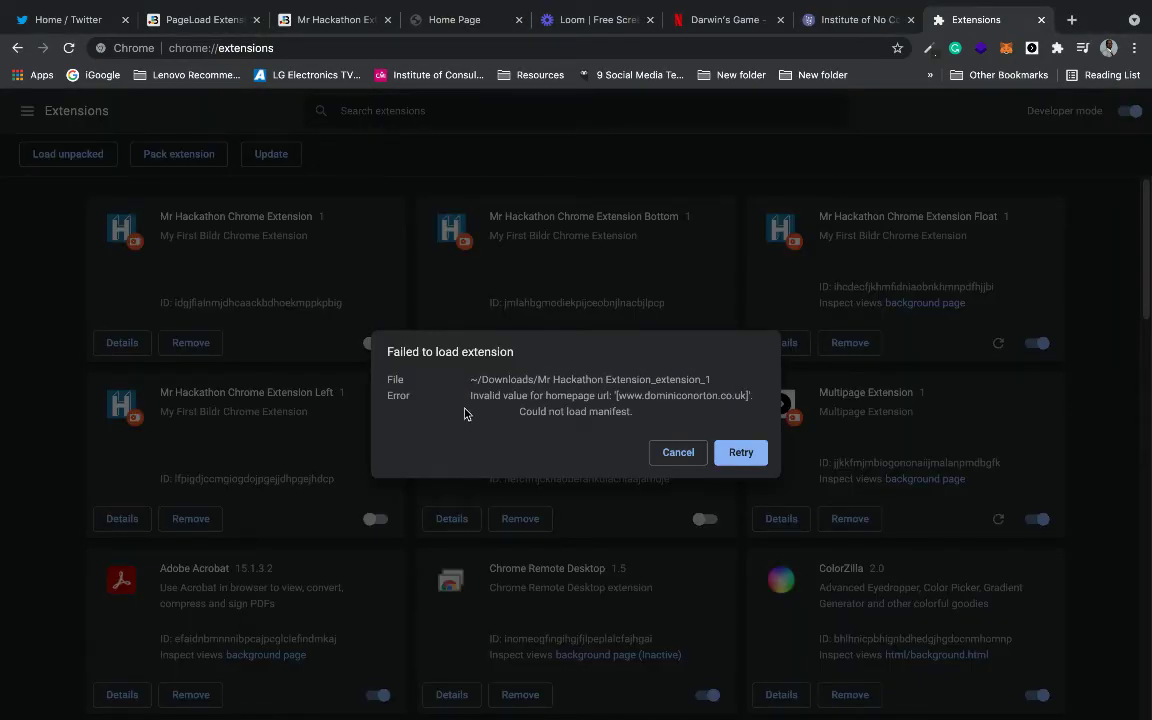
pyautogui.click(678, 452)
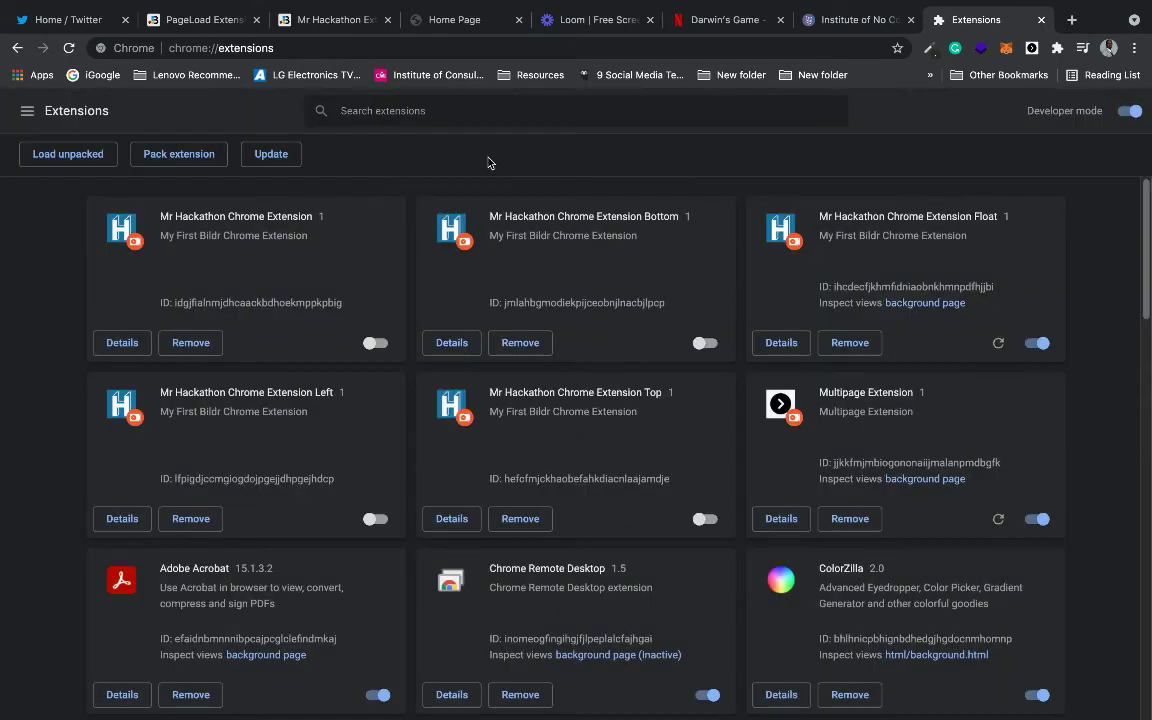
pyautogui.click(285, 22)
pyautogui.click(210, 22)
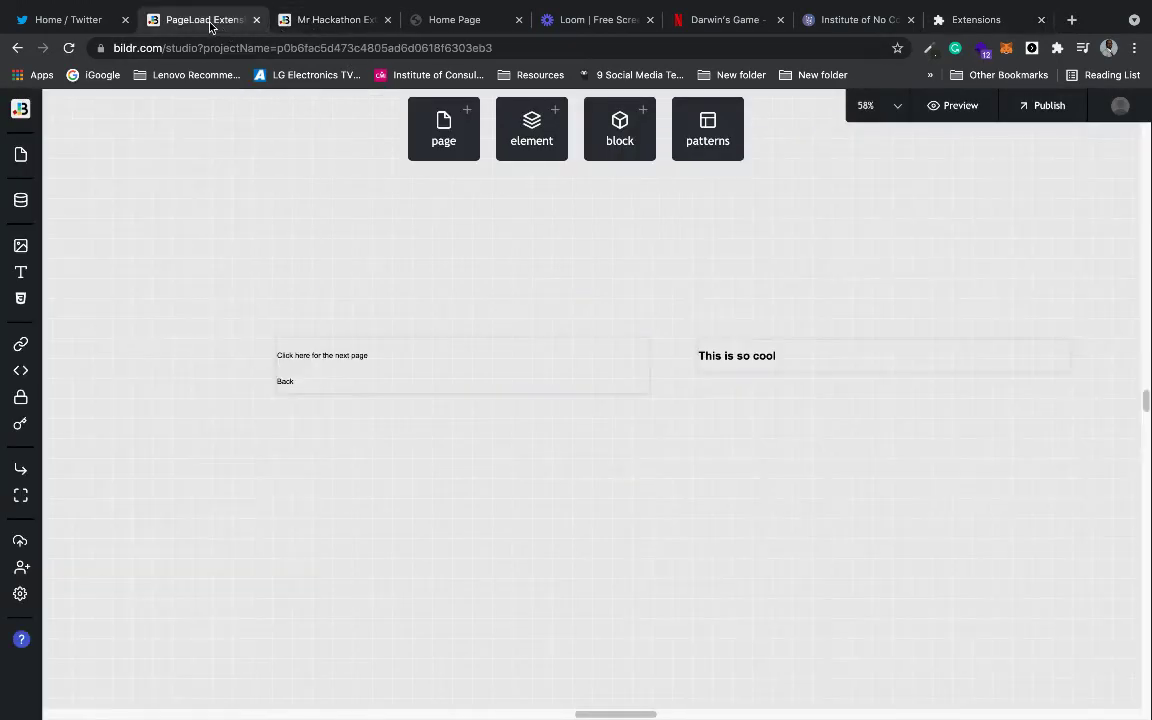
pyautogui.click(345, 22)
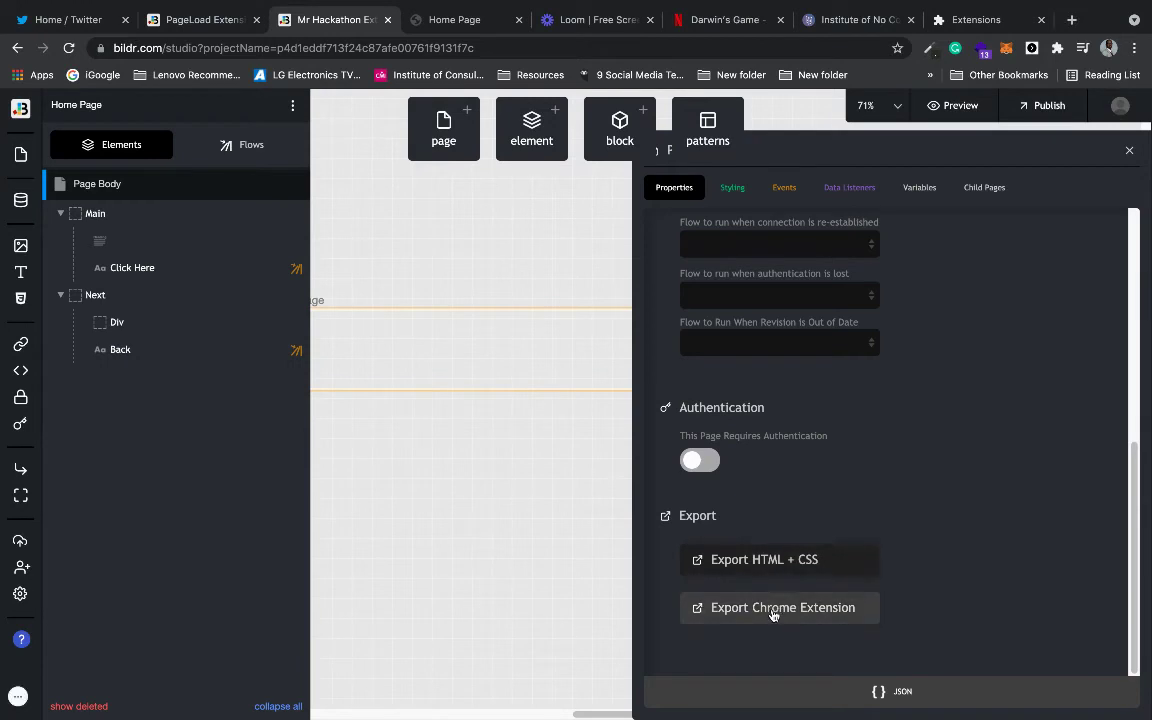
pyautogui.click(773, 610)
pyautogui.scroll(-3, 966, 553)
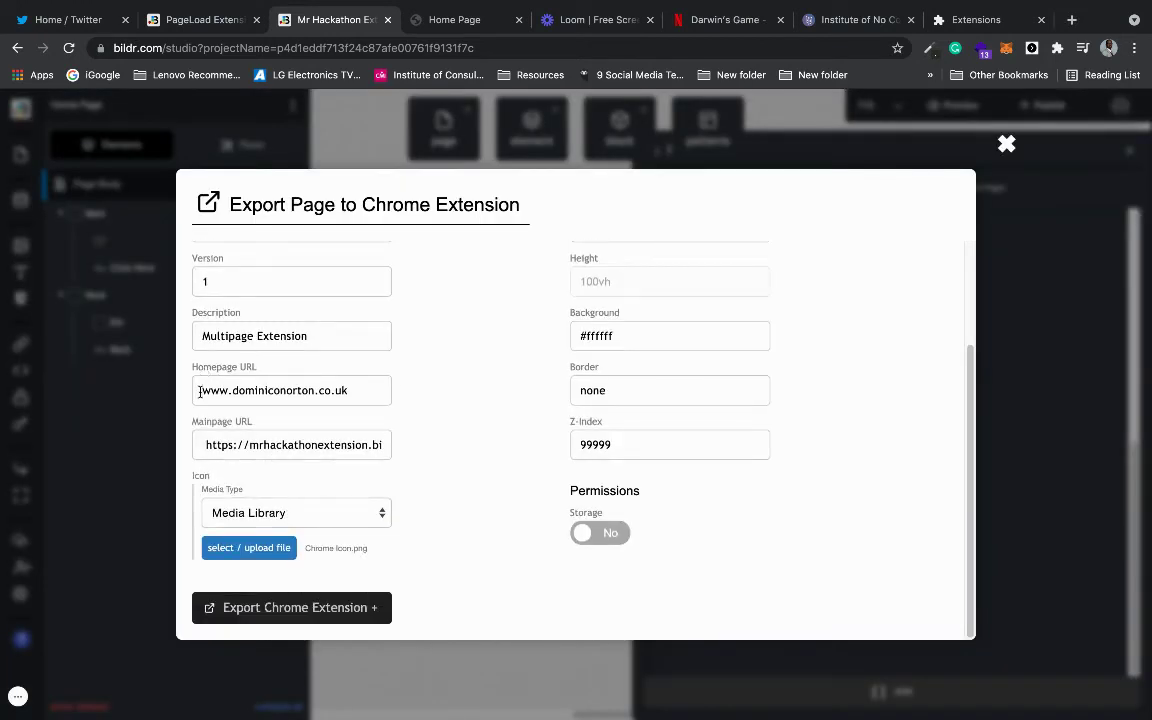
pyautogui.click(200, 391)
pyautogui.write('https')
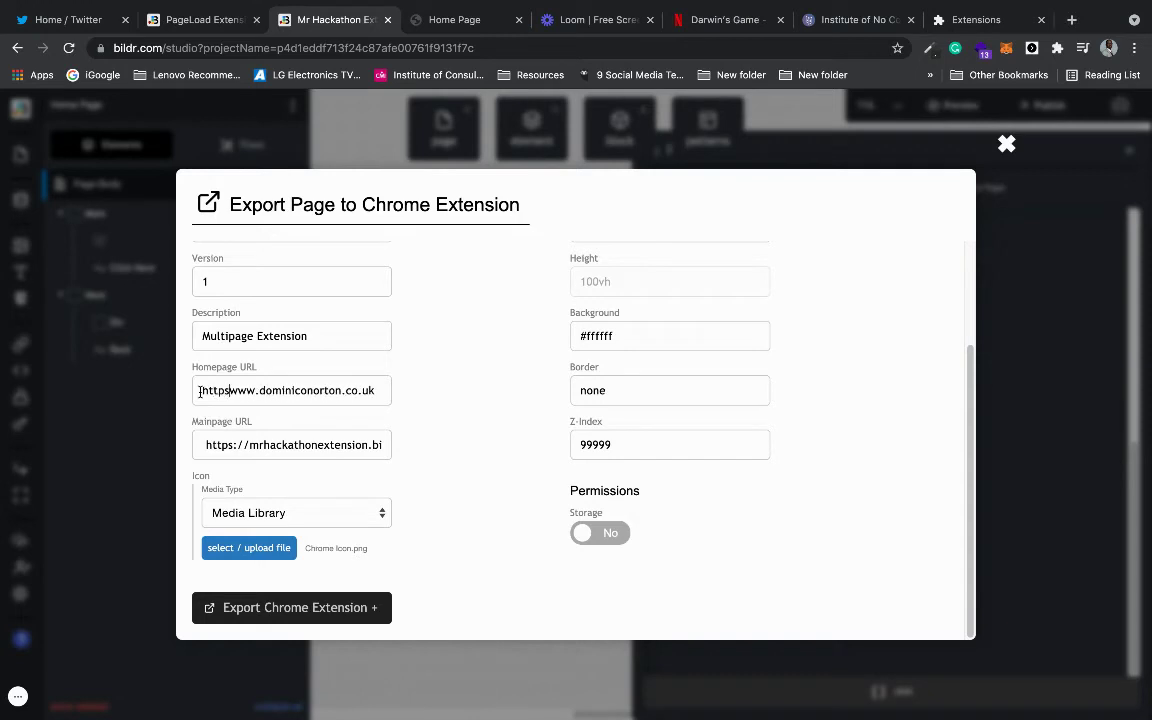
pyautogui.write('://')
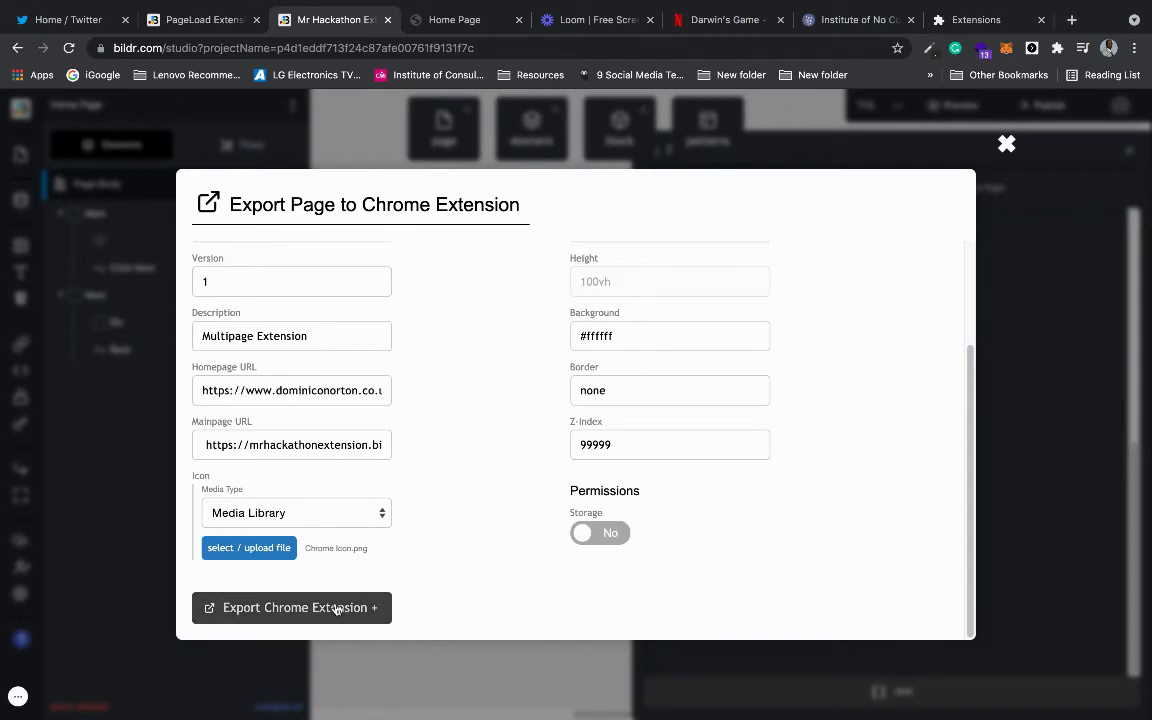
# - Export the Chrome extension again and unpack the downloaded Mr Hackathon Extension_extension_1 (1).zip, returning to Chrome
pyautogui.click(335, 609)
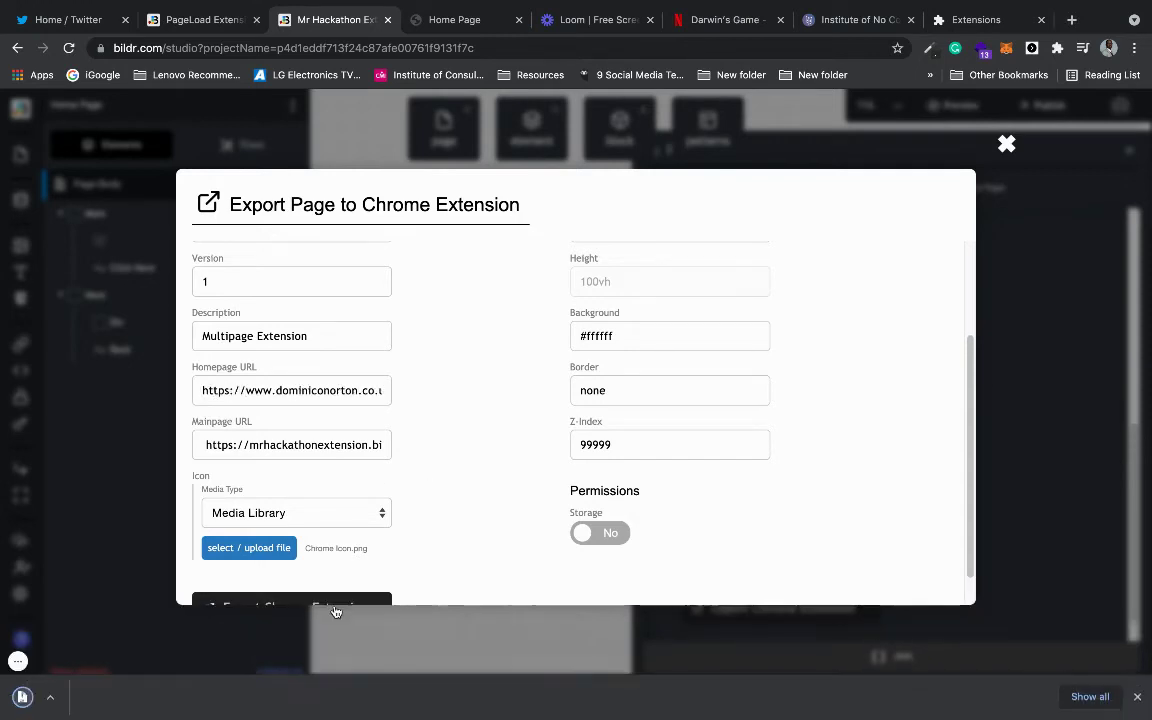
pyautogui.click(60, 697)
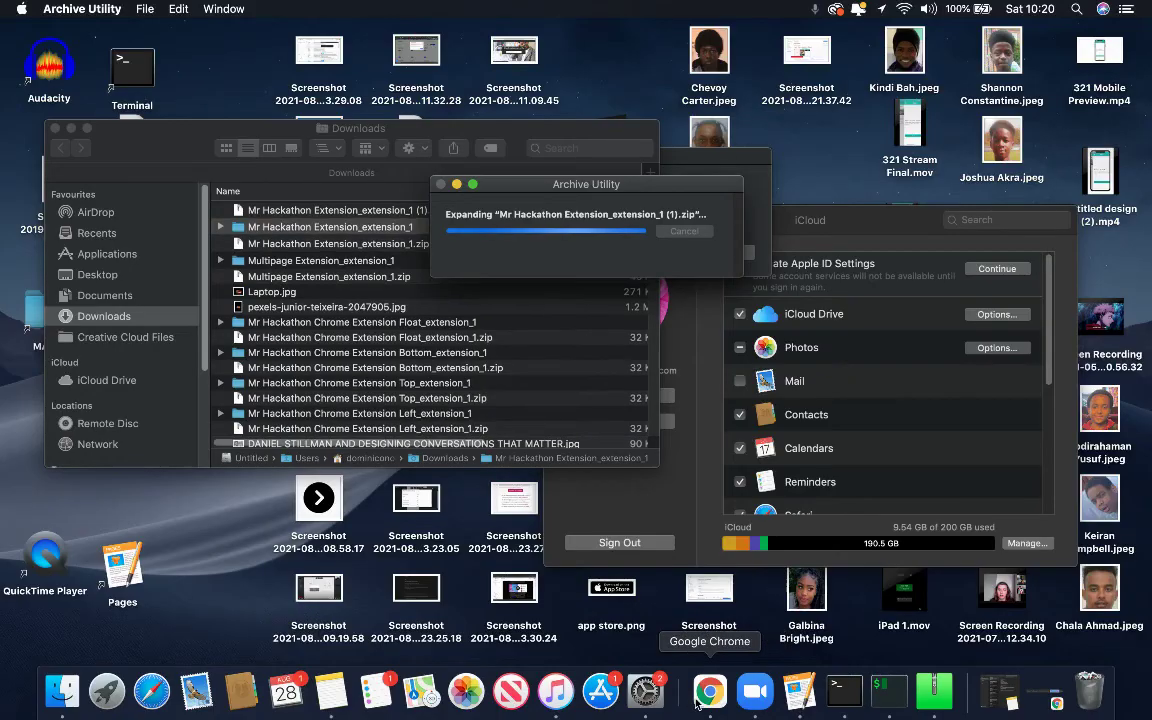
pyautogui.click(702, 691)
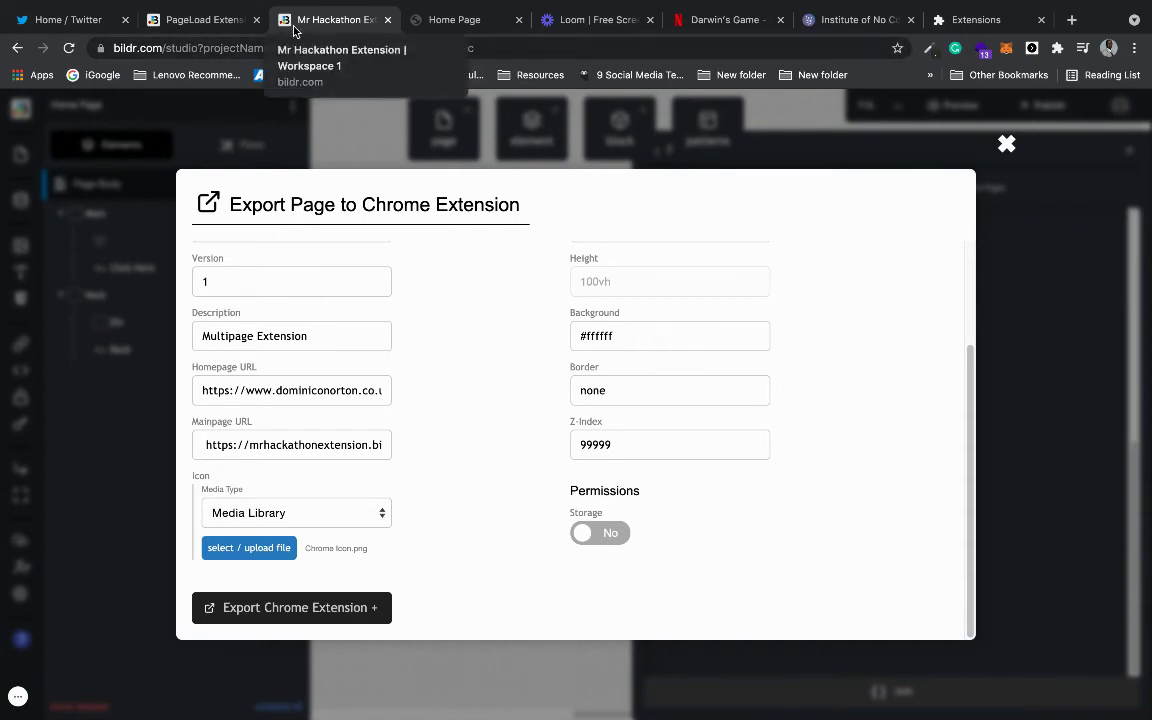
# - Load the unpacked folder Mr Hackathon Extension_extension_1 (1) from Downloads as an extension and disable the older Multipage Extension
pyautogui.click(940, 22)
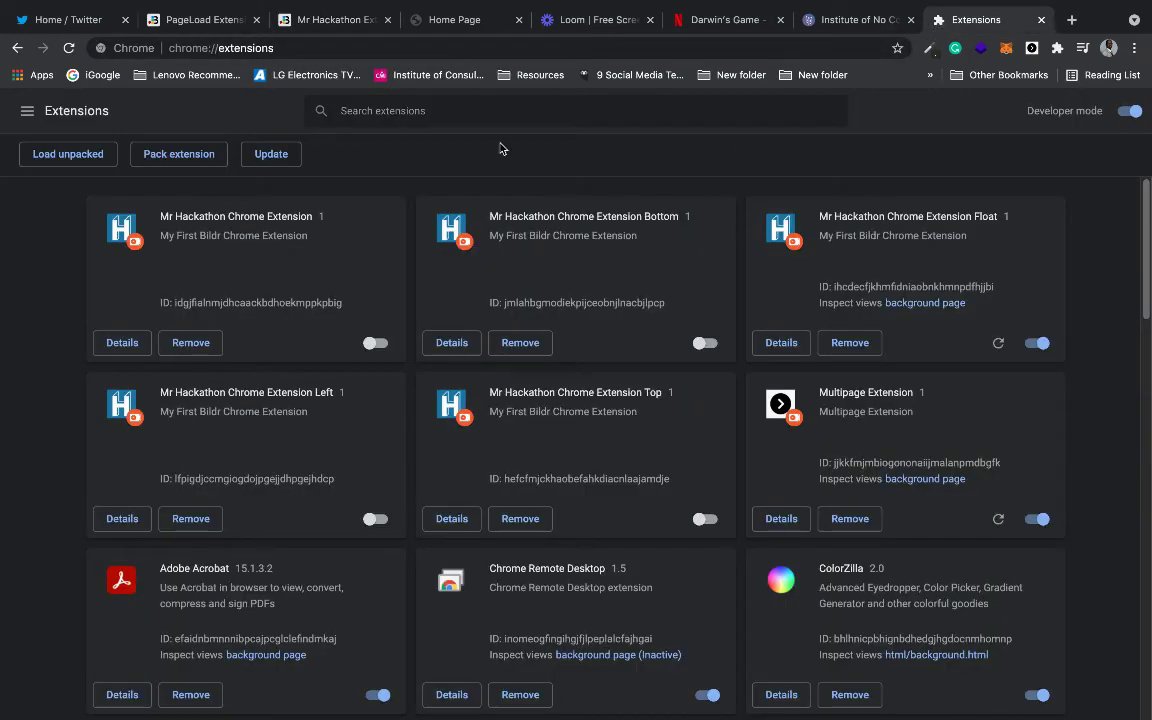
pyautogui.click(40, 154)
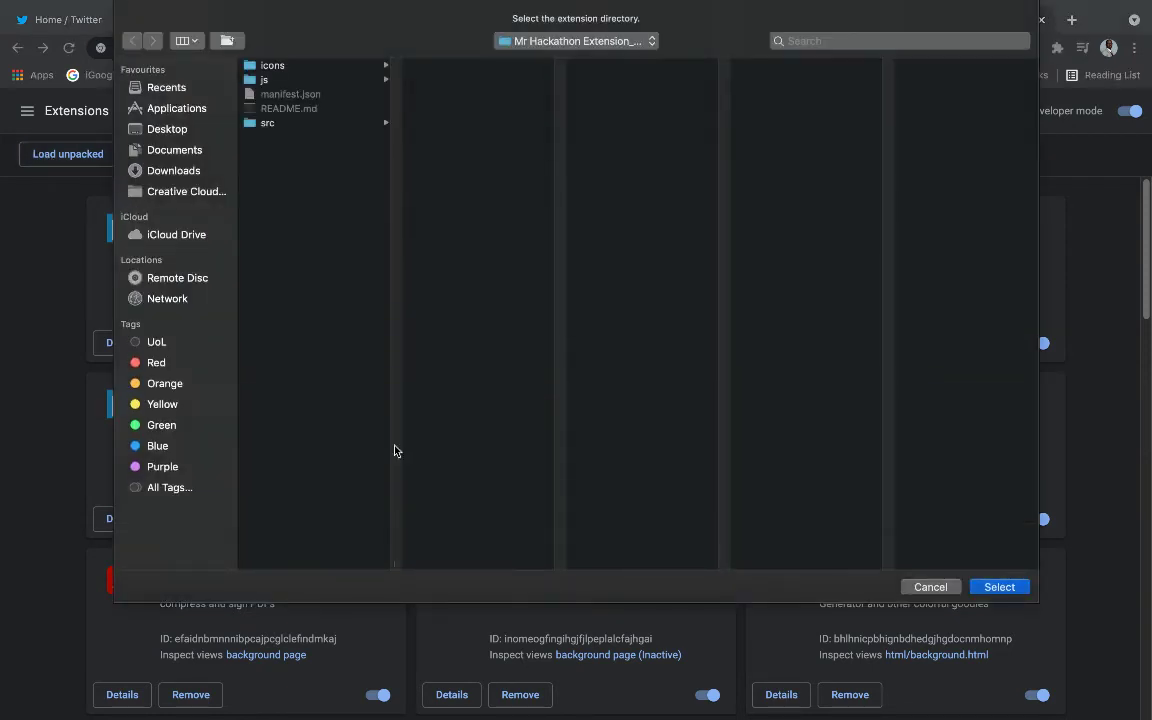
pyautogui.moveTo(400, 559); pyautogui.dragTo(662, 535)
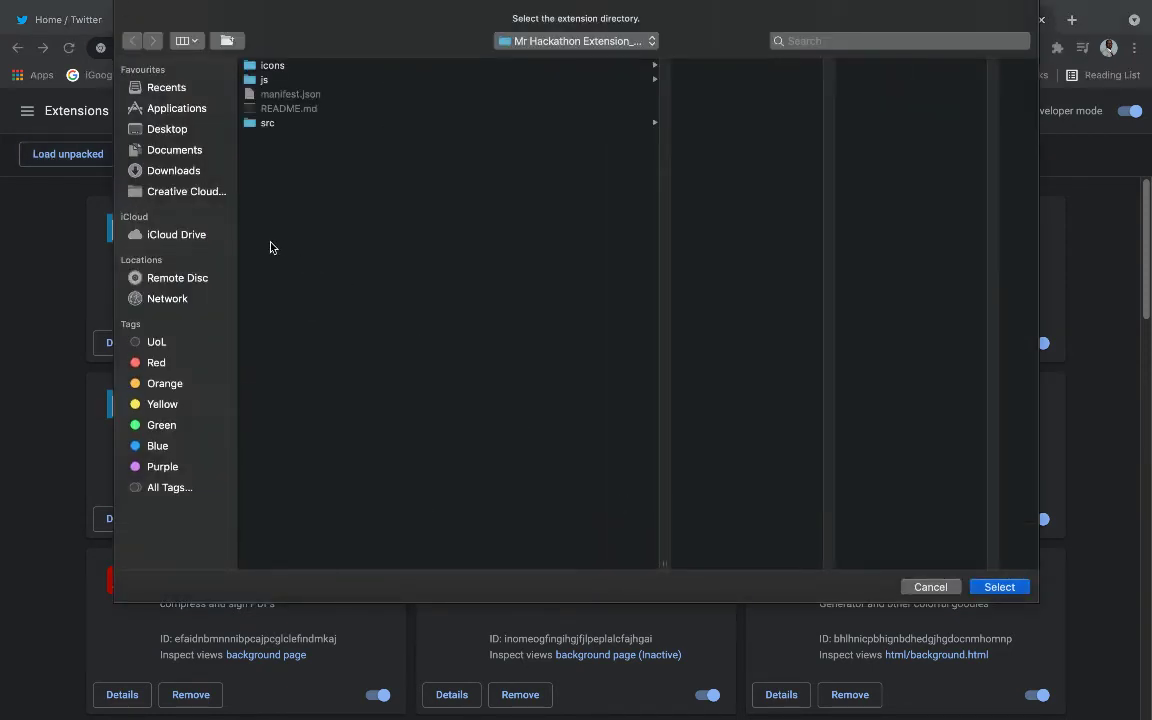
pyautogui.click(170, 170)
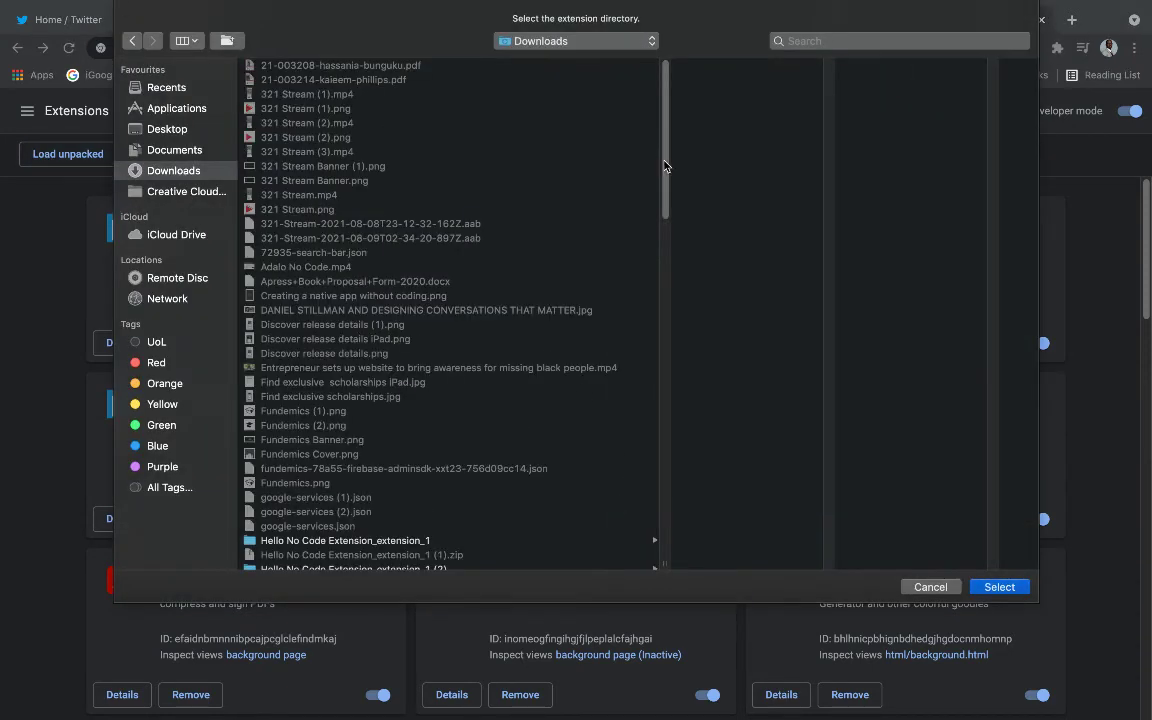
pyautogui.moveTo(665, 166); pyautogui.dragTo(674, 424)
pyautogui.click(463, 284)
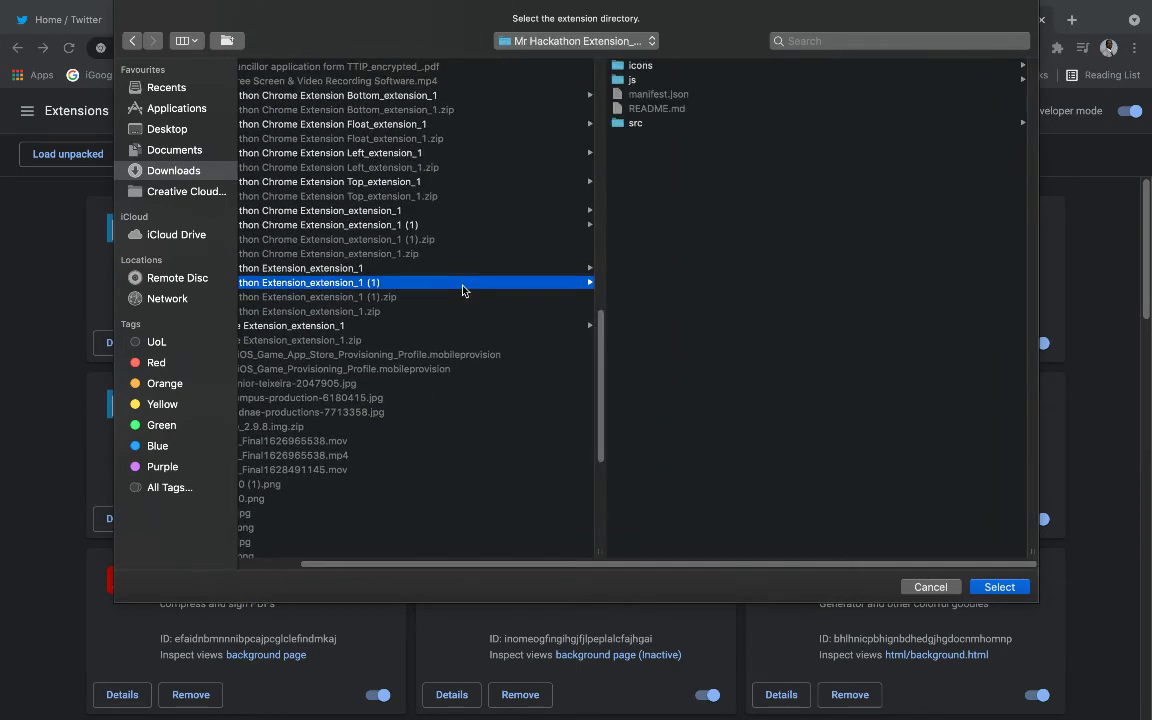
pyautogui.press('Return')
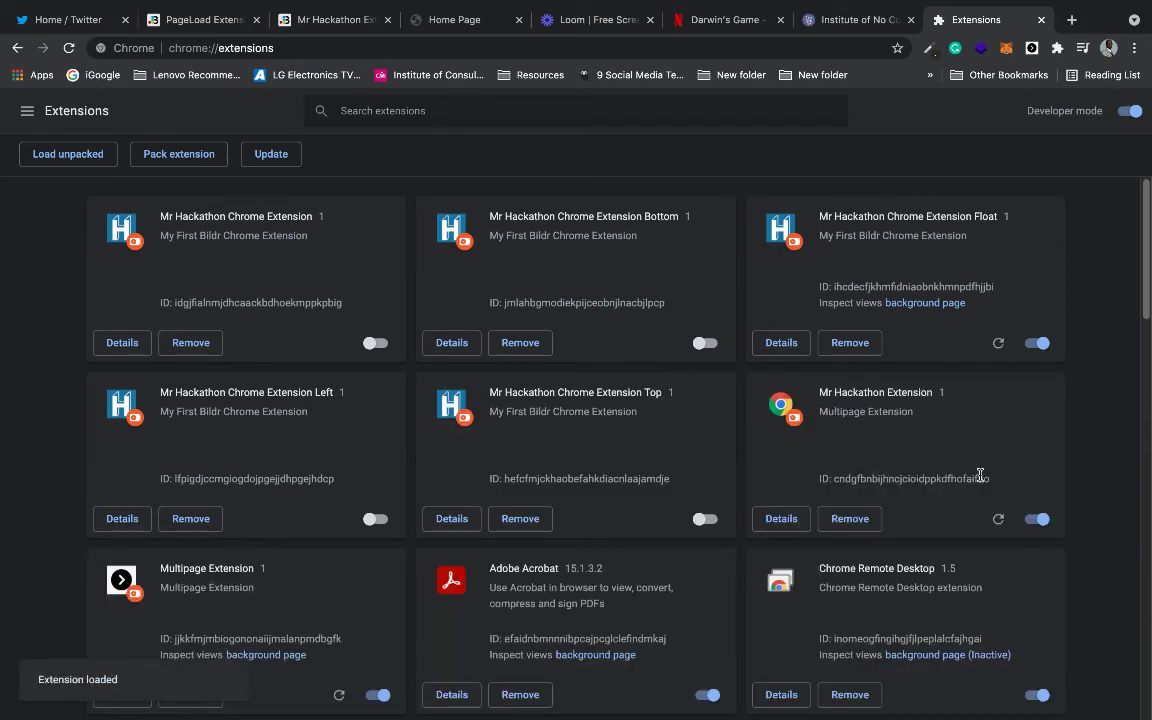
pyautogui.click(376, 694)
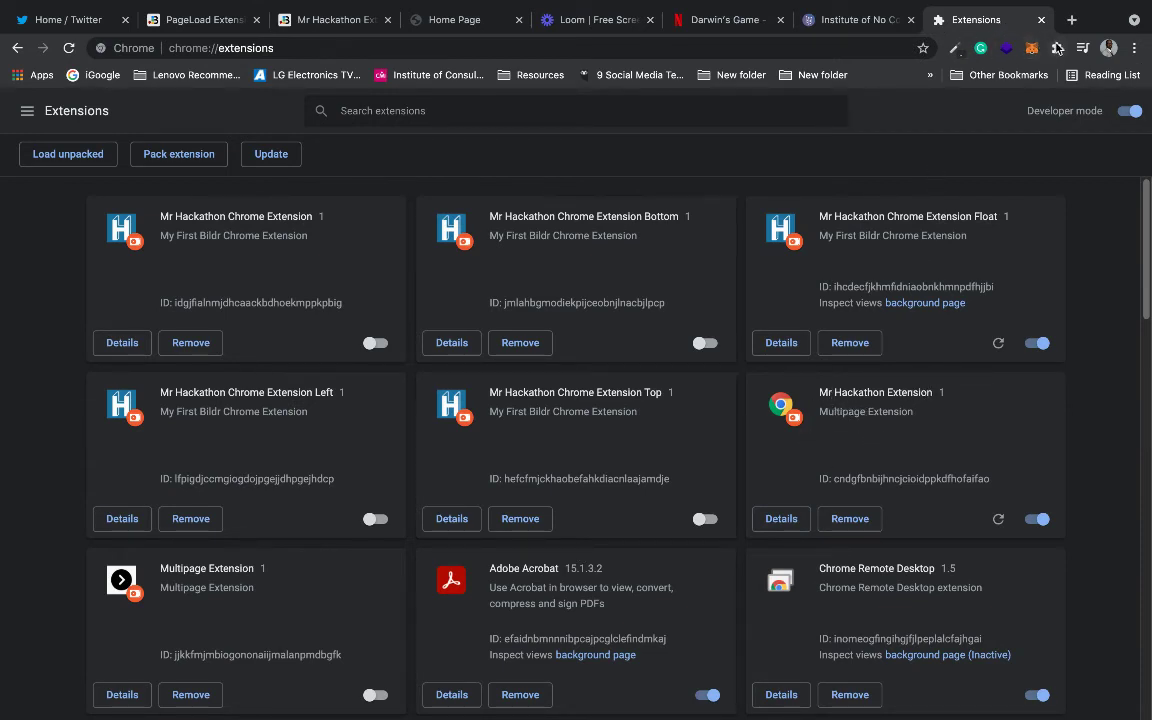
# - Pin the Mr Hackathon Chrome Extension with the H icon to the browser toolbar
pyautogui.click(1056, 48)
pyautogui.click(1055, 48)
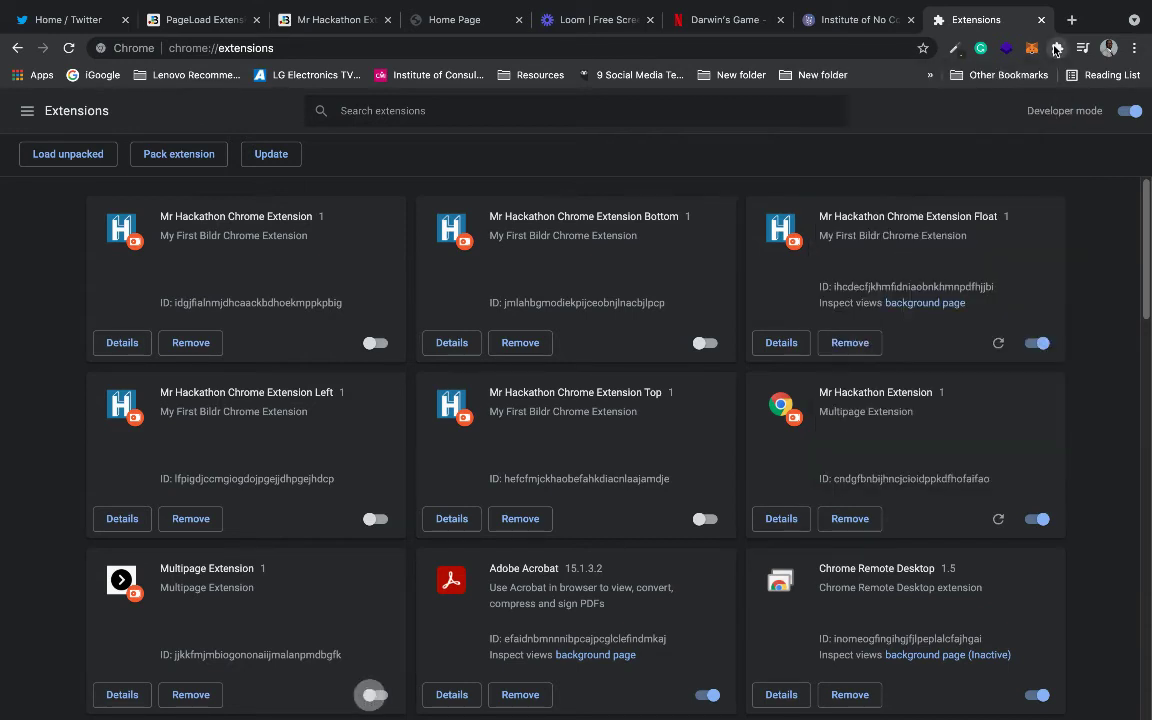
pyautogui.click(1055, 48)
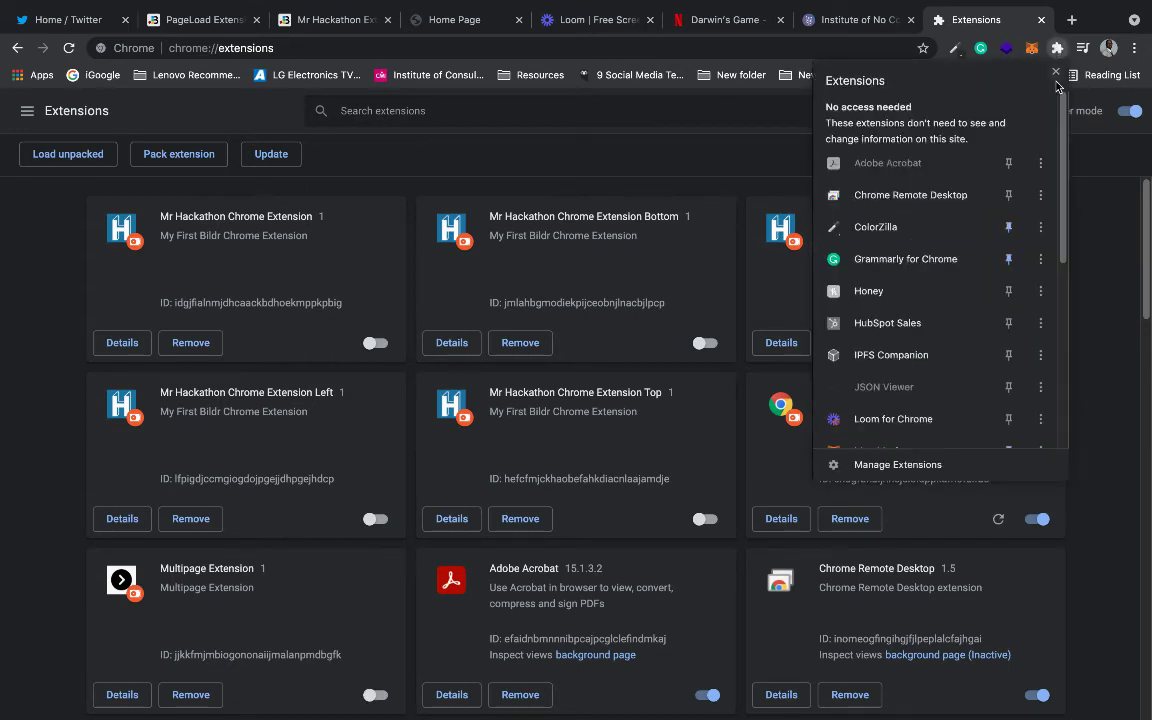
pyautogui.moveTo(1065, 110); pyautogui.dragTo(1050, 220)
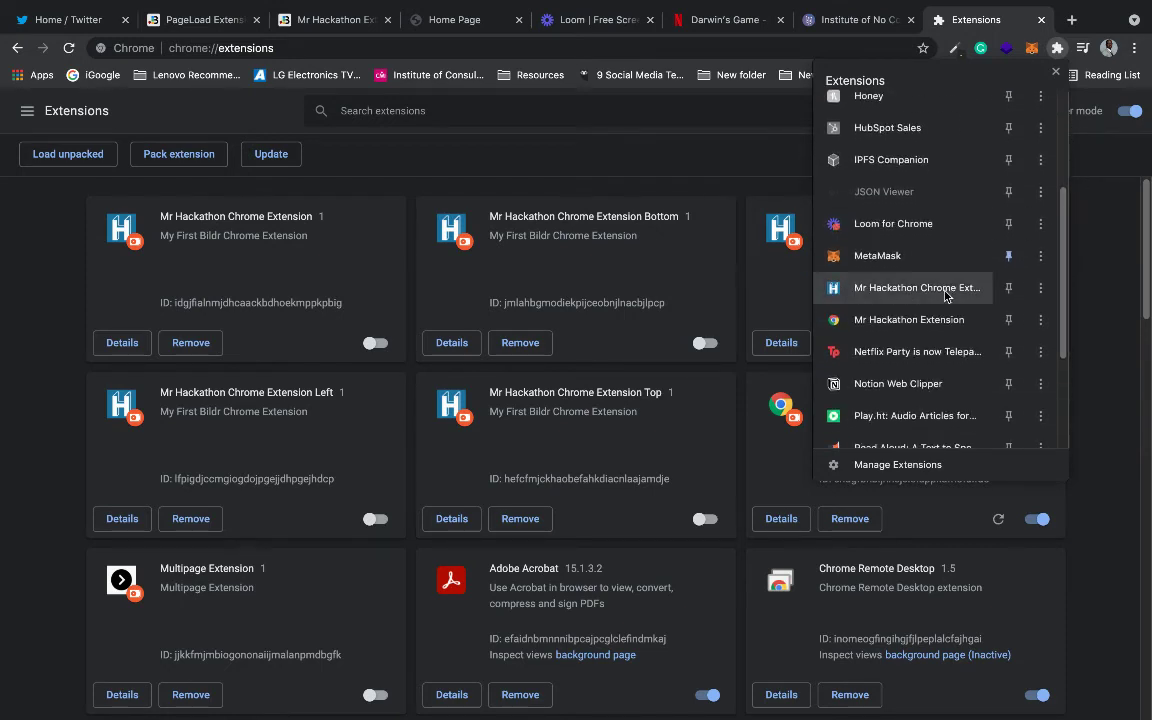
pyautogui.click(1006, 291)
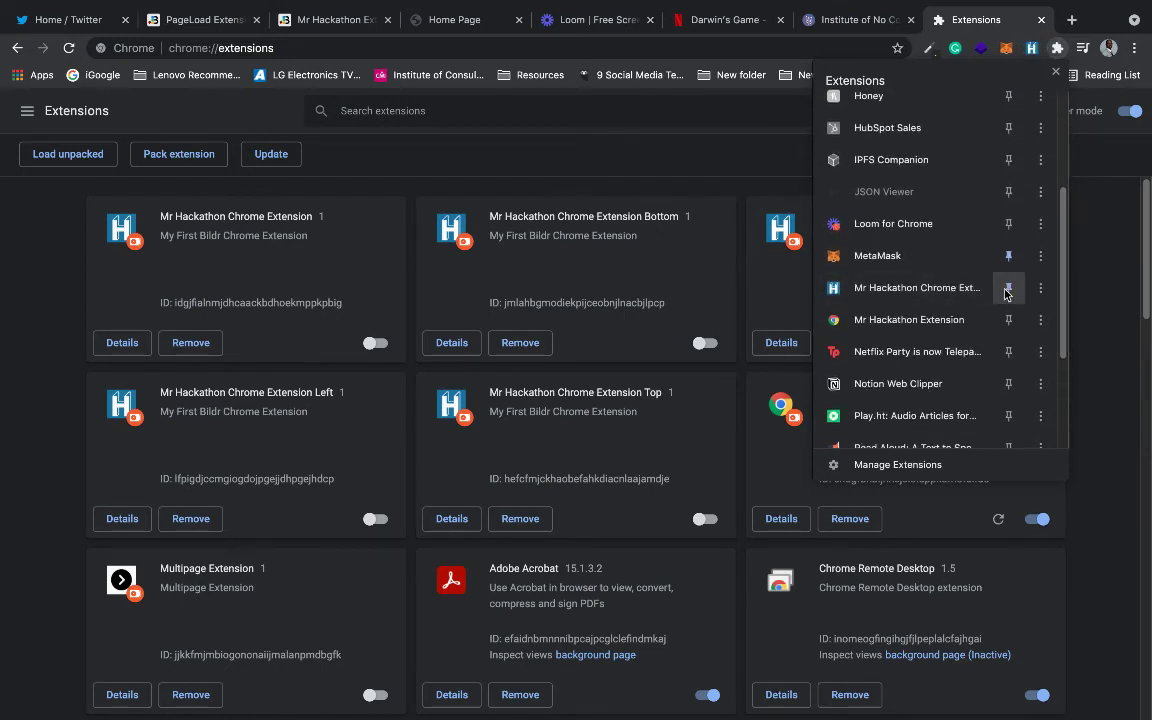
pyautogui.click(1114, 243)
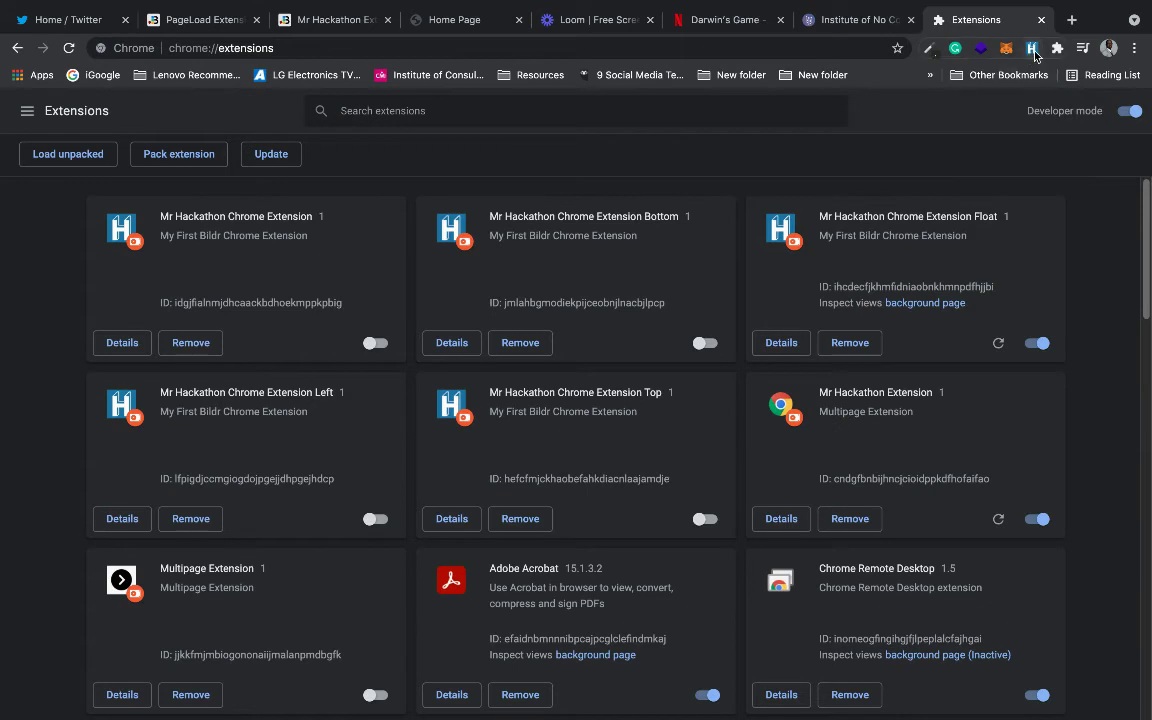
# - Unpin the Mr Hackathon Chrome Extension with the H icon and pin Mr Hackathon Extension to the toolbar instead
pyautogui.click(1057, 48)
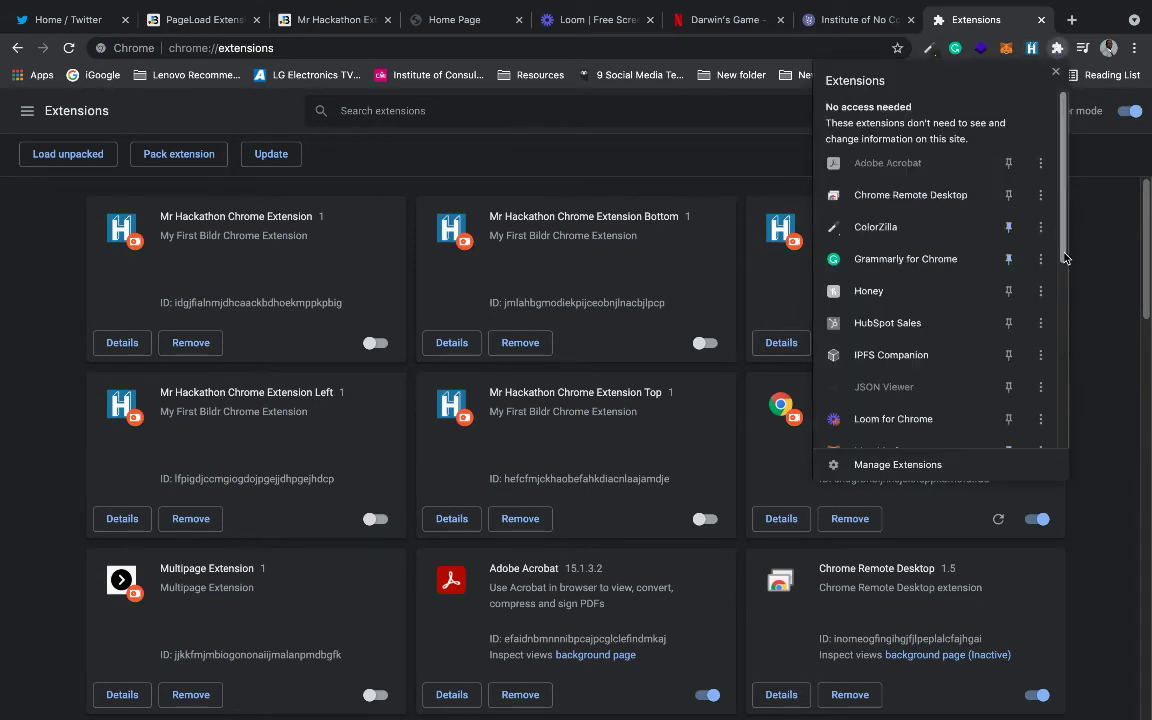
pyautogui.moveTo(1064, 258); pyautogui.dragTo(1068, 382)
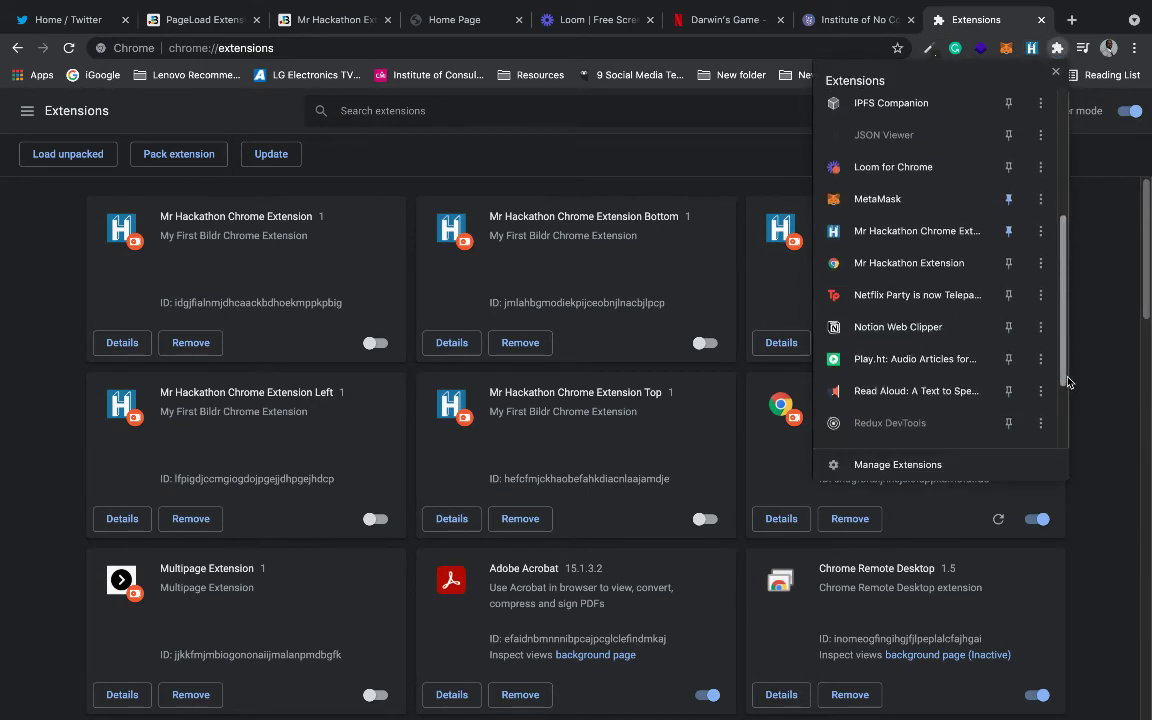
pyautogui.click(1009, 232)
pyautogui.click(1008, 263)
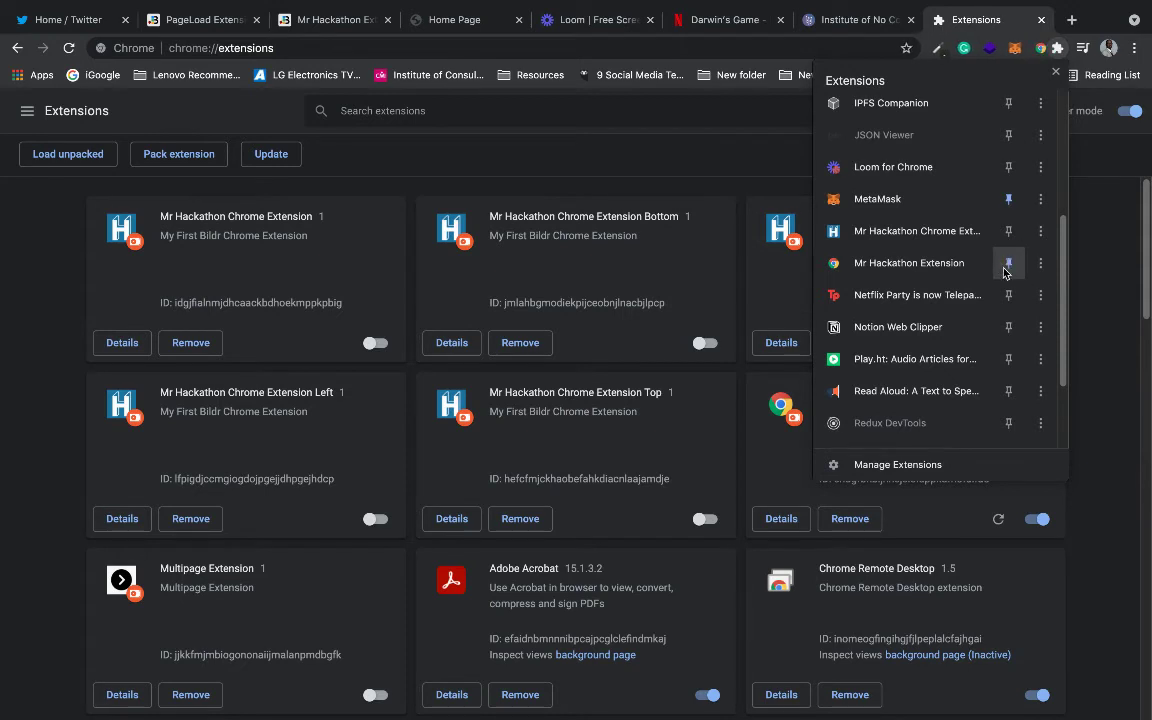
pyautogui.click(1088, 283)
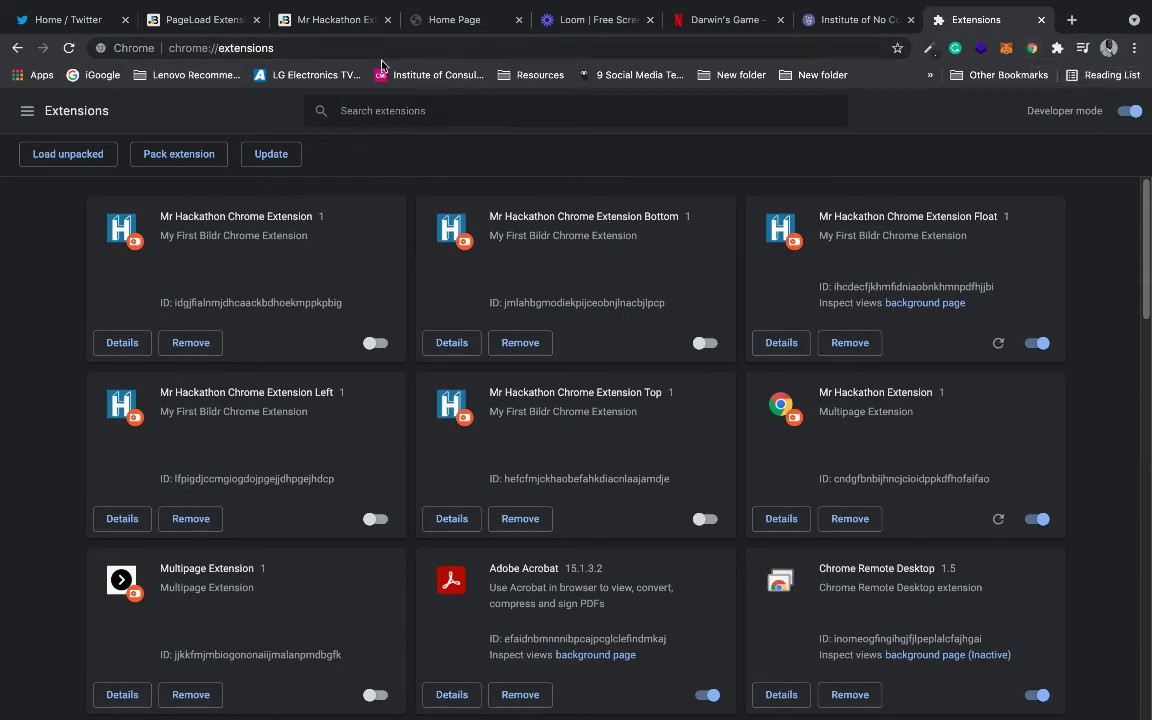
# - Reload the Twitter home page, launch Mr Hackathon Extension there and test its Click Here and Back links
pyautogui.click(81, 27)
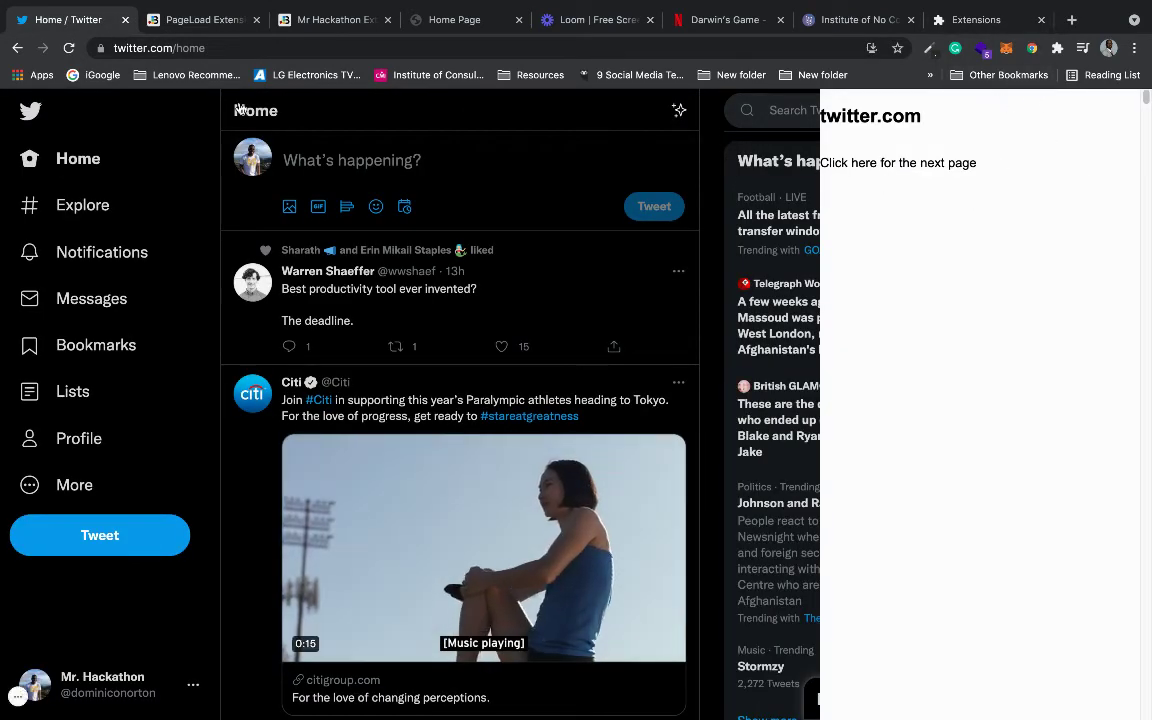
pyautogui.click(68, 48)
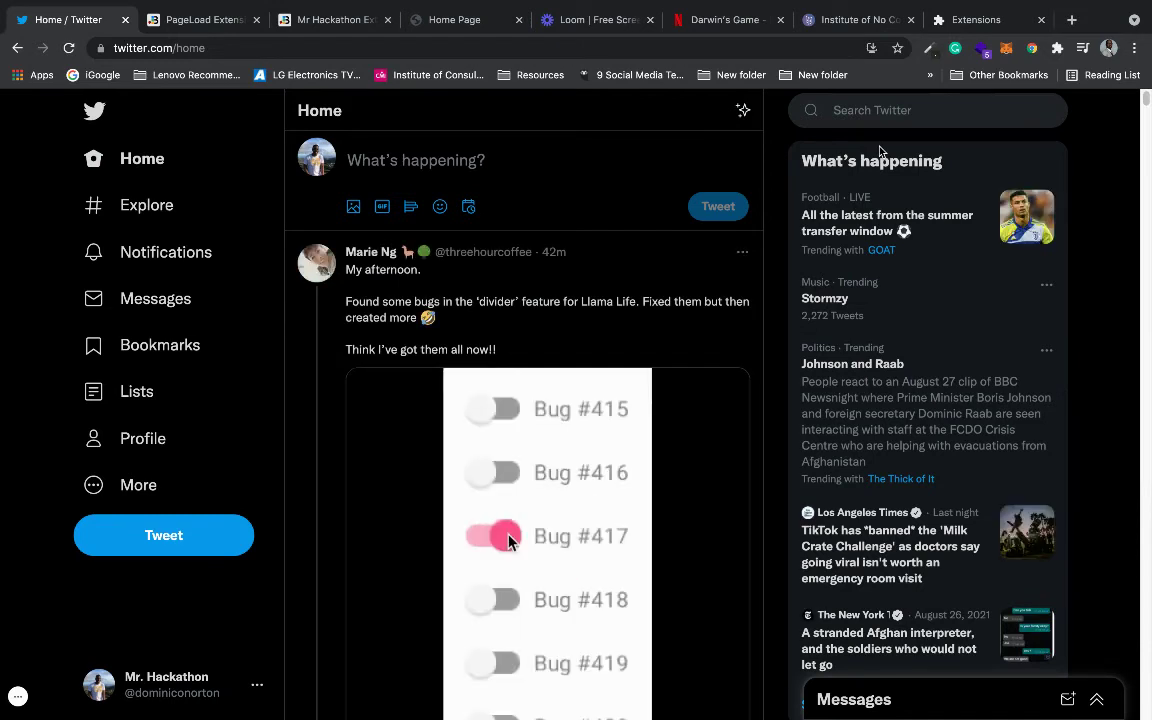
pyautogui.click(1032, 50)
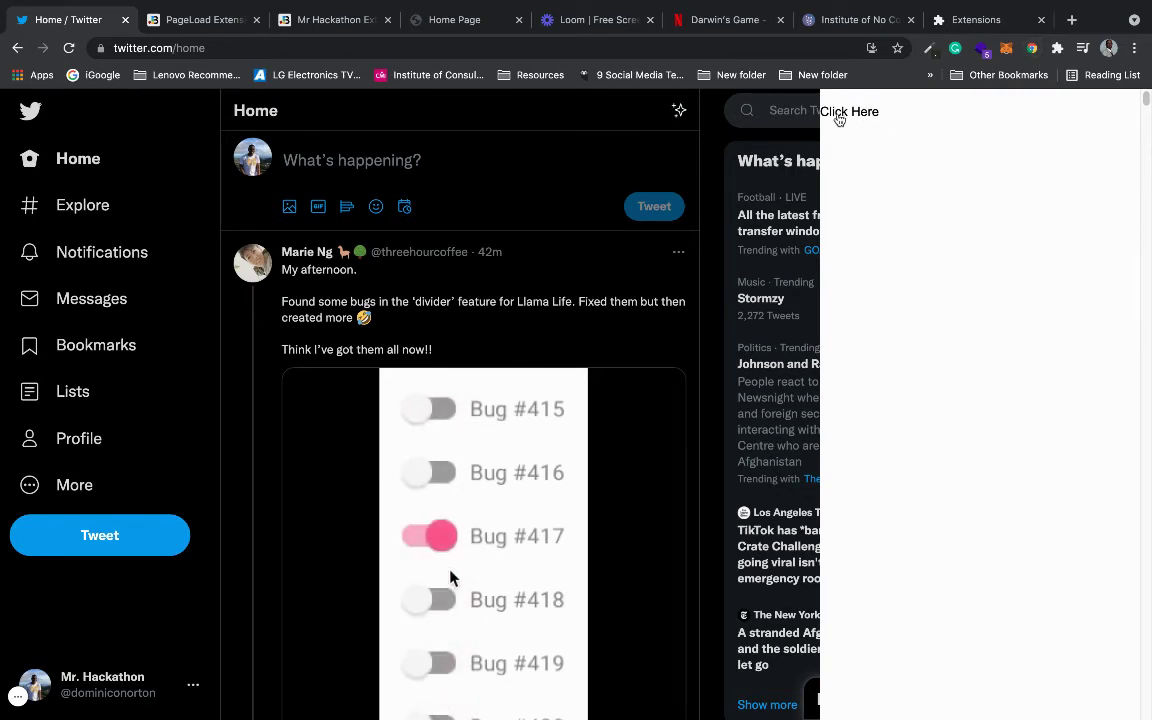
pyautogui.click(853, 113)
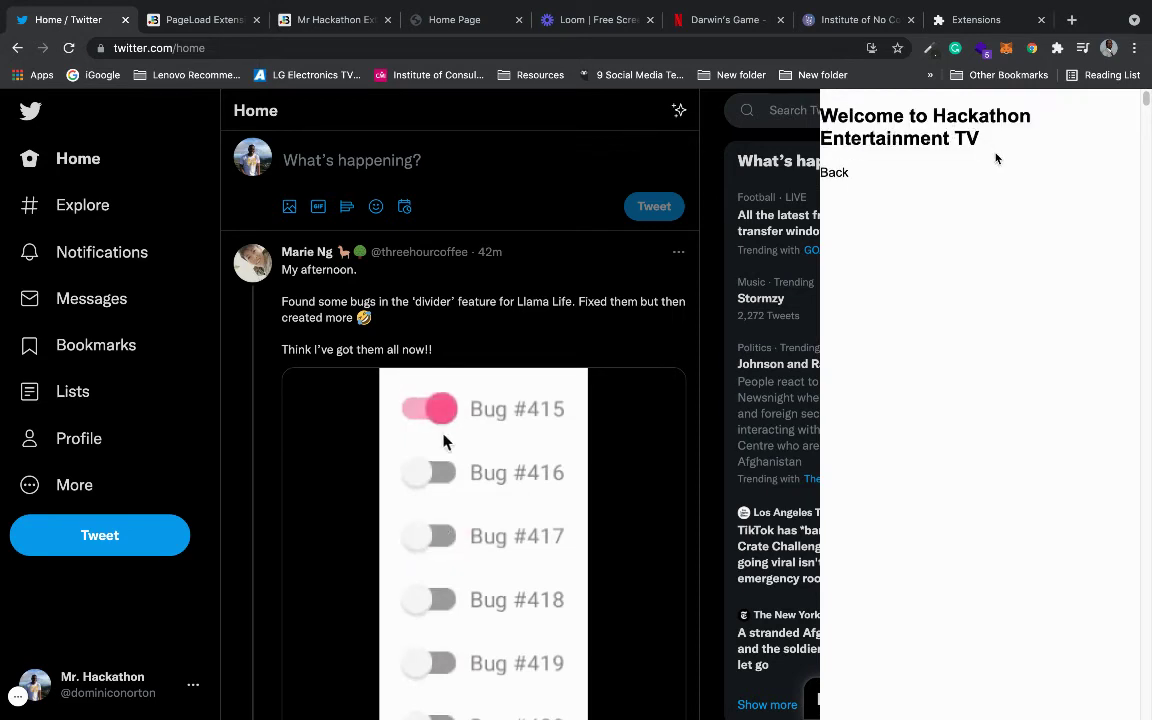
pyautogui.click(834, 175)
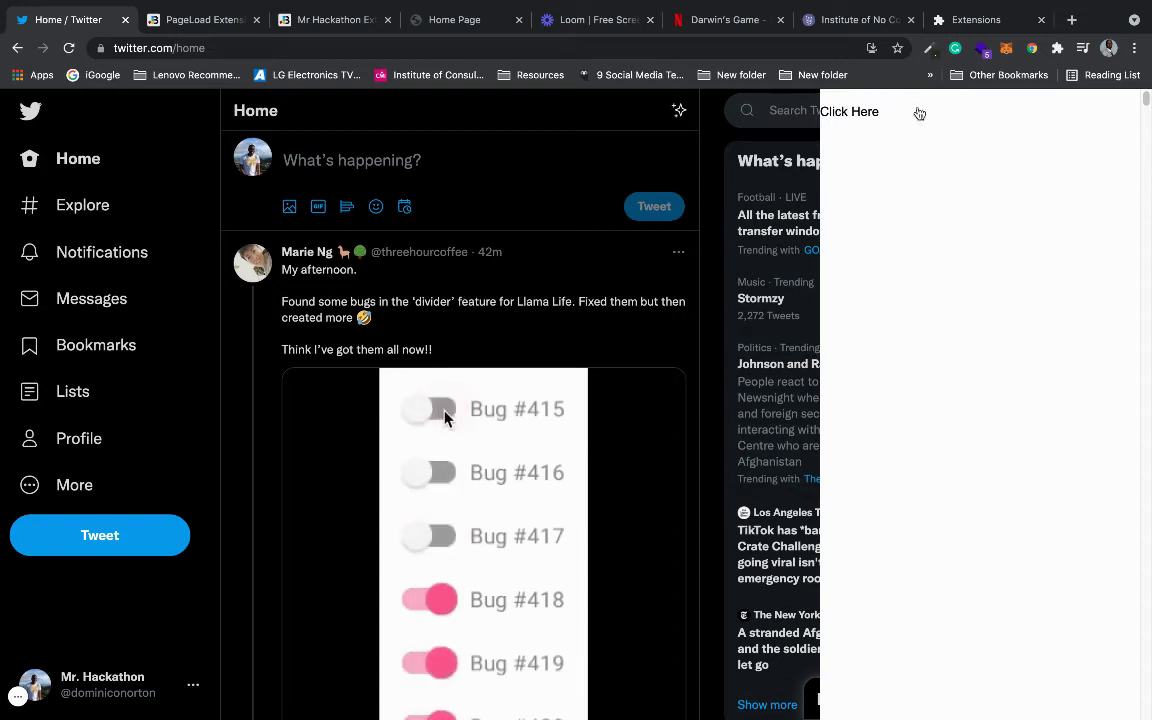
# - Close the export form and page settings in the Mr Hackathon Extension project and examine the unnamed heading's data binding and properties under Main
pyautogui.click(313, 20)
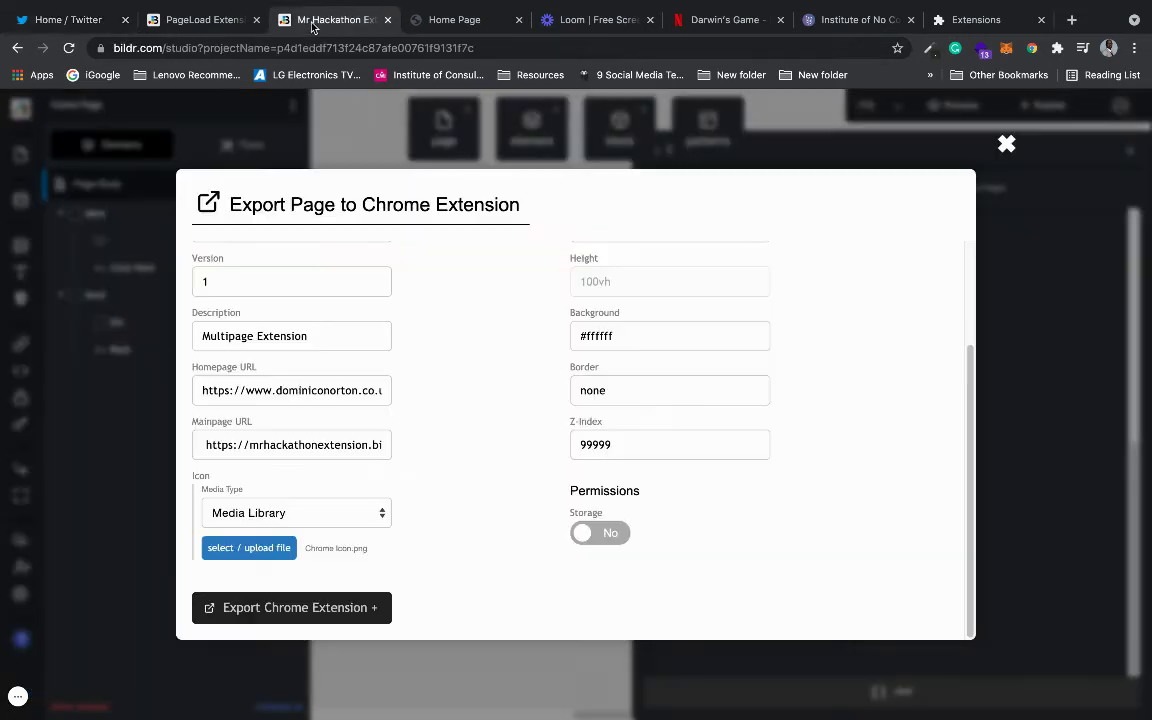
pyautogui.click(1006, 144)
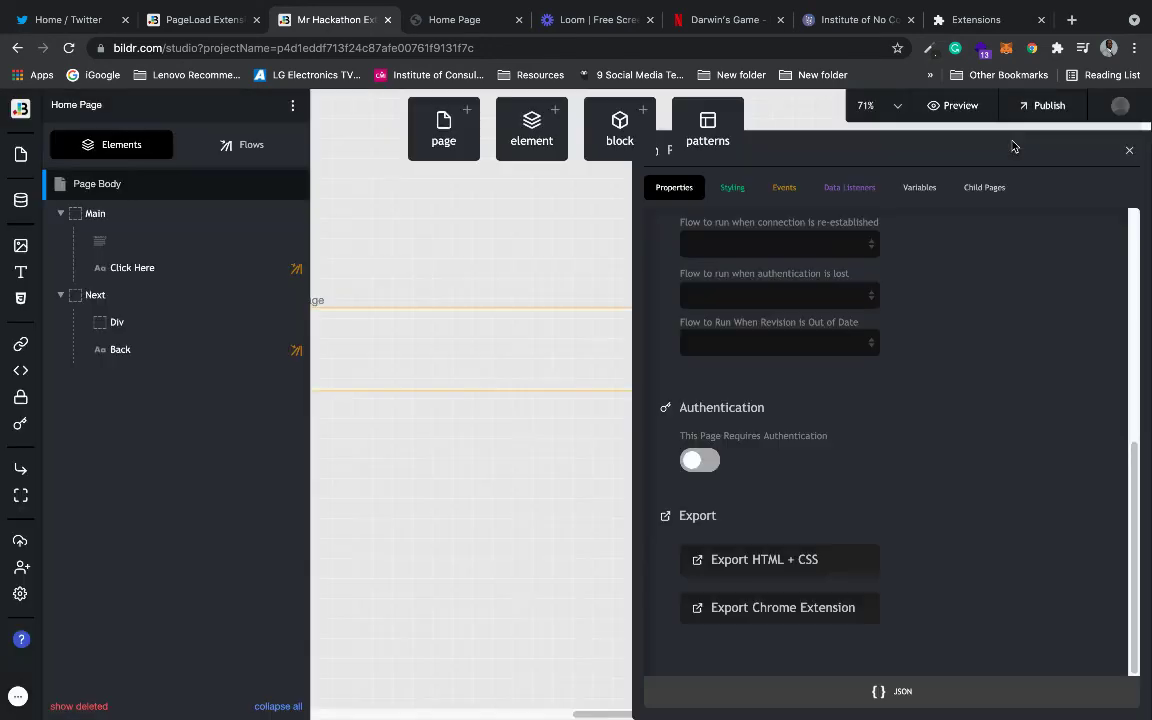
pyautogui.click(1131, 152)
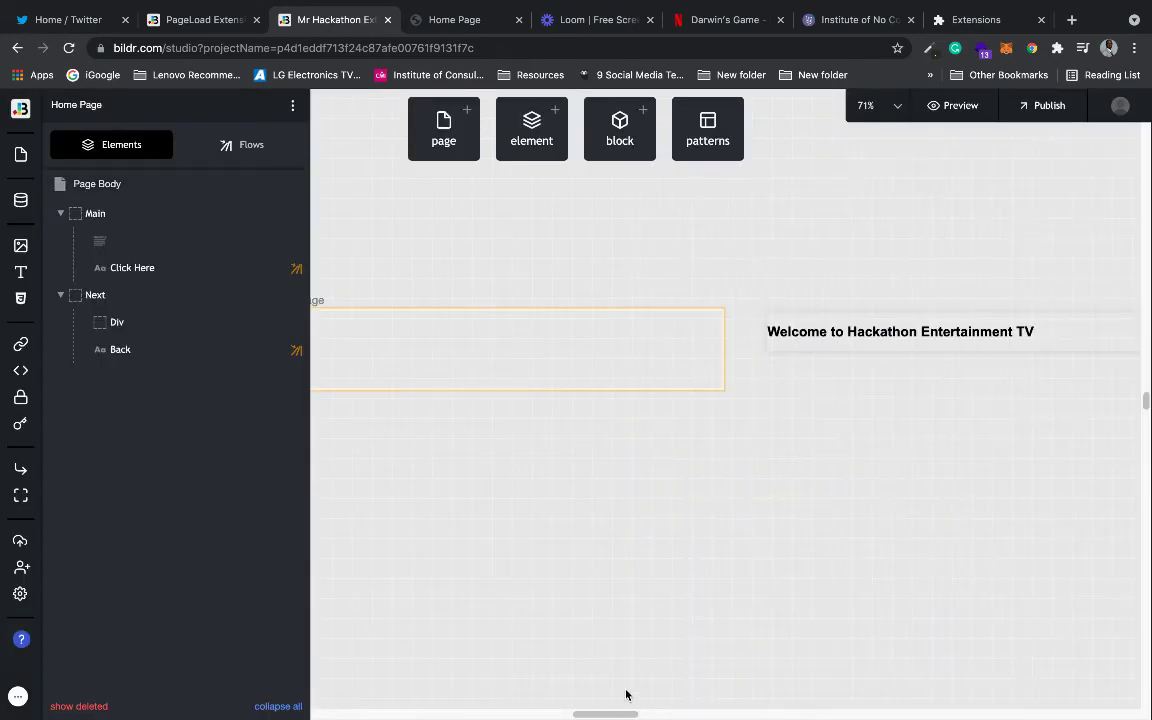
pyautogui.moveTo(604, 714); pyautogui.dragTo(590, 716)
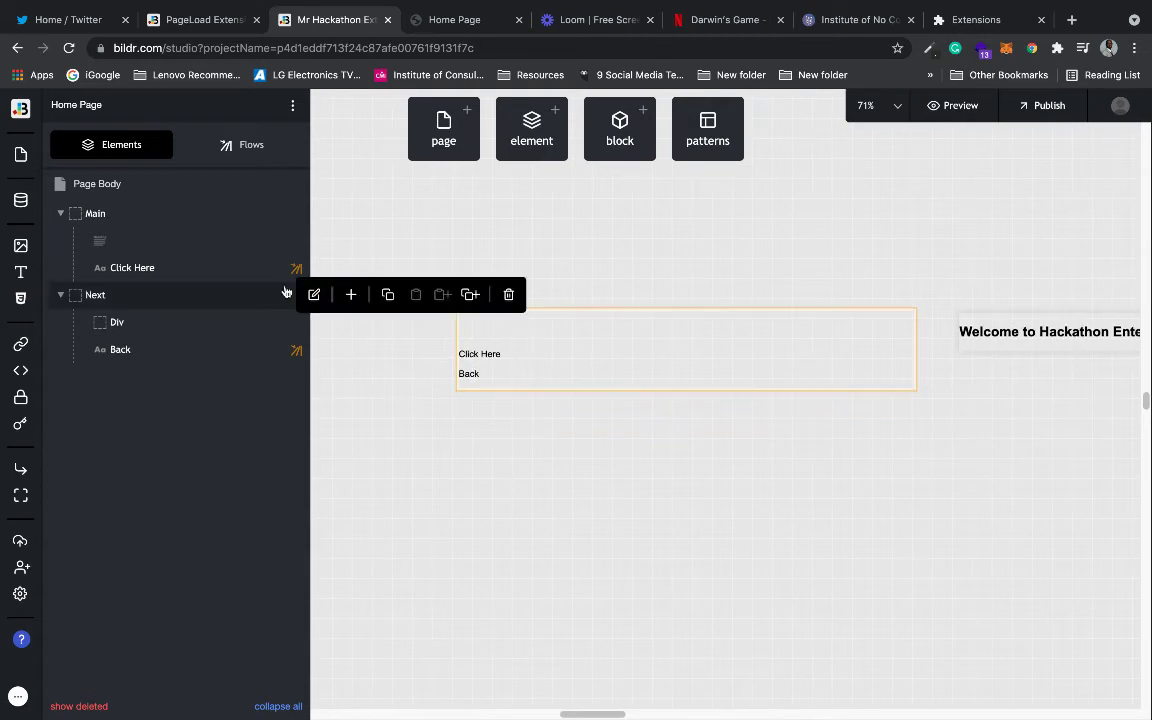
pyautogui.click(168, 243)
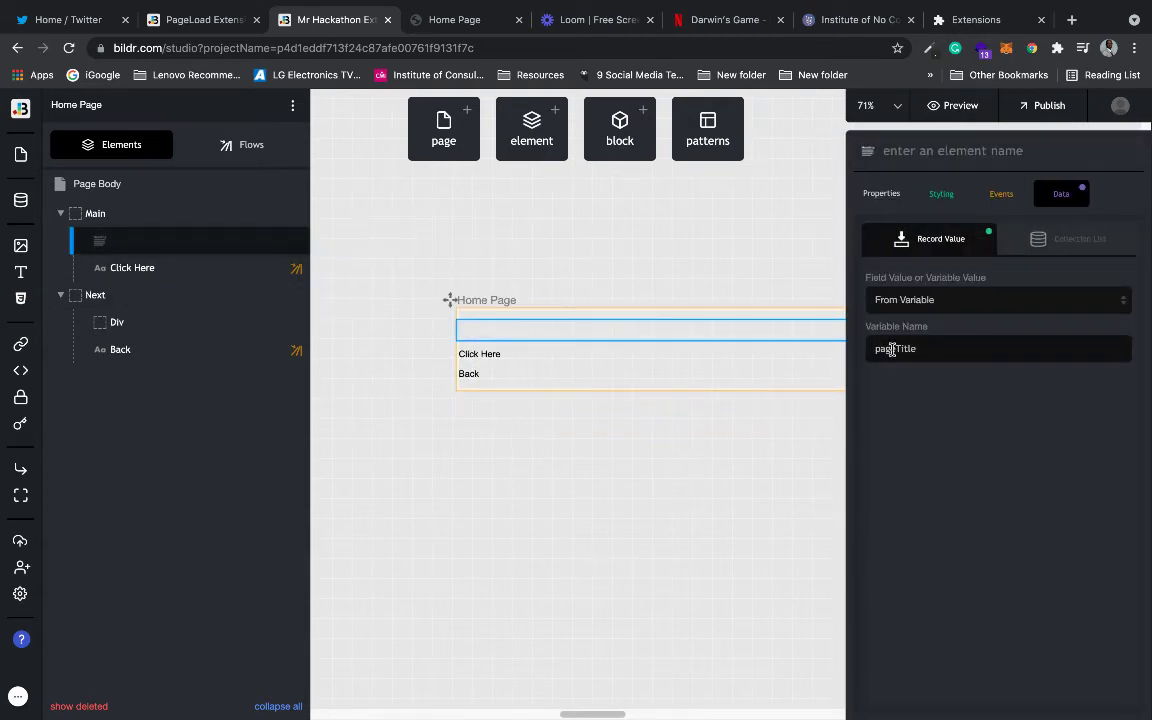
pyautogui.click(881, 194)
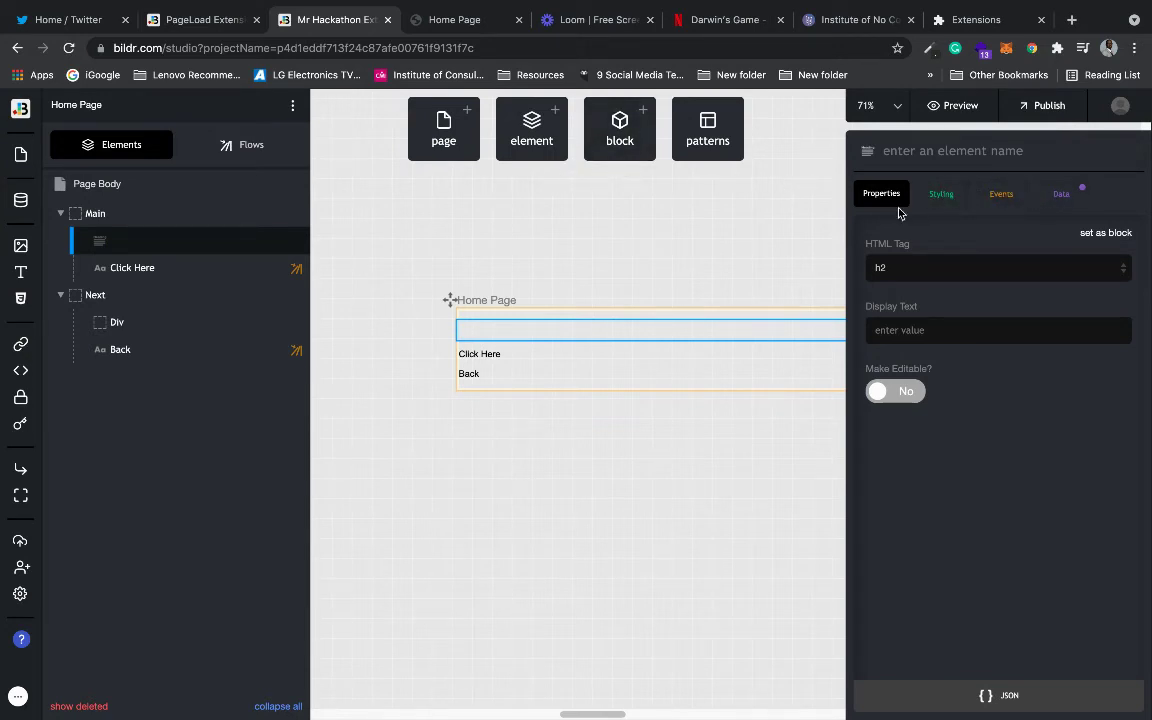
# - Compare the Domain element's properties and data binding in the PageLoad Extension project with the unnamed heading in the Mr Hackathon Extension project
pyautogui.click(175, 20)
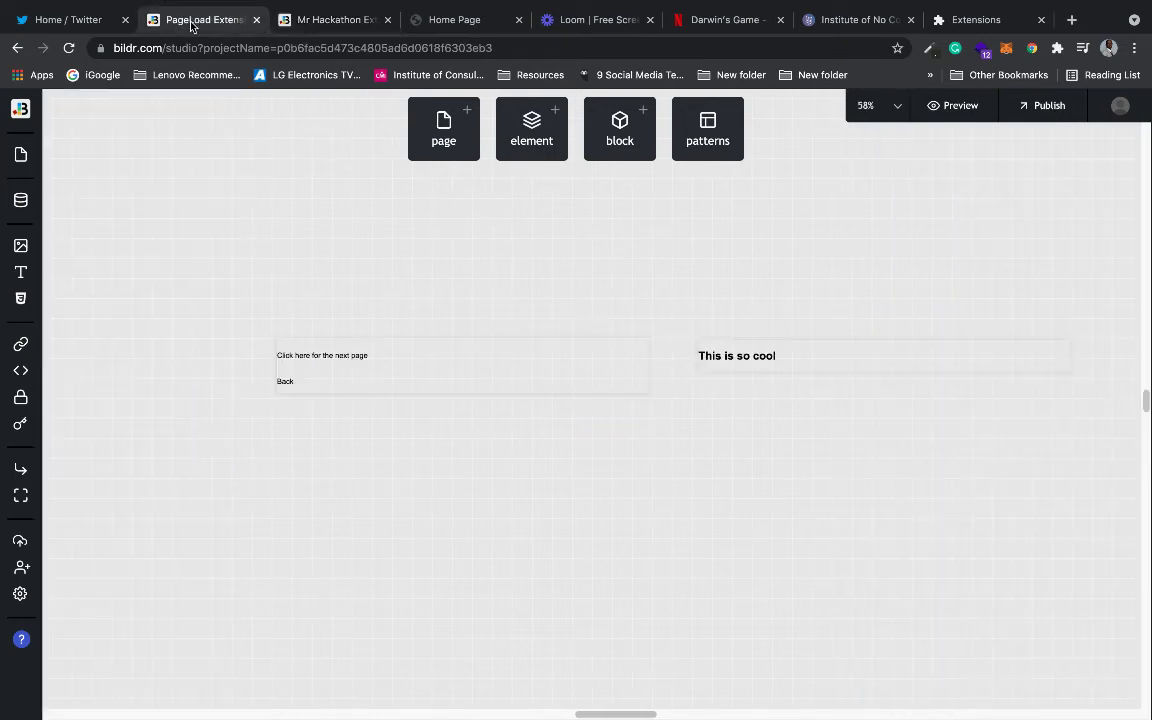
pyautogui.click(417, 348)
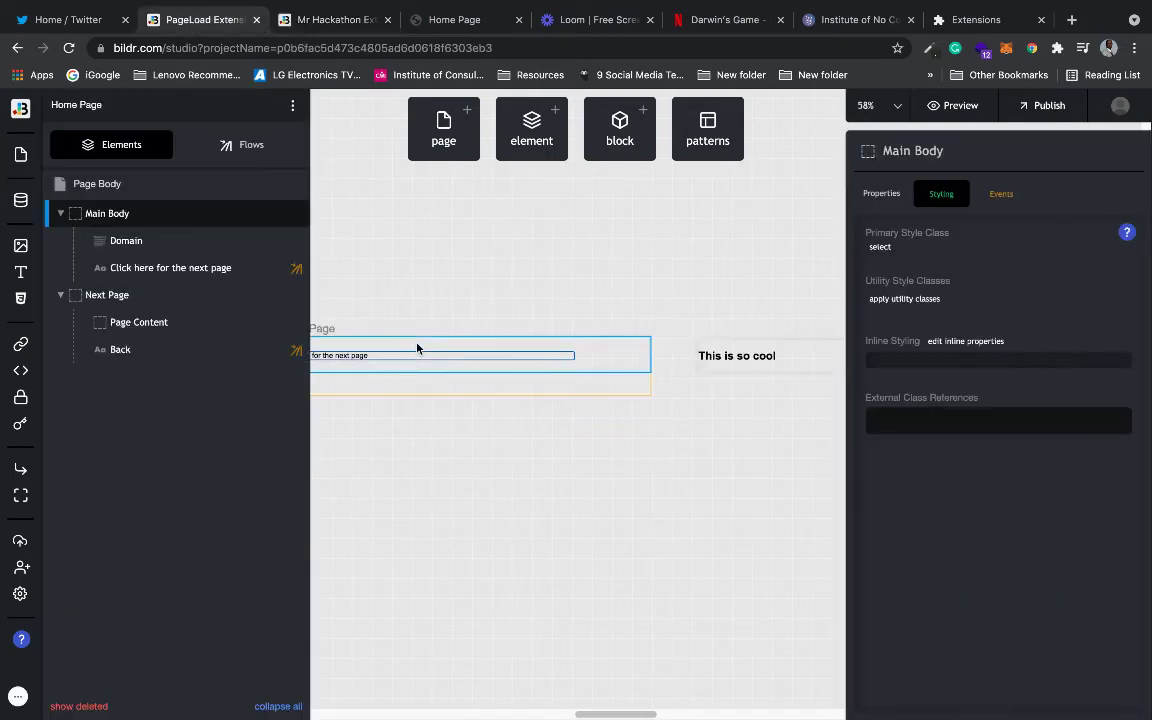
pyautogui.click(153, 241)
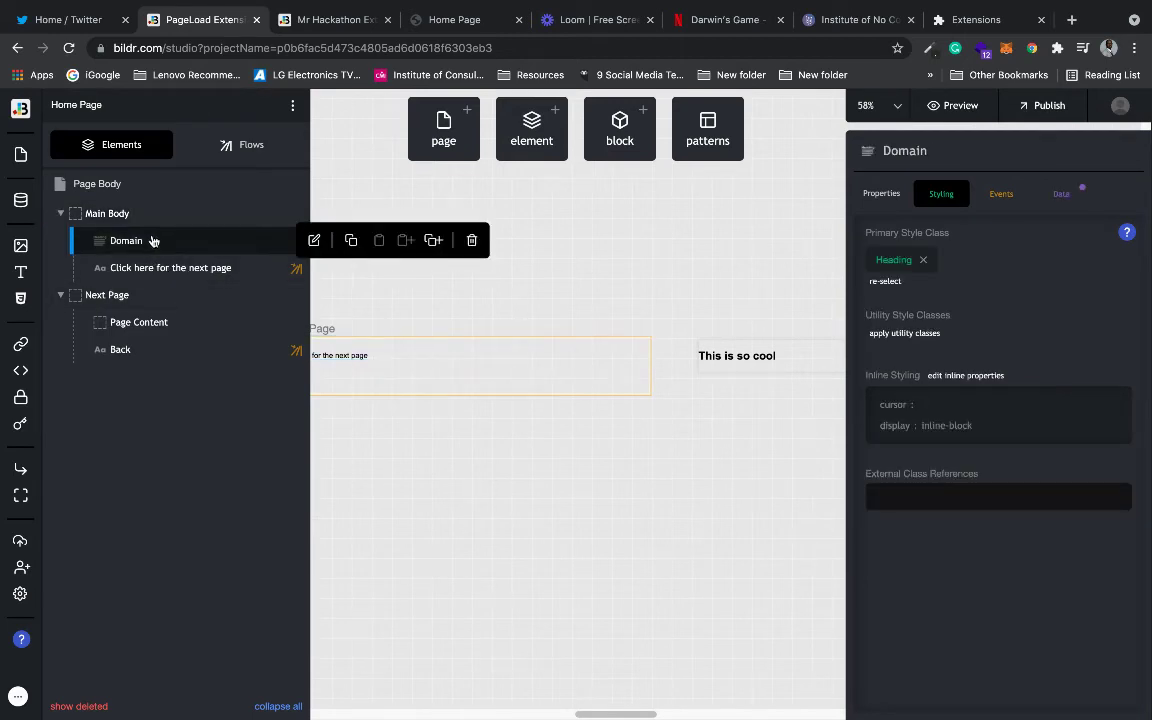
pyautogui.click(875, 194)
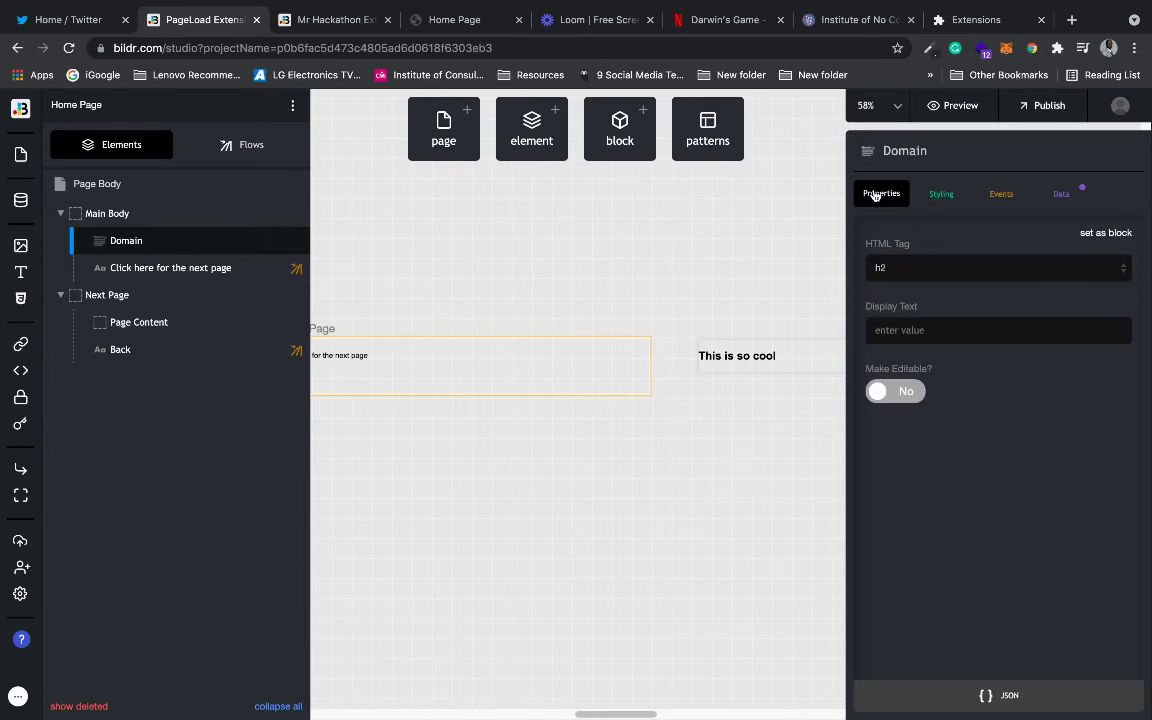
pyautogui.click(1063, 198)
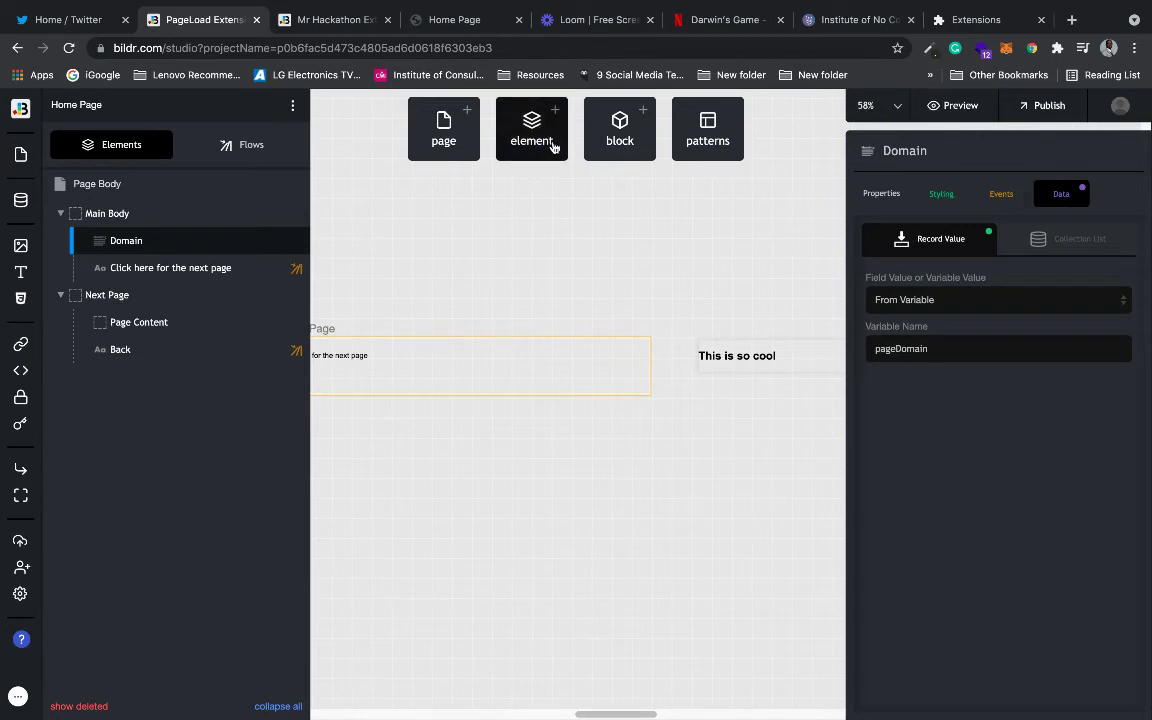
pyautogui.click(333, 26)
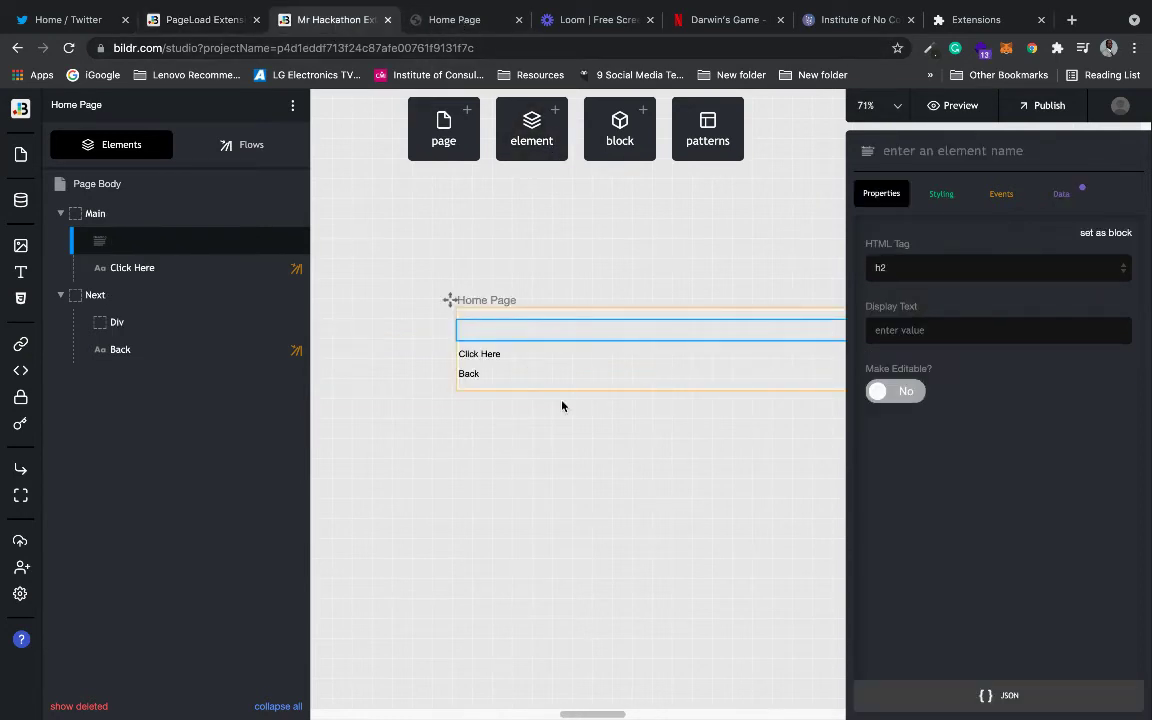
pyautogui.click(1066, 194)
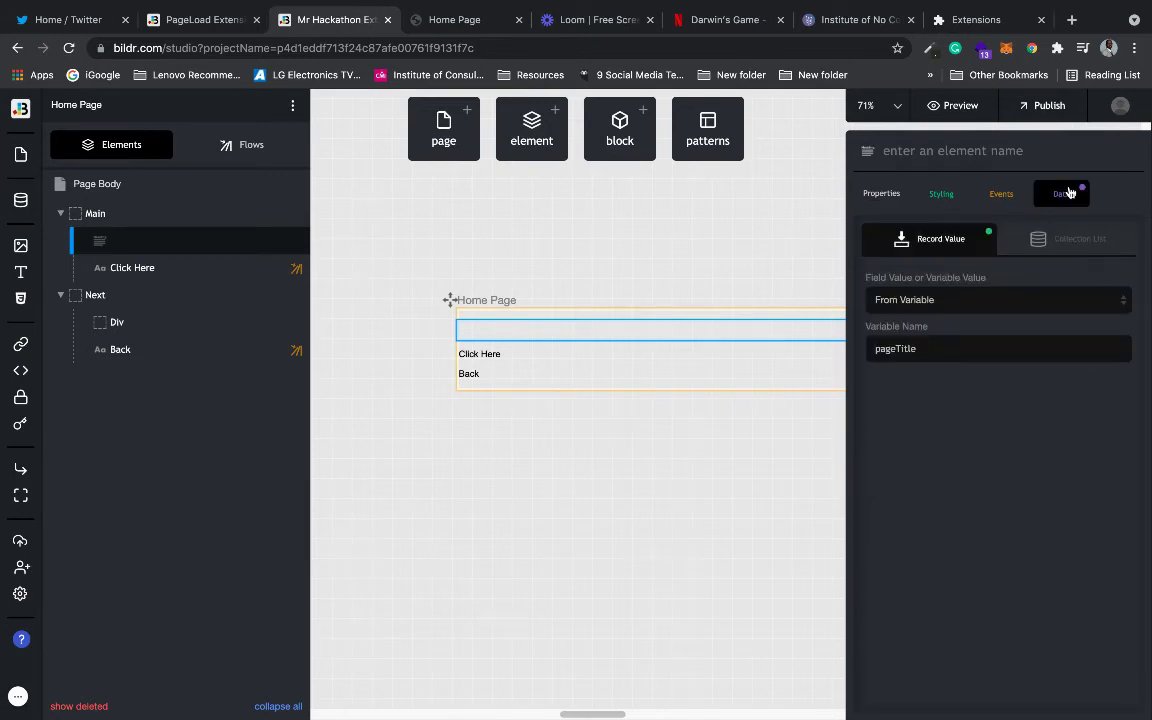
pyautogui.click(879, 197)
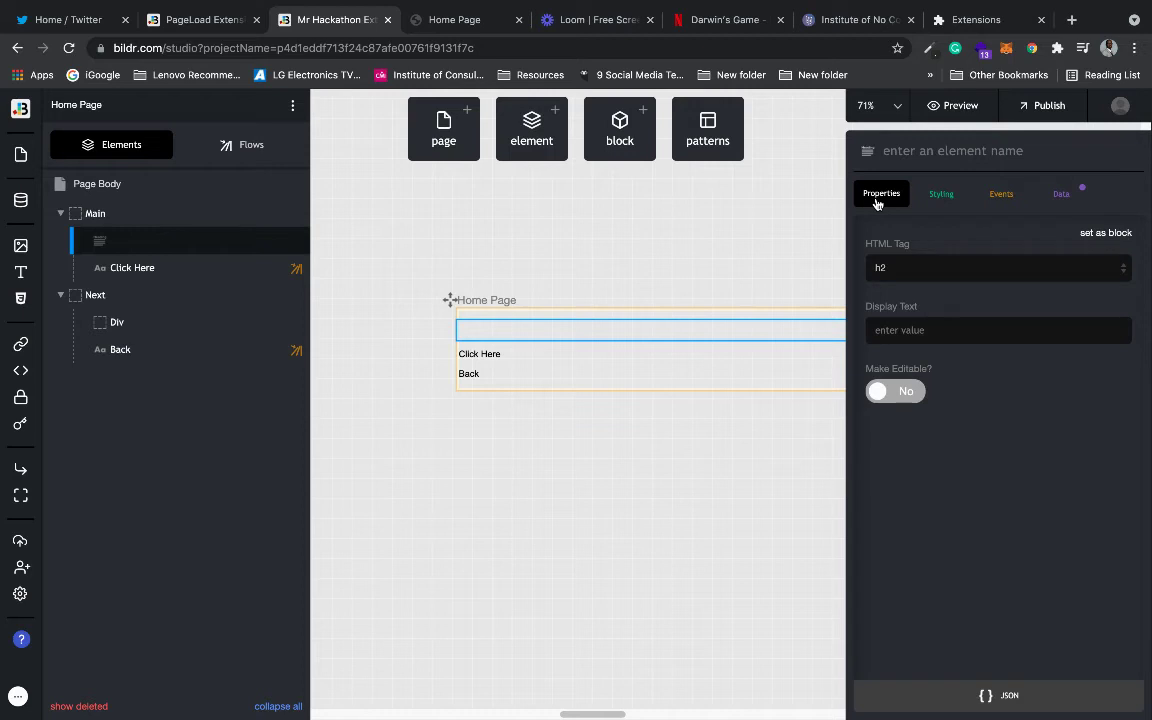
# - View the extension panel on the carrd.co page, and test Mr Hackathon Extension on google.com in a temporary new tab
pyautogui.click(850, 19)
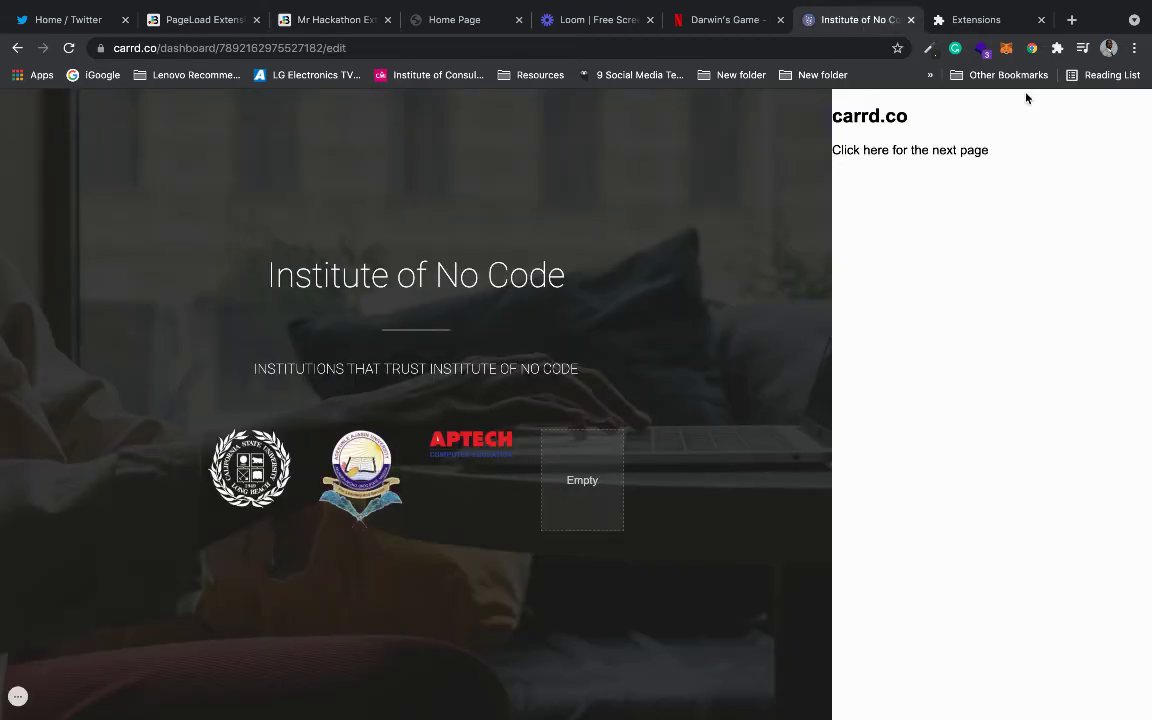
pyautogui.click(1071, 20)
pyautogui.write('go')
pyautogui.press('Return')
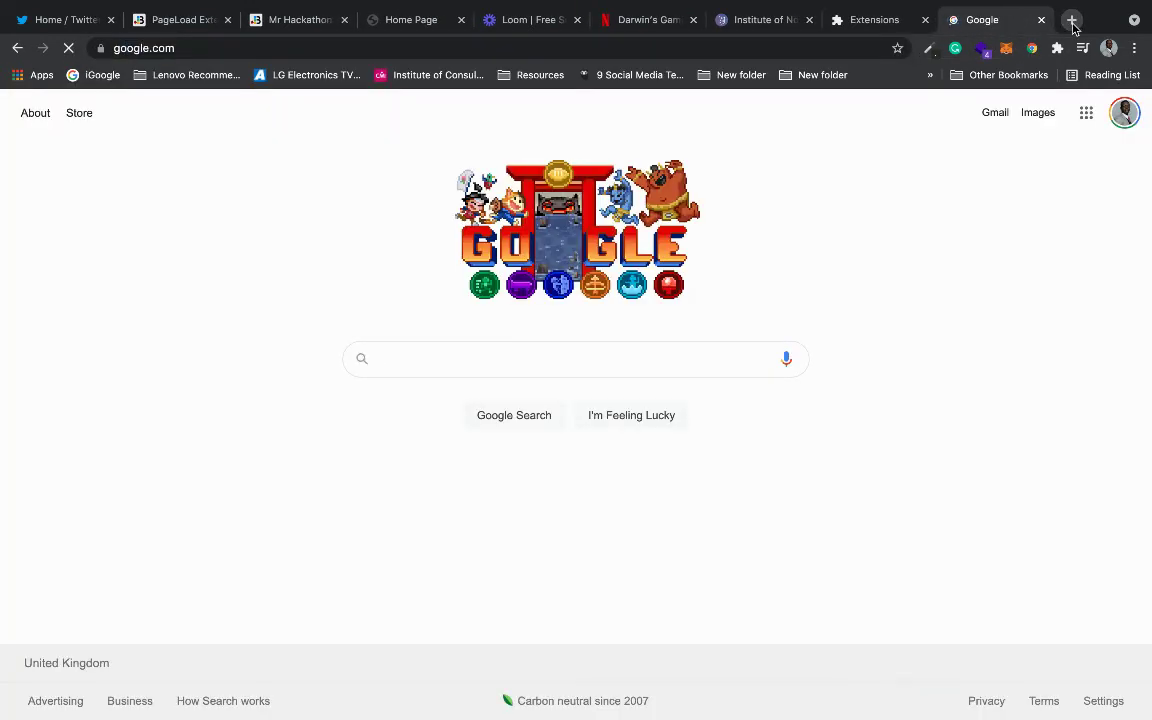
pyautogui.click(1035, 49)
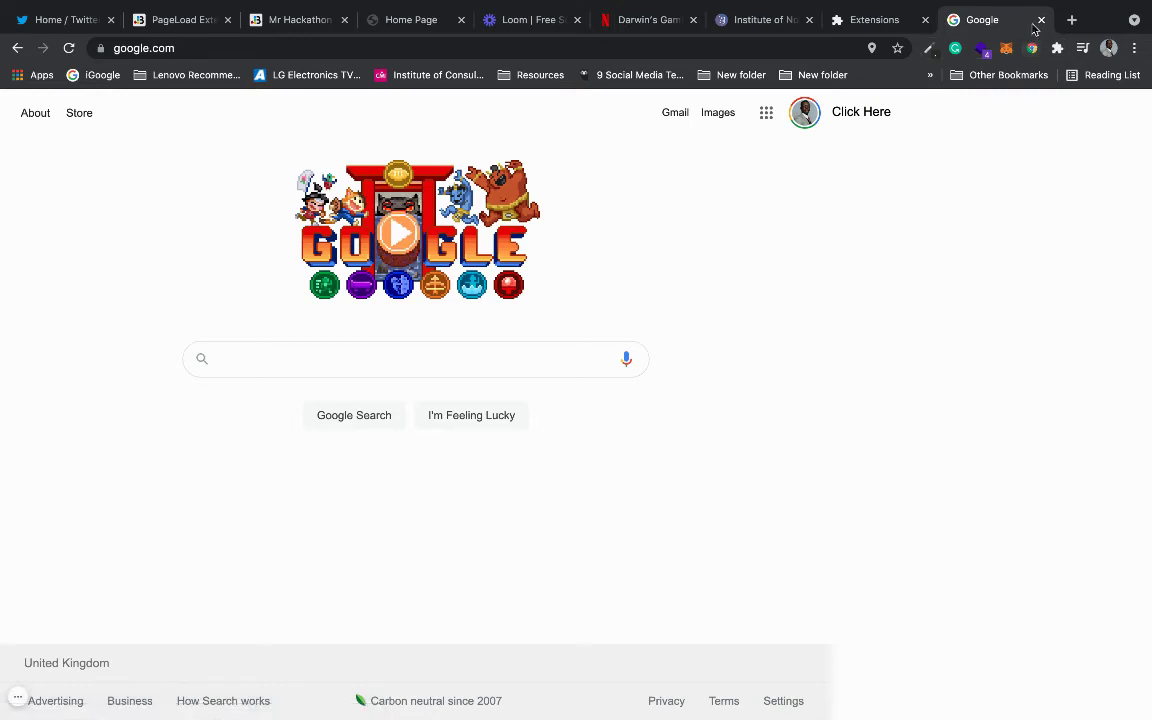
pyautogui.click(1041, 19)
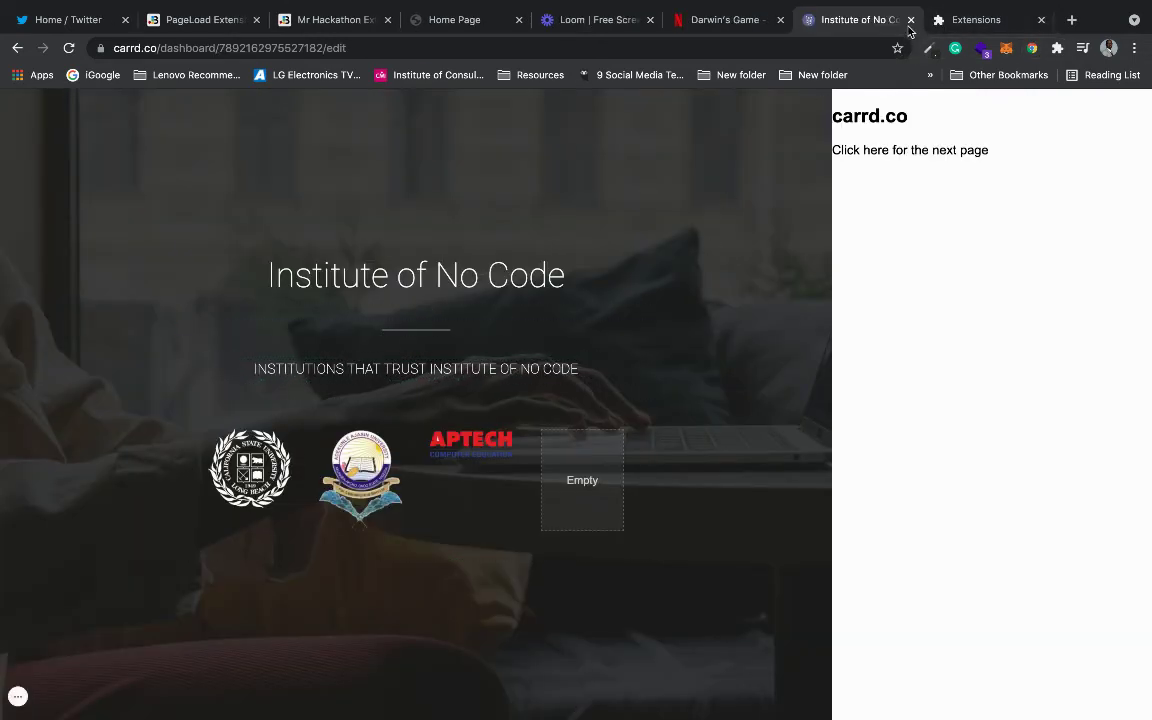
# - Close the Institute of No Code carrd.co tab and return to the Mr Hackathon Extension project in Bildr
pyautogui.click(910, 21)
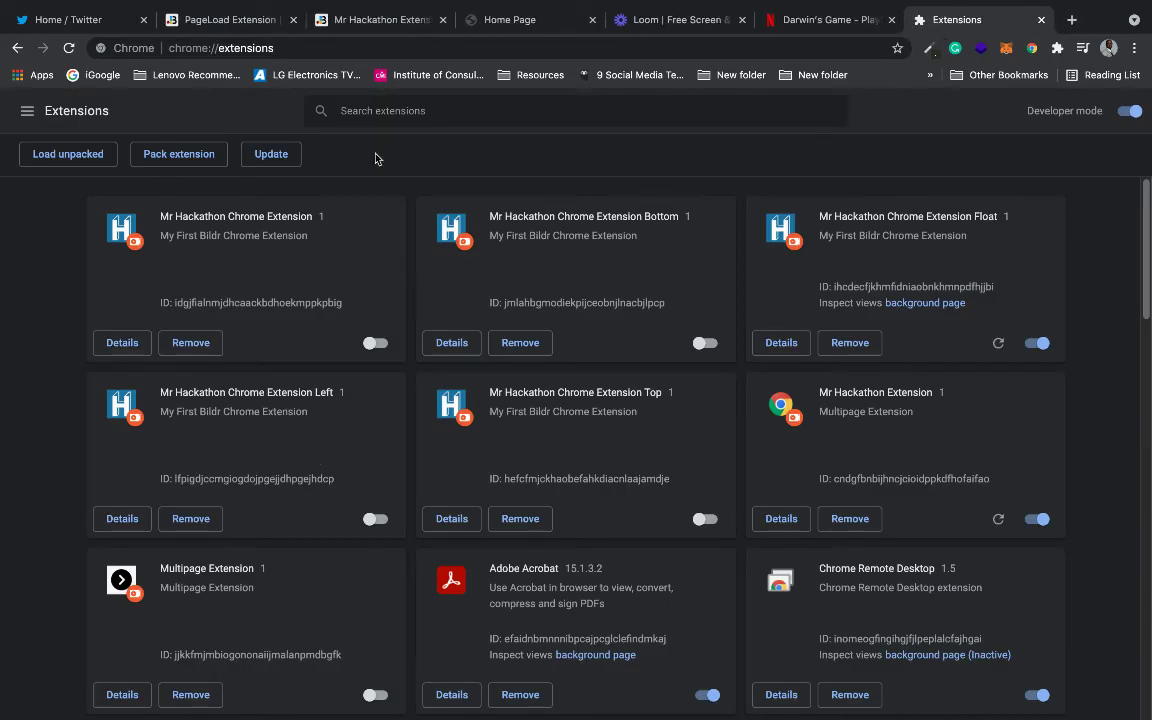
pyautogui.click(386, 22)
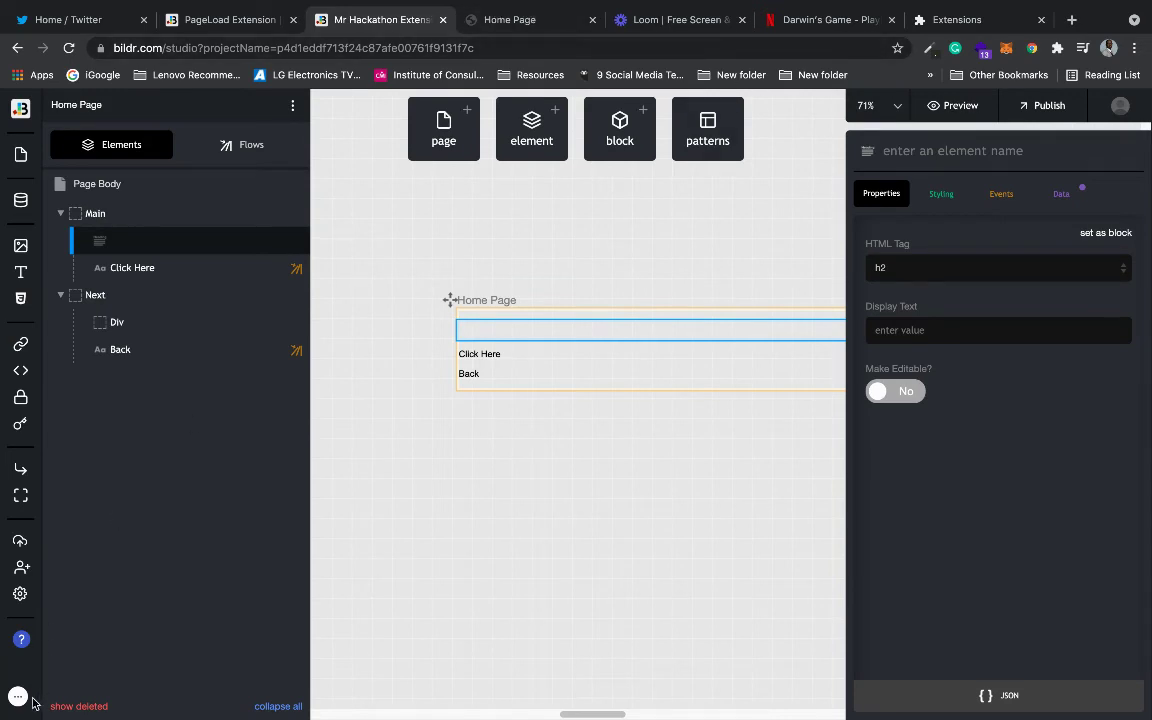
pyautogui.moveTo(20, 692)
pyautogui.click(118, 694)
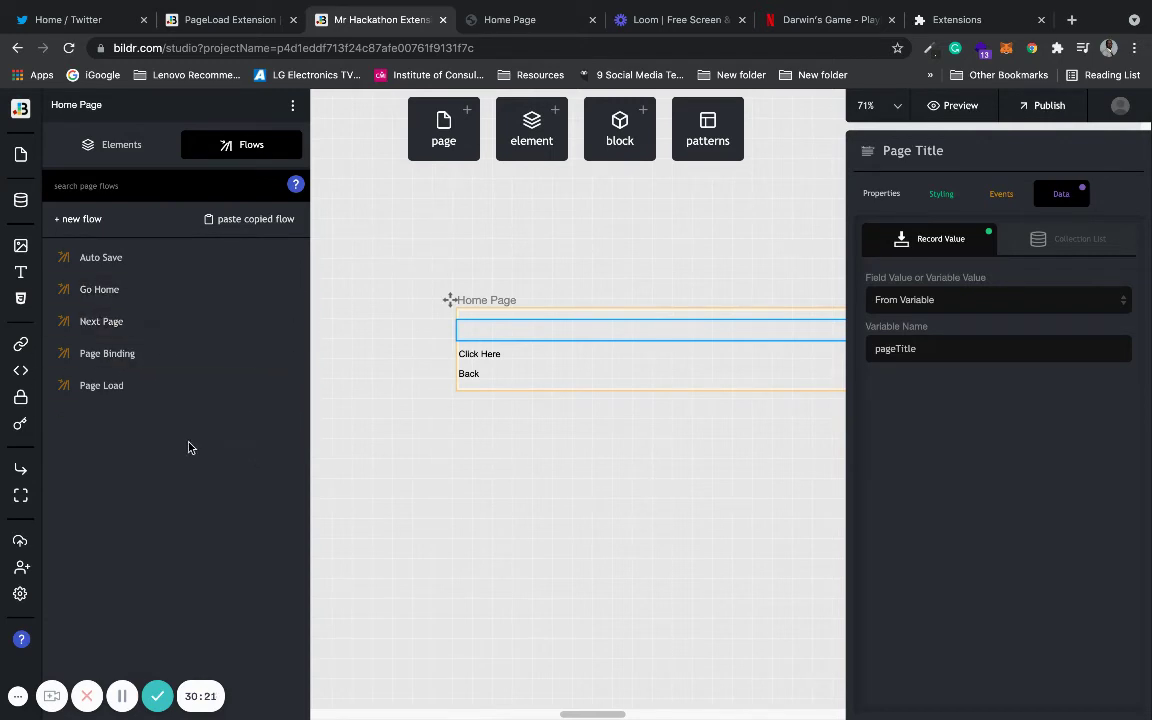
# - Delete the Chrome Extension - Get - Info from Browser action from the Page Load flow
pyautogui.click(175, 391)
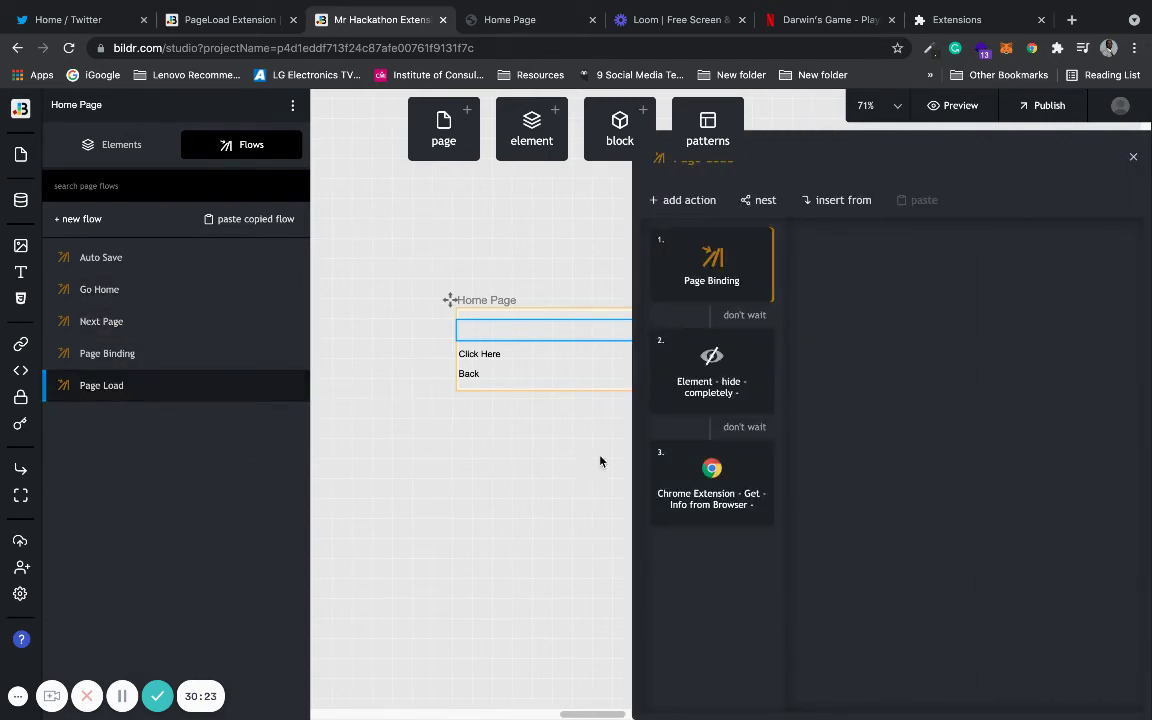
pyautogui.click(757, 455)
pyautogui.click(724, 560)
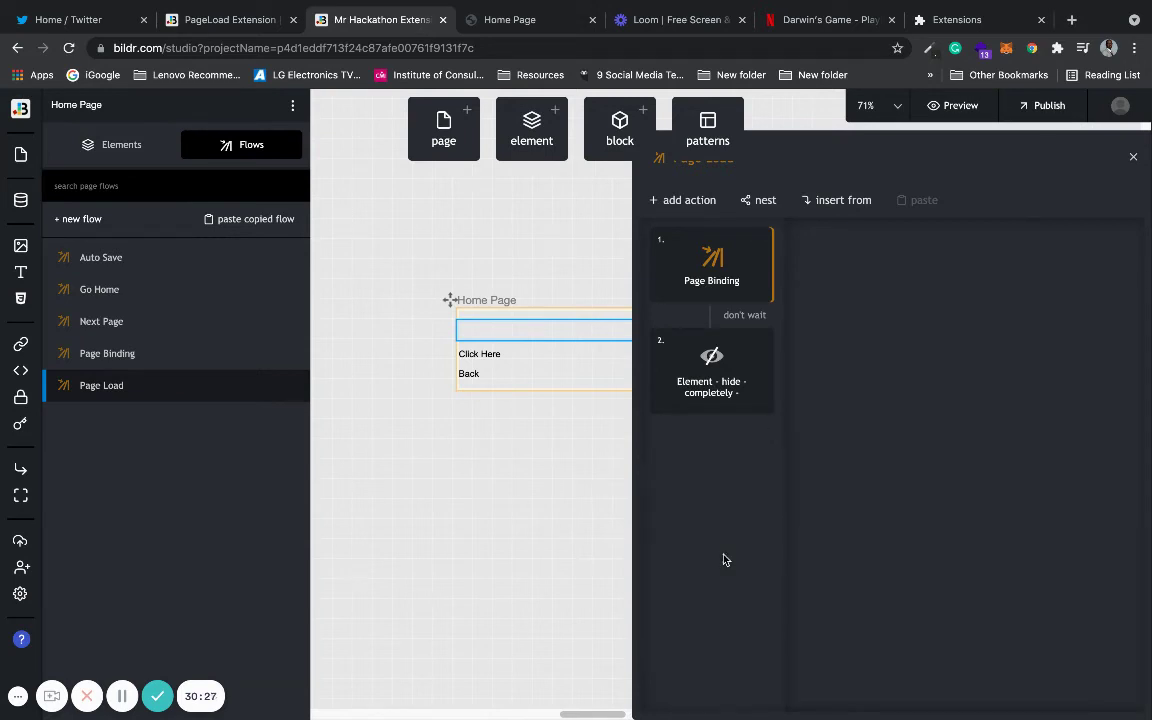
# - Add a Run flow on page action to the Page Load flow, using the PageLoad Extension project's Page Load flow as reference
pyautogui.click(688, 203)
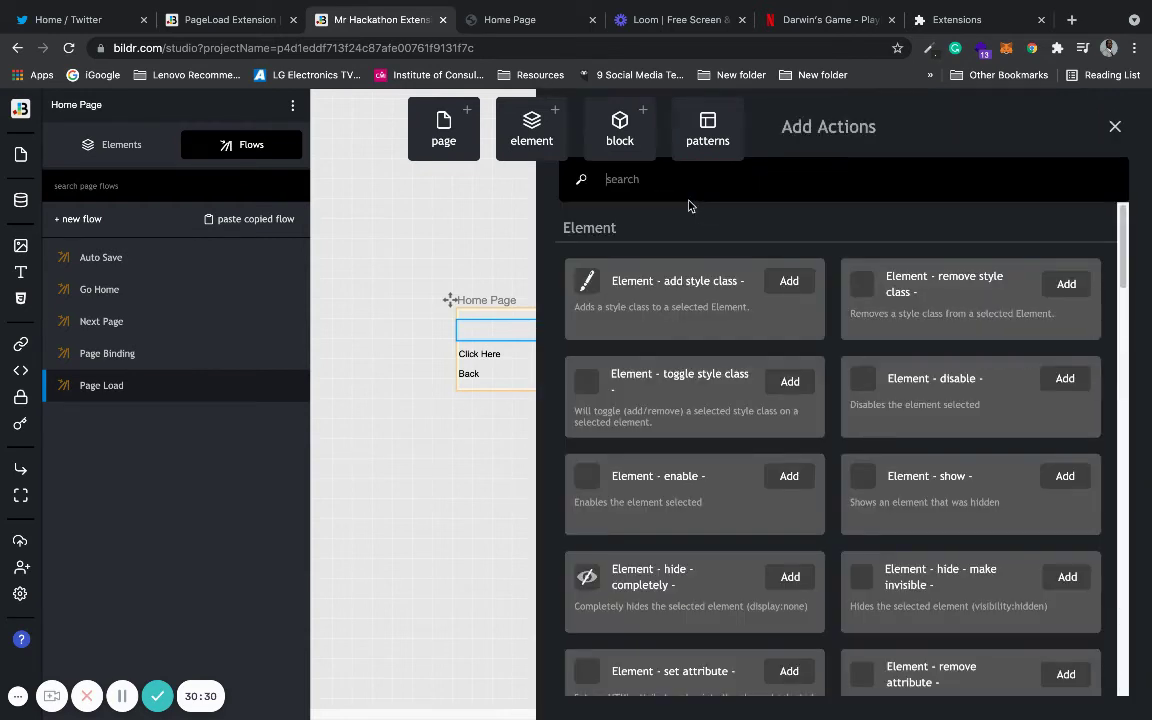
pyautogui.write('get flow')
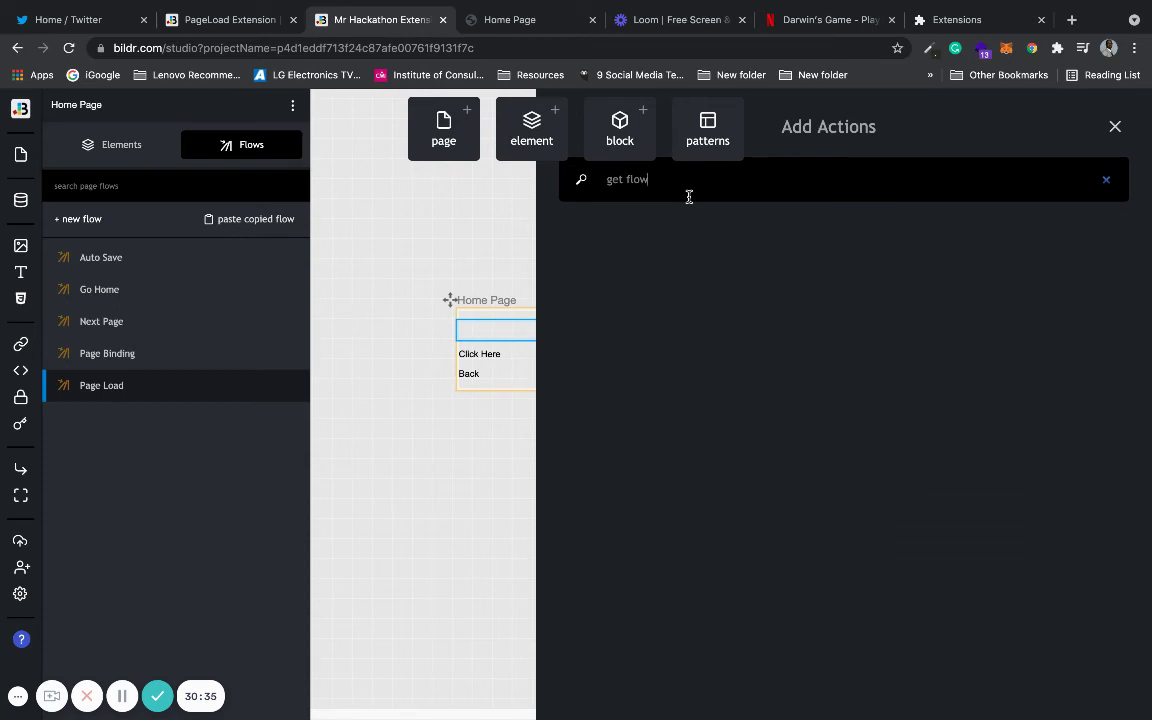
pyautogui.click(245, 33)
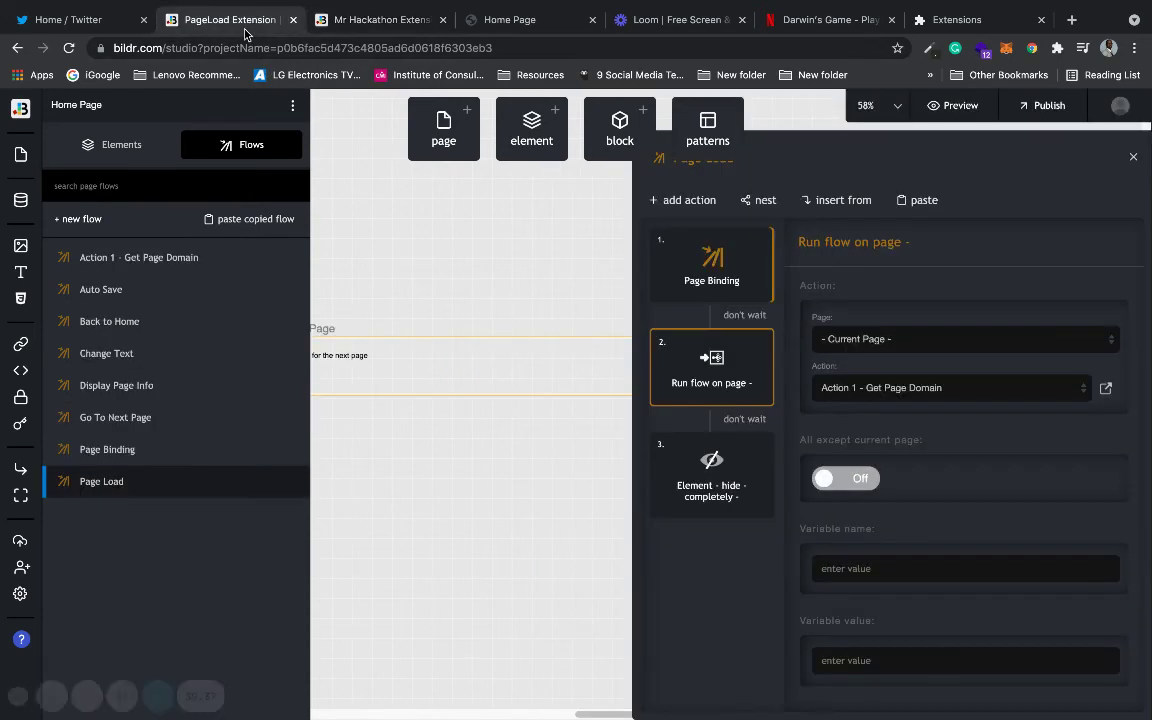
pyautogui.click(308, 20)
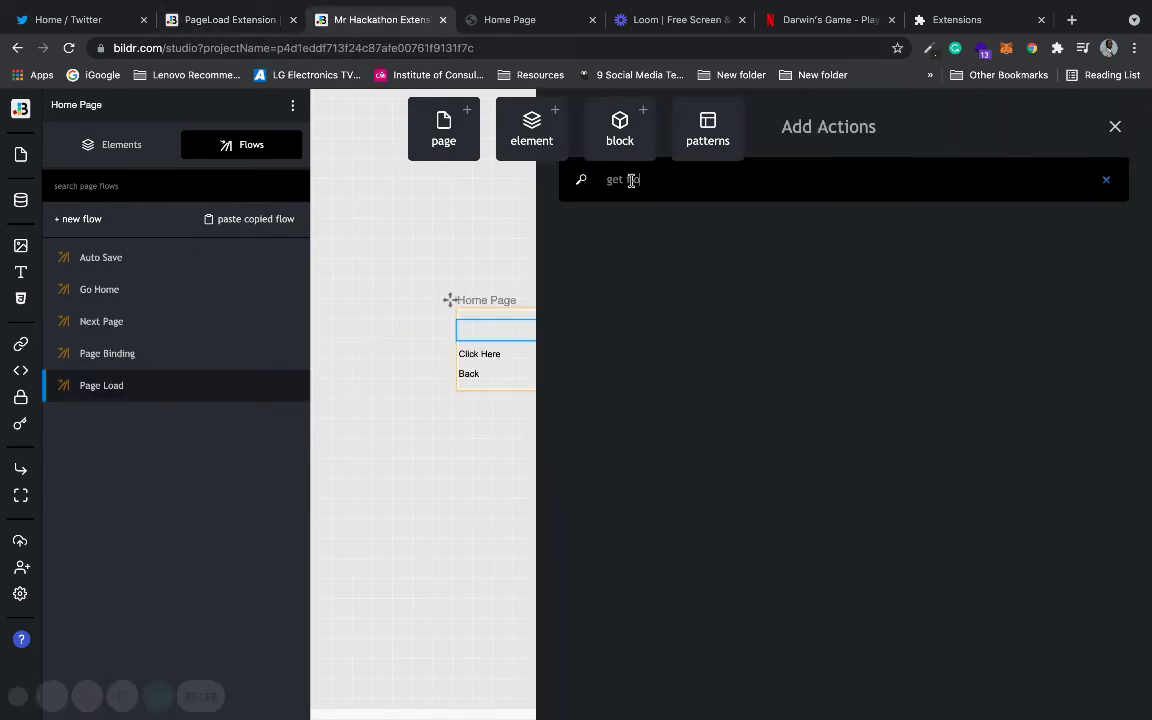
pyautogui.moveTo(627, 181); pyautogui.dragTo(599, 181)
pyautogui.write('run')
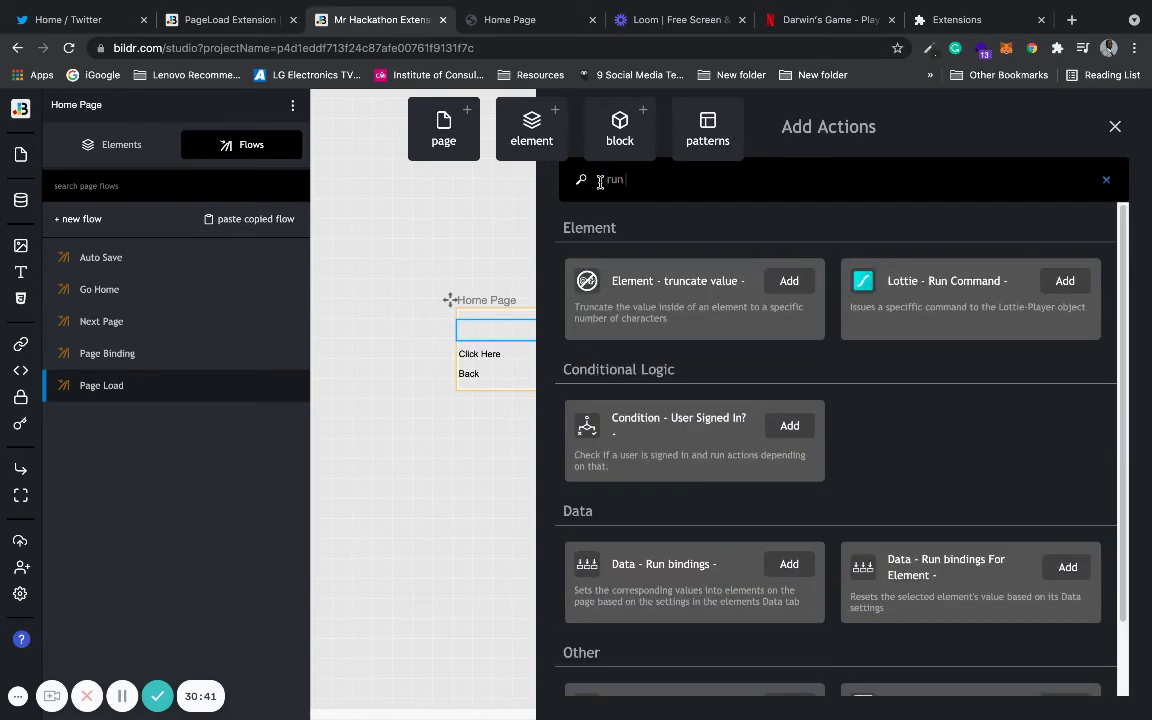
pyautogui.write(' flow')
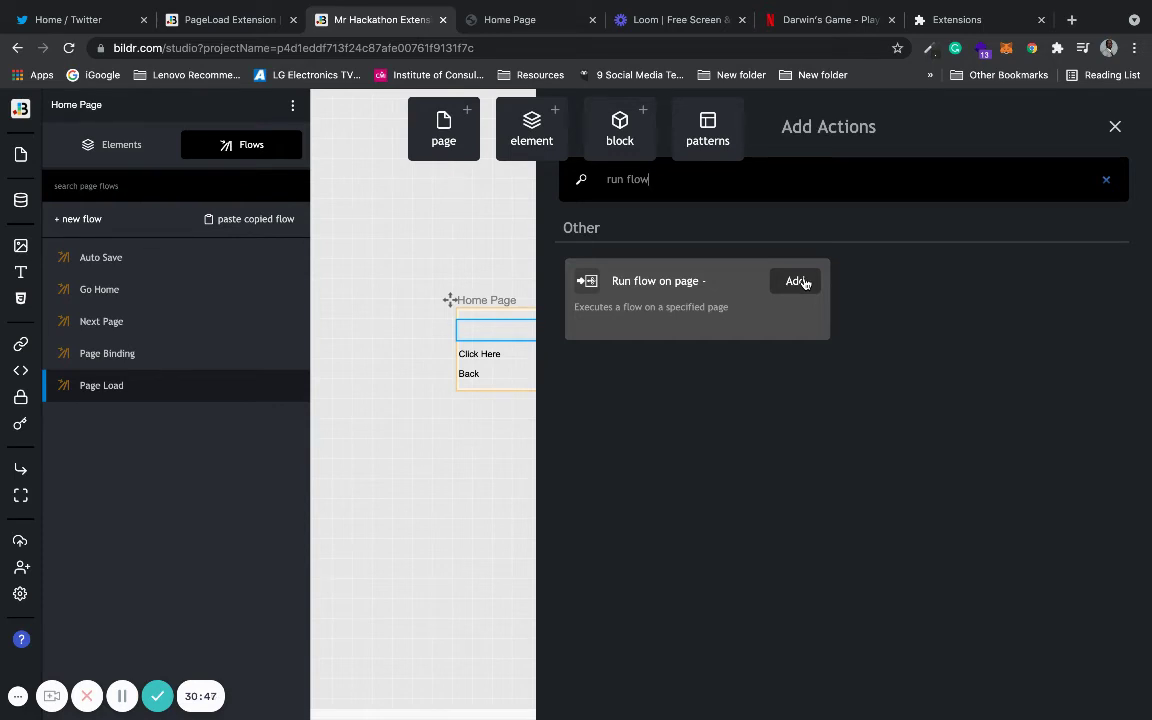
pyautogui.click(803, 283)
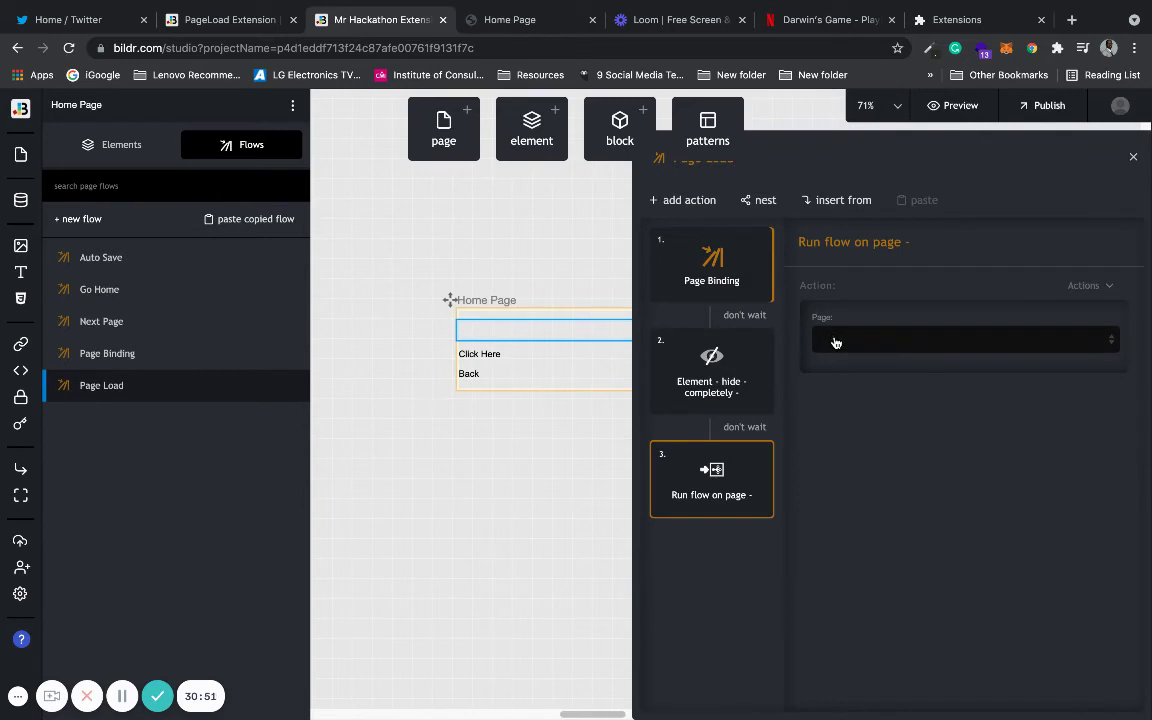
# - Create a new flow on the Home Page named Action 1 - Get Page Title
pyautogui.click(78, 219)
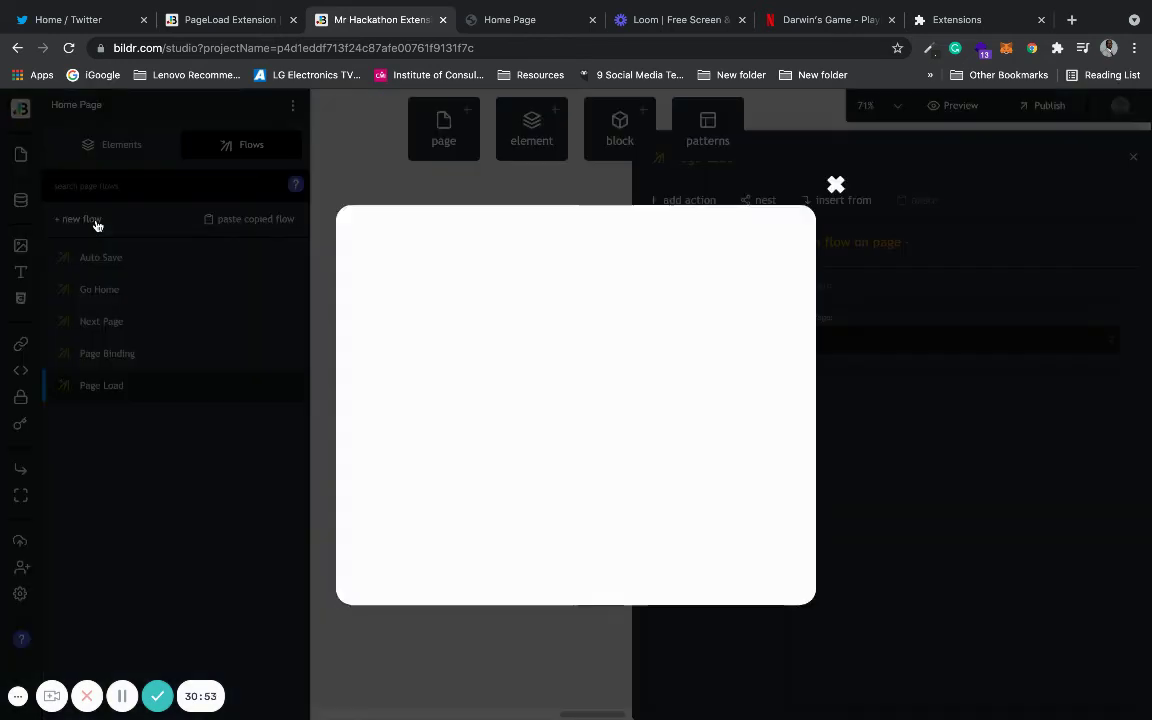
pyautogui.write('Act')
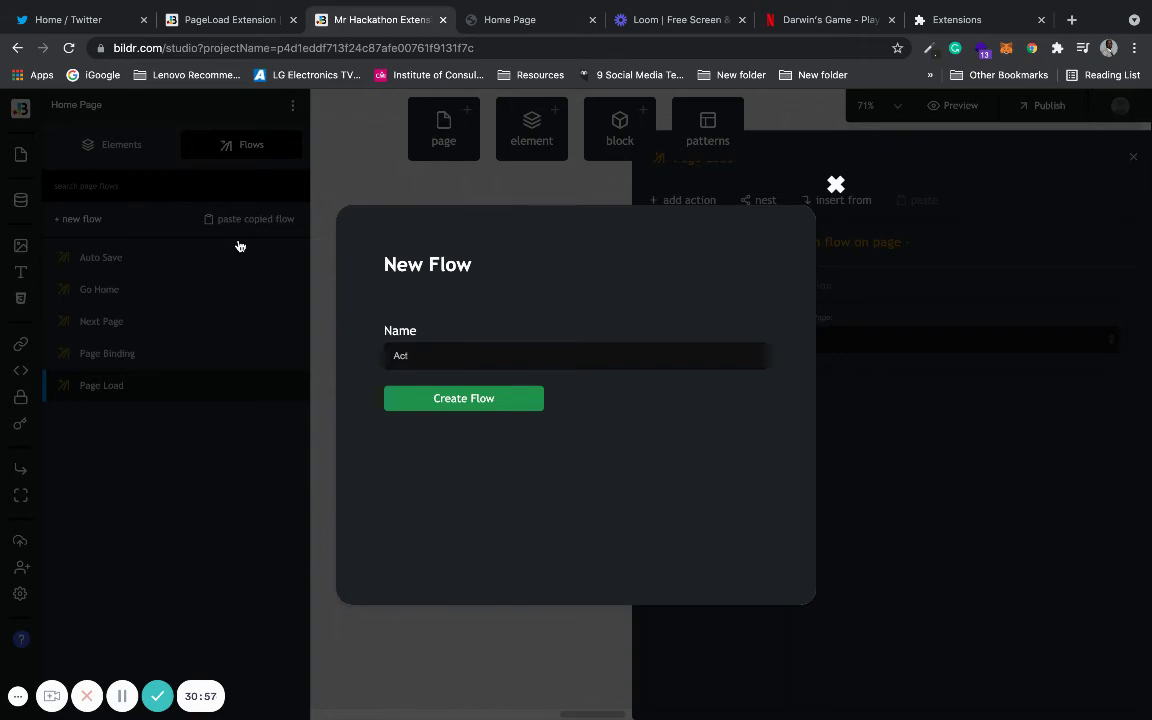
pyautogui.write('ion')
pyautogui.write(' 1 - Get')
pyautogui.write(' Pazg')
pyautogui.write('ge T')
pyautogui.write('itle')
pyautogui.click(425, 399)
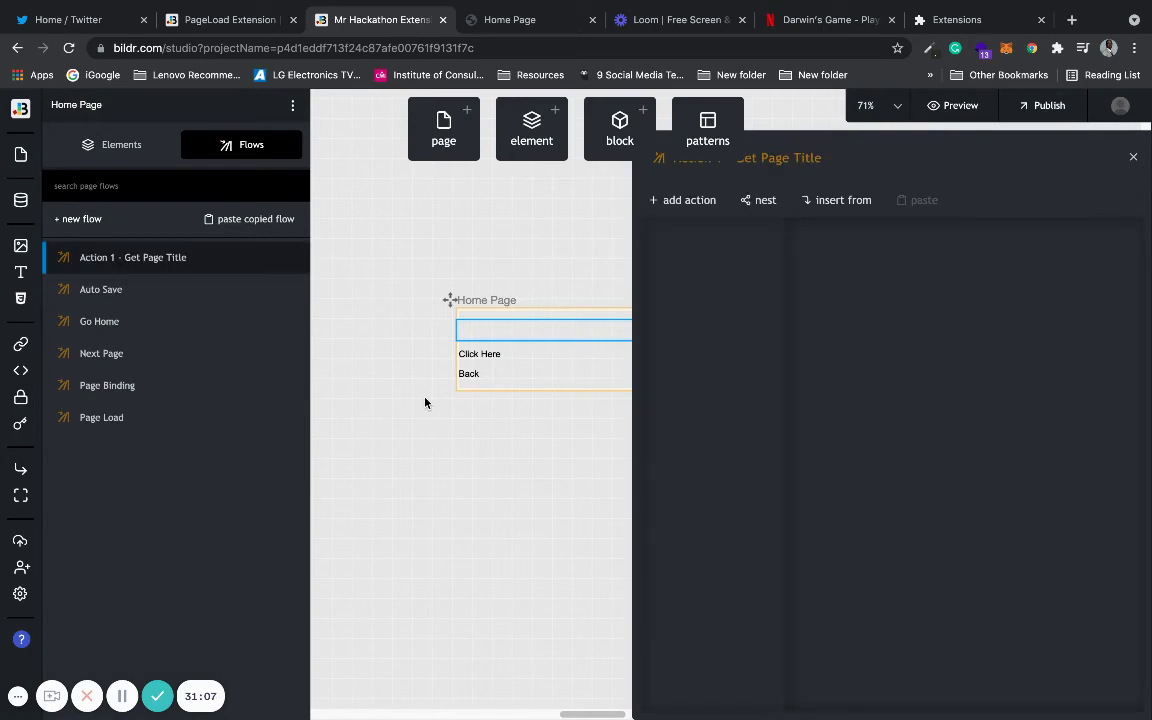
# - Add a Chrome Extension - Get - Info from Browser action that retrieves Page Title (browser tab name) into the variable pageTitle
pyautogui.click(683, 201)
pyautogui.write('chrom')
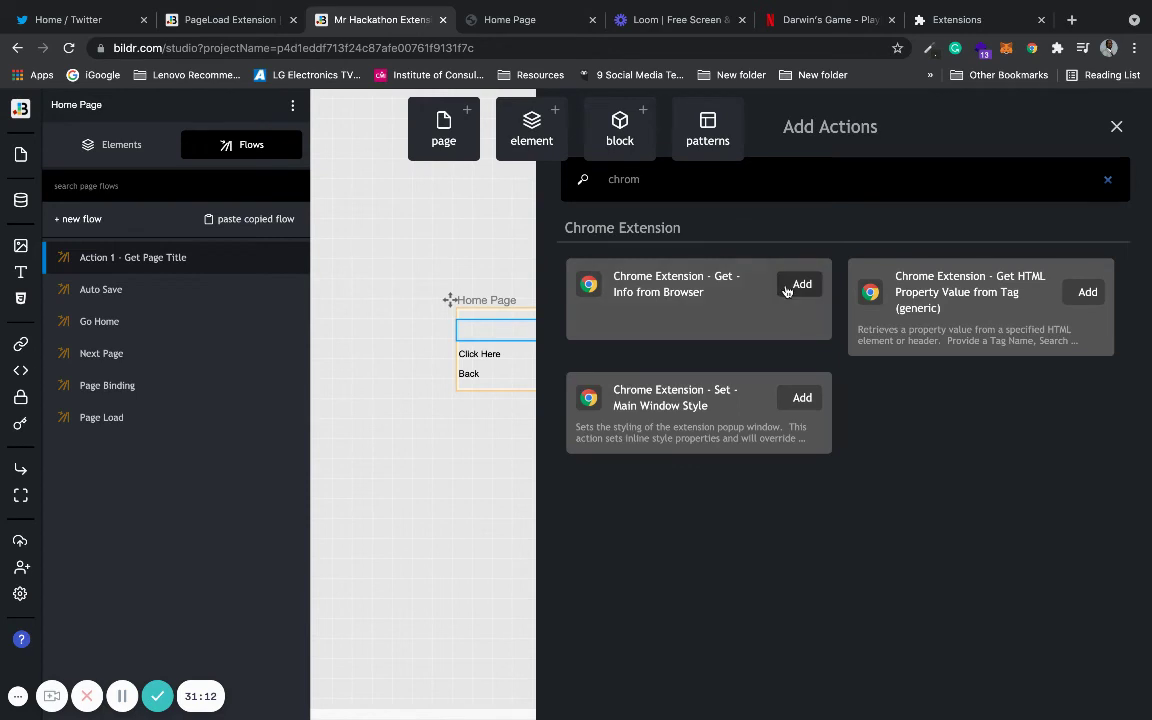
pyautogui.click(788, 289)
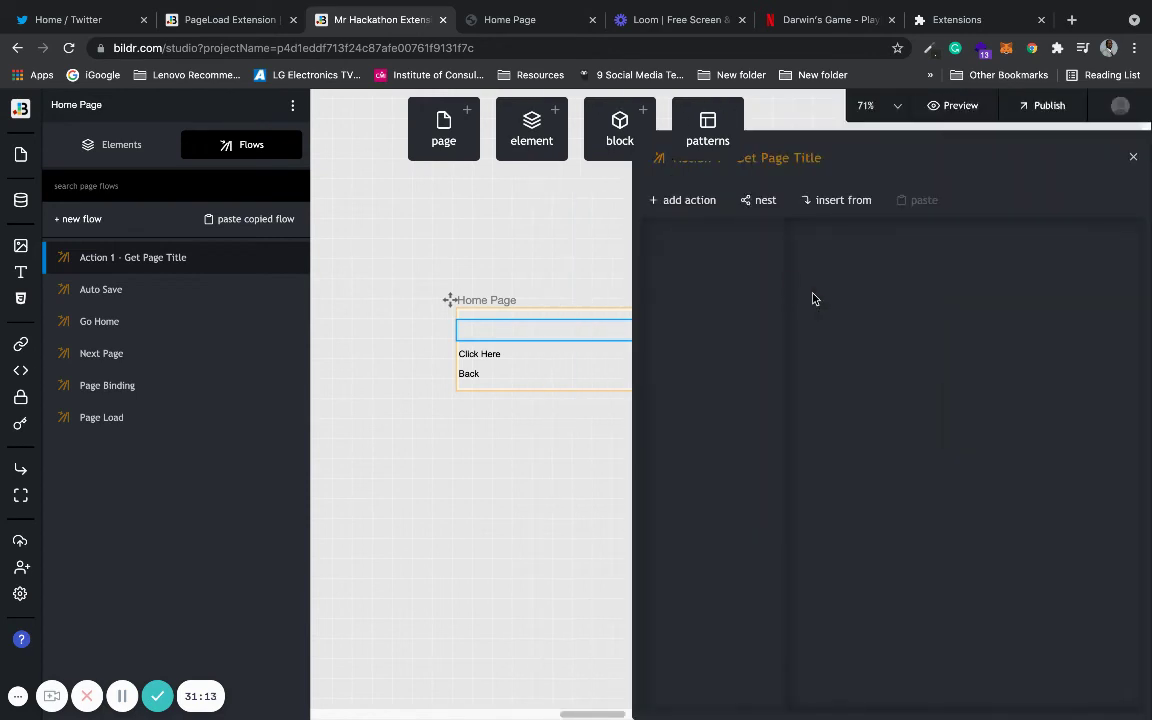
pyautogui.click(885, 330)
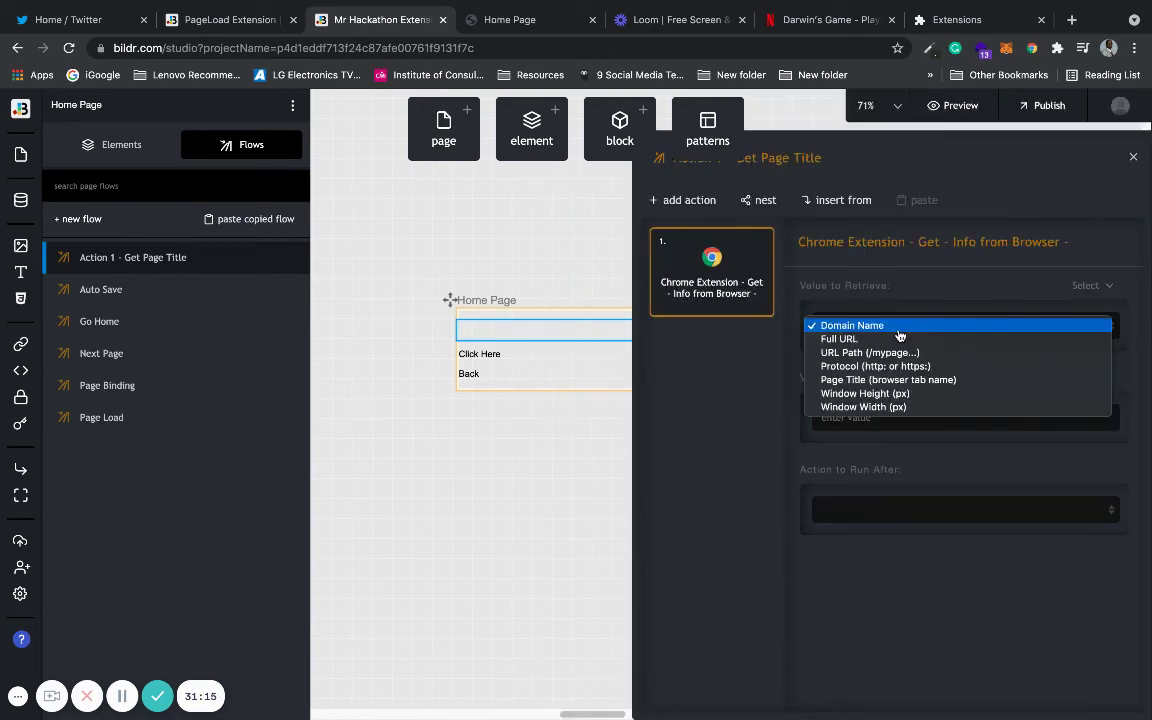
pyautogui.click(897, 380)
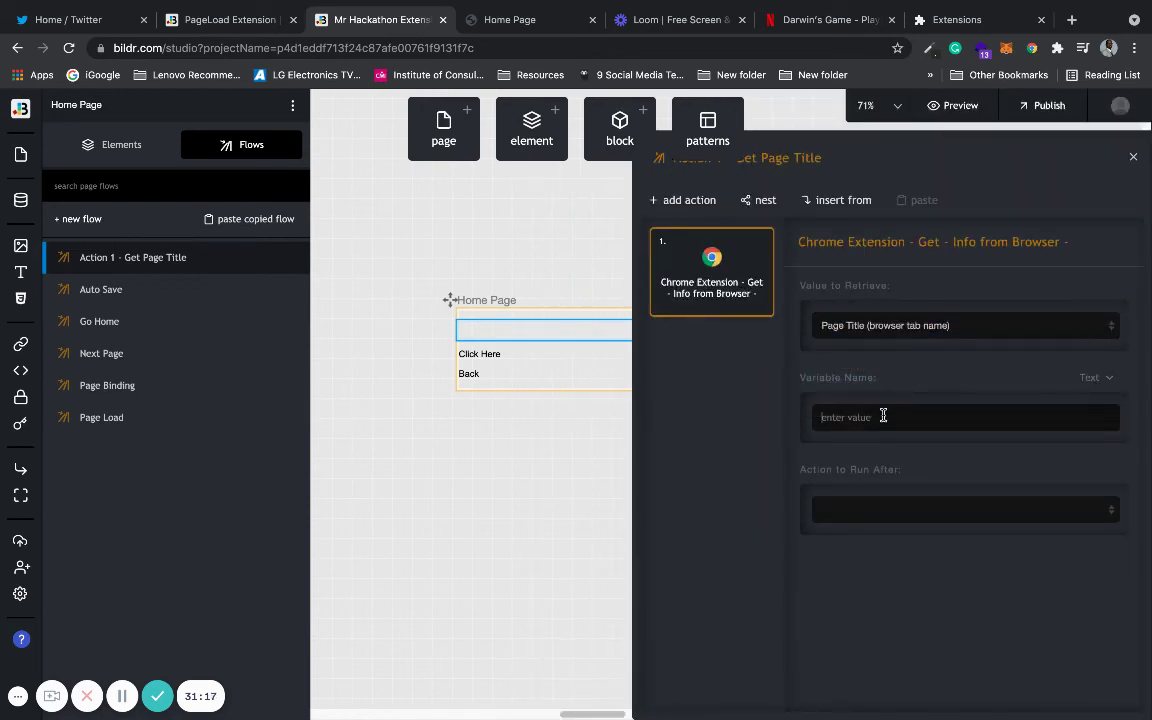
pyautogui.click(883, 416)
pyautogui.write('pageTitle')
# - Set Page Load's Run flow on page action to Current Page and Action 1 - Get Page Title, then review that flow and close it
pyautogui.click(159, 417)
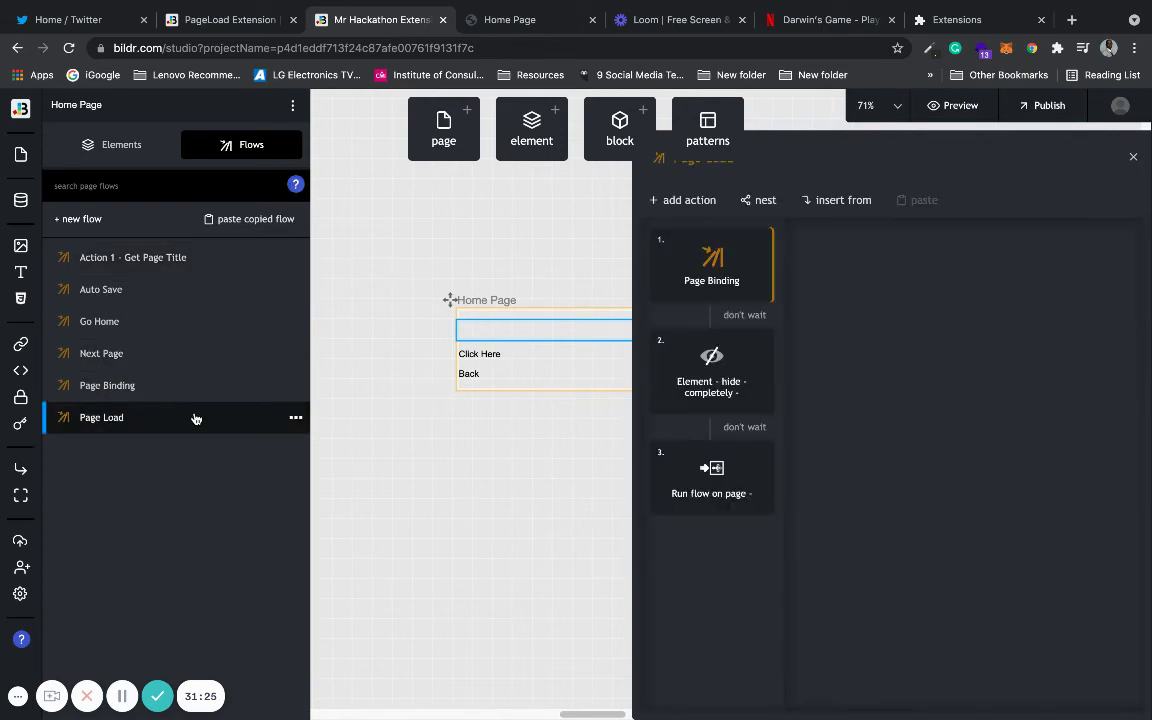
pyautogui.moveTo(692, 476)
pyautogui.mouseDown()
pyautogui.moveTo(689, 324)
pyautogui.moveTo(699, 468)
pyautogui.mouseUp()
pyautogui.click(704, 470)
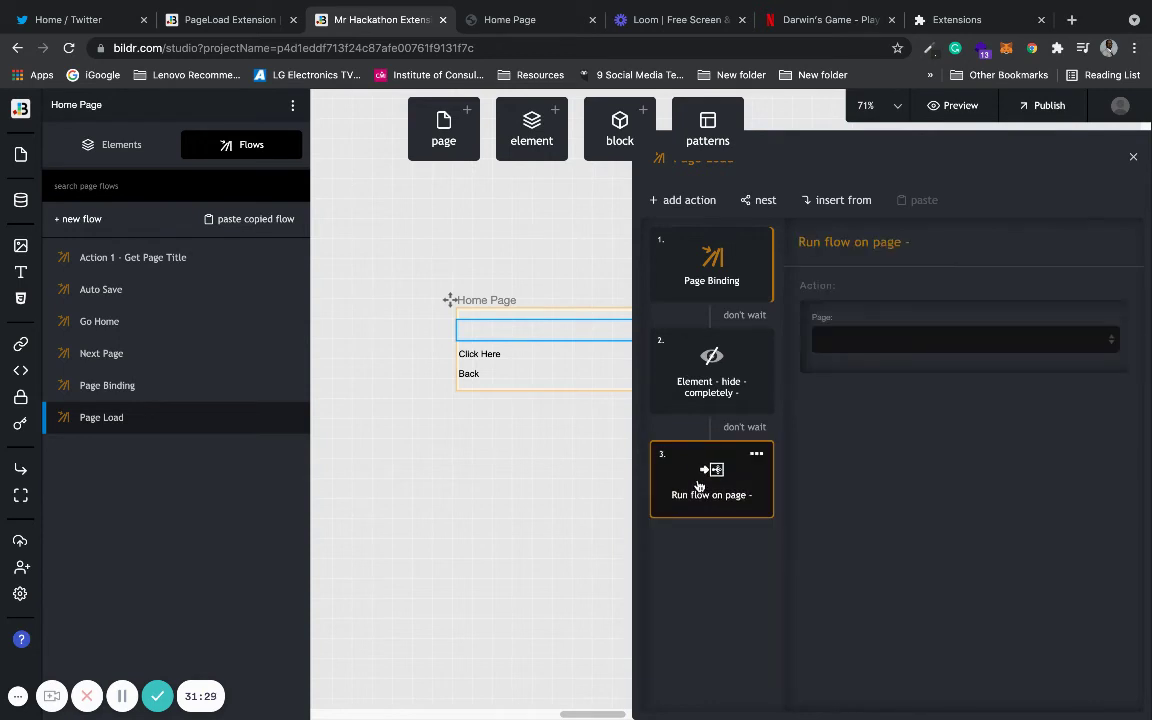
pyautogui.click(879, 345)
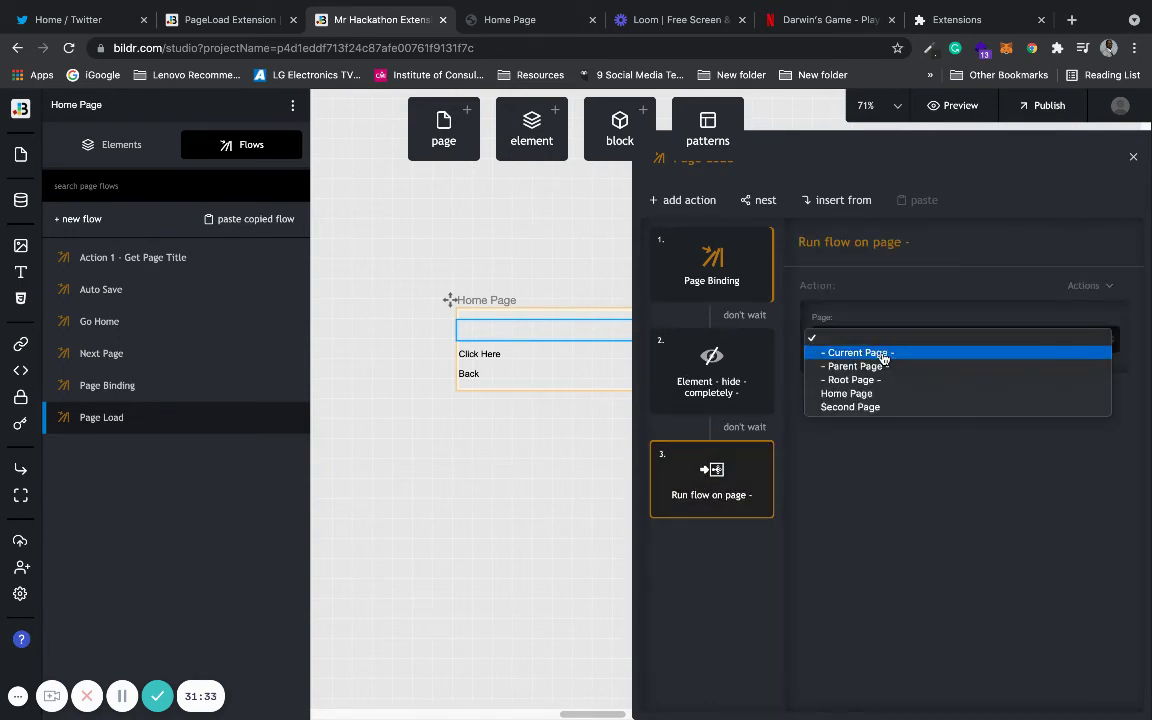
pyautogui.click(884, 356)
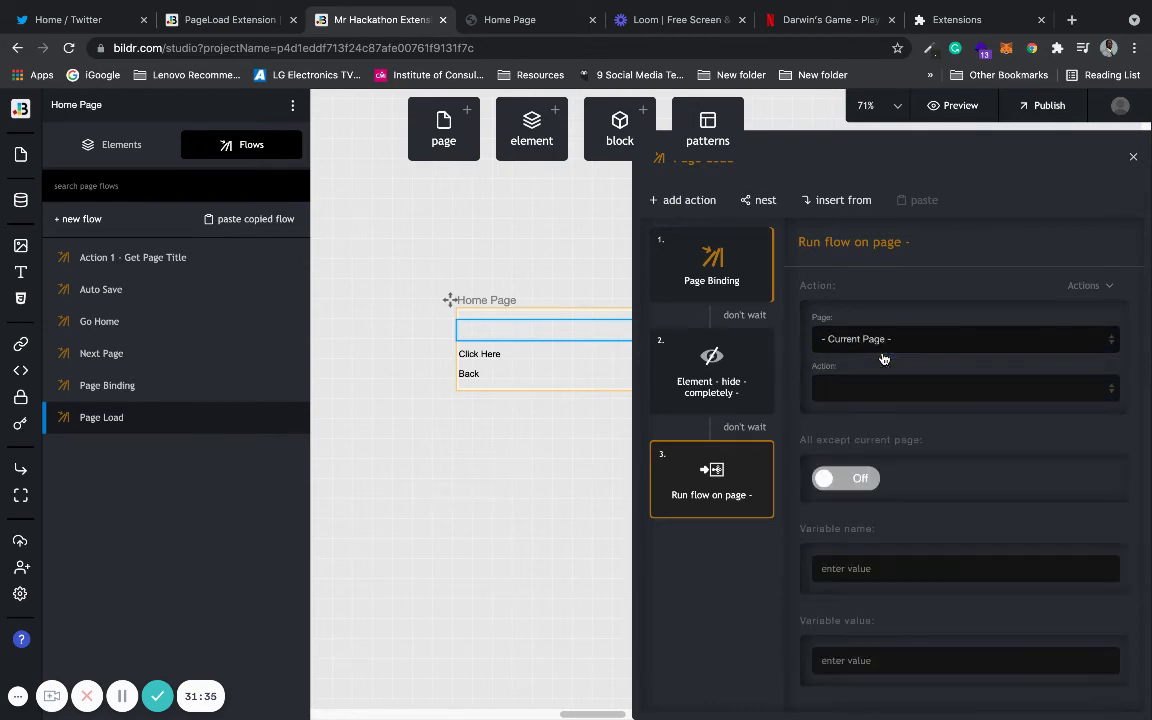
pyautogui.click(883, 390)
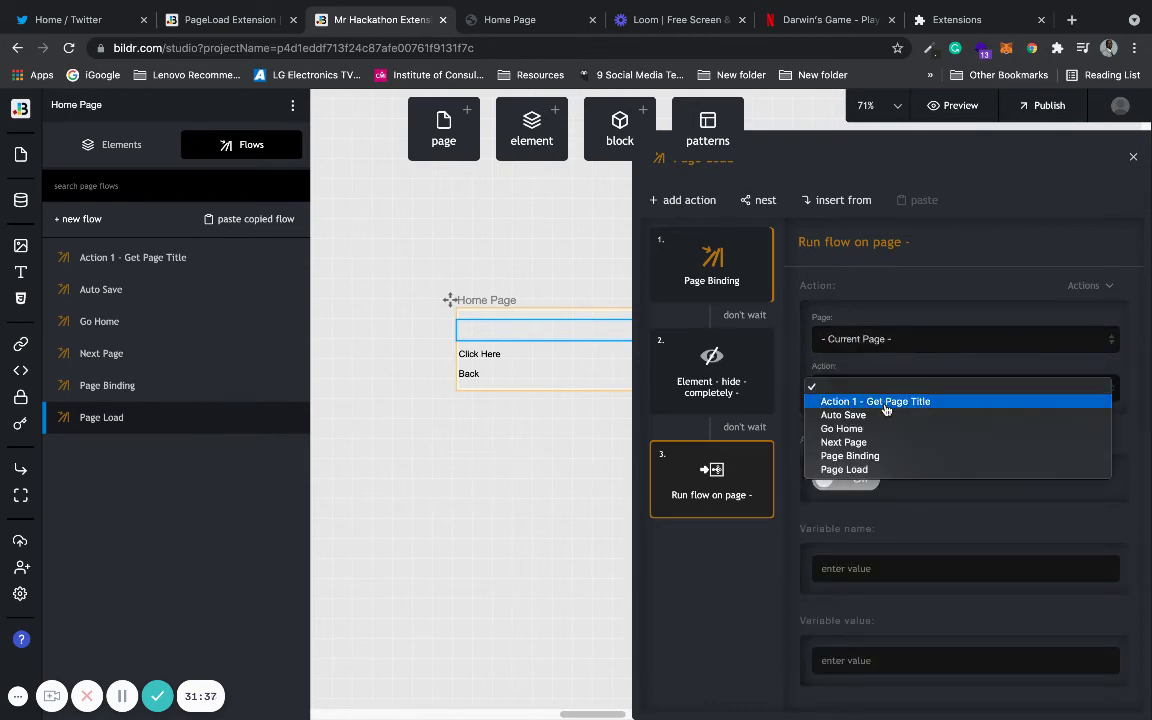
pyautogui.click(885, 405)
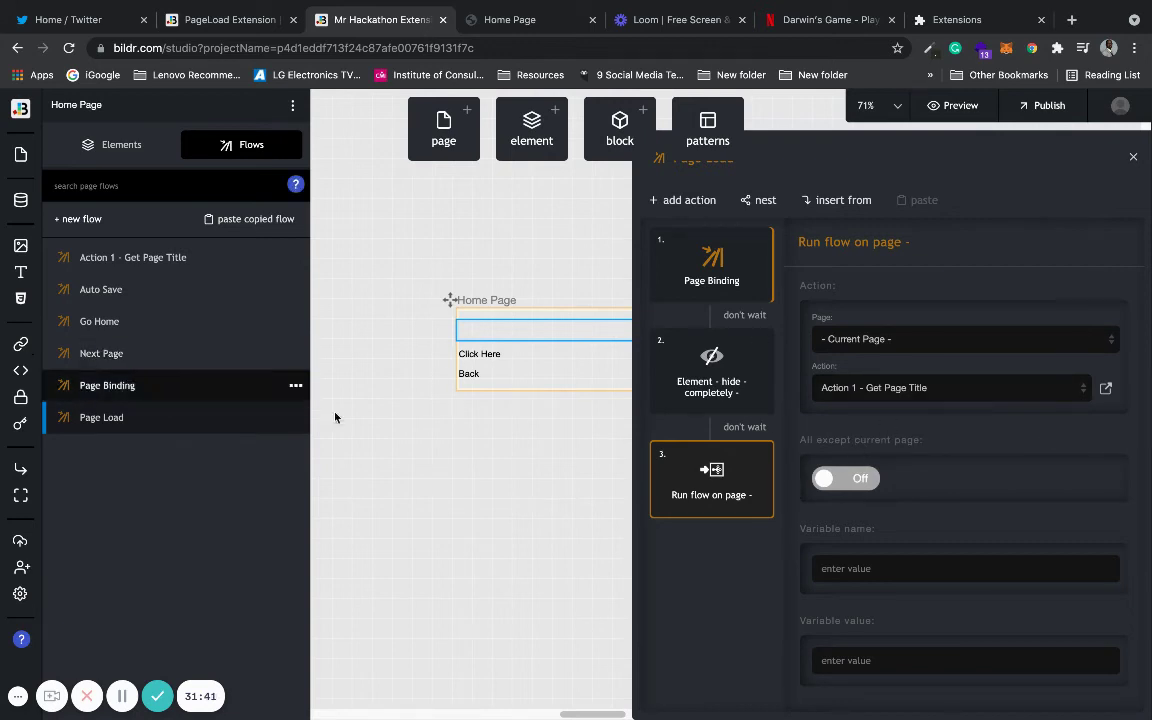
pyautogui.click(116, 260)
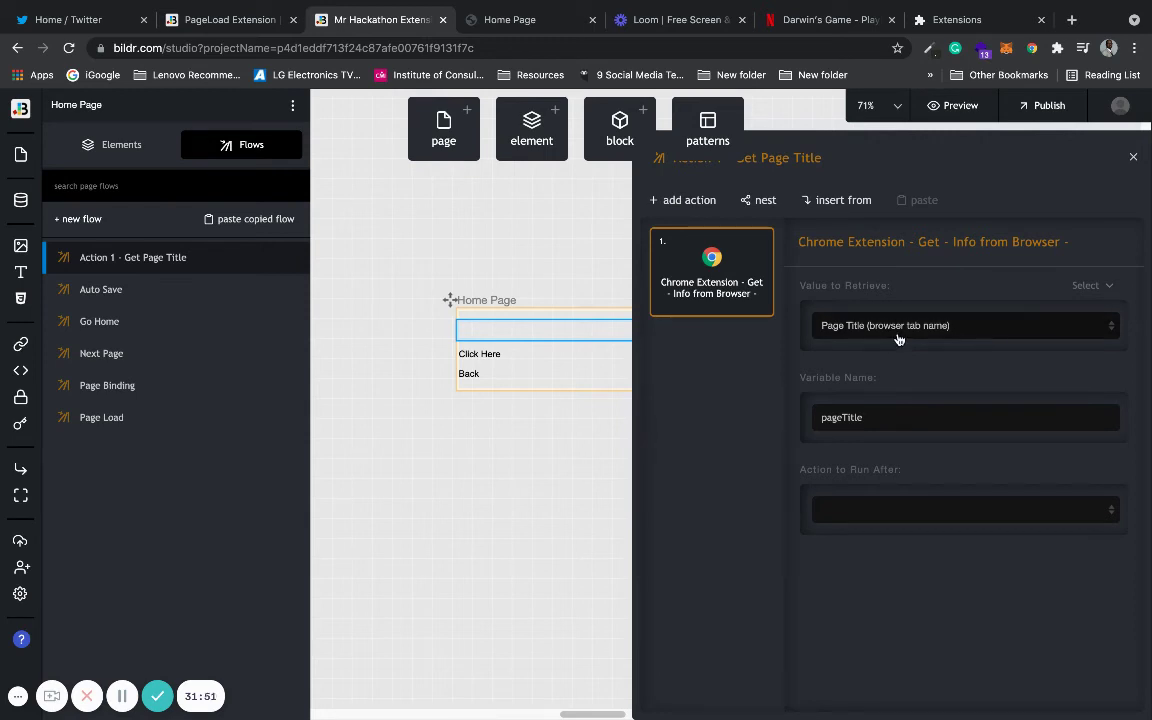
pyautogui.click(563, 414)
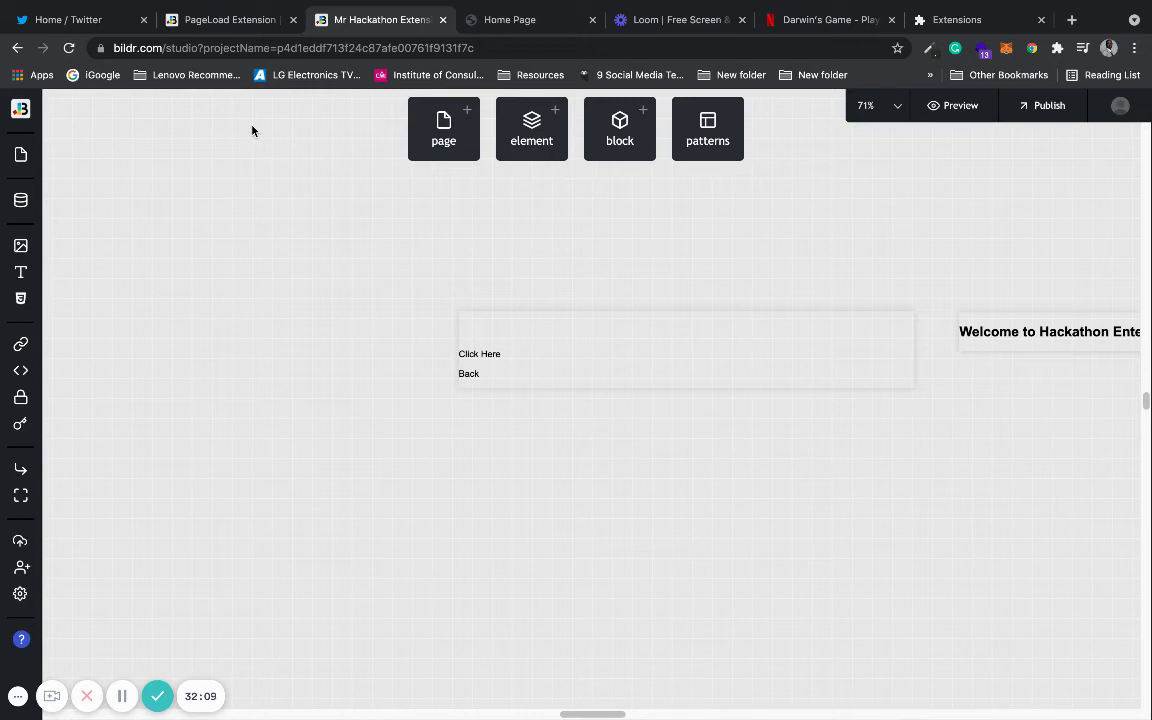
# - Replace the old Twitter tab with a fresh one, test the extension panel on twitter.com, and close the tab
pyautogui.click(143, 20)
pyautogui.click(922, 21)
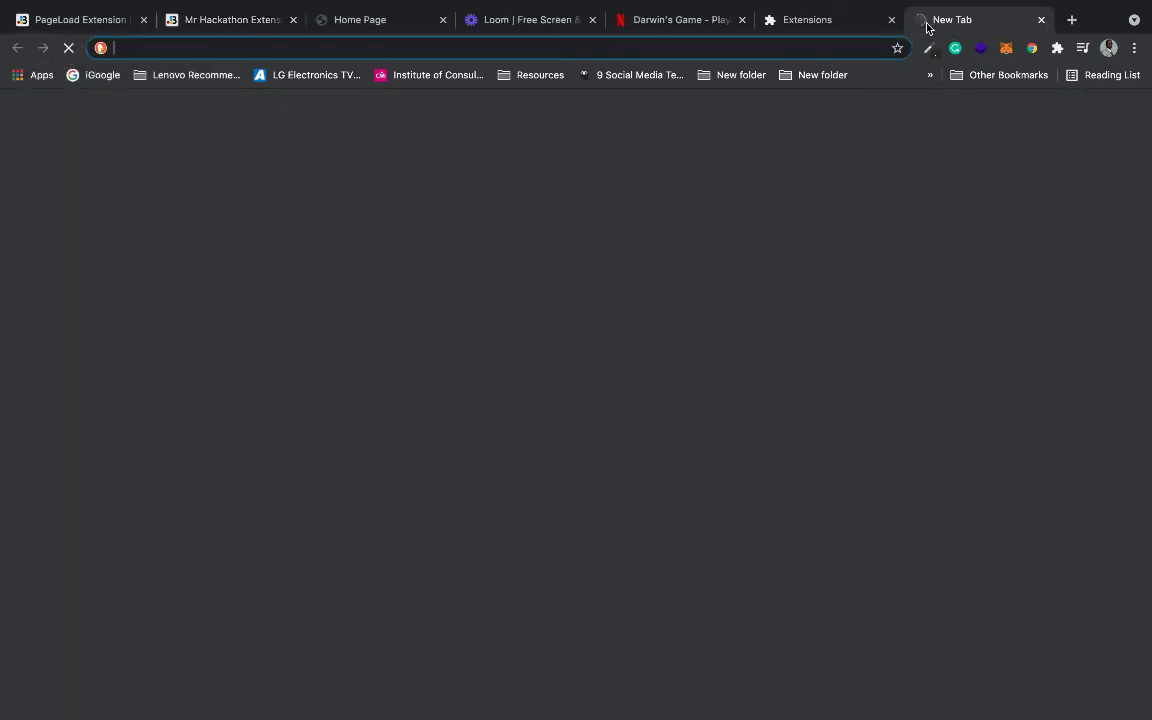
pyautogui.write('tw')
pyautogui.press('Return')
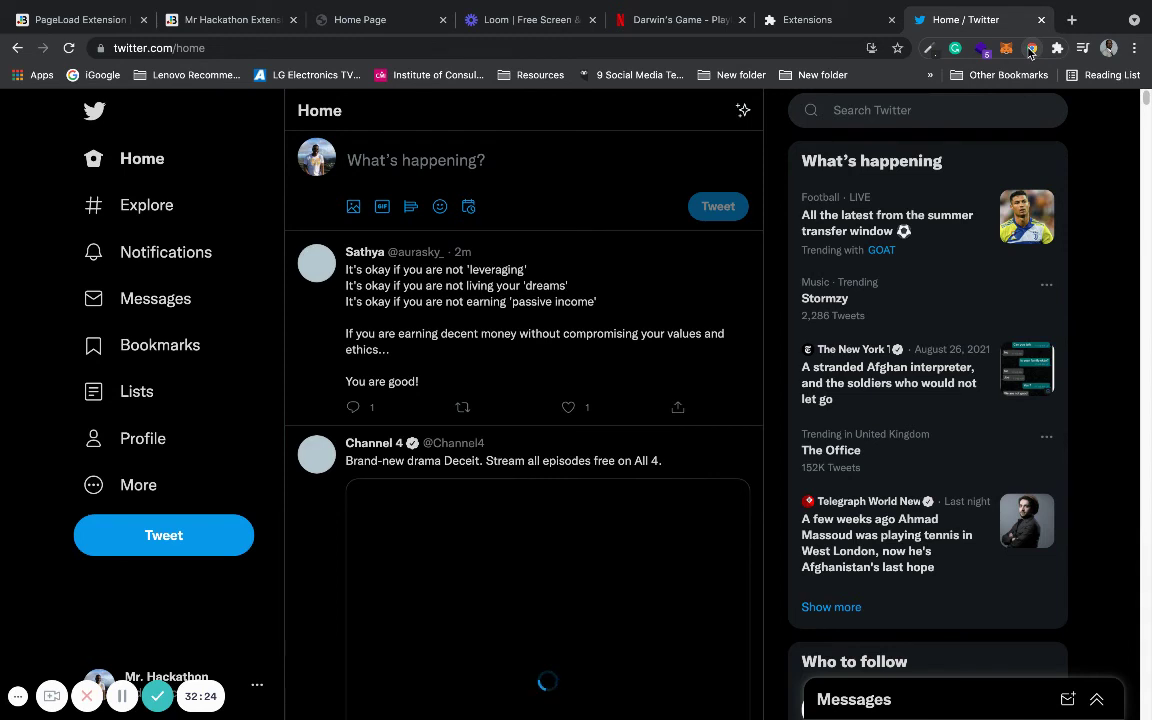
pyautogui.click(1030, 48)
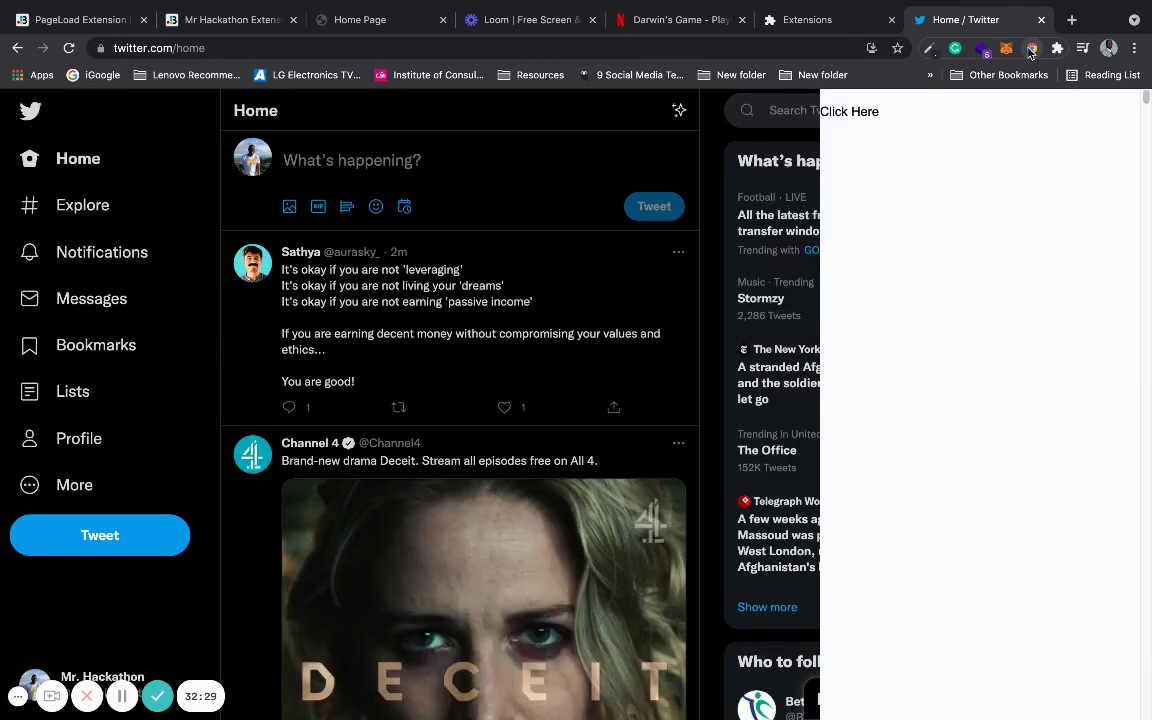
pyautogui.click(1045, 20)
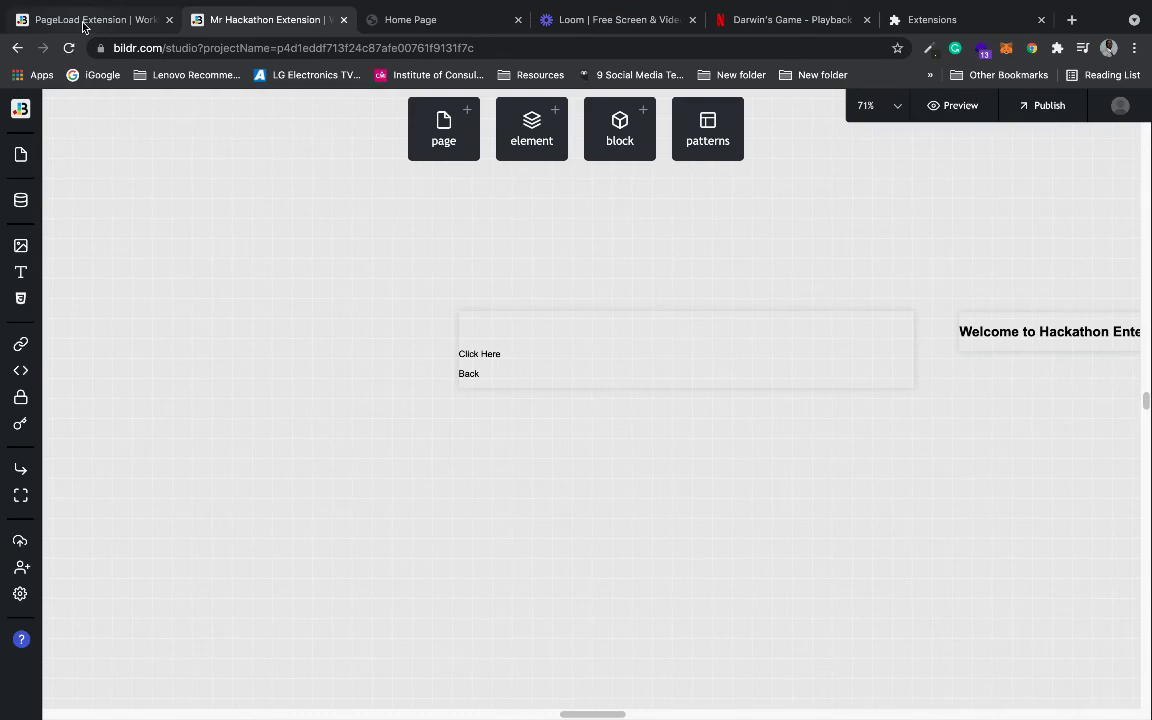
# - Publish the Mr Hackathon Extension project from Development to Production
pyautogui.click(83, 22)
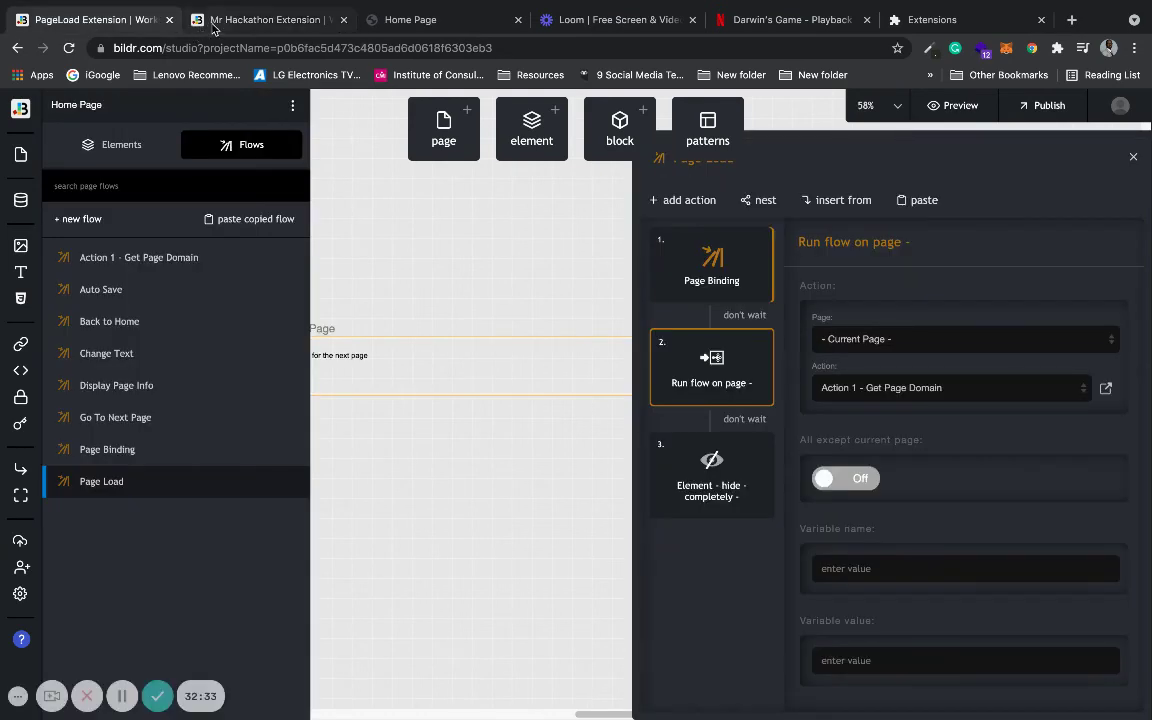
pyautogui.click(272, 22)
pyautogui.click(1030, 105)
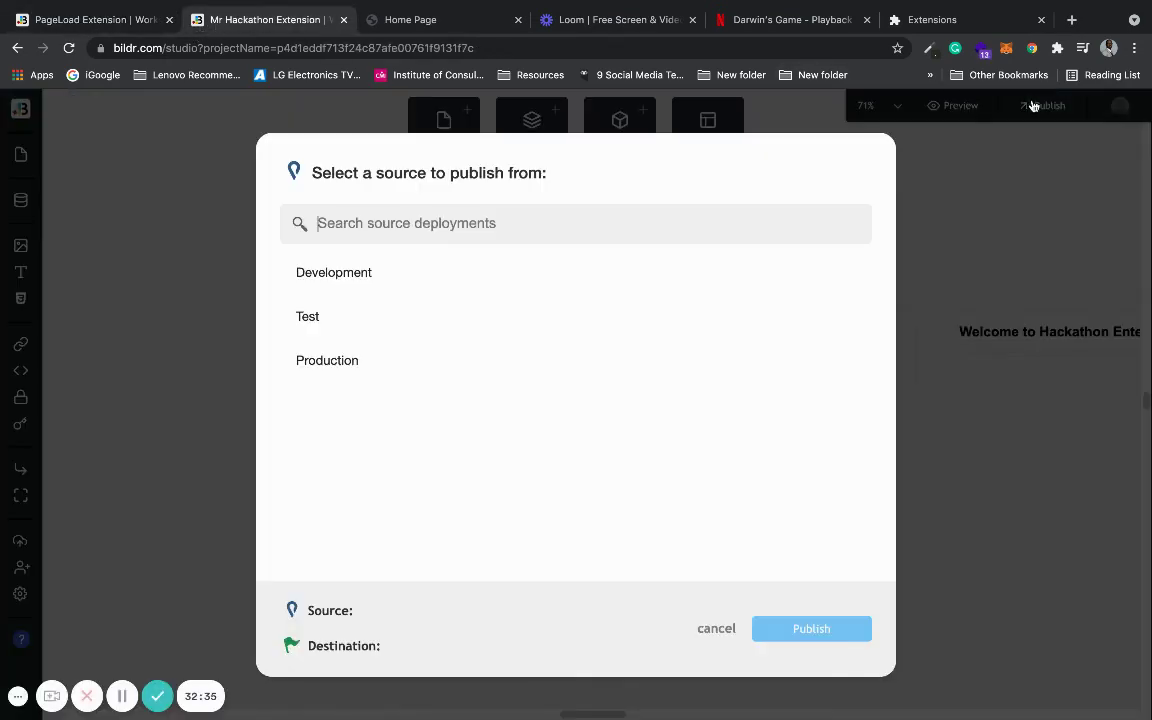
pyautogui.click(487, 269)
pyautogui.click(470, 310)
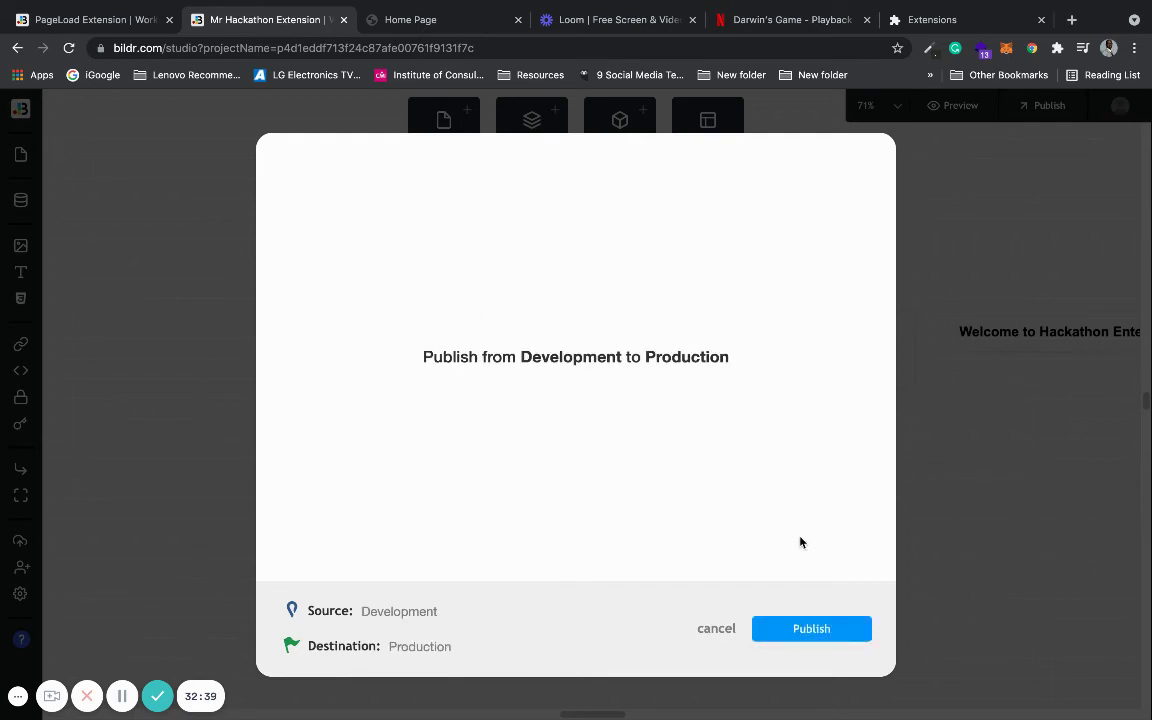
pyautogui.click(812, 628)
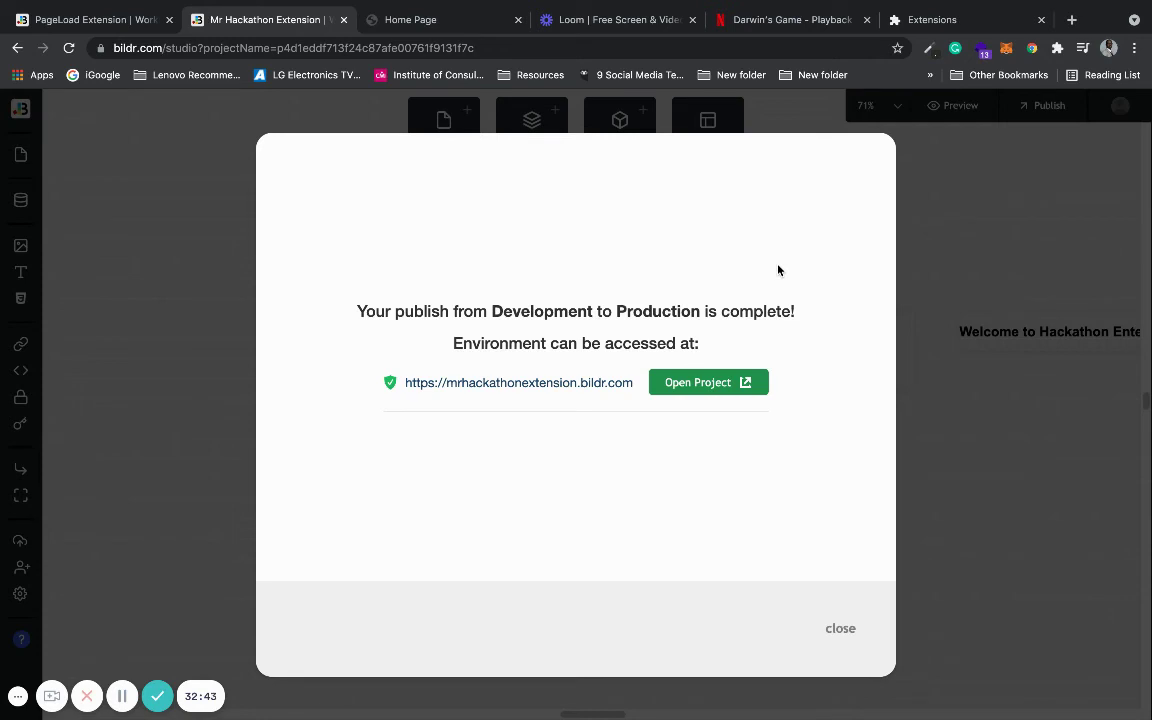
# - Retest the published extension on twitter.com in a new tab and return to the Mr Hackathon Extension project
pyautogui.click(1071, 20)
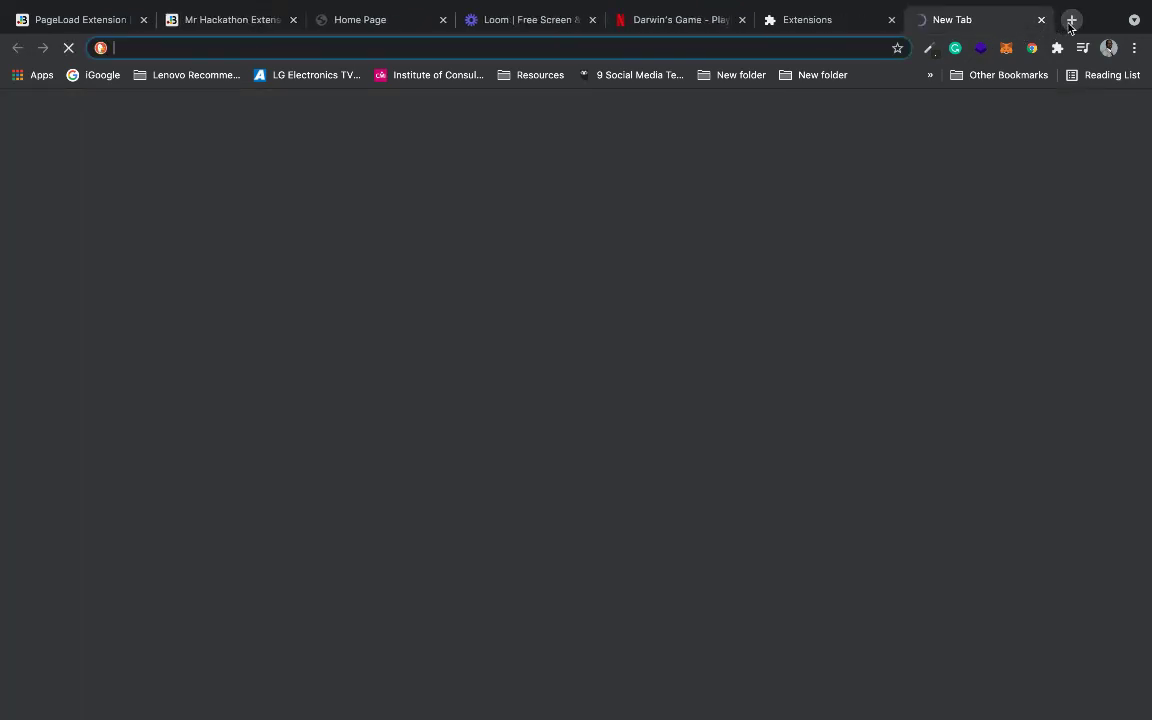
pyautogui.write('tw')
pyautogui.press('Return')
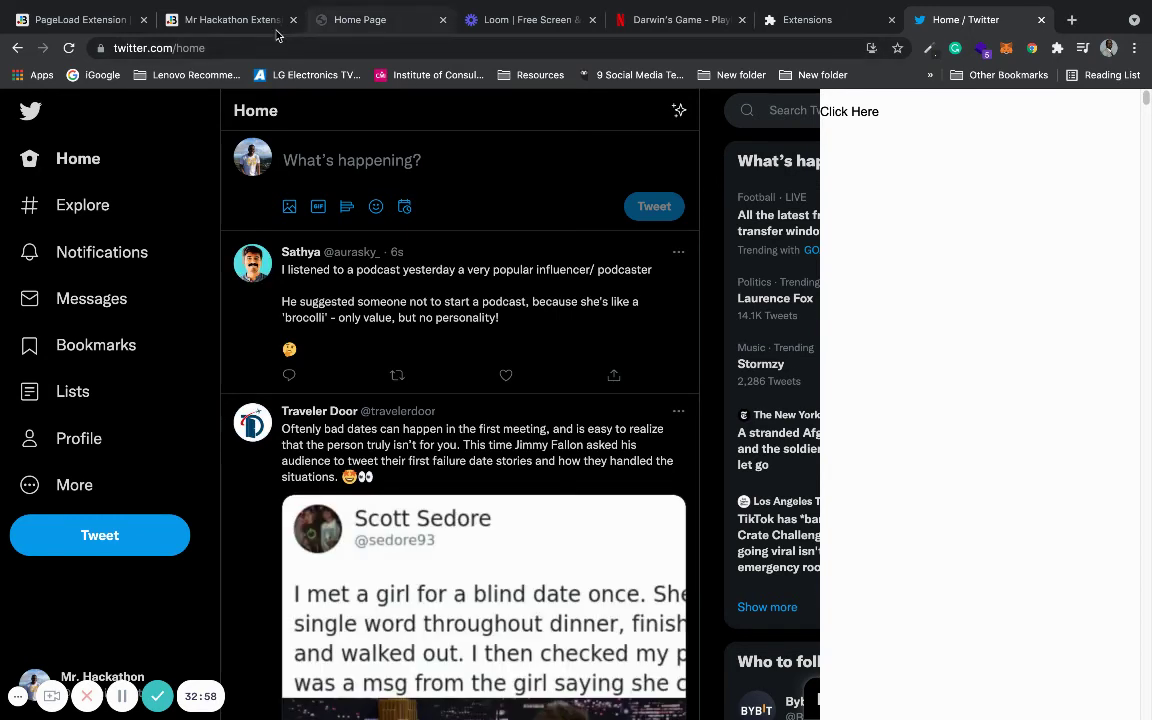
pyautogui.click(217, 20)
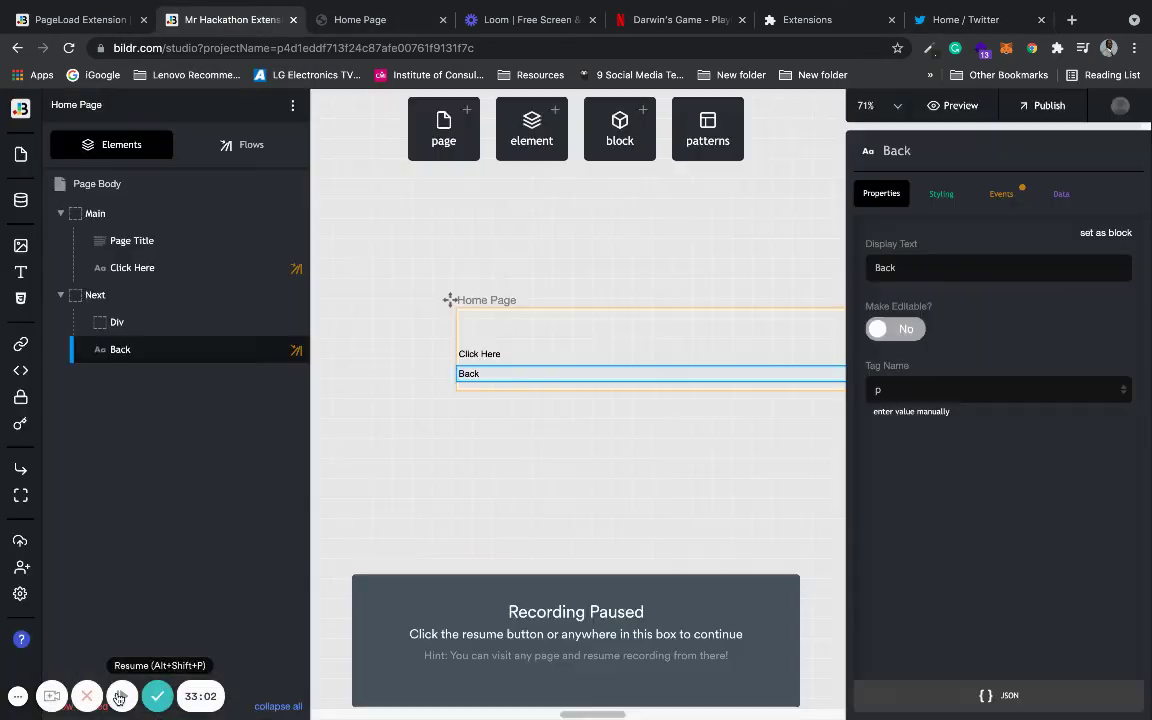
# - Create a new flow named Display Info on the Home Page
pyautogui.click(121, 696)
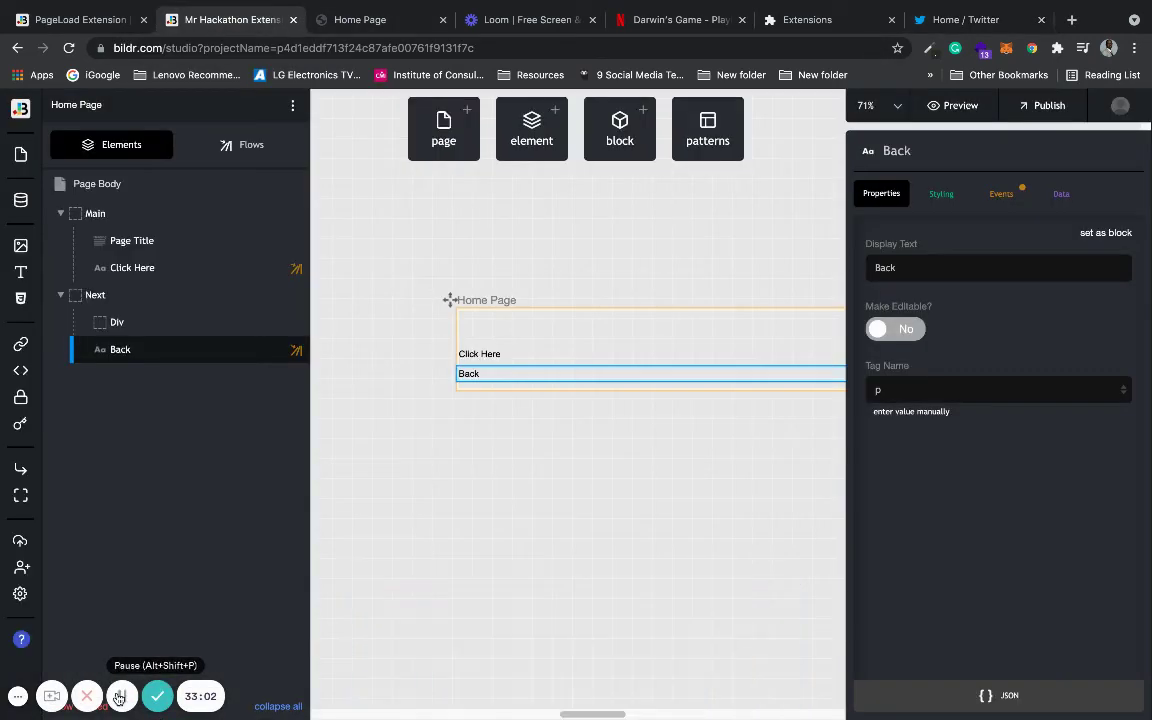
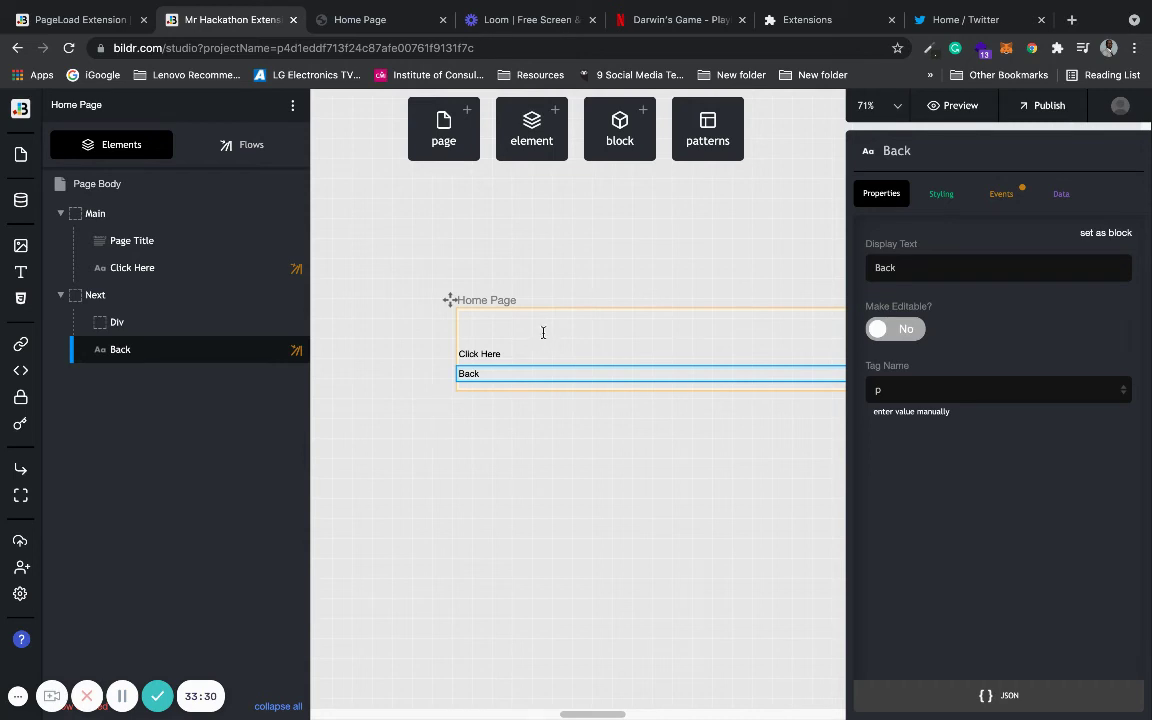
pyautogui.click(543, 331)
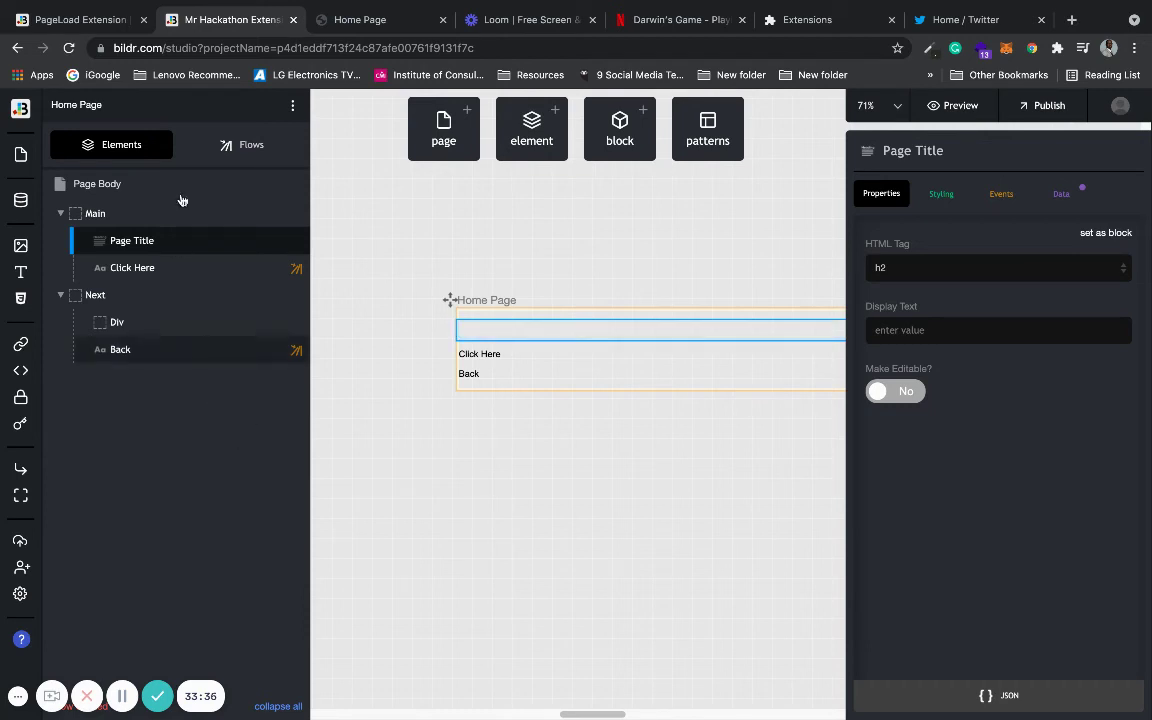
pyautogui.click(239, 154)
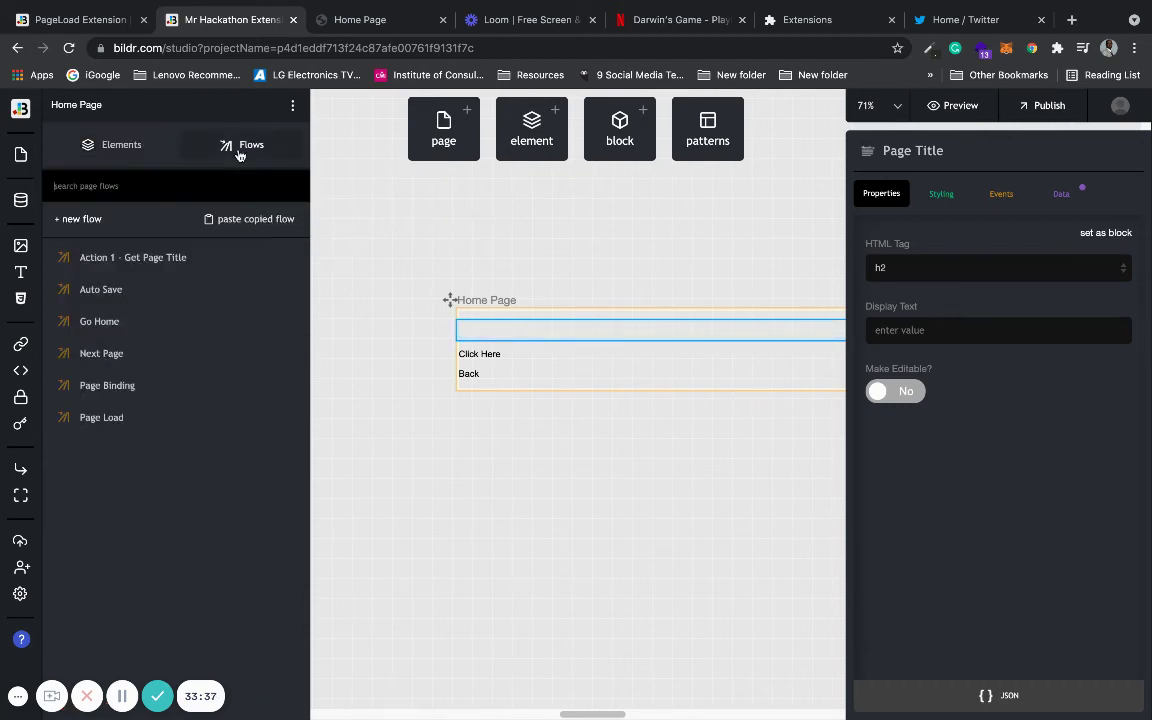
pyautogui.click(100, 229)
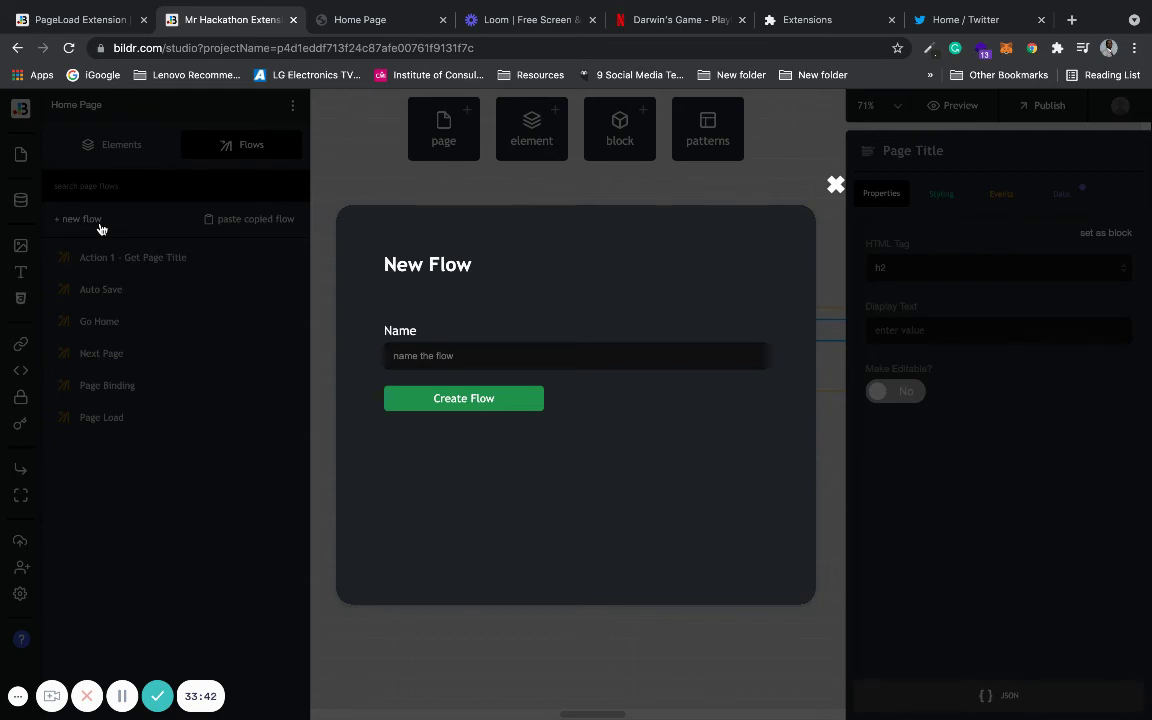
pyautogui.write('Display Info')
pyautogui.click(412, 401)
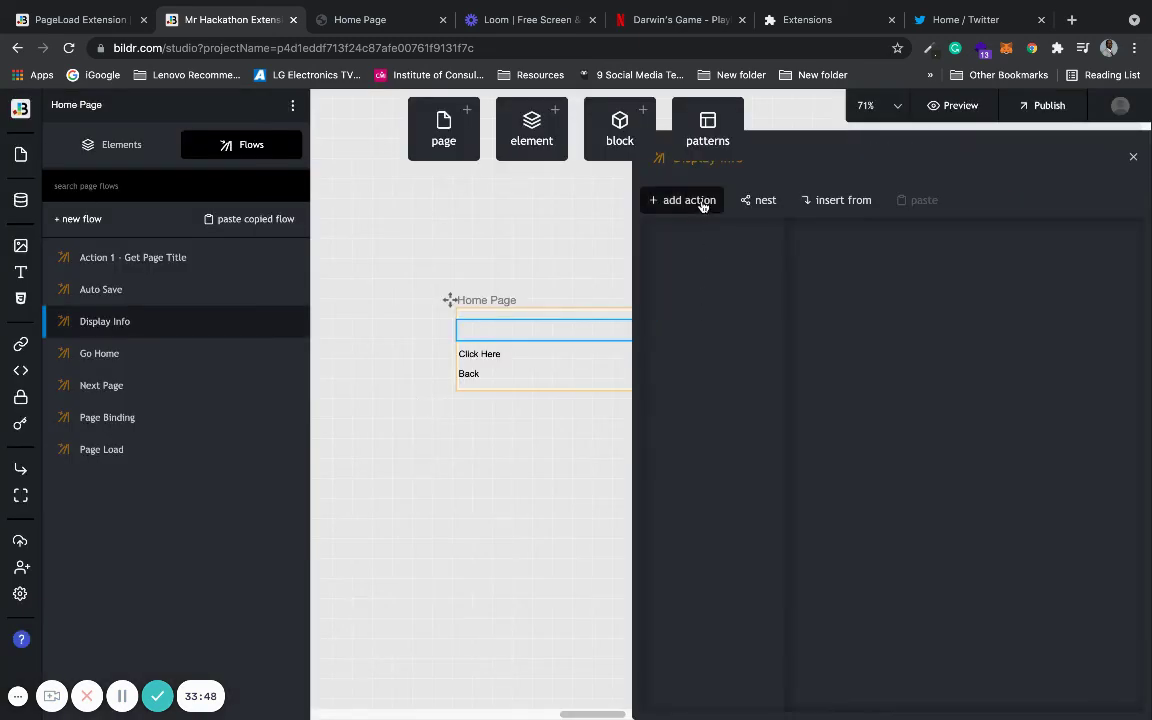
# - Add an Element - set value action to Display Info, targeting the Page Title element with the value pageTitle
pyautogui.click(703, 205)
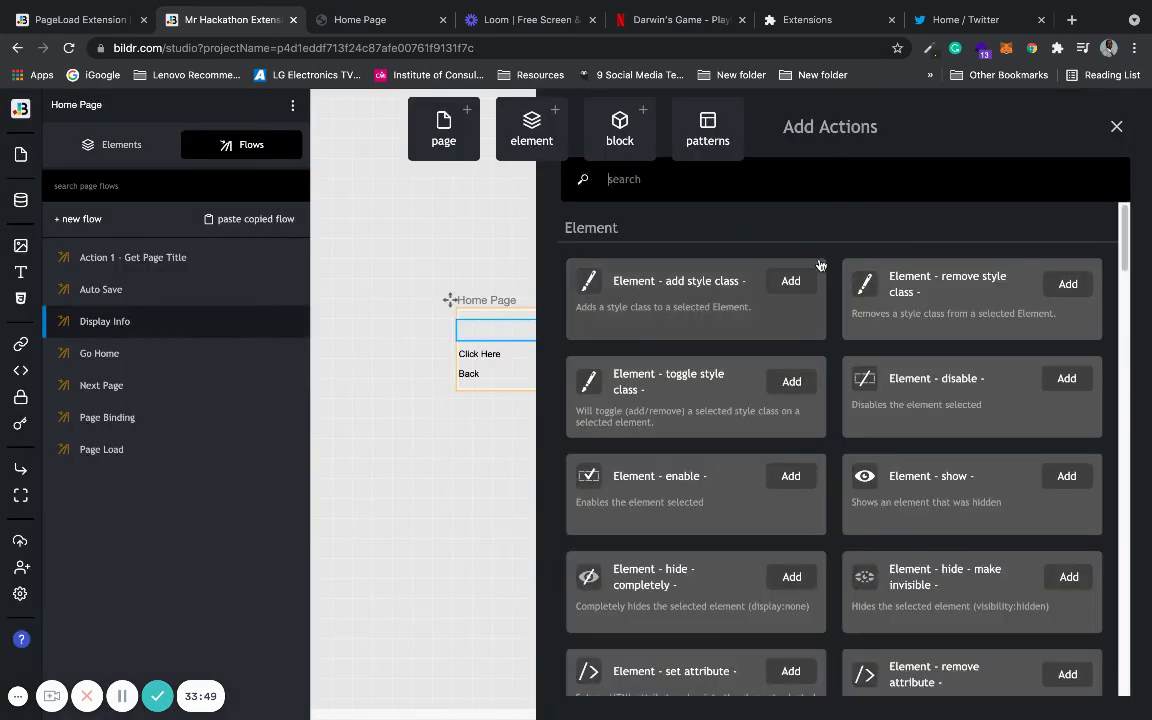
pyautogui.write('set')
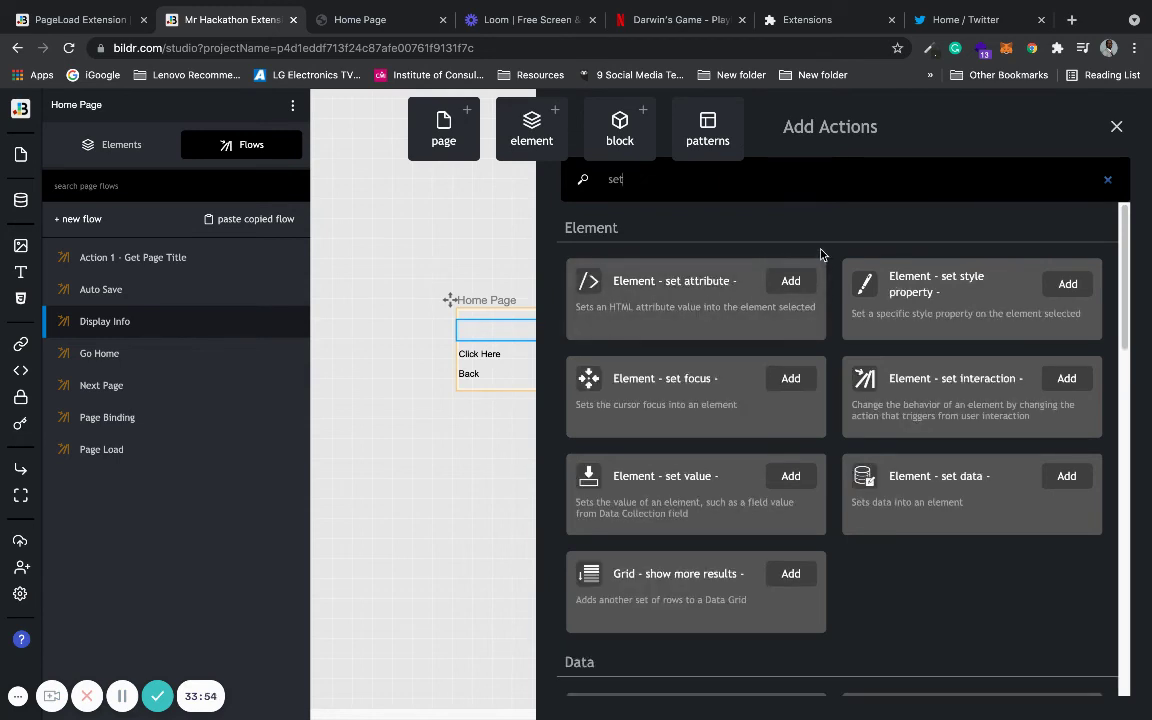
pyautogui.click(790, 476)
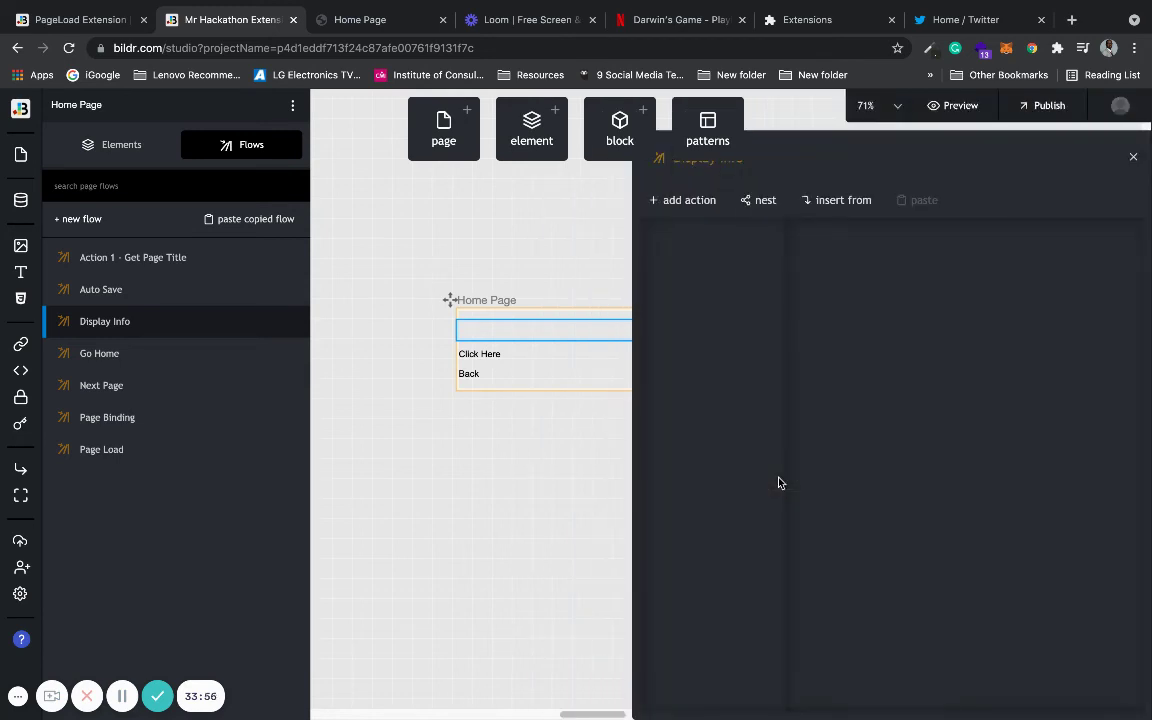
pyautogui.click(849, 330)
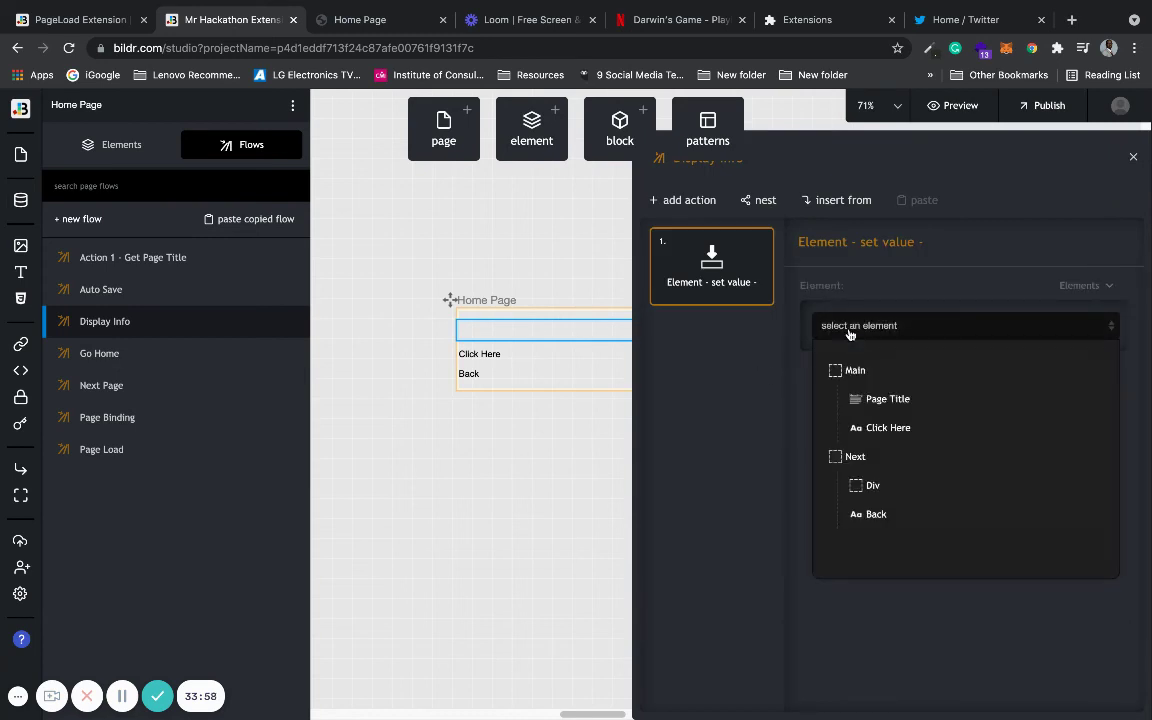
pyautogui.click(887, 400)
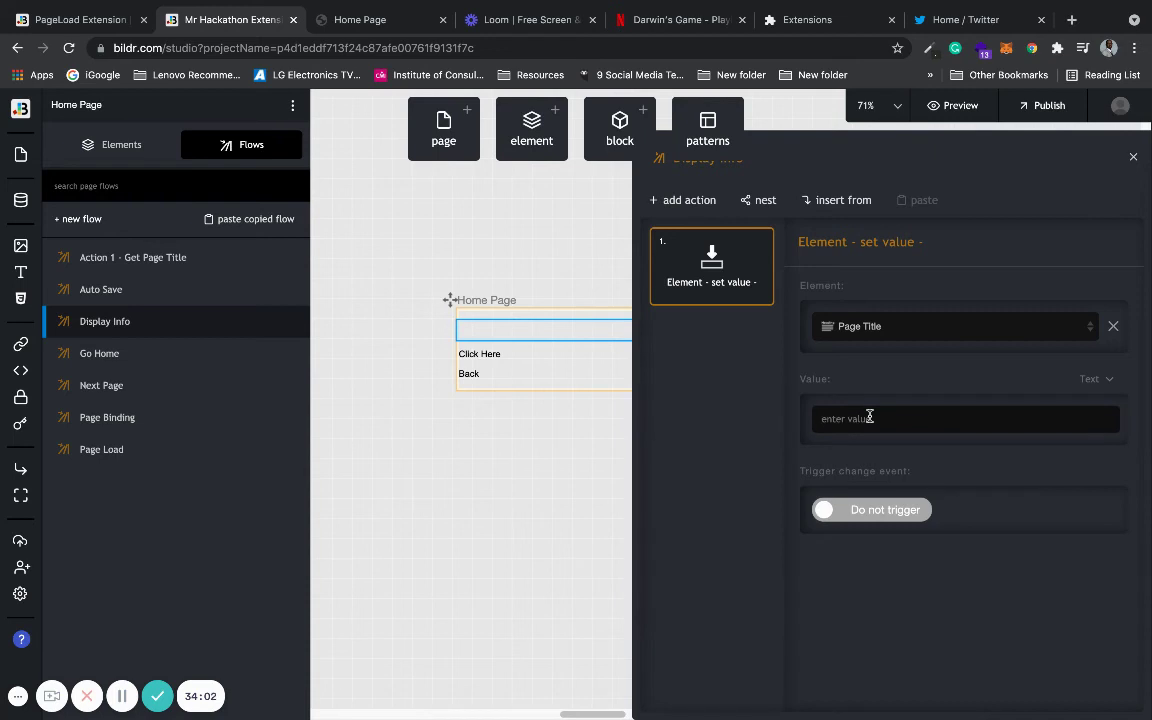
pyautogui.write('pageTitle')
pyautogui.click(547, 469)
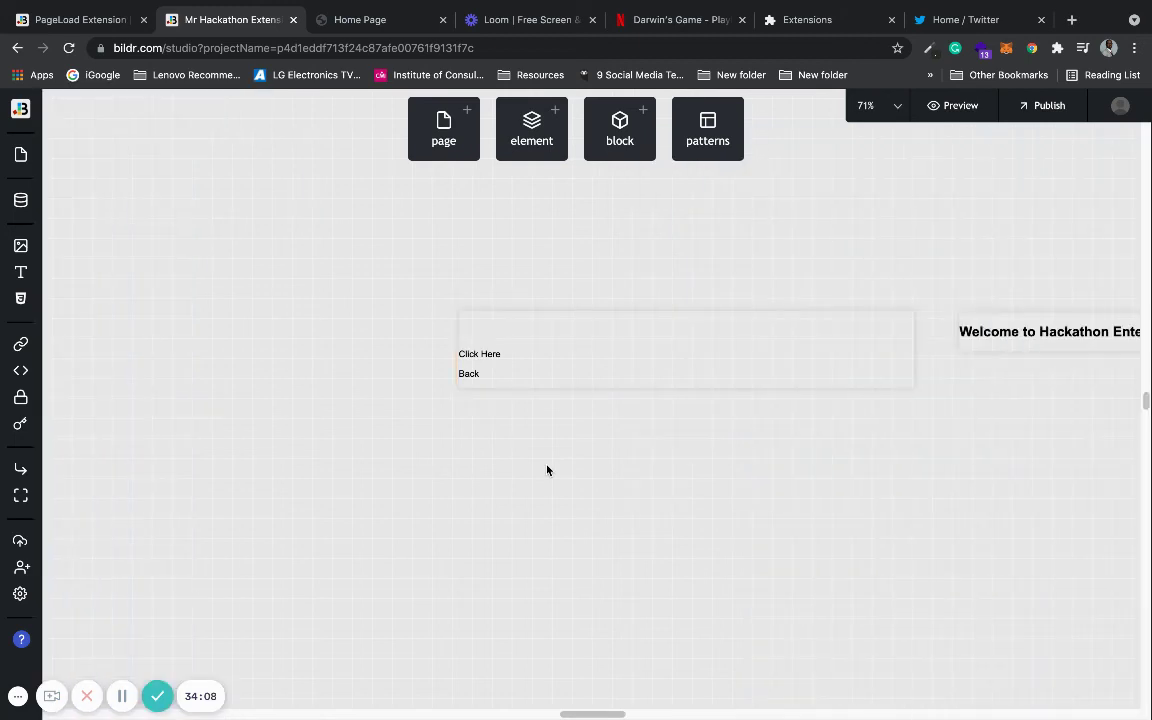
# - Review Page Load's Run flow on page action and the settings of the Action 1 - Get Page Title flow
pyautogui.click(548, 322)
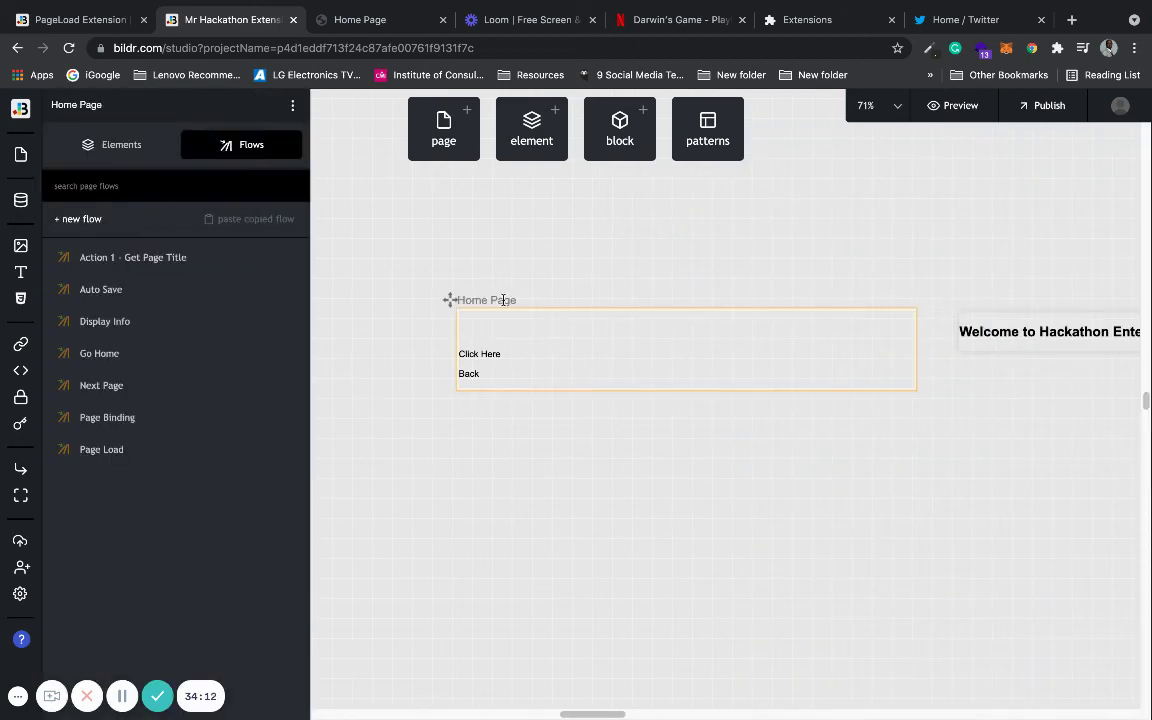
pyautogui.click(160, 456)
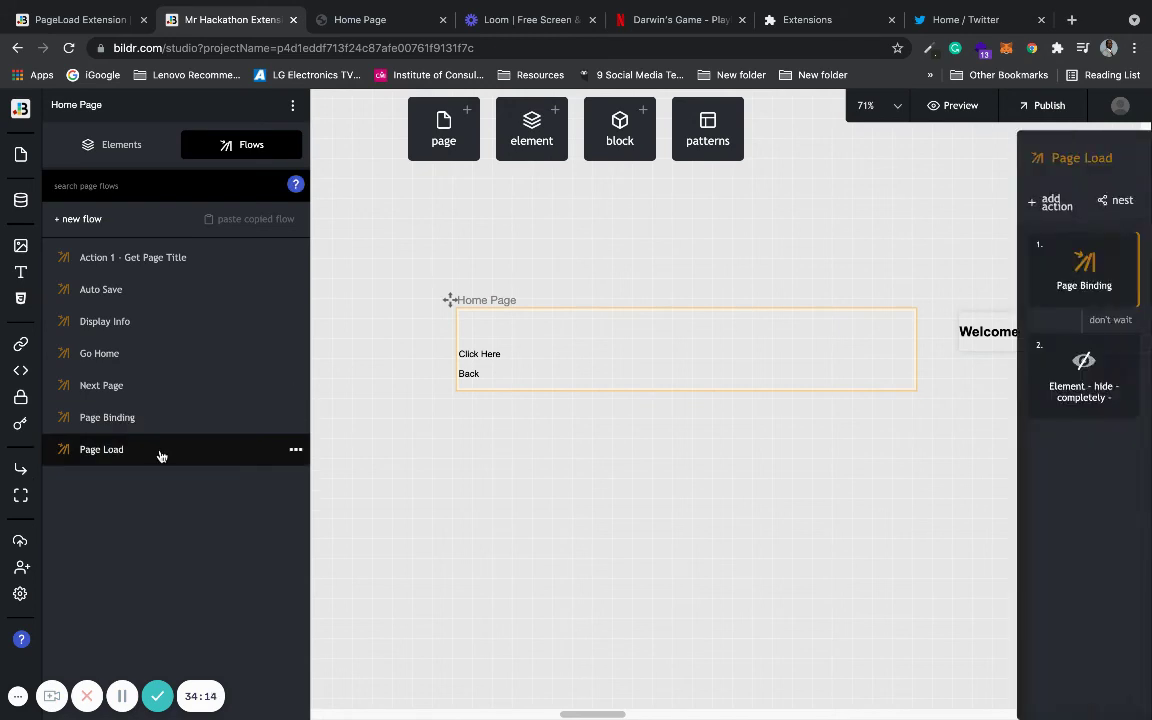
pyautogui.click(675, 484)
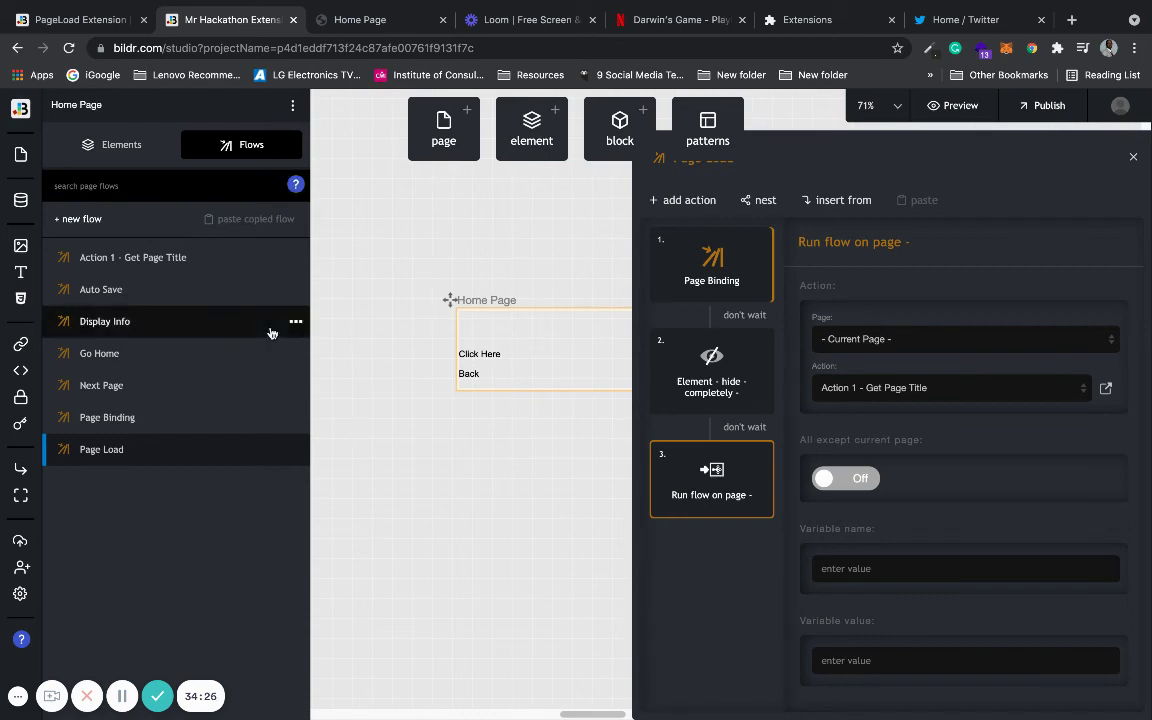
pyautogui.click(159, 261)
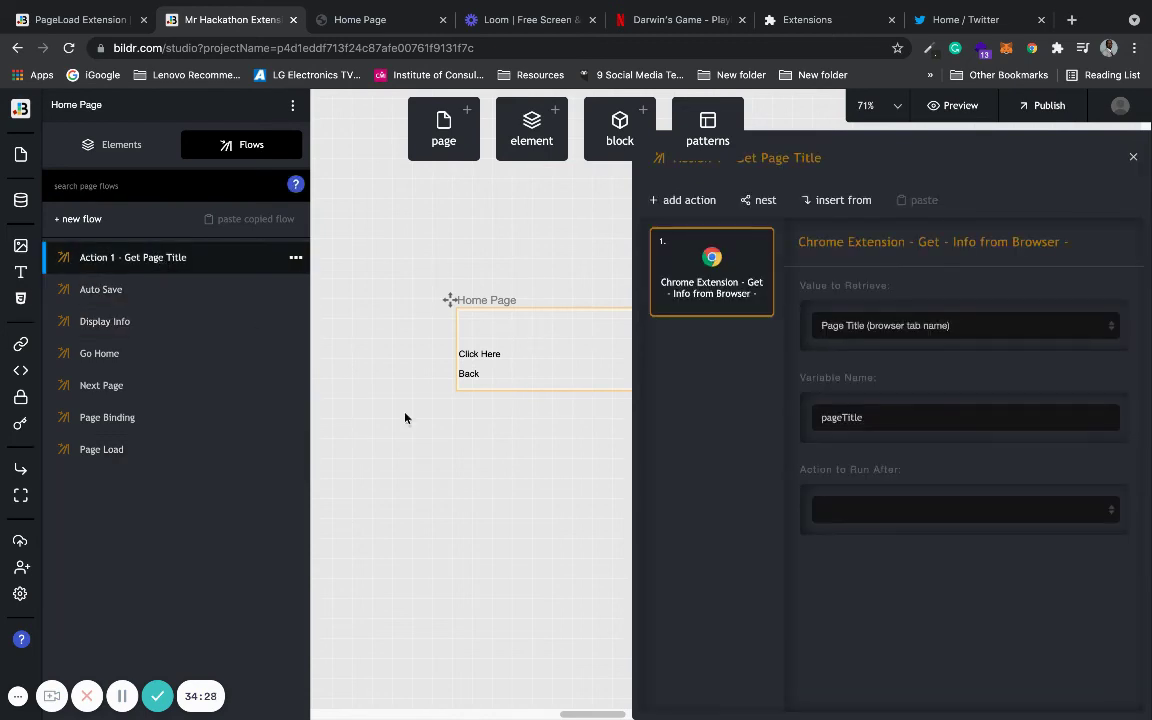
pyautogui.moveTo(712, 309)
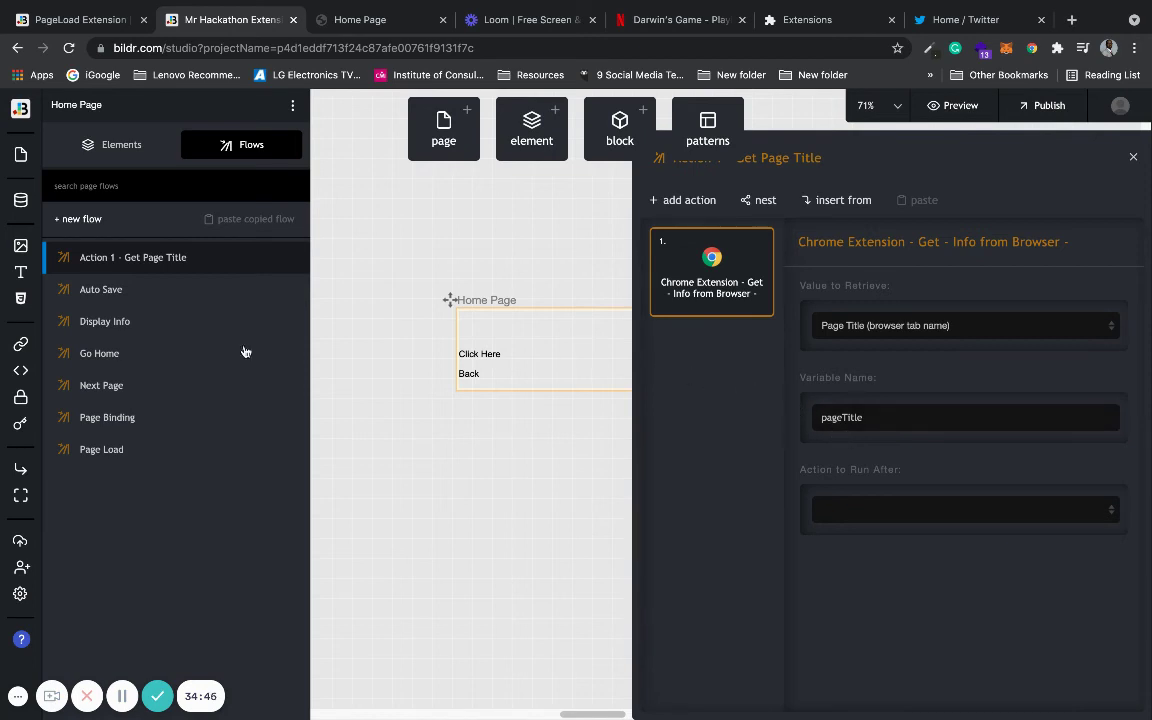
# - Change the Display Info action's value source to From Variable, using the pageTitle variable on Current Page
pyautogui.click(200, 325)
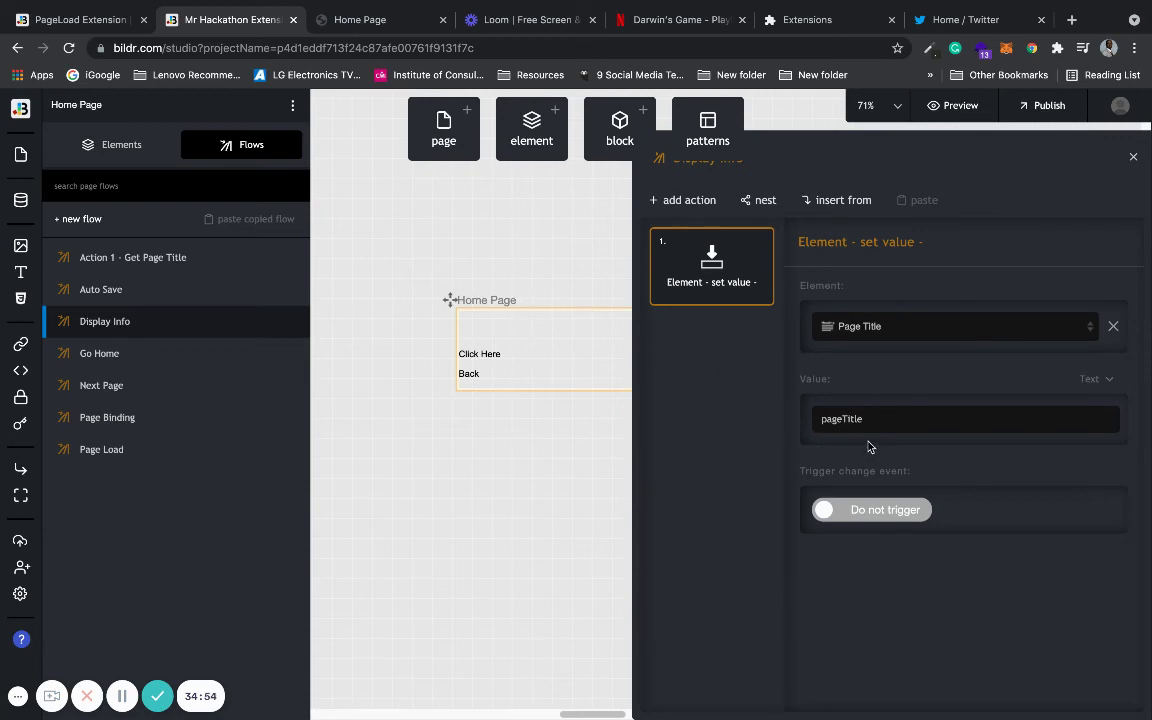
pyautogui.click(1092, 379)
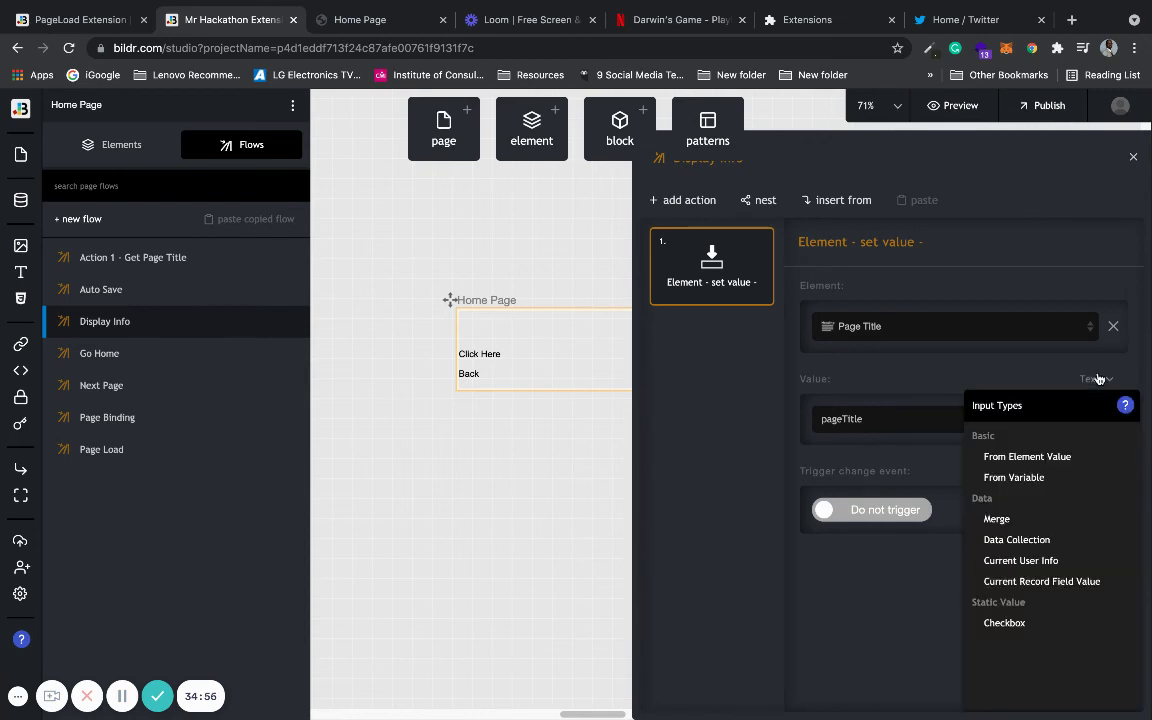
pyautogui.click(1020, 478)
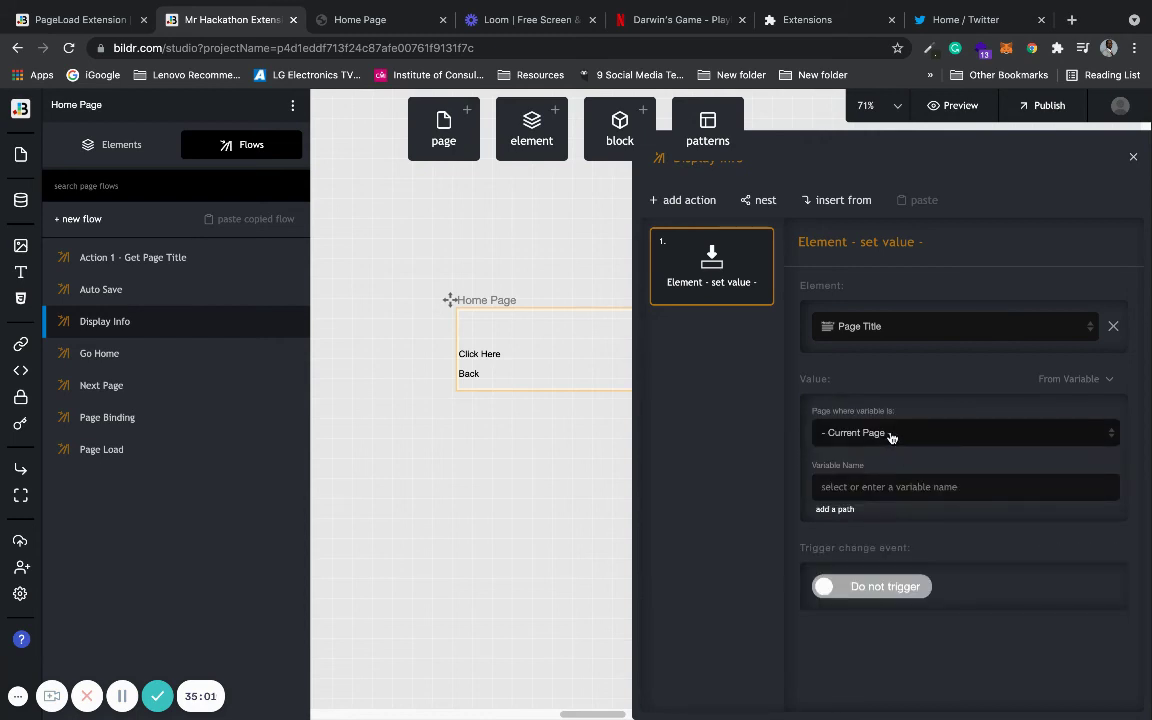
pyautogui.click(879, 486)
pyautogui.click(856, 515)
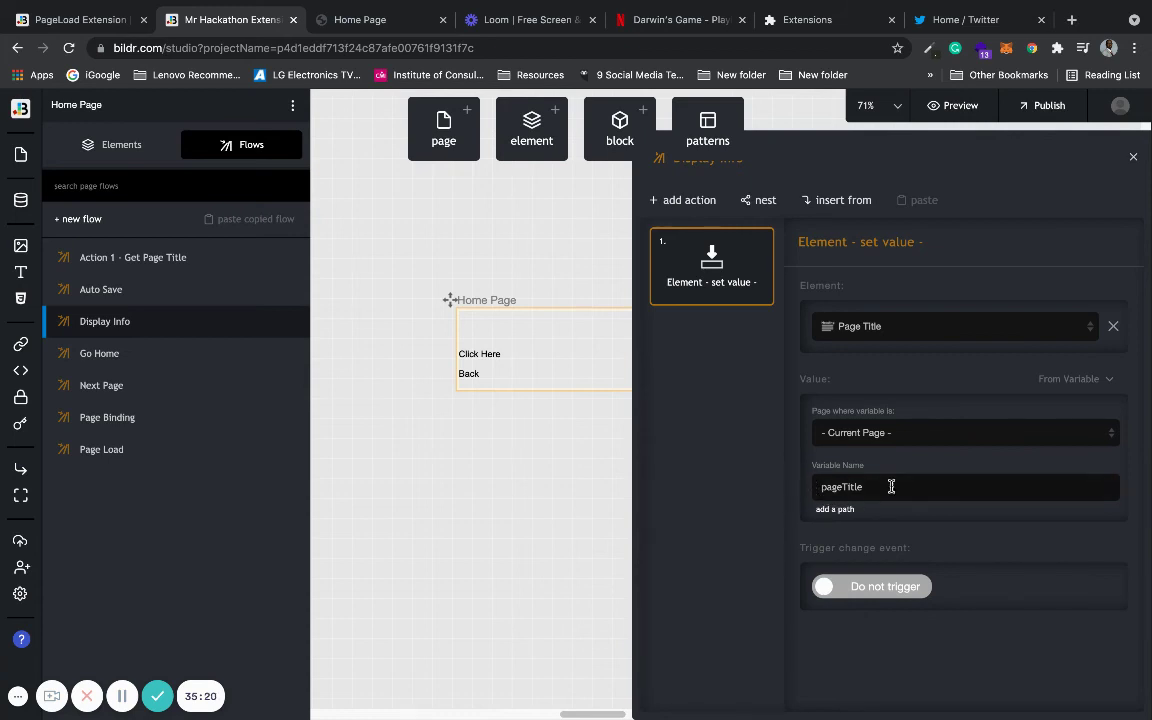
pyautogui.click(509, 446)
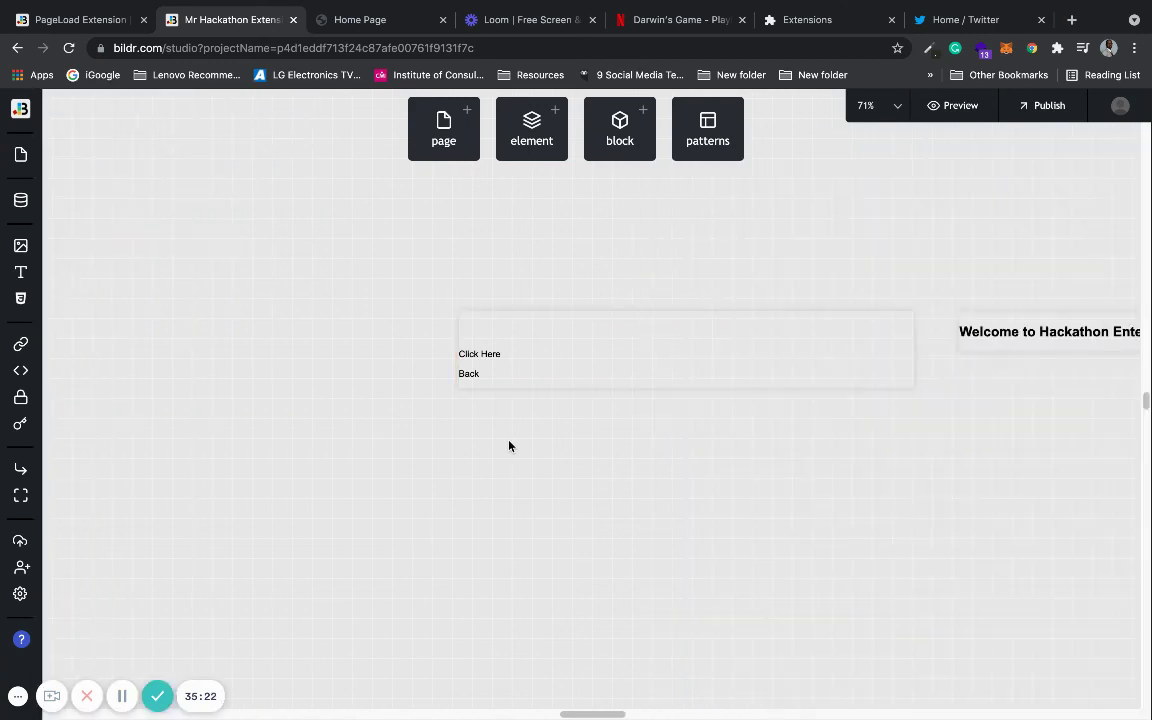
# - Publish the updated project from Development to Production
pyautogui.click(1030, 105)
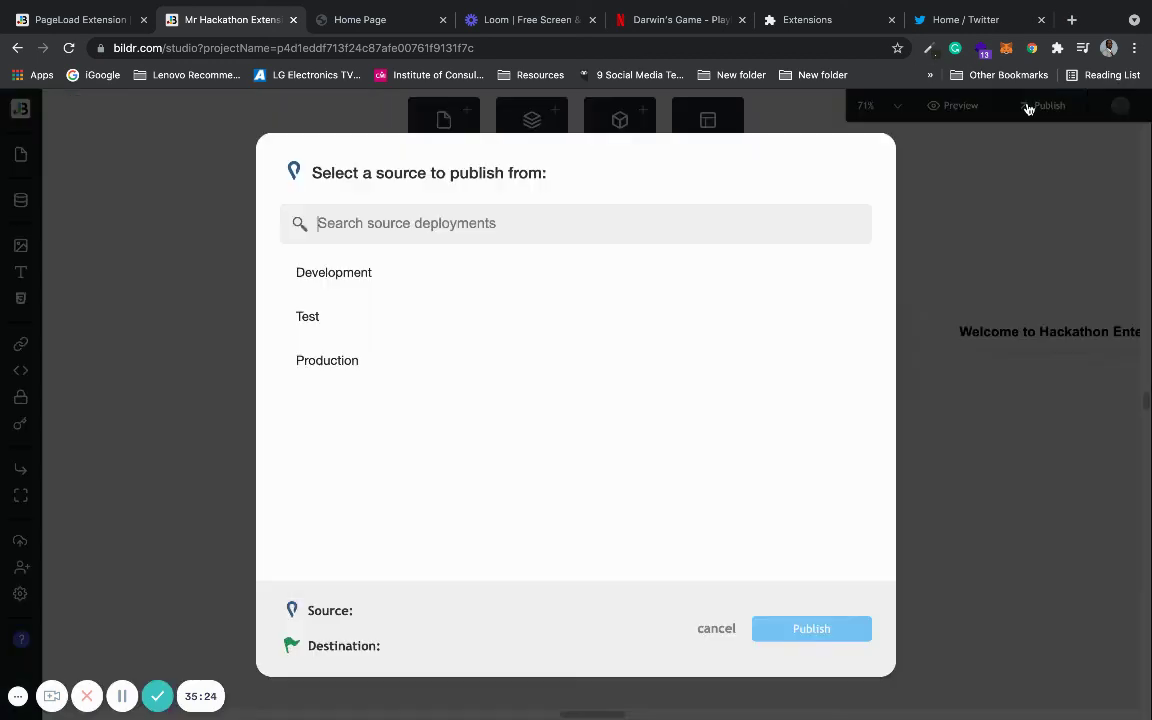
pyautogui.click(548, 286)
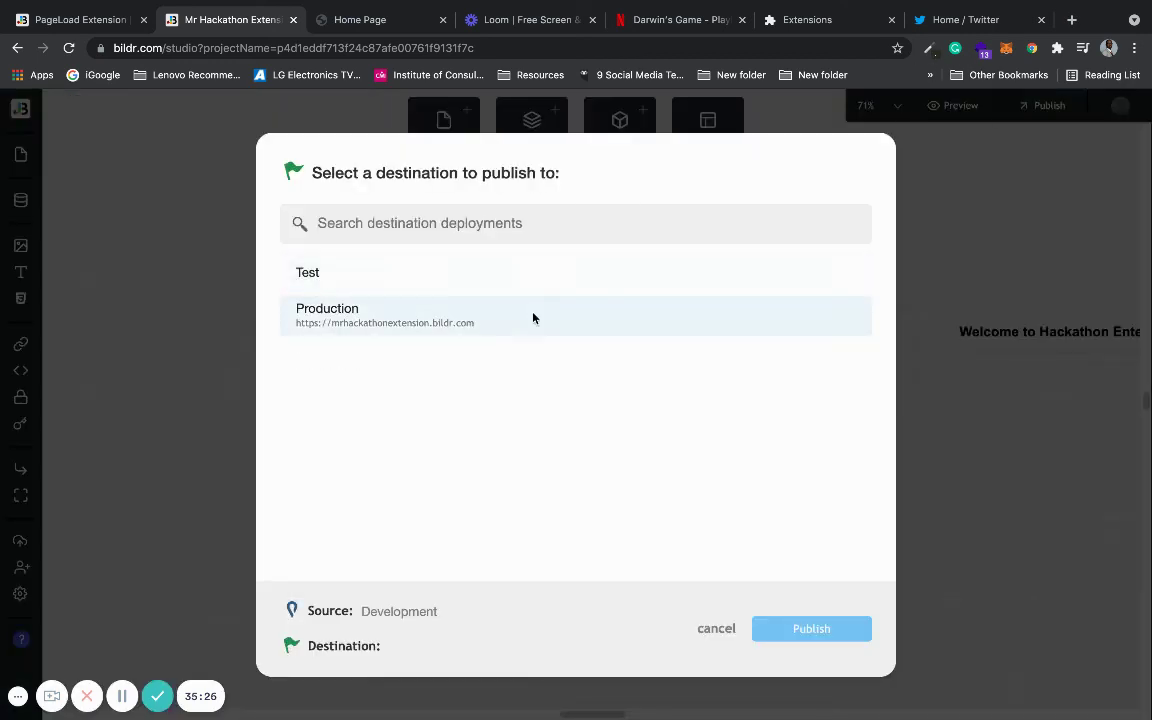
pyautogui.click(532, 319)
pyautogui.click(790, 624)
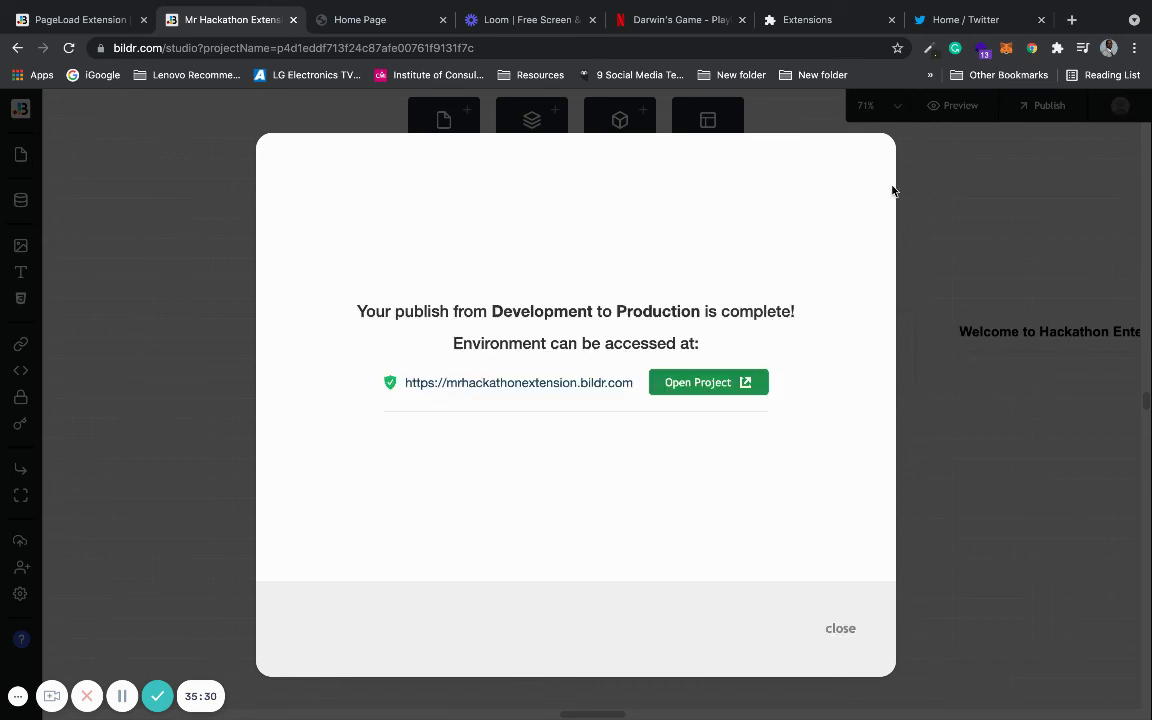
# - Reload the Twitter page, open the extension panel, and test going through Click Here and back
pyautogui.click(956, 22)
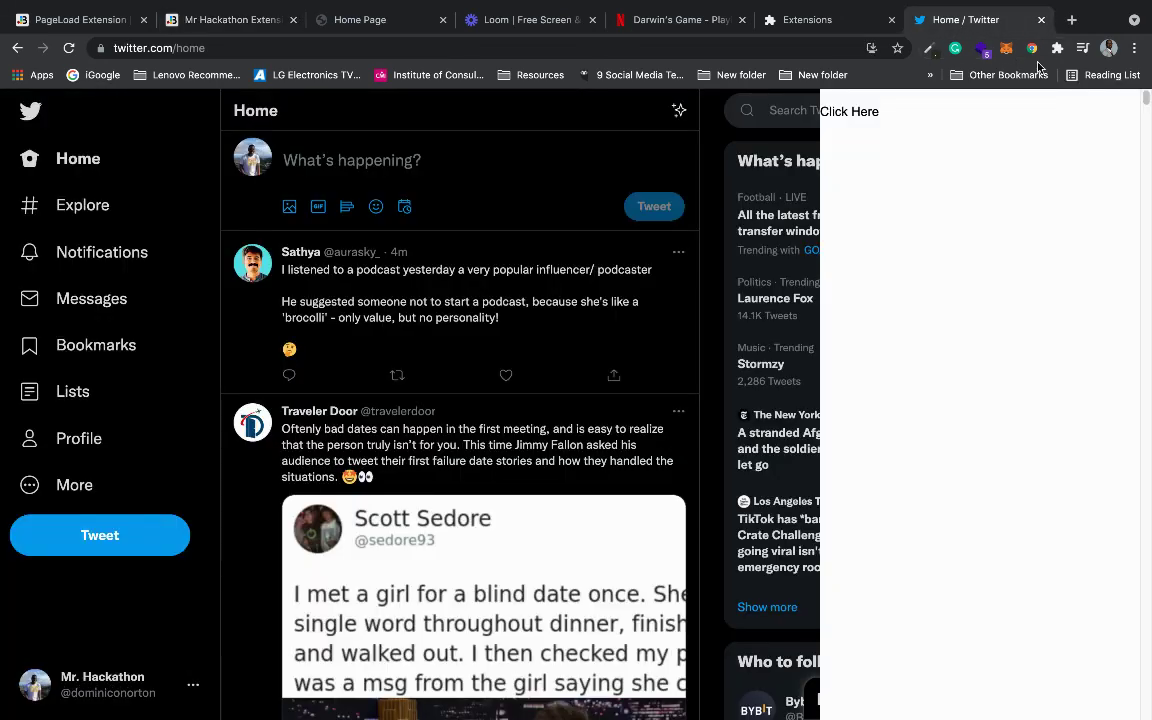
pyautogui.click(66, 48)
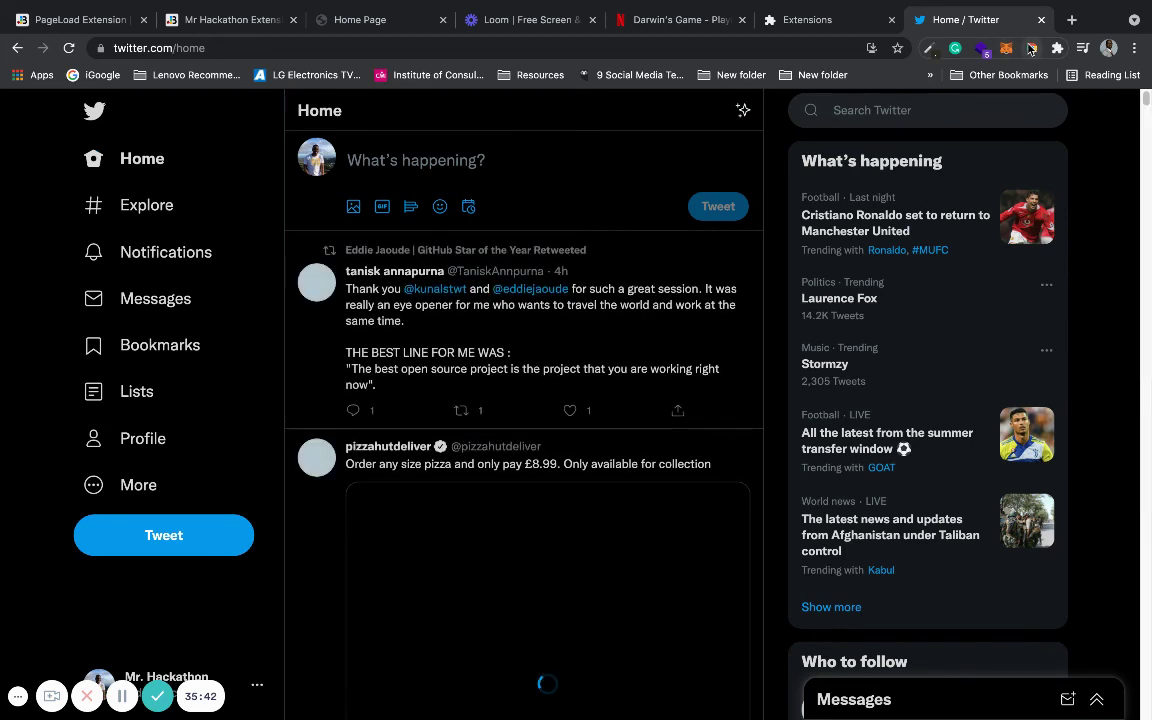
pyautogui.click(1031, 48)
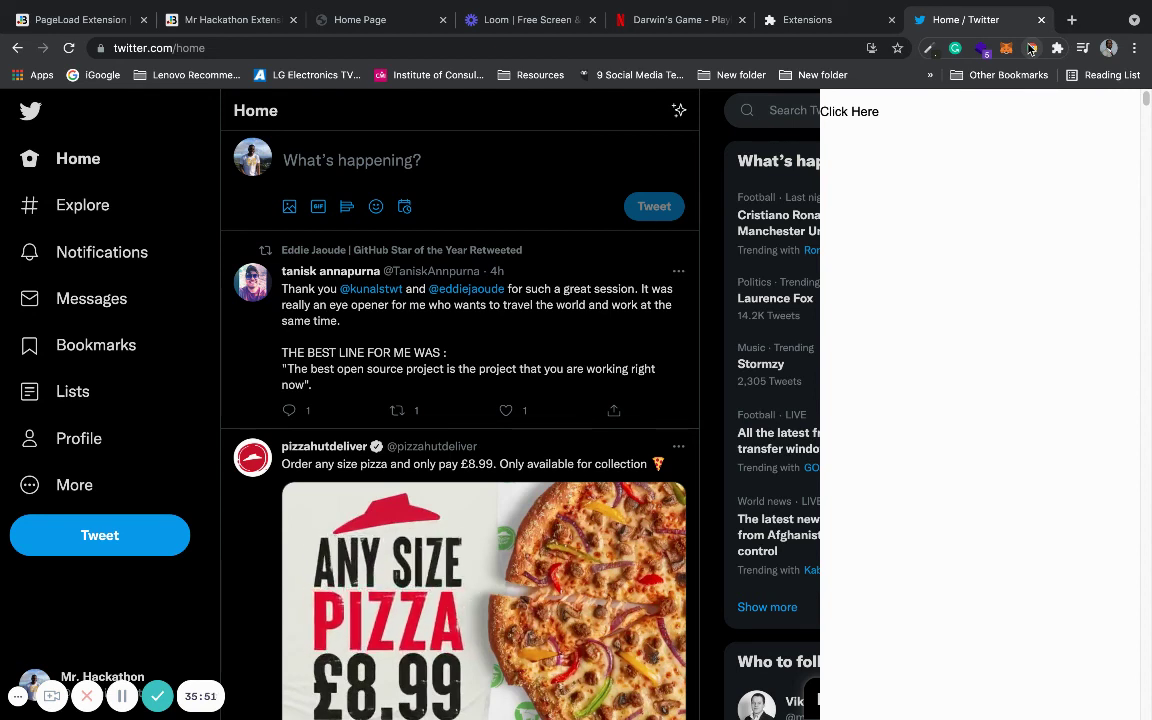
pyautogui.click(856, 112)
pyautogui.click(840, 175)
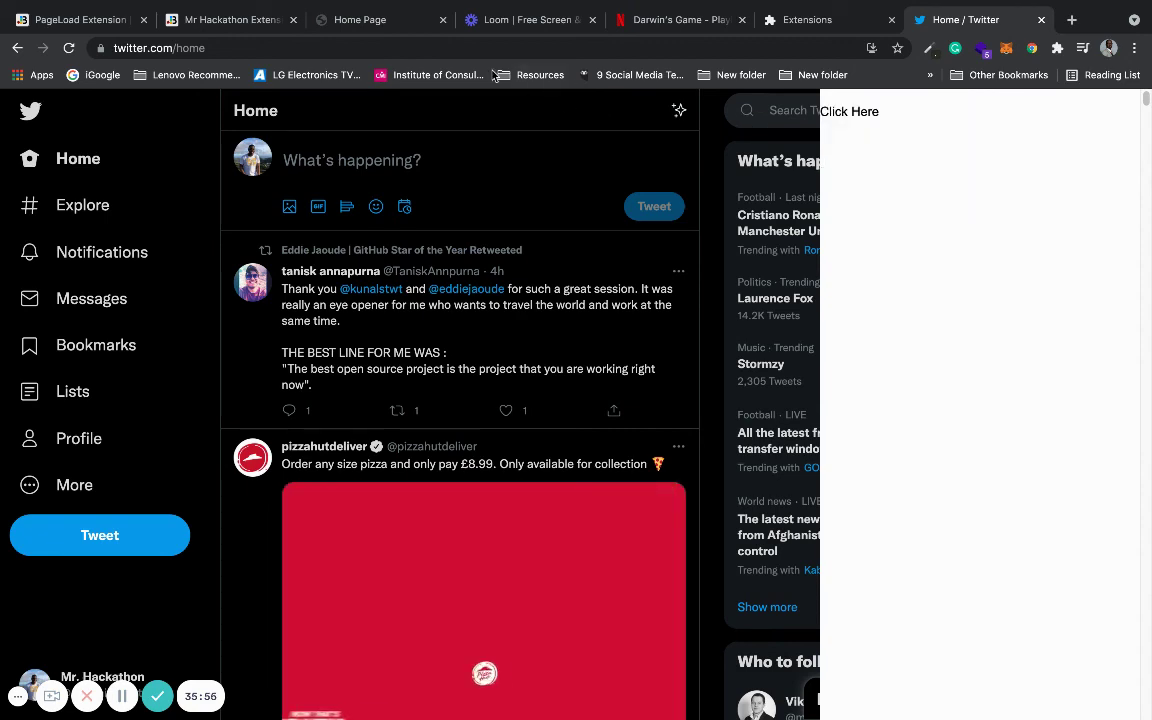
# - In the Bildr project, dismiss the publish confirmation, export the Home Page as a Chrome extension, and unpack the downloaded archive
pyautogui.click(228, 22)
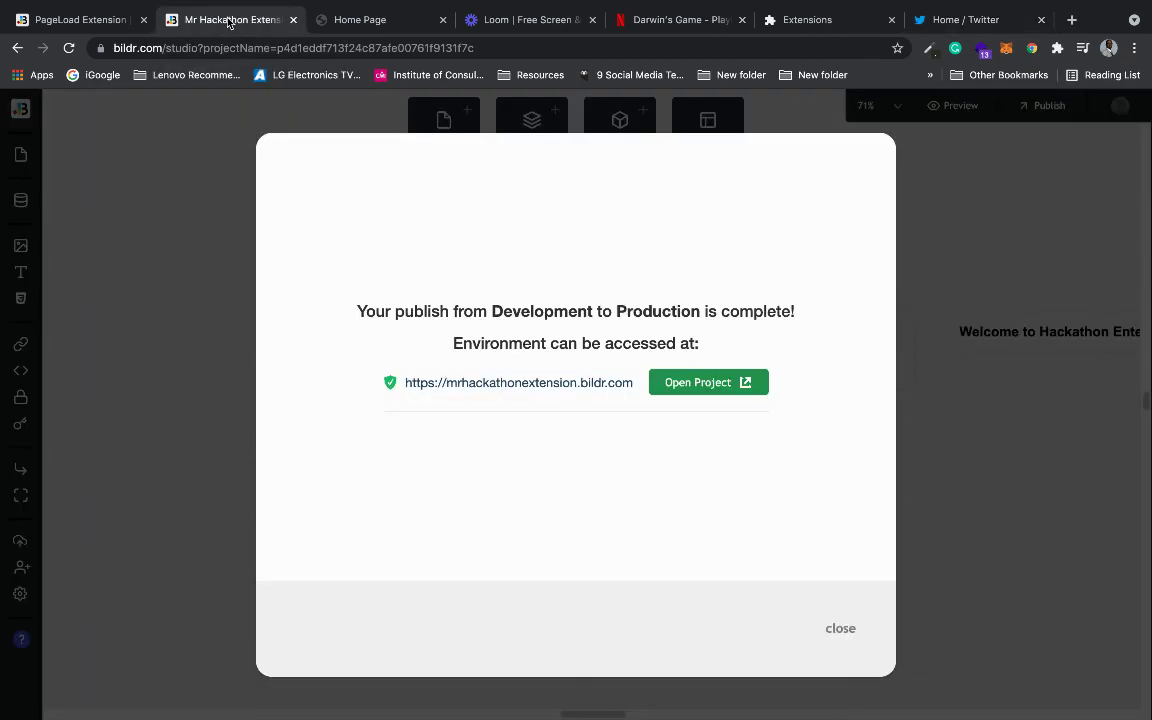
pyautogui.click(840, 629)
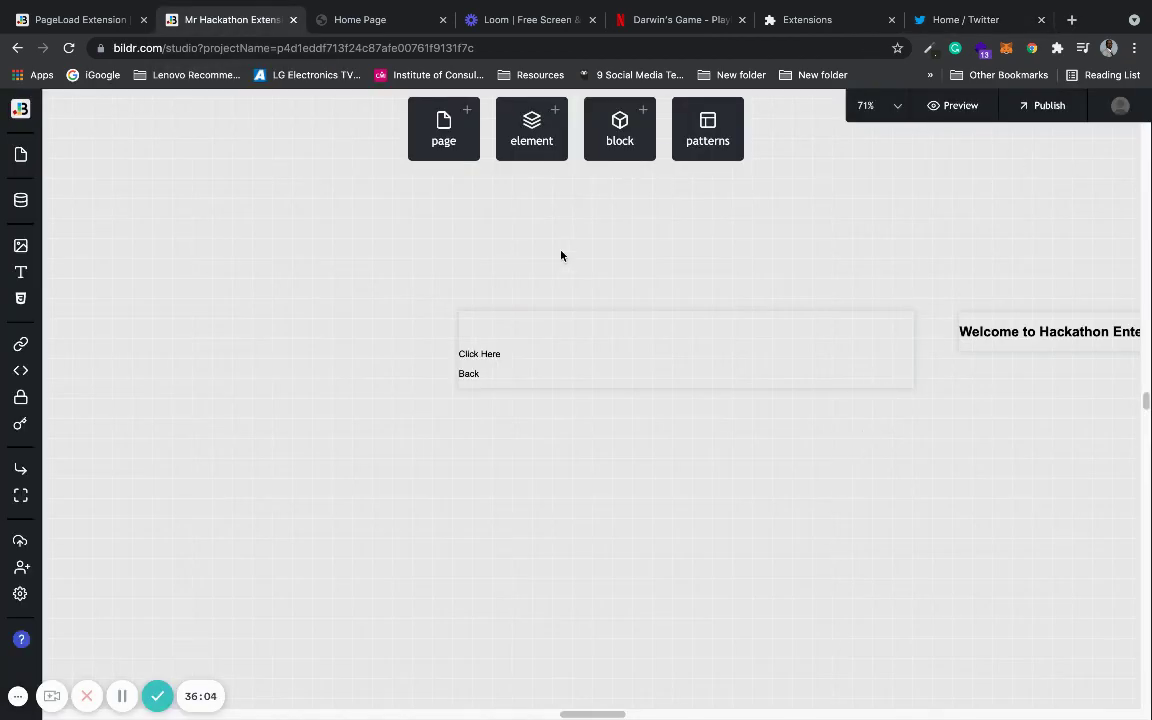
pyautogui.click(891, 385)
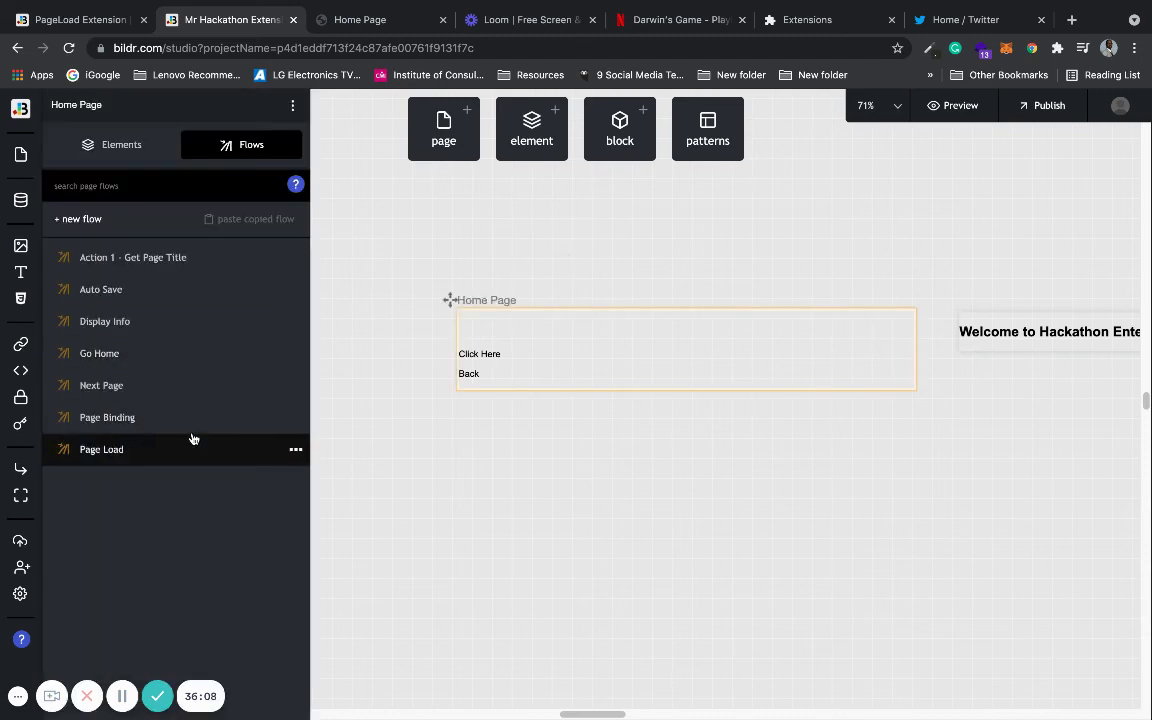
pyautogui.click(292, 105)
pyautogui.click(351, 227)
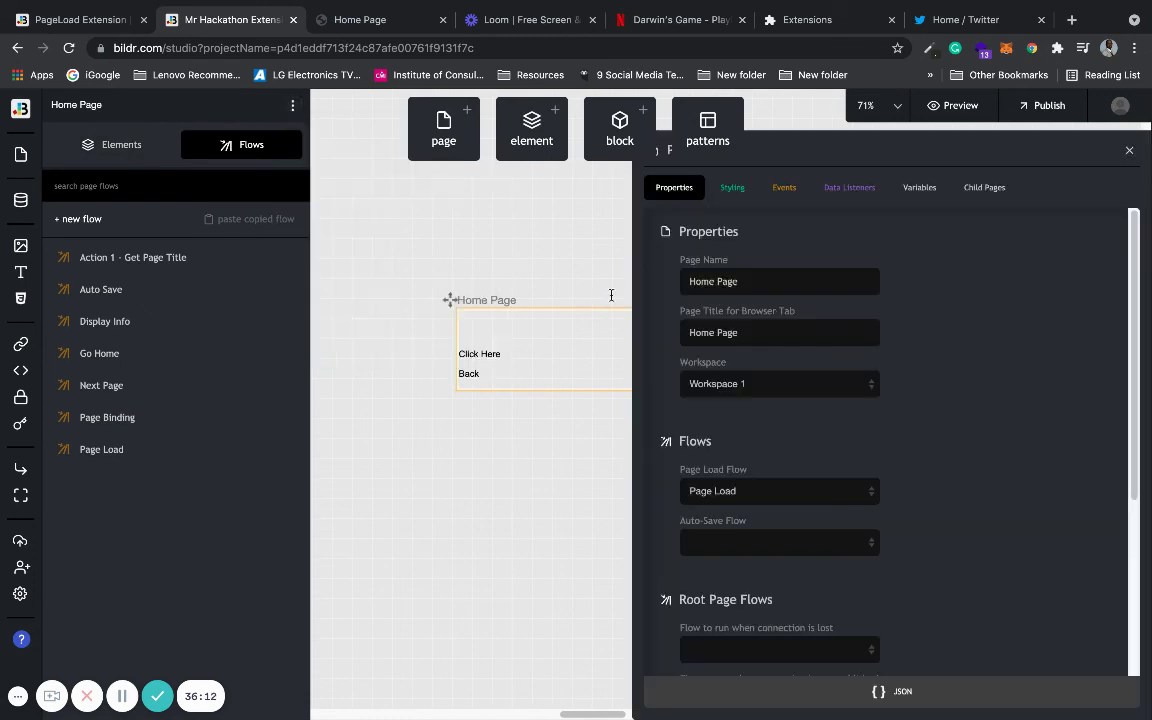
pyautogui.scroll(-1, 1134, 651)
pyautogui.scroll(-5, 1134, 651)
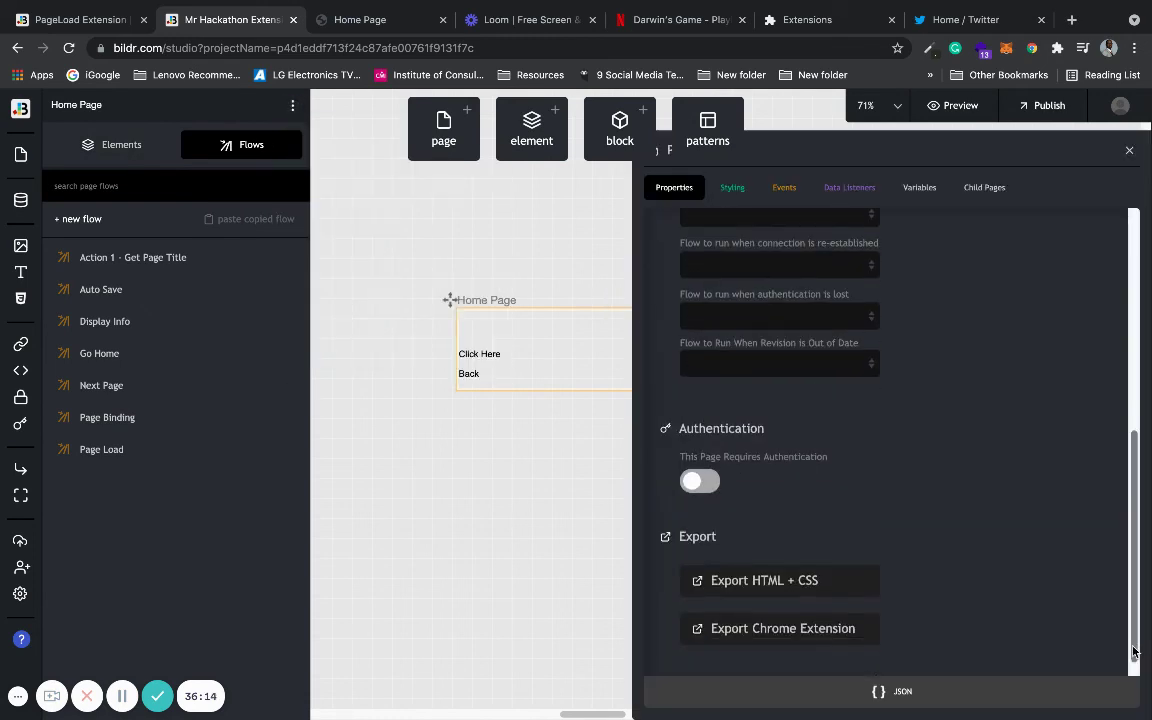
pyautogui.click(820, 628)
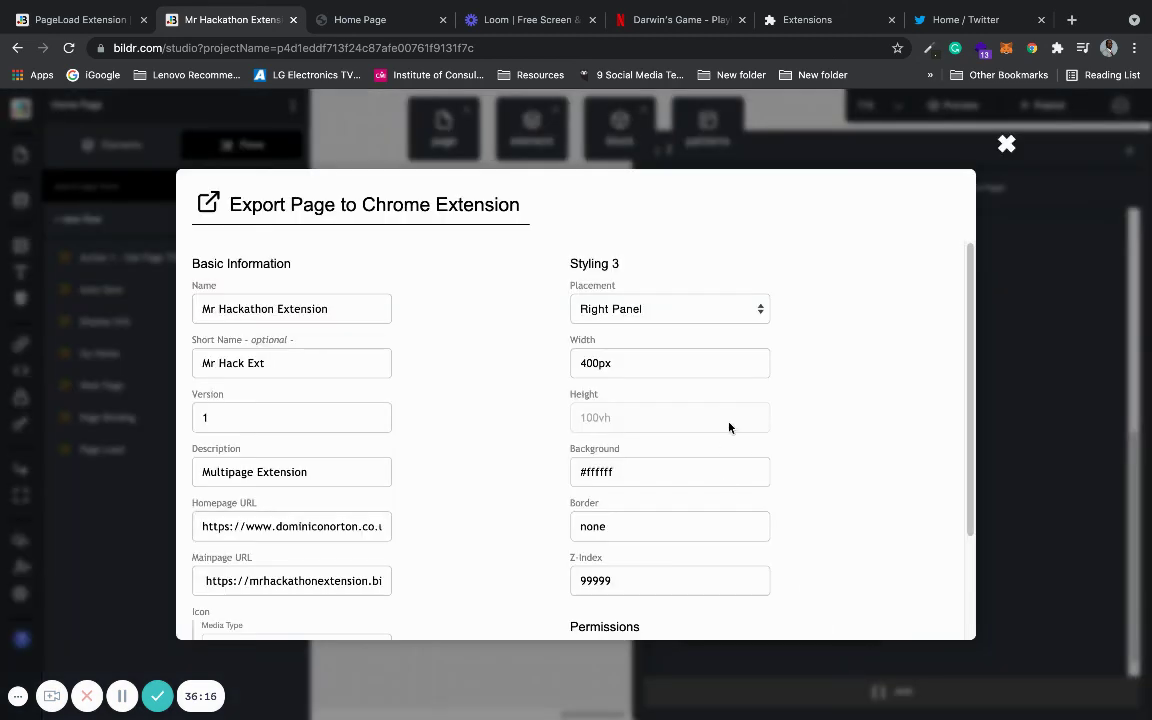
pyautogui.scroll(-3, 900, 400)
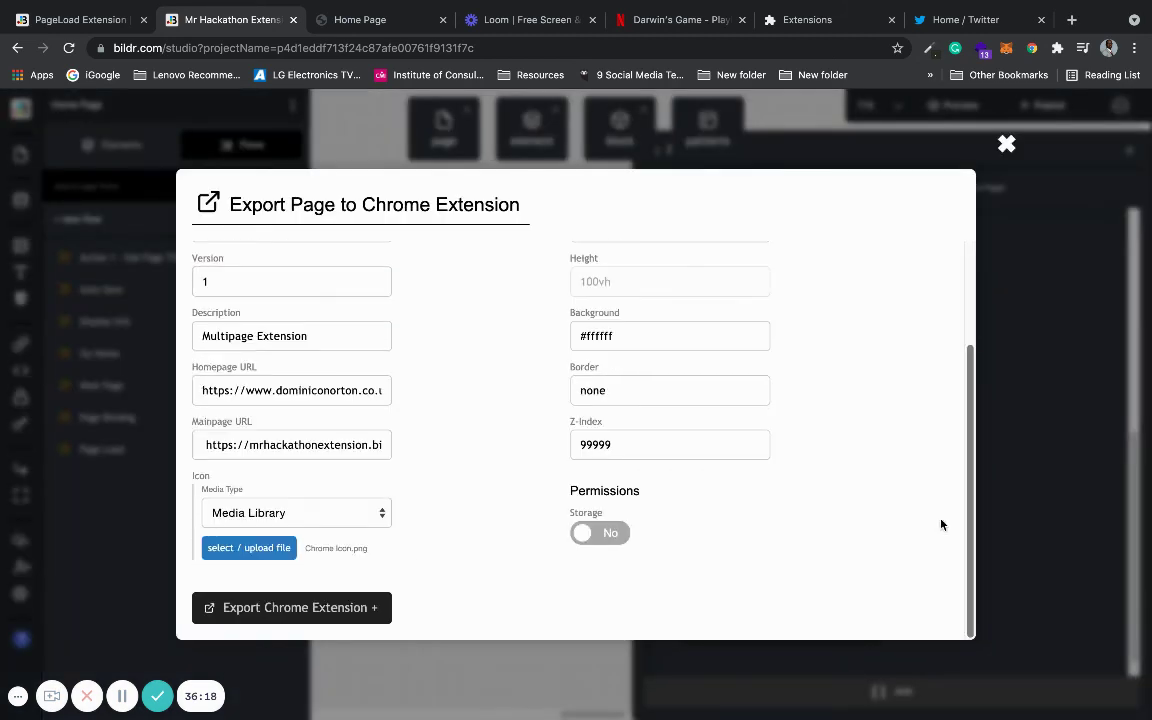
pyautogui.click(342, 608)
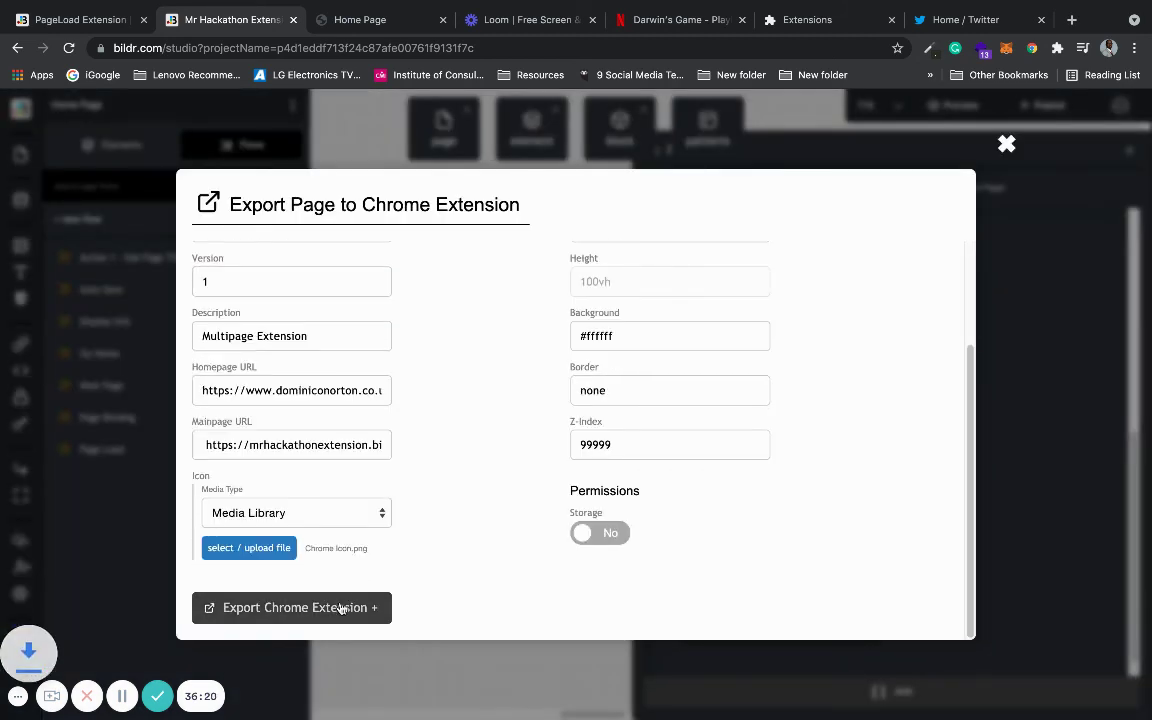
pyautogui.click(85, 700)
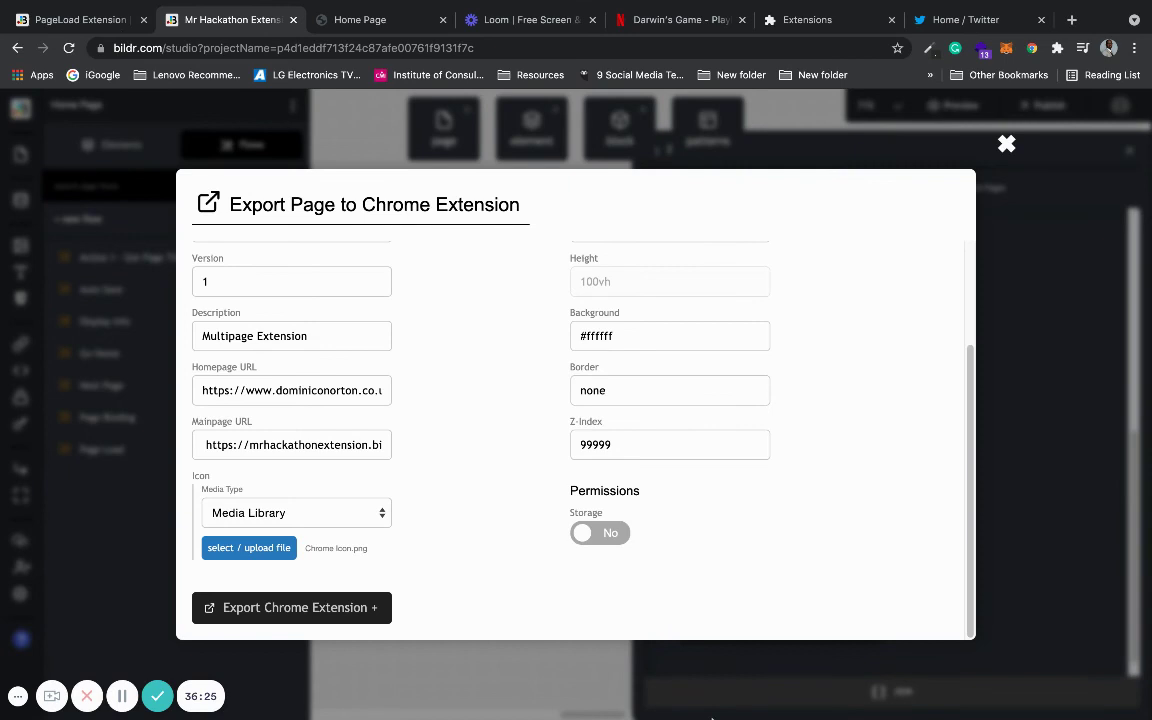
# - Remove the old Mr Hackathon Extension from Chrome's installed extensions
pyautogui.moveTo(713, 716)
pyautogui.click(770, 20)
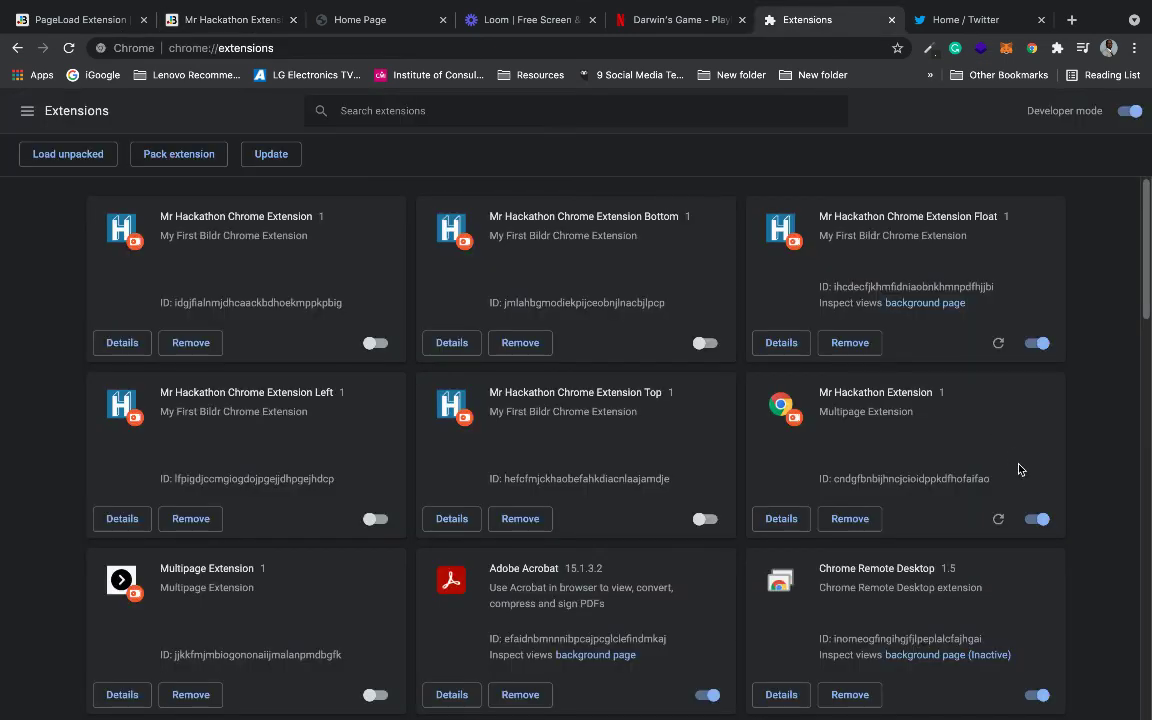
pyautogui.click(841, 518)
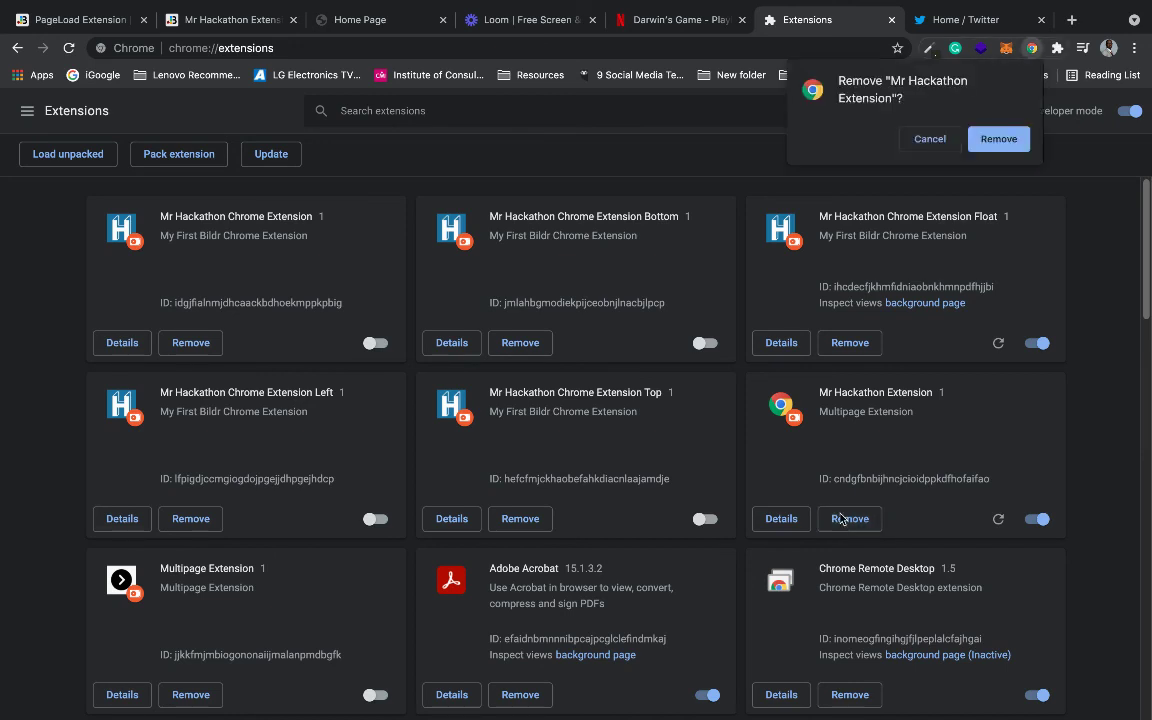
pyautogui.click(995, 138)
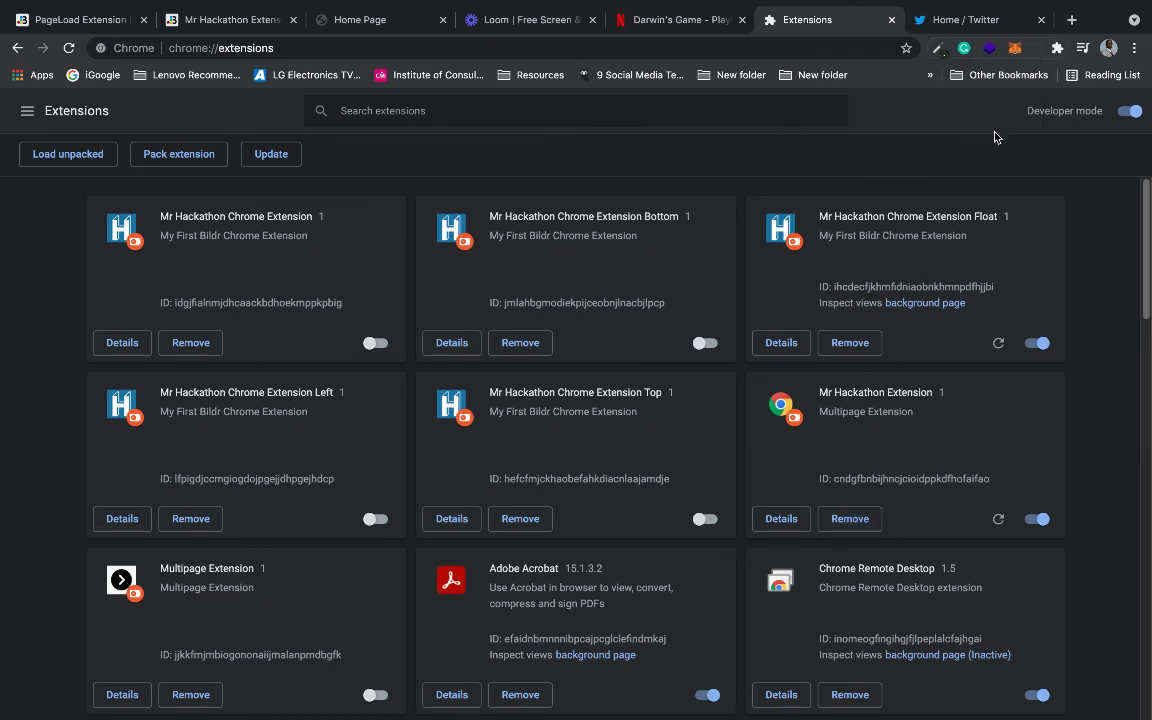
# - Load the unpacked extension from the "Mr Hackathon Extension_extension_1 (2)" folder in Downloads
pyautogui.click(72, 157)
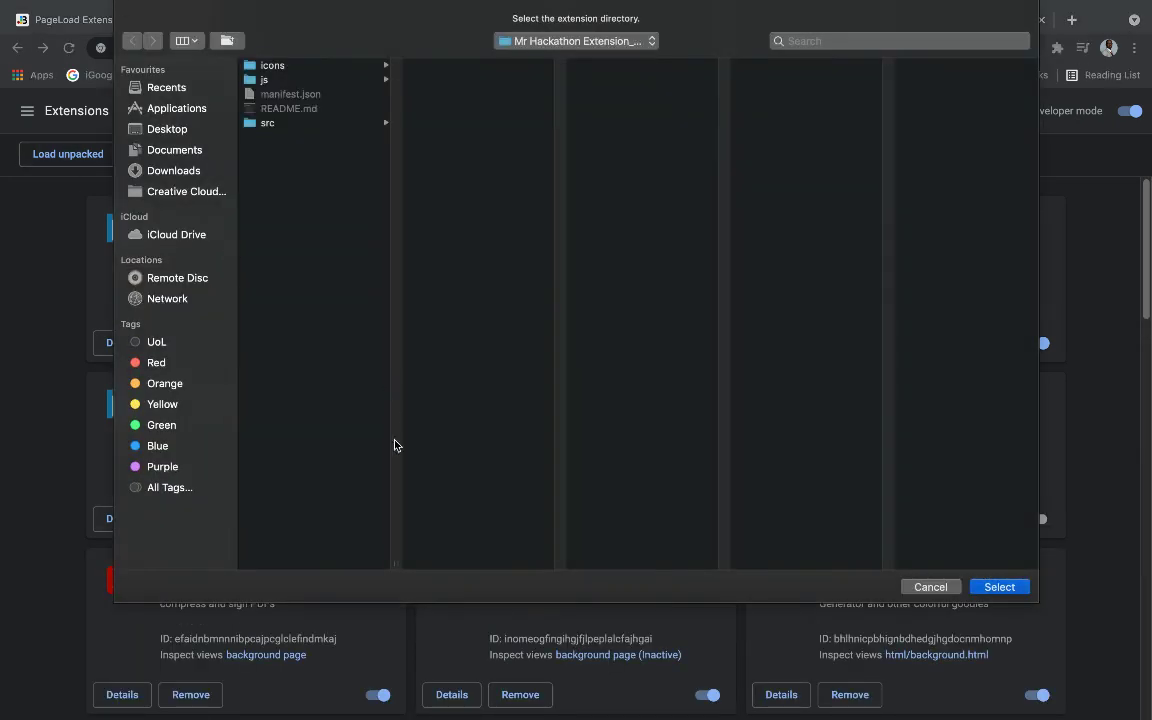
pyautogui.moveTo(396, 558); pyautogui.dragTo(568, 566)
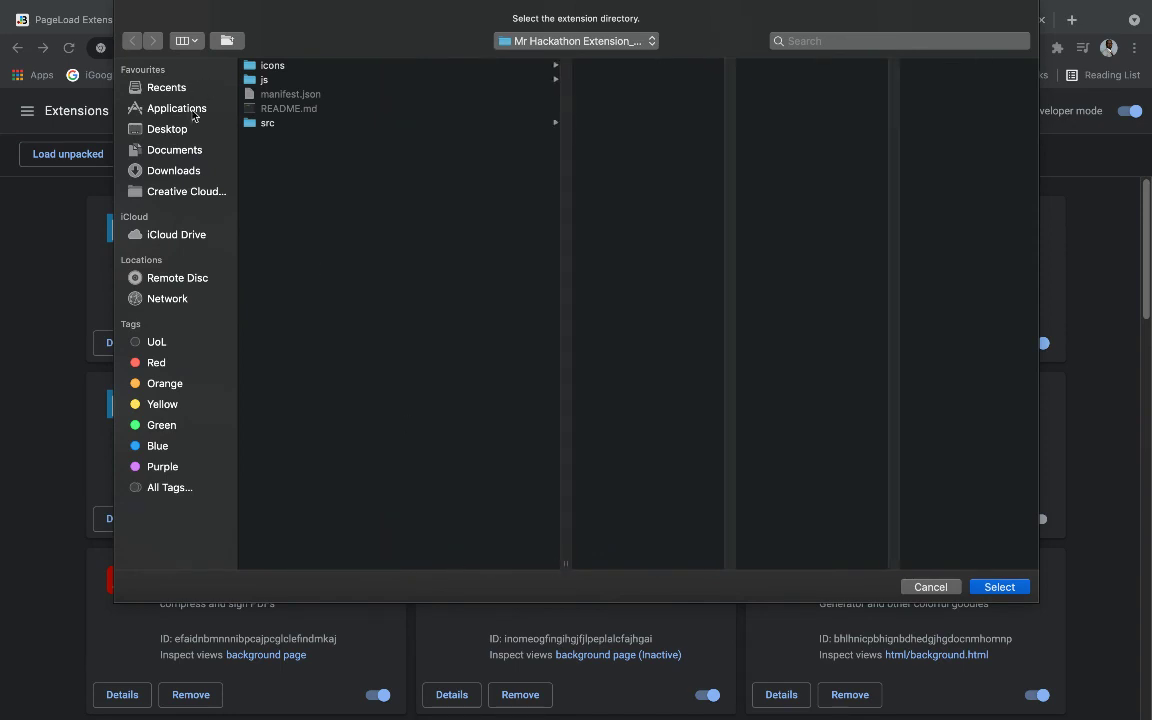
pyautogui.click(172, 170)
pyautogui.scroll(-10, 563, 426)
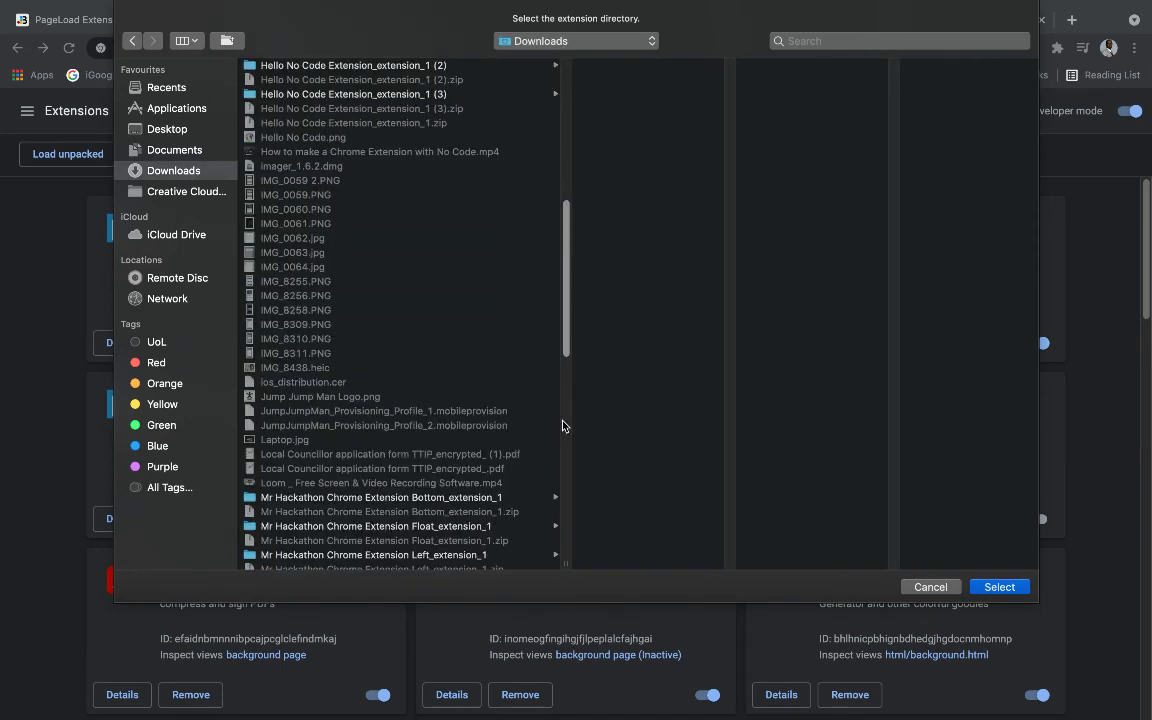
pyautogui.scroll(-10, 563, 426)
pyautogui.scroll(3, 563, 410)
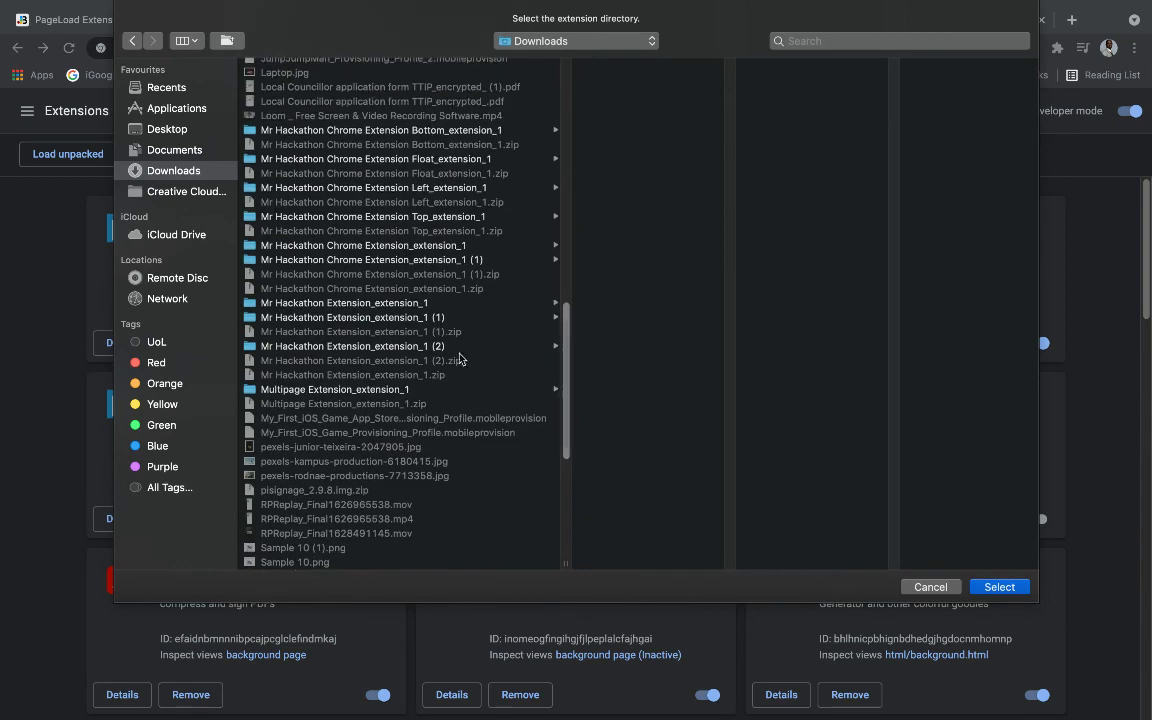
pyautogui.click(446, 346)
pyautogui.press('Return')
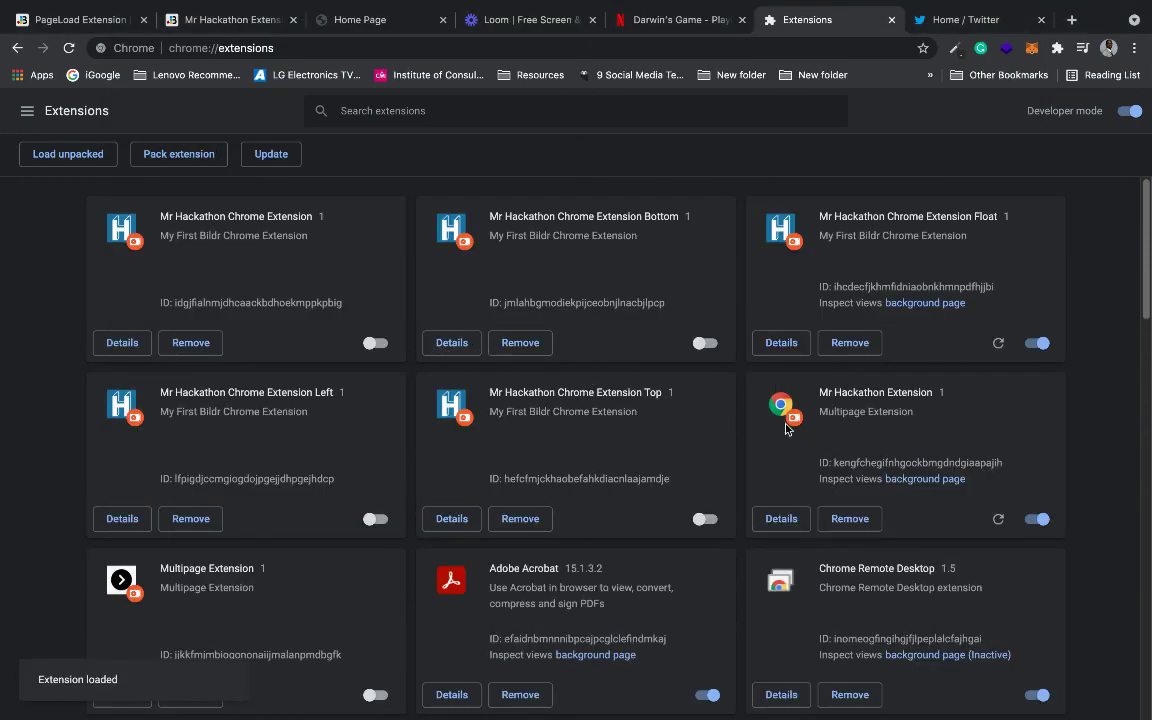
# - Pin the newly loaded Mr Hackathon Extension to the browser toolbar
pyautogui.click(1057, 48)
pyautogui.moveTo(1065, 145); pyautogui.dragTo(1062, 283)
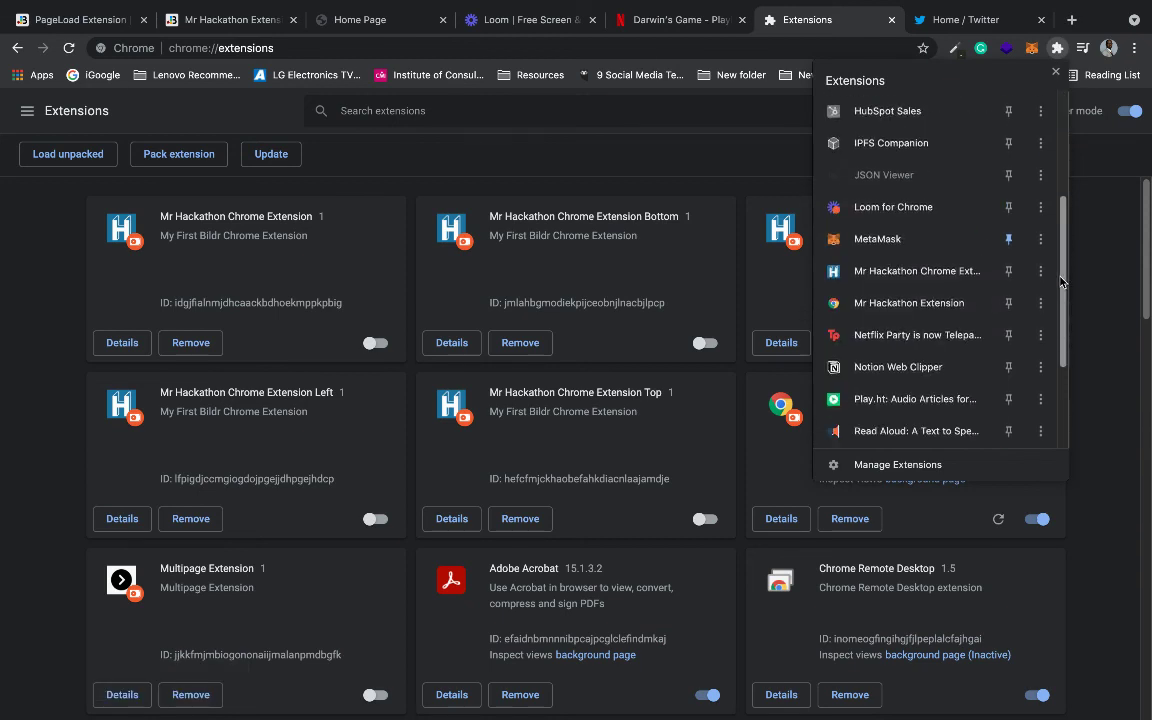
pyautogui.click(1008, 305)
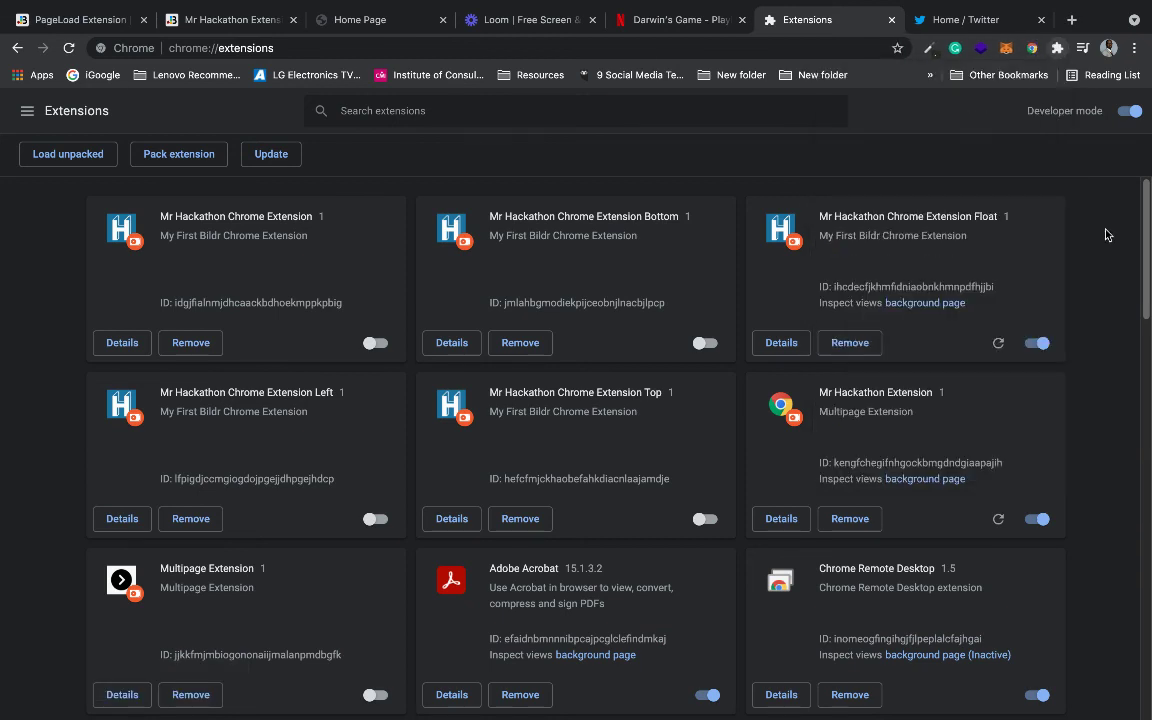
# - Close the Twitter page and open adalo.com in a new tab
pyautogui.click(966, 20)
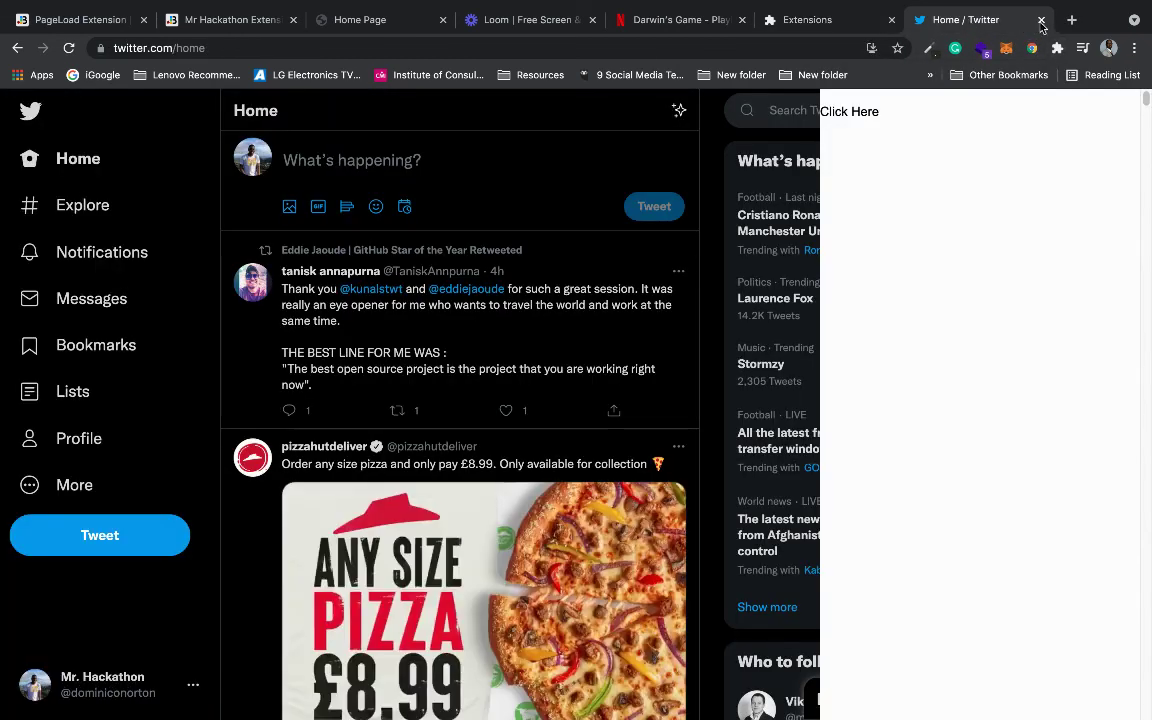
pyautogui.click(1041, 20)
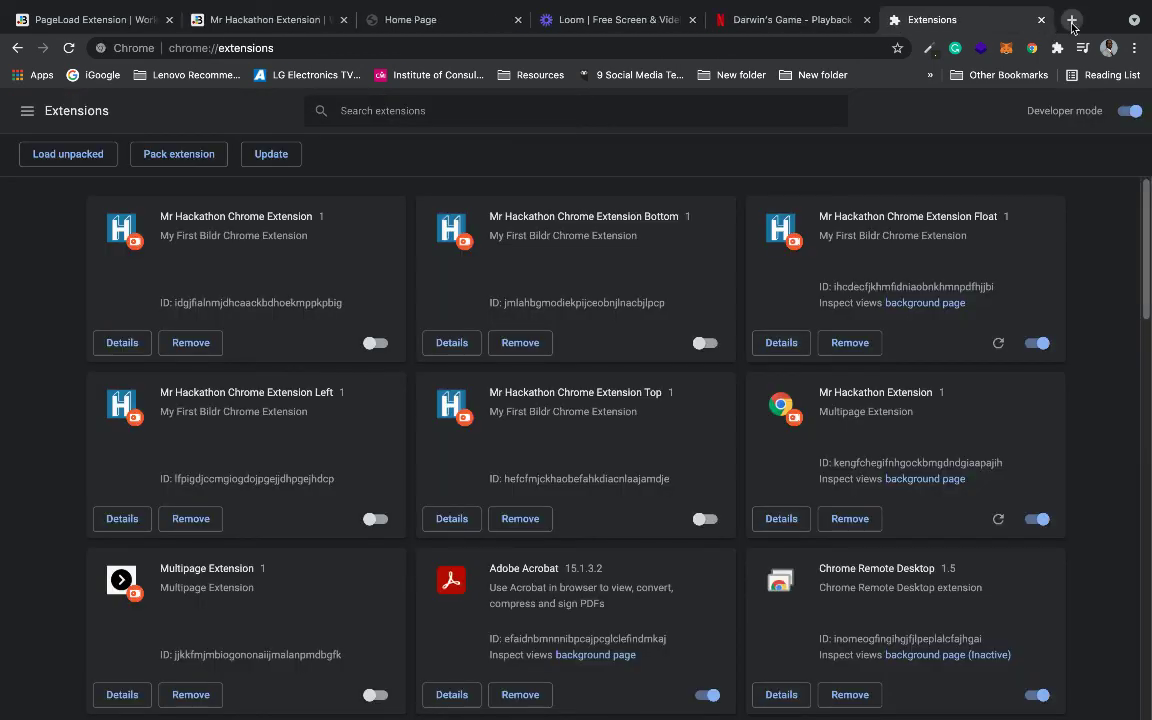
pyautogui.click(1071, 20)
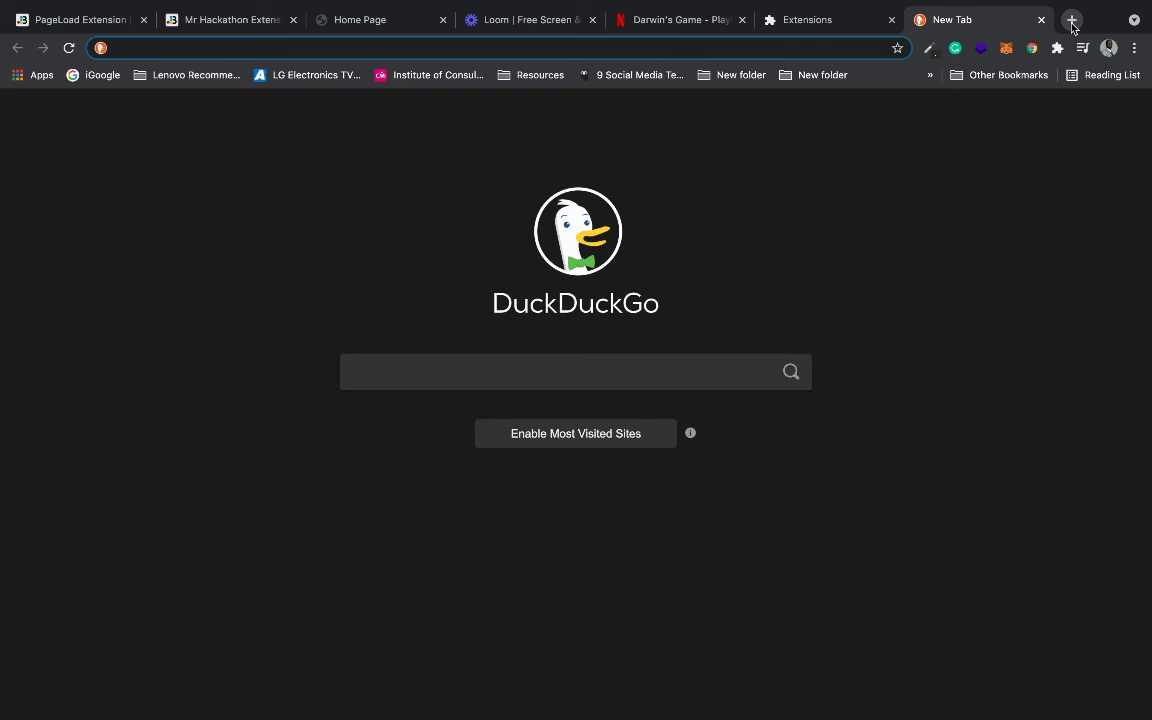
pyautogui.write('ad')
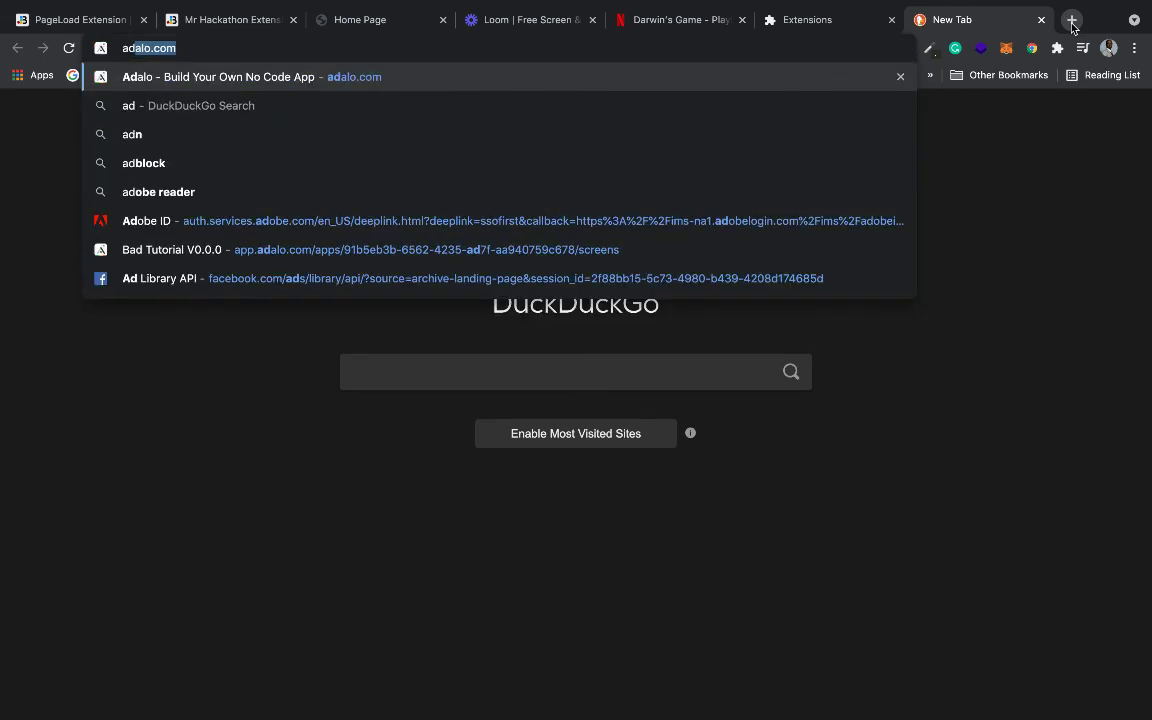
pyautogui.press('Return')
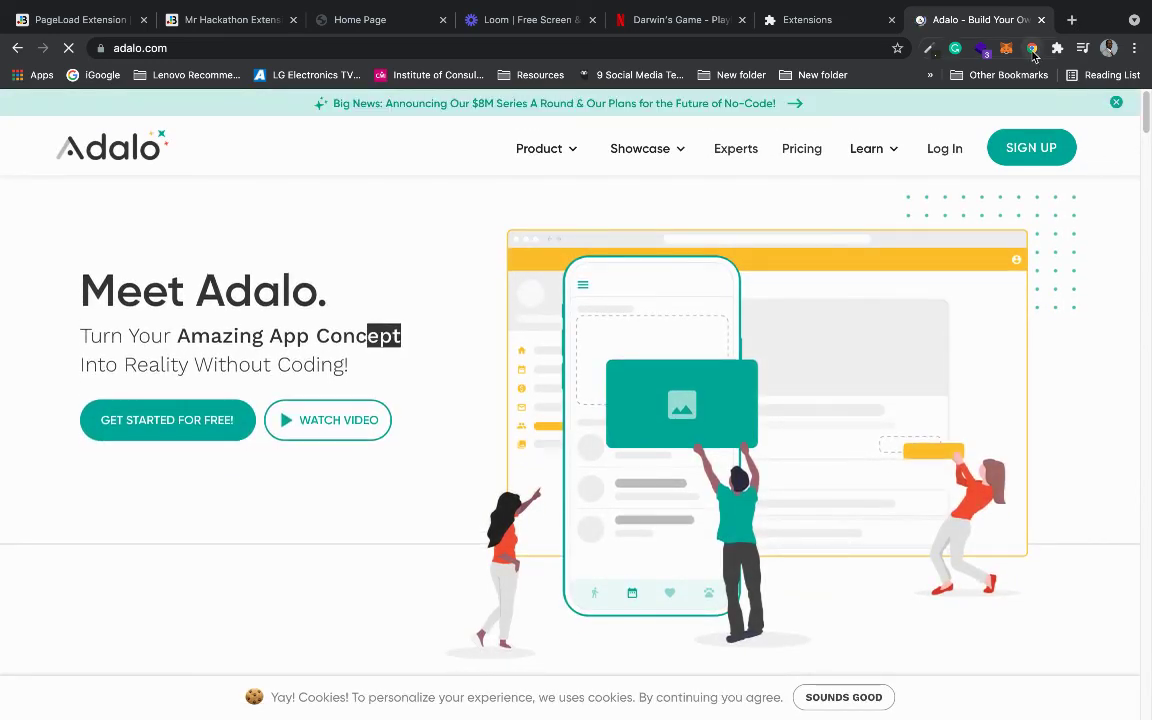
# - Open the Mr Hackathon Extension panel on the Adalo page and test going through Click Here and back
pyautogui.click(1033, 51)
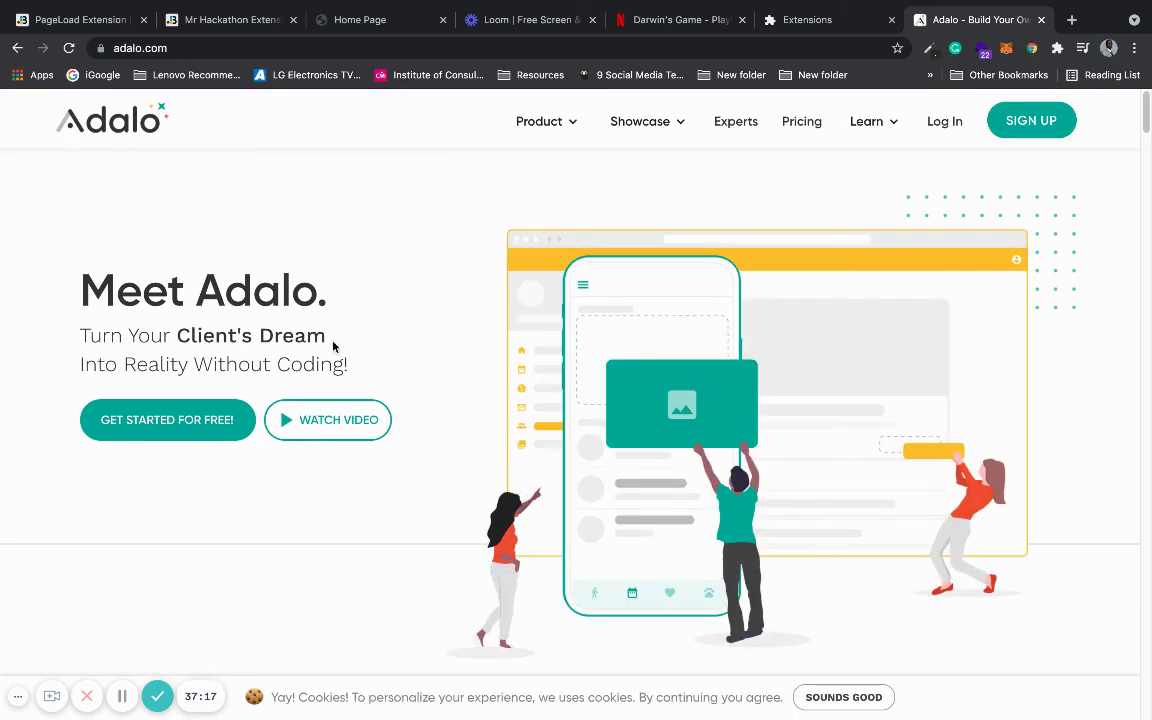
pyautogui.click(1031, 50)
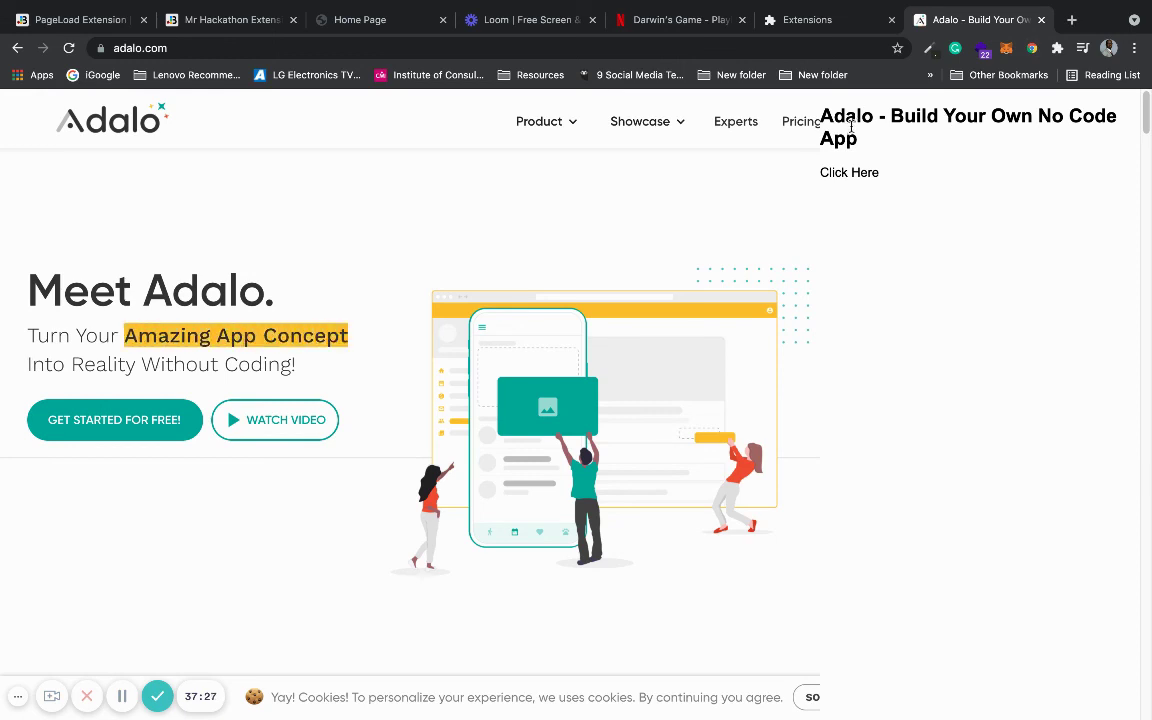
pyautogui.click(846, 176)
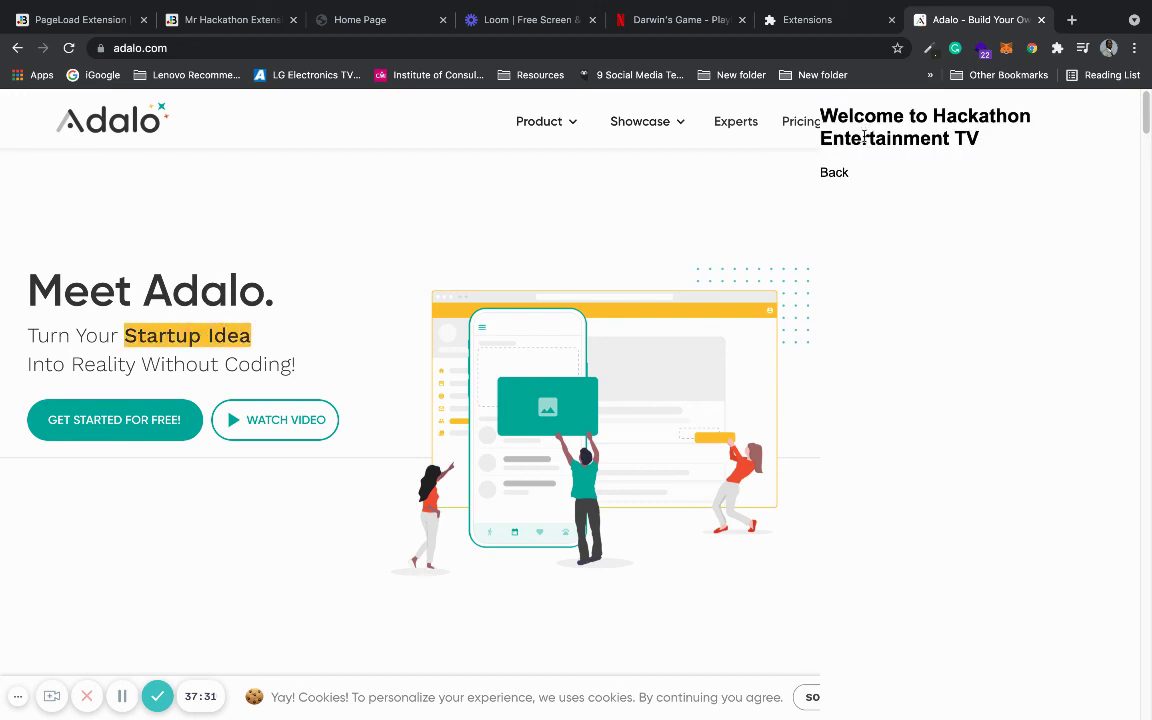
pyautogui.click(831, 174)
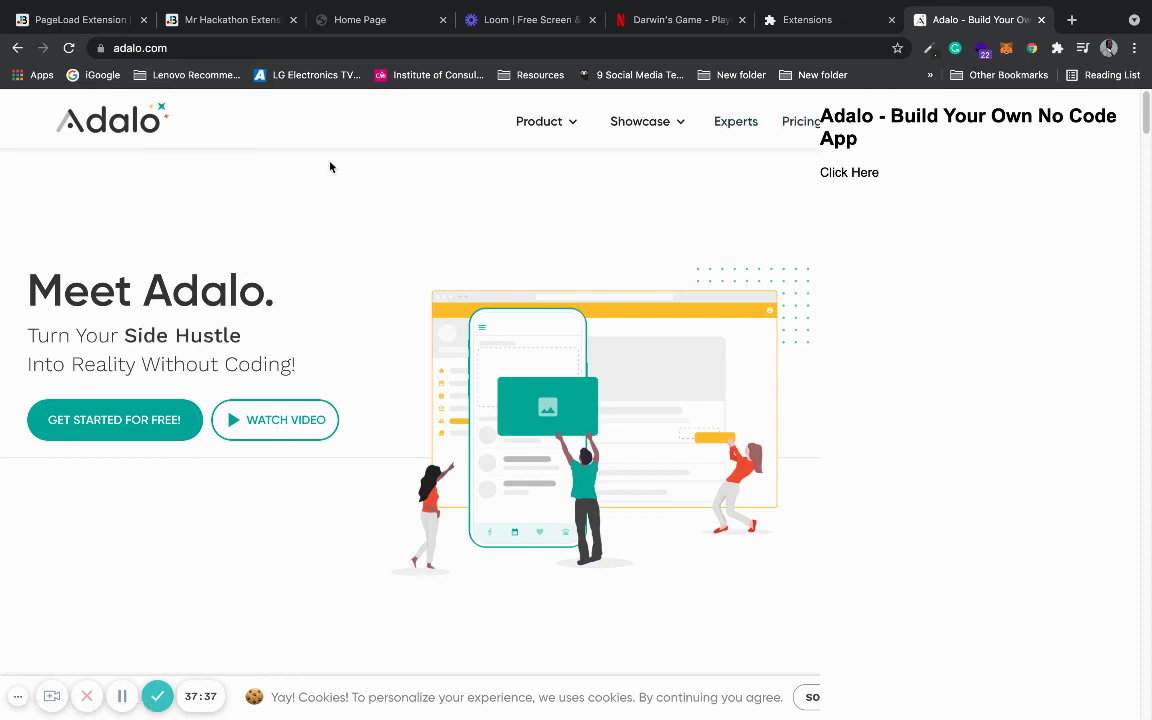
# - Switch to the Bildr studio and review the Run flow on page action in the Home Page's Page Load flow
pyautogui.click(230, 31)
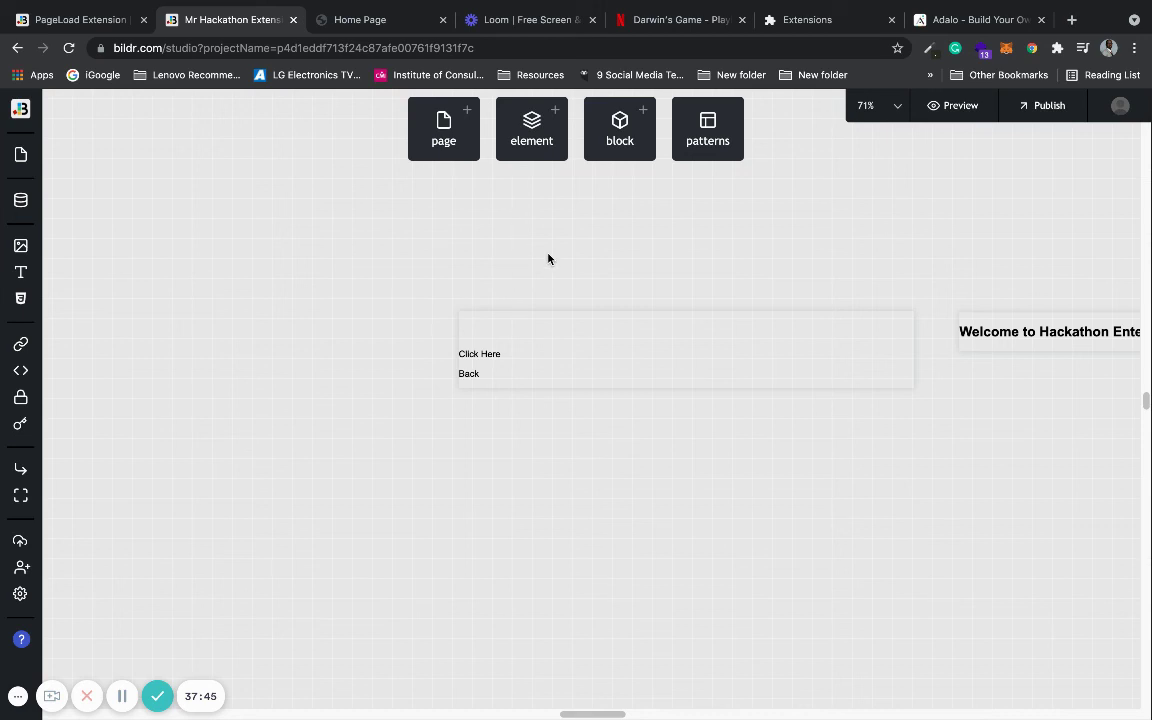
pyautogui.click(899, 344)
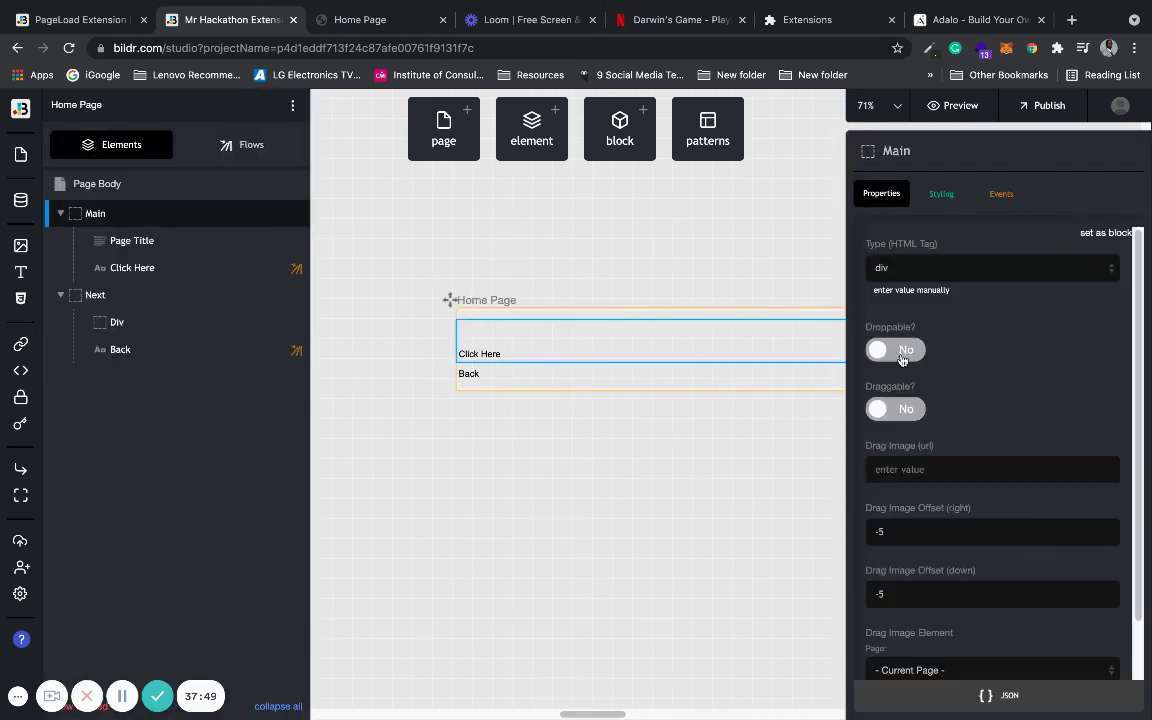
pyautogui.click(246, 150)
pyautogui.click(162, 455)
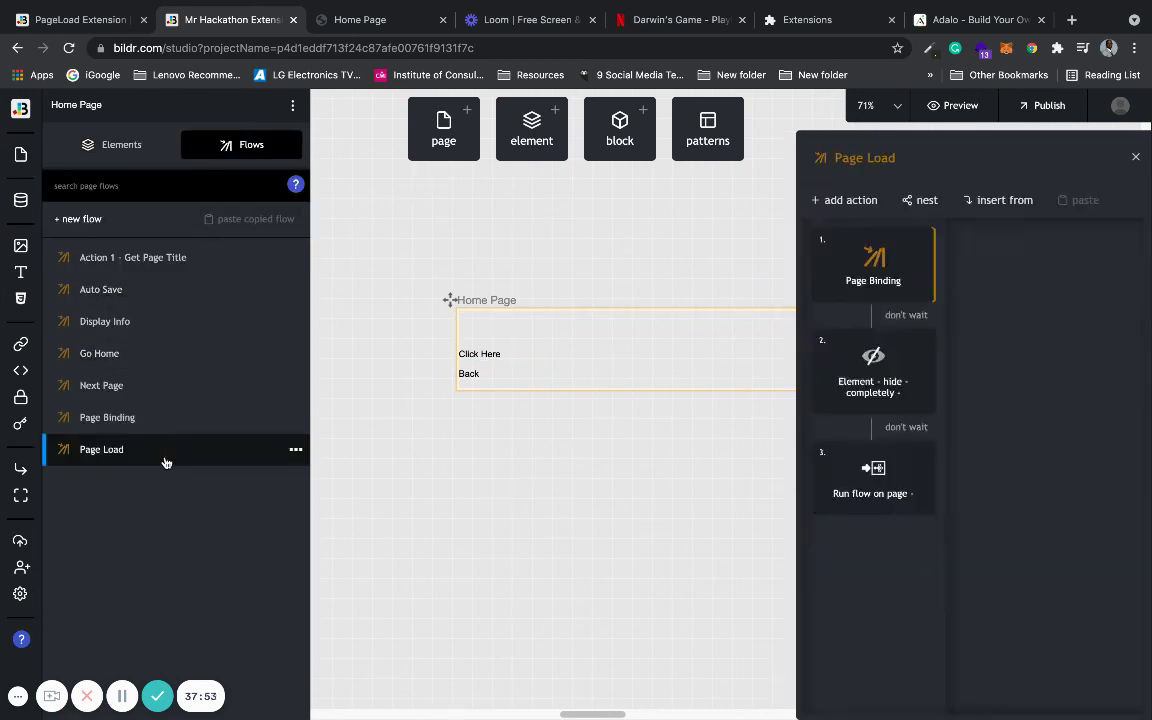
pyautogui.moveTo(692, 480)
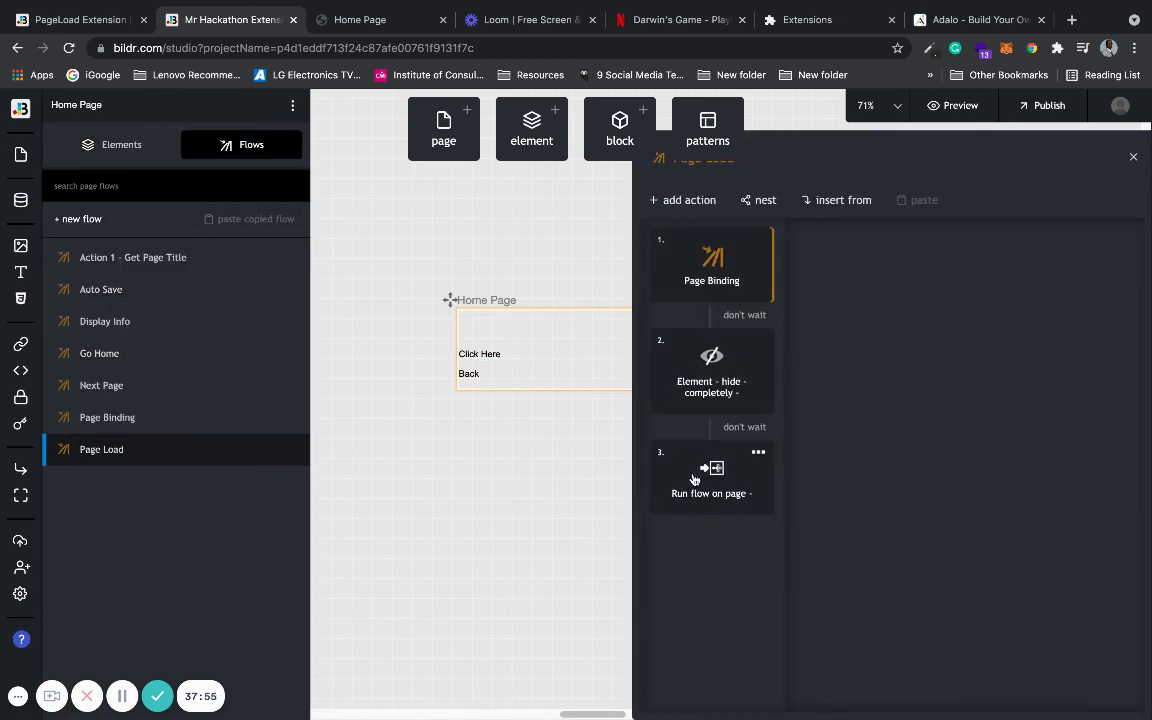
pyautogui.click(693, 479)
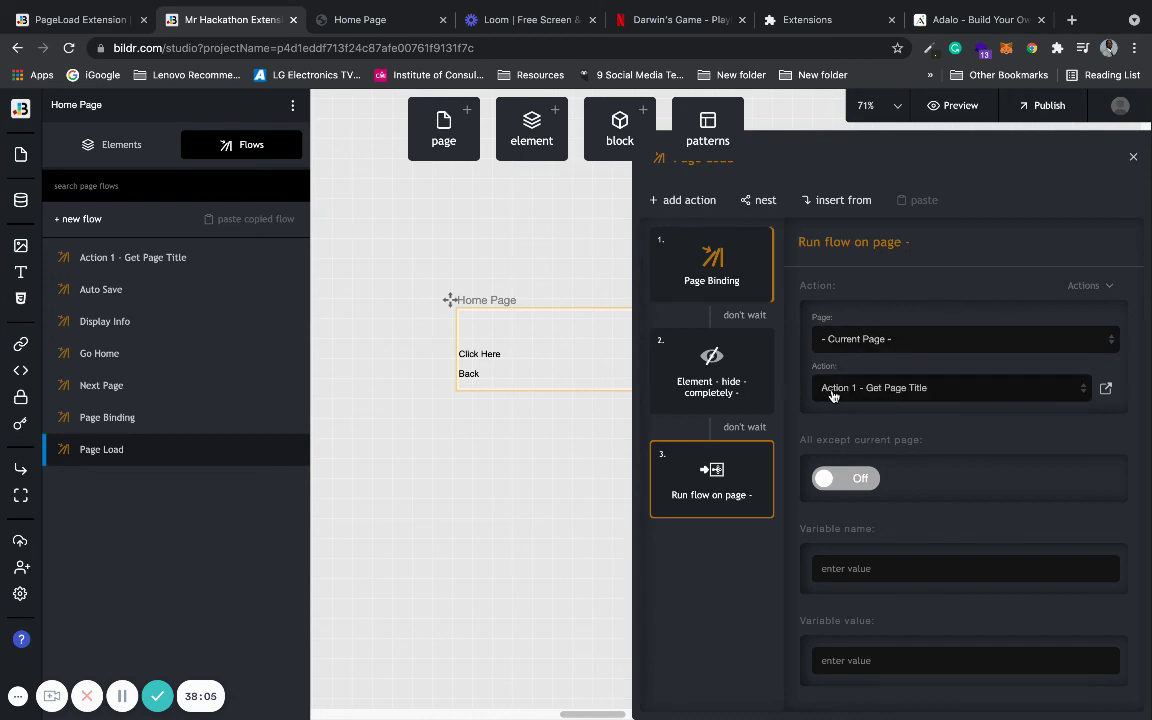
# - Review the settings of the Action 1 - Get Page Title flow, including its variable input types, and the Display Info flow
pyautogui.click(157, 260)
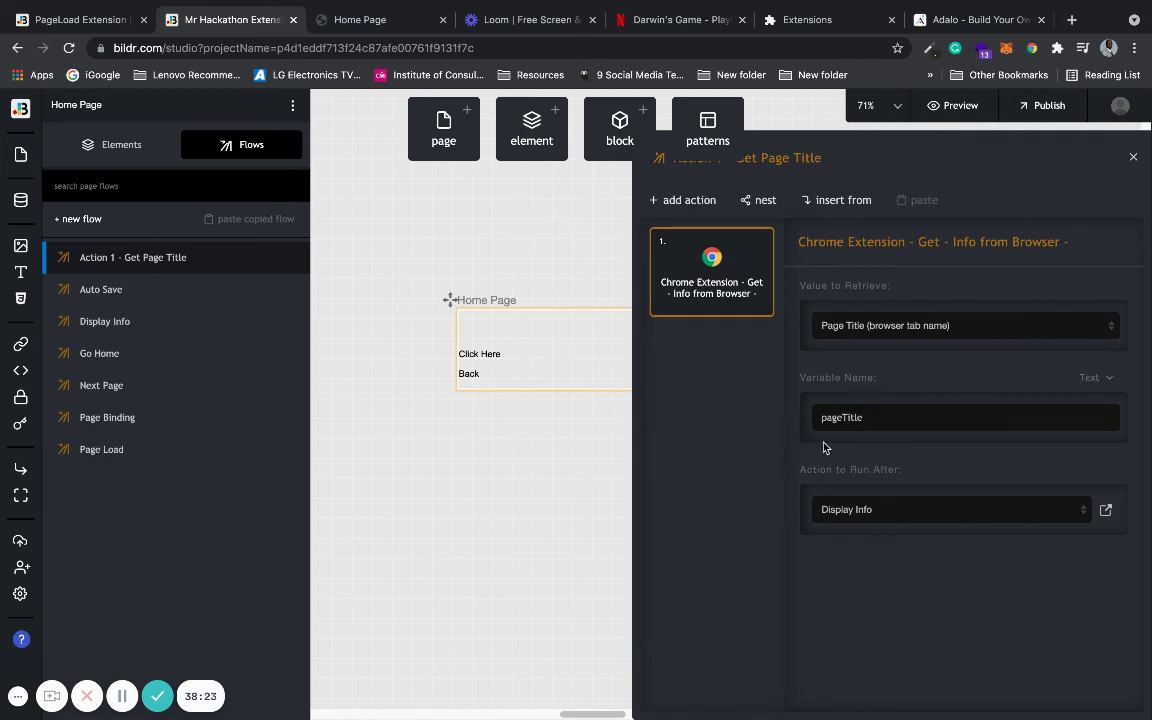
pyautogui.click(1107, 381)
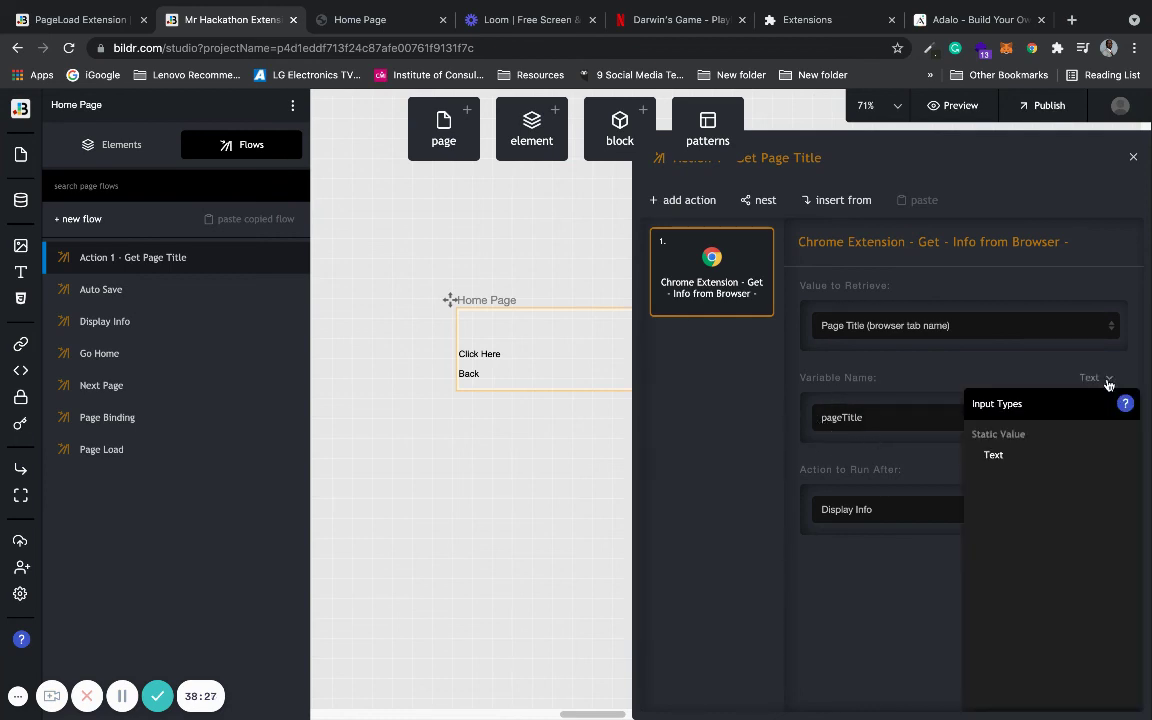
pyautogui.click(865, 592)
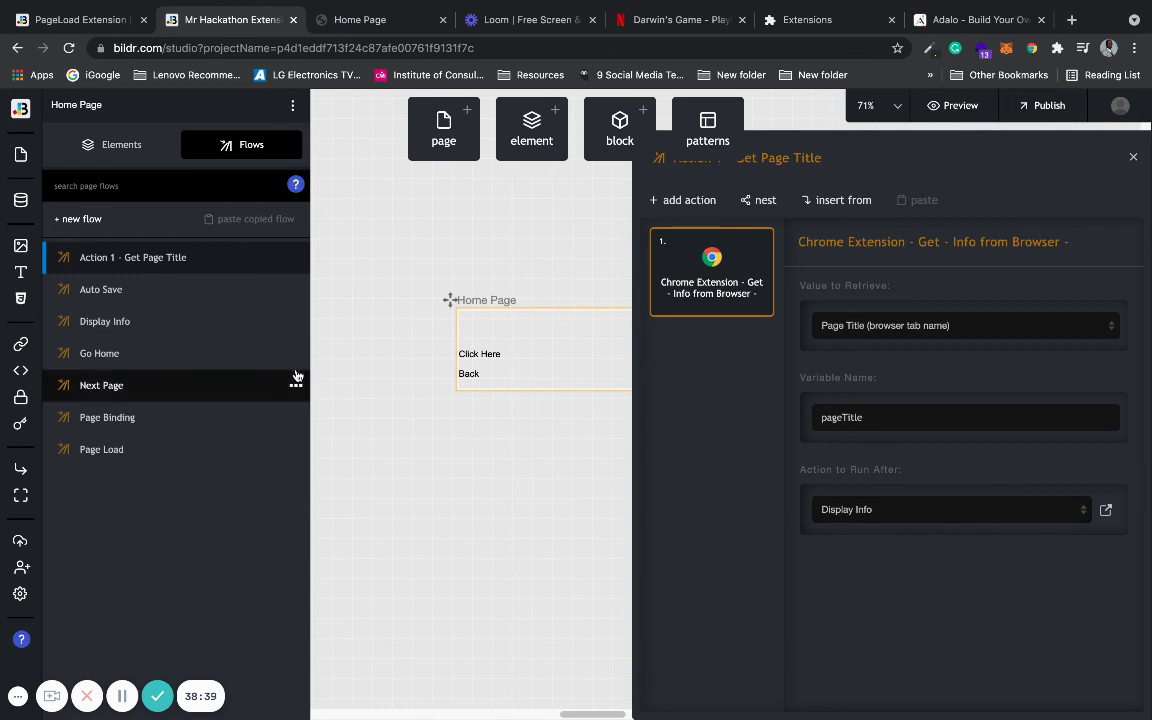
pyautogui.click(168, 327)
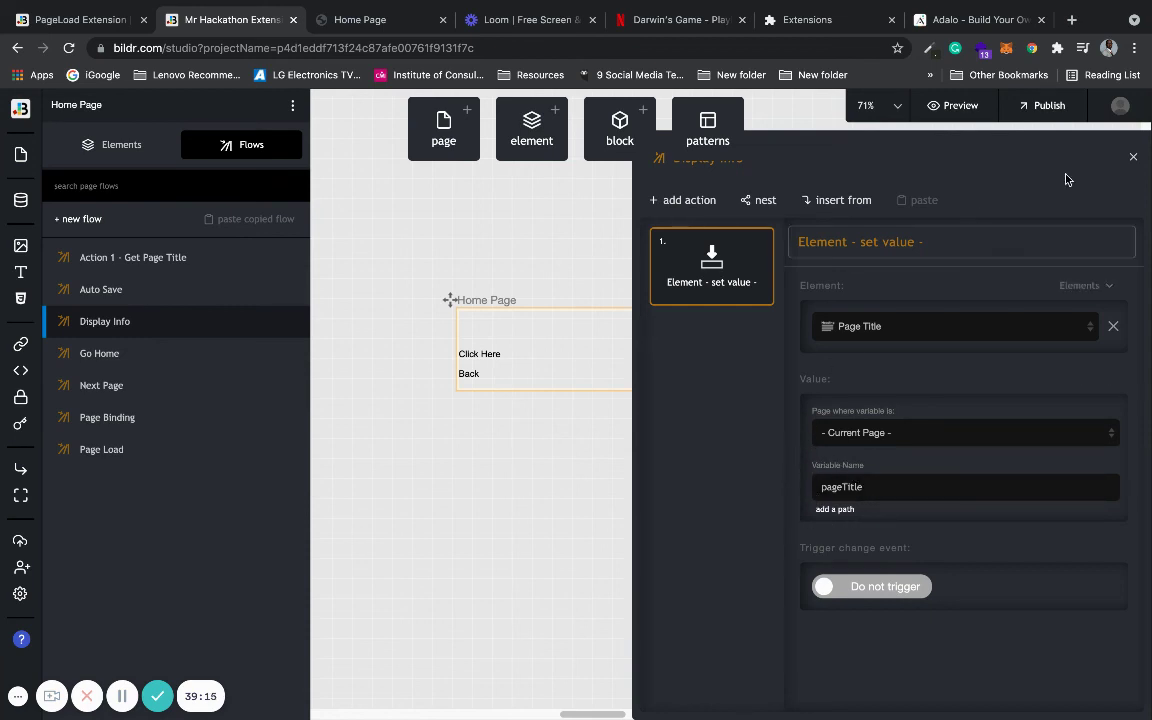
# - Publish the project from Development to Production
pyautogui.click(1027, 111)
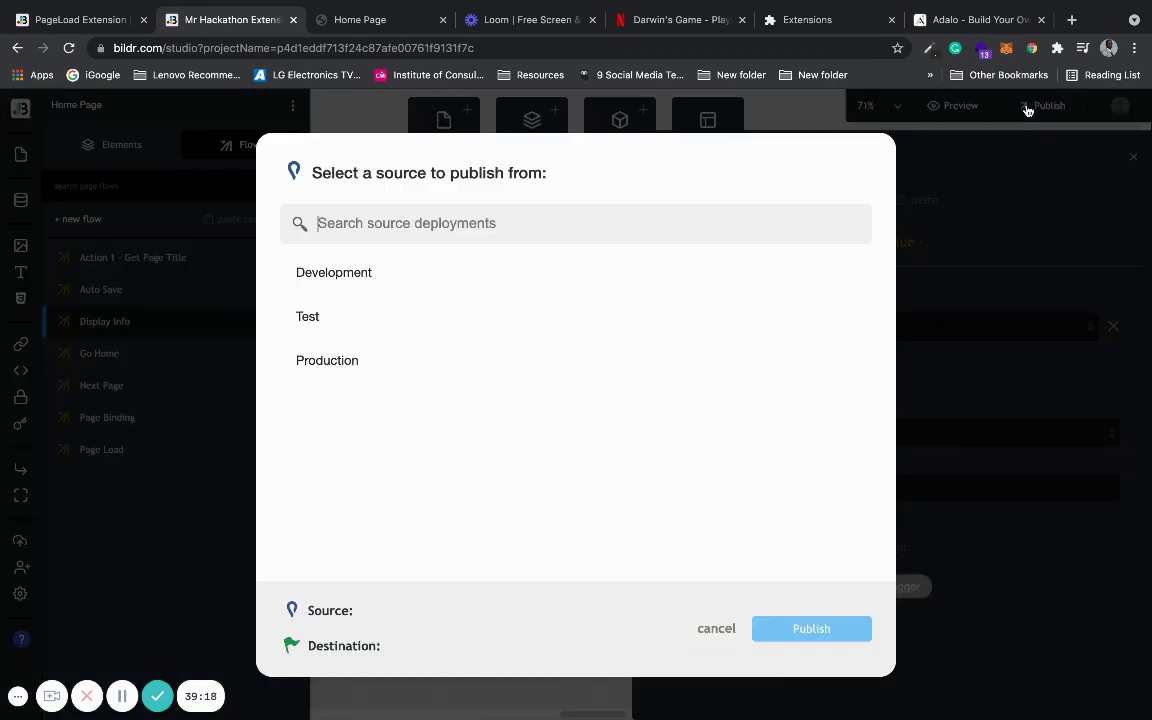
pyautogui.click(700, 270)
pyautogui.click(651, 323)
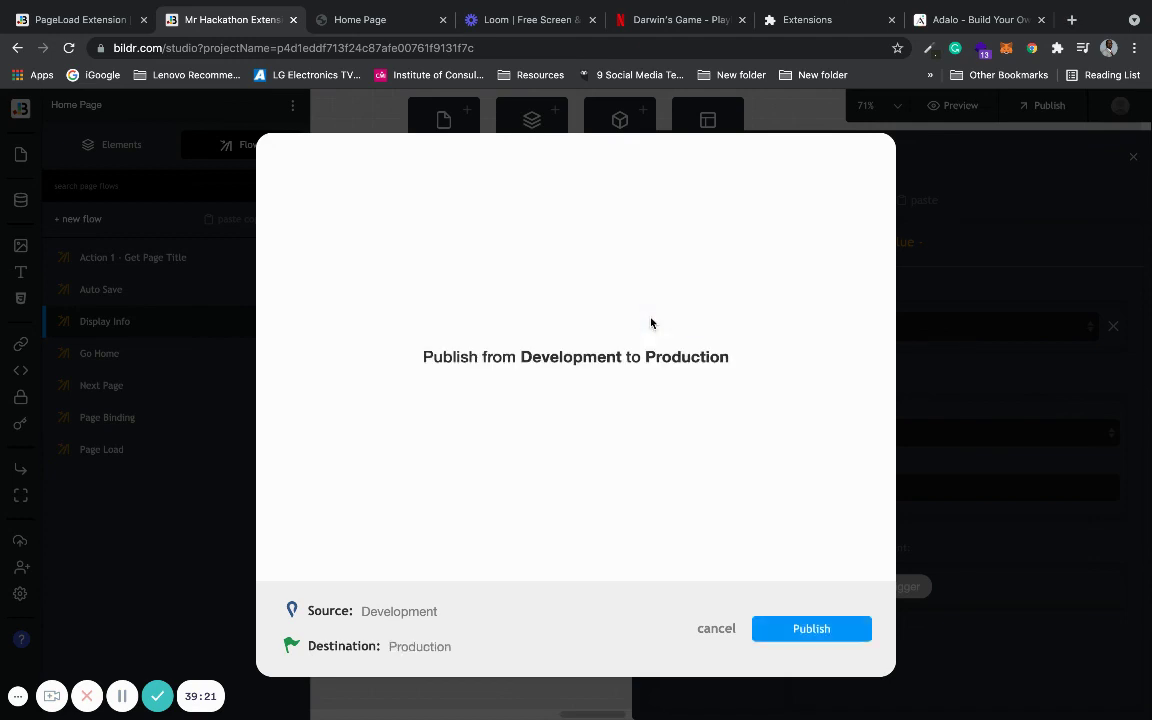
pyautogui.click(805, 629)
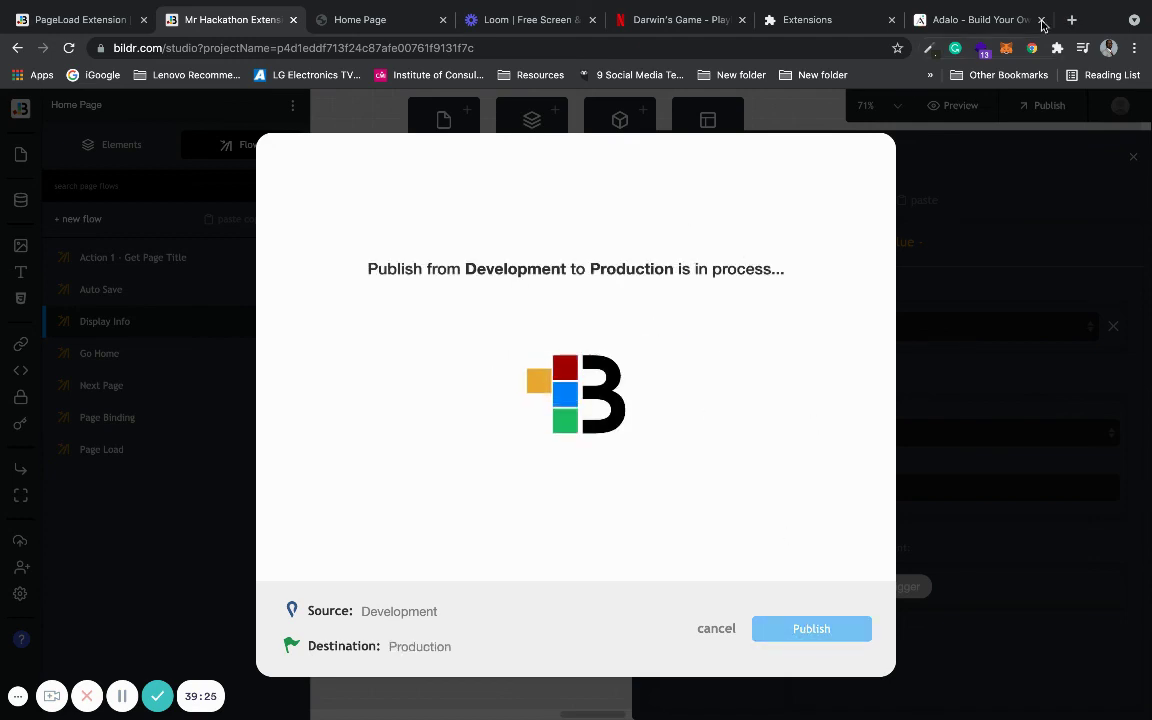
# - Open the extension panel on the Adalo page, highlight the displayed page title, and test Click Here and Back
pyautogui.click(980, 24)
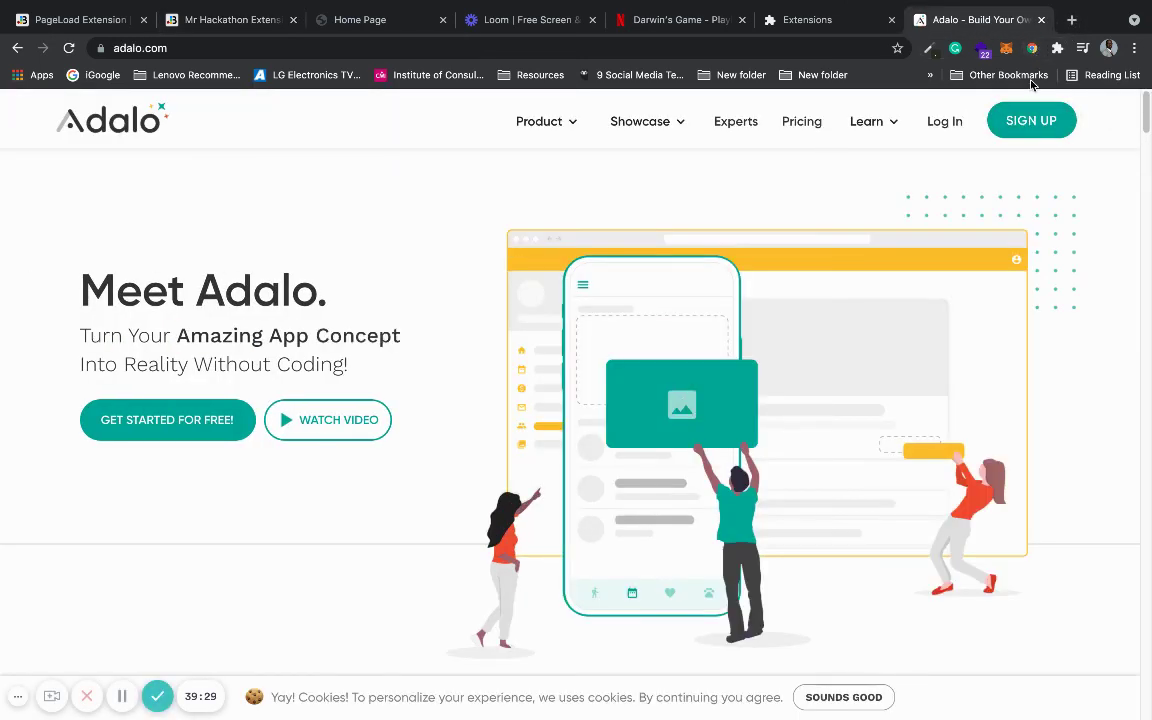
pyautogui.click(929, 47)
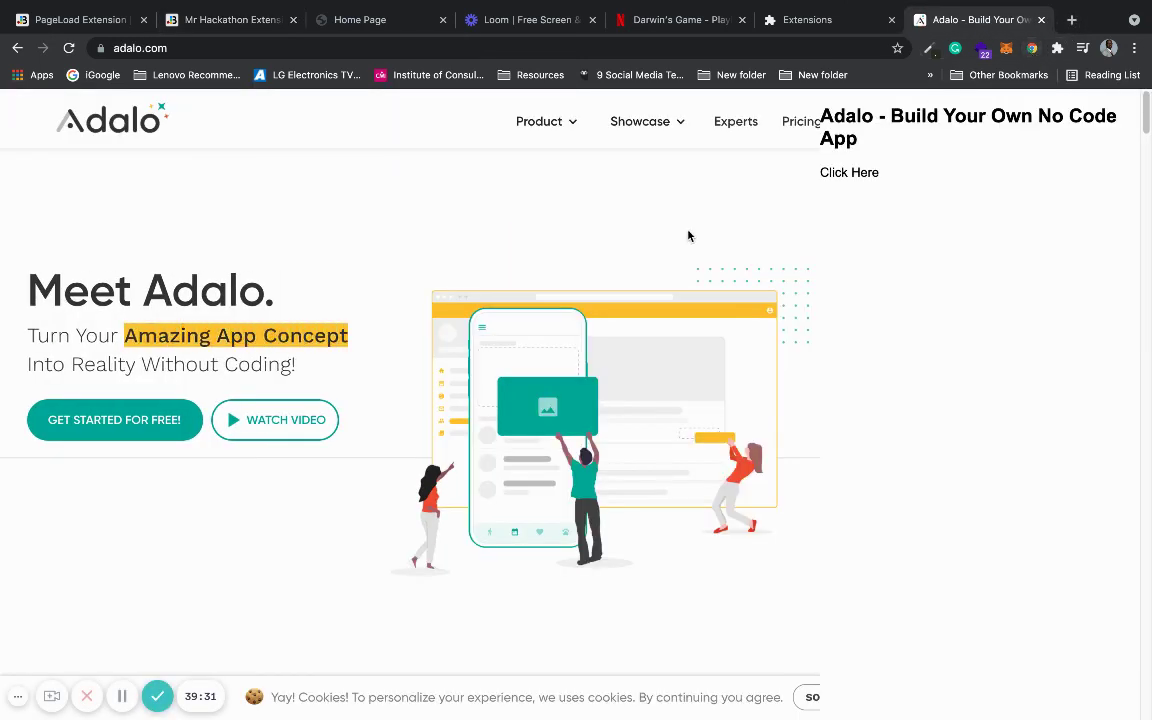
pyautogui.tripleClick(845, 120)
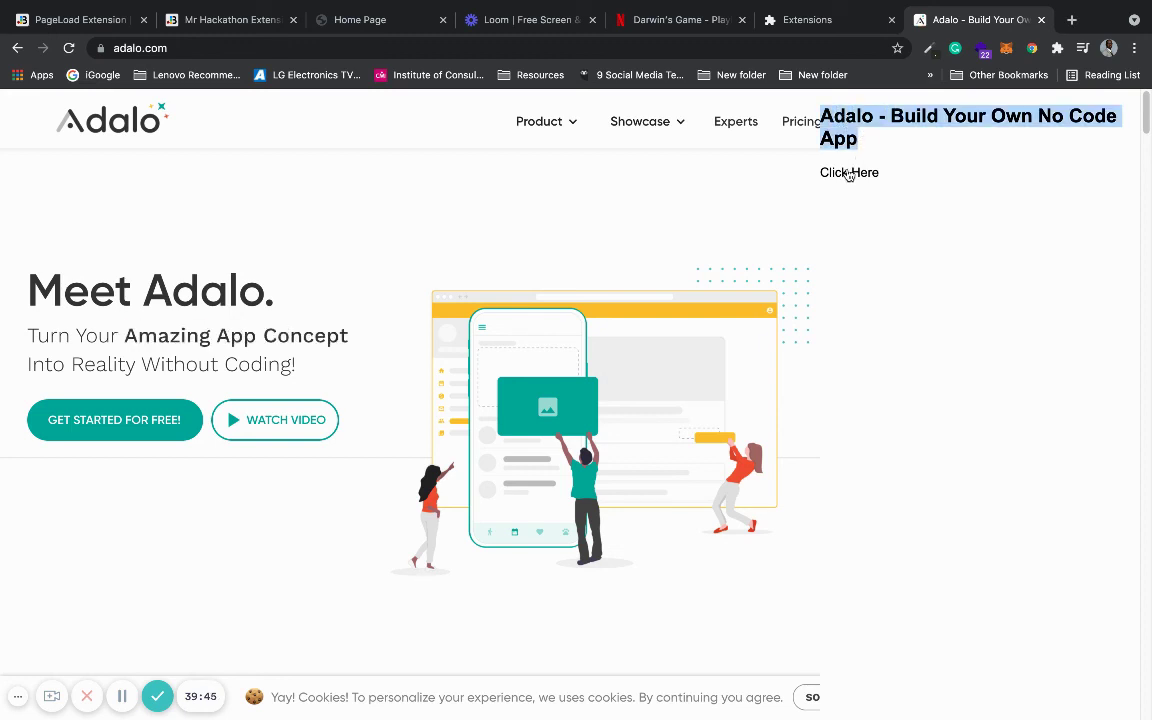
pyautogui.click(847, 175)
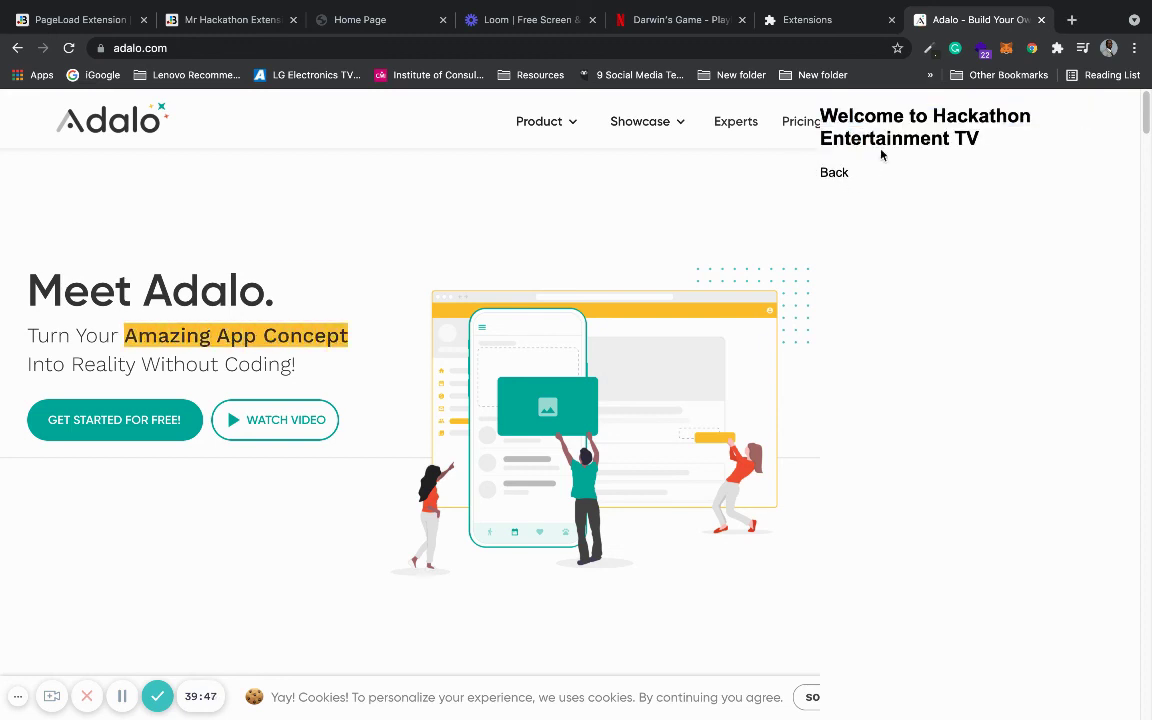
pyautogui.click(830, 176)
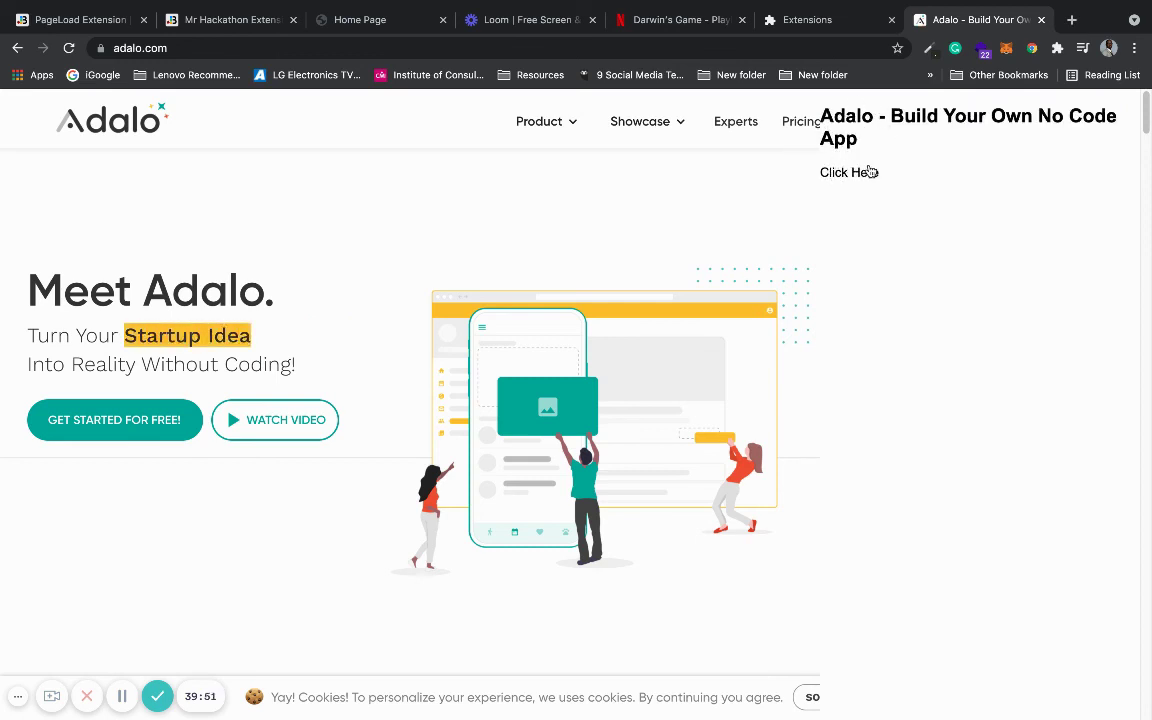
# - Close and reopen the extension panel on the Adalo page and repeat the Click Here and Back navigation
pyautogui.click(1031, 50)
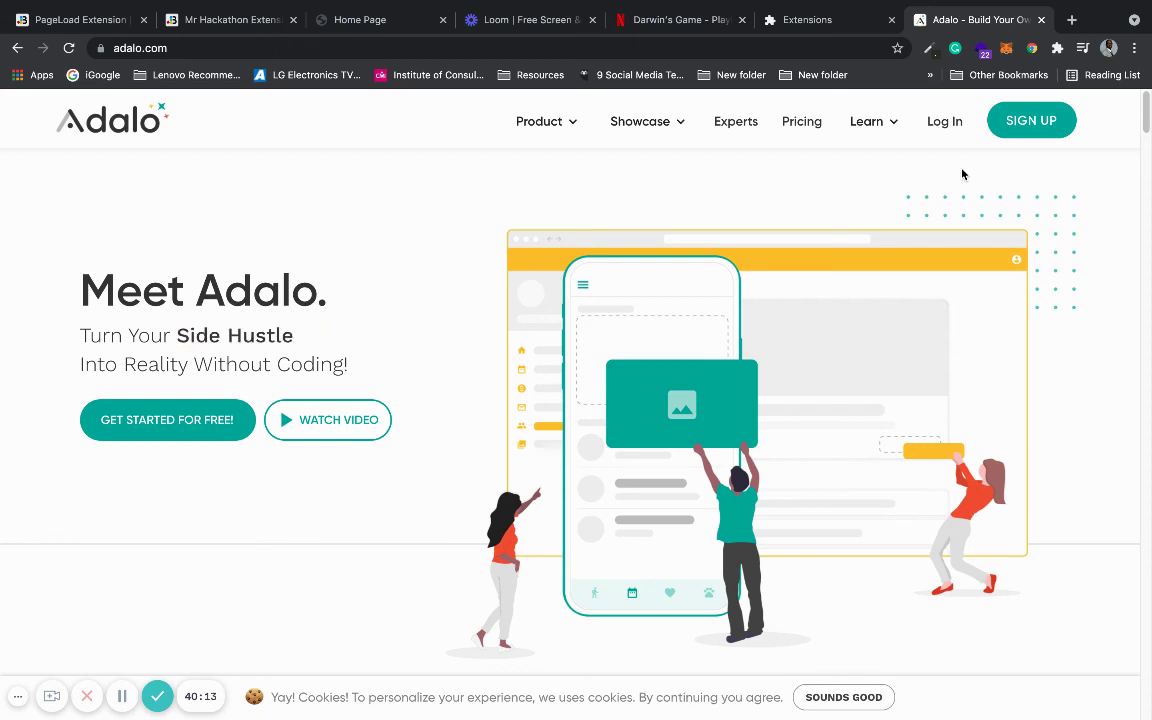
pyautogui.click(1034, 49)
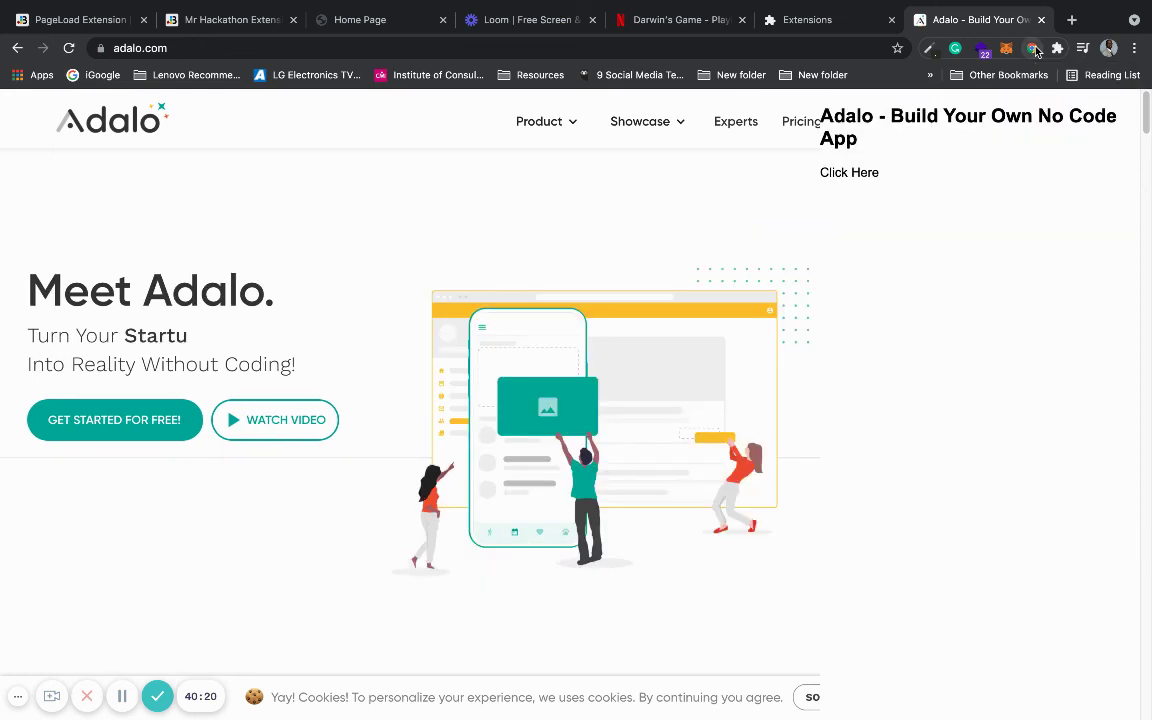
pyautogui.click(856, 174)
pyautogui.click(836, 173)
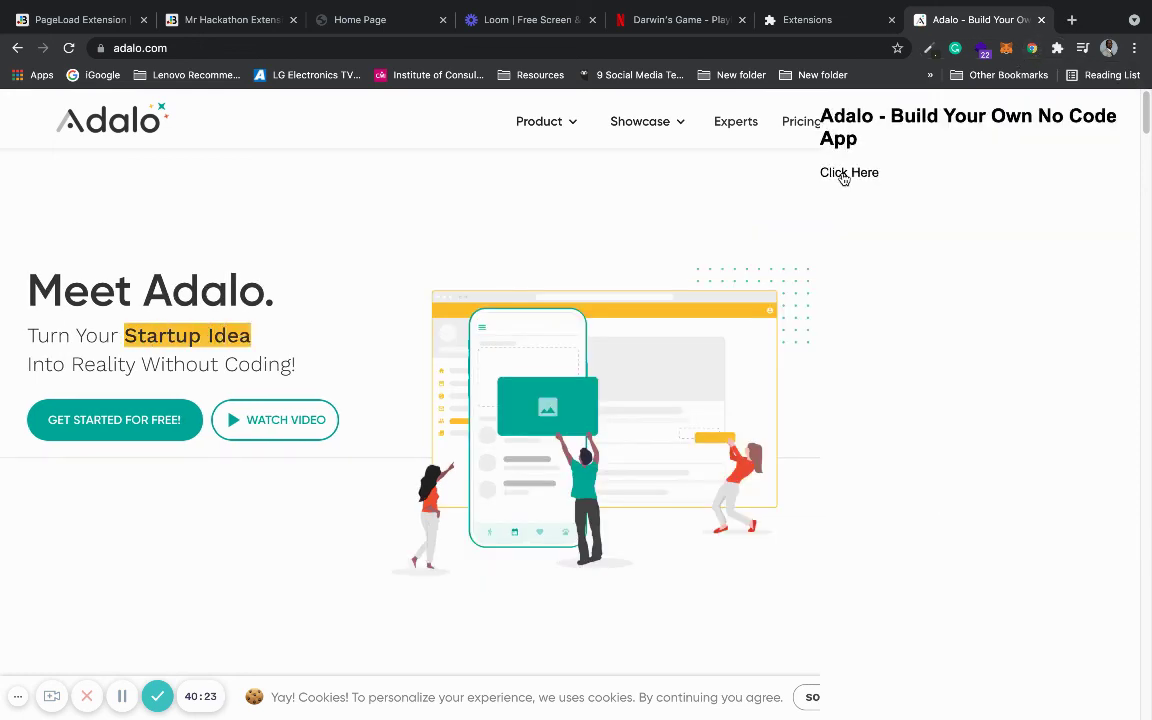
# - Open Twitter in a new tab, check the page title in the Mr Hackathon Extension panel, and close the panel
pyautogui.click(1073, 20)
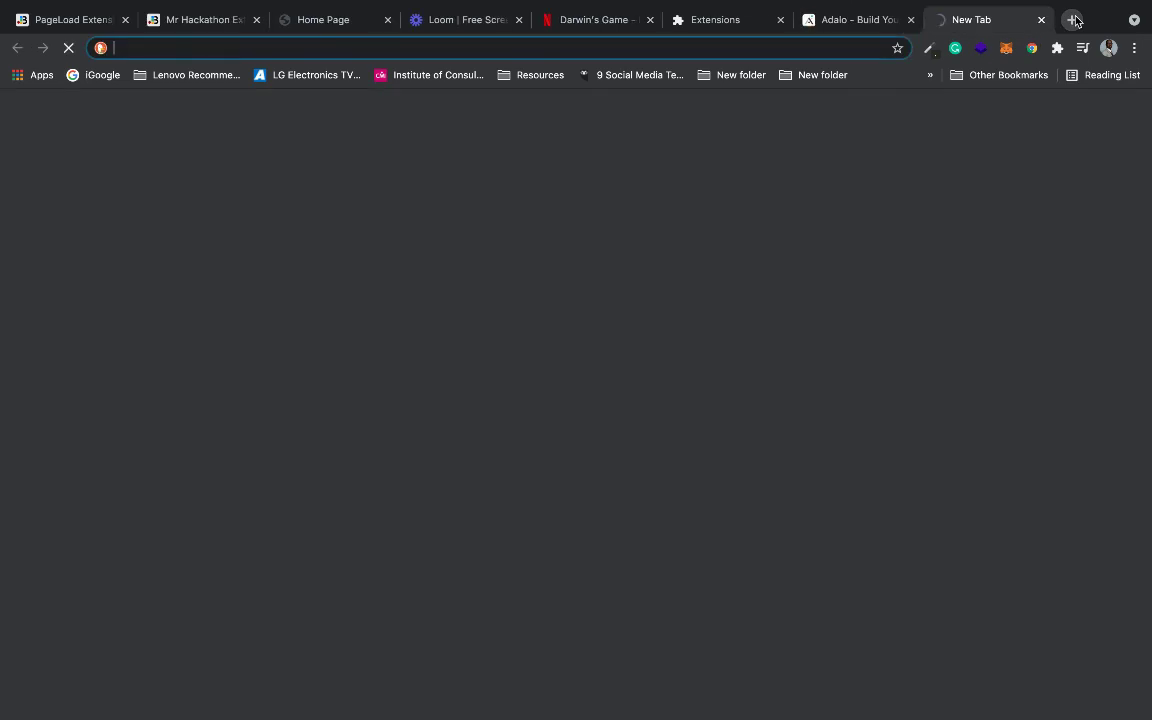
pyautogui.write('tw')
pyautogui.press('Return')
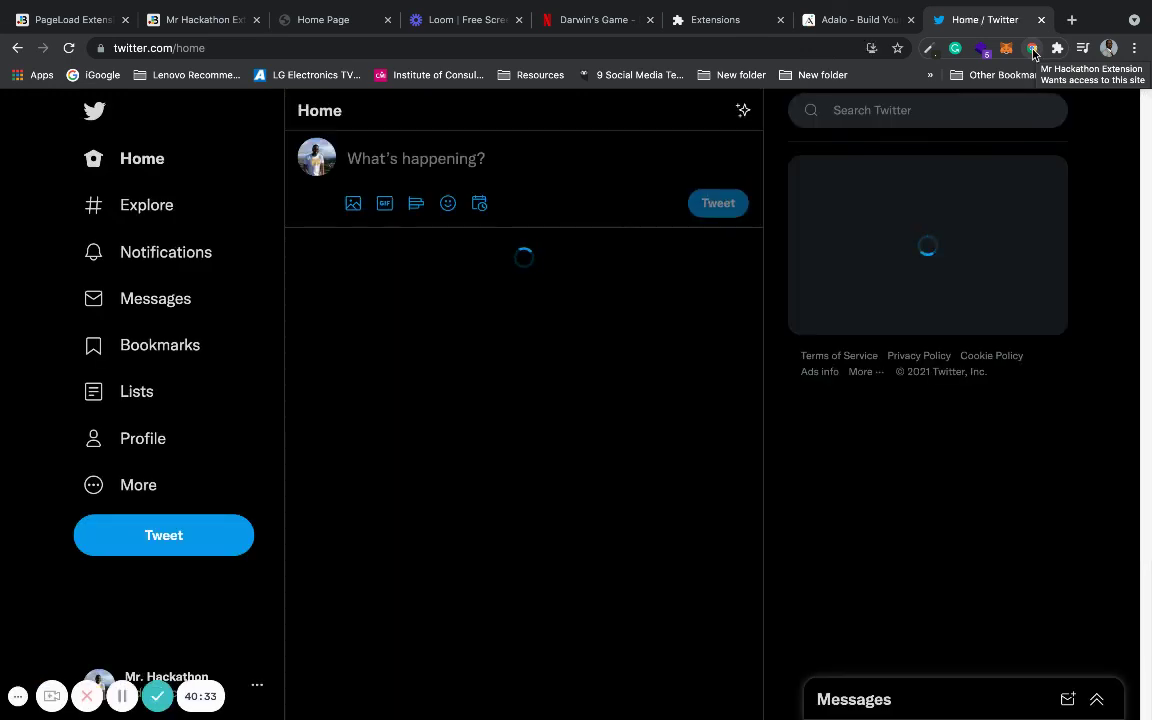
pyautogui.click(1033, 50)
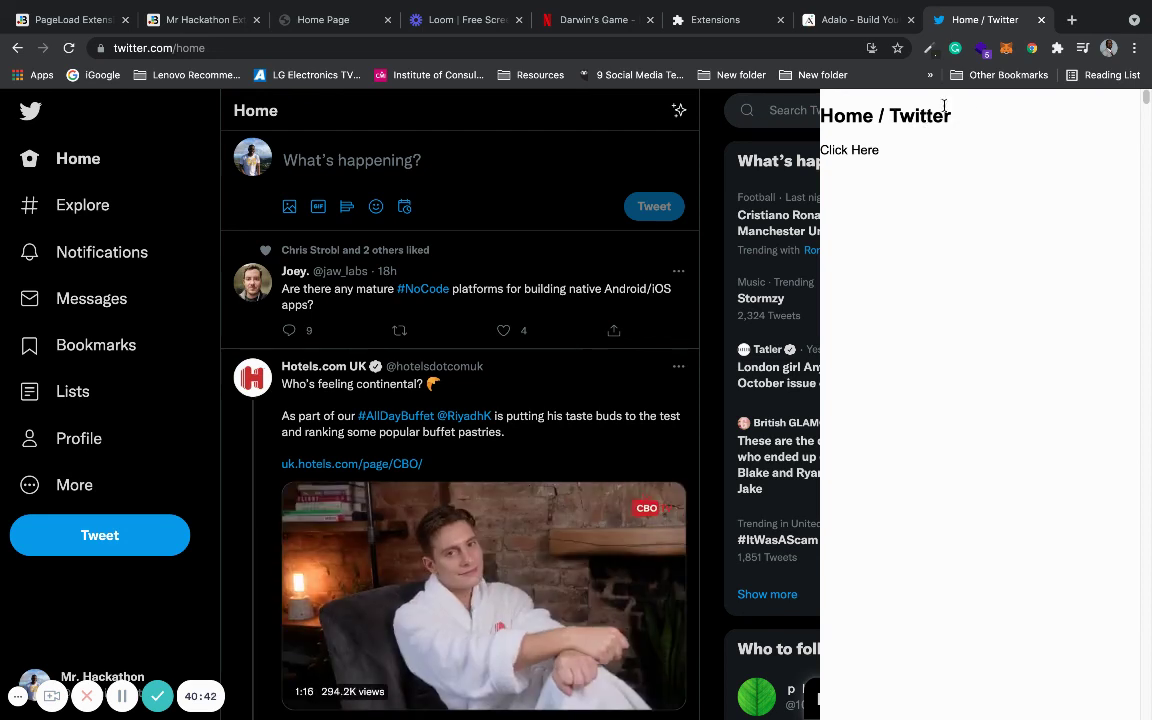
pyautogui.click(1031, 49)
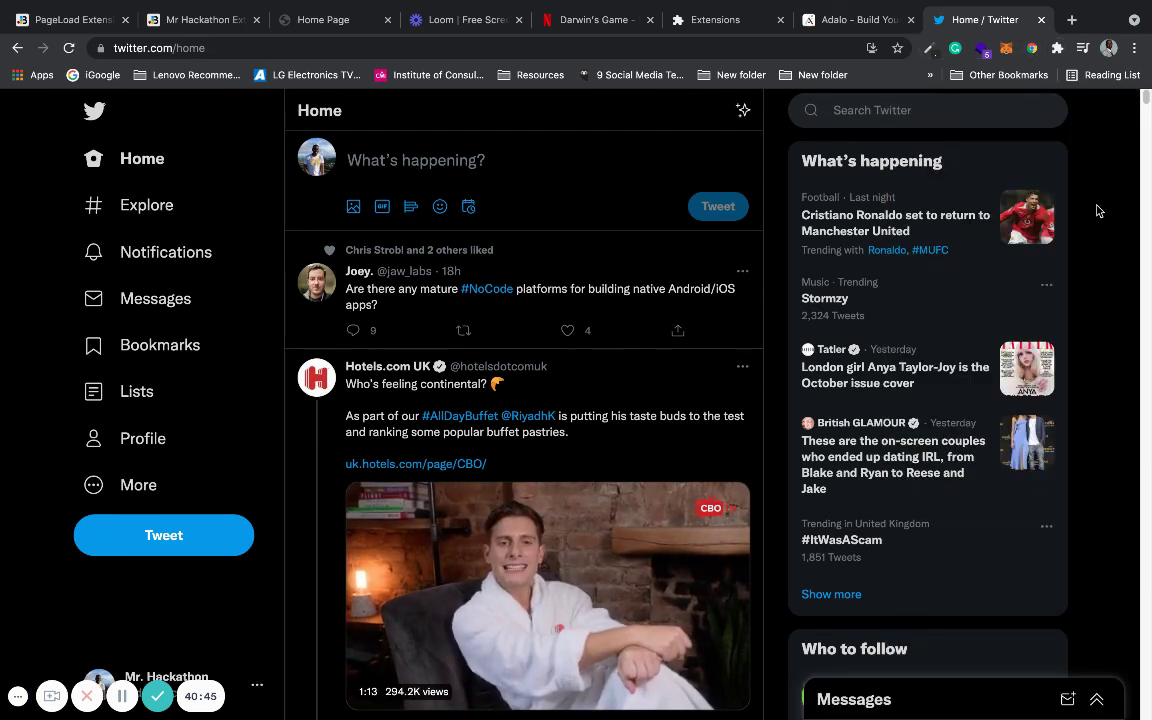